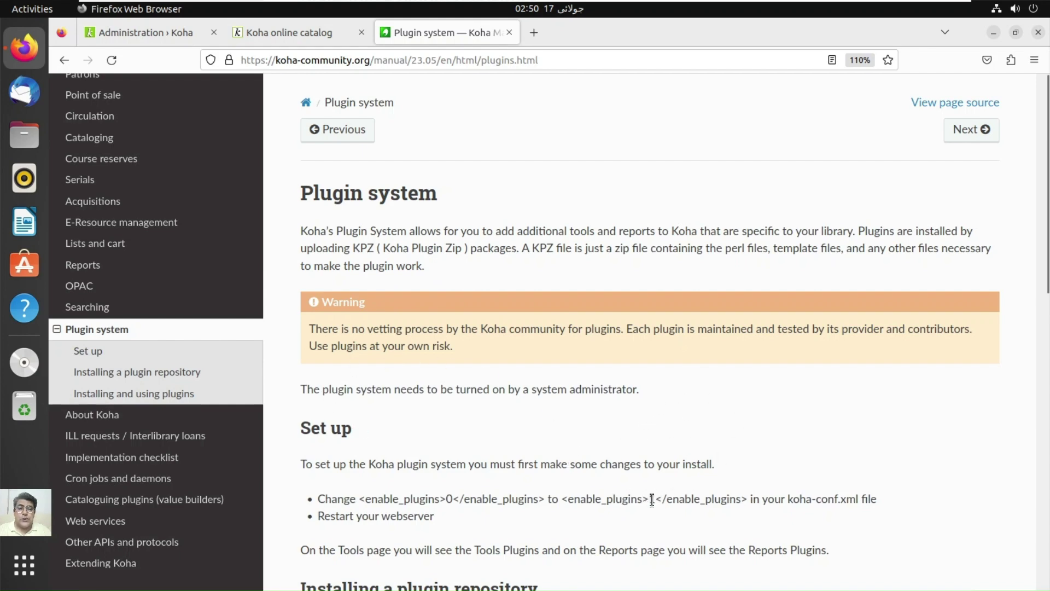
Step: Read the manual's enable_plugins set-up example and the plugin vetting warning
{"action": "left_click_drag", "start_coordinate": [650, 500], "coordinate": [658, 499]}
{"action": "left_click_drag", "start_coordinate": [785, 498], "coordinate": [857, 501]}
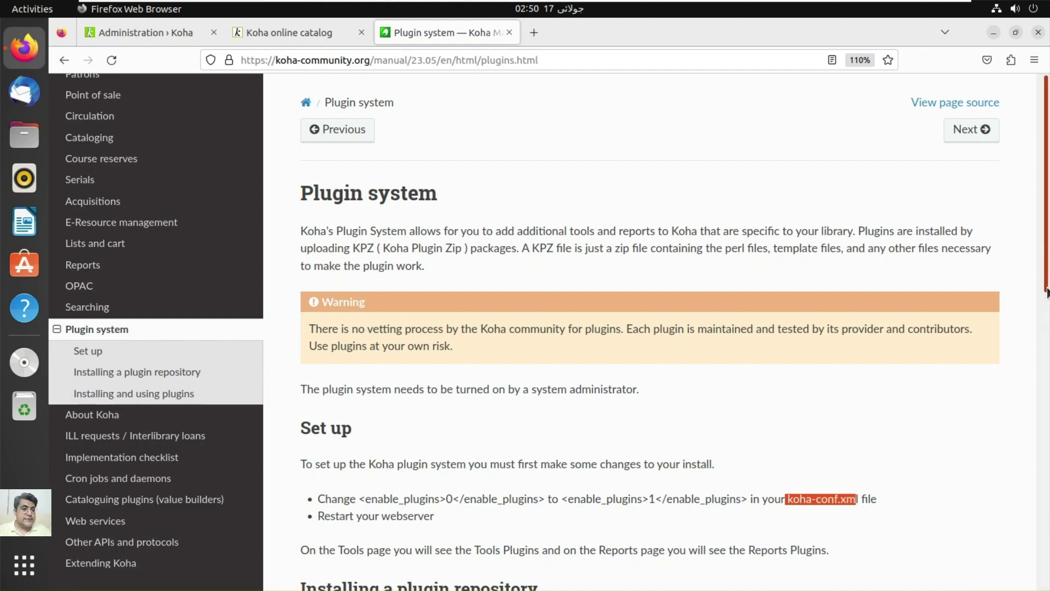
{"action": "scroll", "coordinate": [1046, 314], "scroll_direction": "down", "scroll_amount": 2}
{"action": "scroll", "coordinate": [1046, 314], "scroll_direction": "down", "scroll_amount": 2}
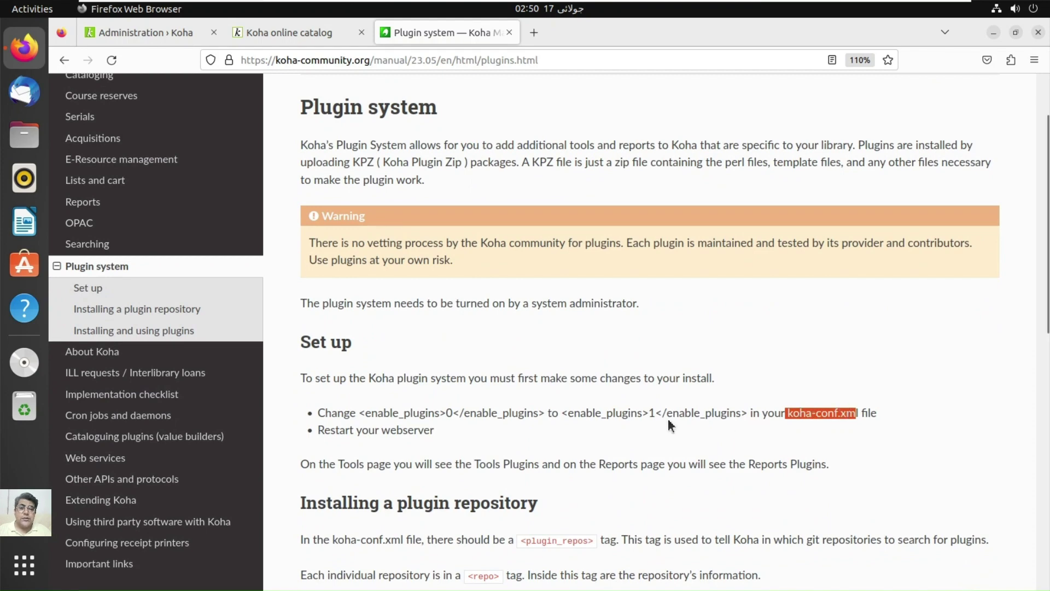
{"action": "left_click_drag", "start_coordinate": [651, 414], "coordinate": [662, 414]}
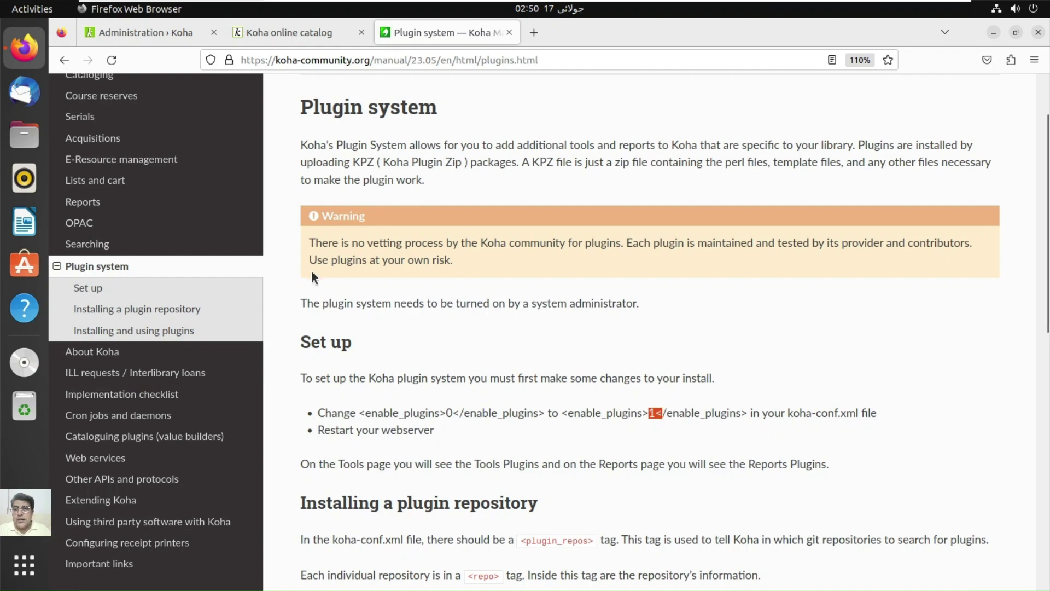
{"action": "left_click_drag", "start_coordinate": [313, 244], "coordinate": [461, 256]}
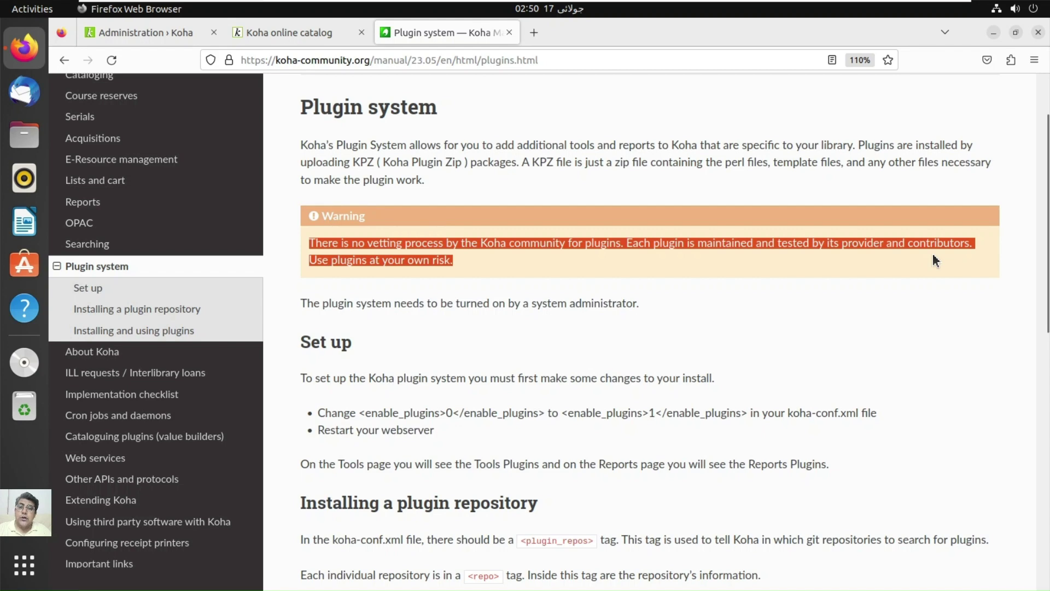
{"action": "left_click", "coordinate": [456, 266]}
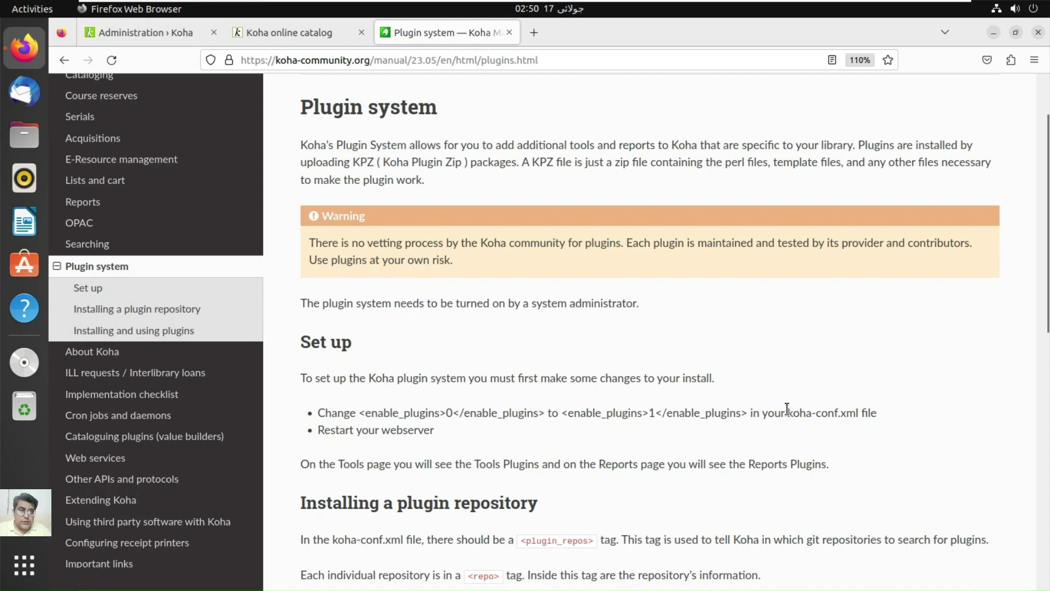
Step: Copy the file name koha-conf.xml from the Set up bullet
{"action": "left_click_drag", "start_coordinate": [788, 408], "coordinate": [863, 416]}
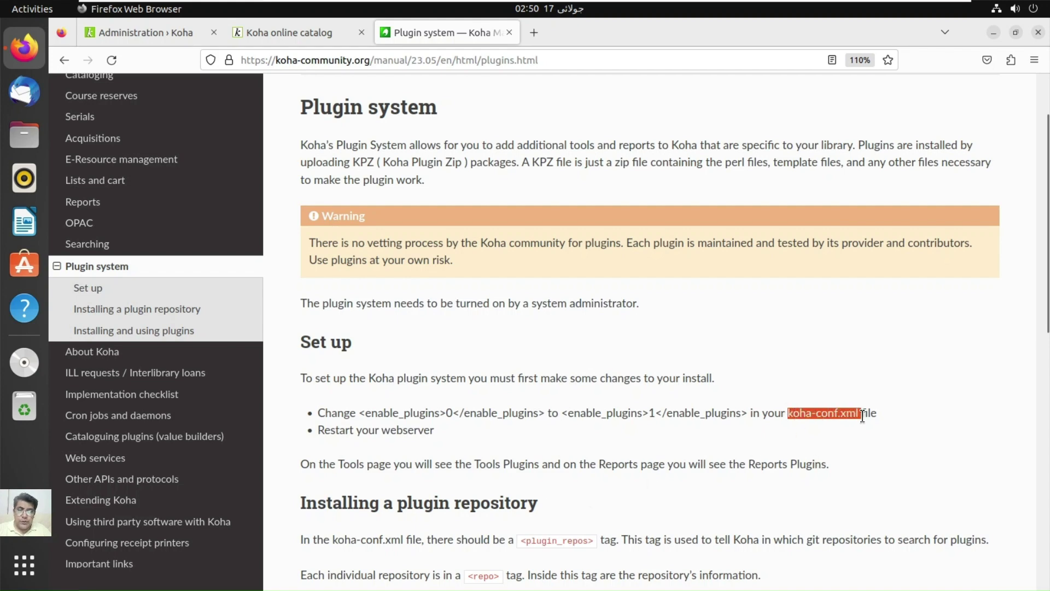
{"action": "right_click", "coordinate": [863, 416]}
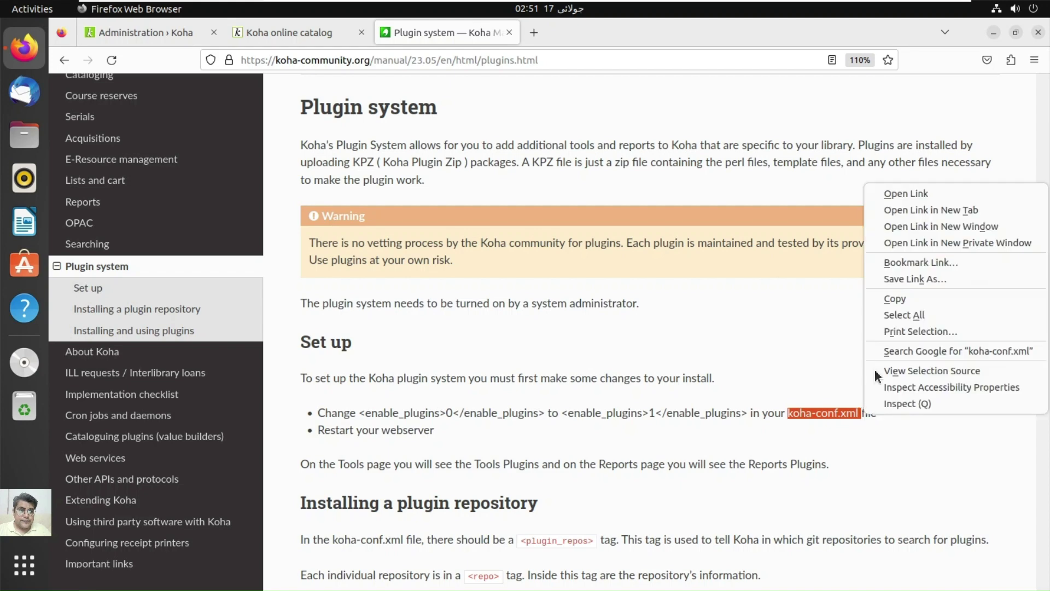
{"action": "left_click", "coordinate": [905, 298]}
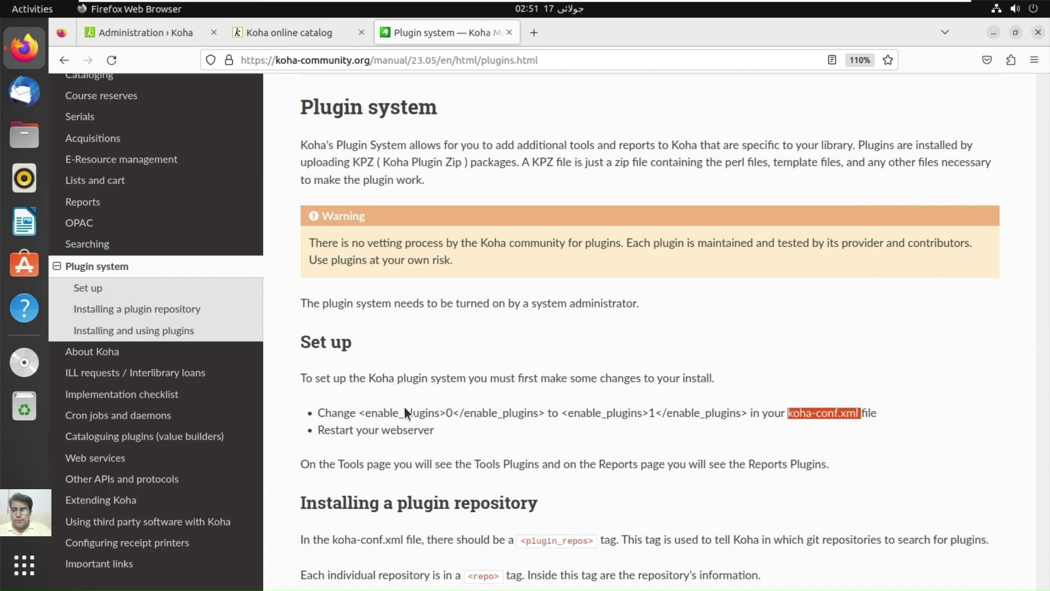
Step: Open a terminal and switch to a root shell with sudo su
{"action": "key", "text": "ctrl+alt+t"}
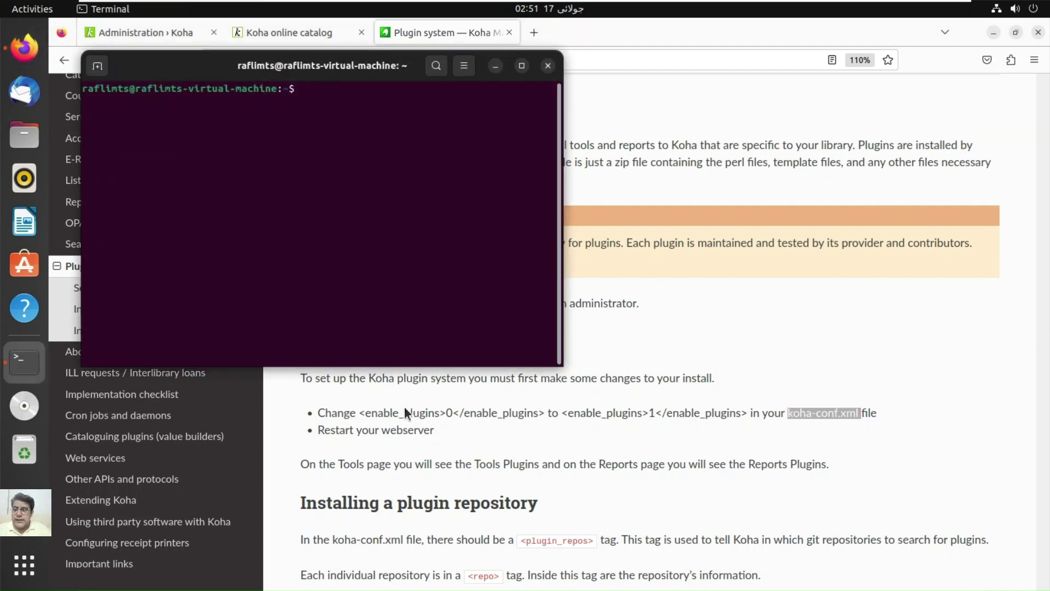
{"action": "type", "text": "sudo su"}
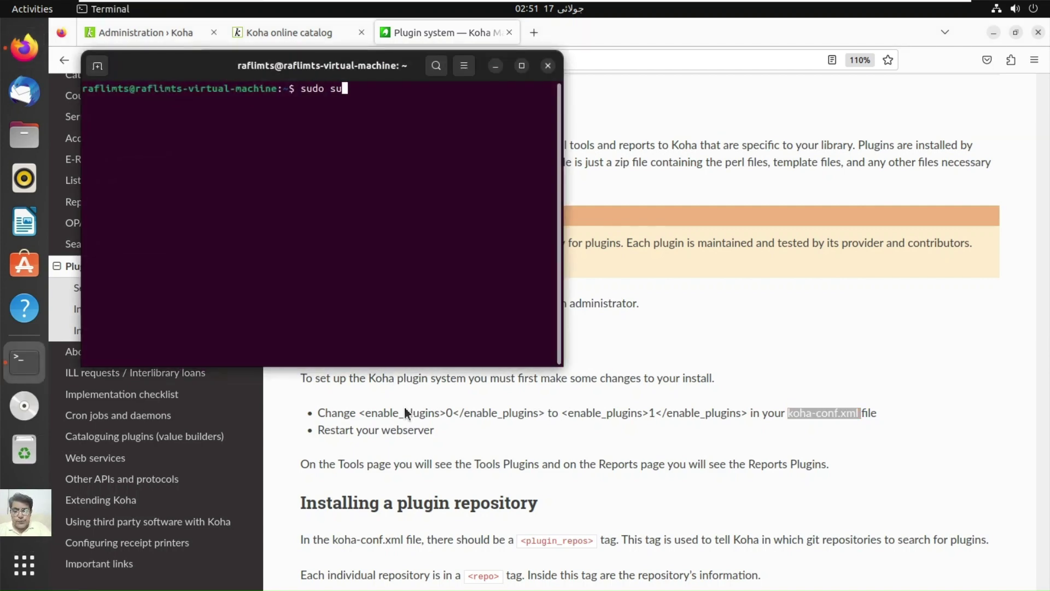
{"action": "key", "text": "Return"}
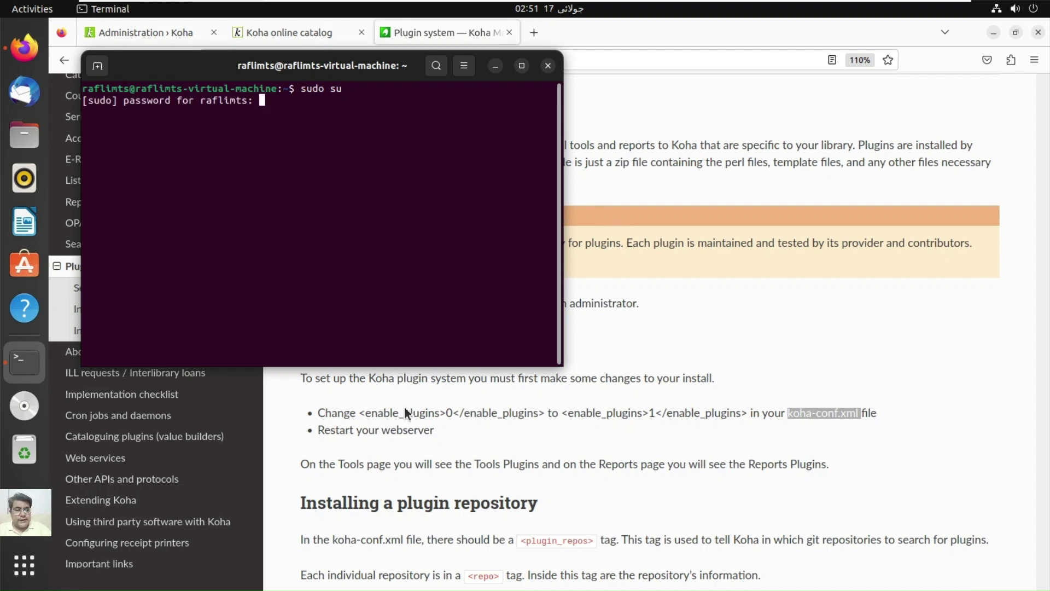
{"action": "key", "text": "Return"}
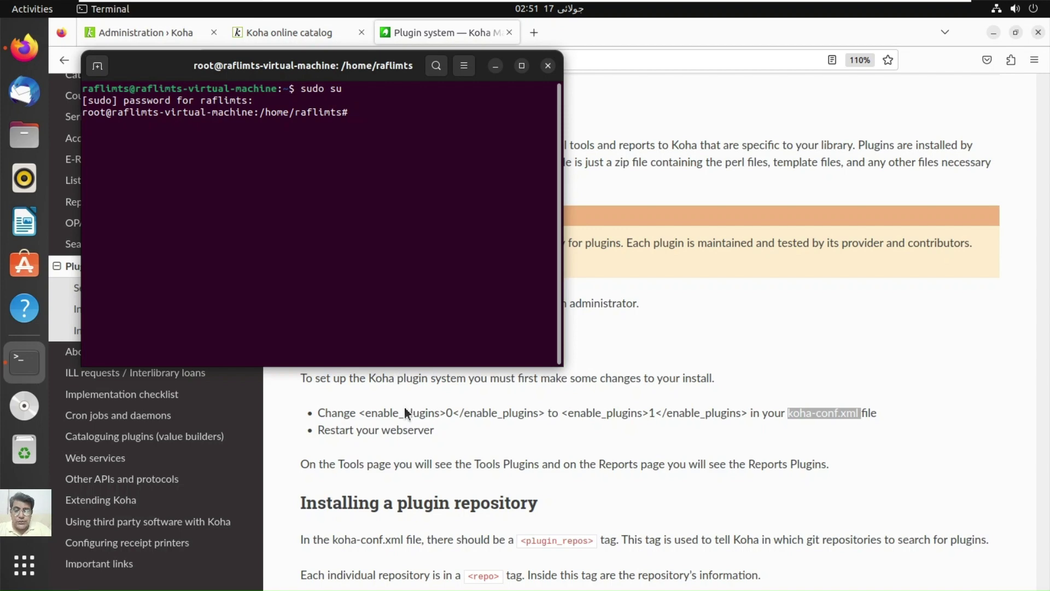
Step: Enlarge the terminal text and run locate koha-conf.xml to list the config file locations
{"action": "type", "text": "locate"}
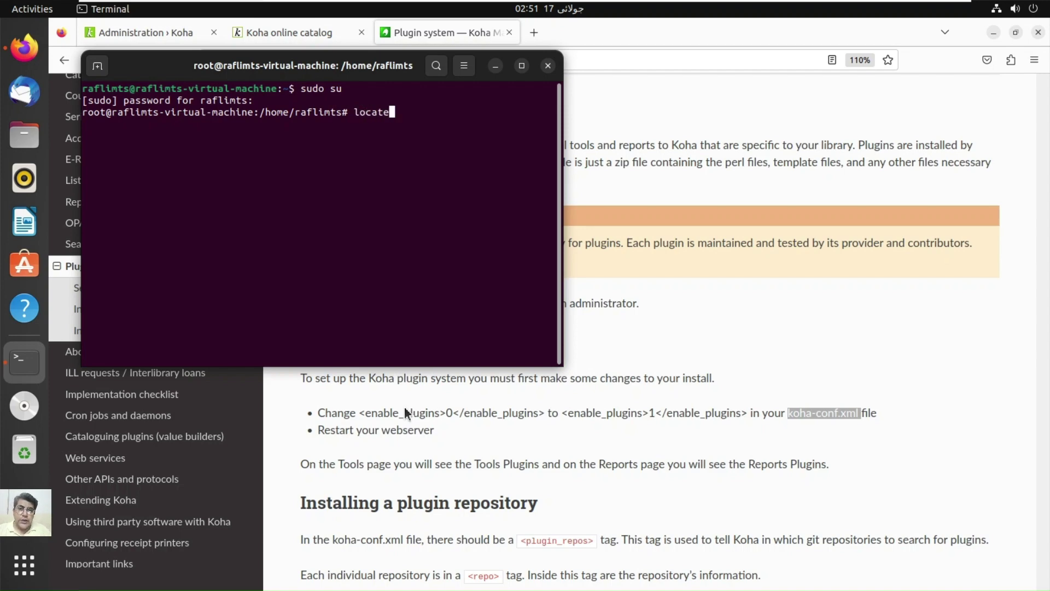
{"action": "left_click", "coordinate": [464, 65]}
{"action": "left_click", "coordinate": [509, 109]}
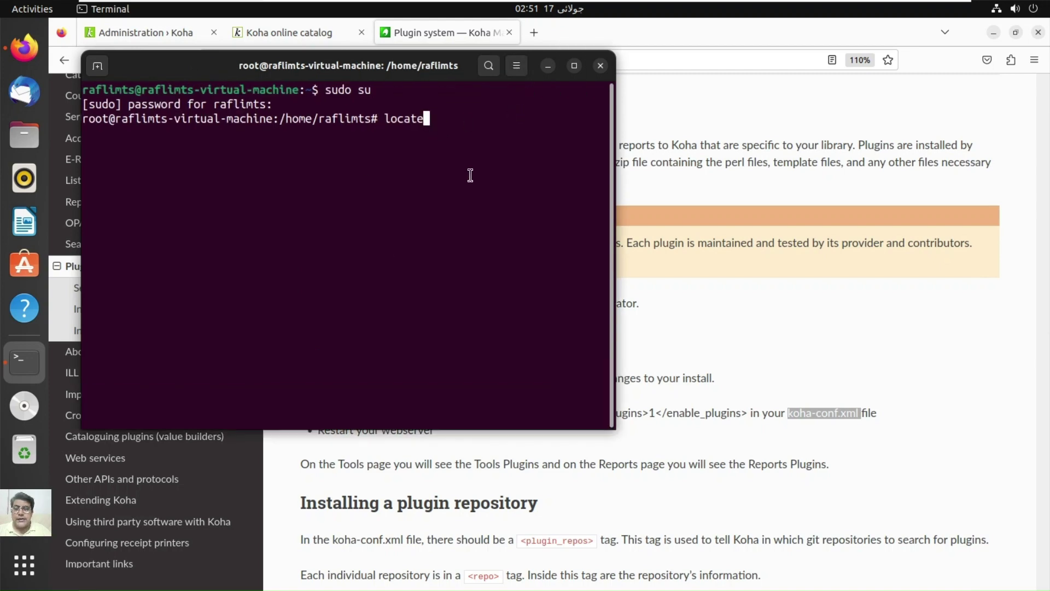
{"action": "key", "text": "Left"}
{"action": "key", "text": "Left"}
{"action": "key", "text": "Left"}
{"action": "key", "text": "Left"}
{"action": "key", "text": "Left"}
{"action": "key", "text": "Left"}
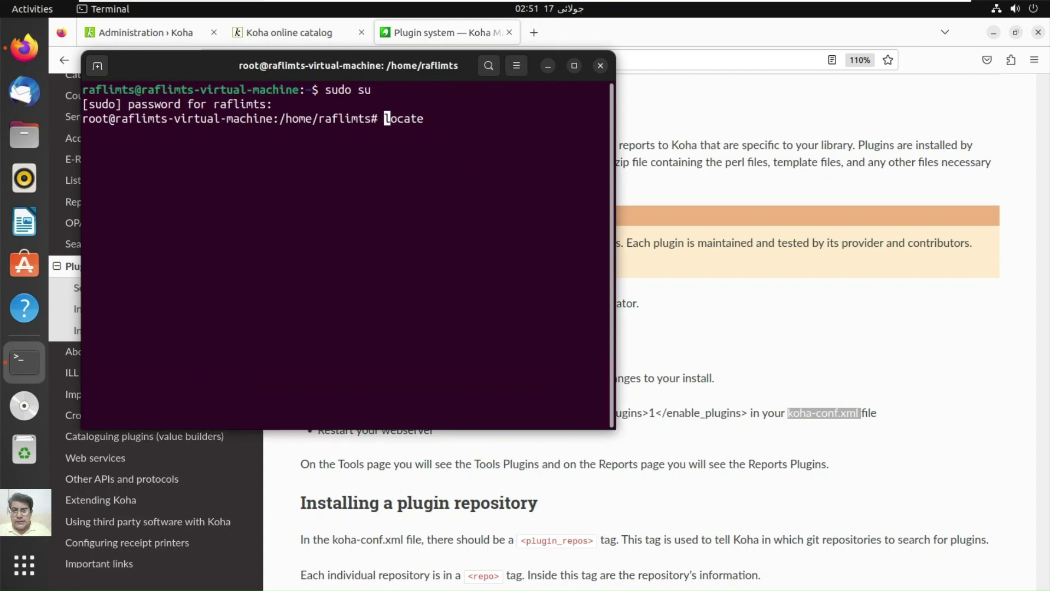
{"action": "type", "text": "apt-g"}
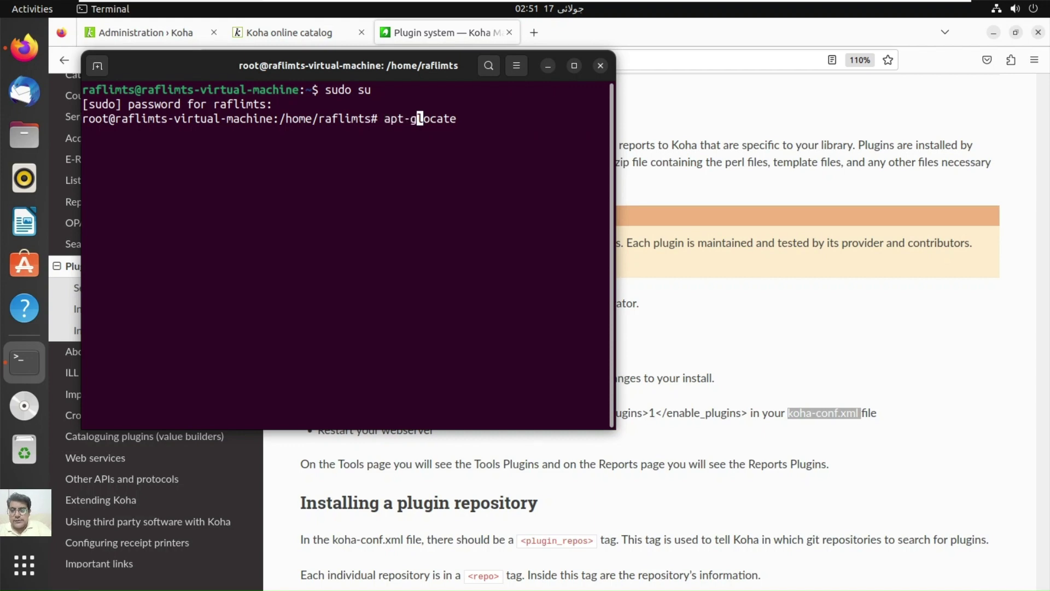
{"action": "type", "text": "et install "}
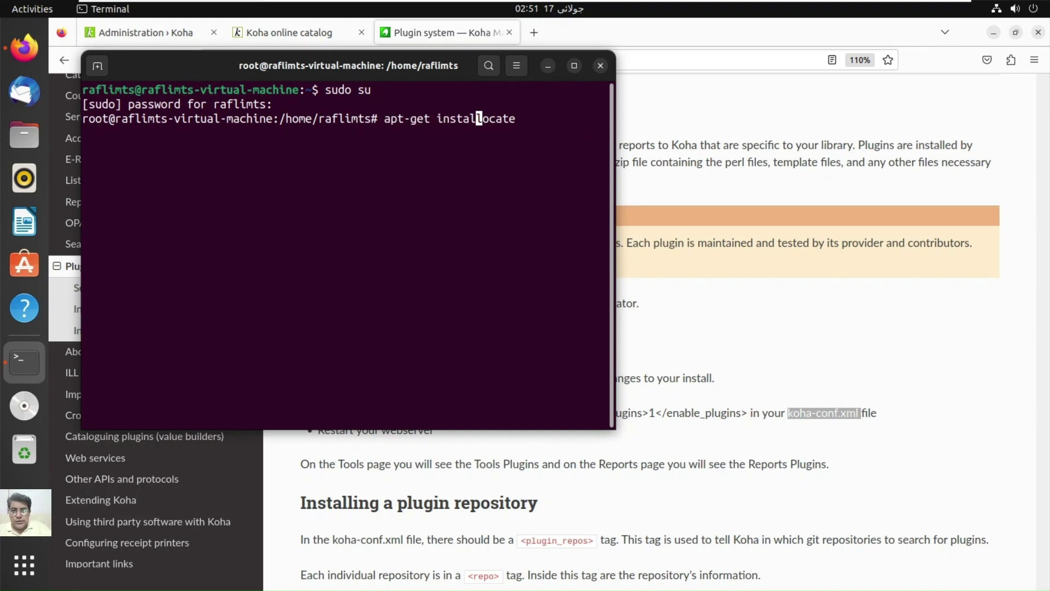
{"action": "type", "text": "pl"}
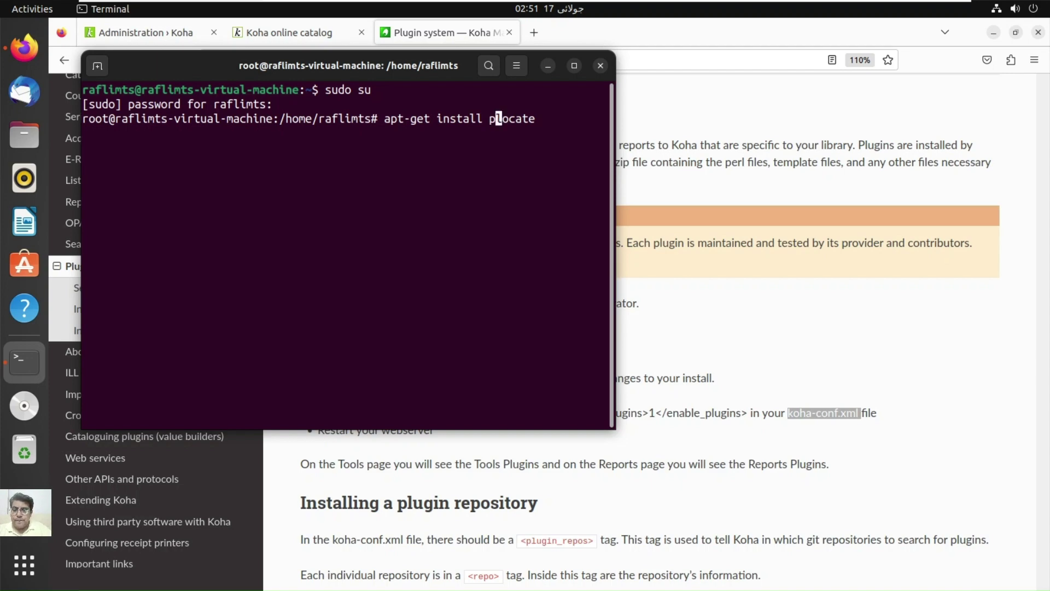
{"action": "key", "text": "BackSpace"}
{"action": "key", "text": "BackSpace"}
{"action": "key", "text": "BackSpace"}
{"action": "key", "text": "BackSpace"}
{"action": "key", "text": "BackSpace"}
{"action": "key", "text": "BackSpace"}
{"action": "key", "text": "BackSpace"}
{"action": "key", "text": "BackSpace"}
{"action": "key", "text": "BackSpace"}
{"action": "key", "text": "BackSpace"}
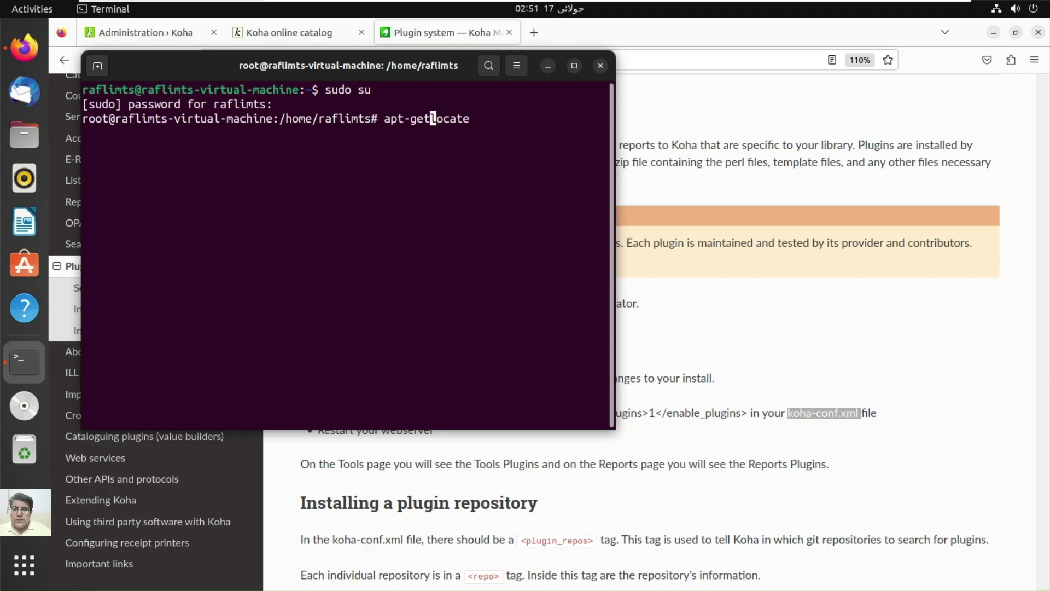
{"action": "key", "text": "BackSpace"}
{"action": "key", "text": "BackSpace"}
{"action": "key", "text": "BackSpace"}
{"action": "key", "text": "BackSpace"}
{"action": "key", "text": "BackSpace"}
{"action": "key", "text": "BackSpace"}
{"action": "key", "text": "BackSpace"}
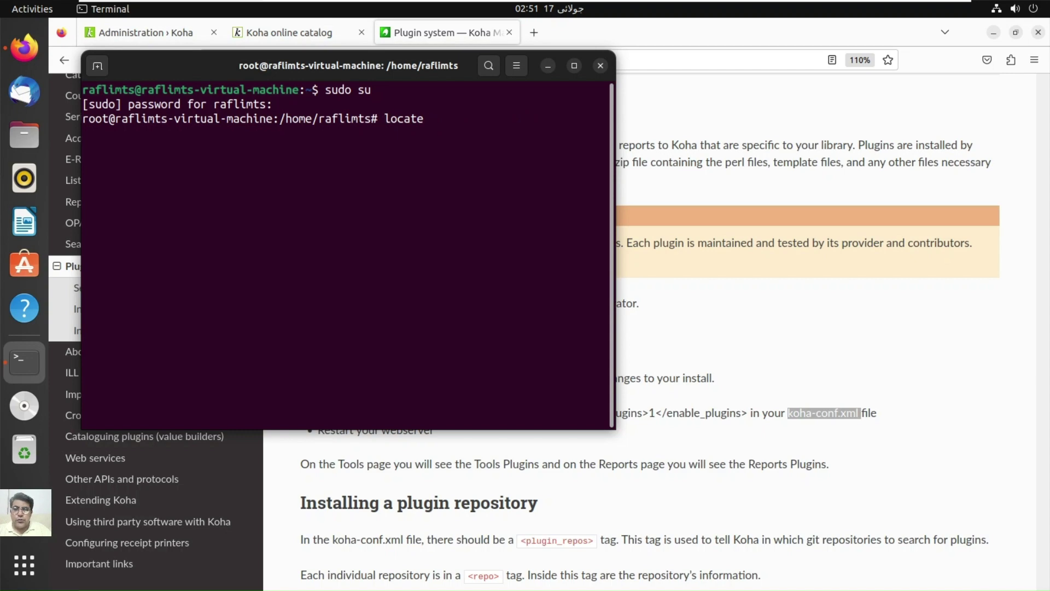
{"action": "key", "text": "Right"}
{"action": "key", "text": "Right"}
{"action": "key", "text": "Right"}
{"action": "key", "text": "Right"}
{"action": "key", "text": "Right"}
{"action": "key", "text": "Right"}
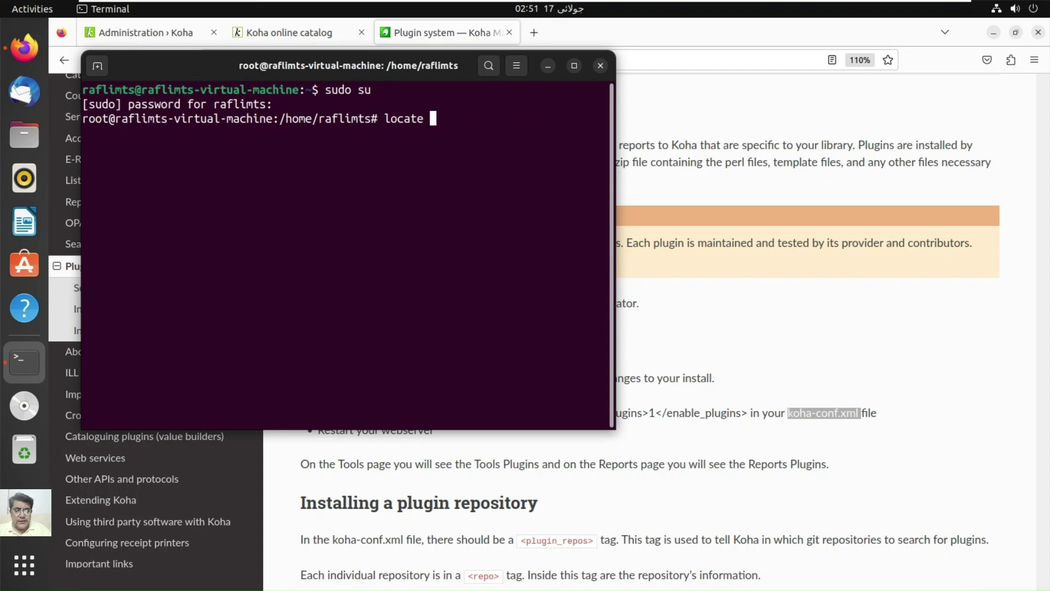
{"action": "right_click", "coordinate": [487, 185]}
{"action": "left_click", "coordinate": [534, 227]}
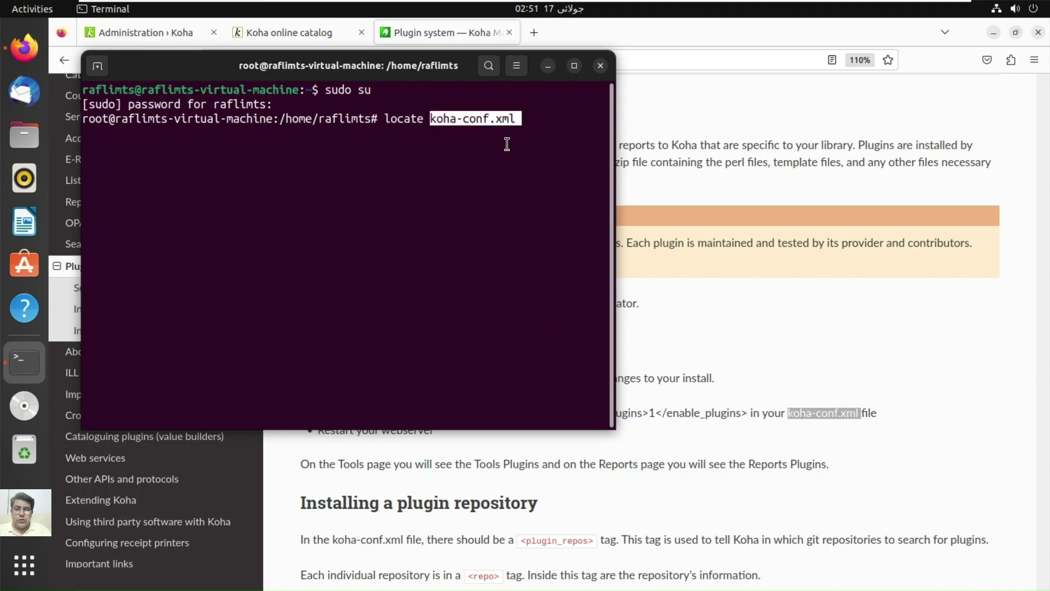
{"action": "key", "text": "Return"}
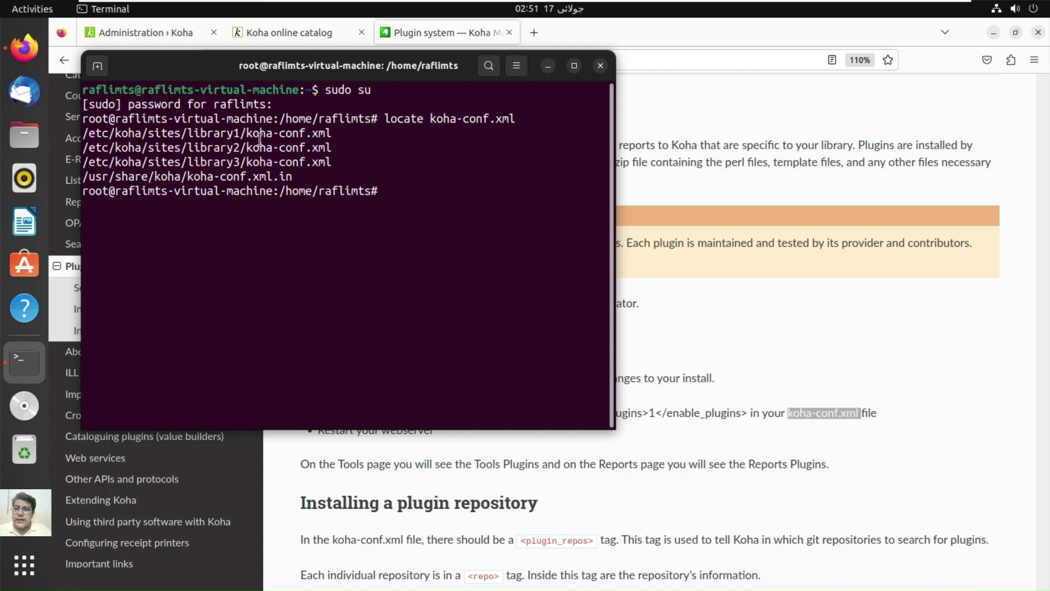
Step: Open /etc/koha/sites/library1/koha-conf.xml in gedit using the copied path
{"action": "left_click_drag", "start_coordinate": [328, 133], "coordinate": [83, 133]}
{"action": "right_click", "coordinate": [82, 135]}
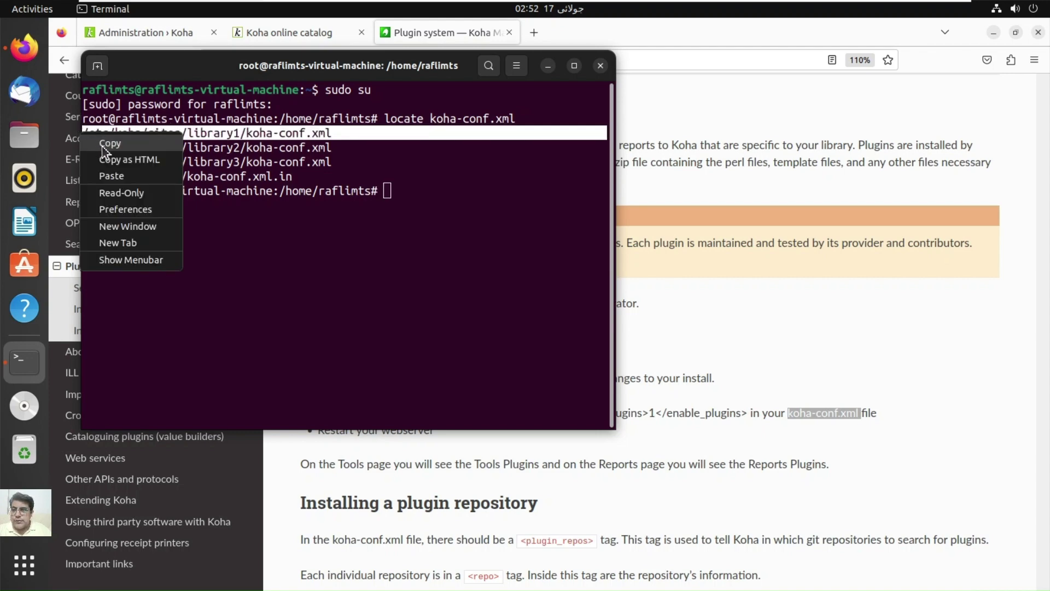
{"action": "left_click", "coordinate": [103, 144]}
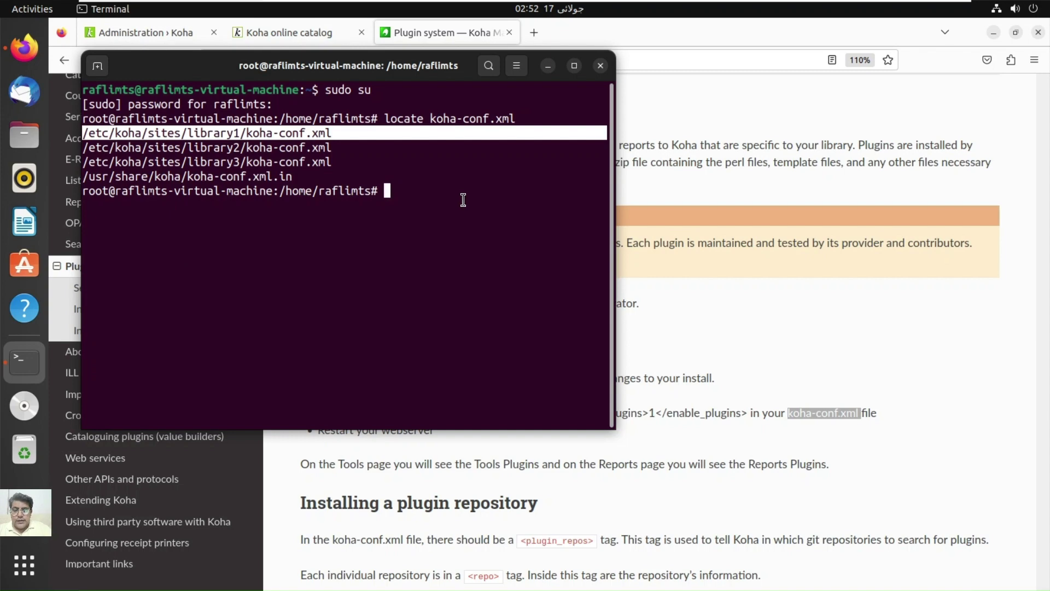
{"action": "type", "text": "gedit"}
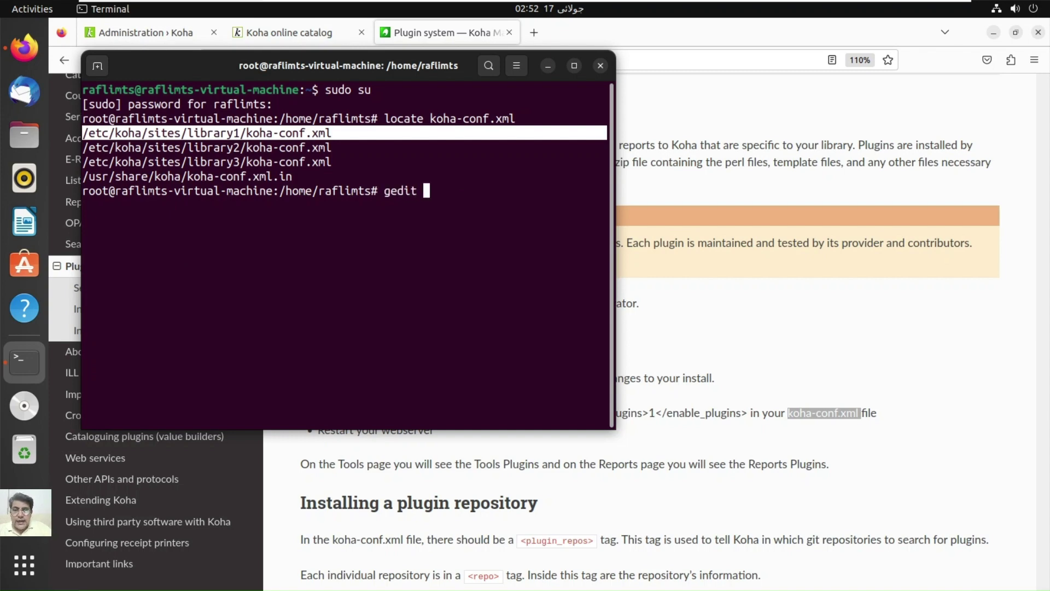
{"action": "right_click", "coordinate": [464, 200]}
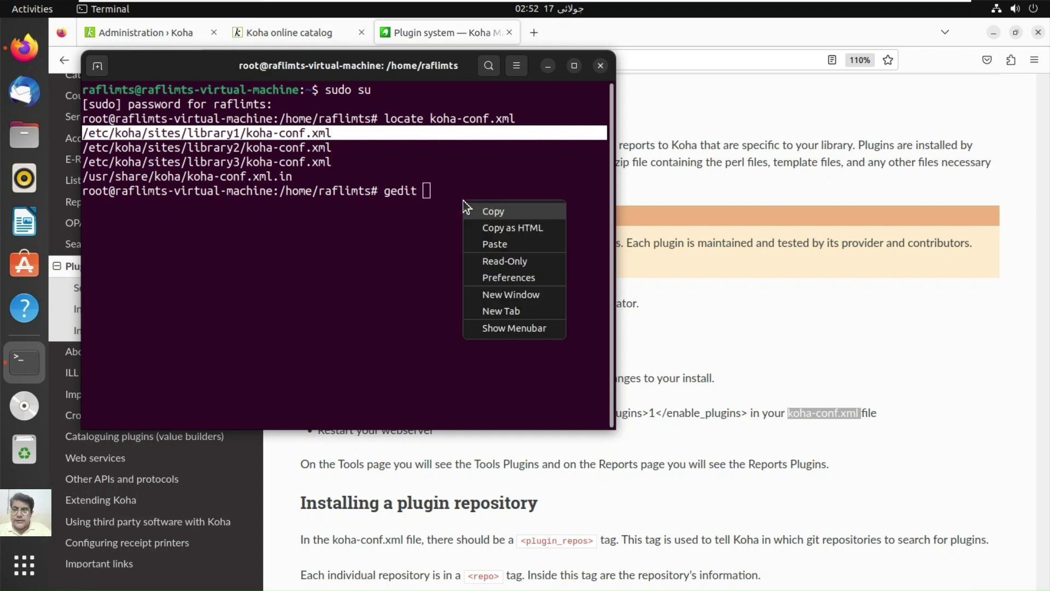
{"action": "left_click", "coordinate": [521, 238]}
{"action": "key", "text": "Return"}
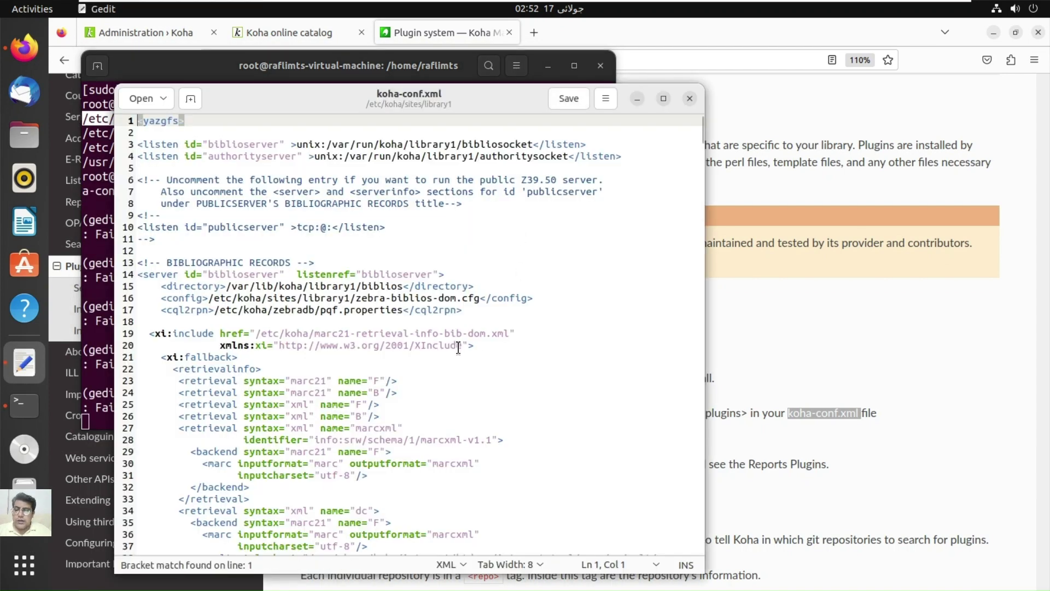
Step: Search for 'plugin' and change enable_plugins from 0 to 1 on line 268
{"action": "key", "text": "ctrl+f"}
{"action": "type", "text": "plugin"}
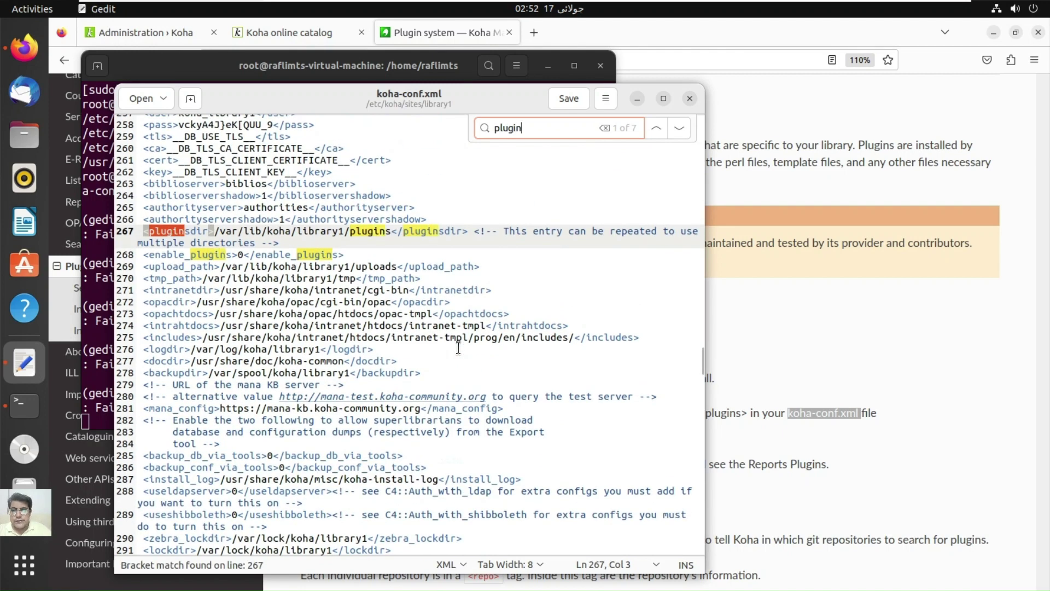
{"action": "left_click", "coordinate": [237, 254]}
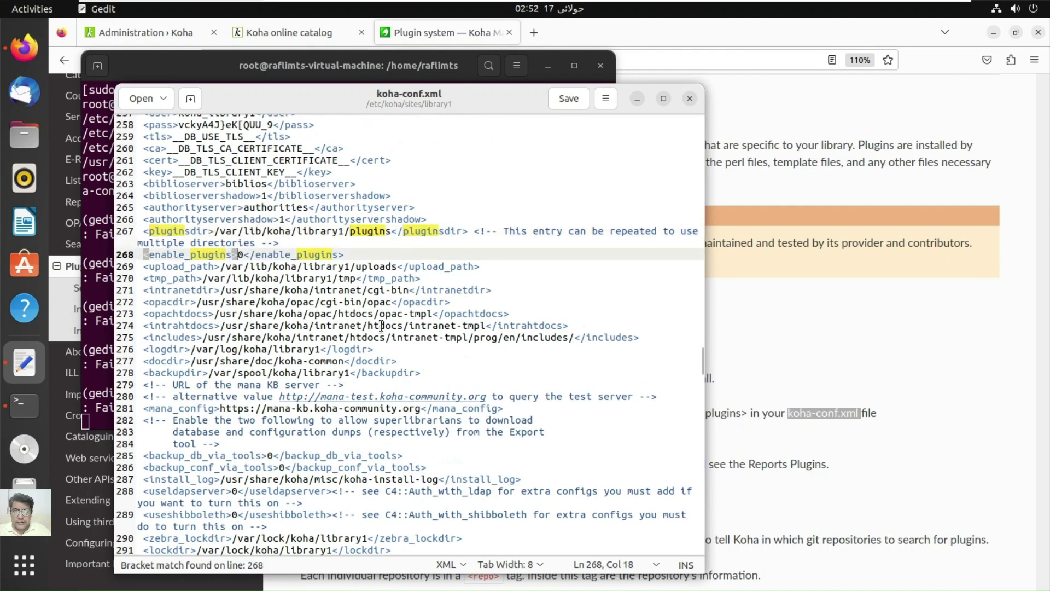
{"action": "key", "text": "shift+Right"}
{"action": "type", "text": "1"}
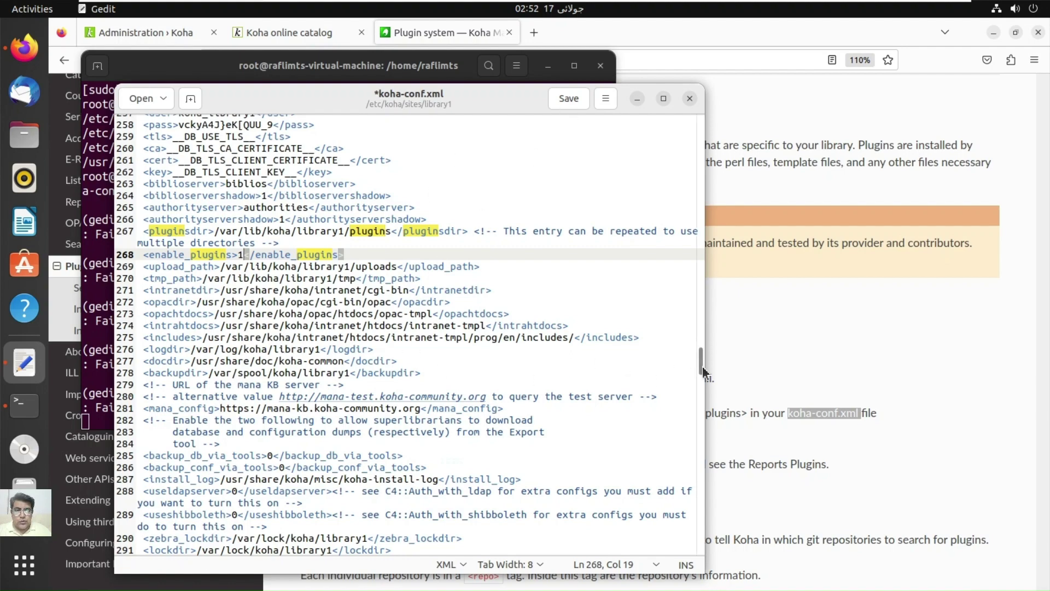
{"action": "left_click_drag", "start_coordinate": [699, 403], "coordinate": [682, 508]}
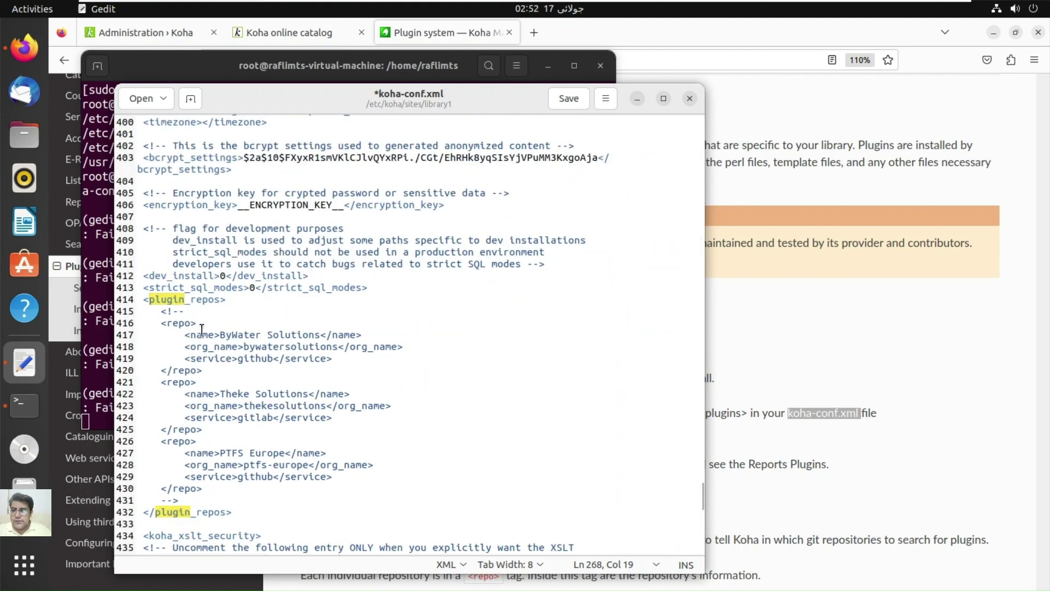
Step: Remove the comment markers on lines 415 and 431 around the plugin_repos entries
{"action": "left_click", "coordinate": [196, 311]}
{"action": "key", "text": "Left"}
{"action": "key", "text": "Left"}
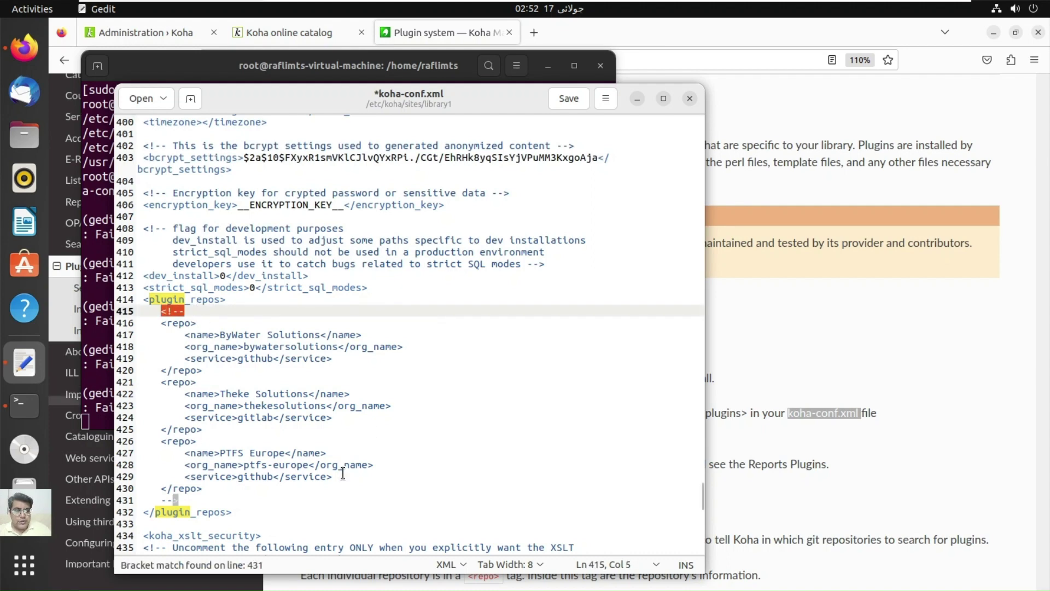
{"action": "key", "text": "Delete"}
{"action": "key", "text": "Delete"}
{"action": "key", "text": "Delete"}
{"action": "key", "text": "Delete"}
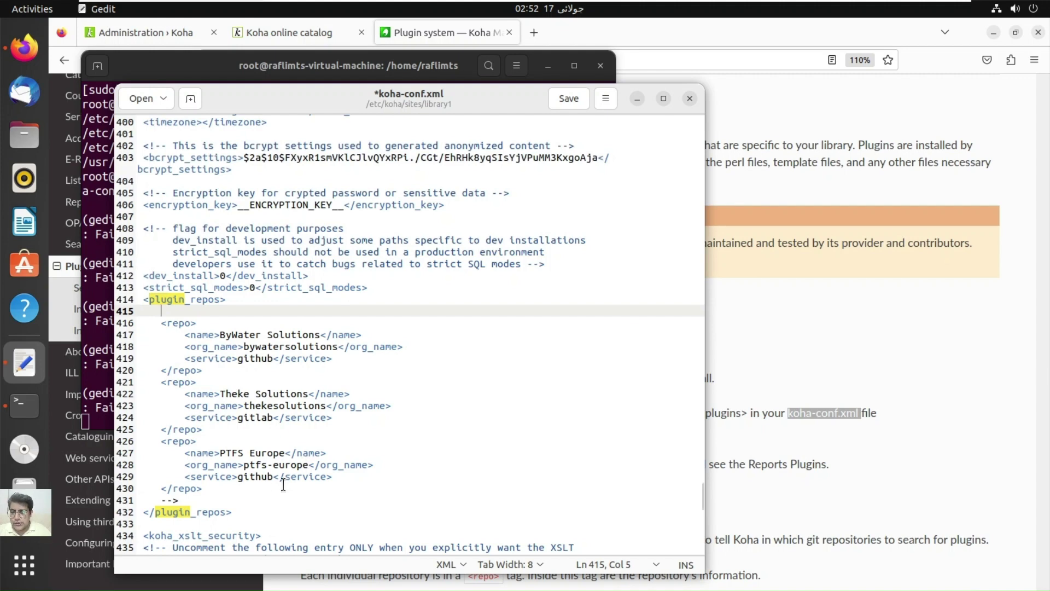
{"action": "left_click", "coordinate": [176, 500]}
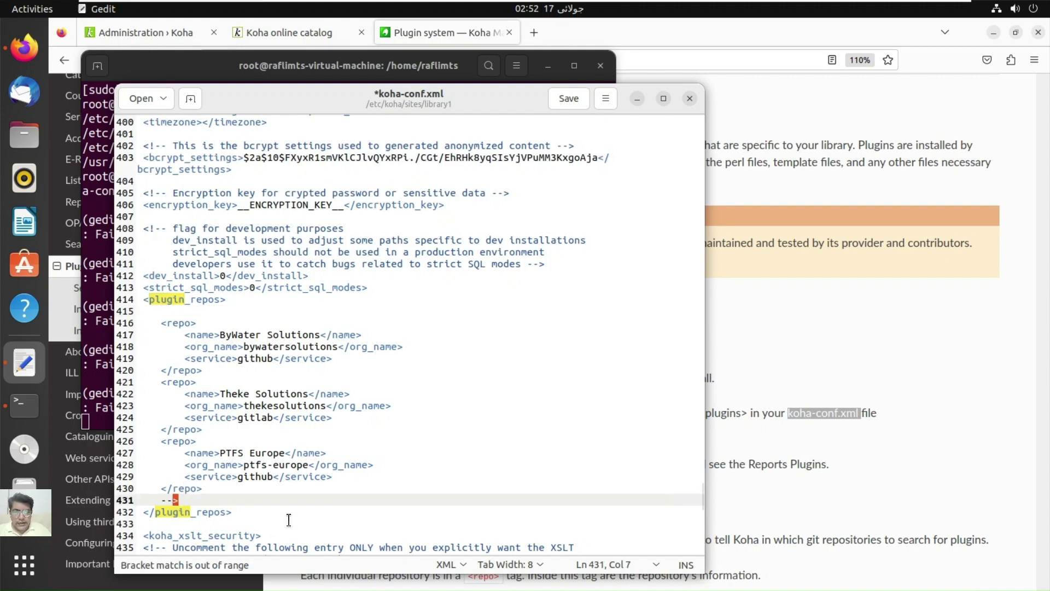
{"action": "key", "text": "shift+Home"}
{"action": "key", "text": "BackSpace"}
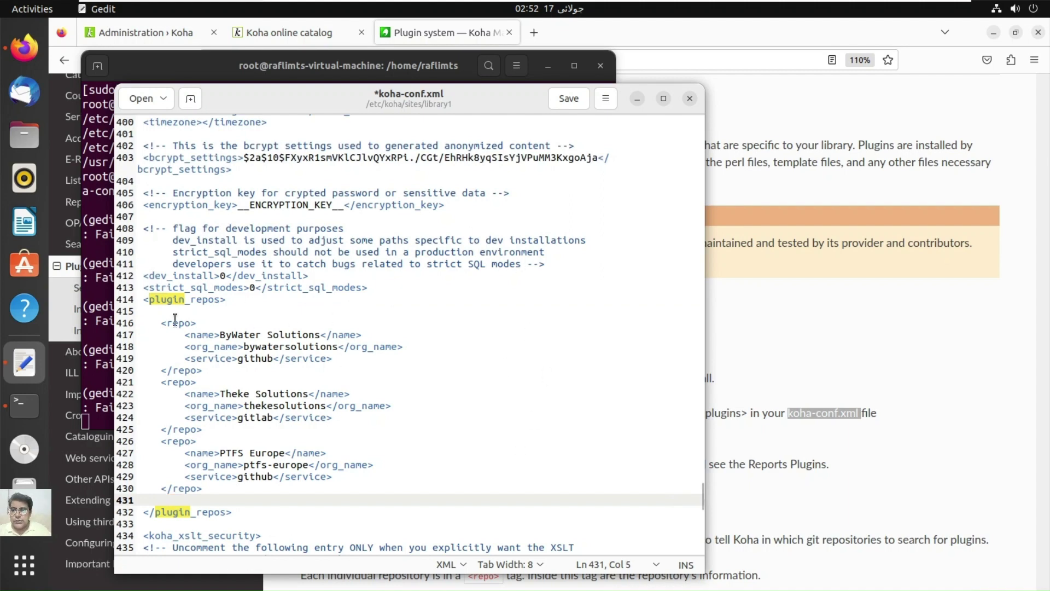
Step: Save koha-conf.xml and close gedit
{"action": "left_click", "coordinate": [569, 98]}
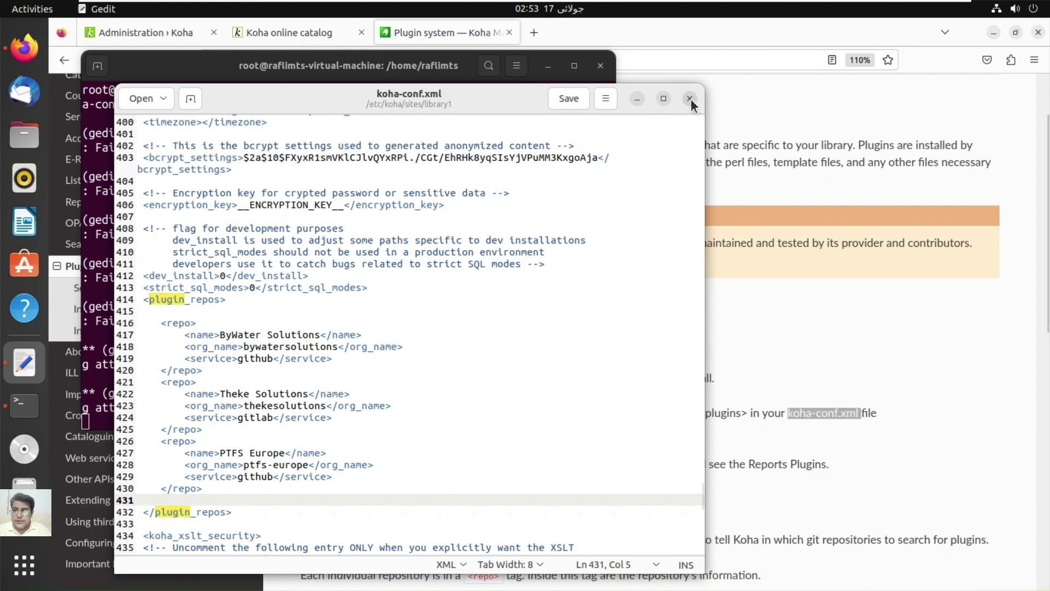
{"action": "left_click", "coordinate": [584, 101]}
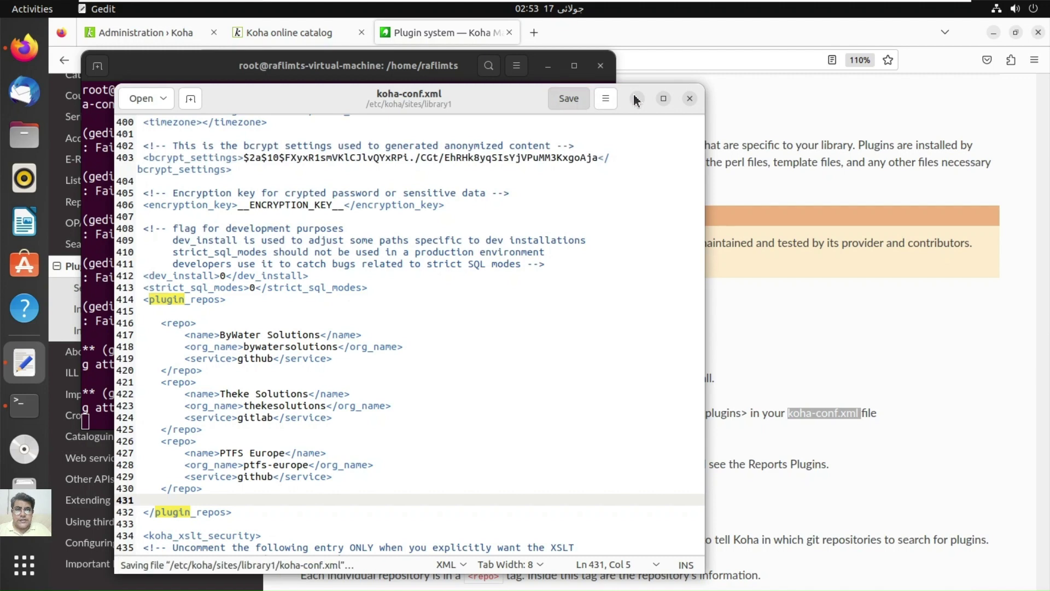
{"action": "left_click", "coordinate": [693, 102]}
Step: Exit the root shell and close the terminal
{"action": "type", "text": "c"}
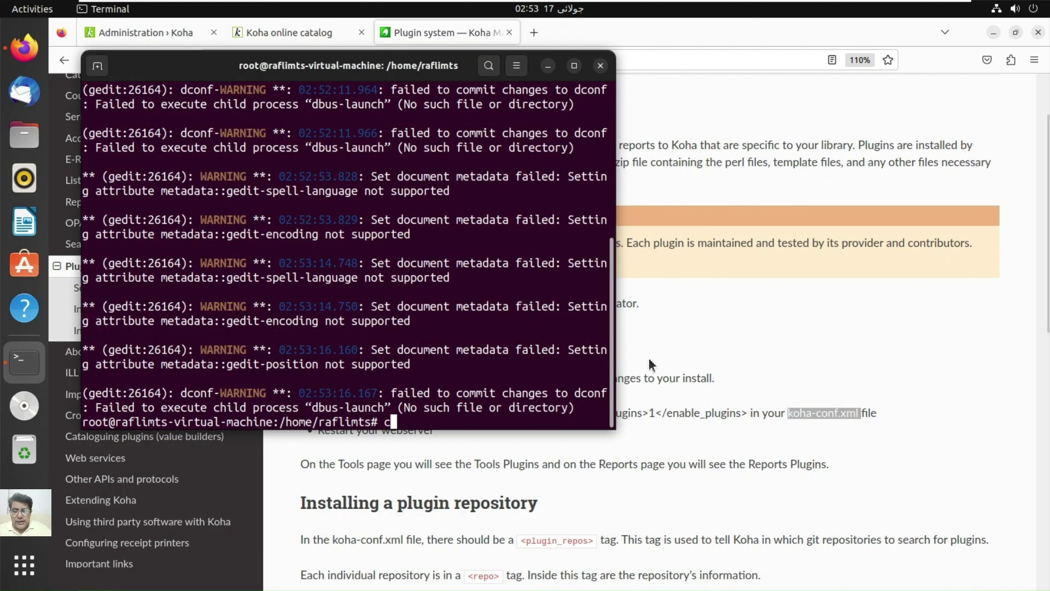
{"action": "key", "text": "BackSpace"}
{"action": "type", "text": "exit"}
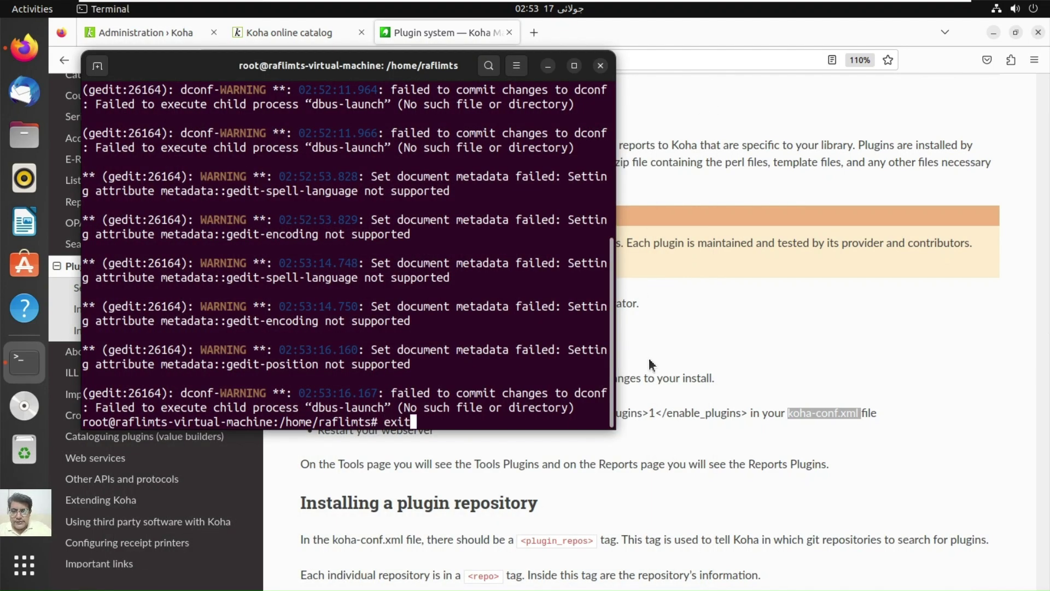
{"action": "key", "text": "Return"}
{"action": "type", "text": "exit"}
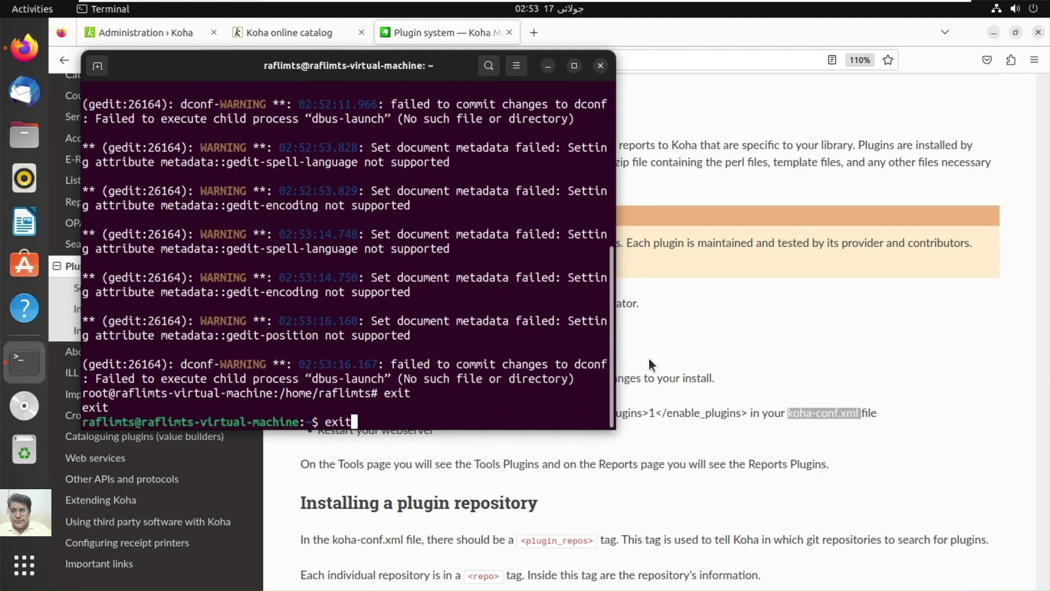
{"action": "key", "text": "Return"}
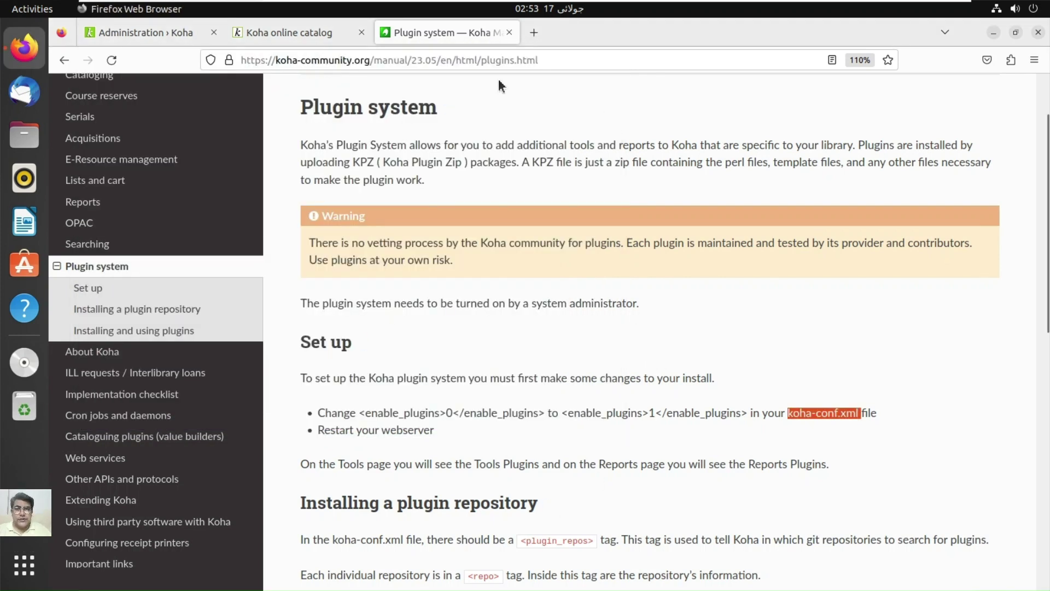
Step: Reload the Koha administration page, log in with the saved staff login, and find Plugins
{"action": "left_click", "coordinate": [510, 32]}
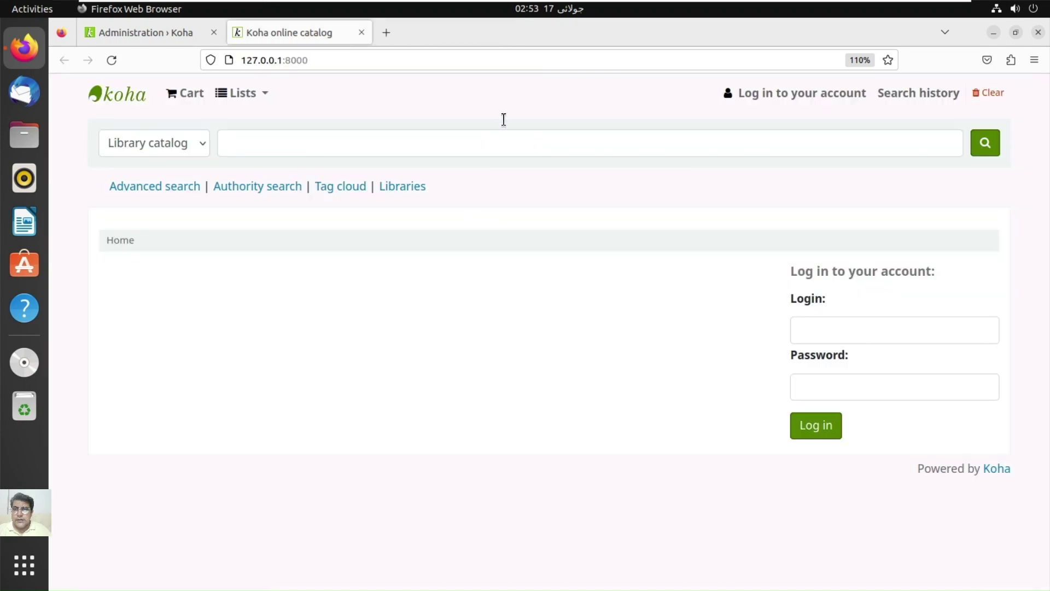
{"action": "left_click", "coordinate": [181, 28]}
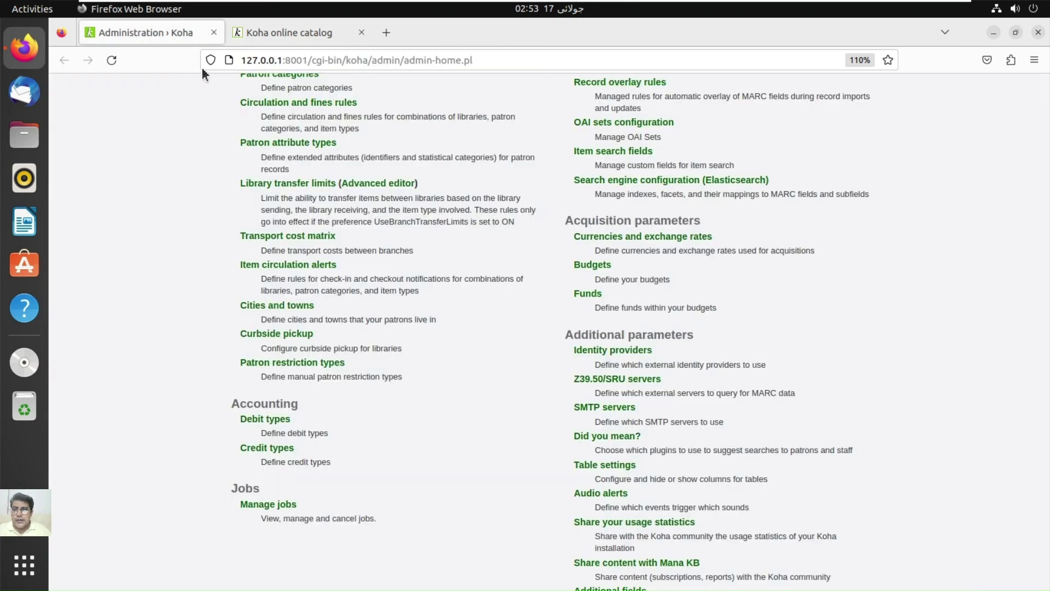
{"action": "left_click", "coordinate": [108, 59]}
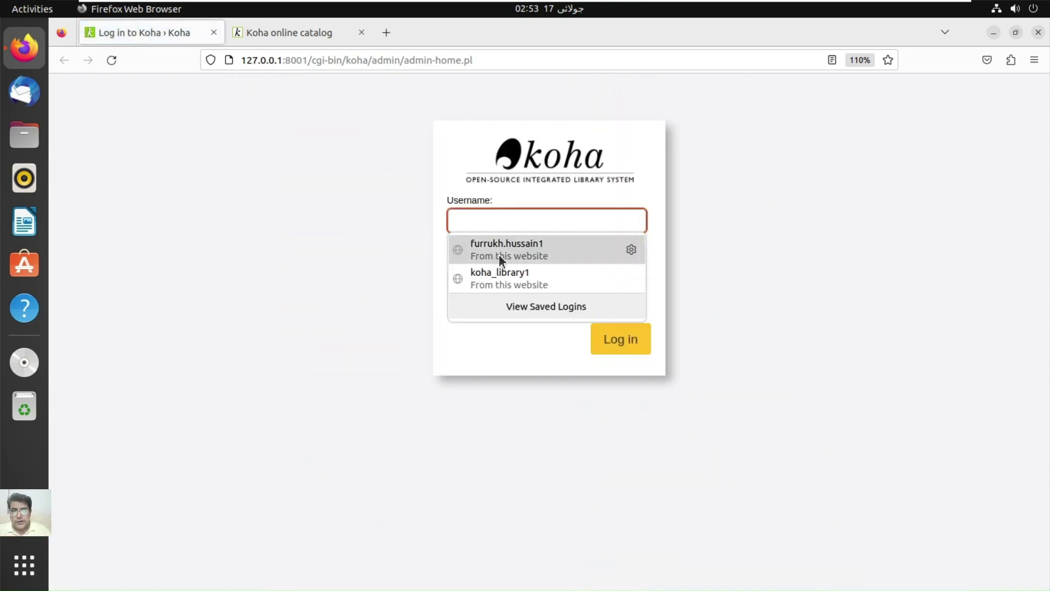
{"action": "left_click", "coordinate": [565, 255]}
{"action": "left_click", "coordinate": [634, 342]}
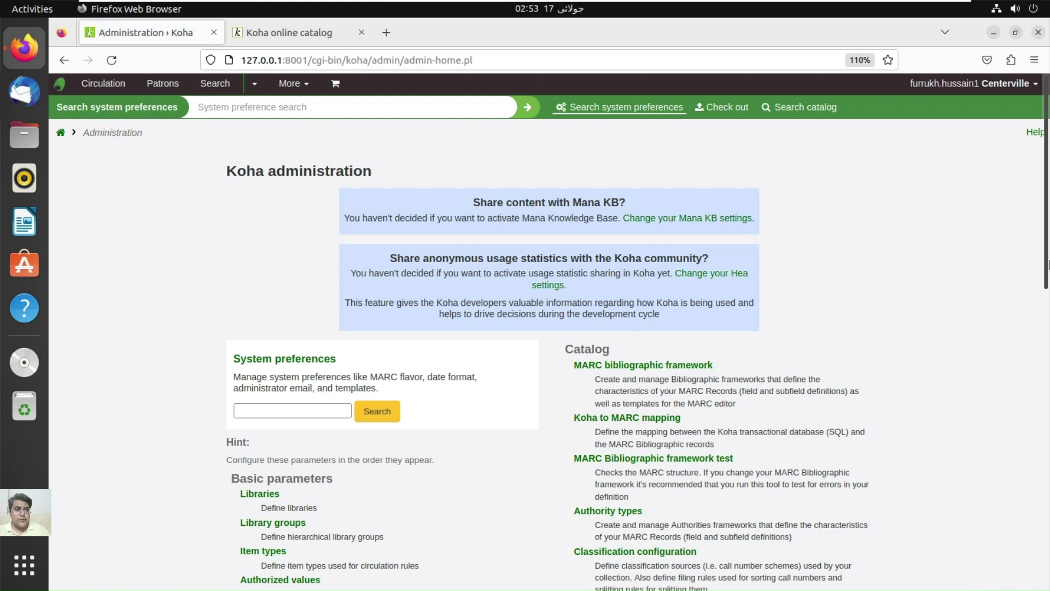
{"action": "scroll", "coordinate": [1047, 350], "scroll_direction": "down", "scroll_amount": 5}
{"action": "scroll", "coordinate": [1047, 365], "scroll_direction": "down", "scroll_amount": 5}
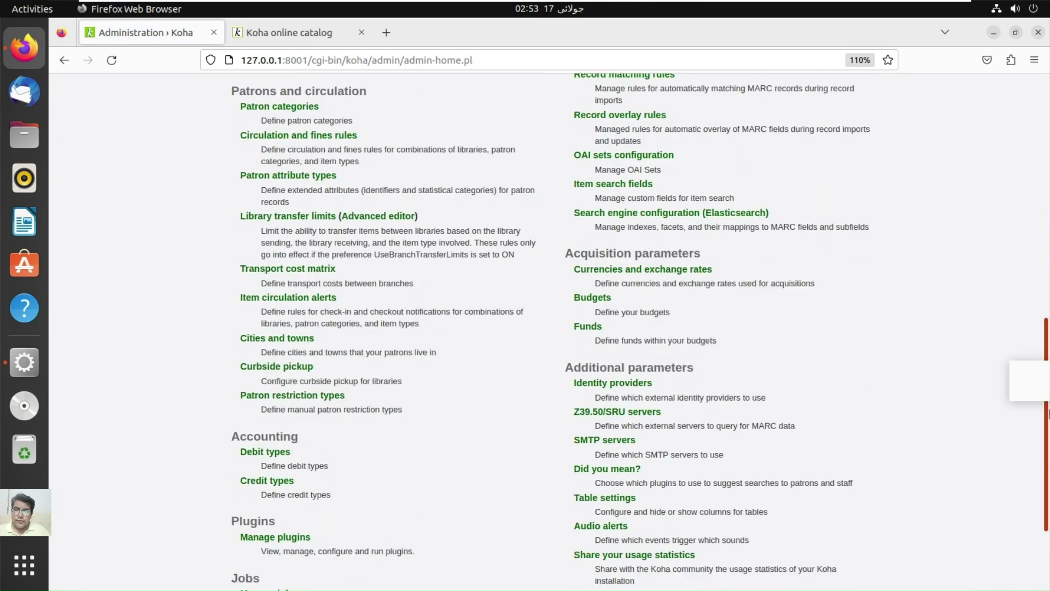
{"action": "scroll", "coordinate": [596, 421], "scroll_direction": "up", "scroll_amount": 3}
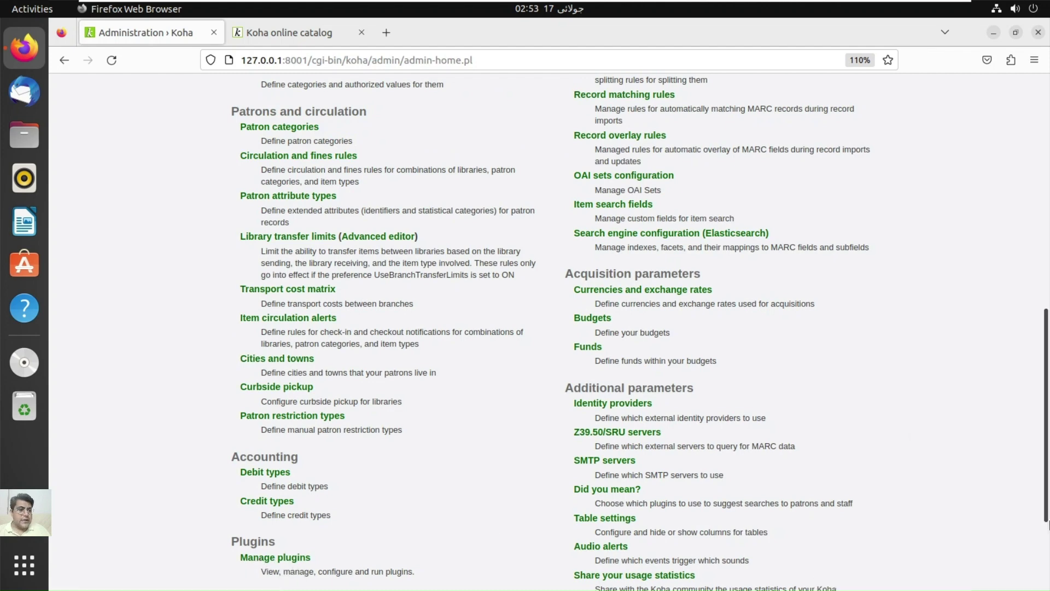
{"action": "scroll", "coordinate": [1047, 507], "scroll_direction": "down", "scroll_amount": 3}
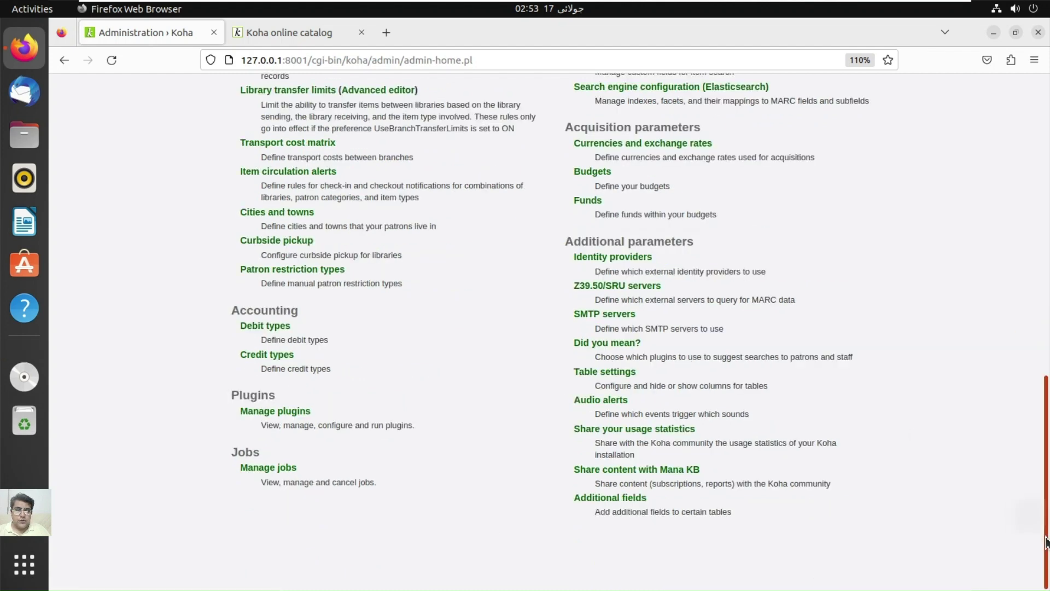
{"action": "scroll", "coordinate": [624, 247], "scroll_direction": "up", "scroll_amount": 2}
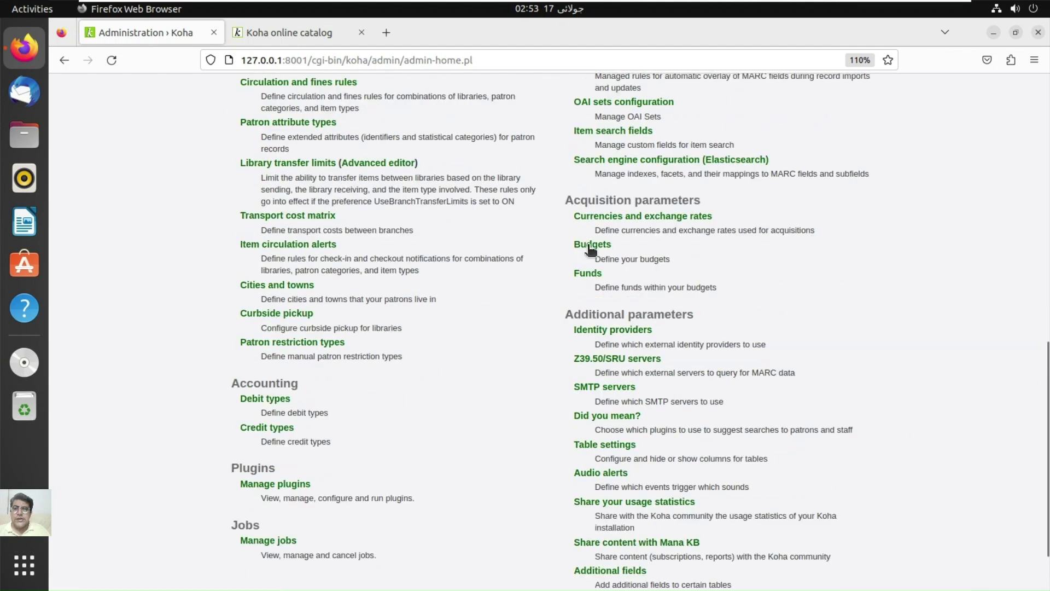
Step: Search Google for 'koha plugins' in a new tab and open the Koha Wiki result
{"action": "left_click", "coordinate": [387, 33]}
{"action": "type", "text": "koha p"}
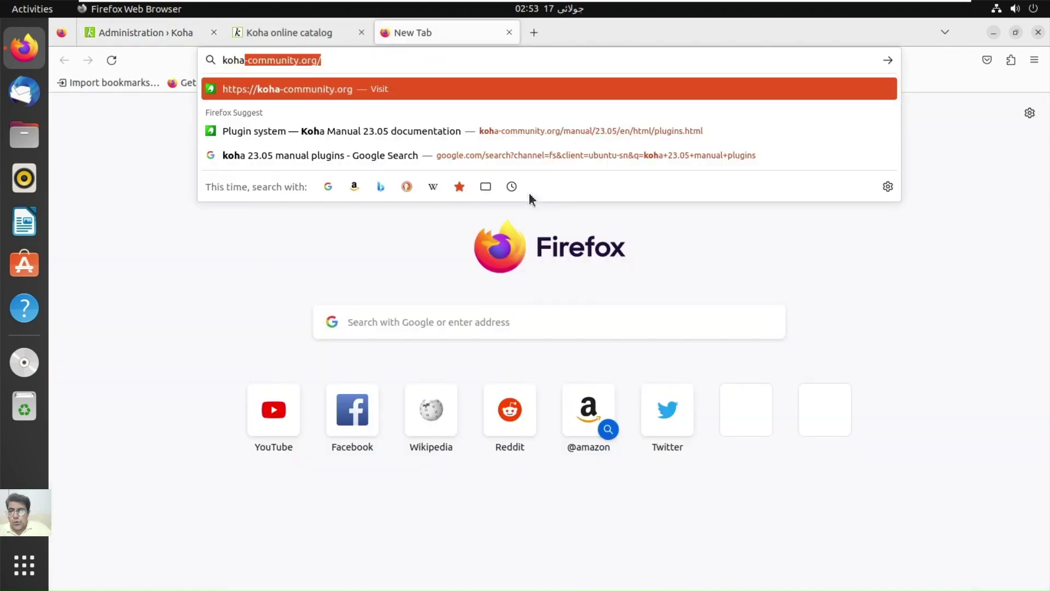
{"action": "type", "text": "lugind"}
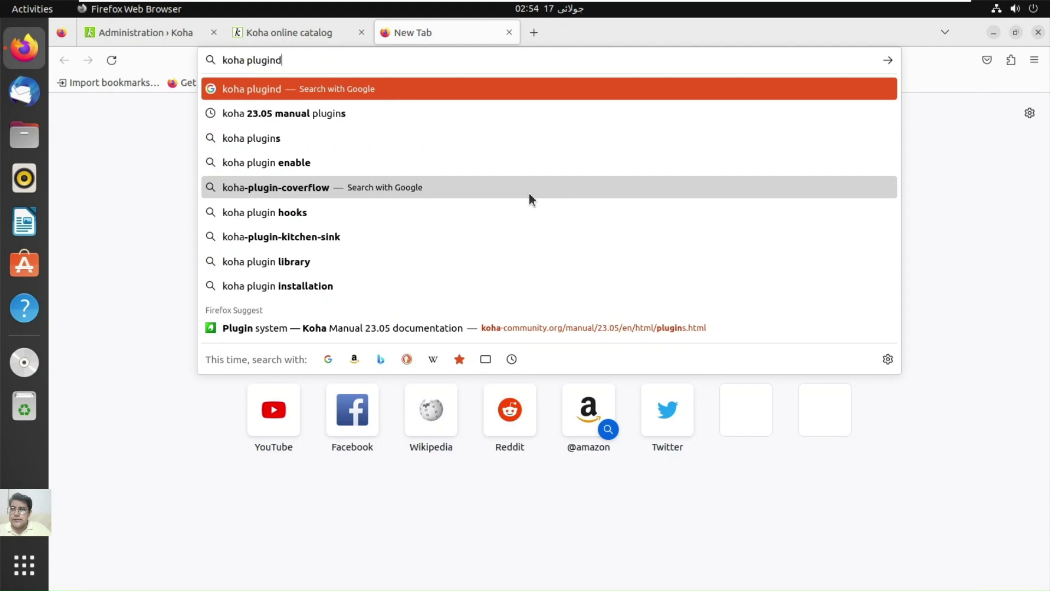
{"action": "key", "text": "BackSpace"}
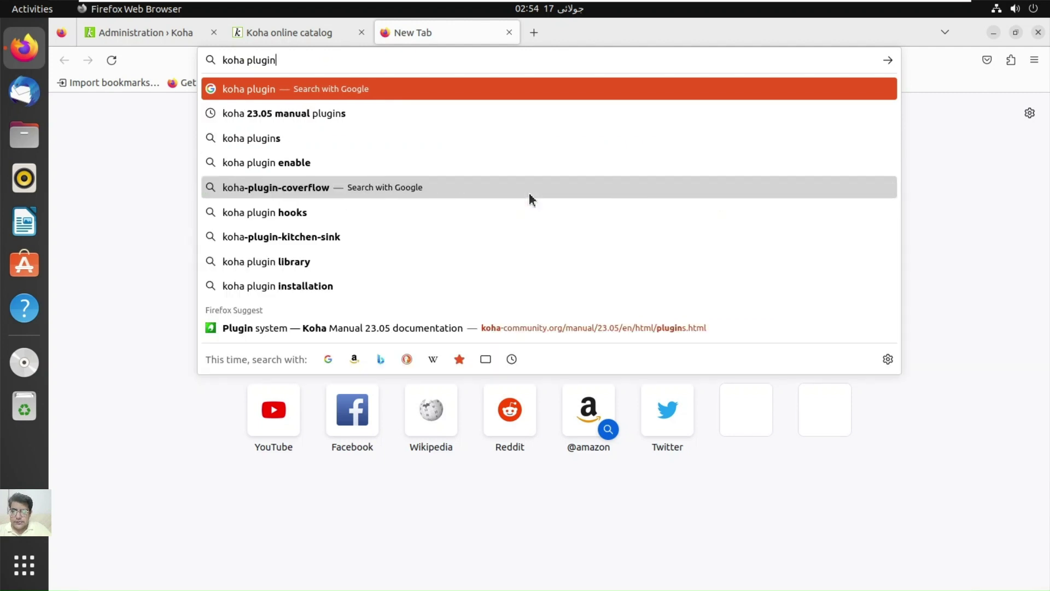
{"action": "type", "text": "s"}
{"action": "key", "text": "Return"}
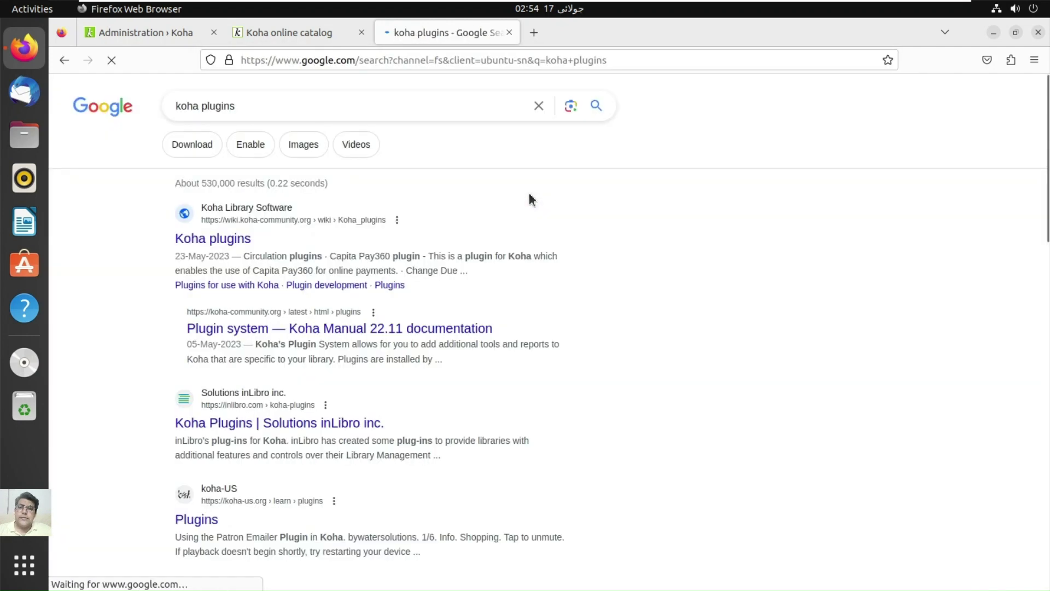
{"action": "left_click", "coordinate": [240, 237]}
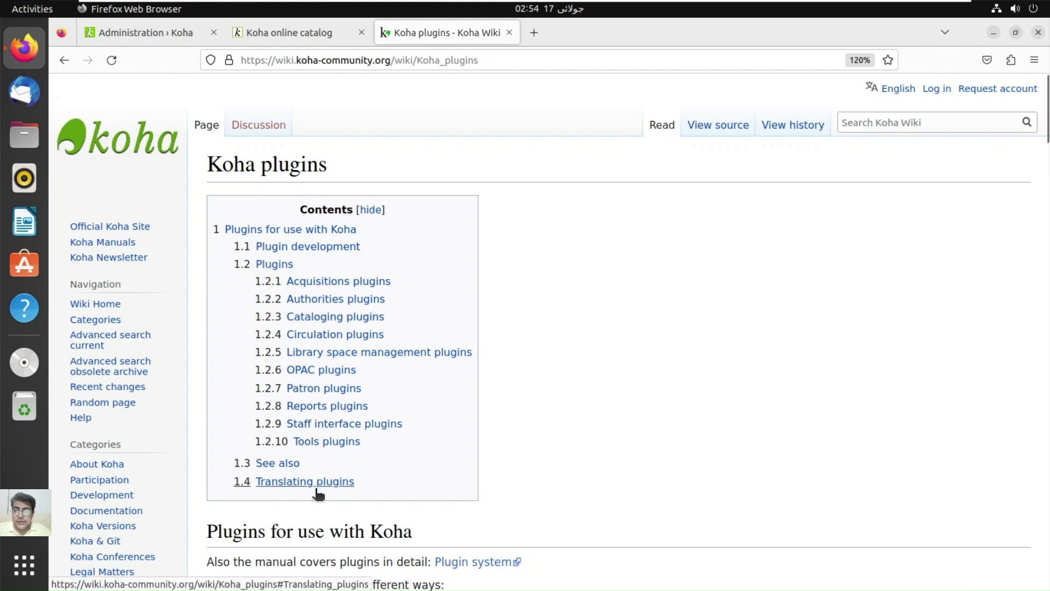
Step: Under Staff interface plugins, follow the Database Dumper link to inLibro's instructions page
{"action": "left_click", "coordinate": [352, 427]}
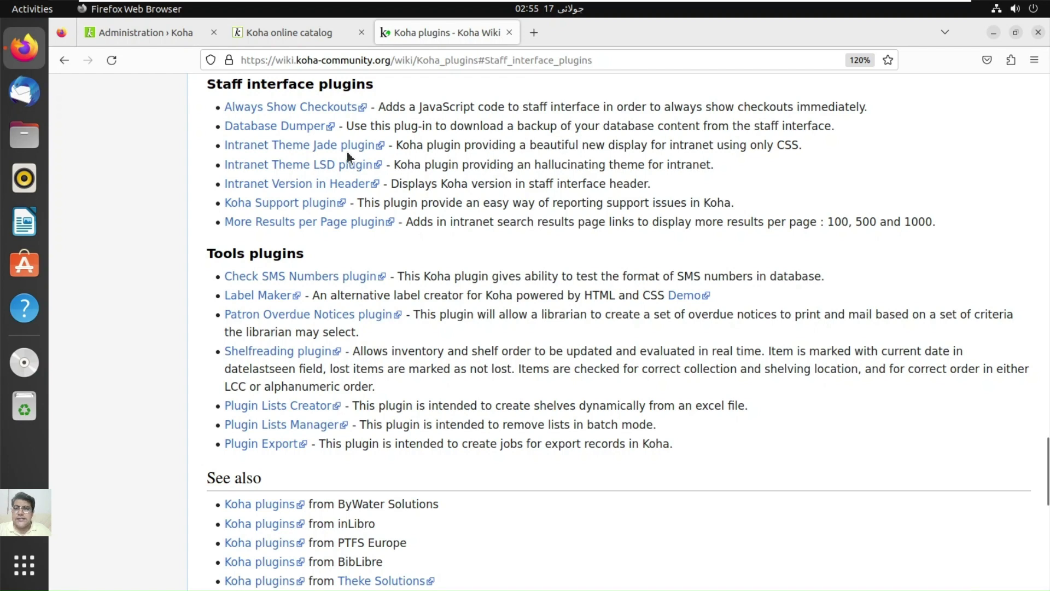
{"action": "left_click", "coordinate": [274, 129]}
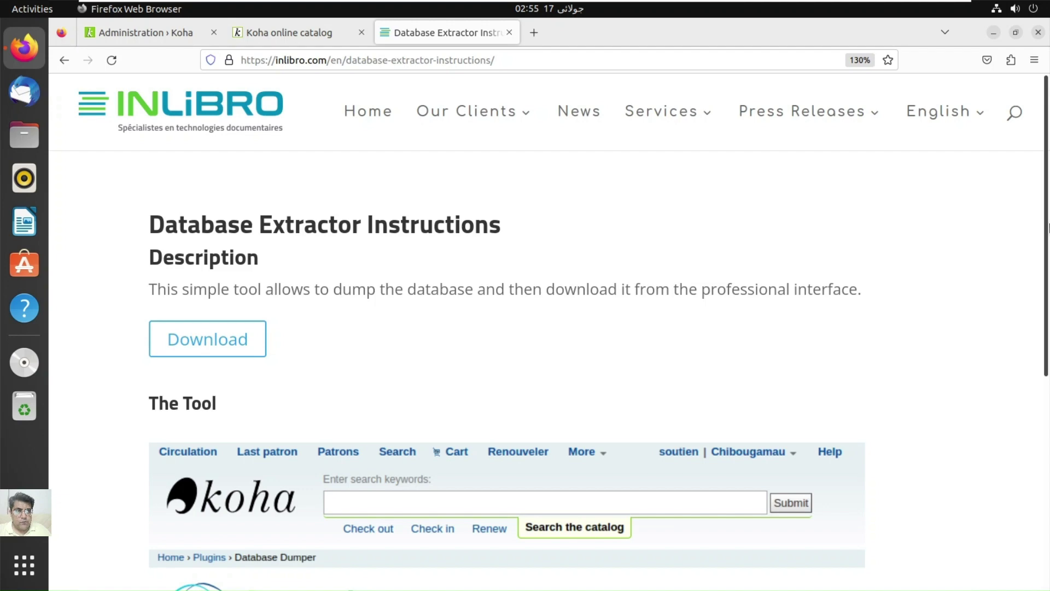
Step: Download DatabaseDumper.kpz (18.8 KB), then go back to the Koha plugins wiki page
{"action": "left_click_drag", "start_coordinate": [1046, 219], "coordinate": [1046, 275]}
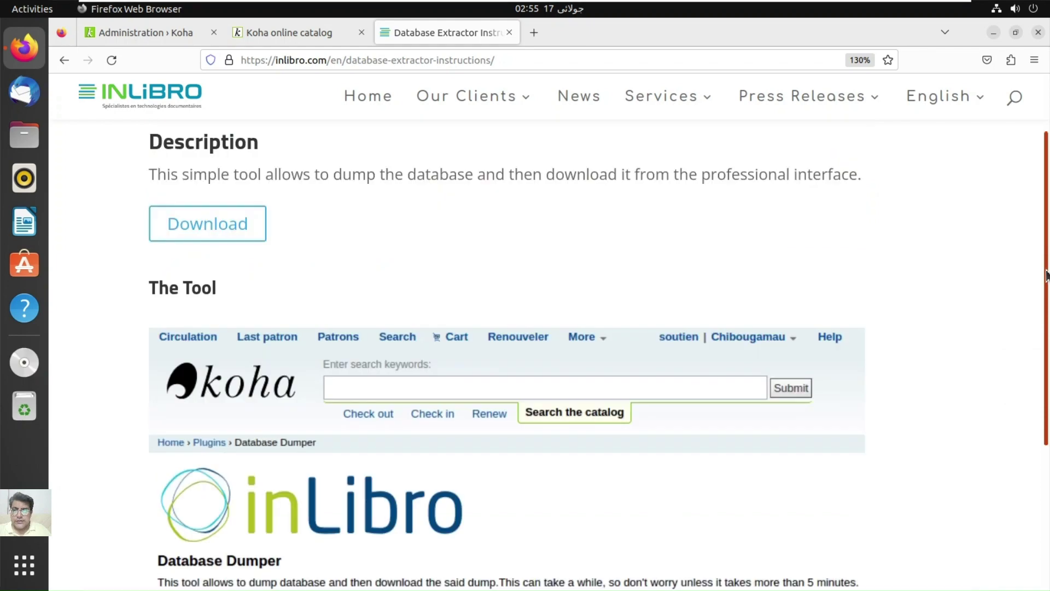
{"action": "left_click", "coordinate": [219, 223]}
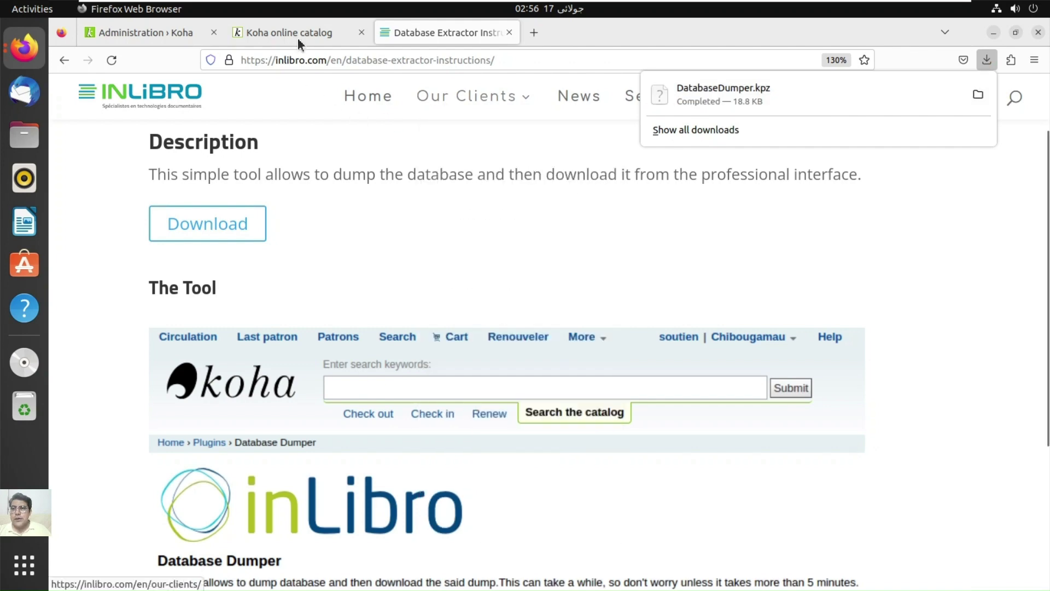
{"action": "left_click", "coordinate": [64, 60]}
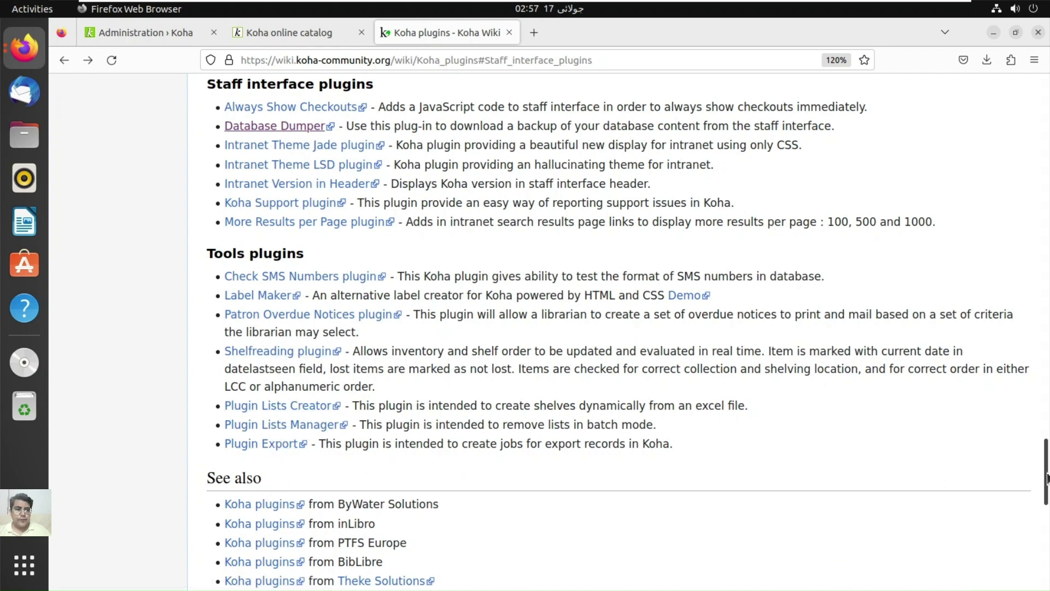
Step: Under Reports plugins, follow the Stat Chart link to inLibro's StatChart page
{"action": "left_click_drag", "start_coordinate": [1046, 477], "coordinate": [1047, 416]}
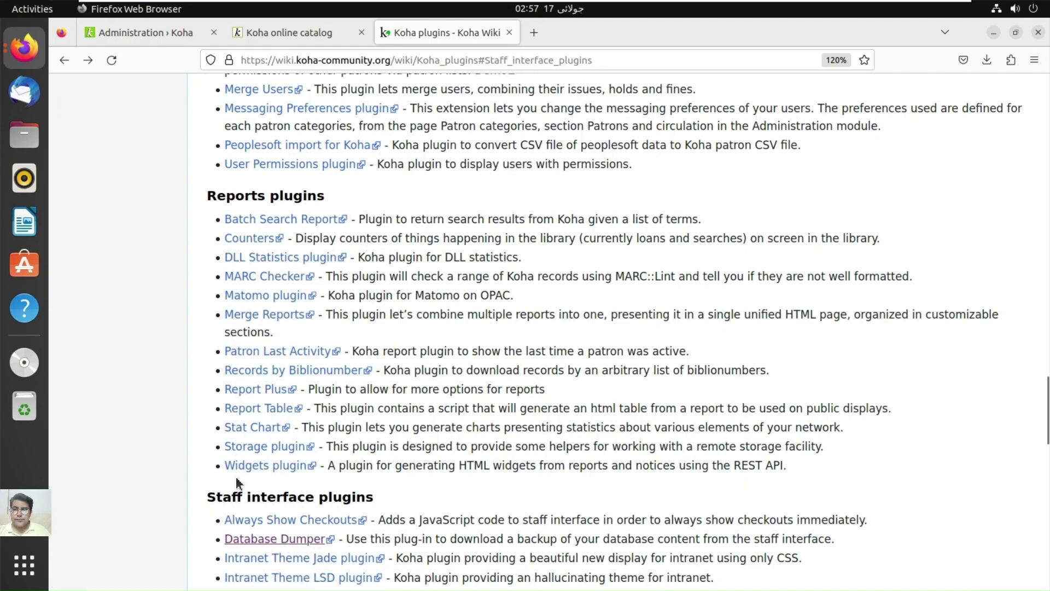
{"action": "left_click", "coordinate": [242, 431]}
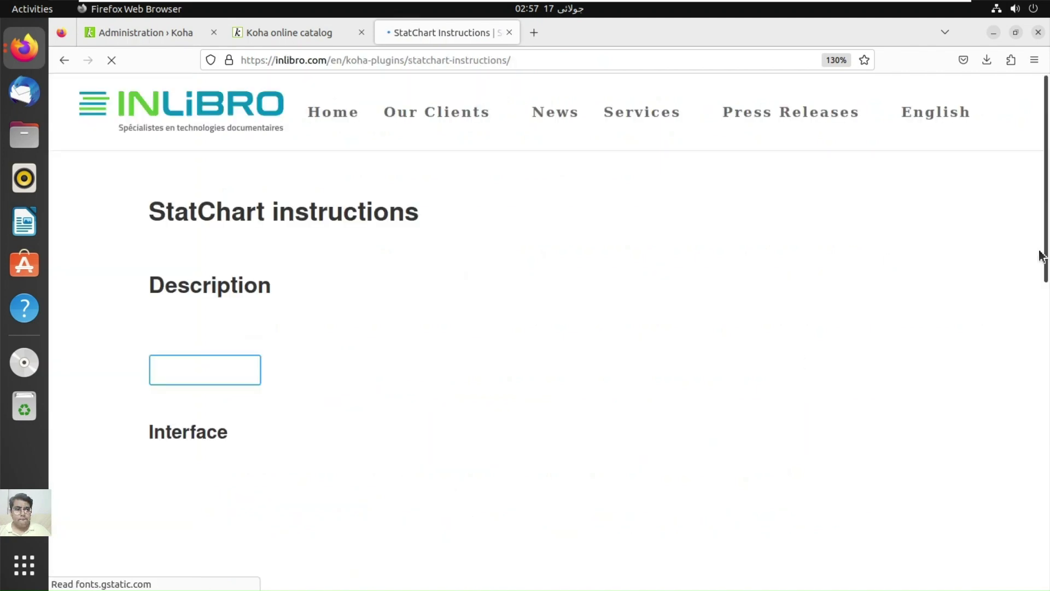
Step: Download StatChart.kpz (27.4 KB), then go back to the Koha plugins wiki page
{"action": "left_click_drag", "start_coordinate": [1048, 250], "coordinate": [937, 484]}
{"action": "scroll", "coordinate": [741, 440], "scroll_direction": "up", "scroll_amount": 3}
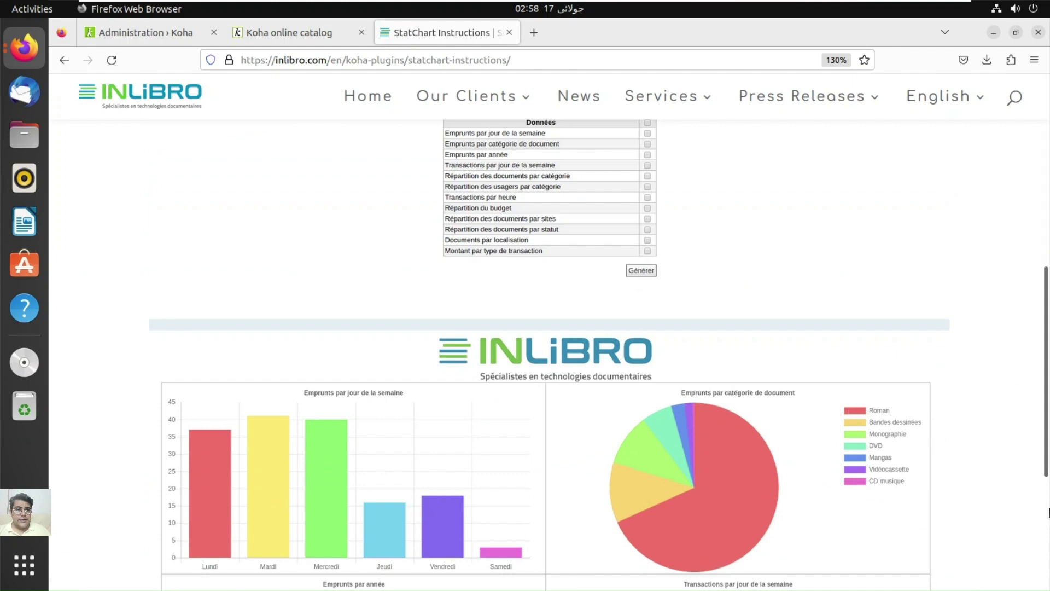
{"action": "scroll", "coordinate": [1049, 512], "scroll_direction": "down", "scroll_amount": 5}
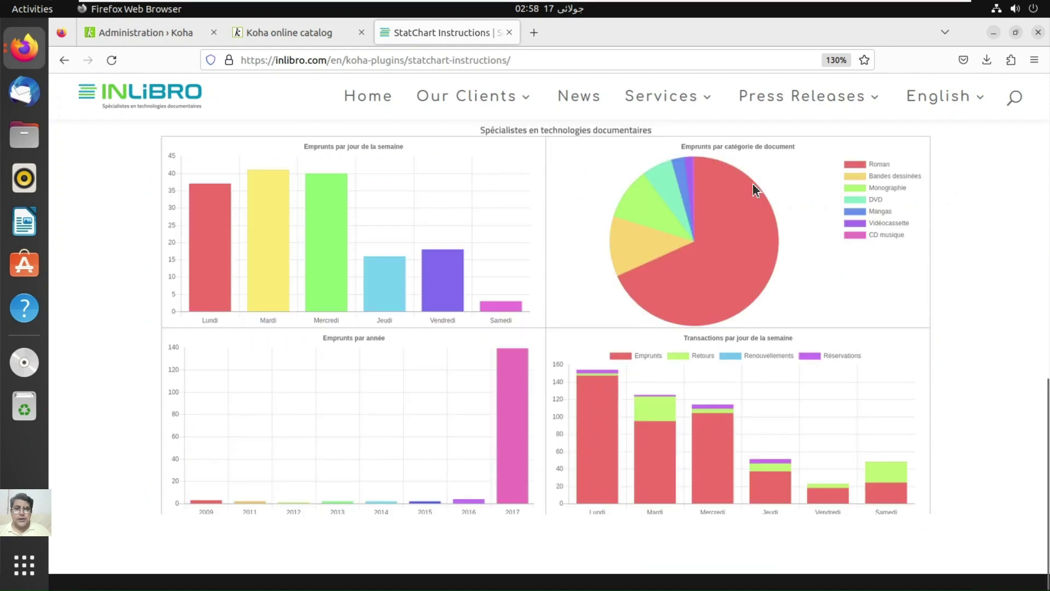
{"action": "left_click", "coordinate": [1046, 258]}
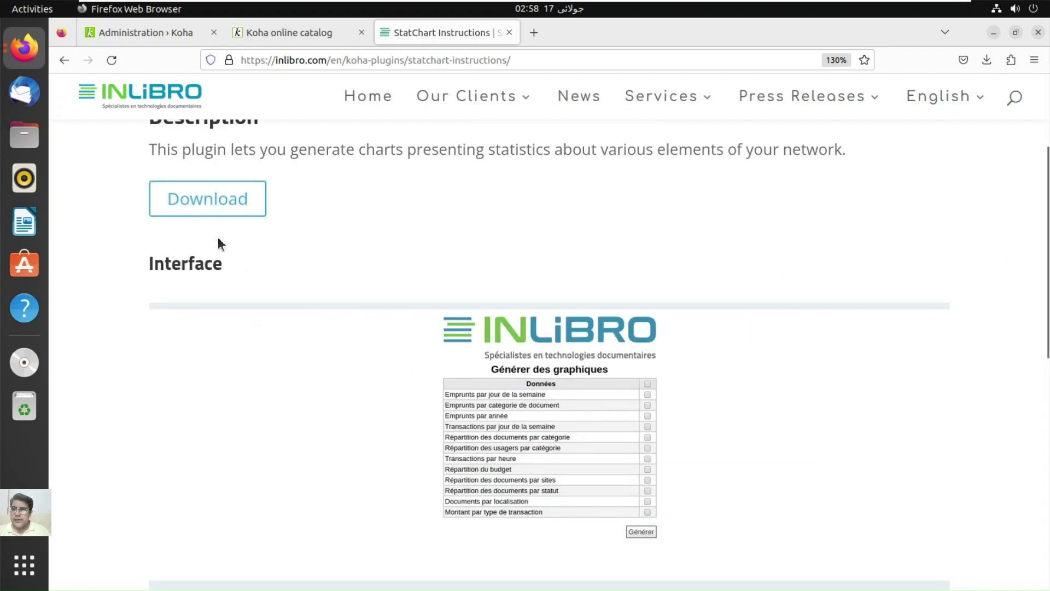
{"action": "left_click", "coordinate": [218, 207]}
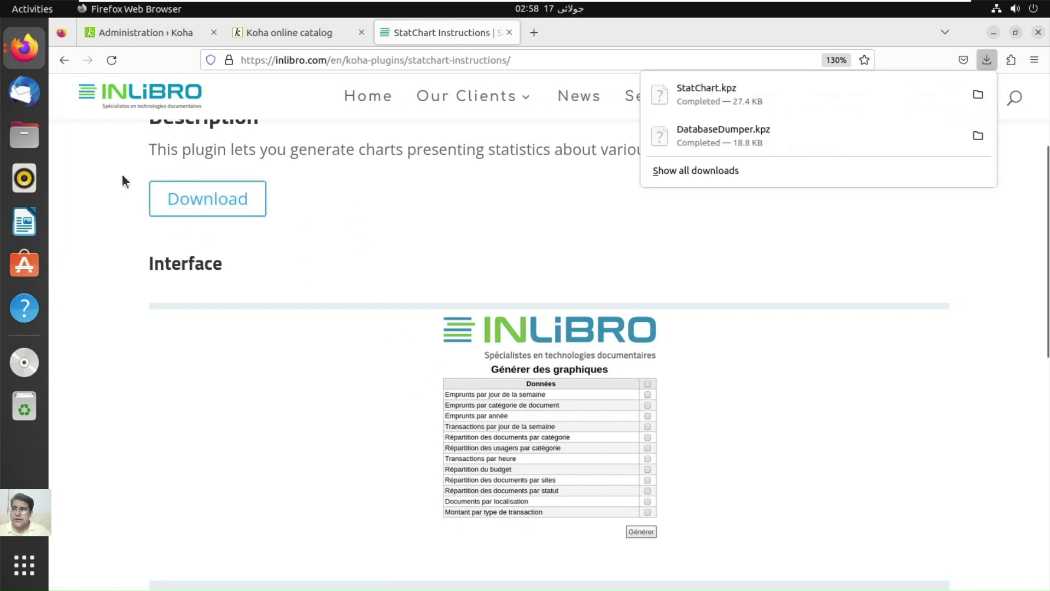
{"action": "left_click", "coordinate": [65, 60]}
{"action": "left_click", "coordinate": [64, 60]}
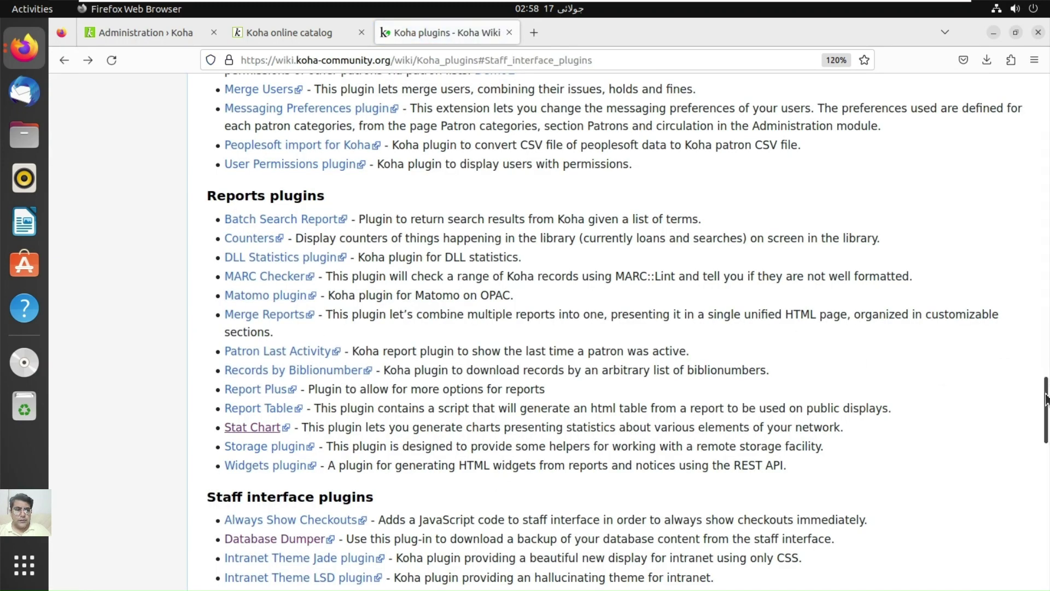
Step: Scroll up to the wiki's OPAC plugins list and open the Cover Flow link (bywatersolutions/koha-plugin-coverflow)
{"action": "left_click_drag", "start_coordinate": [1046, 399], "coordinate": [1046, 361]}
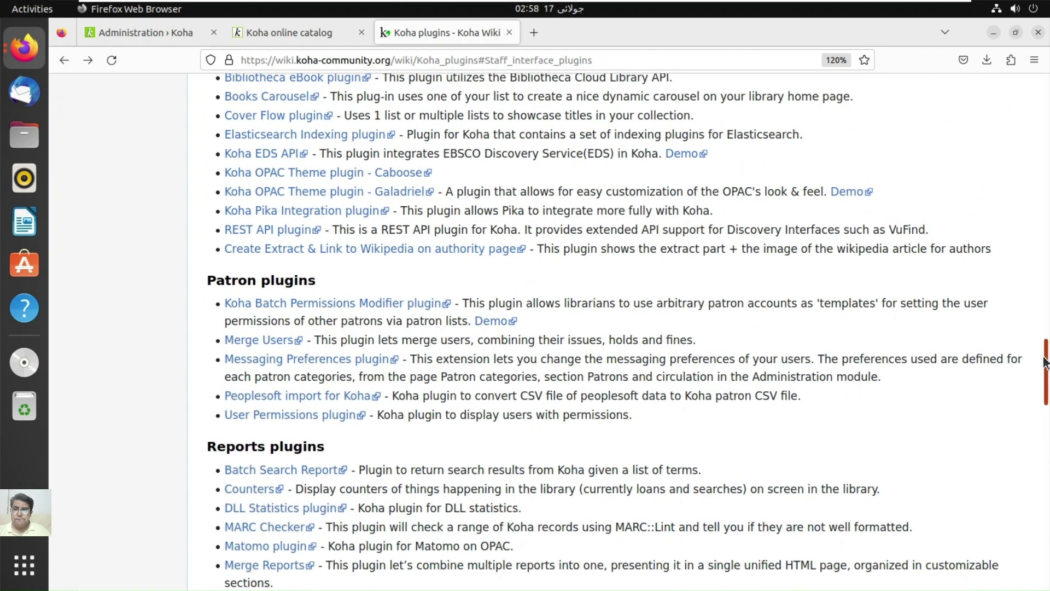
{"action": "left_click_drag", "start_coordinate": [1046, 361], "coordinate": [1046, 348]}
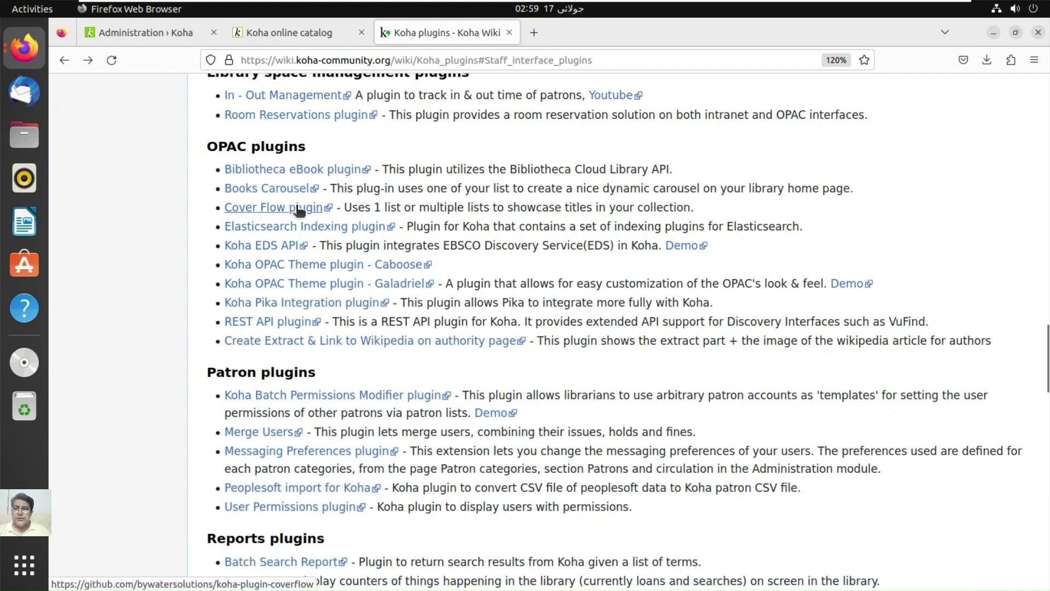
{"action": "left_click", "coordinate": [299, 210]}
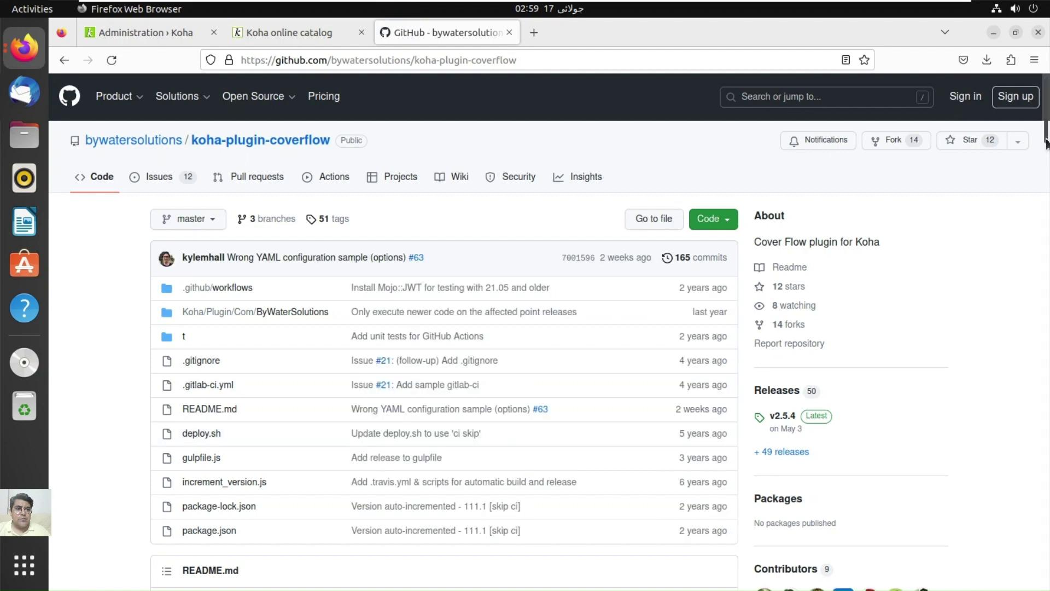
Step: Download koha-plugin-coverflow-2.5.4.kpz from the Cover Flow releases page linked in the README
{"action": "scroll", "coordinate": [1047, 152], "scroll_direction": "down", "scroll_amount": 2}
{"action": "left_click_drag", "start_coordinate": [1047, 151], "coordinate": [1049, 220]}
{"action": "scroll", "coordinate": [856, 237], "scroll_direction": "down", "scroll_amount": 10}
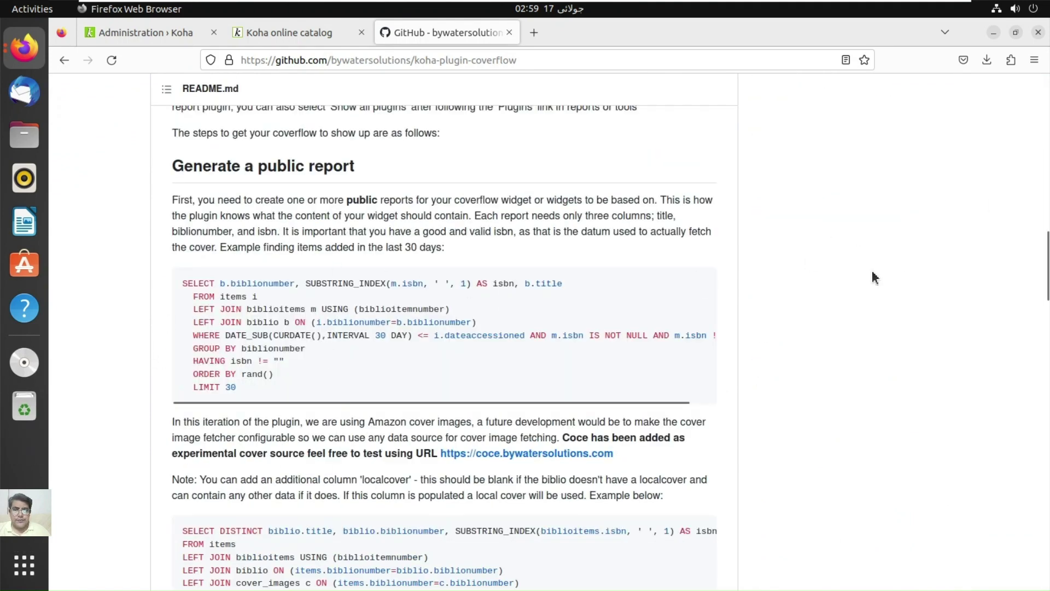
{"action": "scroll", "coordinate": [873, 274], "scroll_direction": "up", "scroll_amount": 7}
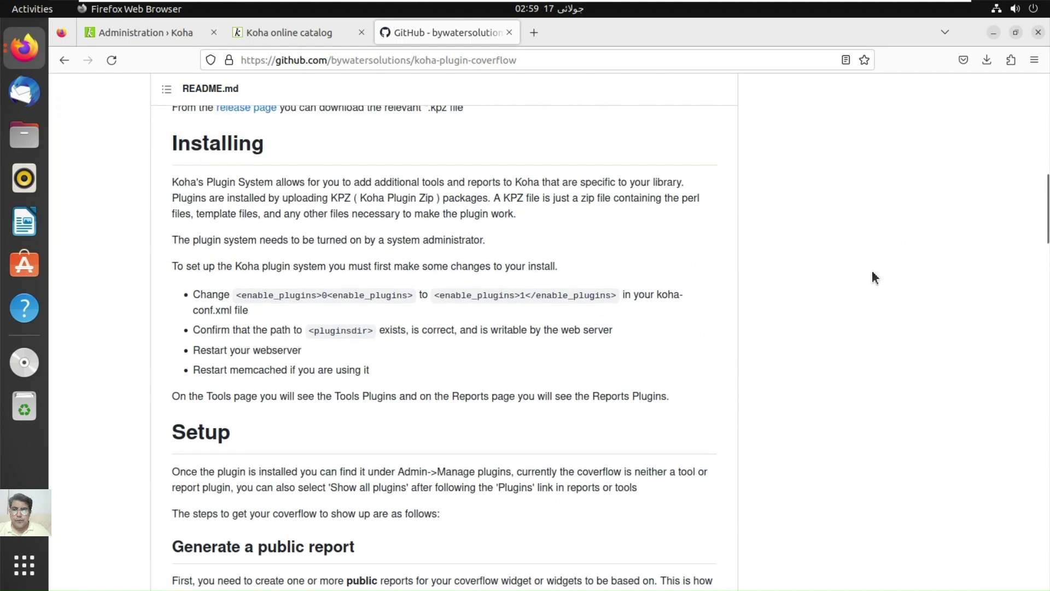
{"action": "scroll", "coordinate": [873, 276], "scroll_direction": "up", "scroll_amount": 3}
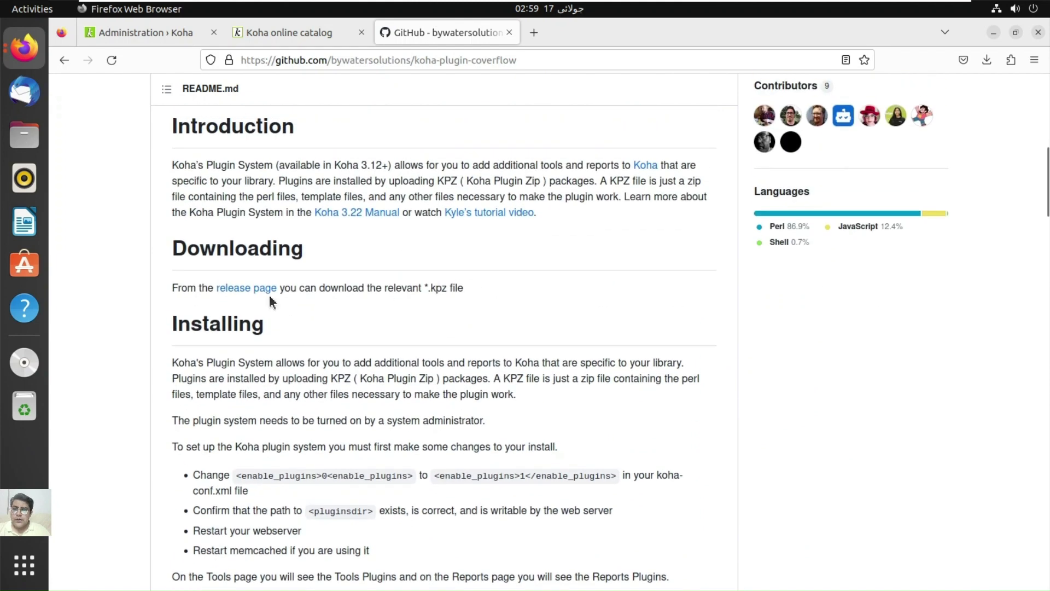
{"action": "left_click", "coordinate": [258, 293]}
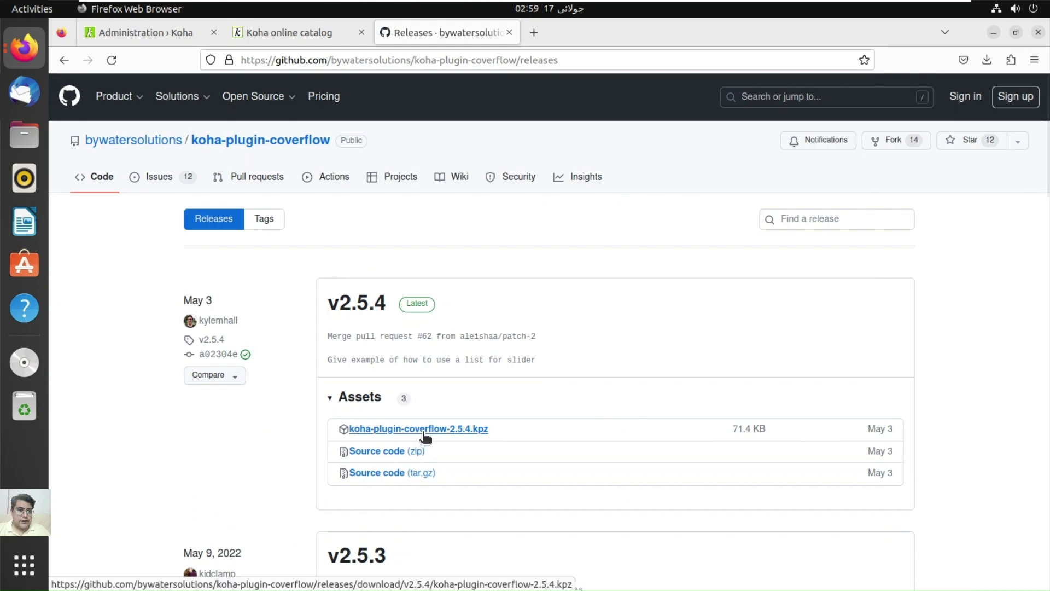
{"action": "left_click", "coordinate": [424, 430]}
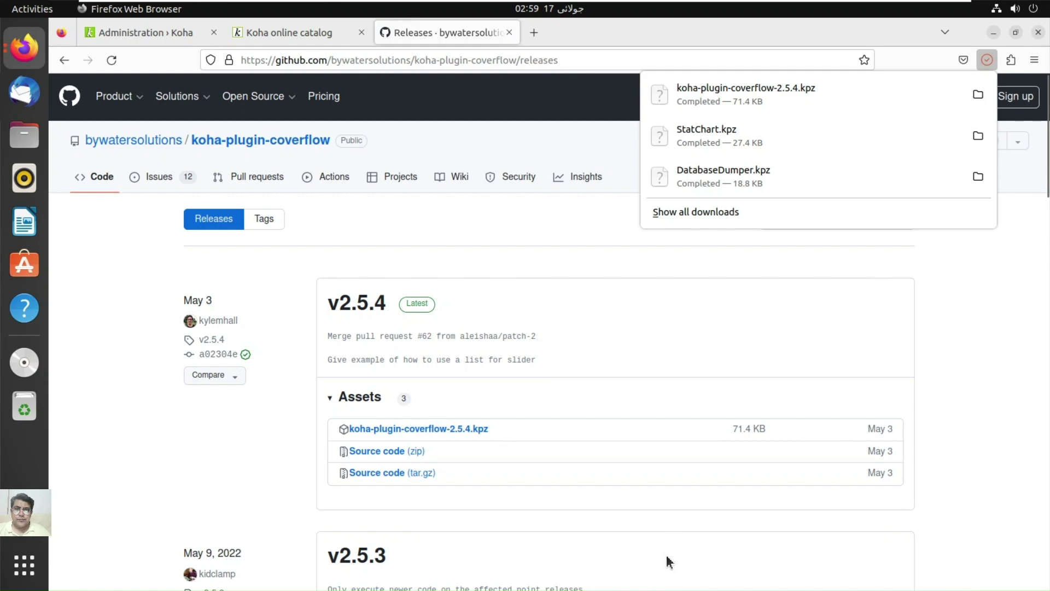
Step: Check the Koha online catalog and administration tabs, then return to the GitHub releases page
{"action": "left_click", "coordinate": [313, 37]}
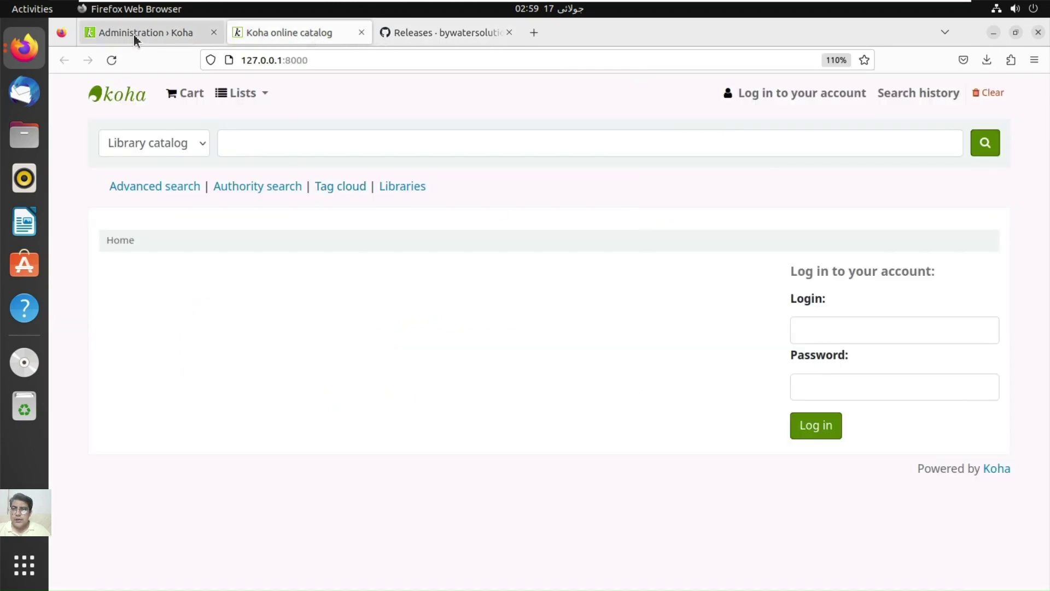
{"action": "left_click", "coordinate": [134, 34]}
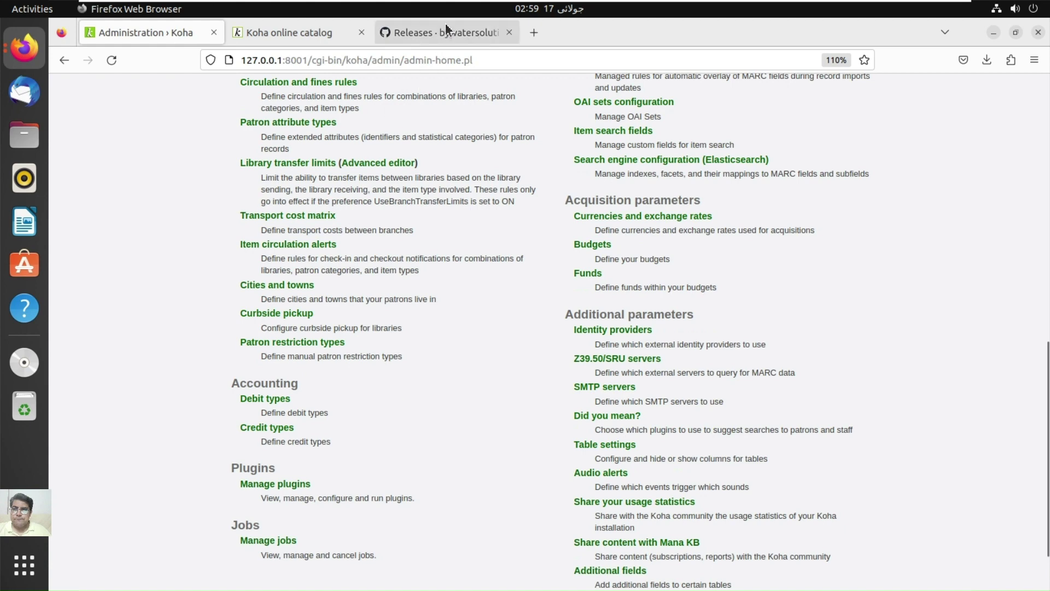
{"action": "left_click", "coordinate": [445, 26]}
Step: Go back to the Koha plugins wiki list and open the Galadriel OPAC theme plugin repository
{"action": "left_click", "coordinate": [64, 60]}
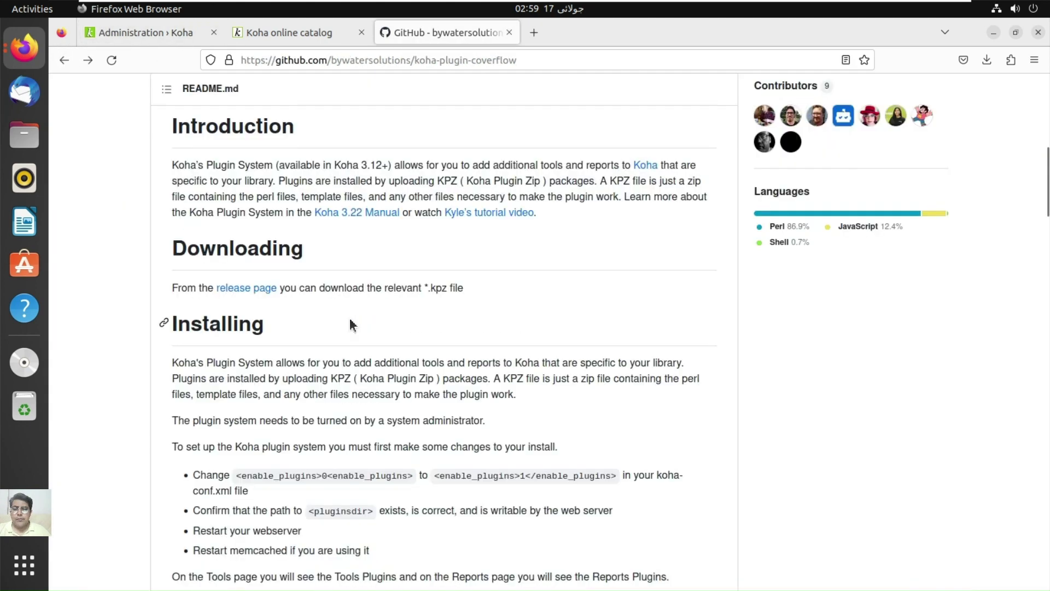
{"action": "left_click", "coordinate": [64, 60]}
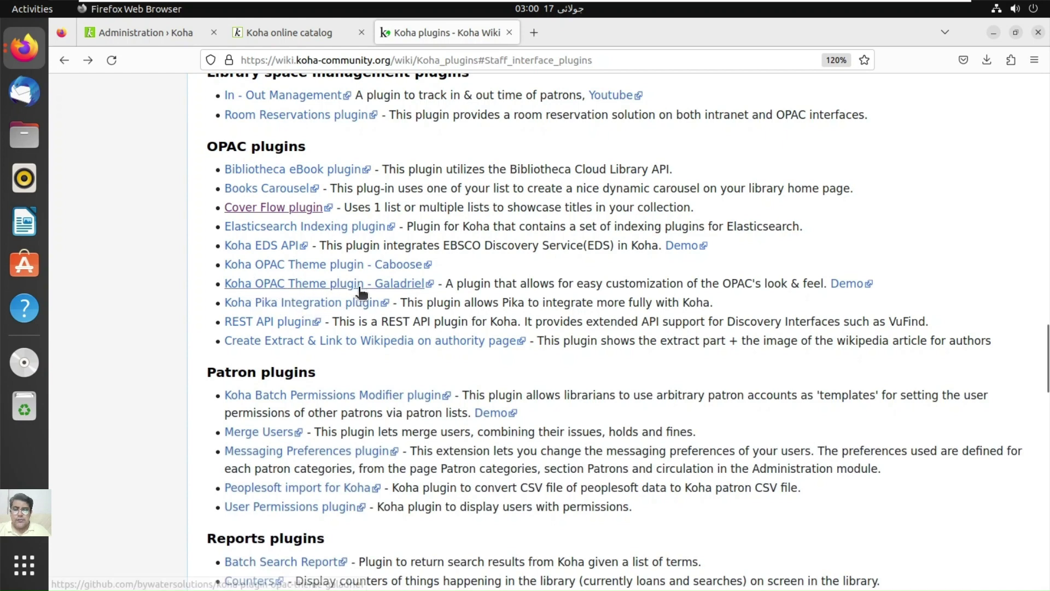
{"action": "left_click", "coordinate": [395, 285]}
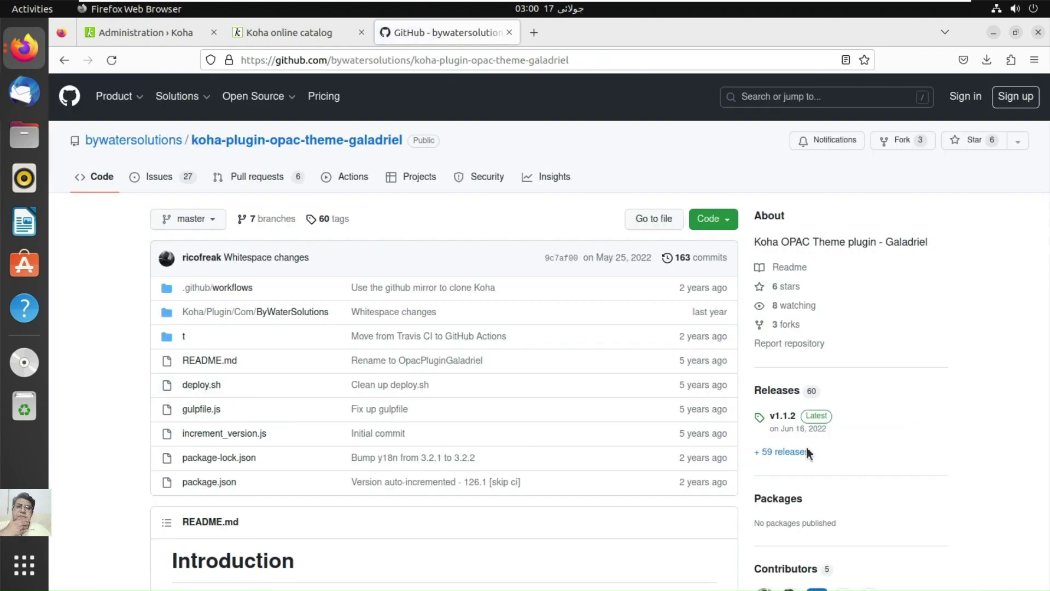
Step: Download koha-plugin-opac-theme-galadriel-1.1.2.kpz from the plugin's v1.1.2 release
{"action": "left_click", "coordinate": [1046, 310]}
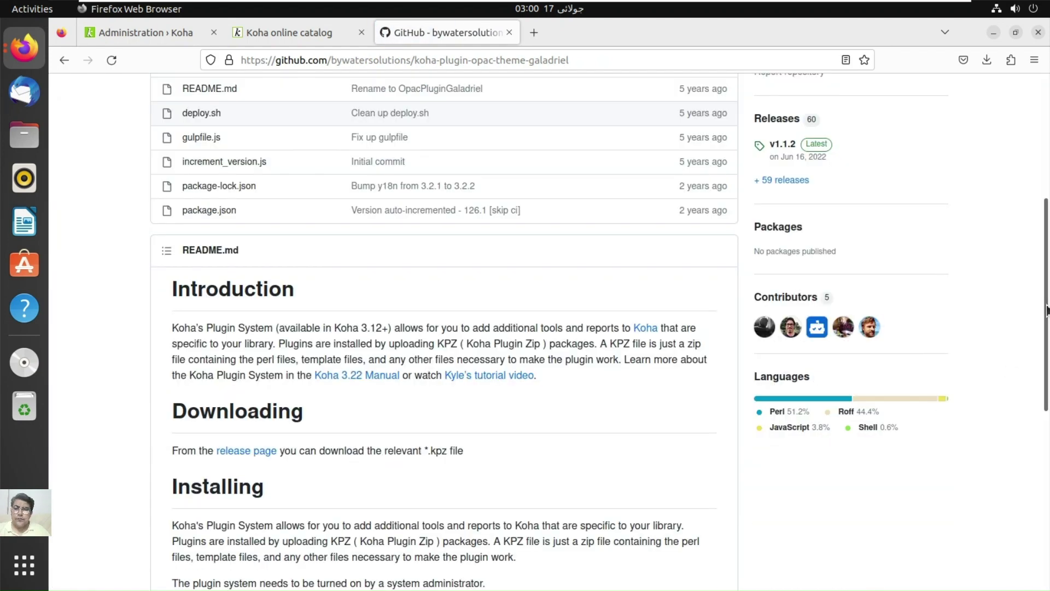
{"action": "left_click", "coordinate": [262, 454]}
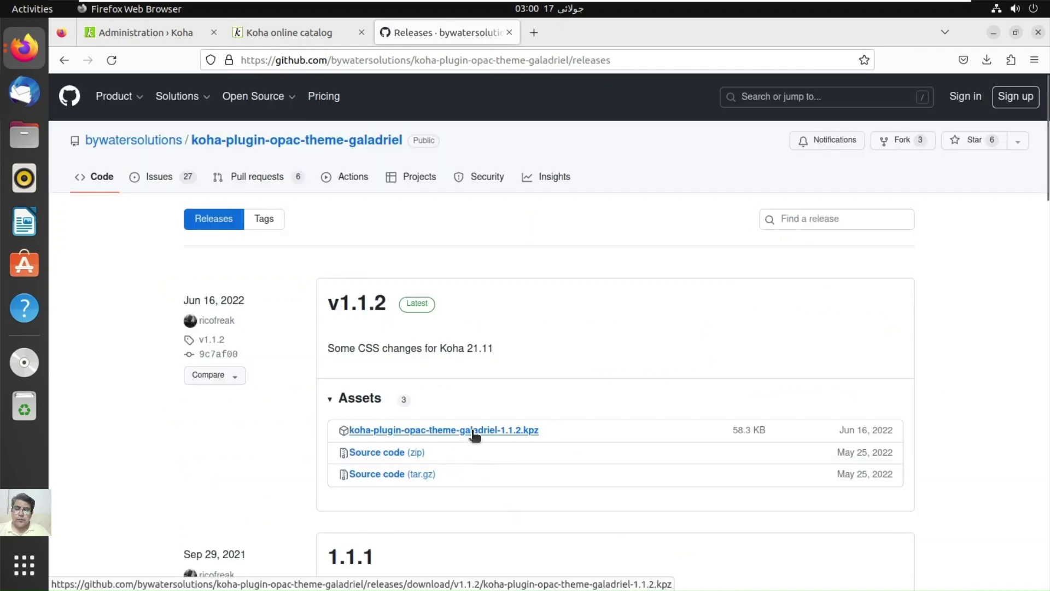
{"action": "left_click", "coordinate": [473, 431]}
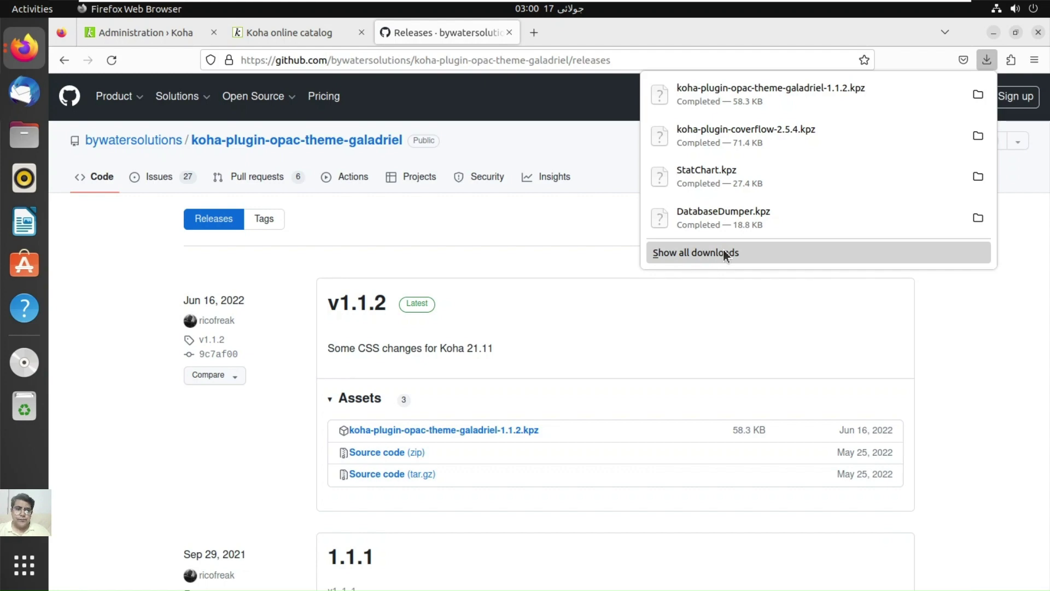
Step: Open Koha's Manage plugins page, which shows no plugins installed, then return to the Galadriel GitHub tab
{"action": "left_click", "coordinate": [166, 30]}
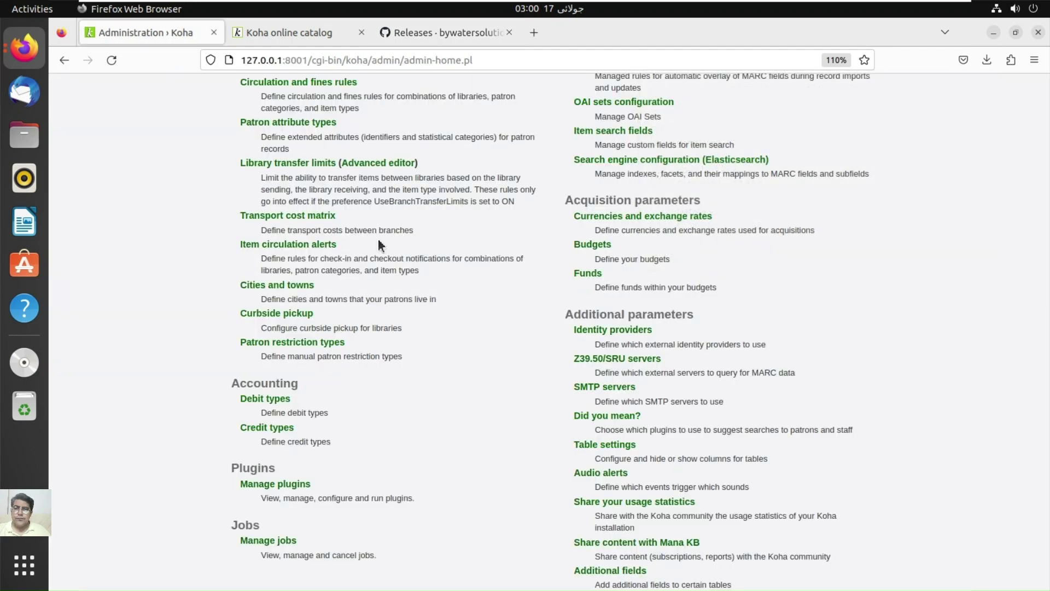
{"action": "left_click", "coordinate": [268, 487]}
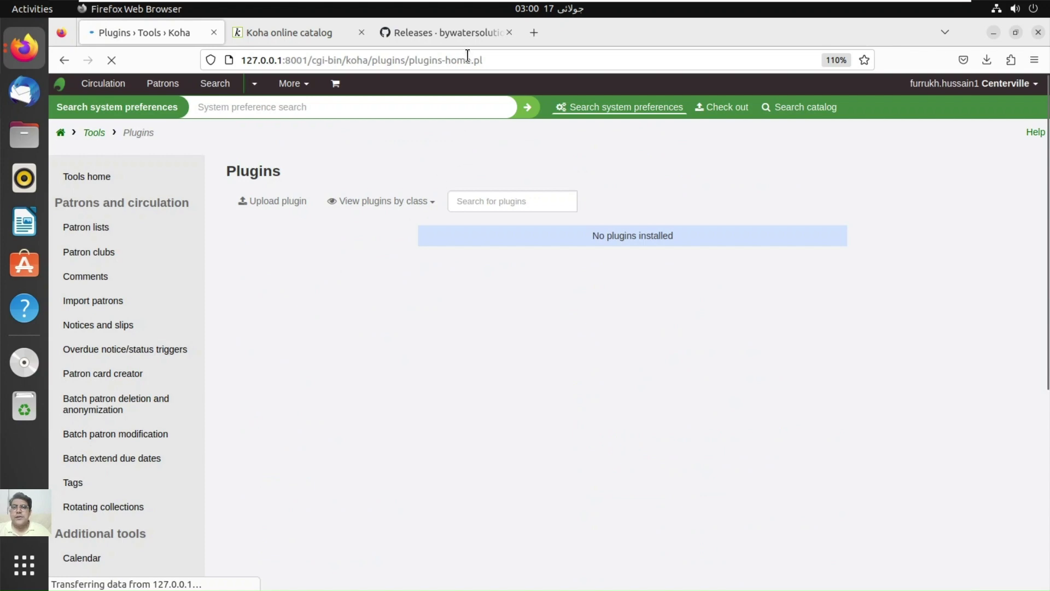
{"action": "left_click", "coordinate": [465, 35]}
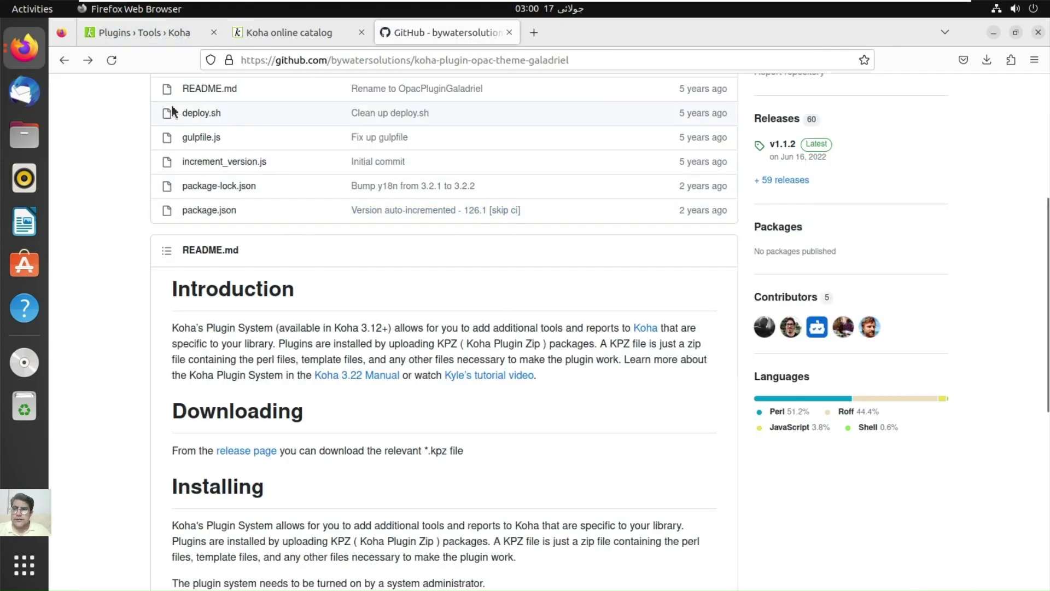
Step: Return to the Koha plugins wiki page and scroll its contents to the Plugins and Acquisitions sections
{"action": "left_click", "coordinate": [63, 61]}
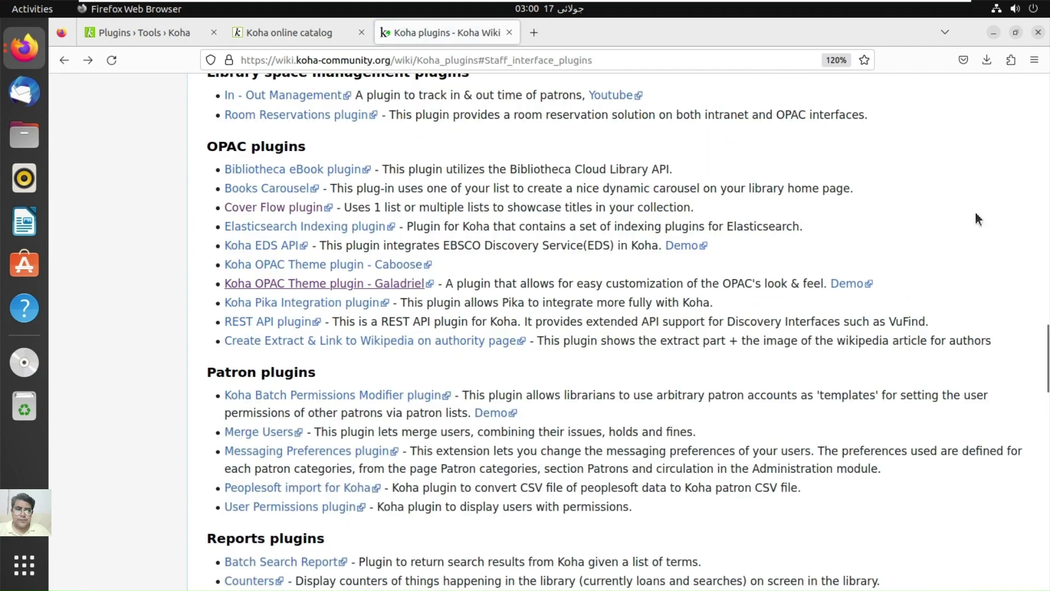
{"action": "left_click_drag", "start_coordinate": [1047, 383], "coordinate": [1048, 355]}
{"action": "scroll", "coordinate": [1048, 353], "scroll_direction": "up", "scroll_amount": 1}
{"action": "scroll", "coordinate": [1049, 345], "scroll_direction": "down", "scroll_amount": 5}
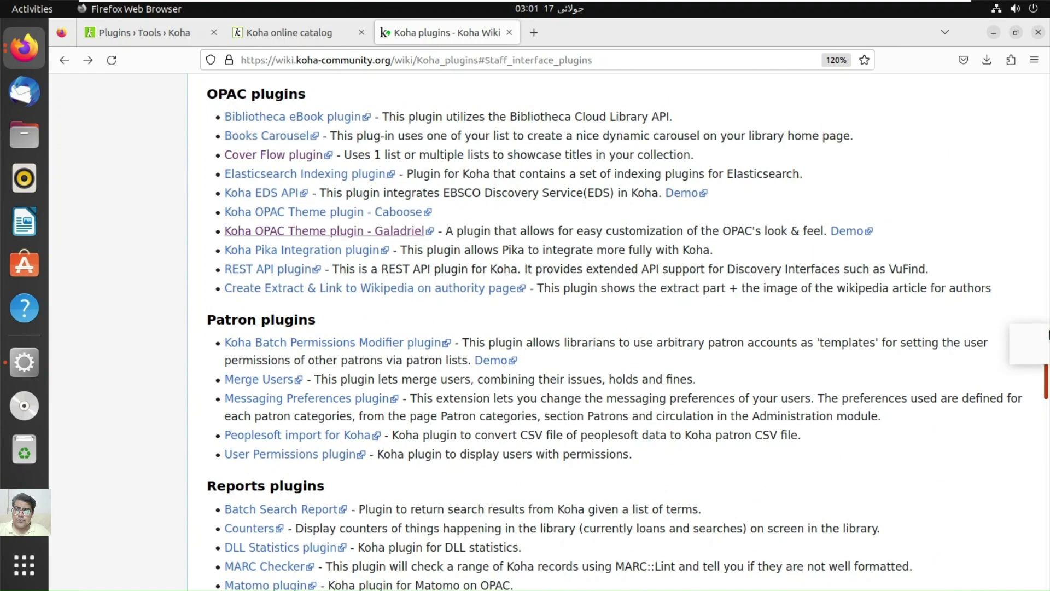
{"action": "scroll", "coordinate": [1049, 333], "scroll_direction": "up", "scroll_amount": 6}
{"action": "scroll", "coordinate": [1049, 333], "scroll_direction": "down", "scroll_amount": 5}
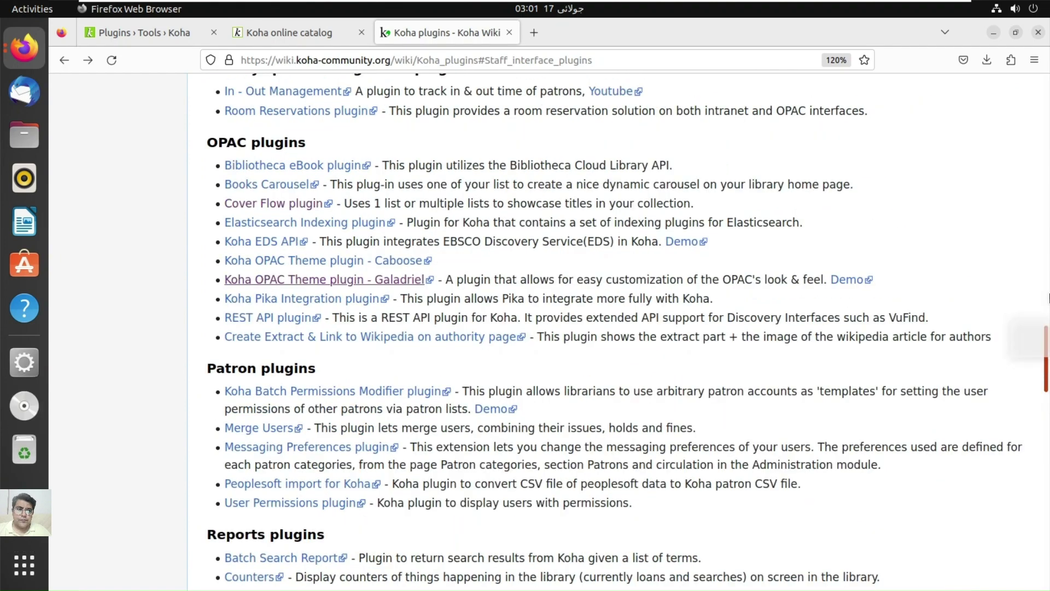
{"action": "left_click_drag", "start_coordinate": [1049, 334], "coordinate": [1047, 295]}
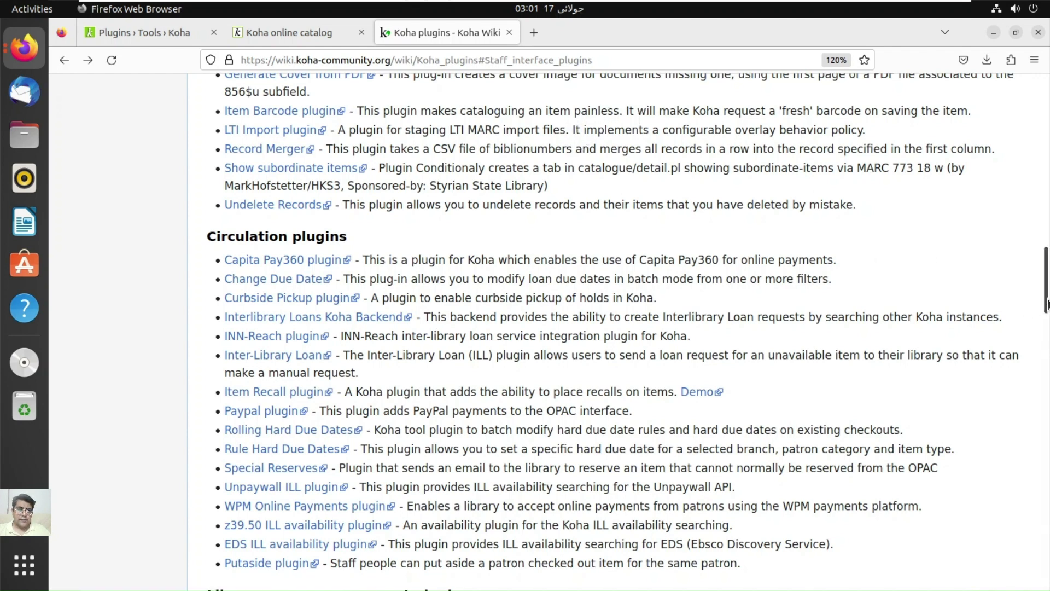
{"action": "left_click_drag", "start_coordinate": [1048, 304], "coordinate": [1048, 287]}
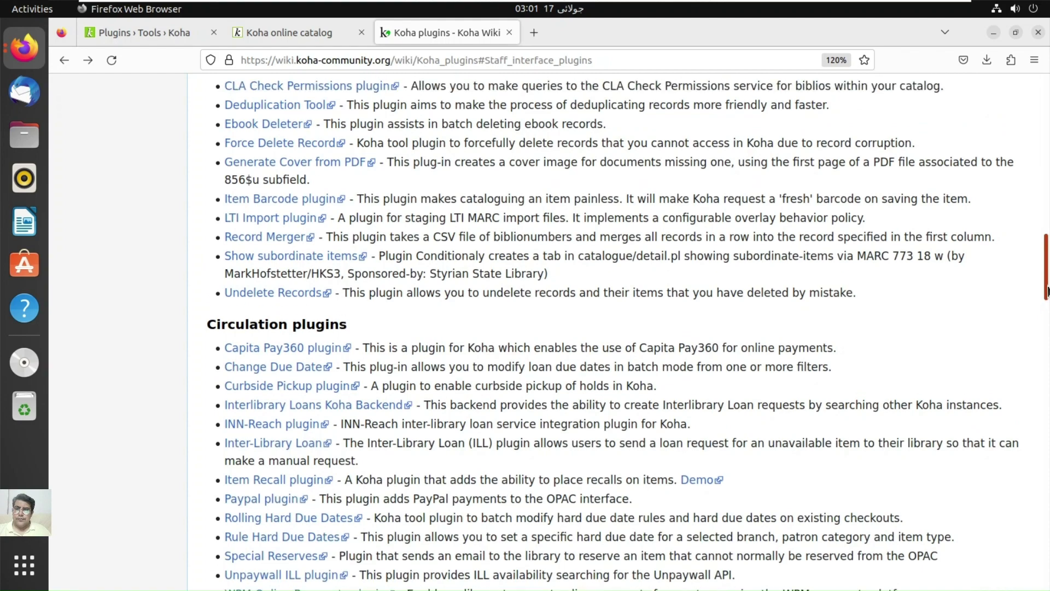
{"action": "left_click", "coordinate": [1048, 223]}
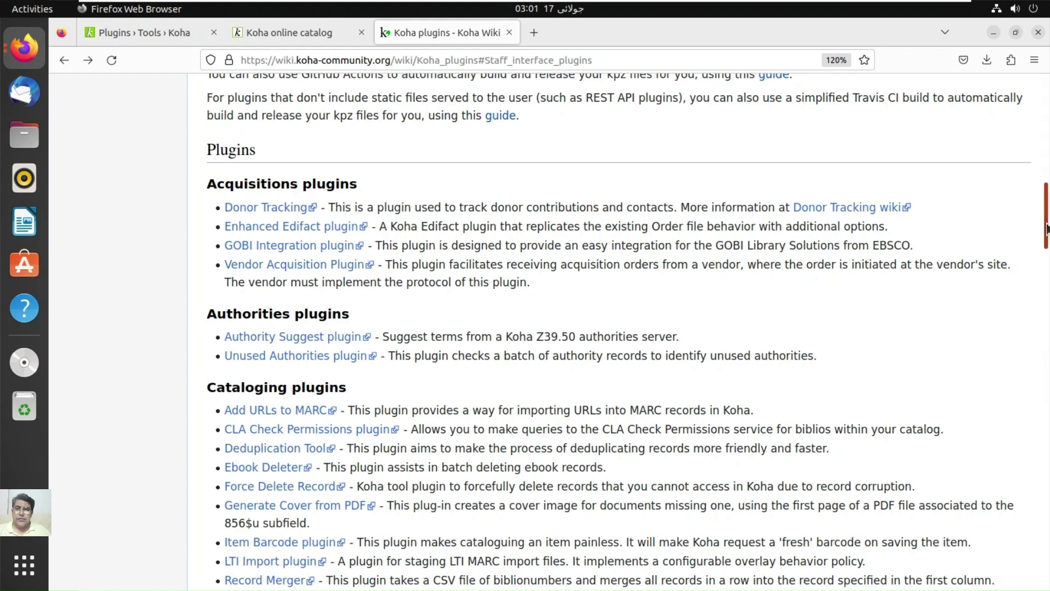
{"action": "left_click_drag", "start_coordinate": [1046, 230], "coordinate": [1046, 171]}
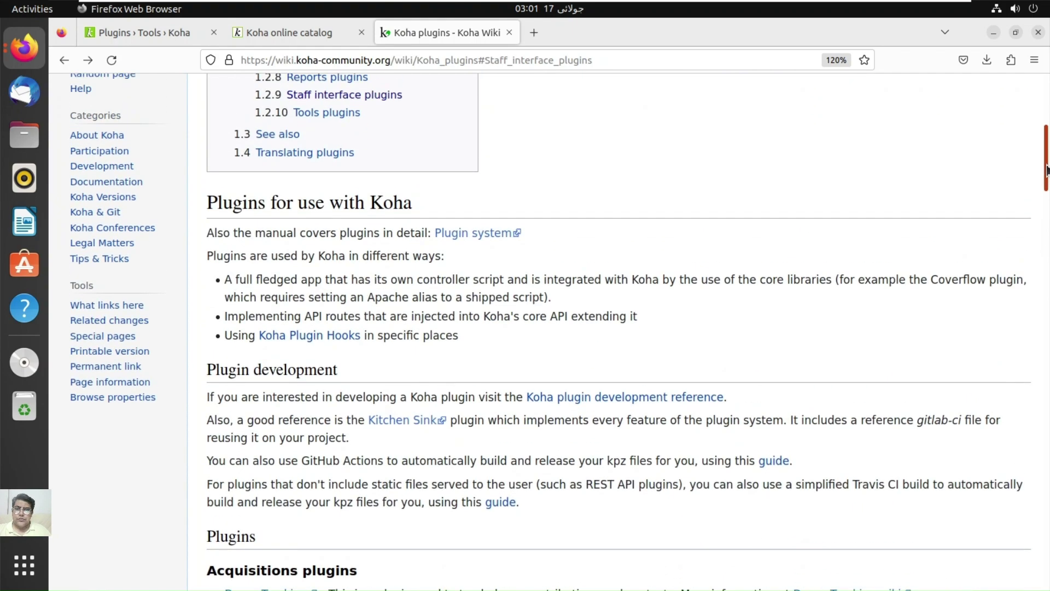
Step: Jump to the Translating plugins section, then scroll back to the top of the page
{"action": "left_click", "coordinate": [339, 157]}
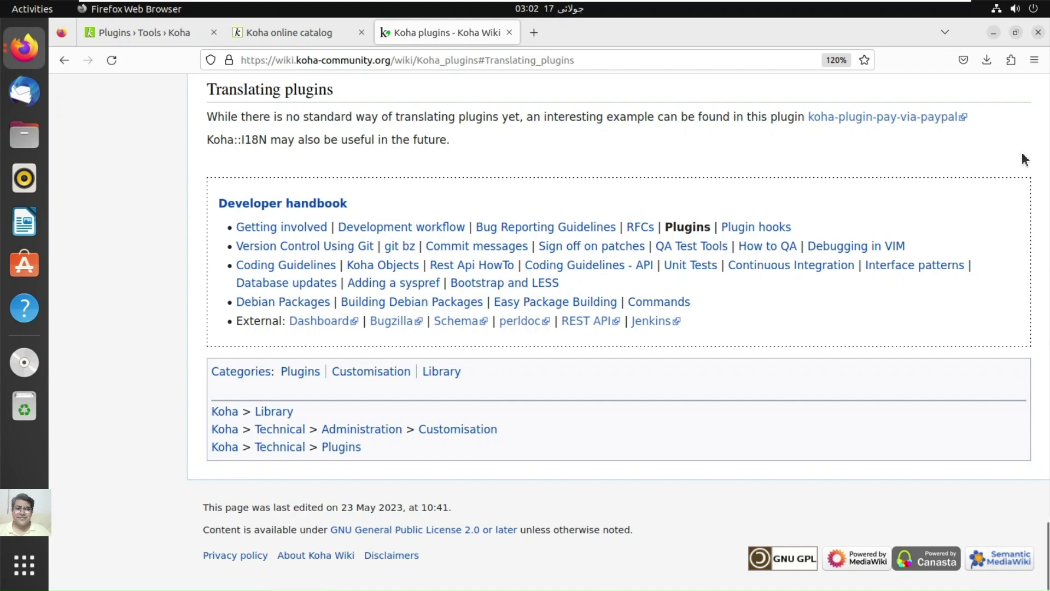
{"action": "left_click", "coordinate": [1047, 162]}
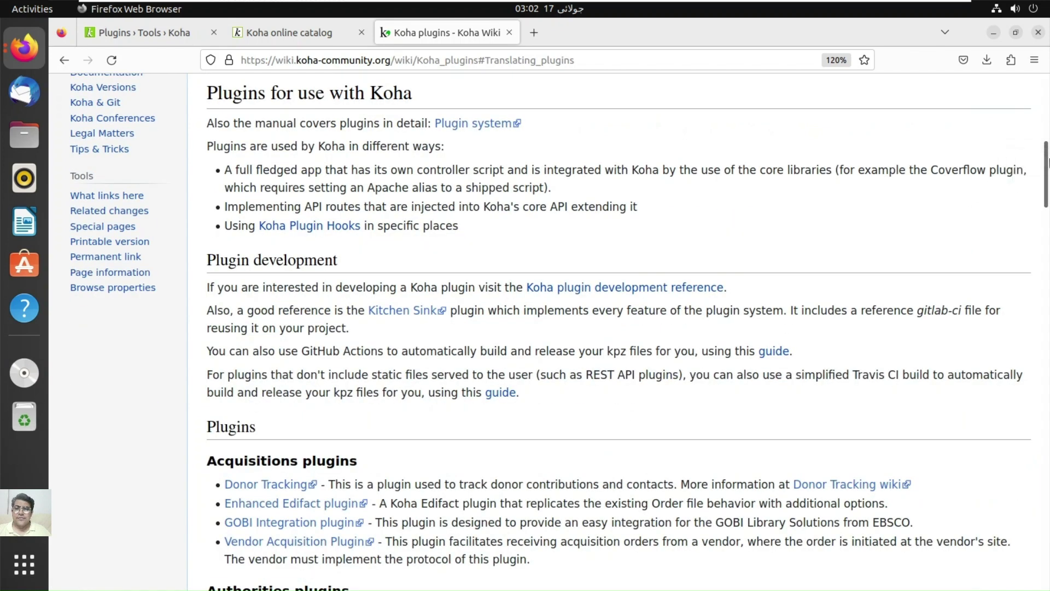
{"action": "scroll", "coordinate": [1047, 162], "scroll_direction": "down", "scroll_amount": 1}
{"action": "scroll", "coordinate": [1047, 163], "scroll_direction": "up", "scroll_amount": 2}
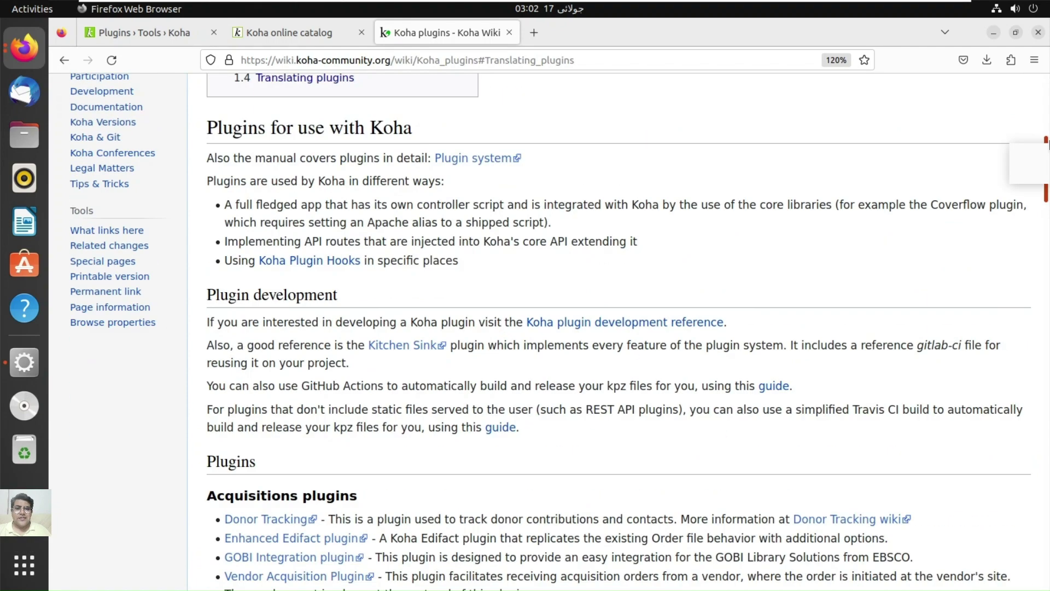
{"action": "scroll", "coordinate": [1047, 162], "scroll_direction": "up", "scroll_amount": 3}
{"action": "scroll", "coordinate": [808, 155], "scroll_direction": "up", "scroll_amount": 8}
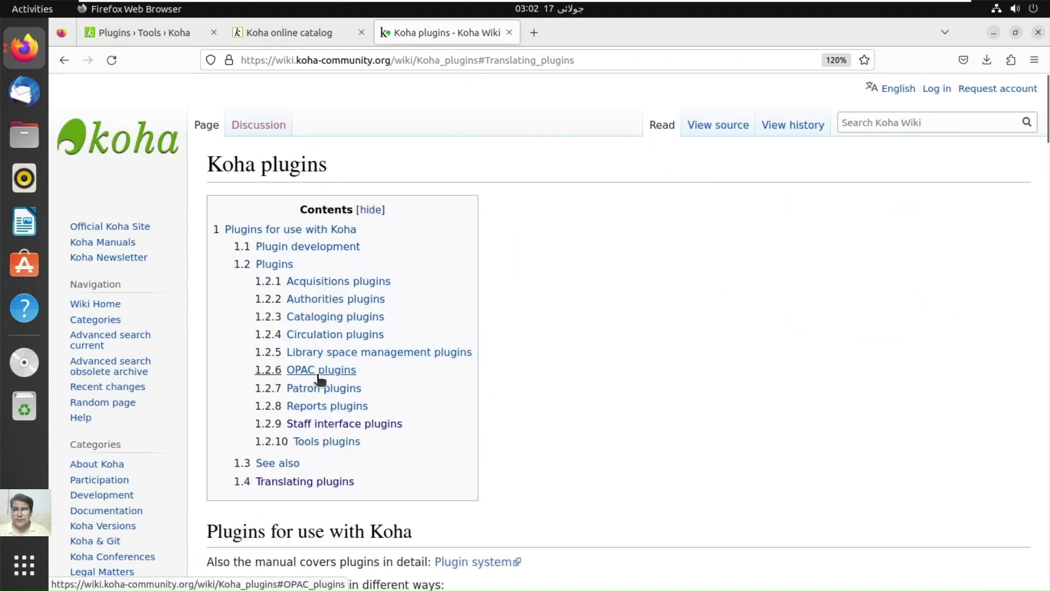
Step: Download Carrousel_v4.1.2.kpz from inLibro's Carousel Instructions page and return to Koha's Plugins page
{"action": "left_click", "coordinate": [314, 352]}
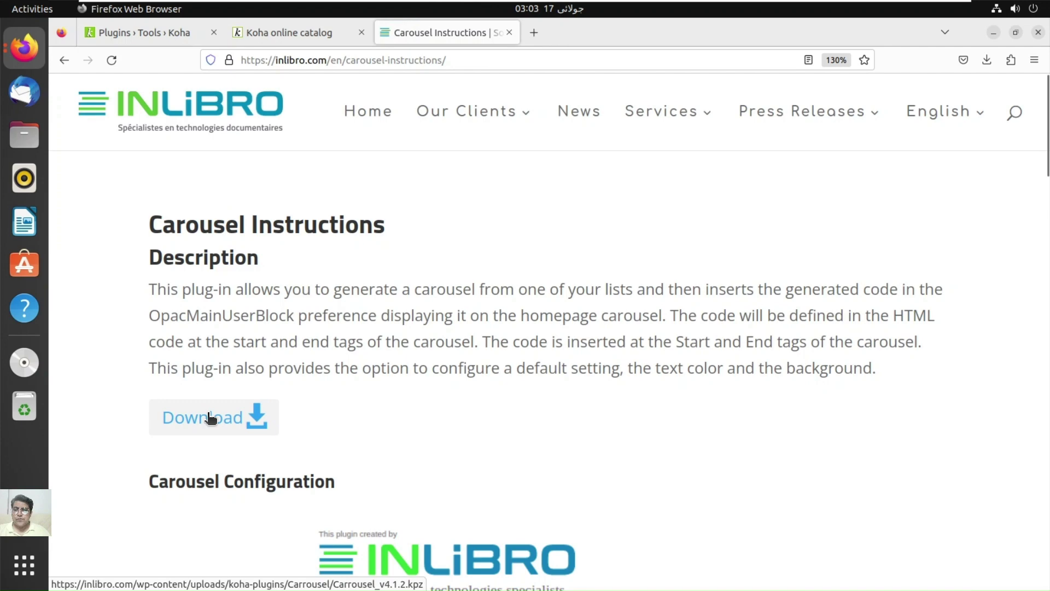
{"action": "left_click", "coordinate": [211, 418]}
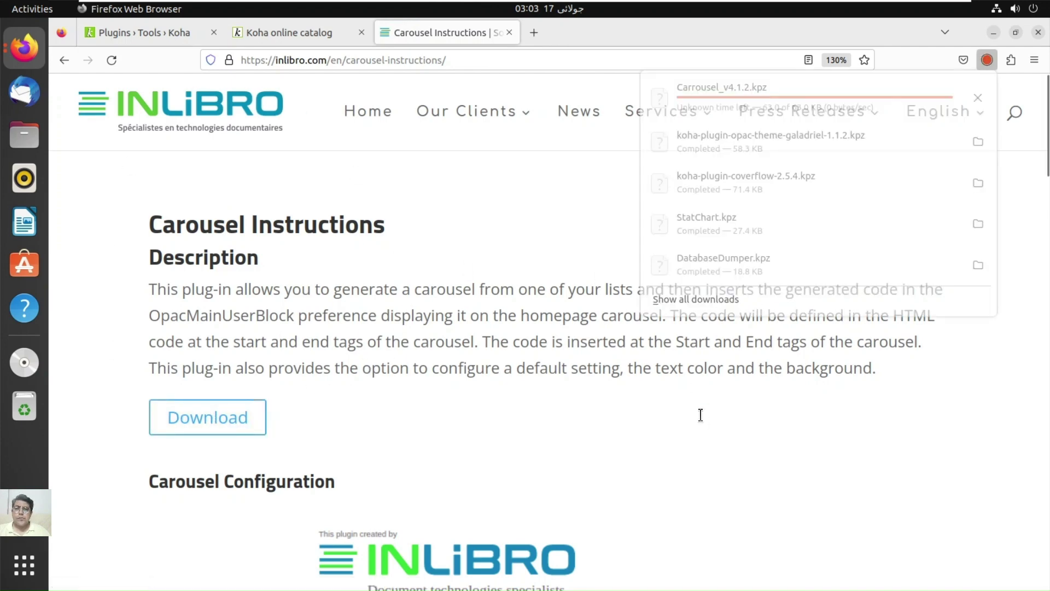
{"action": "left_click", "coordinate": [166, 32]}
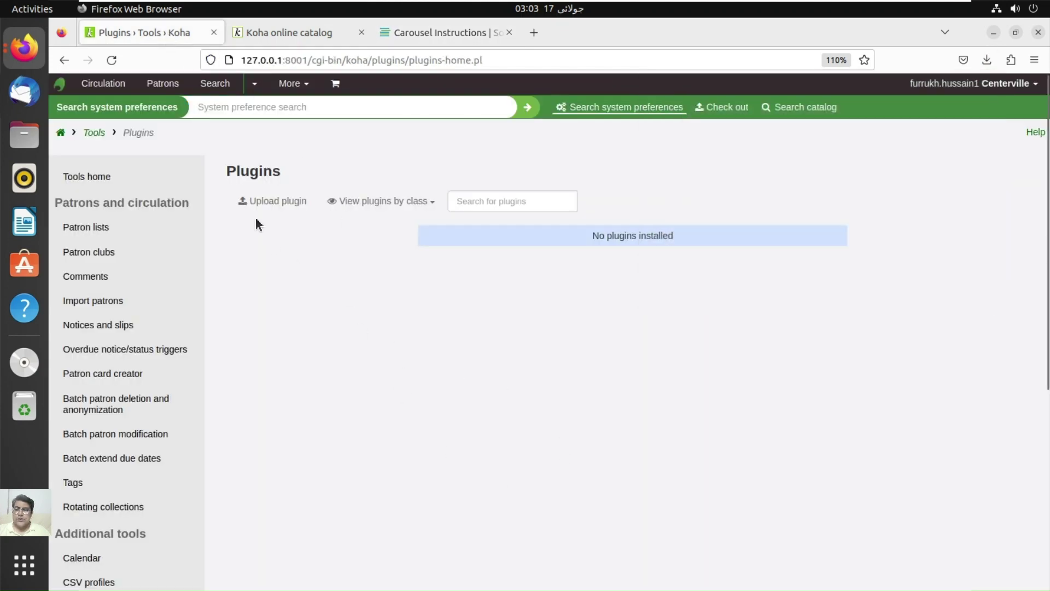
Step: Start a plugin upload and choose DatabaseDumper.kpz from Downloads as the file
{"action": "left_click", "coordinate": [264, 203]}
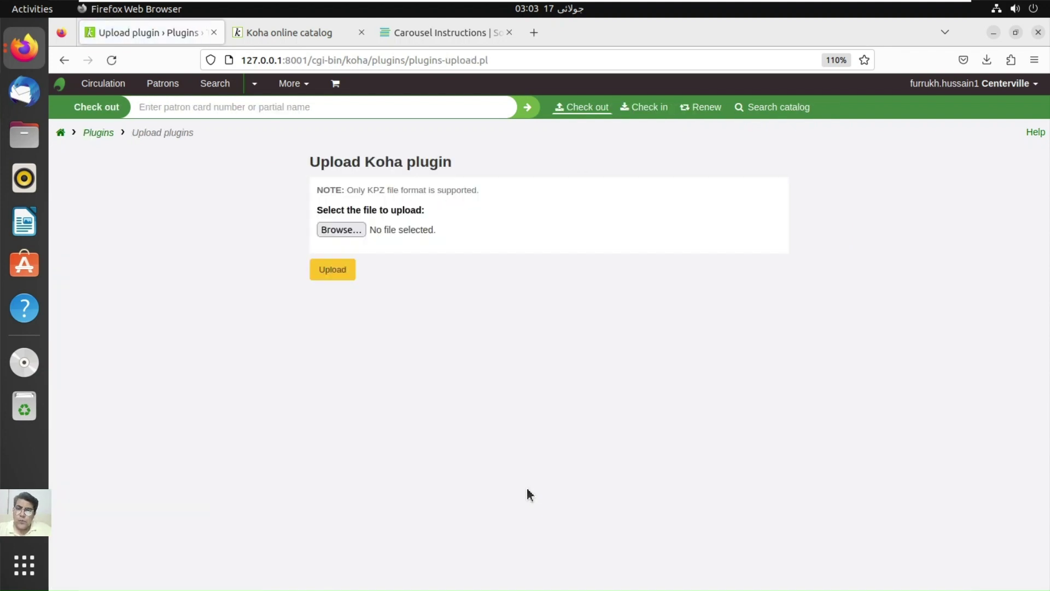
{"action": "left_click", "coordinate": [375, 239]}
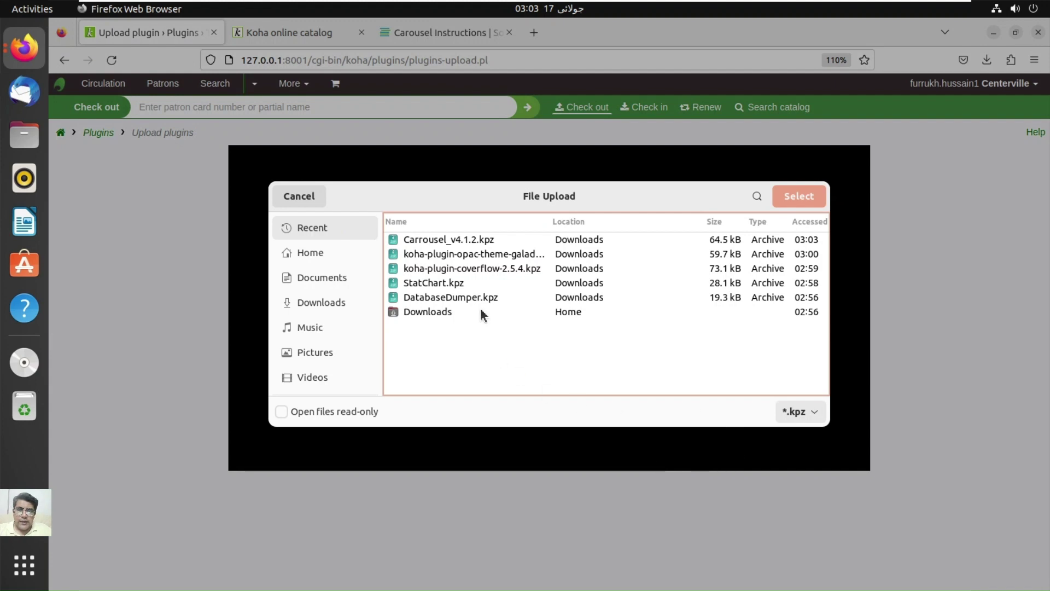
{"action": "left_click", "coordinate": [485, 302]}
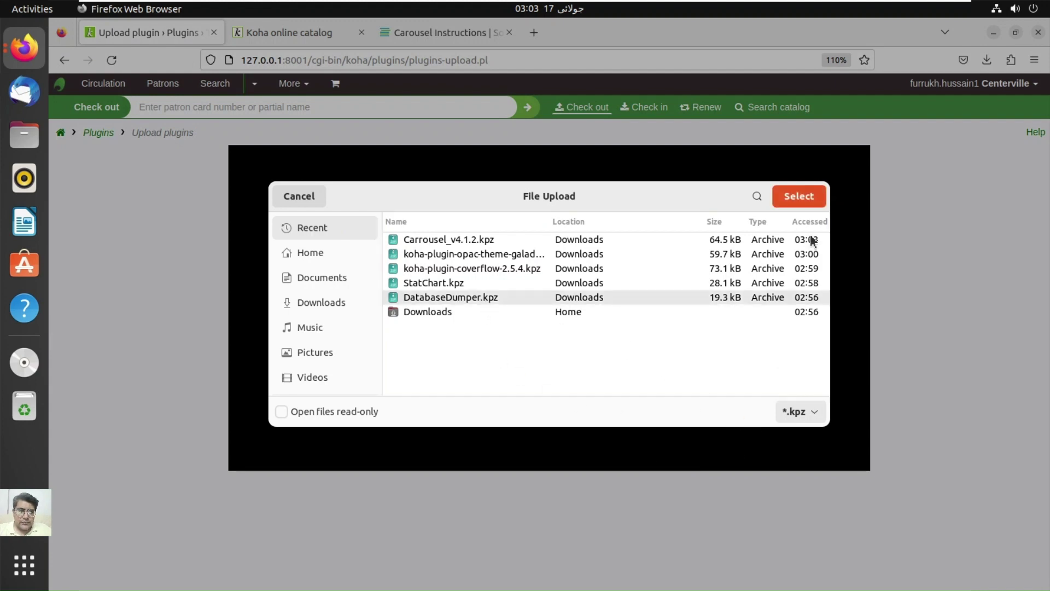
{"action": "left_click", "coordinate": [800, 197]}
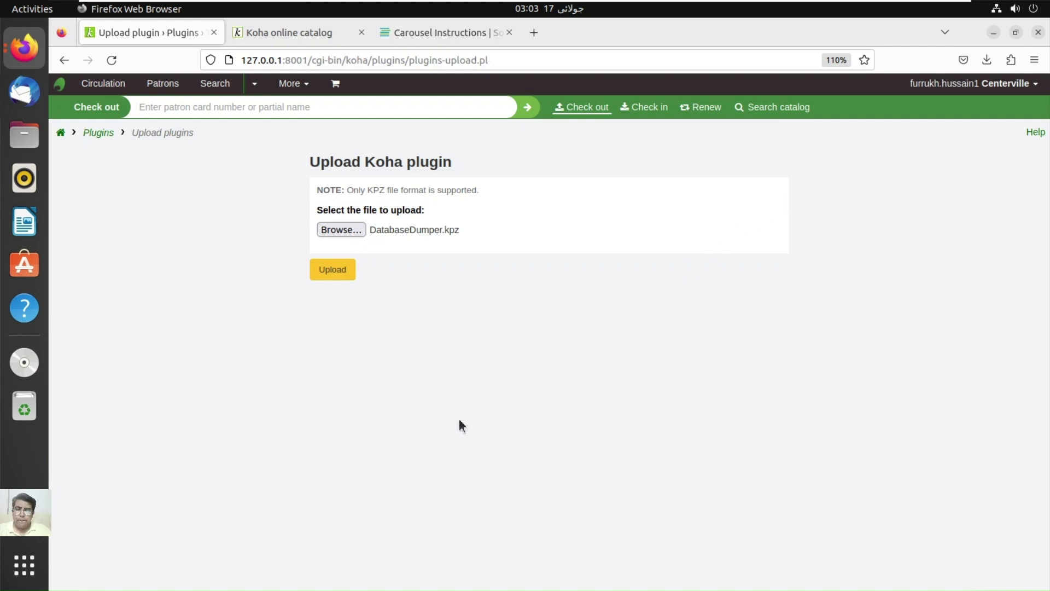
Step: Upload the Database Dumper plugin (version 1.12) and enable it from its Actions menu
{"action": "left_click", "coordinate": [334, 277]}
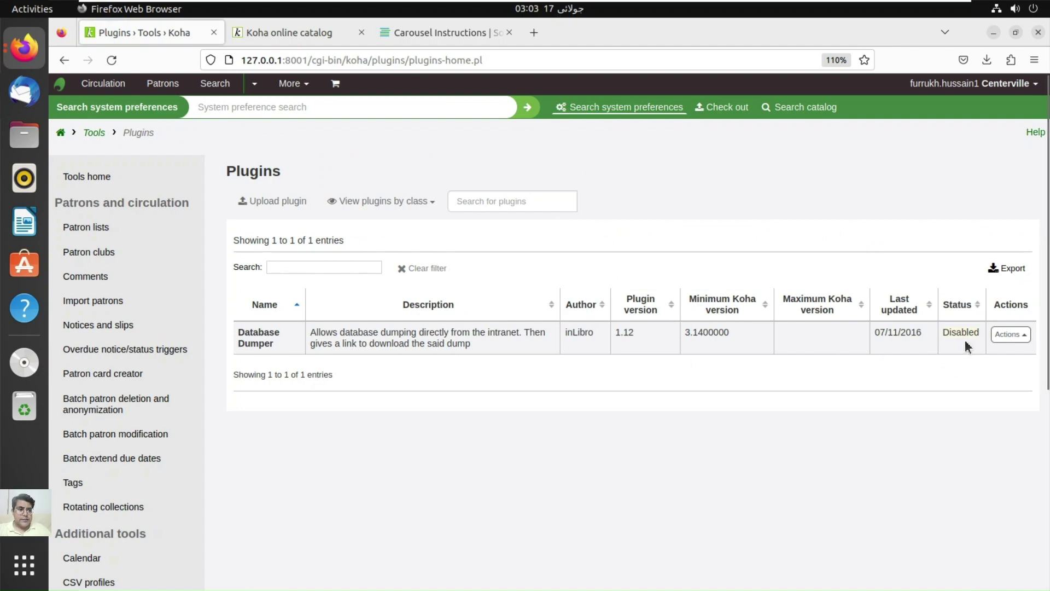
{"action": "left_click", "coordinate": [1011, 334]}
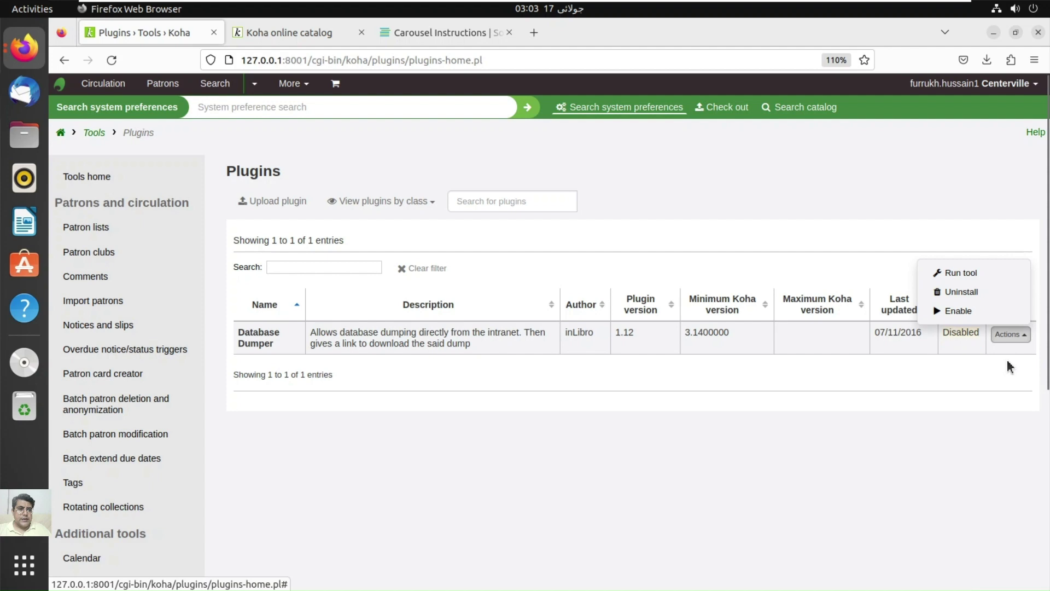
{"action": "left_click", "coordinate": [972, 315]}
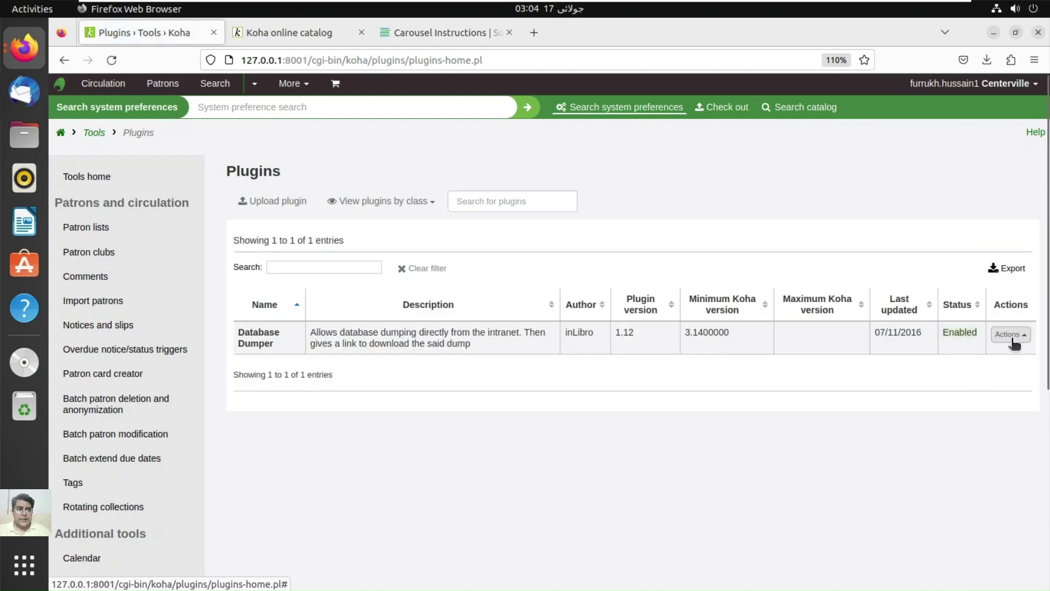
Step: Launch the Database Dumper tool from the plugin's Actions menu
{"action": "left_click", "coordinate": [1006, 336]}
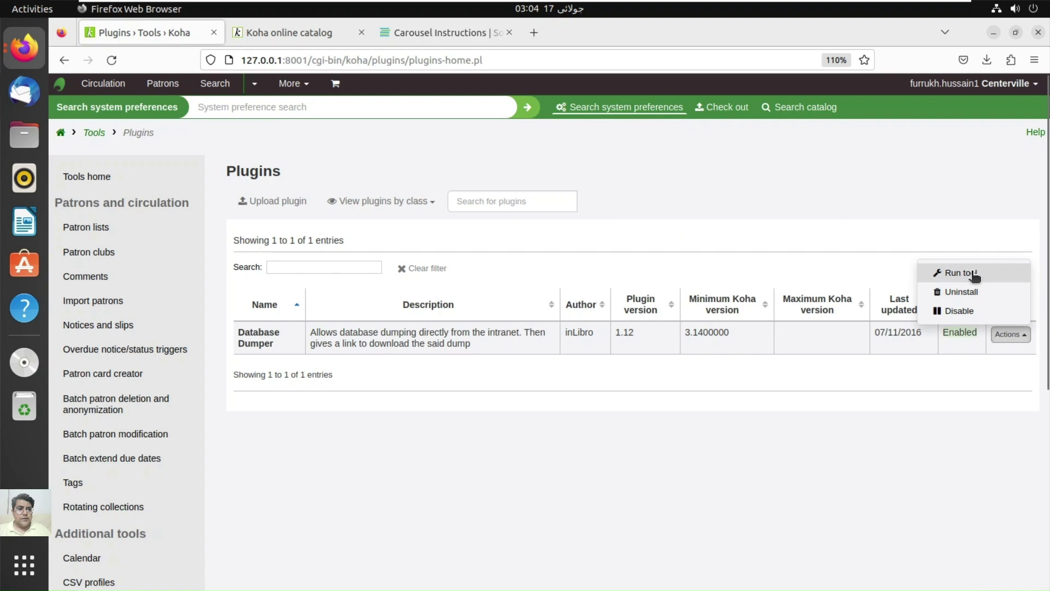
{"action": "left_click", "coordinate": [975, 276]}
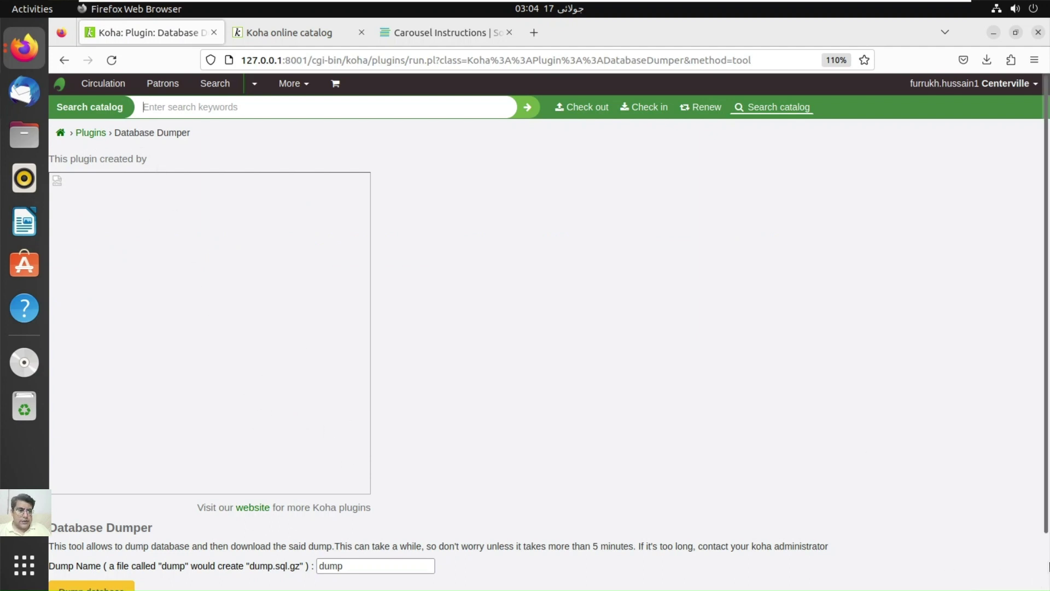
{"action": "scroll", "coordinate": [1047, 567], "scroll_direction": "down", "scroll_amount": 2}
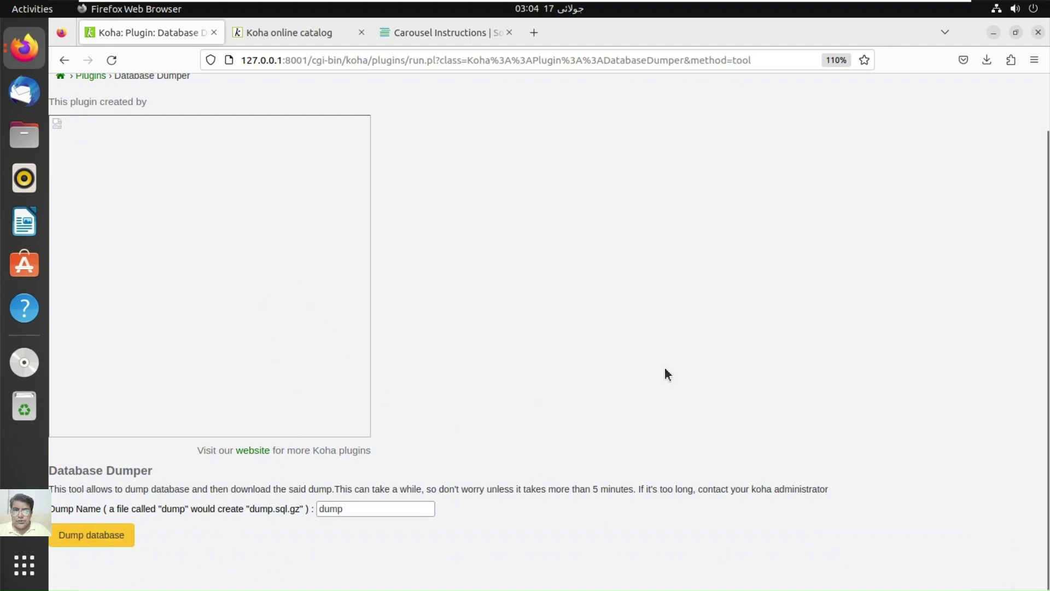
Step: Zoom the page in two levels and create the database dump named 'dump' (dump.sql.gz)
{"action": "left_click", "coordinate": [1039, 60]}
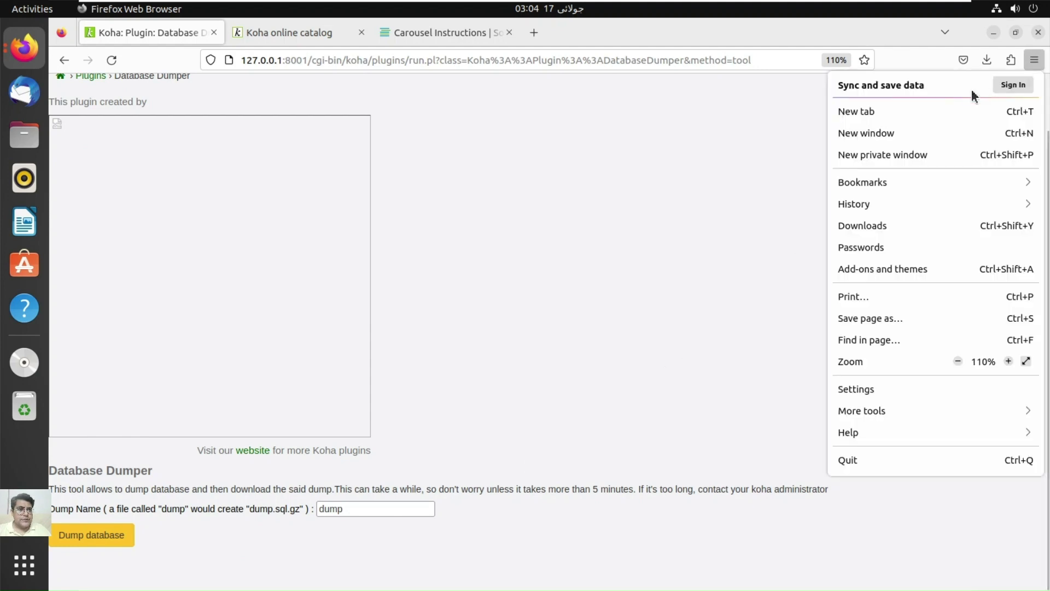
{"action": "left_click", "coordinate": [1008, 362]}
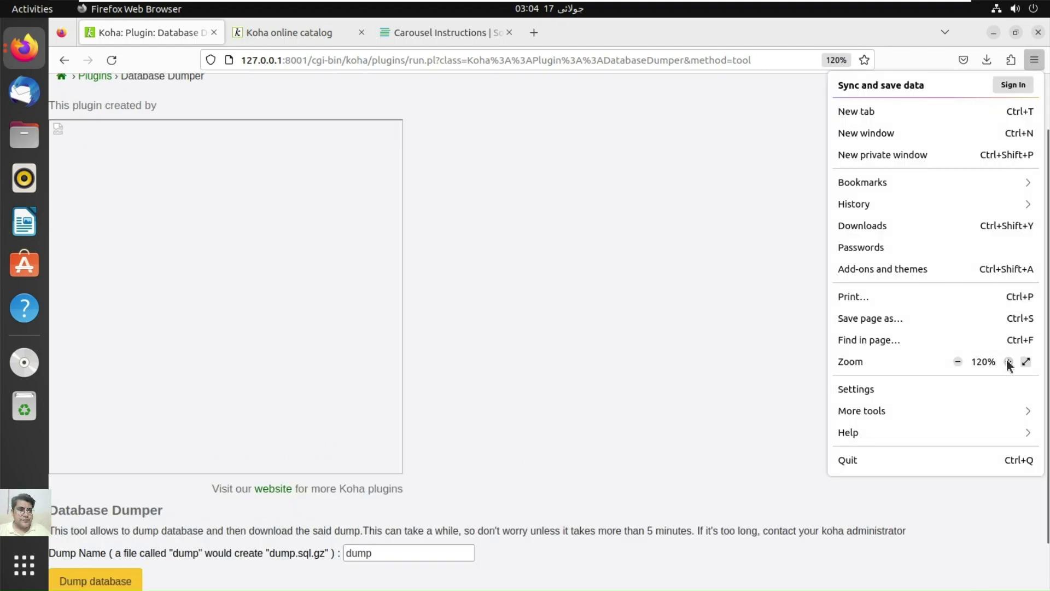
{"action": "left_click", "coordinate": [1008, 362]}
{"action": "left_click", "coordinate": [724, 296]}
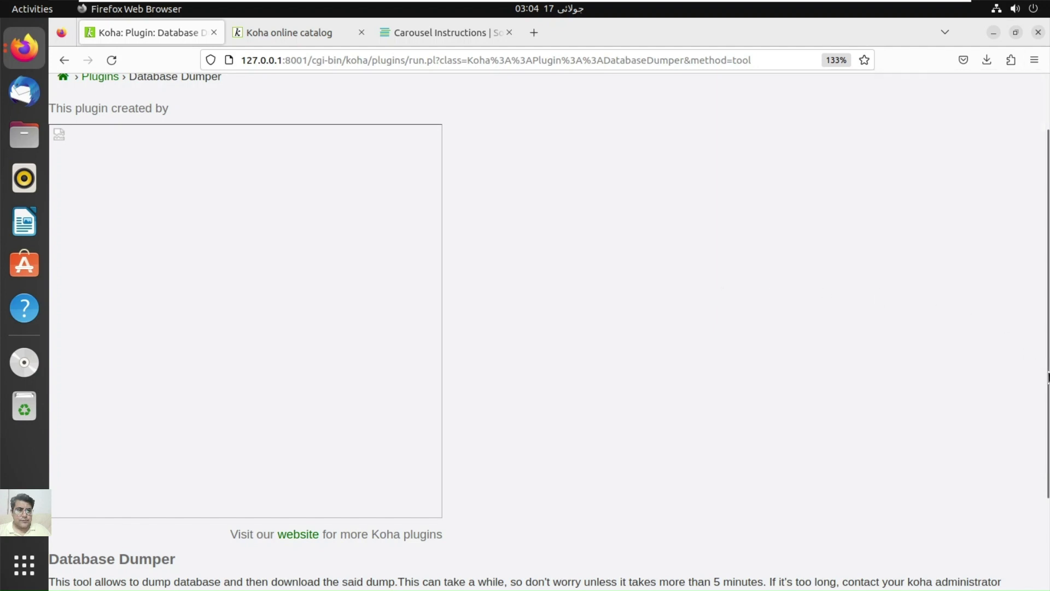
{"action": "scroll", "coordinate": [1049, 484], "scroll_direction": "down", "scroll_amount": 3}
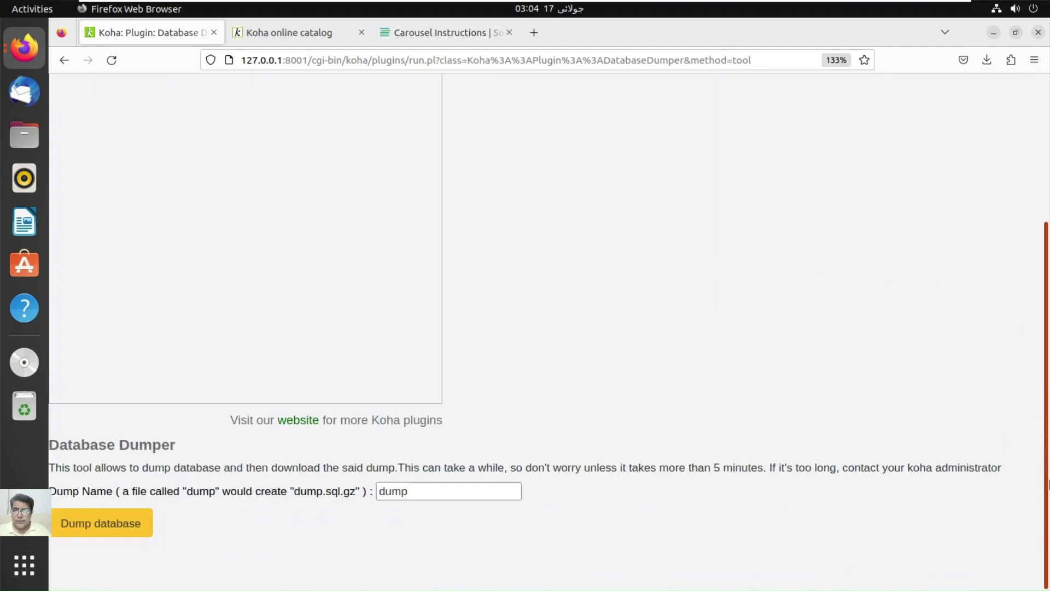
{"action": "left_click", "coordinate": [96, 526]}
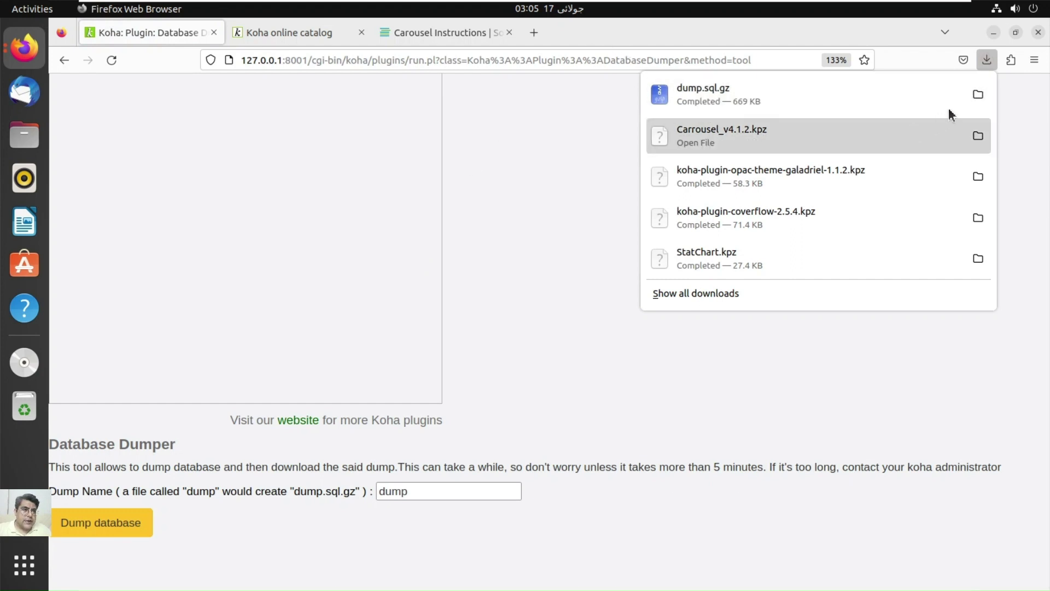
Step: Show dump.sql.gz in Downloads, select it to see its 685.1 kB size, then minimize Files
{"action": "left_click", "coordinate": [982, 101]}
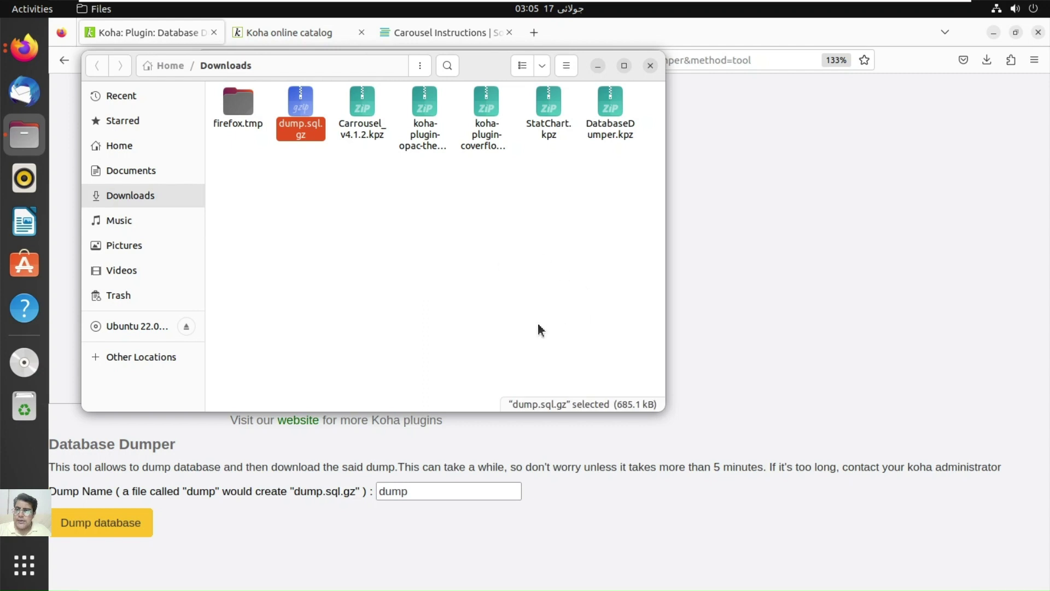
{"action": "left_click", "coordinate": [361, 189]}
{"action": "left_click", "coordinate": [290, 104]}
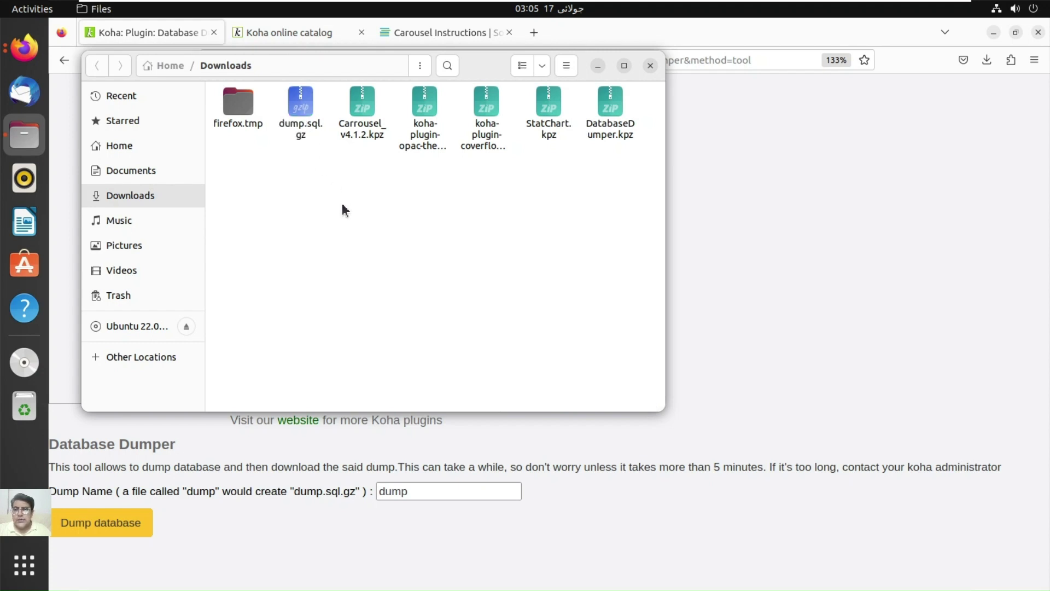
{"action": "left_click", "coordinate": [598, 65]}
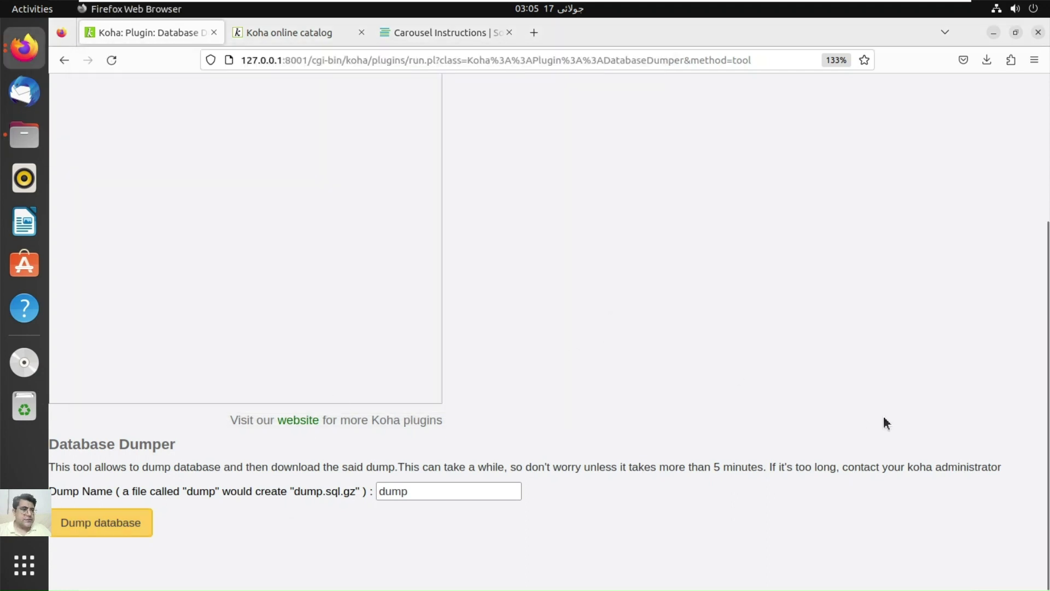
Step: Go from the staff home page through Koha administration to Manage plugins, listing Database Dumper 1.12
{"action": "scroll", "coordinate": [1046, 296], "scroll_direction": "up", "scroll_amount": 3}
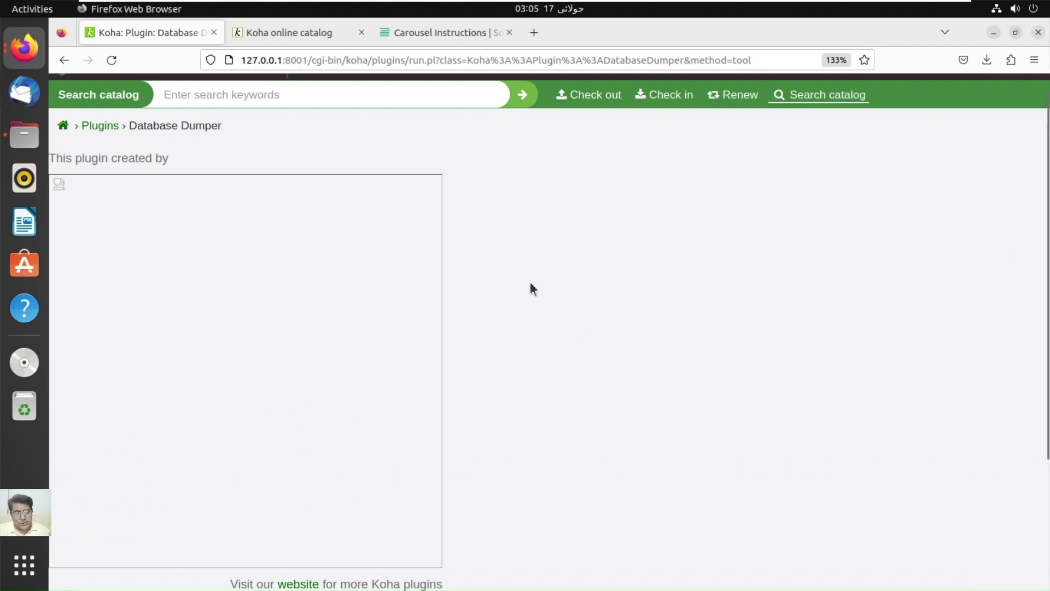
{"action": "left_click", "coordinate": [70, 128]}
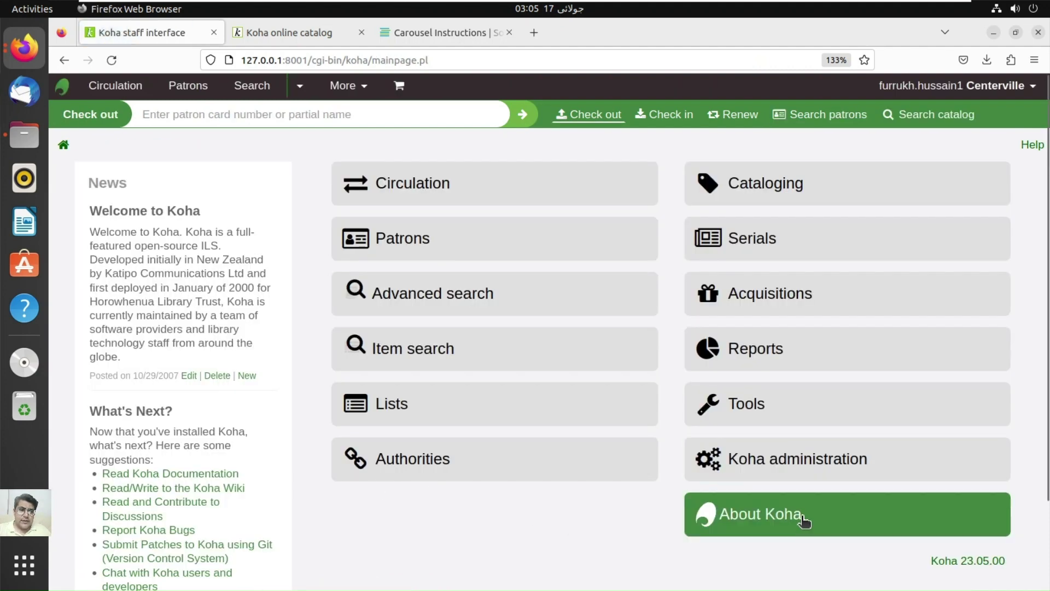
{"action": "left_click", "coordinate": [802, 454]}
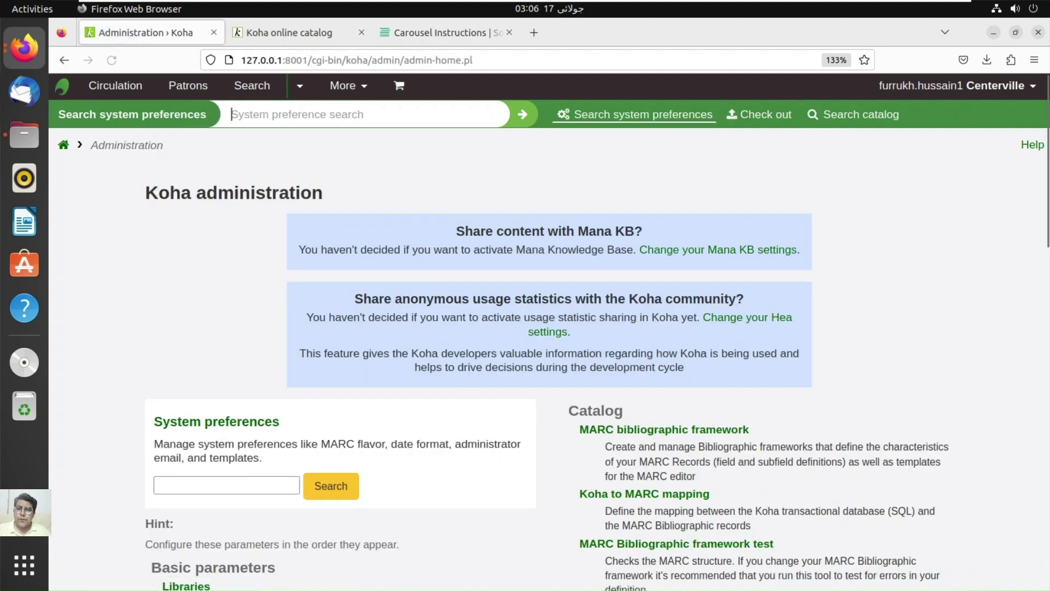
{"action": "left_click_drag", "start_coordinate": [1046, 160], "coordinate": [1046, 504]}
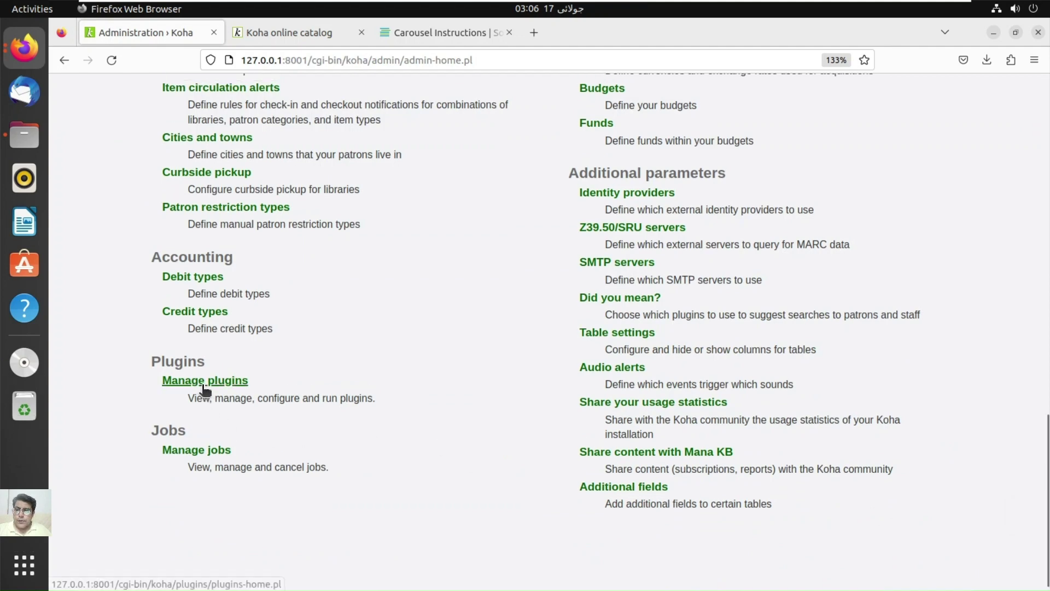
{"action": "left_click", "coordinate": [204, 383]}
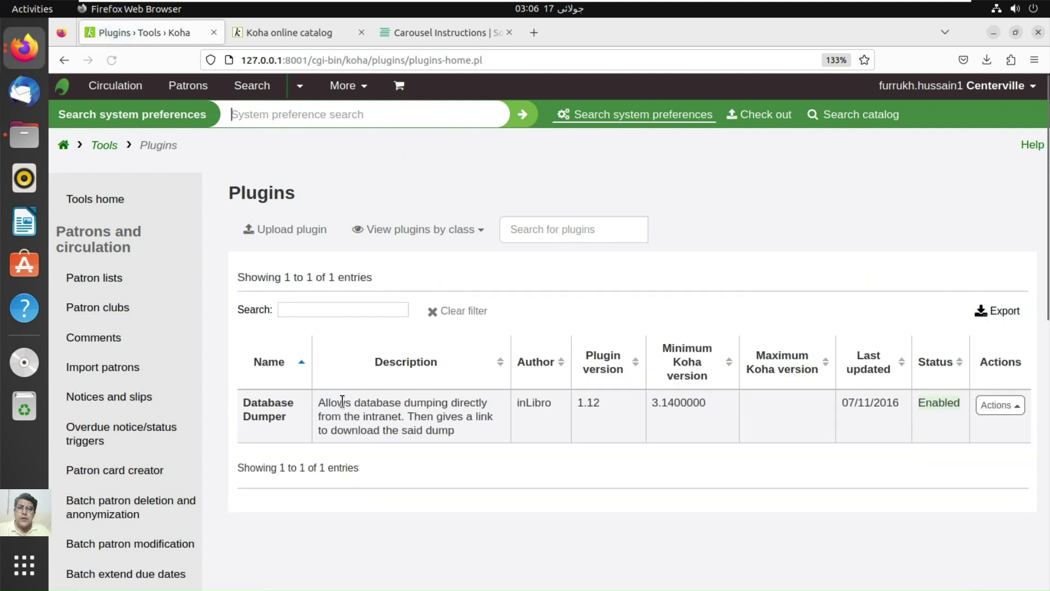
Step: Upload koha-plugin-opac-theme-galadriel-1.1.2.kpz as a new plugin, then view the online catalog home page
{"action": "left_click", "coordinate": [305, 236]}
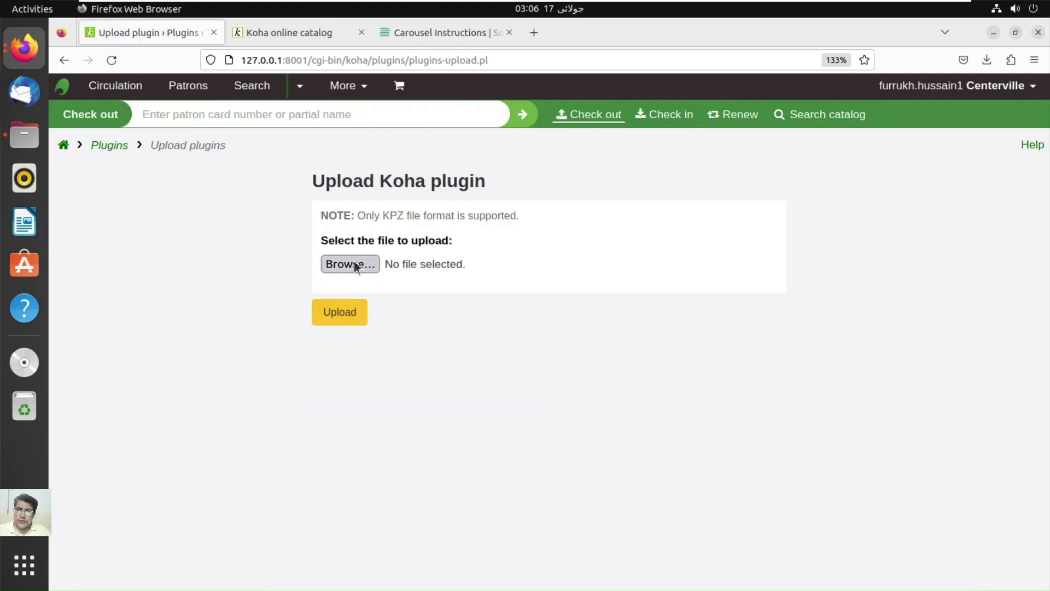
{"action": "left_click", "coordinate": [354, 264]}
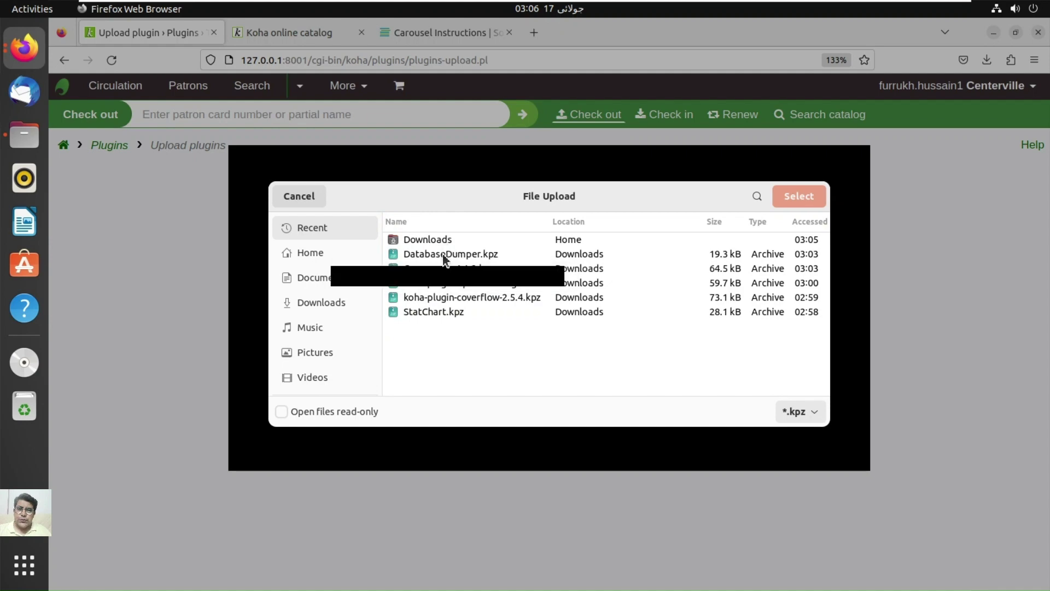
{"action": "left_click", "coordinate": [445, 316]}
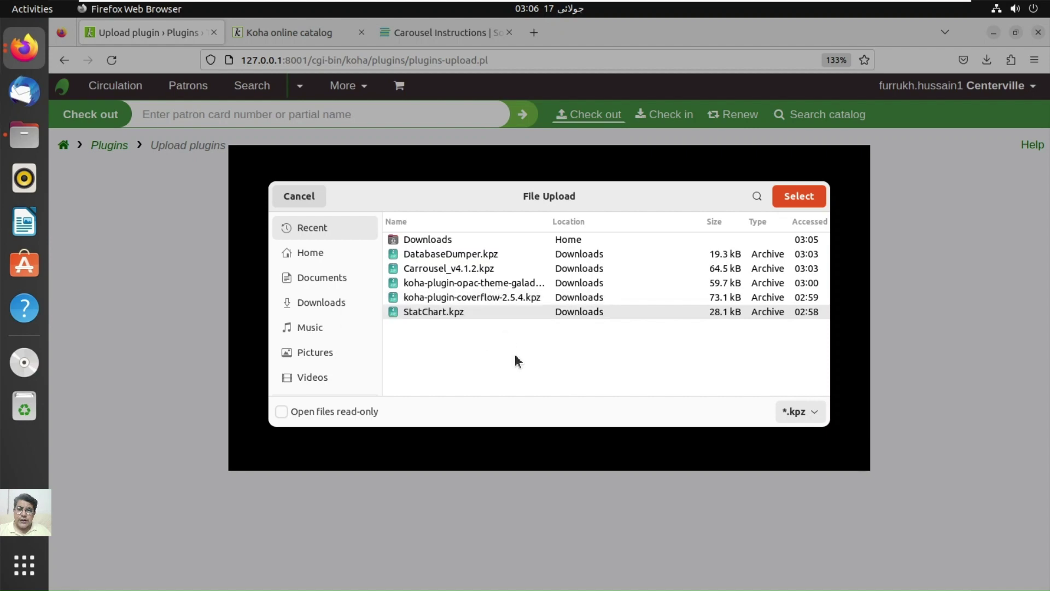
{"action": "left_click", "coordinate": [507, 285]}
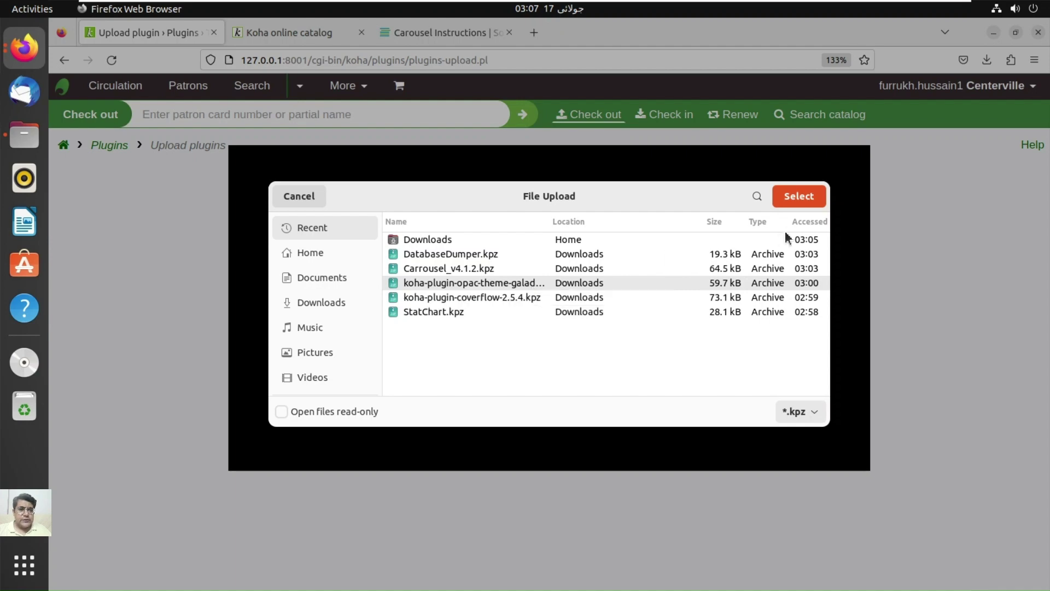
{"action": "double_click", "coordinate": [549, 284]}
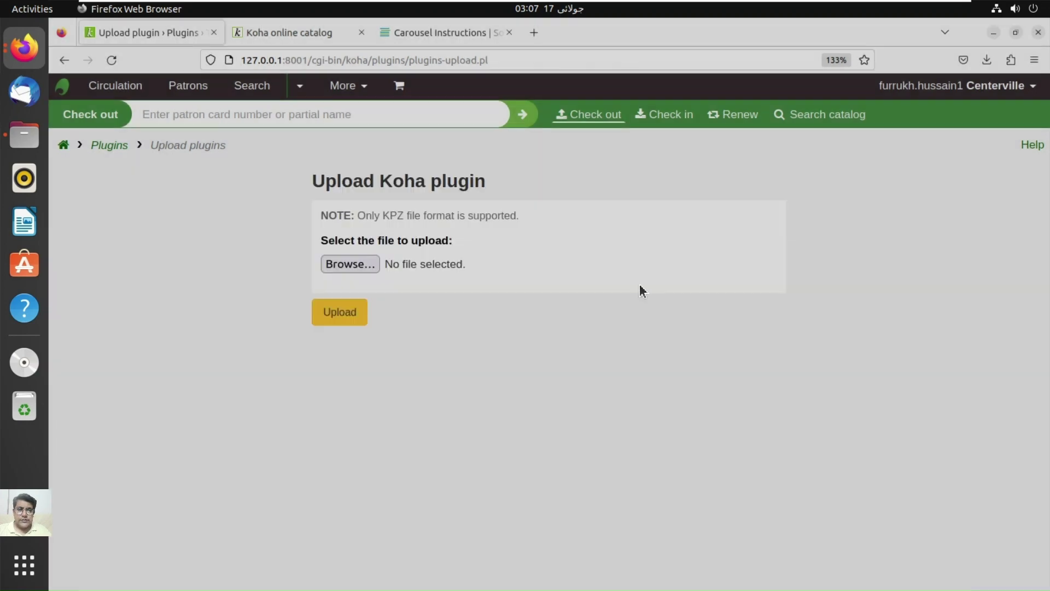
{"action": "left_click", "coordinate": [340, 316]}
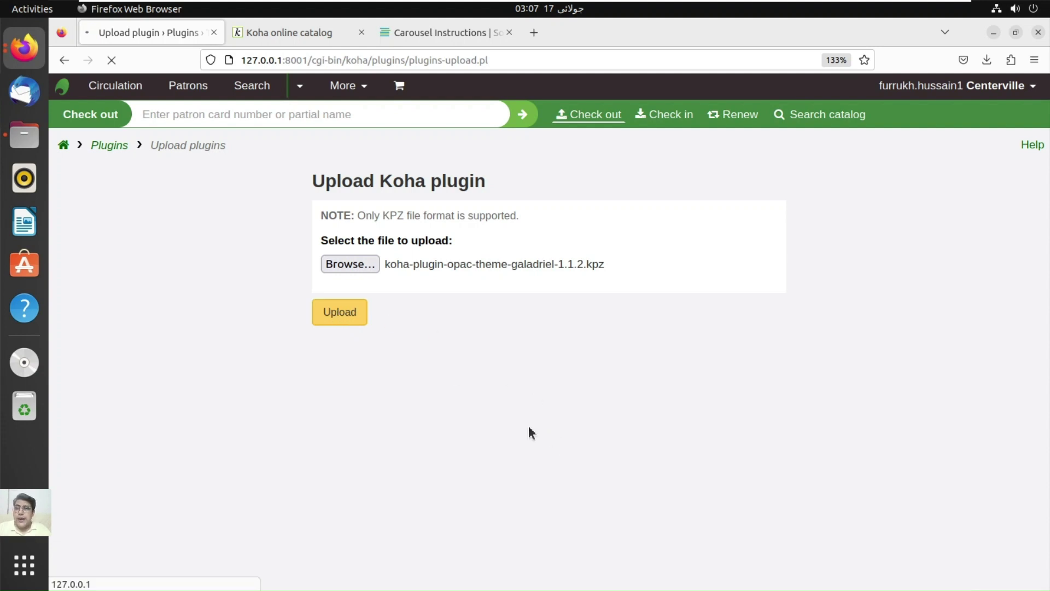
{"action": "left_click", "coordinate": [316, 43]}
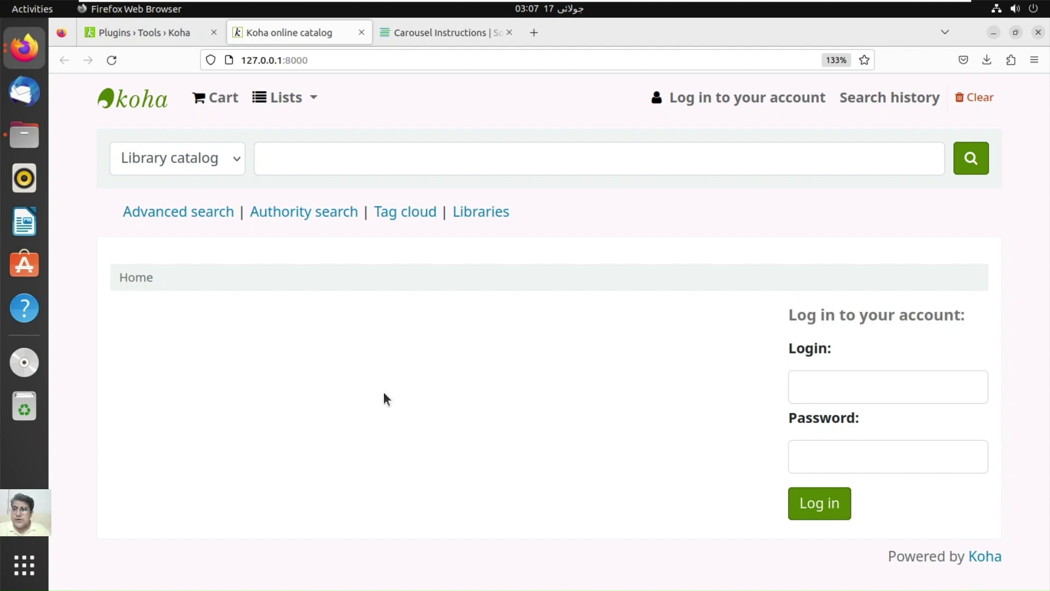
Step: Choose Configure from the installed Galadriel OPAC Theme plugin's Actions menu
{"action": "left_click", "coordinate": [162, 35]}
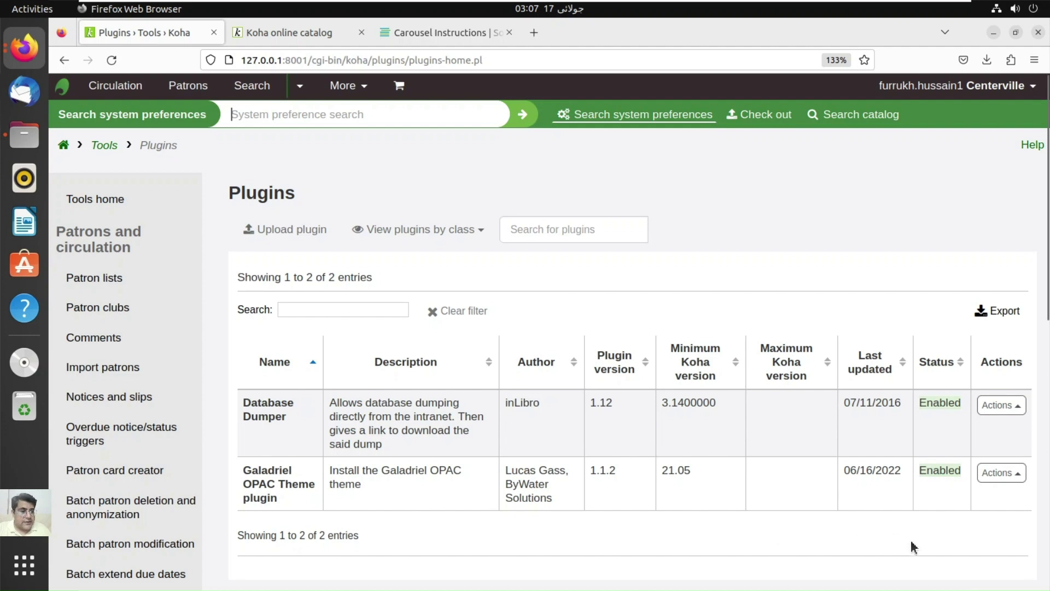
{"action": "left_click", "coordinate": [1002, 472]}
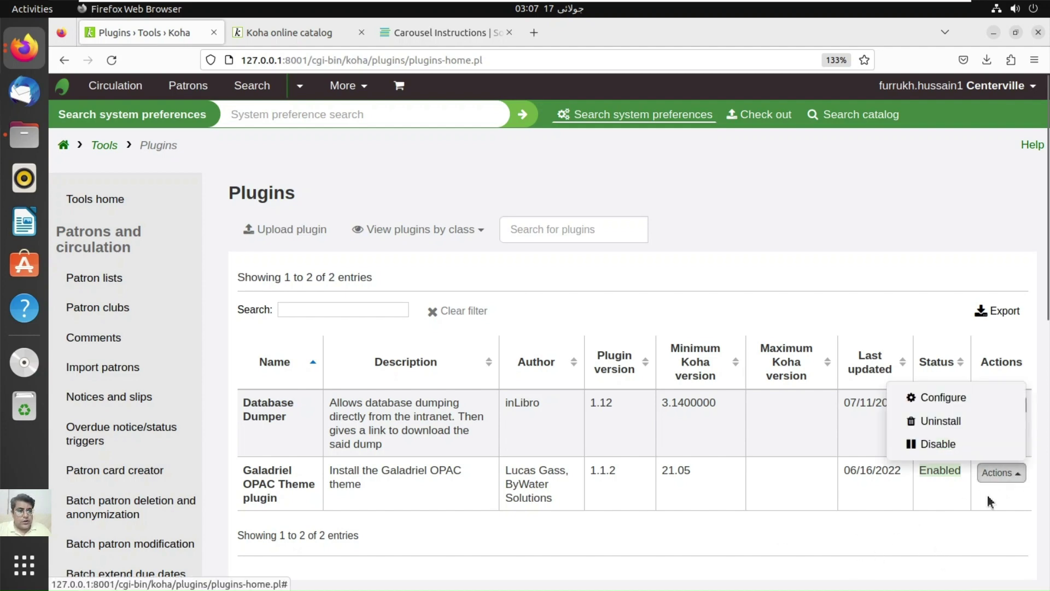
{"action": "left_click", "coordinate": [942, 398]}
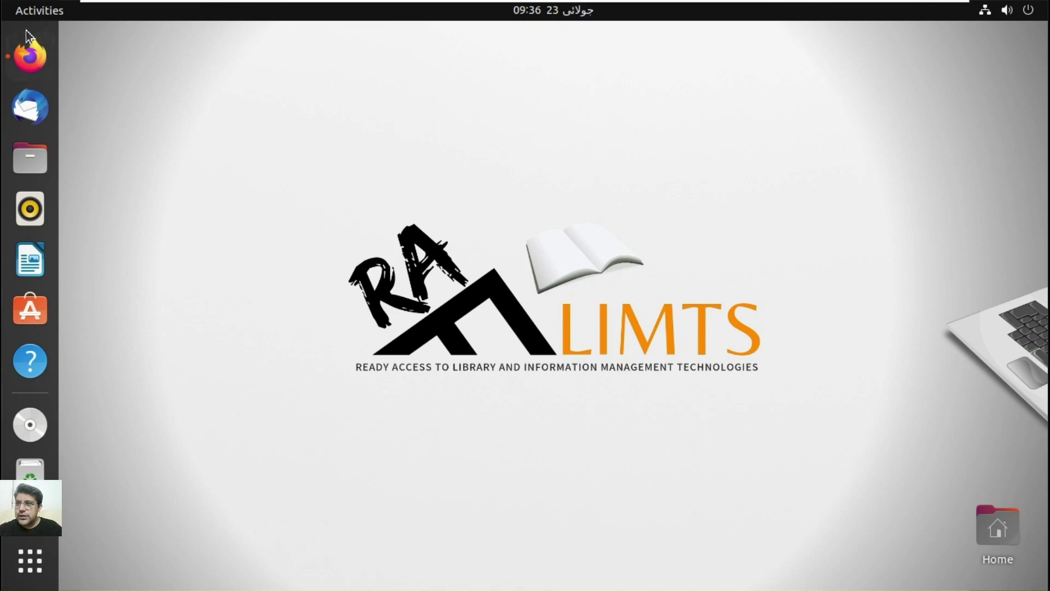
Step: Bring Firefox back, view the OPAC home page, and check the Koha Logo Color choices, leaving Black
{"action": "left_click", "coordinate": [29, 56]}
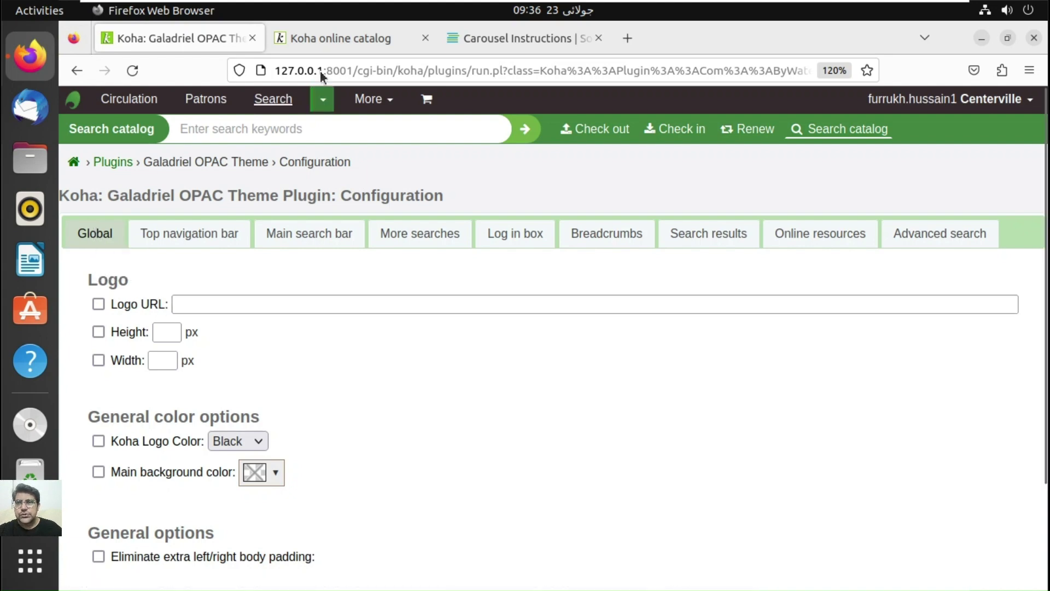
{"action": "left_click", "coordinate": [338, 45]}
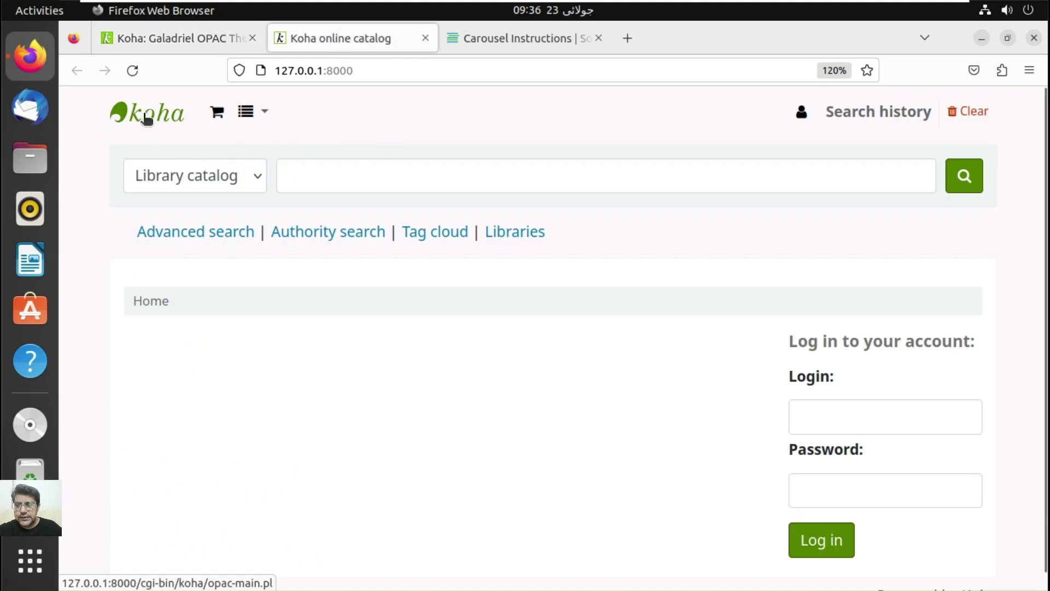
{"action": "left_click", "coordinate": [185, 44]}
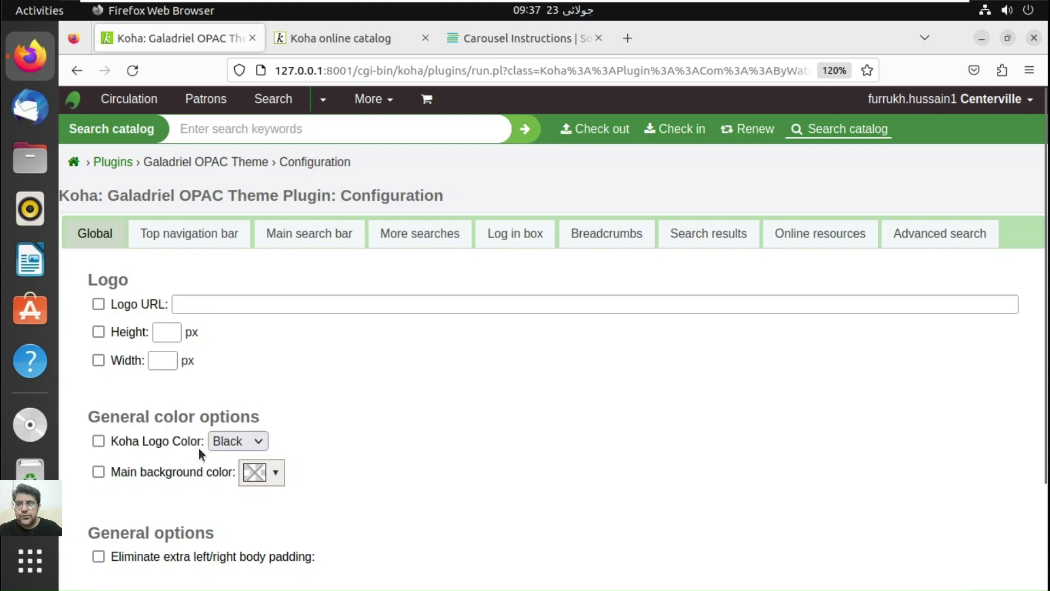
{"action": "left_click", "coordinate": [251, 442]}
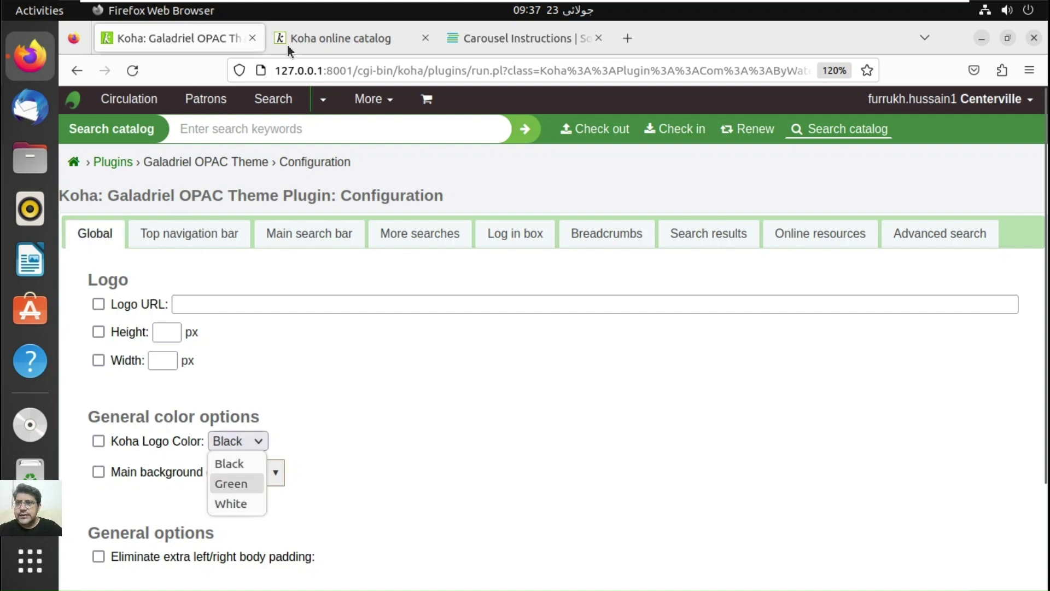
{"action": "left_click", "coordinate": [318, 49]}
Step: Compare the OPAC home page with the Galadriel global settings several times
{"action": "left_click", "coordinate": [322, 39]}
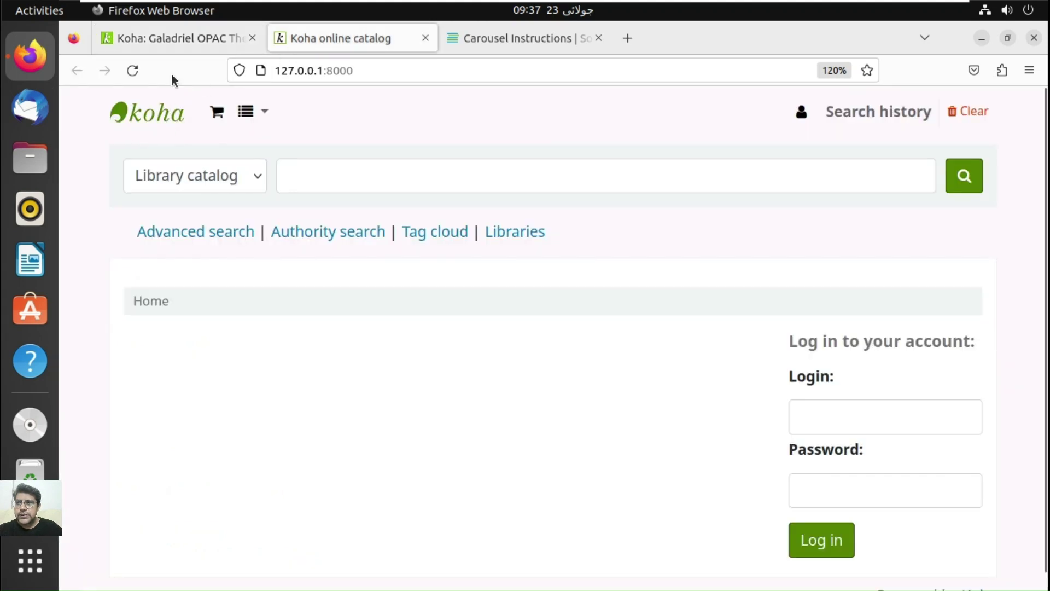
{"action": "left_click", "coordinate": [193, 41]}
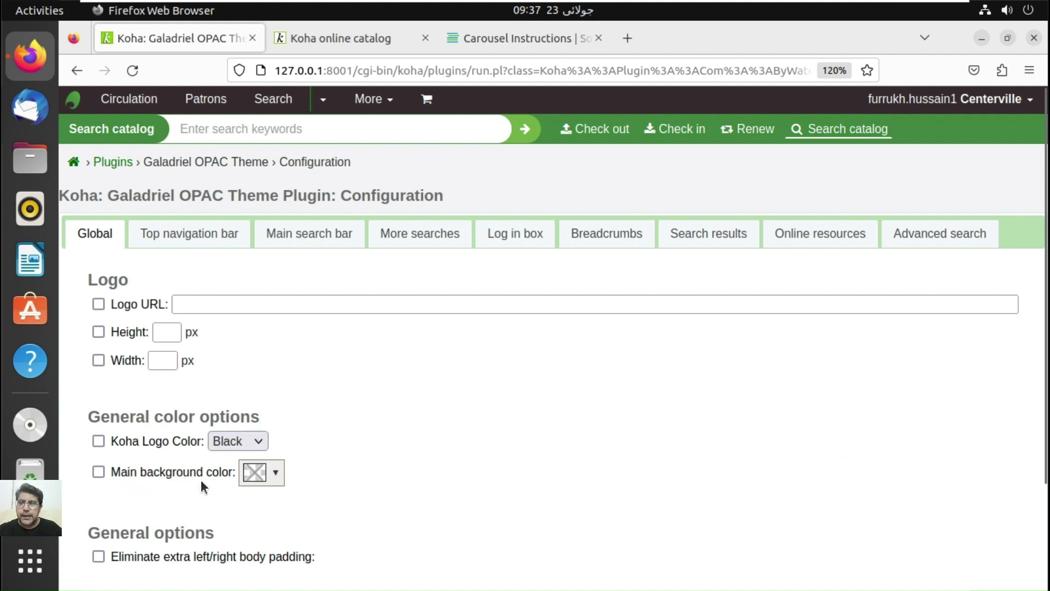
{"action": "left_click", "coordinate": [371, 42]}
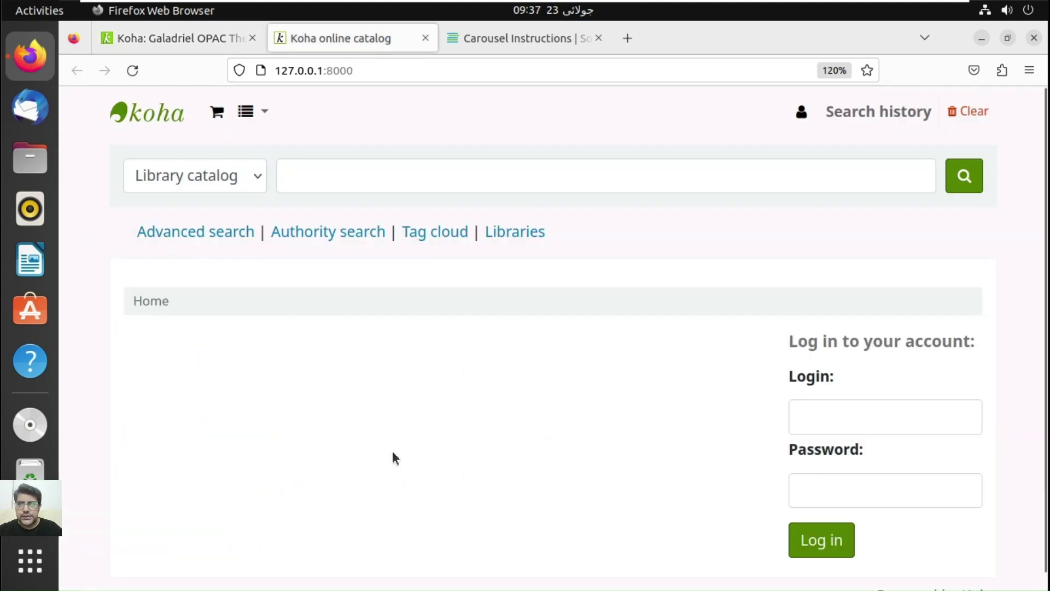
{"action": "left_click", "coordinate": [186, 42]}
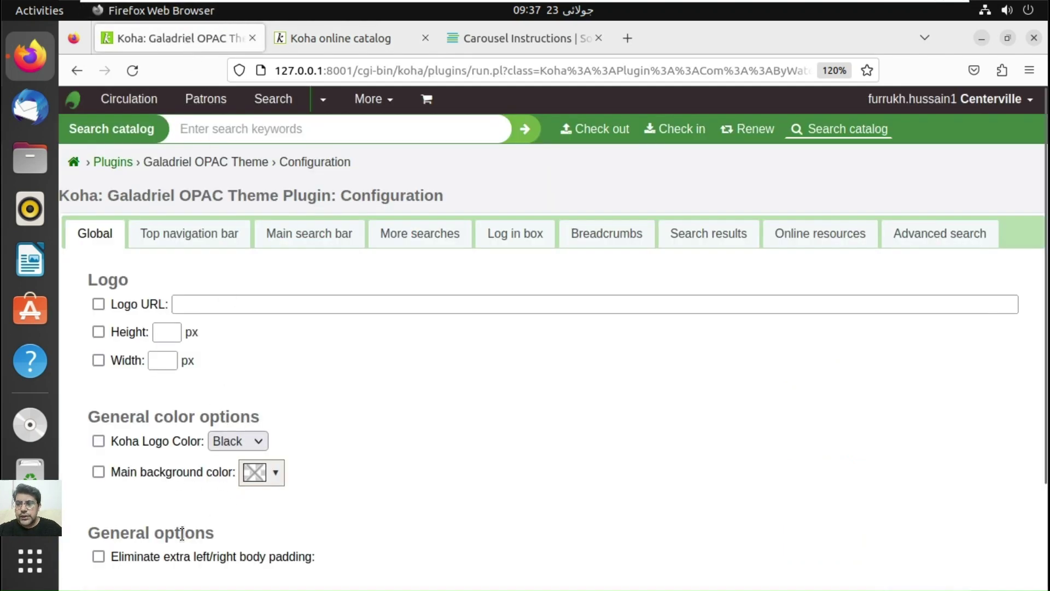
{"action": "left_click", "coordinate": [329, 31]}
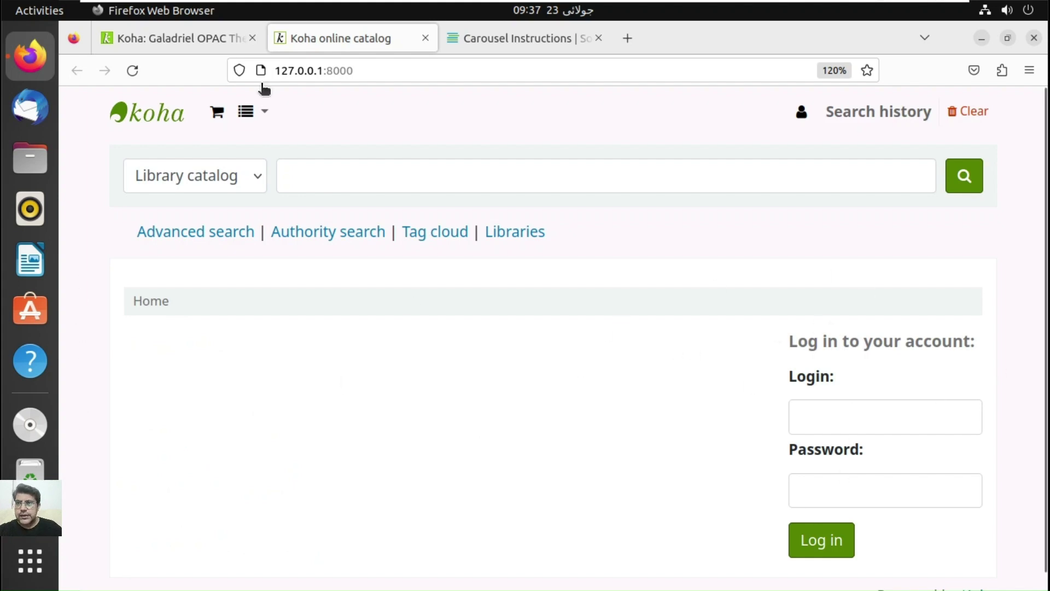
{"action": "left_click", "coordinate": [217, 36]}
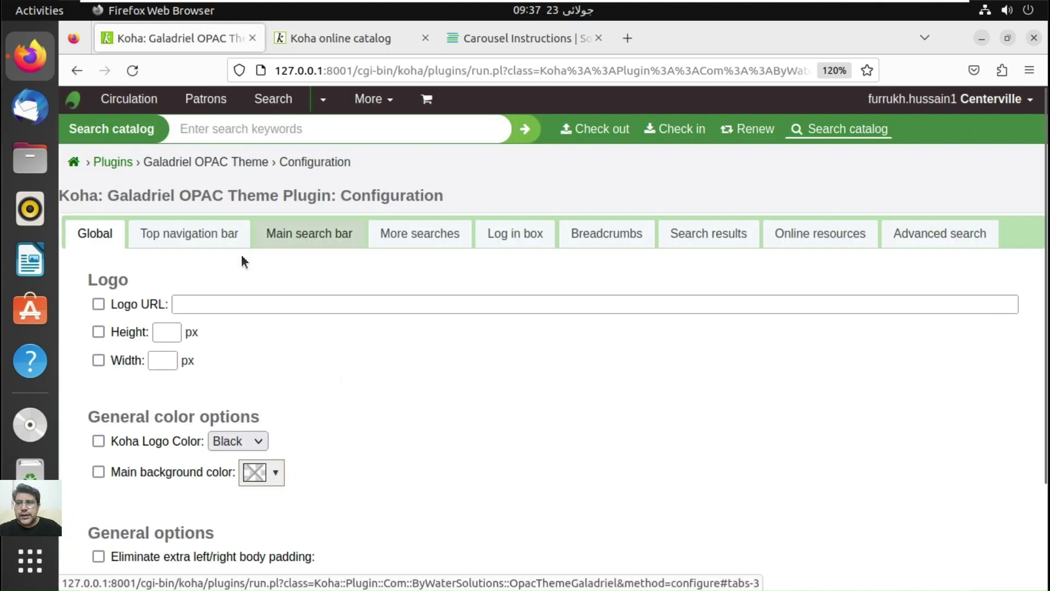
Step: Compare the Top navigation bar settings with the OPAC nav bar and lists menu, then show Main search bar settings
{"action": "left_click", "coordinate": [195, 240]}
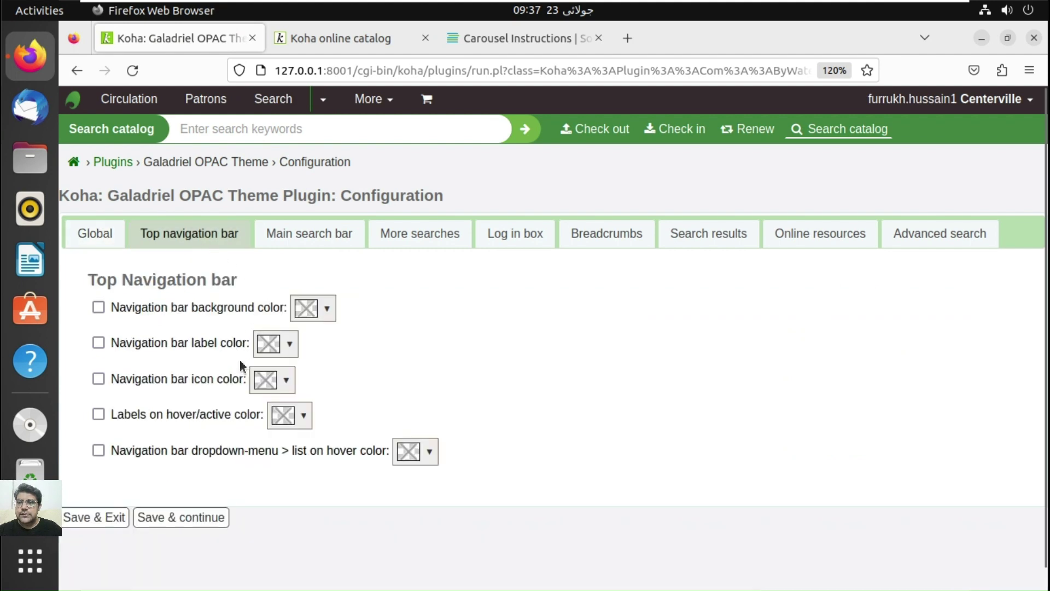
{"action": "left_click", "coordinate": [325, 37]}
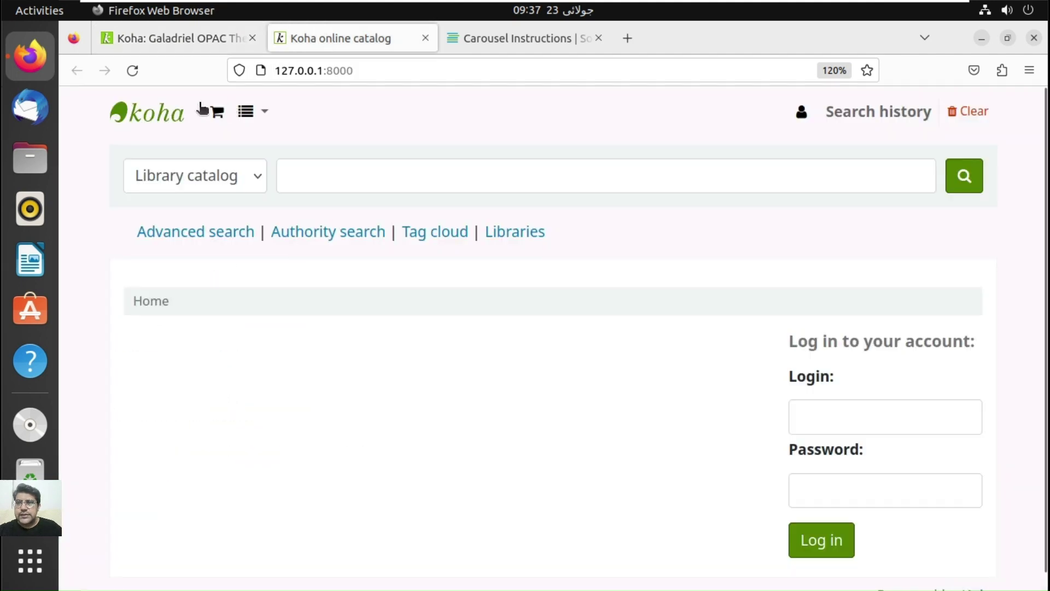
{"action": "left_click", "coordinate": [264, 108]}
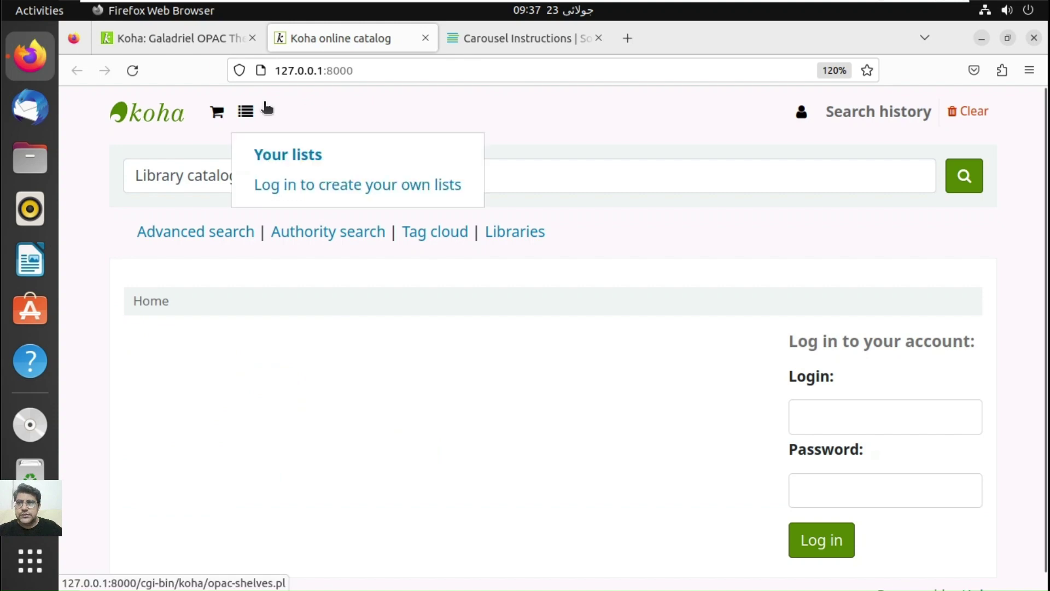
{"action": "left_click", "coordinate": [229, 37]}
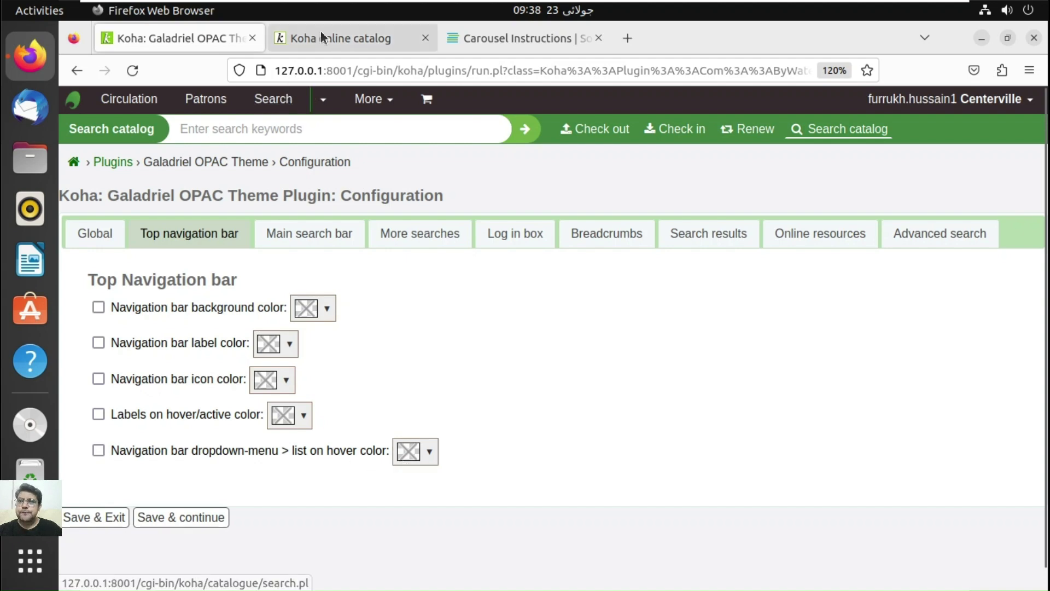
{"action": "left_click", "coordinate": [303, 244]}
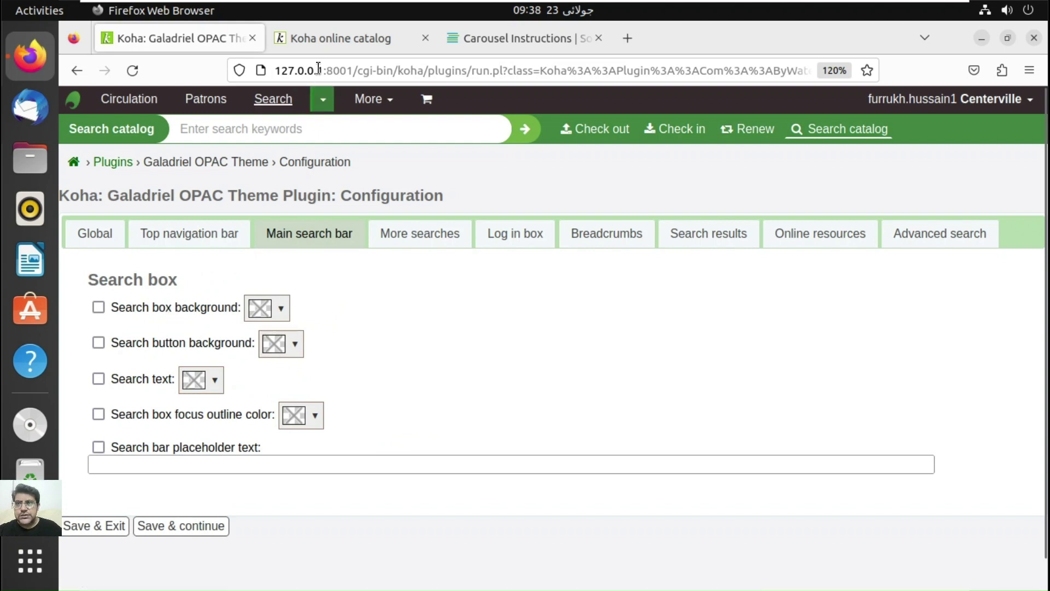
Step: Compare the search box and More searches settings with the OPAC catalog page
{"action": "left_click", "coordinate": [334, 39]}
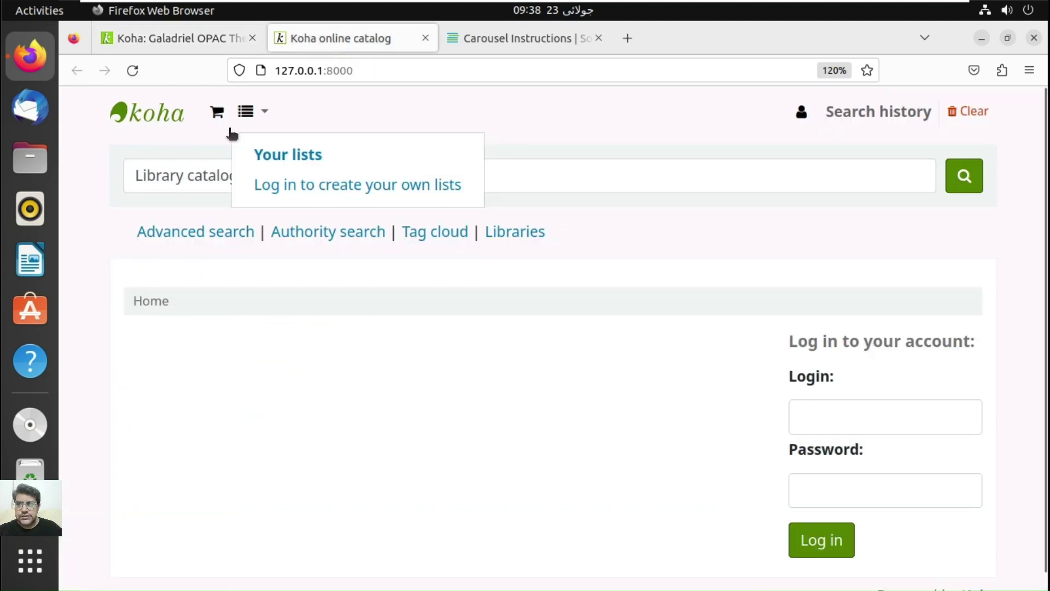
{"action": "left_click", "coordinate": [91, 213]}
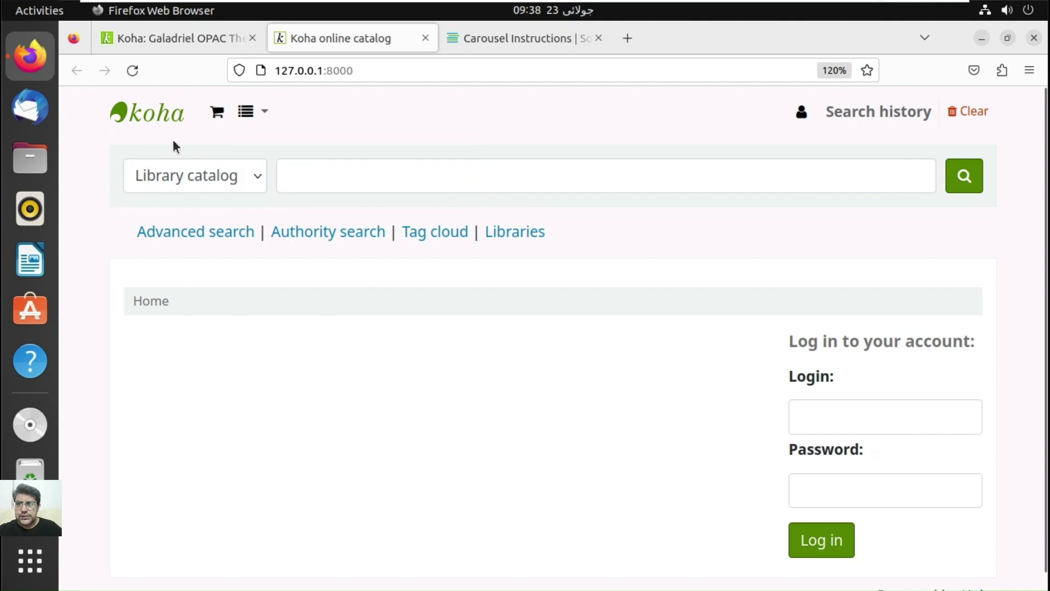
{"action": "left_click", "coordinate": [180, 32]}
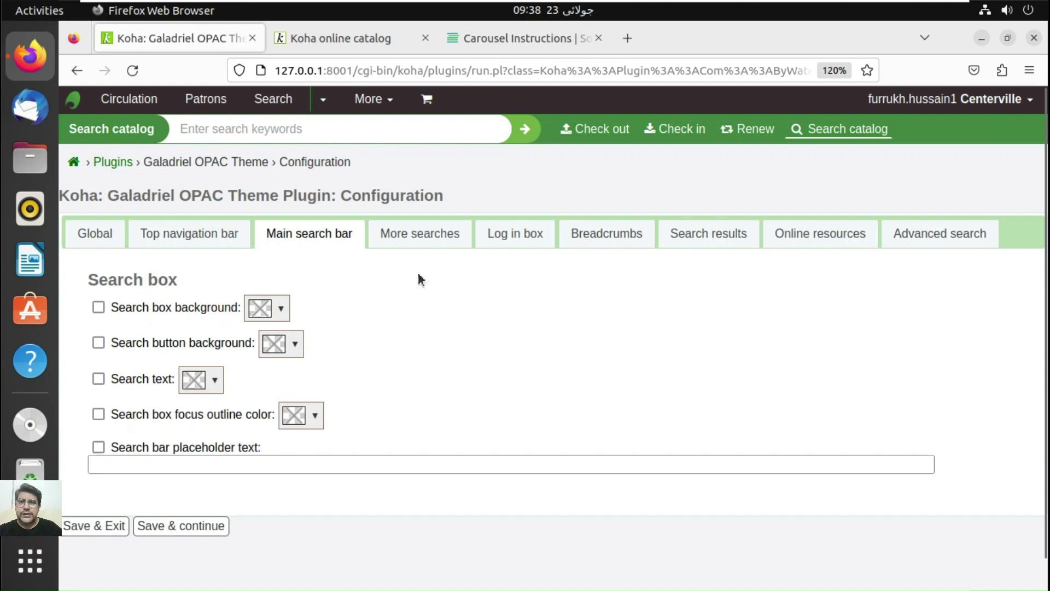
{"action": "left_click", "coordinate": [433, 235]}
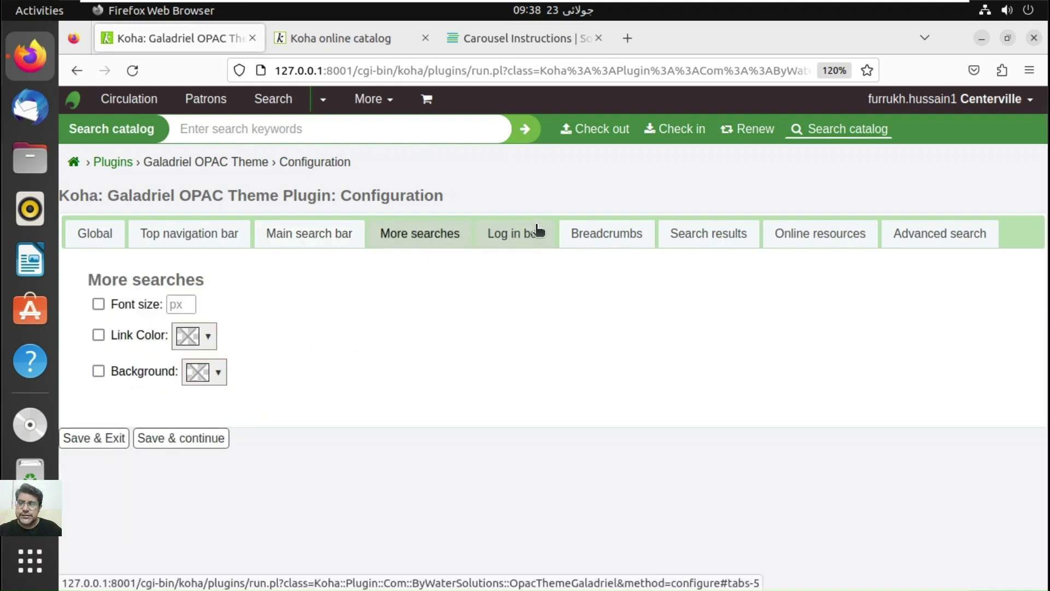
{"action": "left_click", "coordinate": [391, 38]}
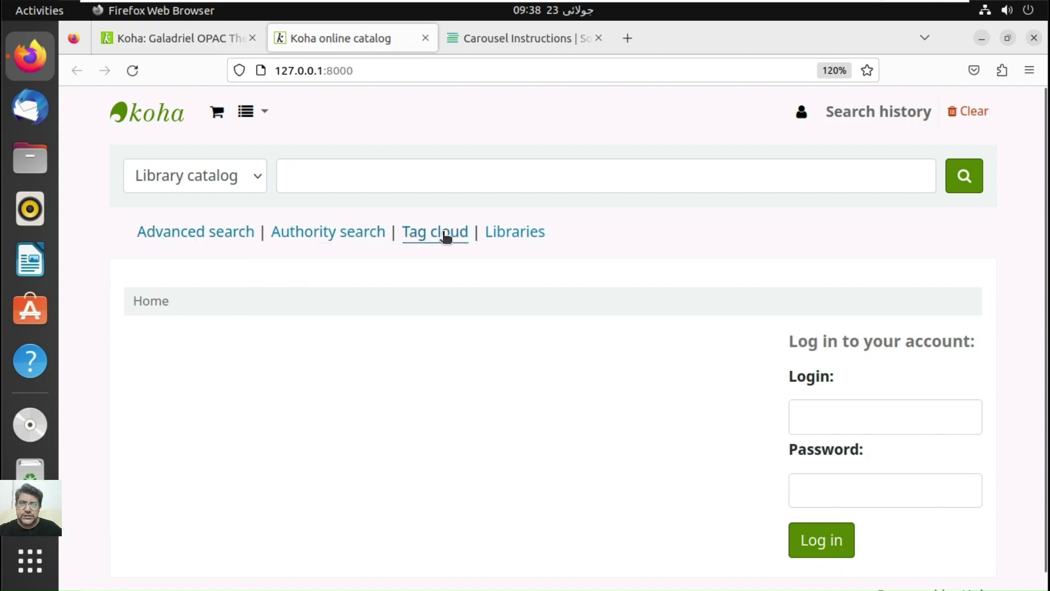
{"action": "left_click", "coordinate": [204, 38]}
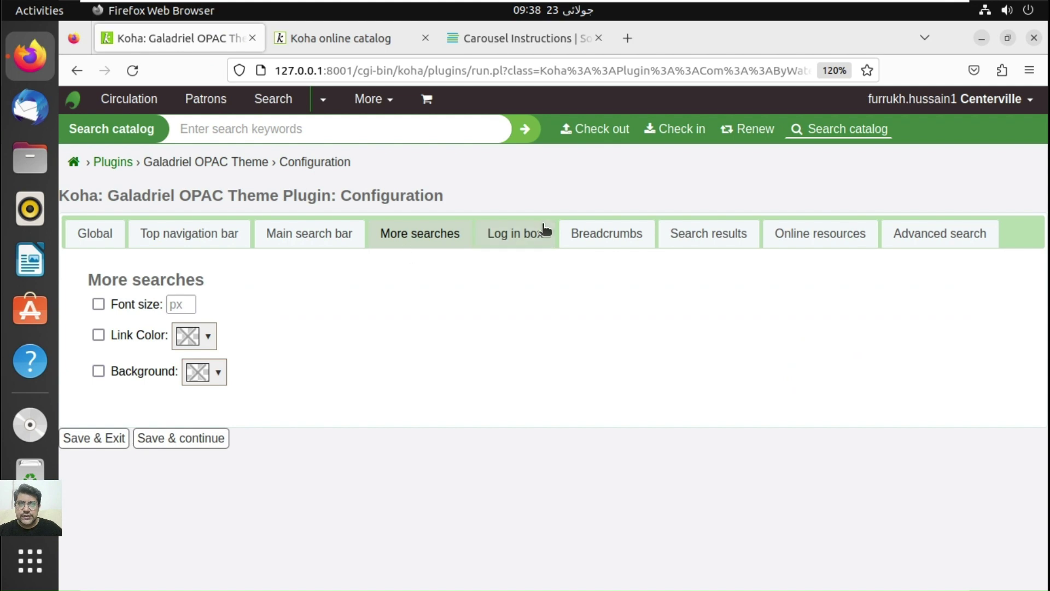
Step: Check the Log in box and Breadcrumbs settings against the OPAC, then show Search results options
{"action": "left_click", "coordinate": [532, 236]}
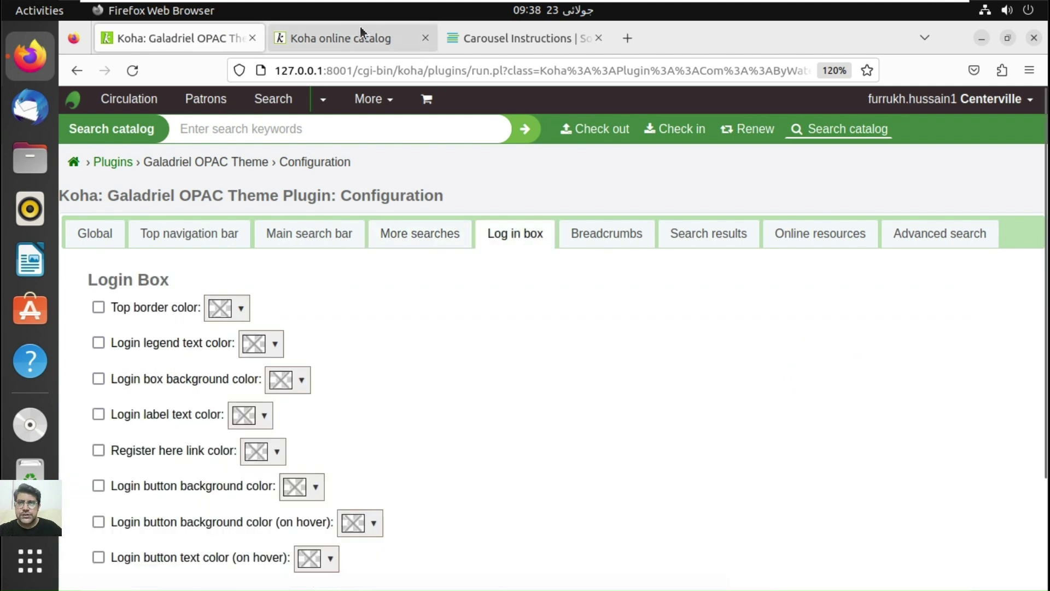
{"action": "left_click", "coordinate": [360, 33]}
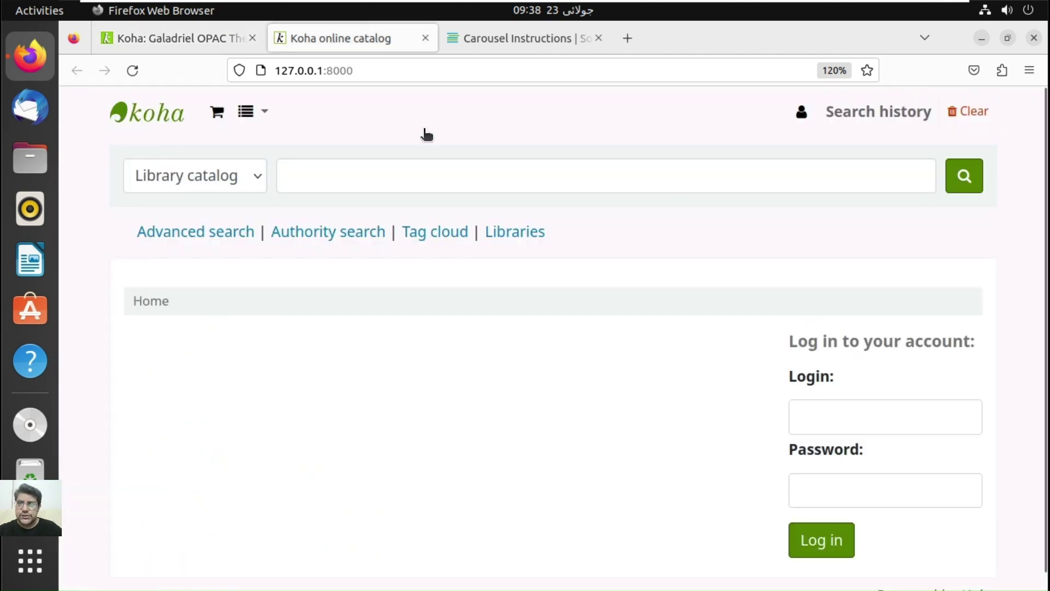
{"action": "left_click", "coordinate": [171, 38]}
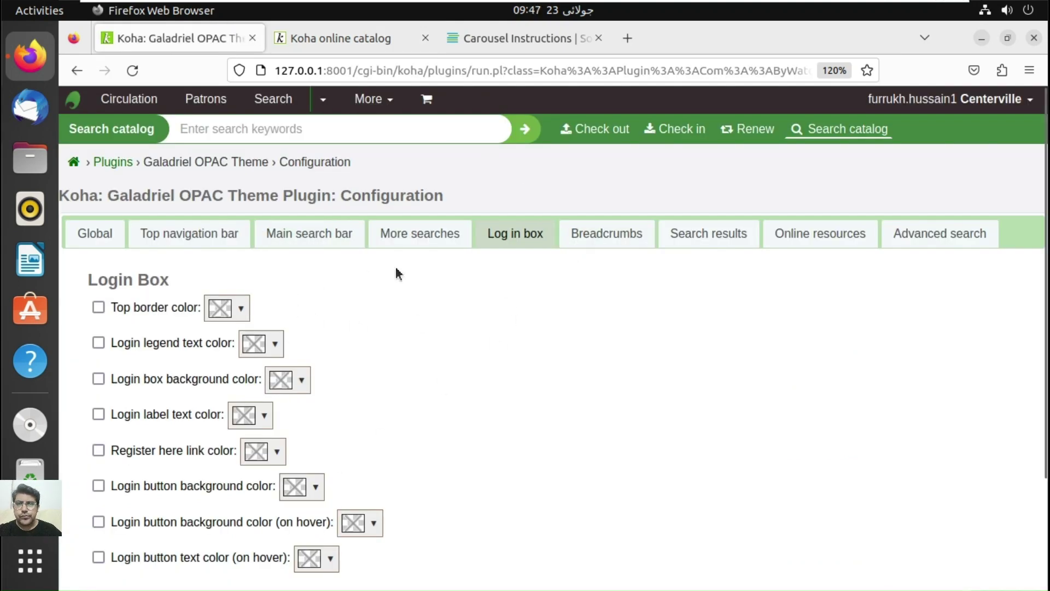
{"action": "left_click", "coordinate": [617, 235]}
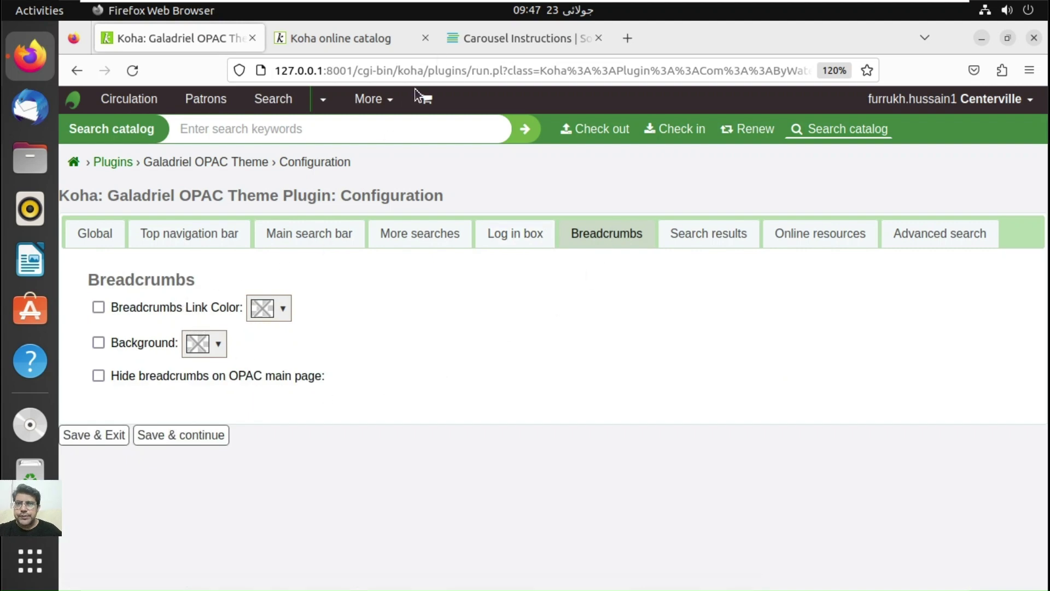
{"action": "left_click", "coordinate": [382, 41]}
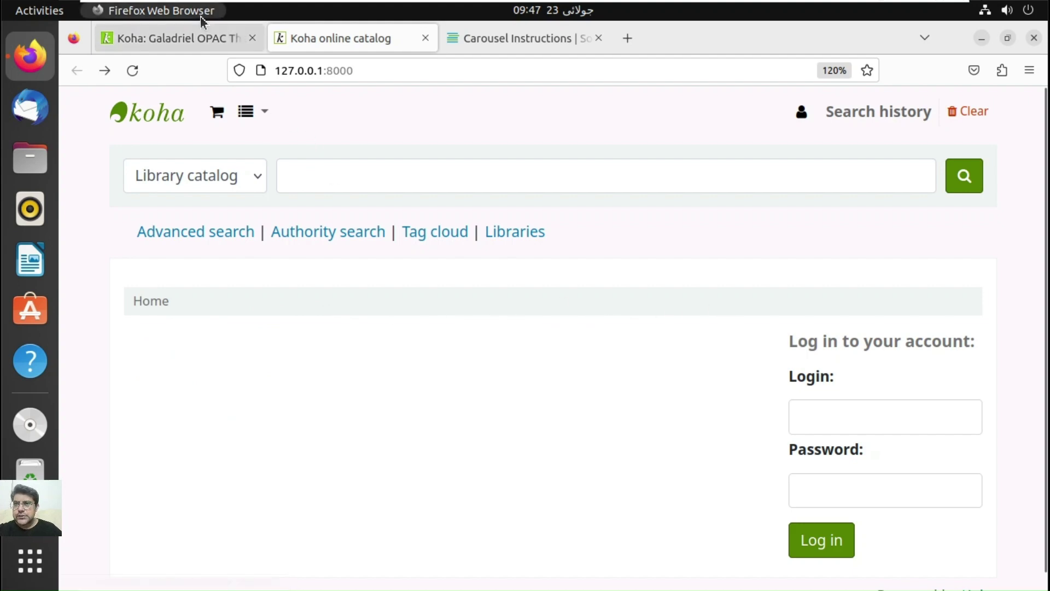
{"action": "left_click", "coordinate": [198, 36]}
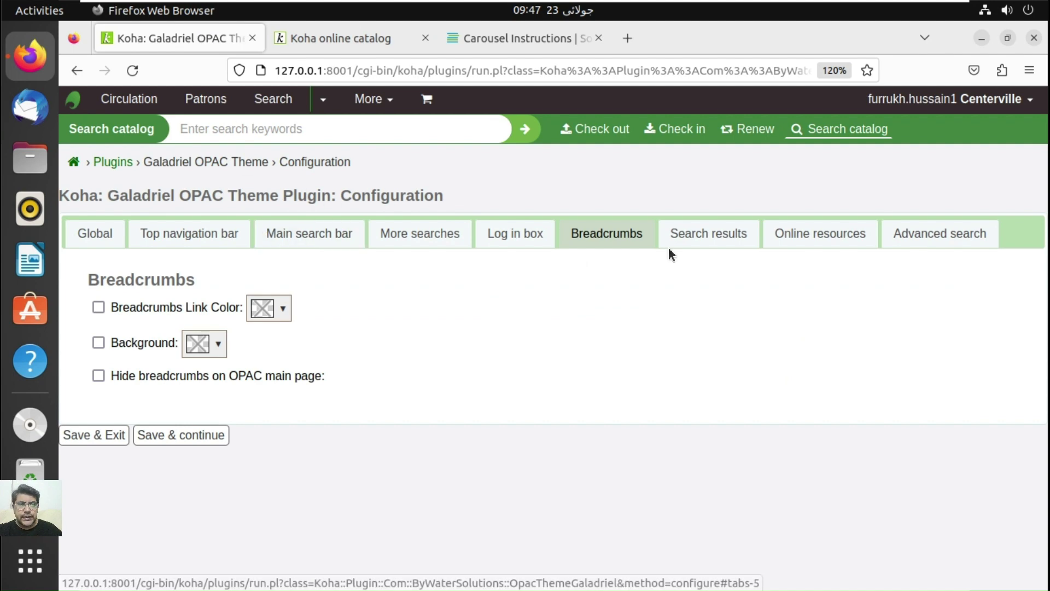
{"action": "left_click", "coordinate": [715, 235]}
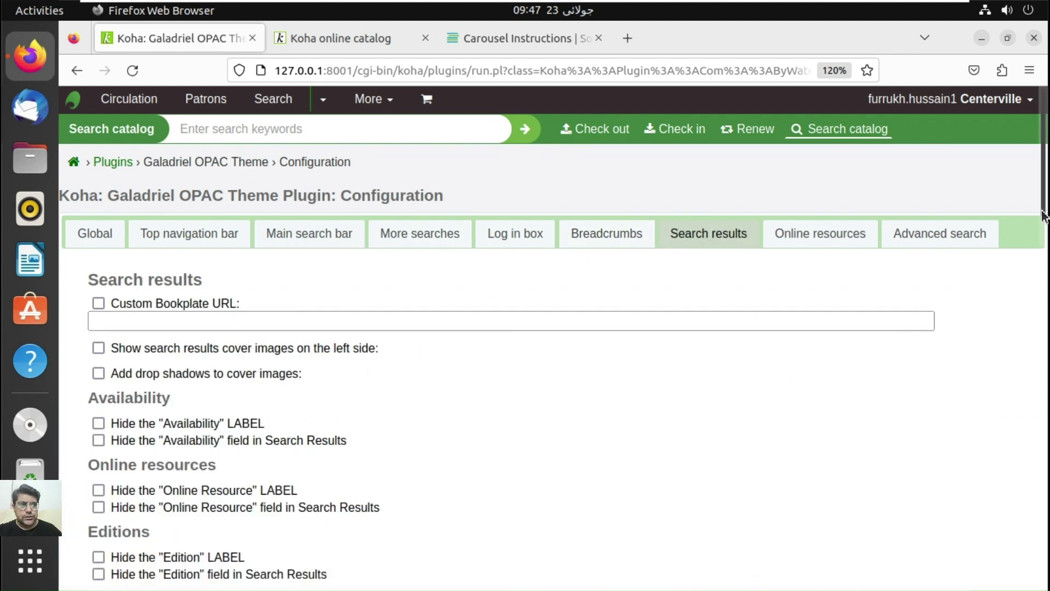
Step: Load the OPAC Advanced search page, then return to the plugin's Search results settings
{"action": "left_click_drag", "start_coordinate": [1045, 215], "coordinate": [1045, 254]}
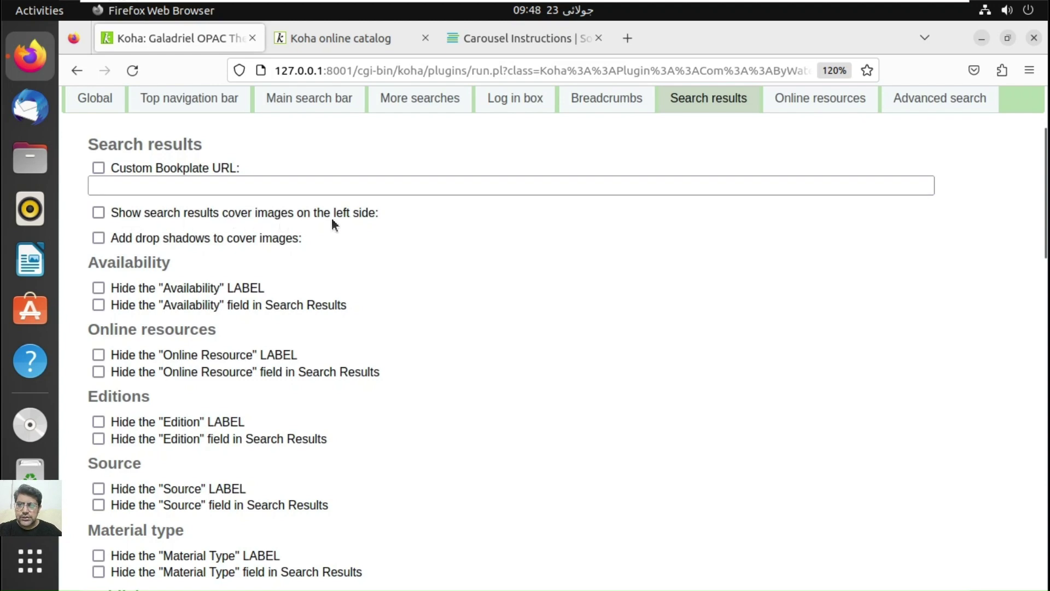
{"action": "left_click", "coordinate": [340, 38]}
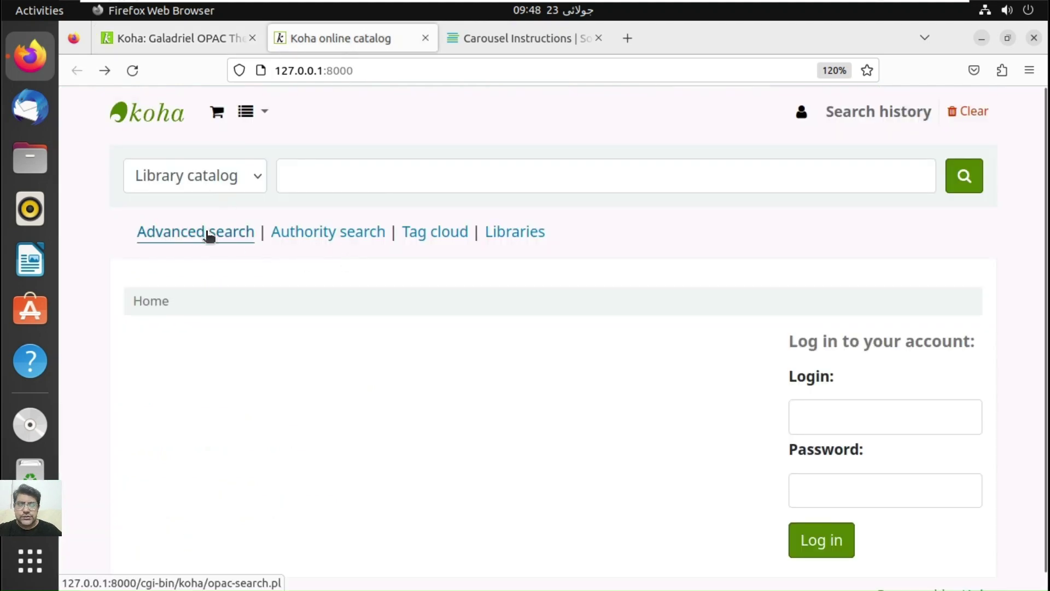
{"action": "left_click", "coordinate": [273, 233]}
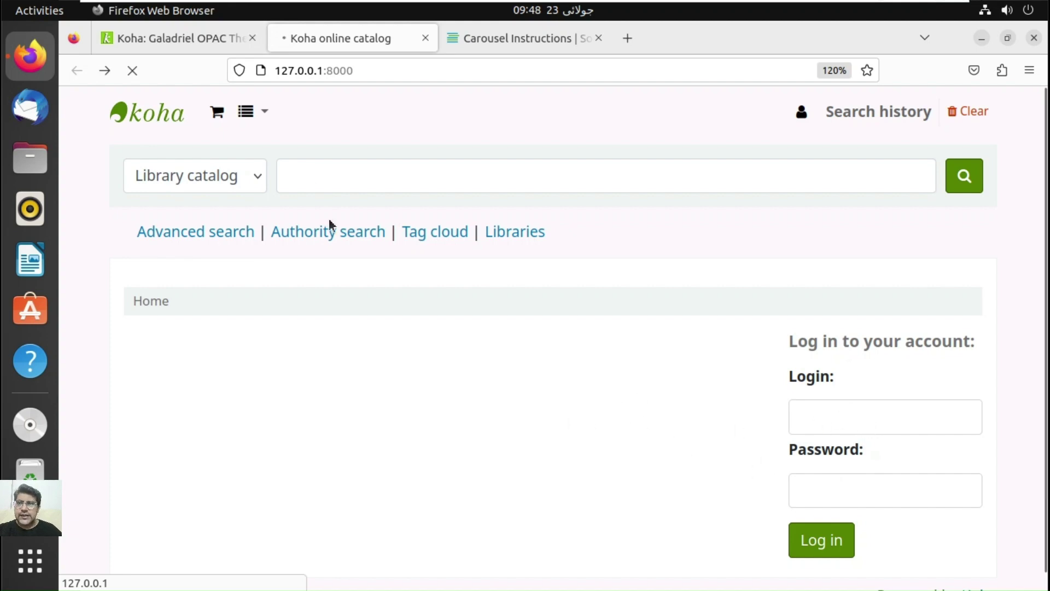
{"action": "left_click", "coordinate": [206, 38]}
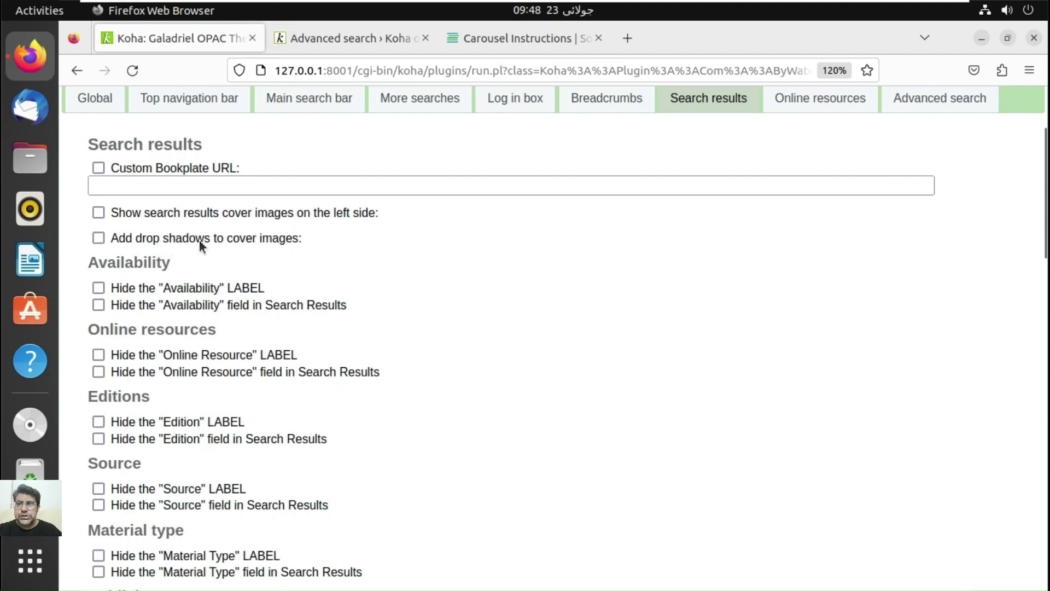
Step: Run an OPAC advanced search limited to the Books item type, then return to Search results settings
{"action": "left_click", "coordinate": [379, 31]}
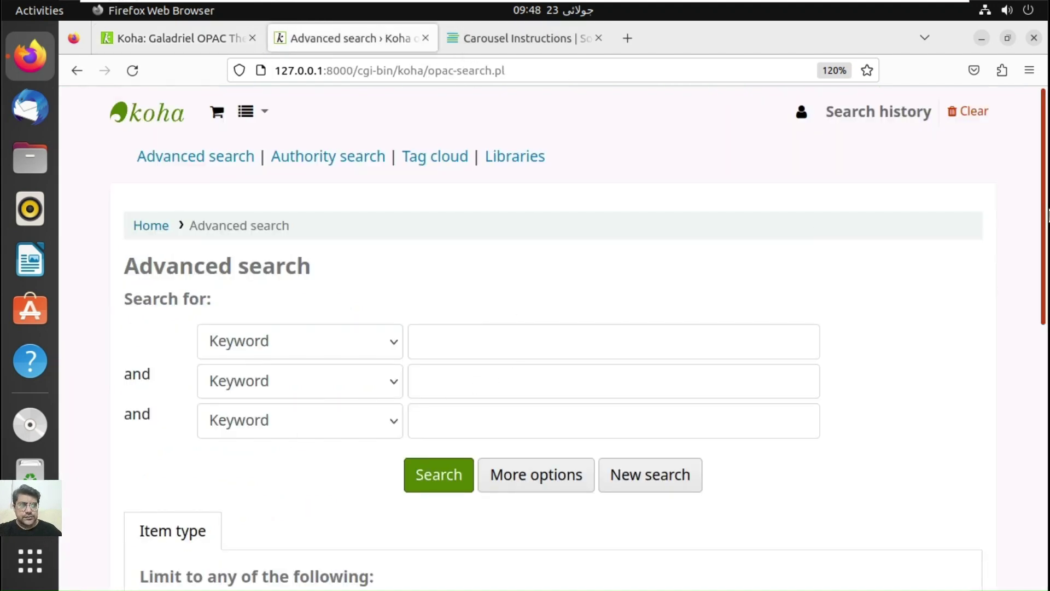
{"action": "scroll", "coordinate": [1029, 285], "scroll_direction": "down", "scroll_amount": 5}
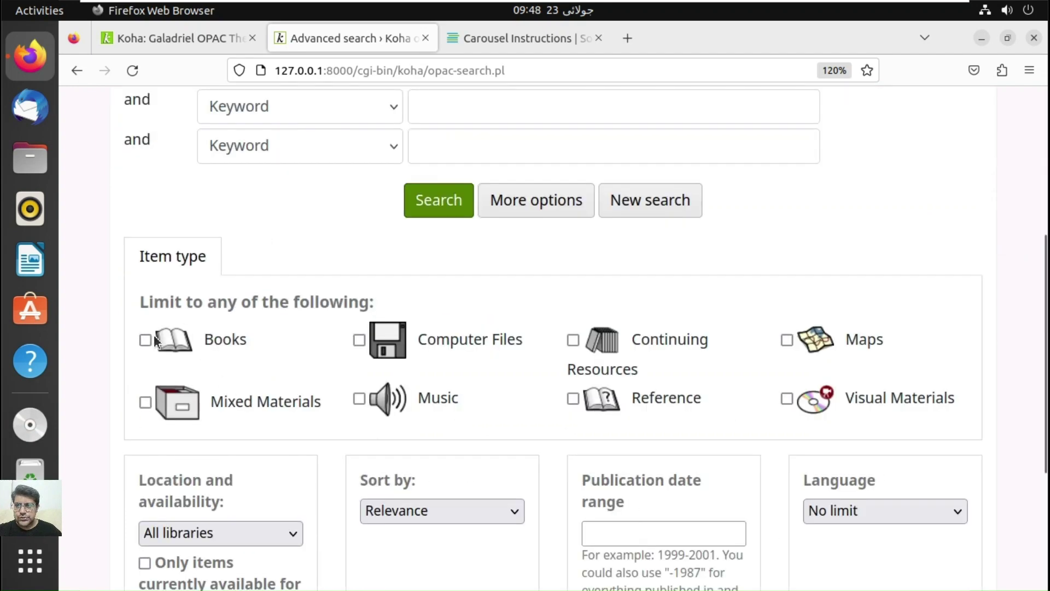
{"action": "left_click", "coordinate": [146, 340]}
{"action": "left_click", "coordinate": [439, 215]}
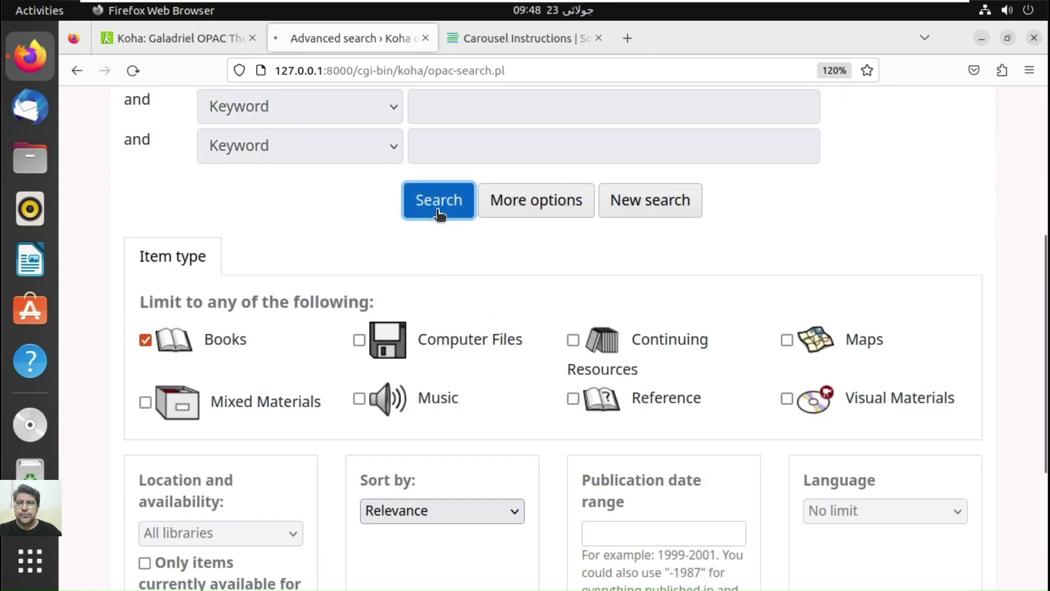
{"action": "left_click", "coordinate": [199, 34]}
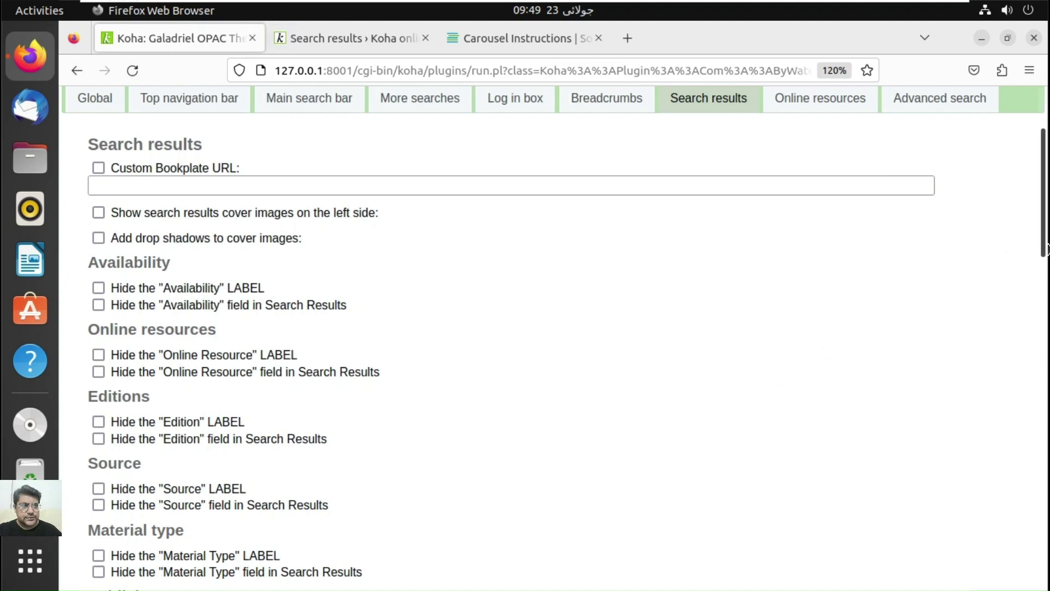
{"action": "left_click_drag", "start_coordinate": [1044, 260], "coordinate": [1043, 362]}
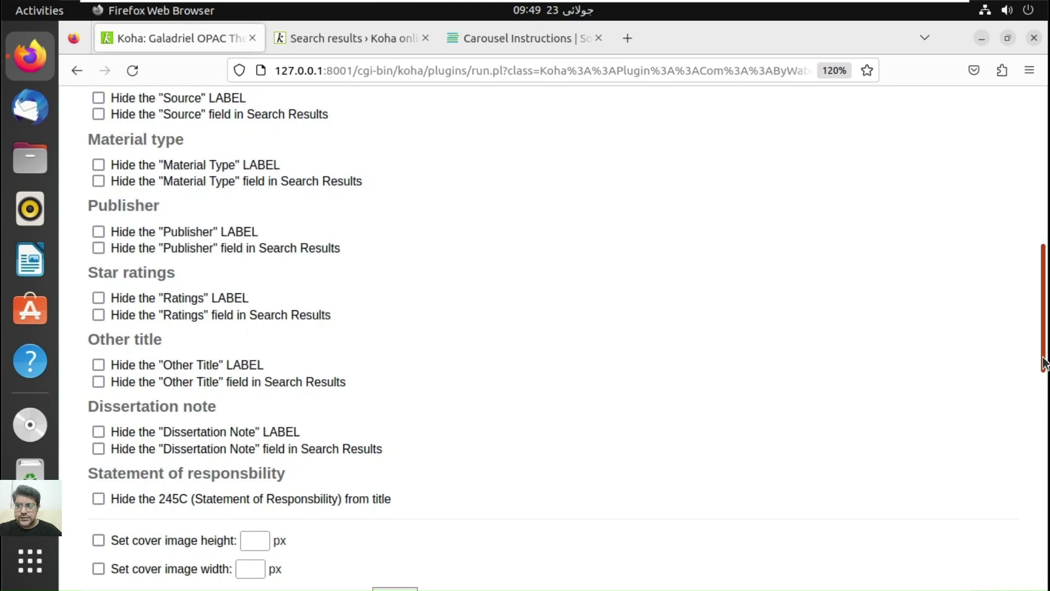
{"action": "left_click_drag", "start_coordinate": [1044, 363], "coordinate": [1039, 446]}
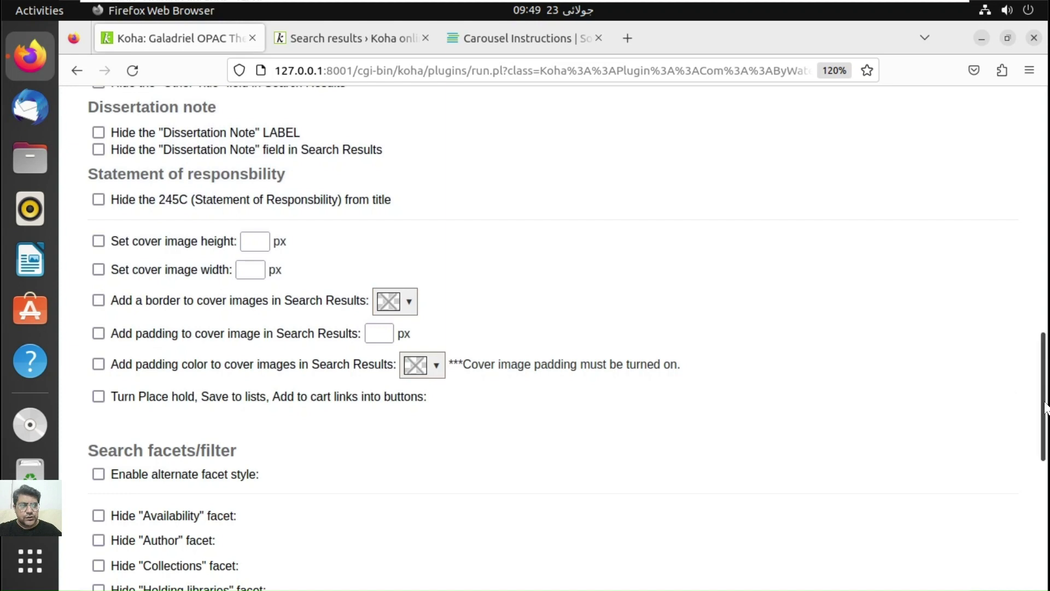
{"action": "left_click_drag", "start_coordinate": [1043, 420], "coordinate": [1044, 435]}
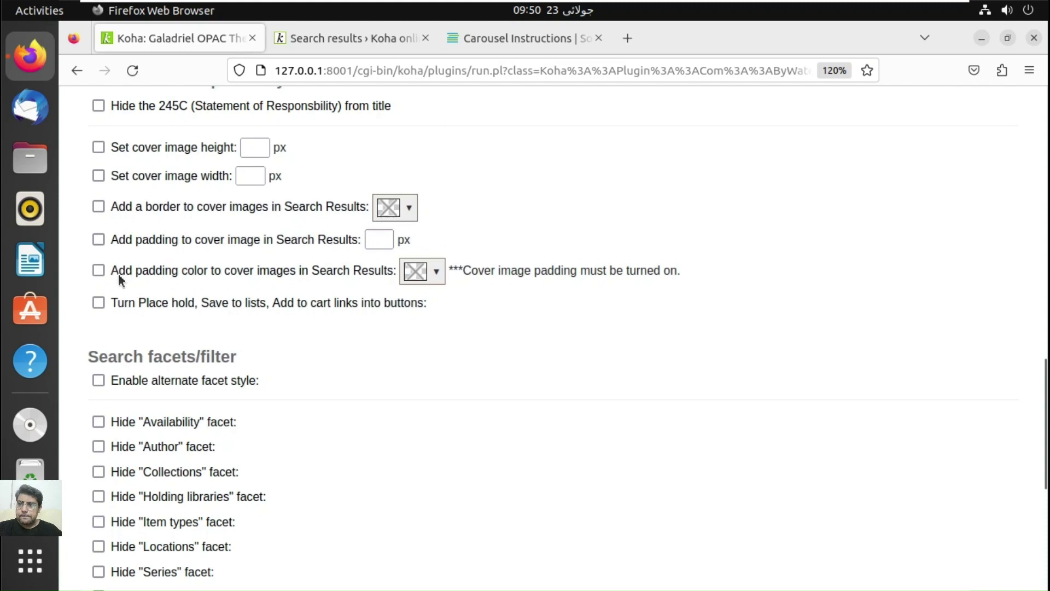
{"action": "left_click", "coordinate": [339, 34]}
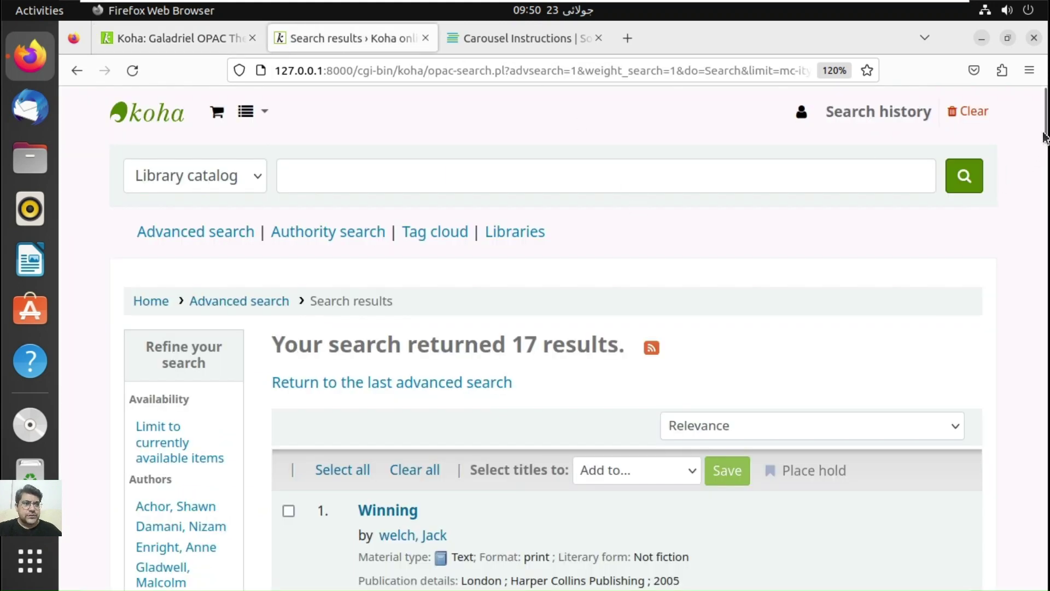
{"action": "scroll", "coordinate": [1048, 236], "scroll_direction": "down", "scroll_amount": 3}
{"action": "scroll", "coordinate": [1008, 235], "scroll_direction": "down", "scroll_amount": 10}
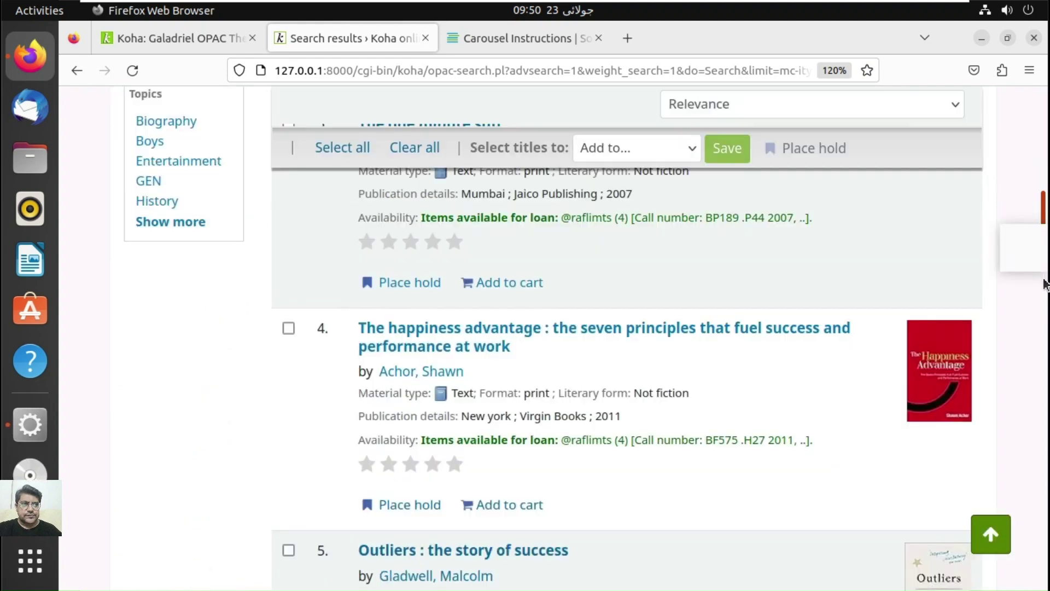
{"action": "scroll", "coordinate": [967, 378], "scroll_direction": "down", "scroll_amount": 6}
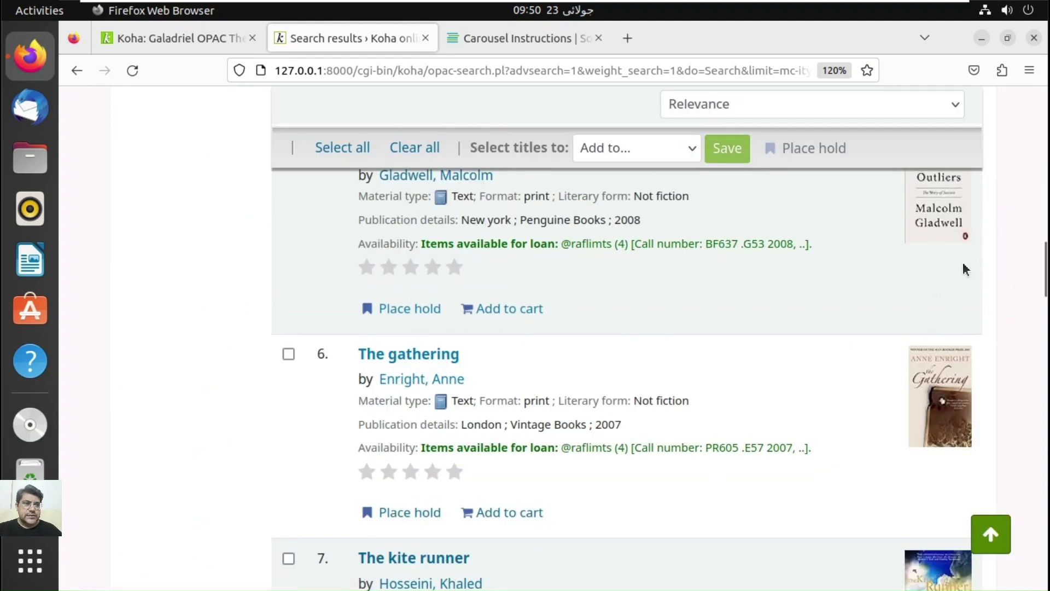
{"action": "scroll", "coordinate": [1045, 276], "scroll_direction": "down", "scroll_amount": 5}
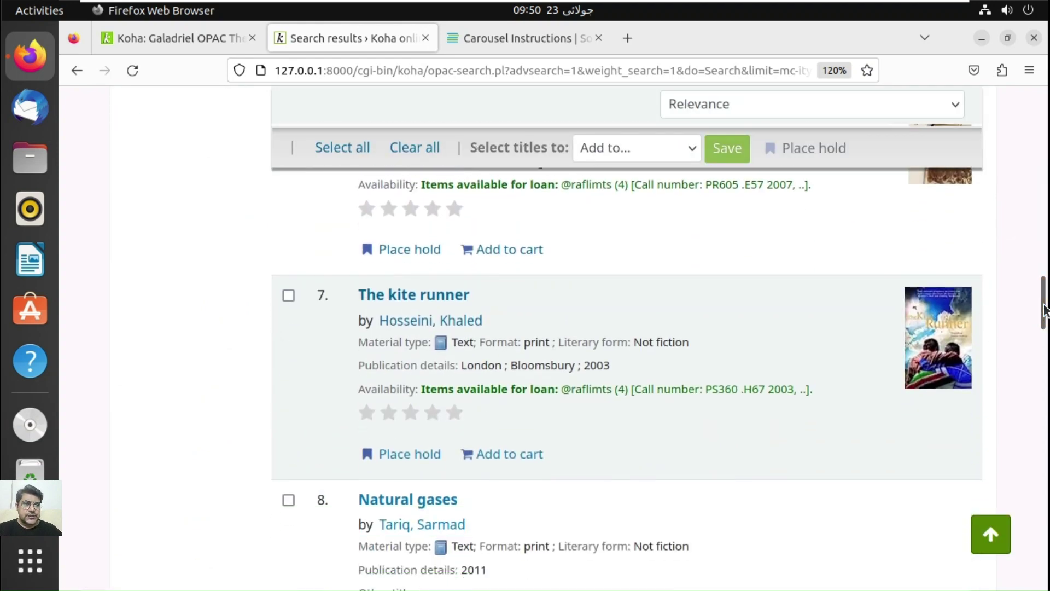
{"action": "scroll", "coordinate": [930, 345], "scroll_direction": "up", "scroll_amount": 4}
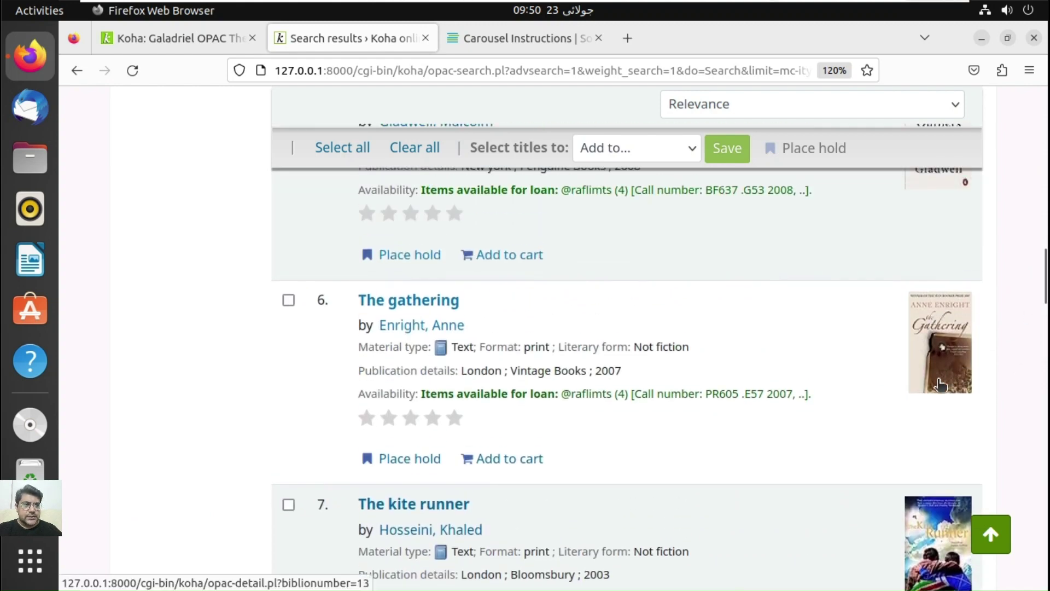
{"action": "left_click_drag", "start_coordinate": [1048, 288], "coordinate": [1049, 230]}
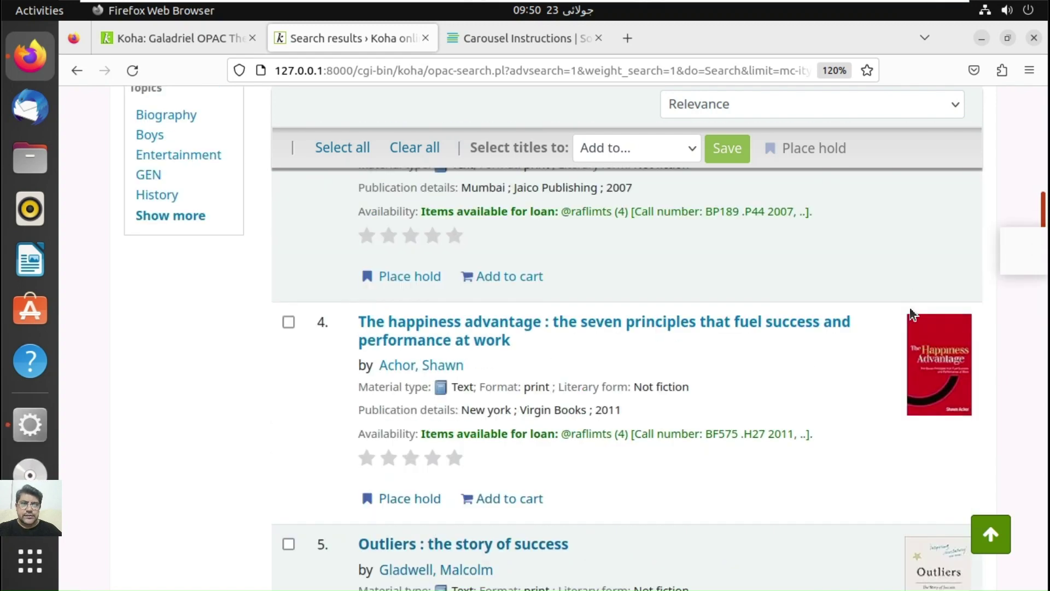
{"action": "scroll", "coordinate": [839, 381], "scroll_direction": "down", "scroll_amount": 12}
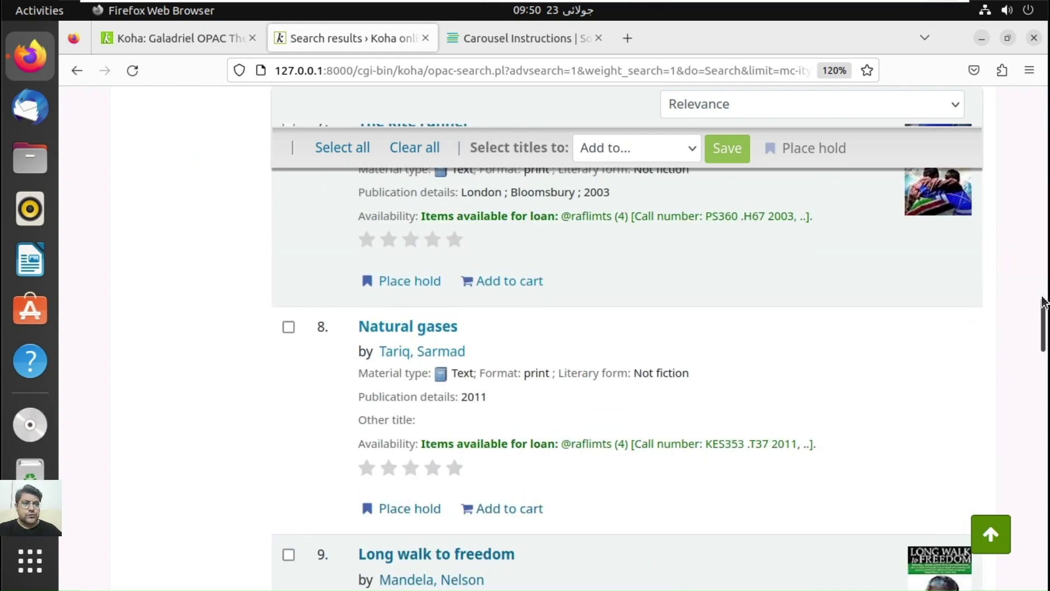
{"action": "left_click_drag", "start_coordinate": [1045, 330], "coordinate": [1045, 247]}
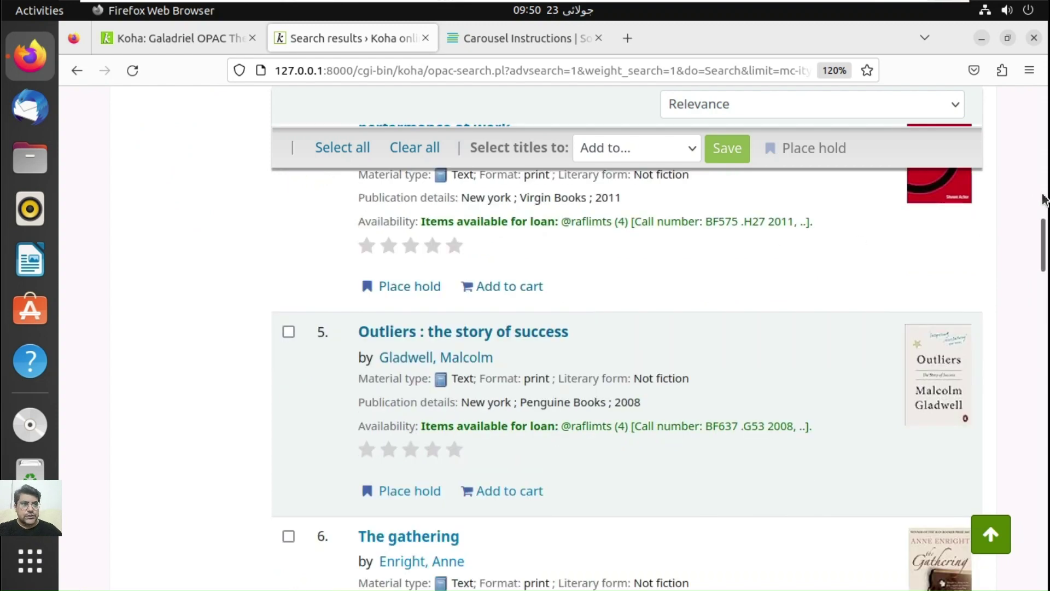
{"action": "left_click", "coordinate": [1045, 200]}
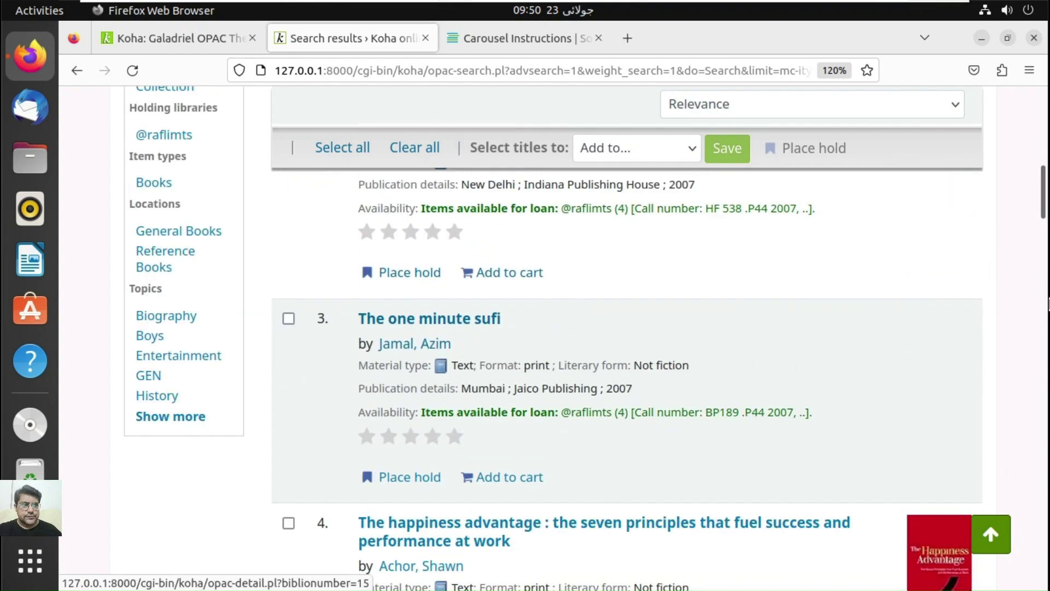
{"action": "left_click", "coordinate": [1046, 284]}
{"action": "scroll", "coordinate": [574, 258], "scroll_direction": "down", "scroll_amount": 2}
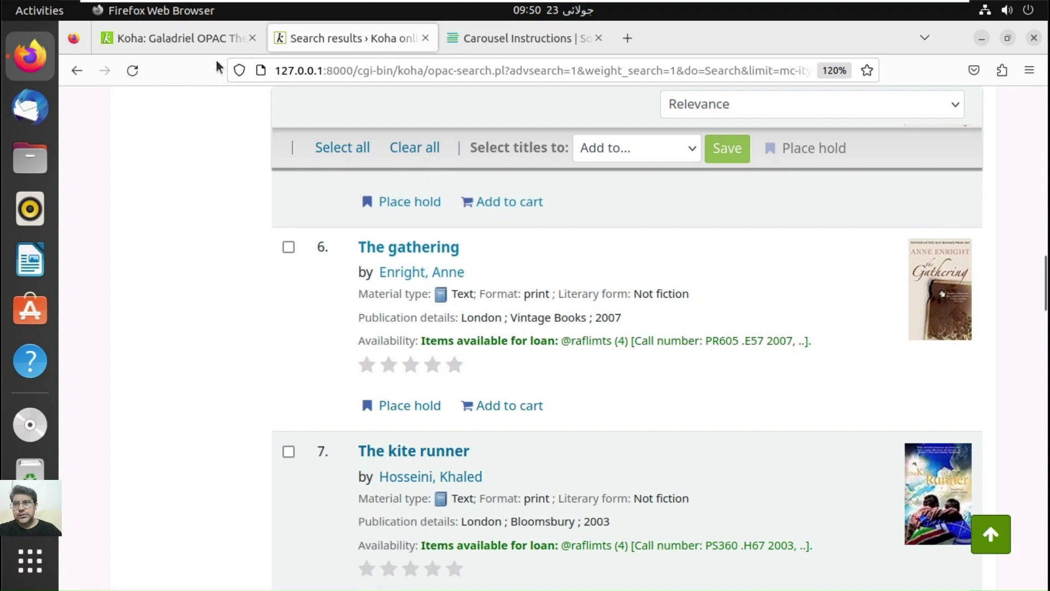
{"action": "left_click", "coordinate": [211, 40]}
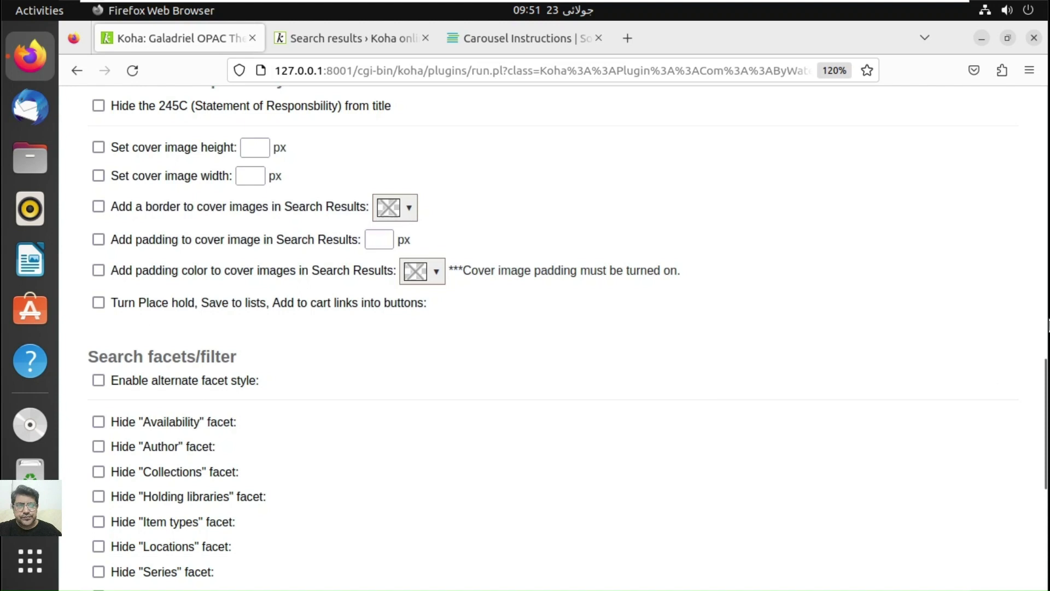
Step: Scroll down the Galadriel configuration to the Hide facet checkboxes and Unwanted facet fields
{"action": "left_click_drag", "start_coordinate": [1043, 376], "coordinate": [1043, 410]}
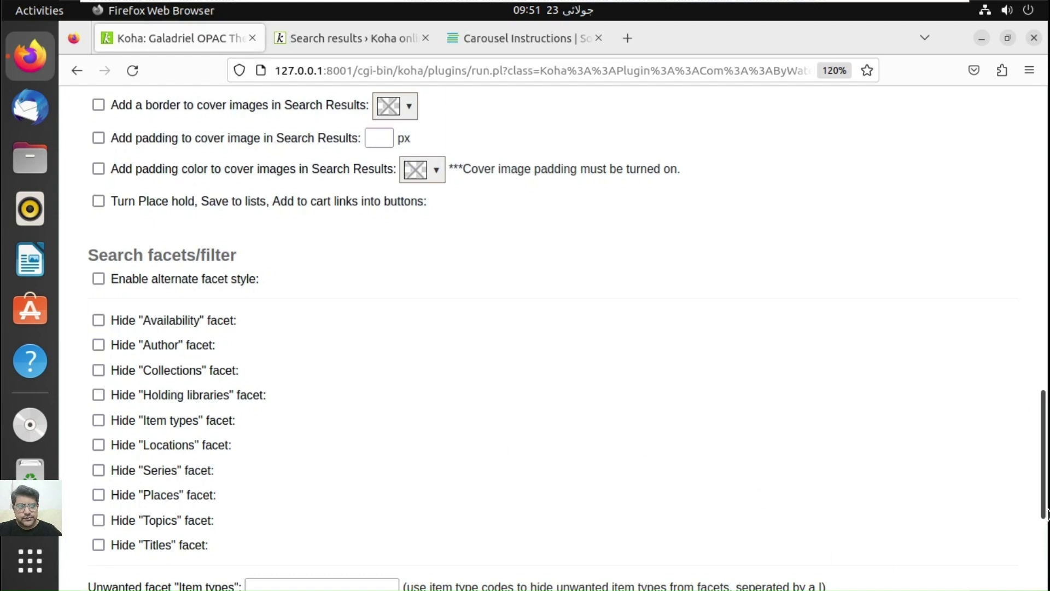
{"action": "left_click_drag", "start_coordinate": [1047, 515], "coordinate": [1045, 546]}
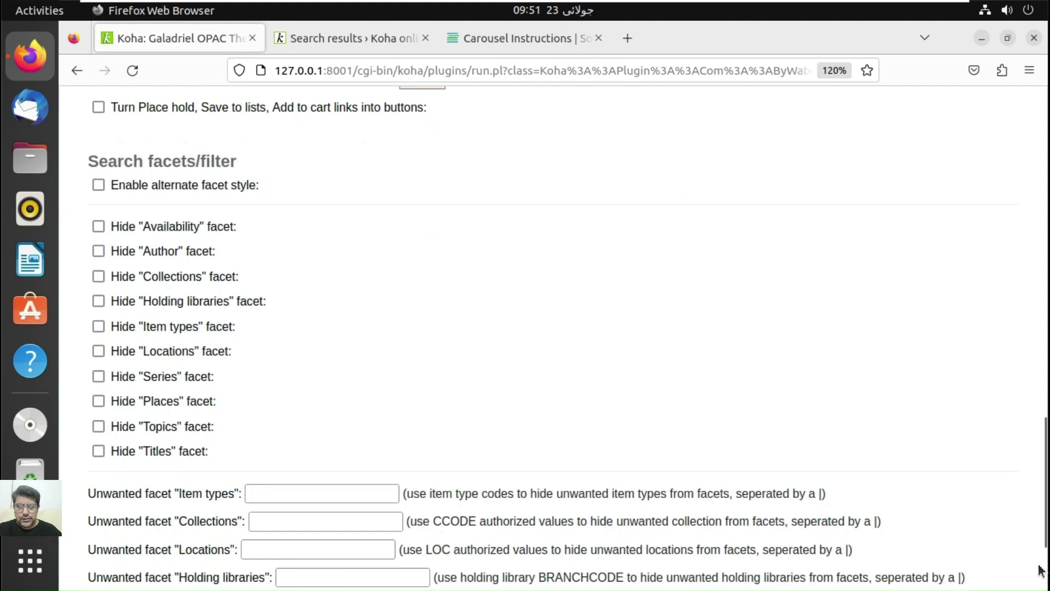
{"action": "scroll", "coordinate": [1041, 569], "scroll_direction": "down", "scroll_amount": 3}
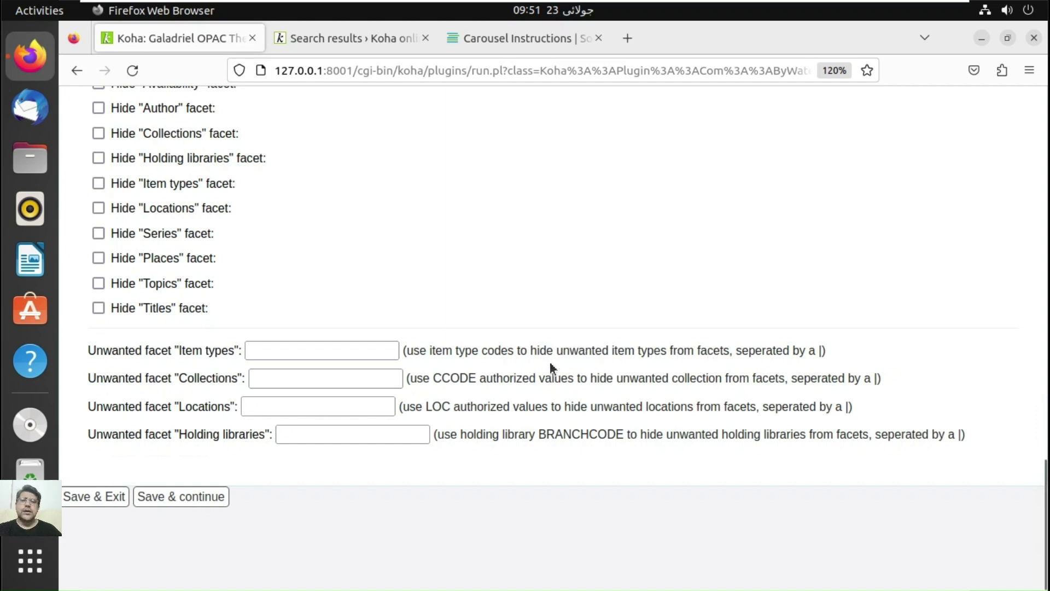
Step: Look through the 17 Books search results in the OPAC, then go back to Advanced search
{"action": "left_click", "coordinate": [312, 37]}
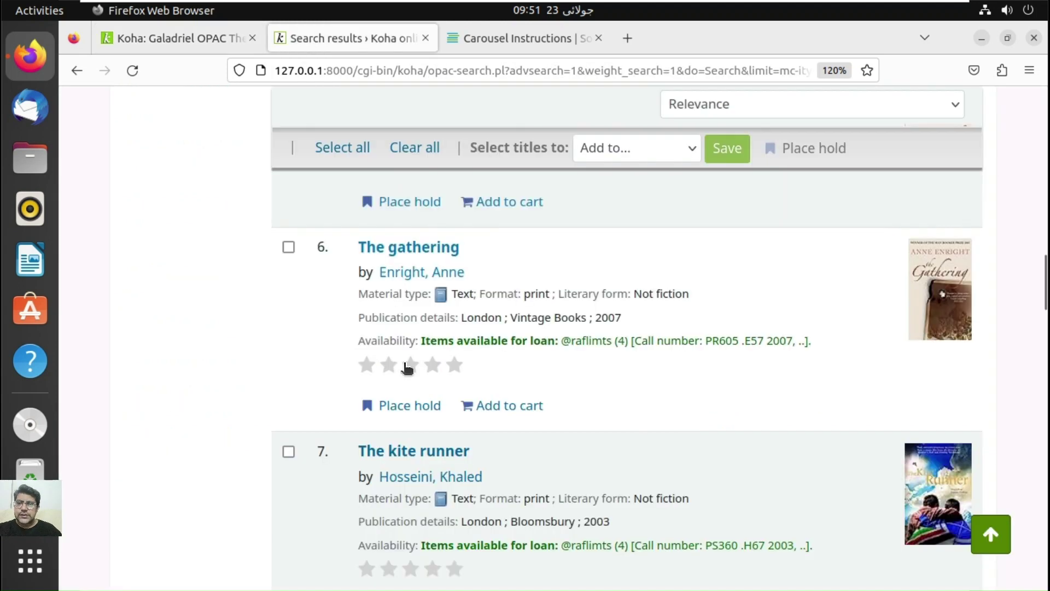
{"action": "left_click_drag", "start_coordinate": [1046, 282], "coordinate": [1045, 110]}
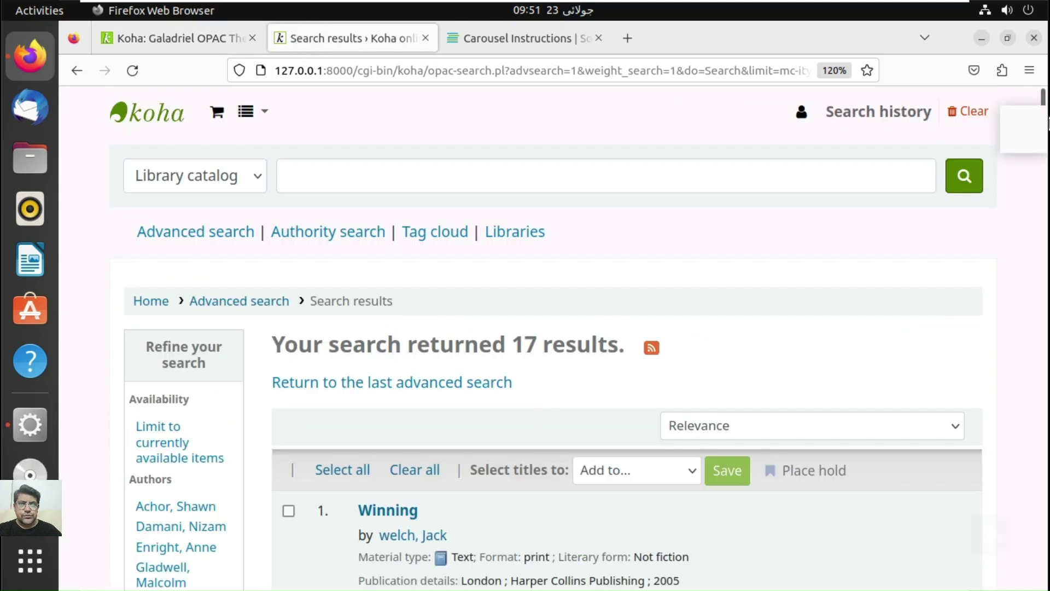
{"action": "scroll", "coordinate": [412, 361], "scroll_direction": "down", "scroll_amount": 20}
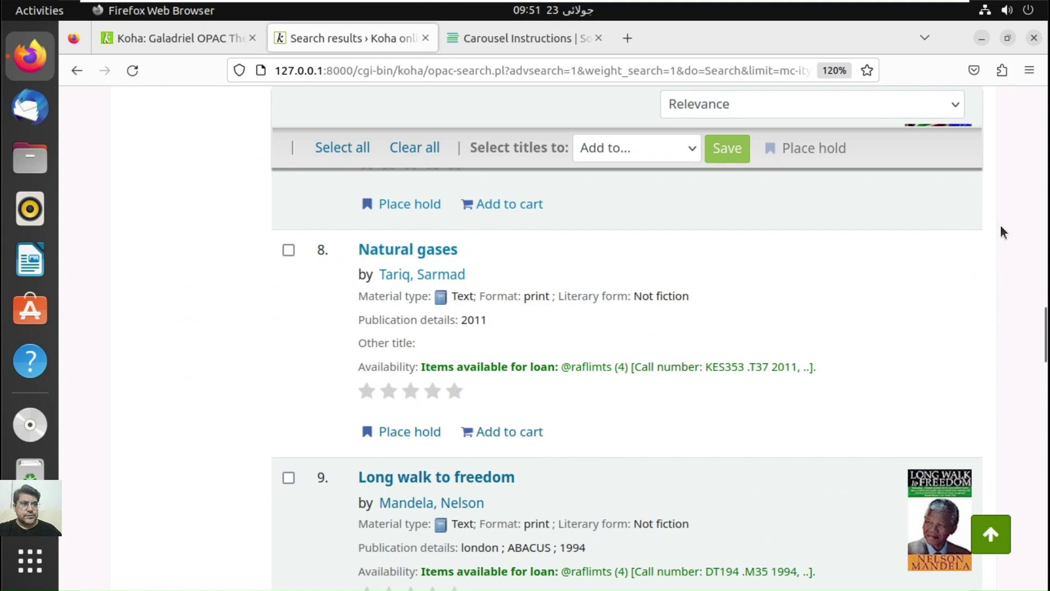
{"action": "scroll", "coordinate": [1046, 192], "scroll_direction": "up", "scroll_amount": 4}
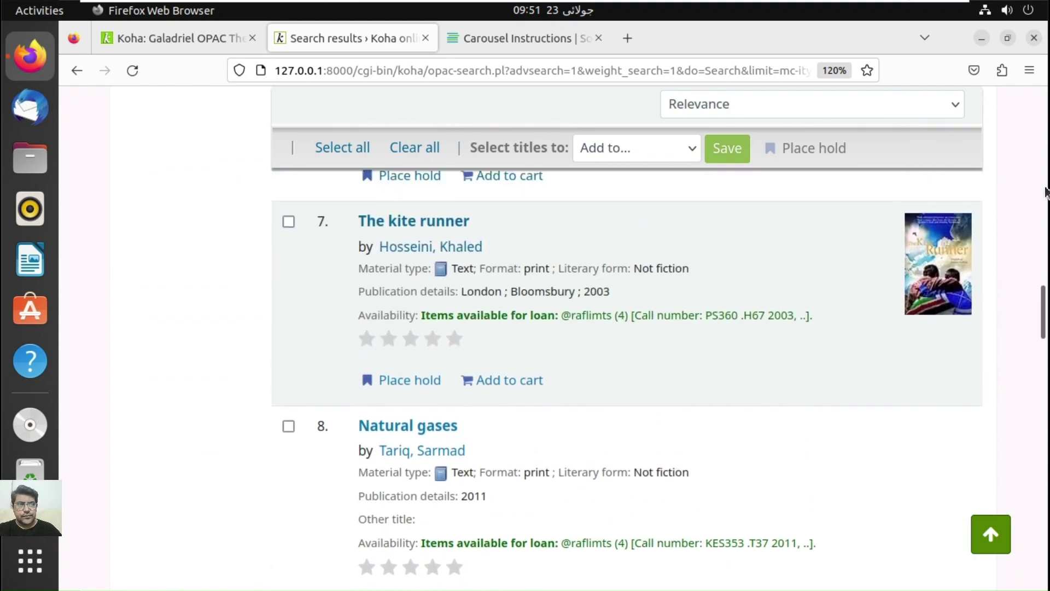
{"action": "scroll", "coordinate": [1046, 192], "scroll_direction": "up", "scroll_amount": 15}
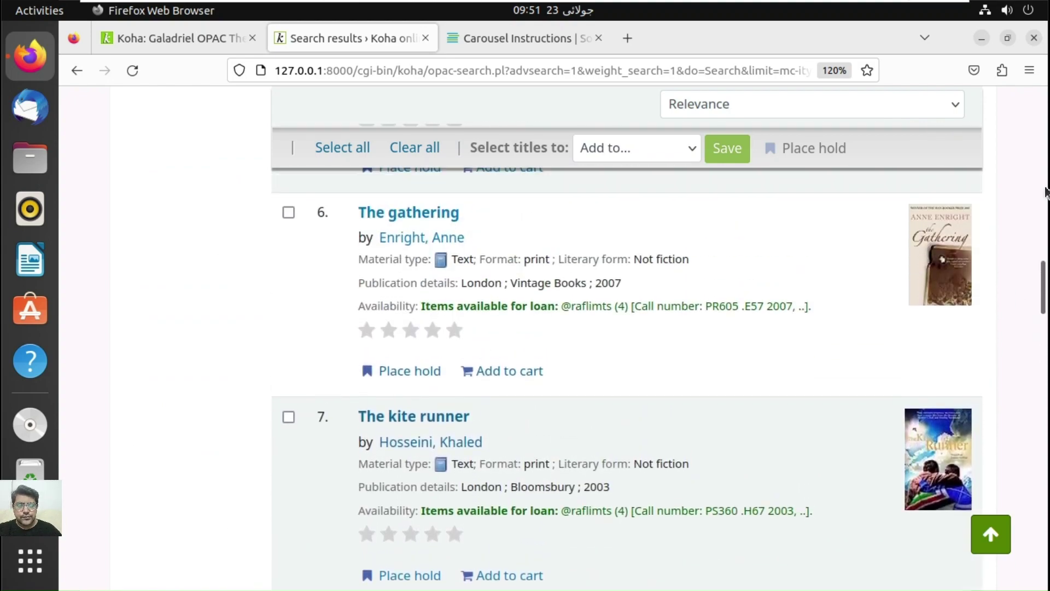
{"action": "scroll", "coordinate": [1045, 191], "scroll_direction": "up", "scroll_amount": 1}
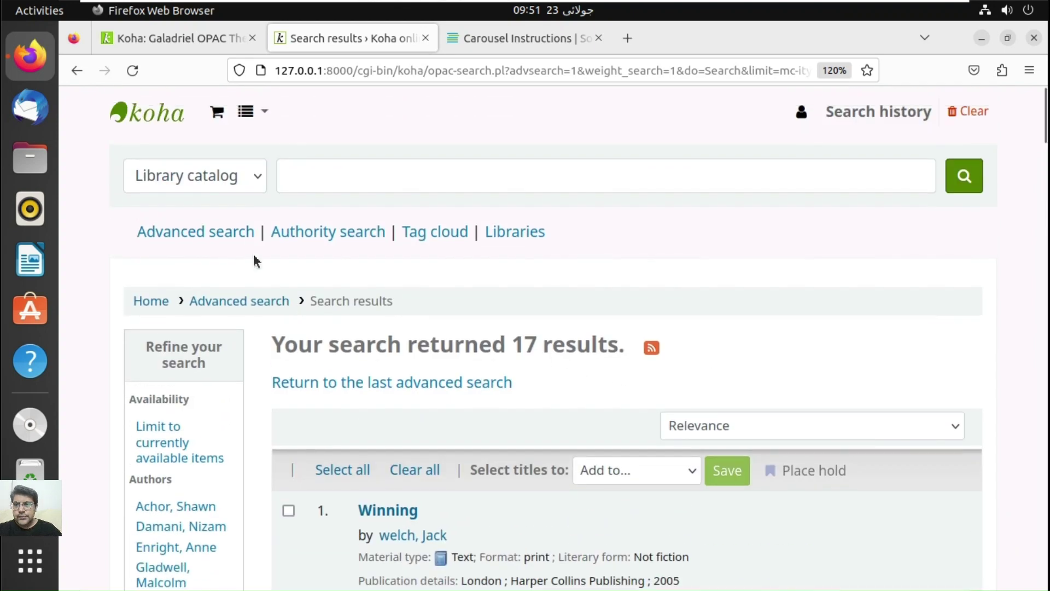
{"action": "left_click", "coordinate": [224, 239]}
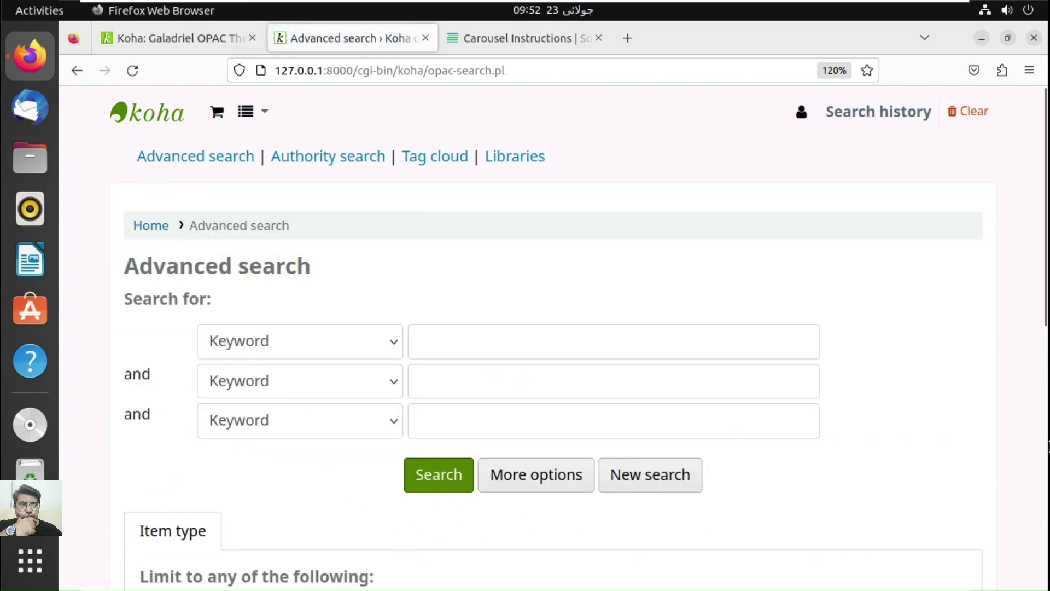
Step: Scroll the Advanced search page to the filters and return to the Galadriel theme's facet settings
{"action": "left_click", "coordinate": [1045, 416]}
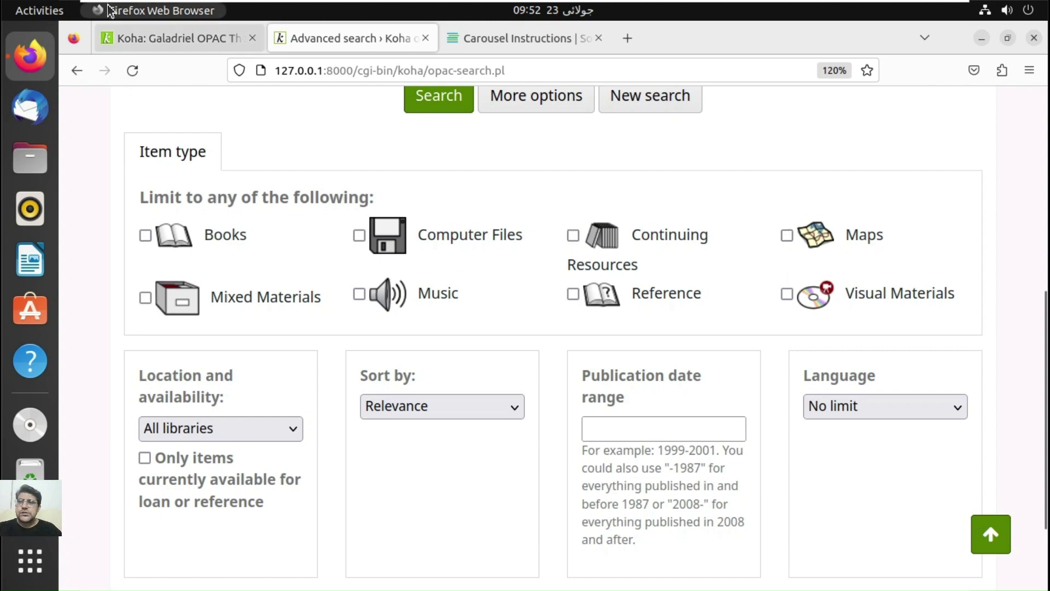
{"action": "left_click", "coordinate": [134, 38]}
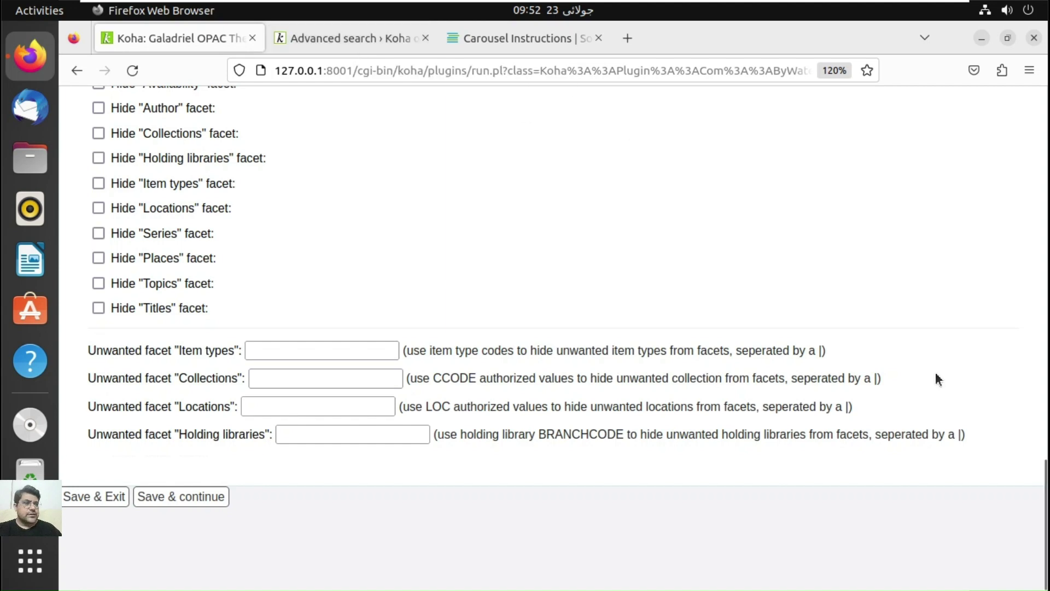
Step: Move through the Online resources and Advanced search theme settings to the Galadriel Global settings
{"action": "left_click", "coordinate": [1046, 209]}
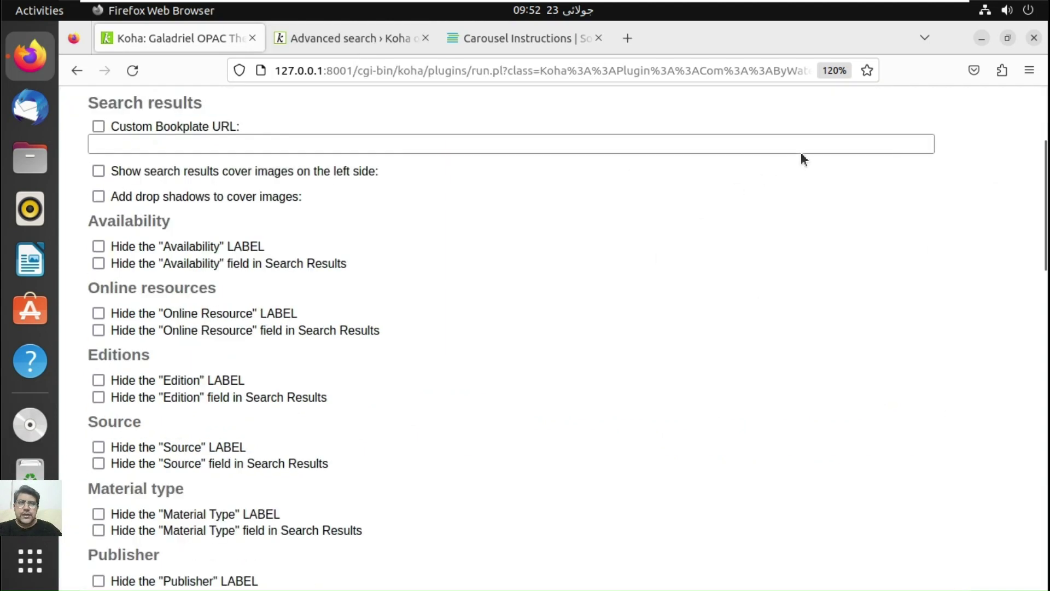
{"action": "scroll", "coordinate": [820, 252], "scroll_direction": "up", "scroll_amount": 2}
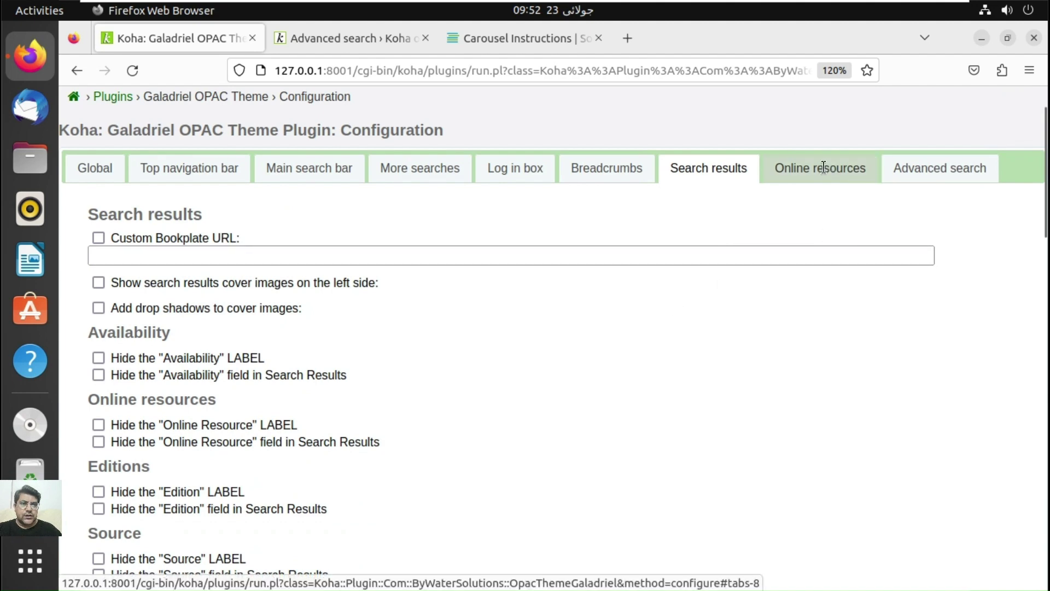
{"action": "left_click", "coordinate": [867, 174]}
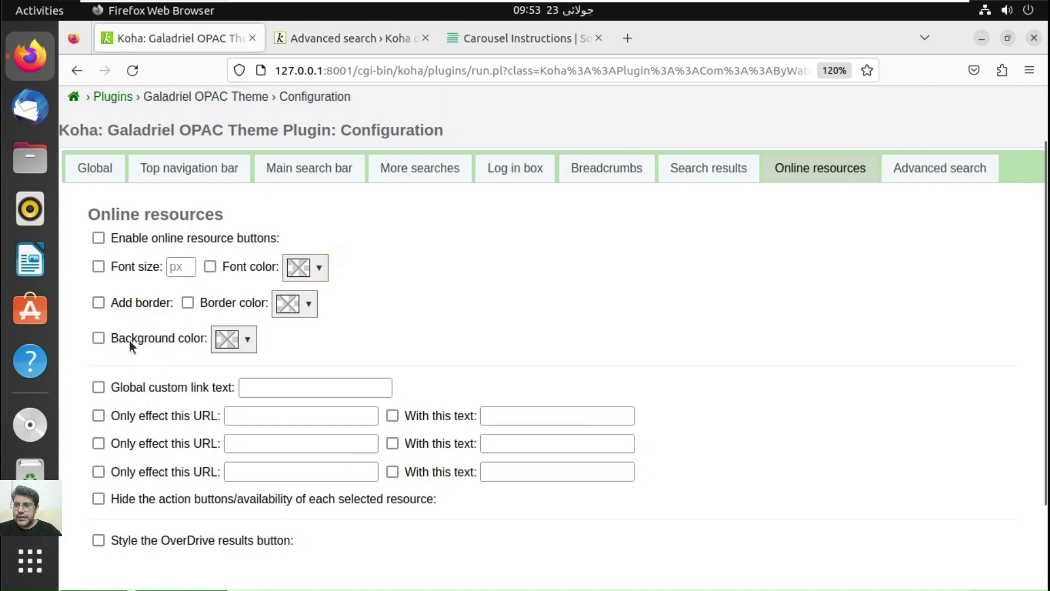
{"action": "left_click", "coordinate": [928, 176]}
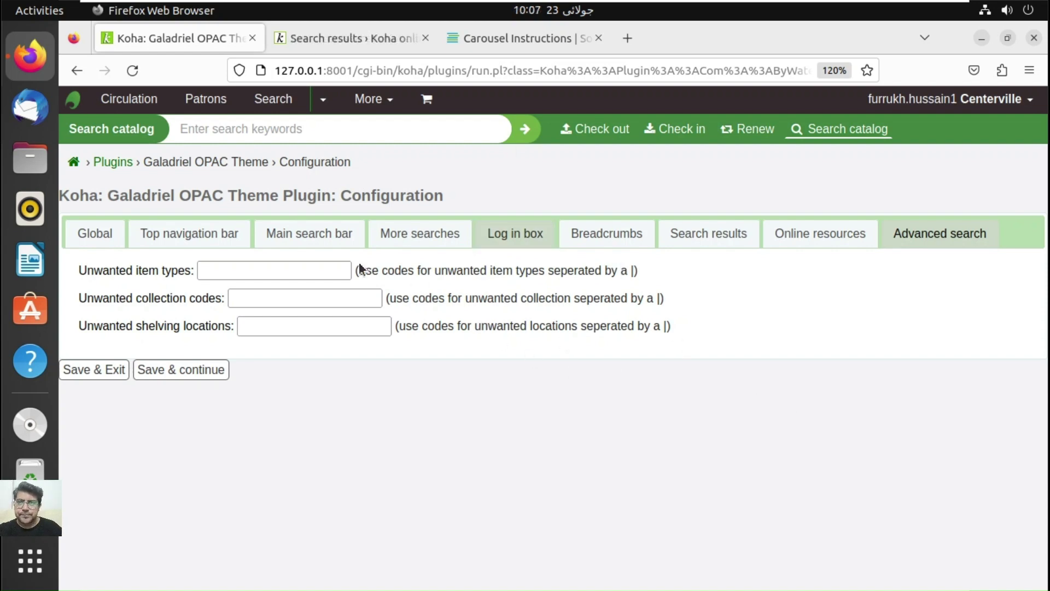
{"action": "left_click", "coordinate": [90, 240]}
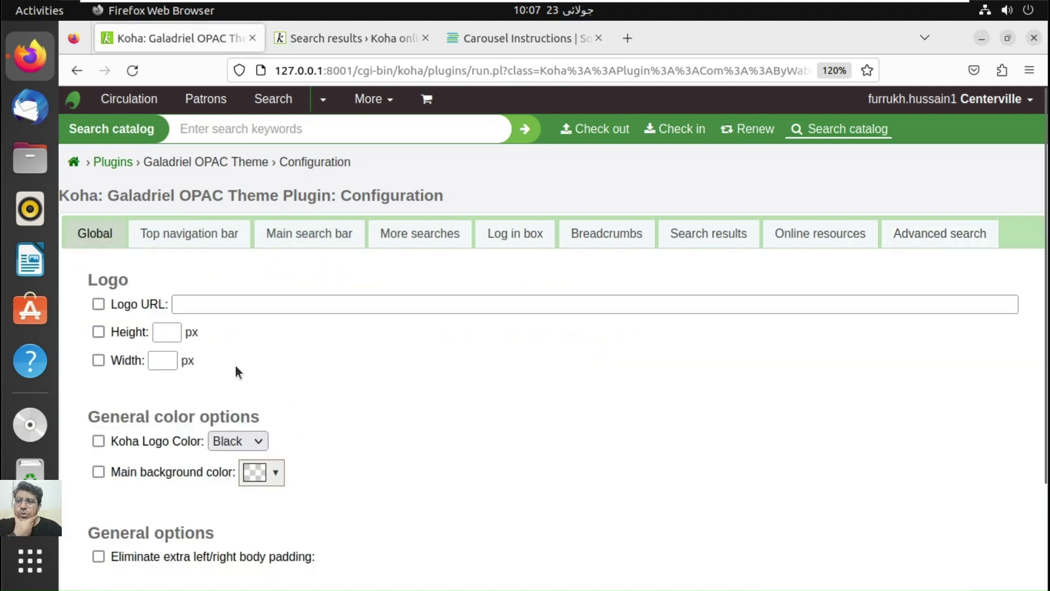
Step: Copy the banner image link from the Google site's raflimts picture page and return to Koha
{"action": "left_click", "coordinate": [627, 39]}
{"action": "type", "text": "sites.google.com/"}
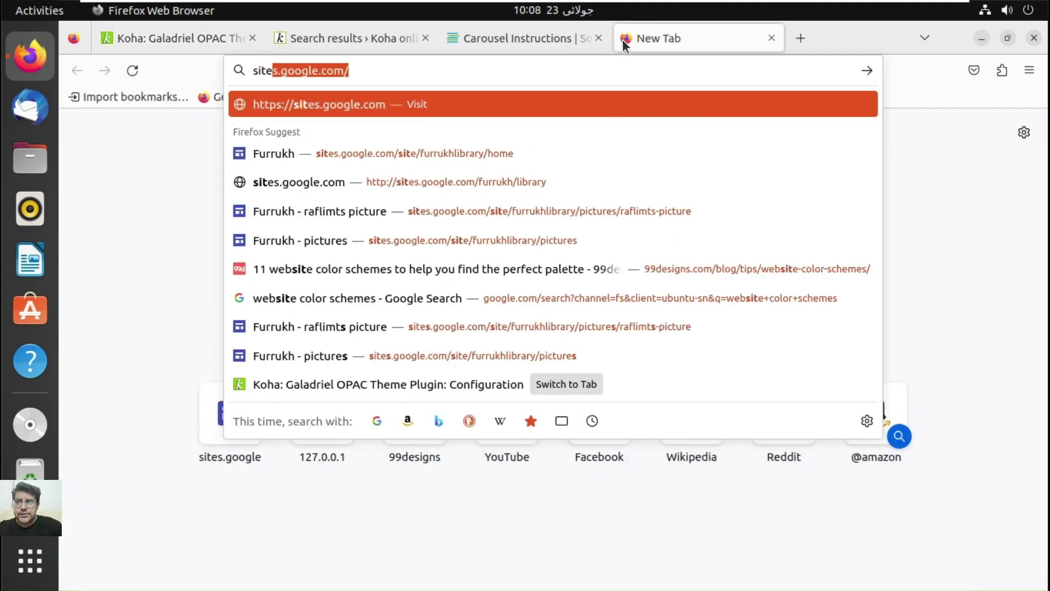
{"action": "left_click", "coordinate": [468, 331]}
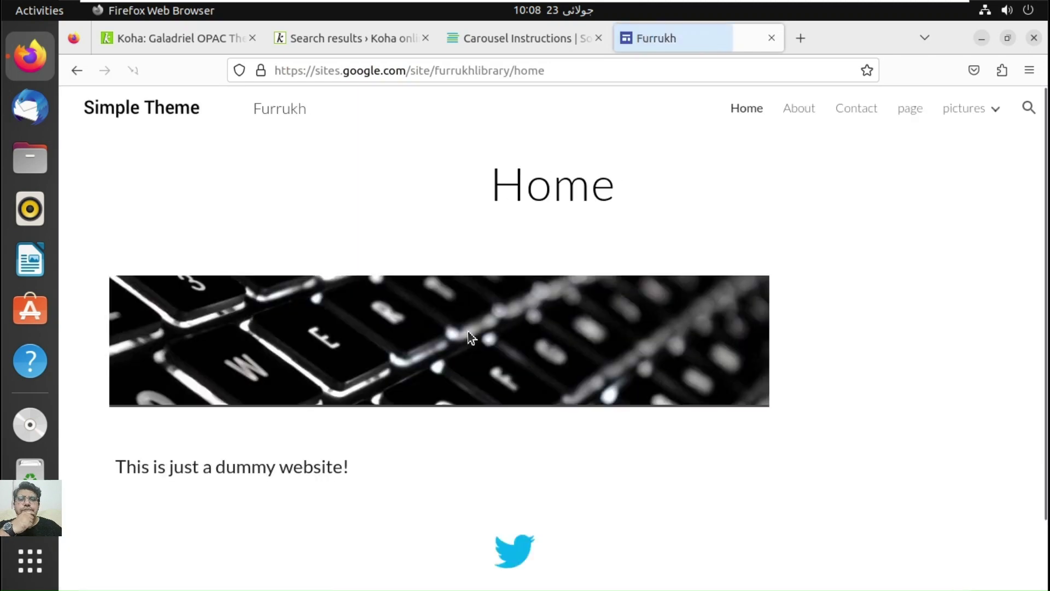
{"action": "left_click", "coordinate": [995, 108]}
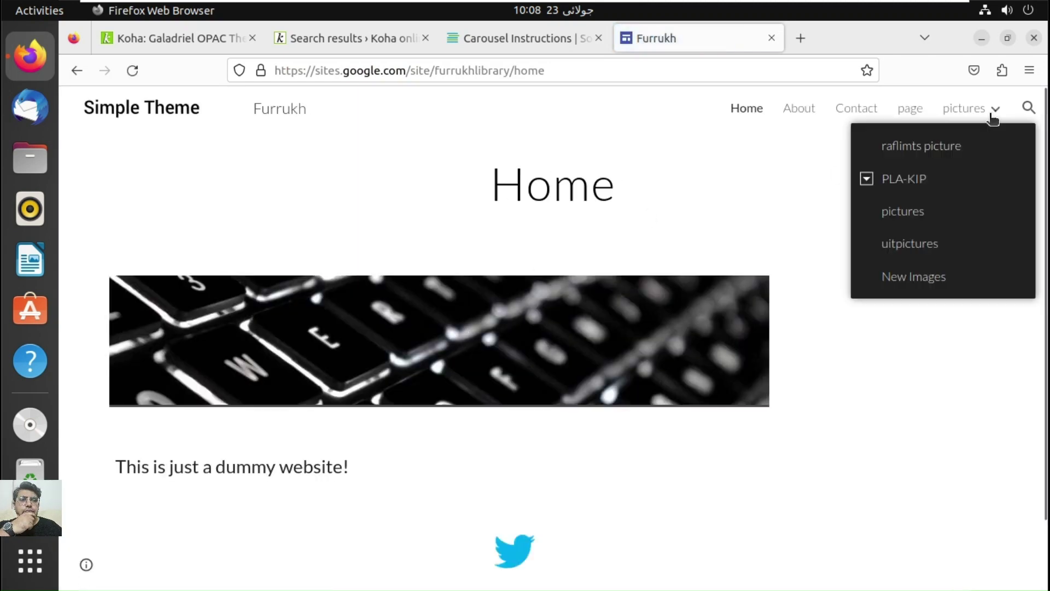
{"action": "left_click", "coordinate": [952, 147]}
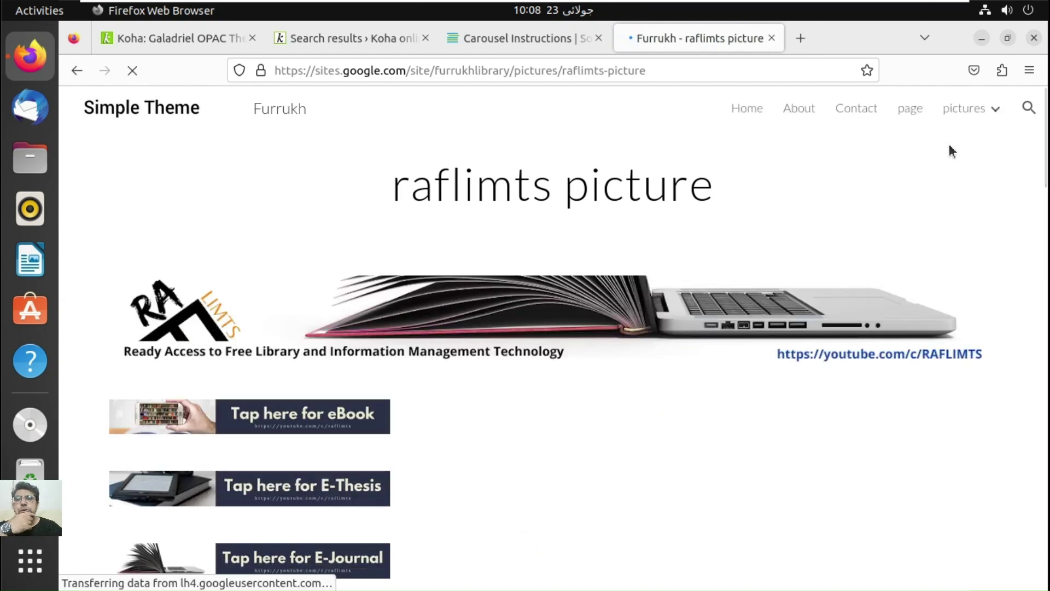
{"action": "right_click", "coordinate": [822, 313]}
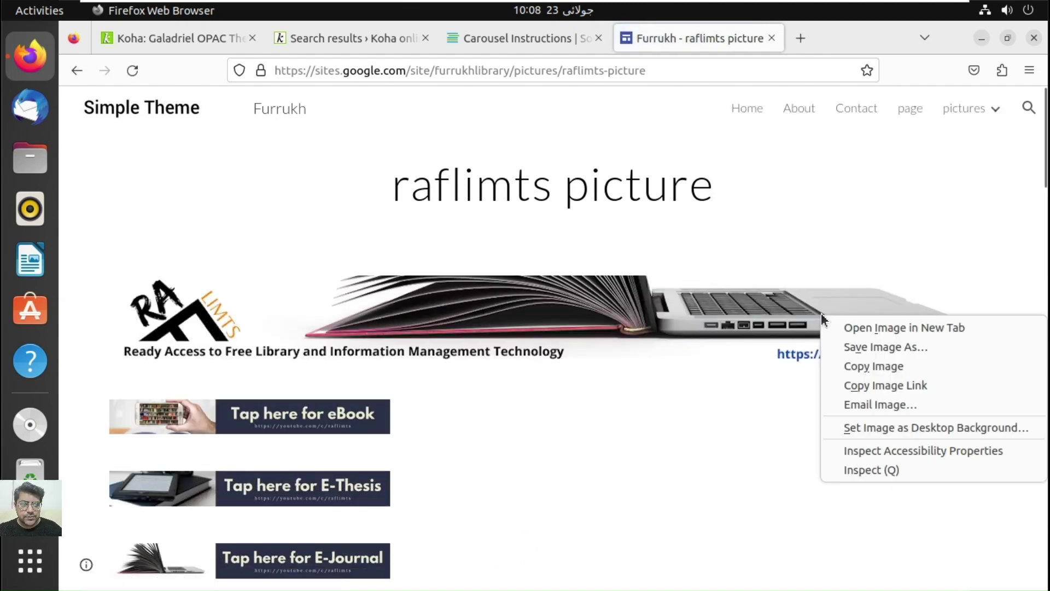
{"action": "left_click", "coordinate": [888, 385]}
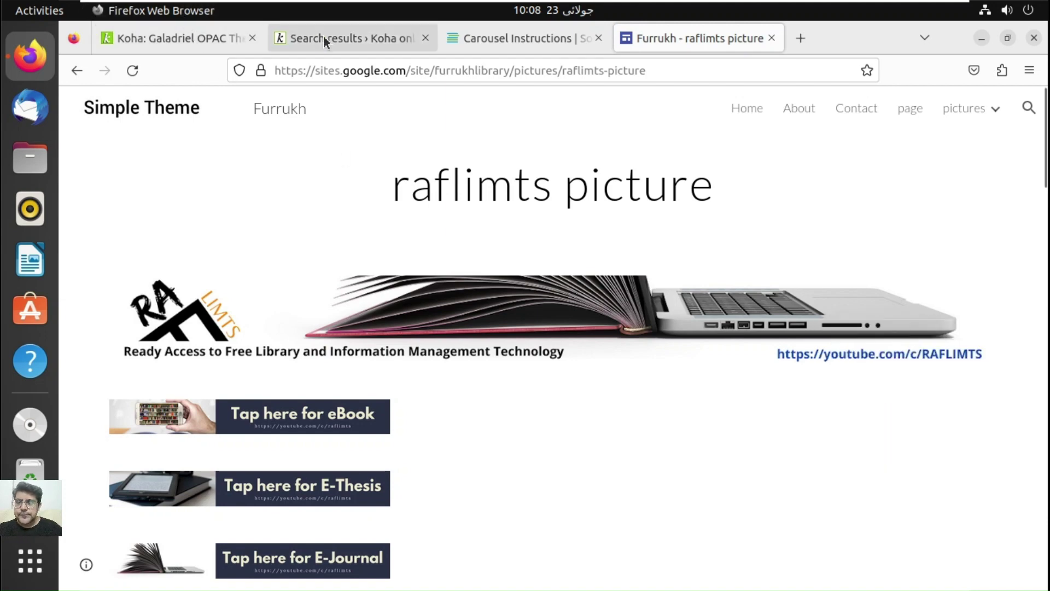
{"action": "left_click", "coordinate": [230, 39]}
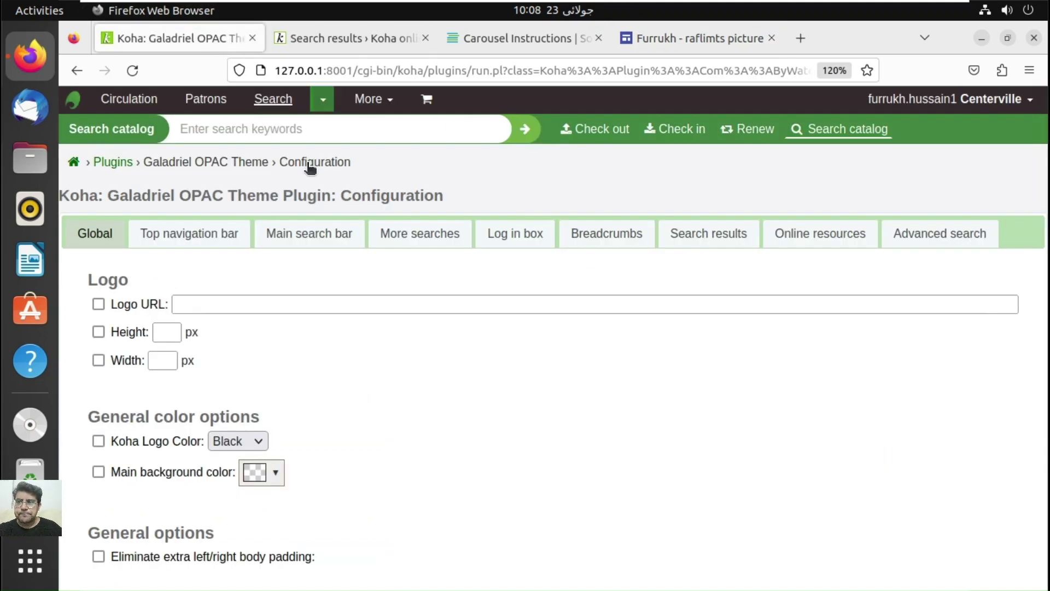
Step: Set the logo URL to the copied banner link, height 250 and width 1180, and enable all three
{"action": "left_click", "coordinate": [208, 303]}
{"action": "key", "text": "ctrl+v"}
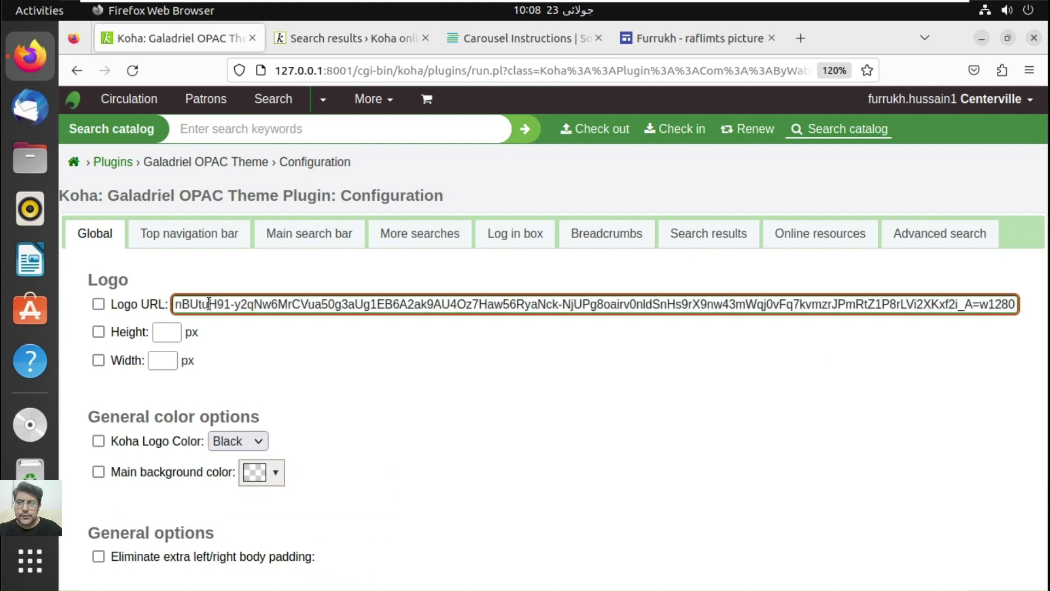
{"action": "left_click", "coordinate": [166, 333]}
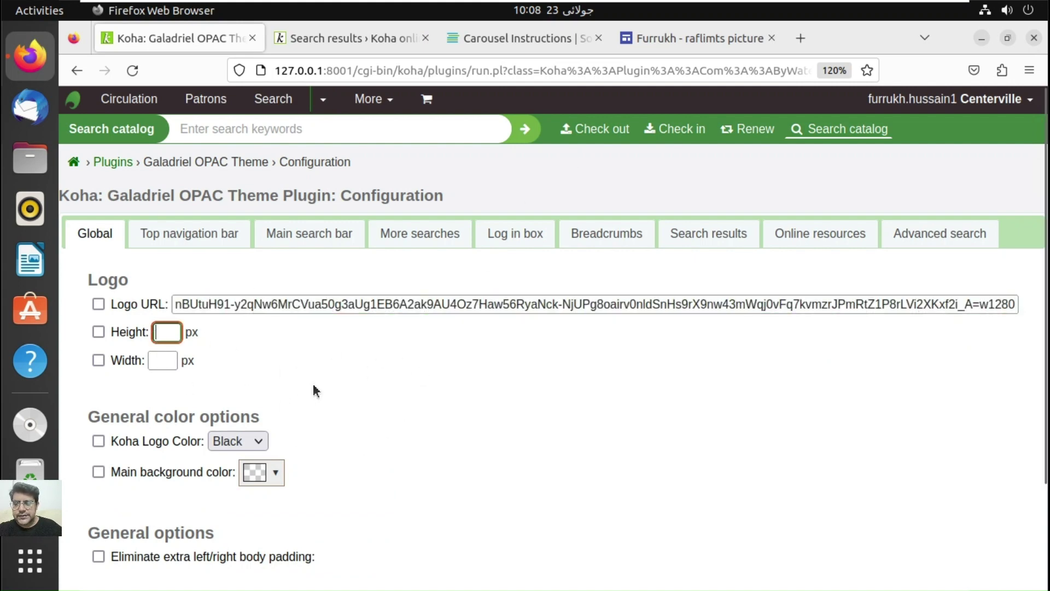
{"action": "type", "text": "250"}
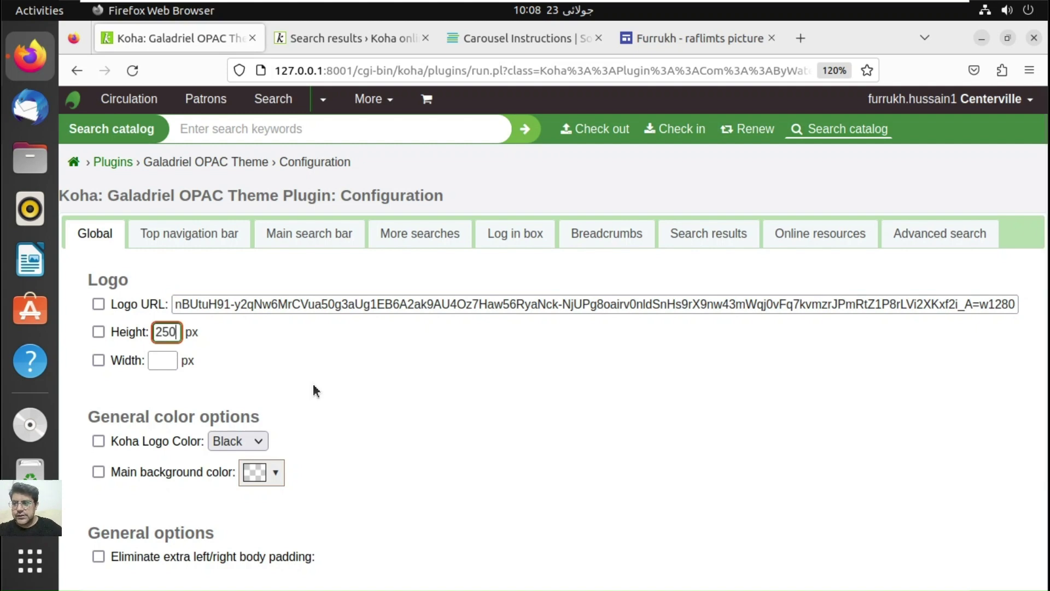
{"action": "left_click", "coordinate": [169, 362]}
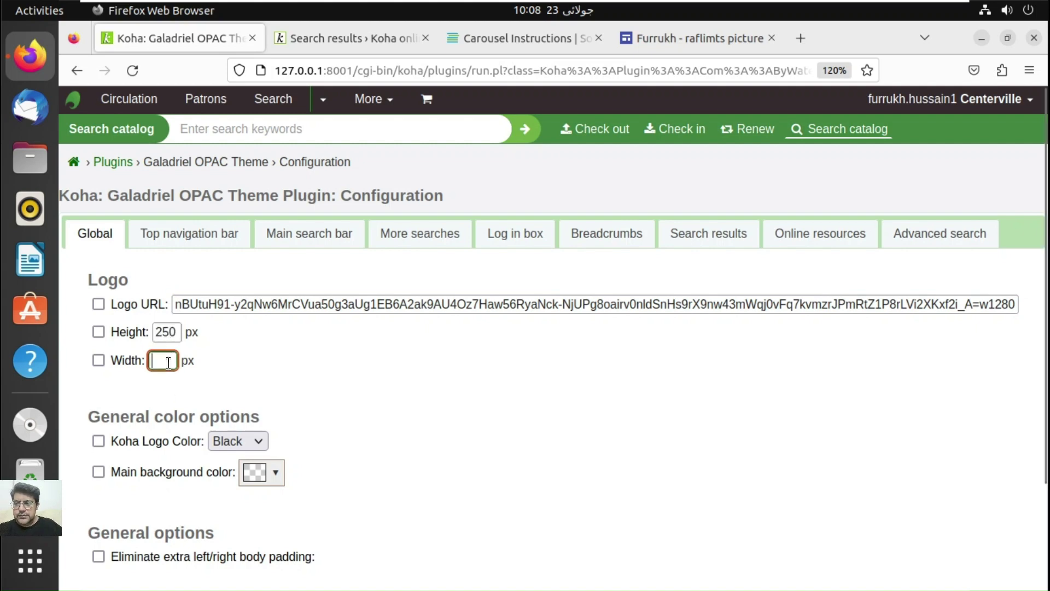
{"action": "type", "text": "118"}
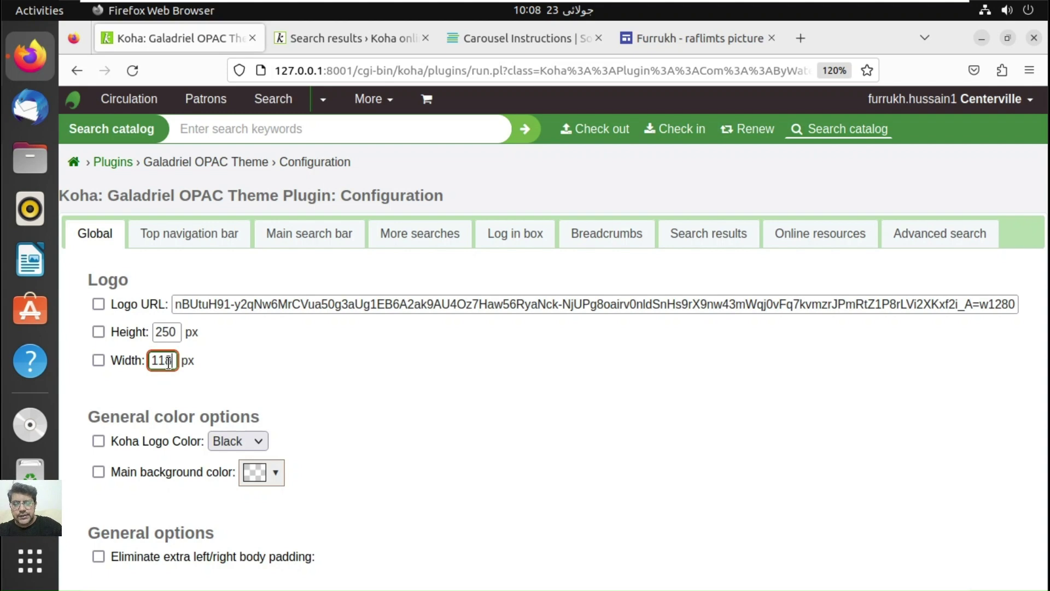
{"action": "type", "text": "0"}
{"action": "left_click", "coordinate": [99, 305]}
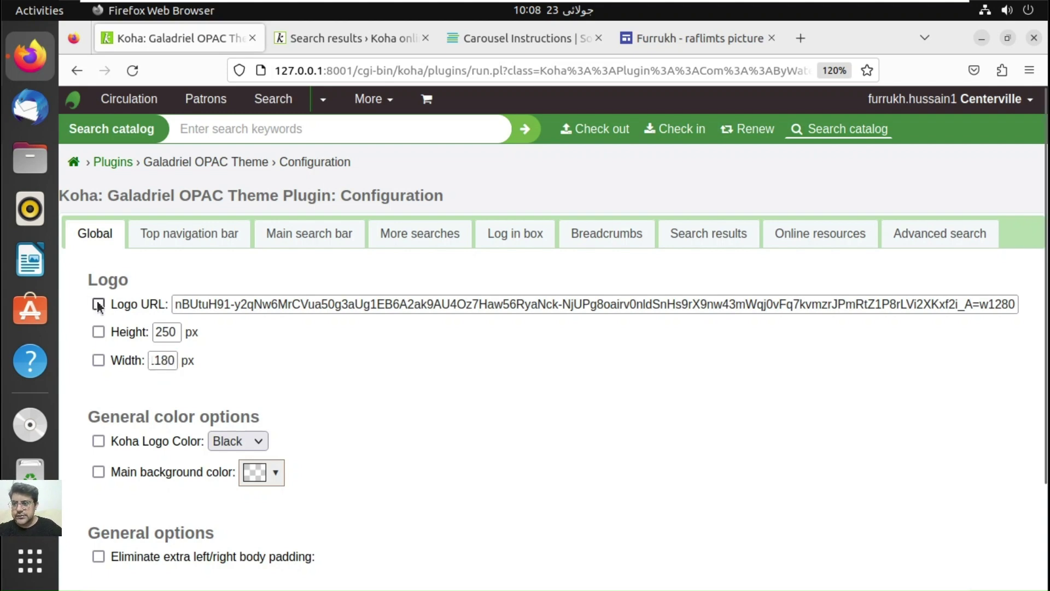
{"action": "left_click", "coordinate": [99, 333]}
{"action": "left_click", "coordinate": [99, 360]}
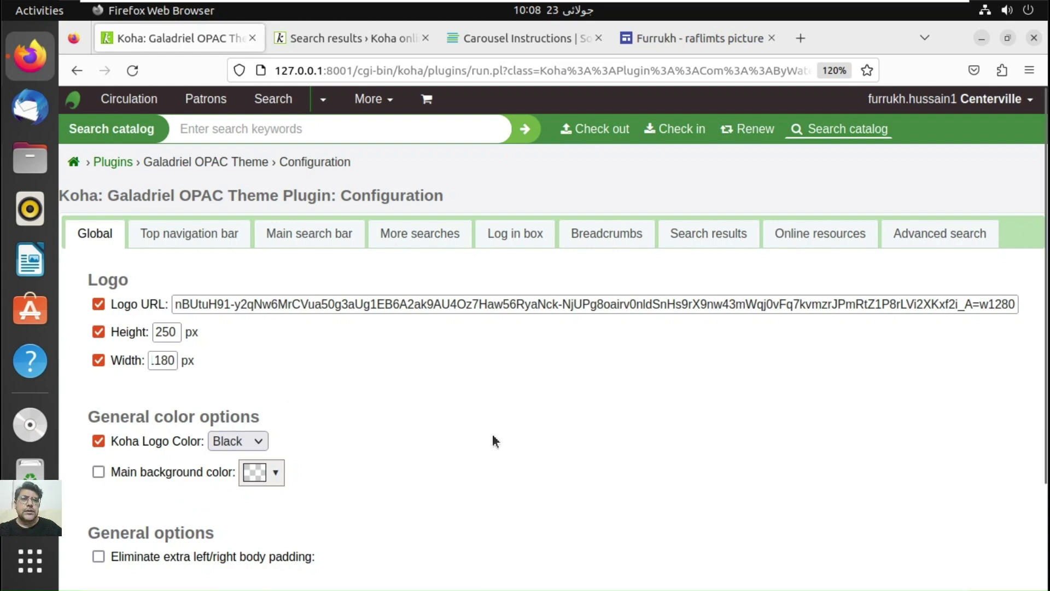
Step: Search the web for website color schemes in a new tab
{"action": "left_click", "coordinate": [802, 39]}
{"action": "type", "text": "web"}
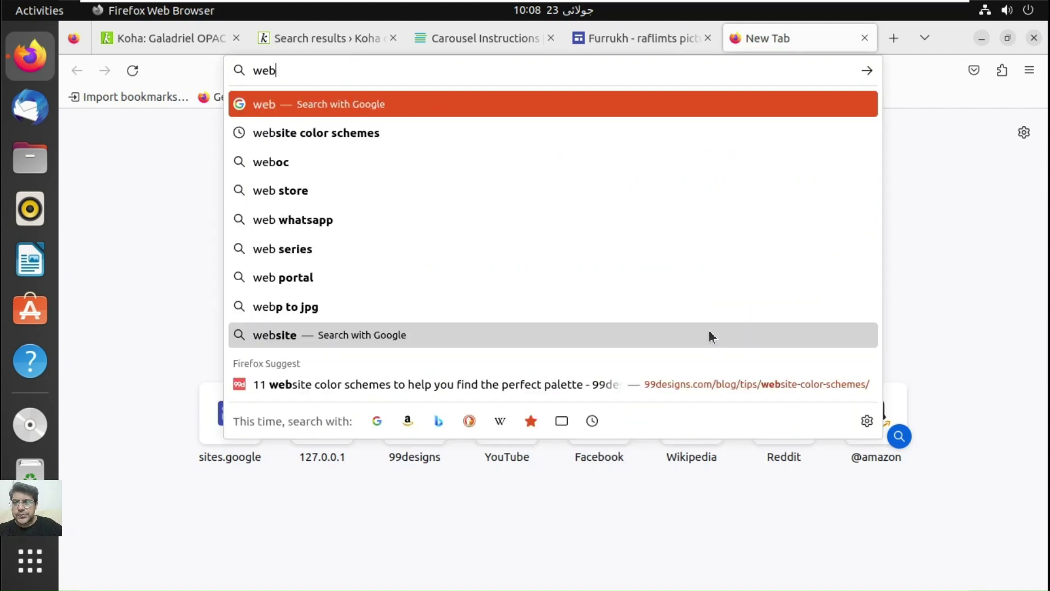
{"action": "key", "text": "Down"}
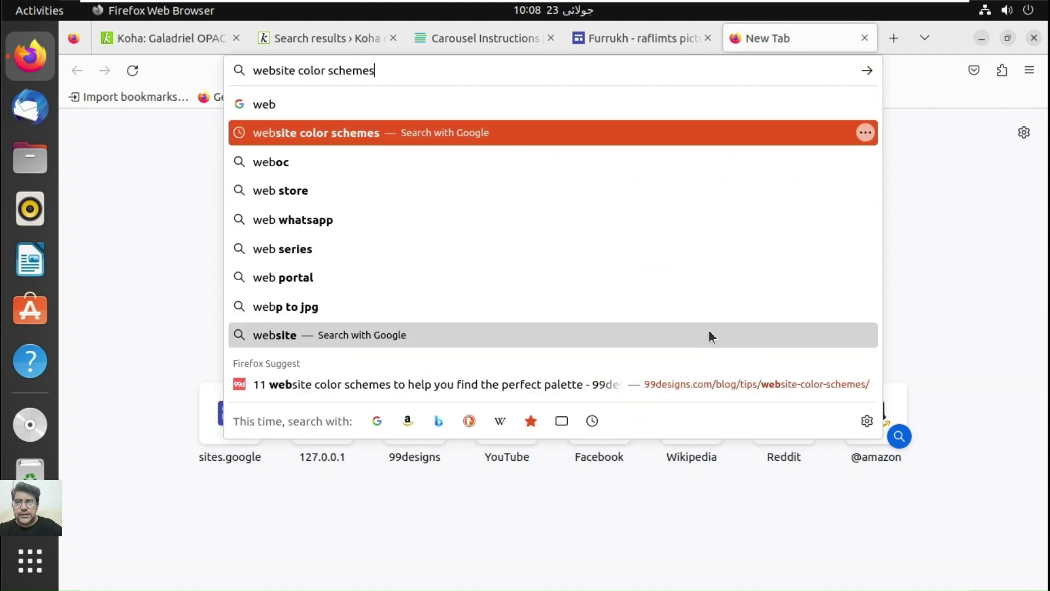
{"action": "key", "text": "Return"}
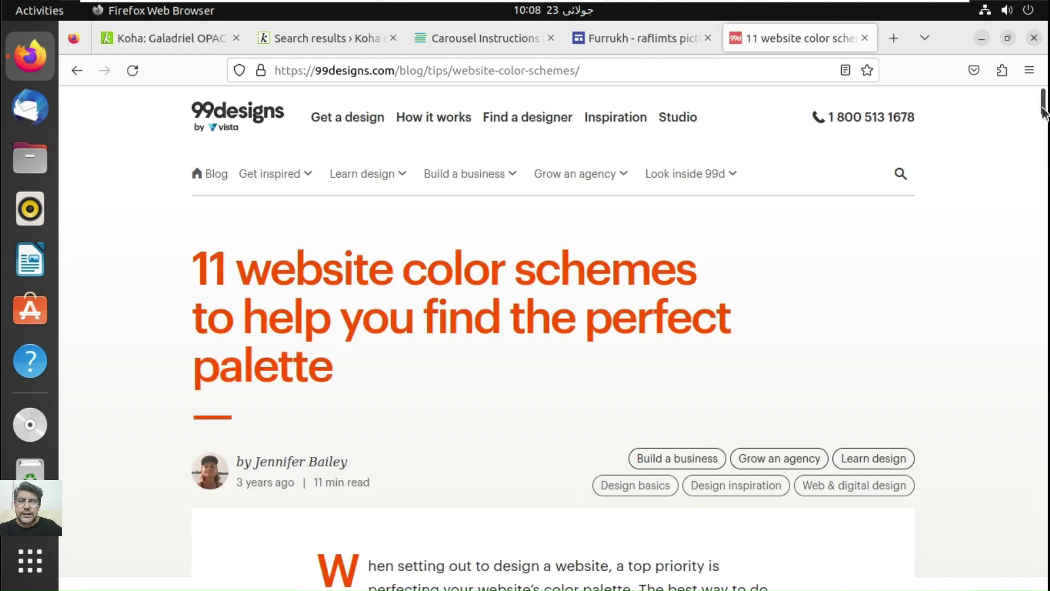
Step: Browse the 99designs website colour schemes article, then go back to the Koha theme tab
{"action": "scroll", "coordinate": [1042, 115], "scroll_direction": "down", "scroll_amount": 5}
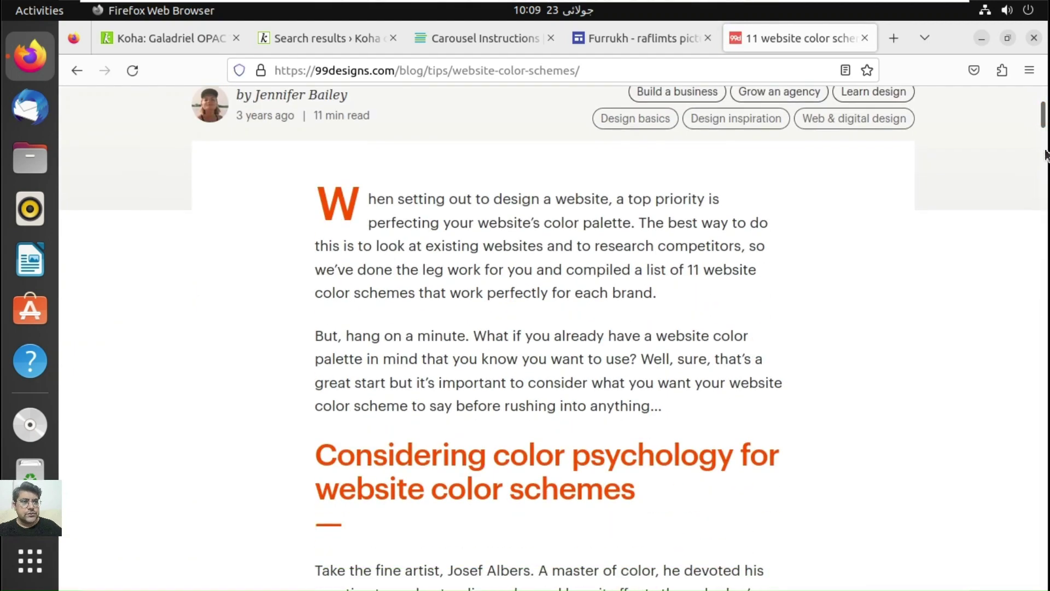
{"action": "scroll", "coordinate": [1046, 164], "scroll_direction": "down", "scroll_amount": 5}
{"action": "scroll", "coordinate": [1045, 218], "scroll_direction": "down", "scroll_amount": 10}
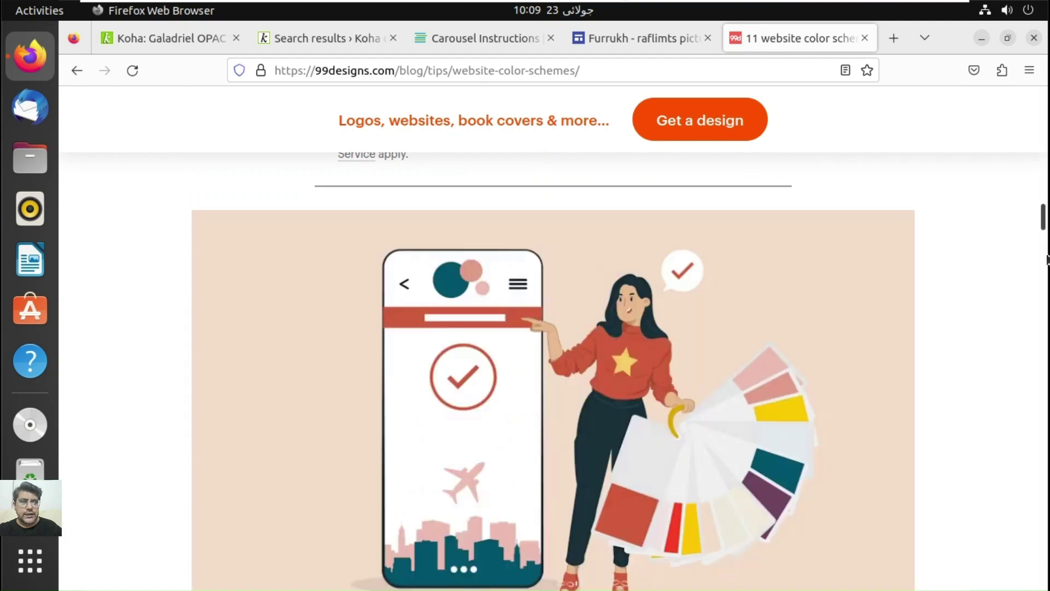
{"action": "scroll", "coordinate": [1048, 274], "scroll_direction": "down", "scroll_amount": 10}
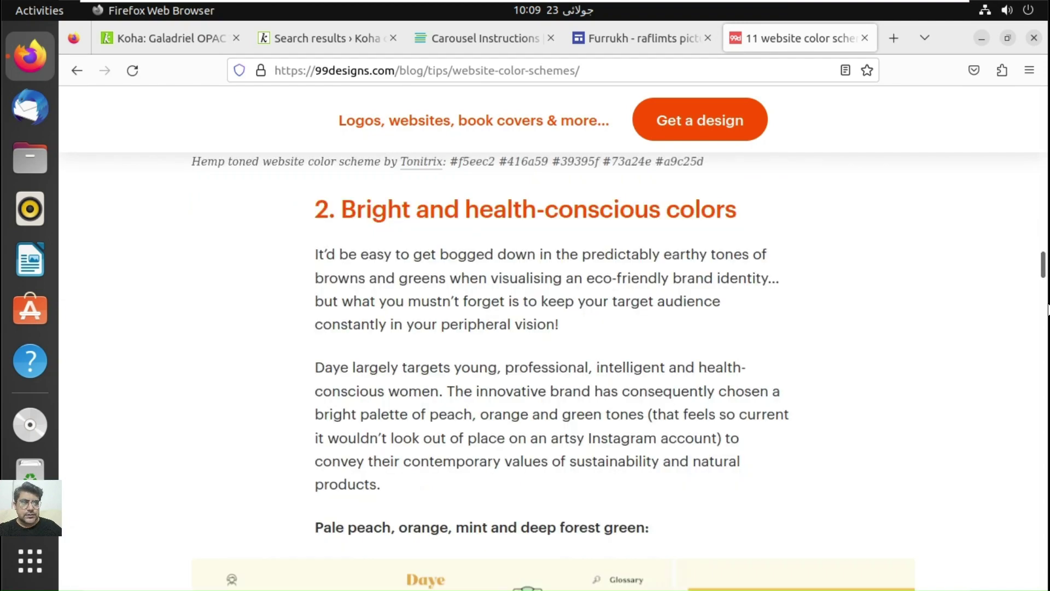
{"action": "scroll", "coordinate": [1048, 309], "scroll_direction": "down", "scroll_amount": 15}
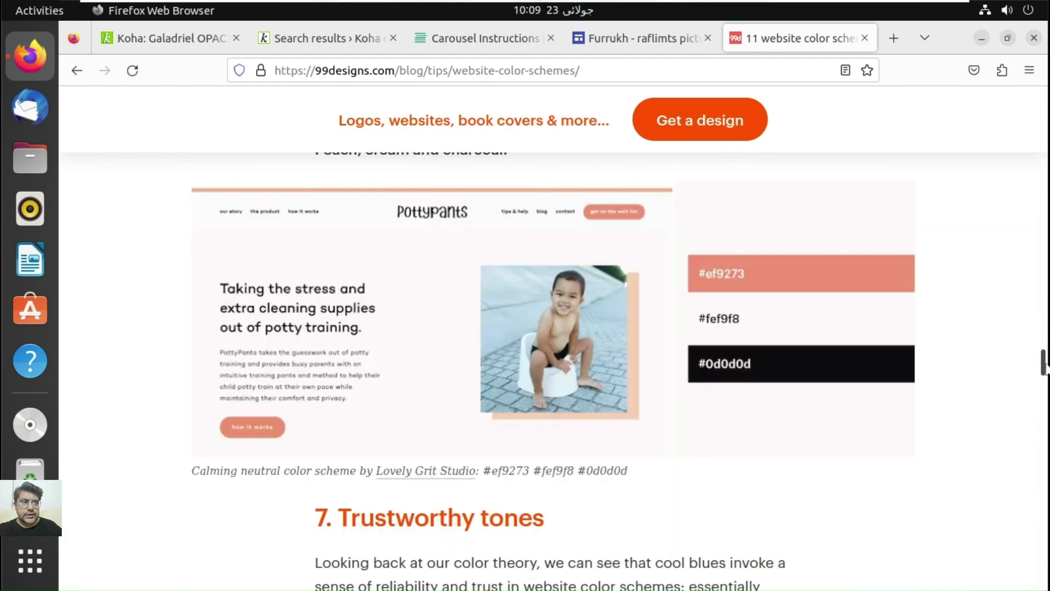
{"action": "scroll", "coordinate": [1046, 407], "scroll_direction": "down", "scroll_amount": 10}
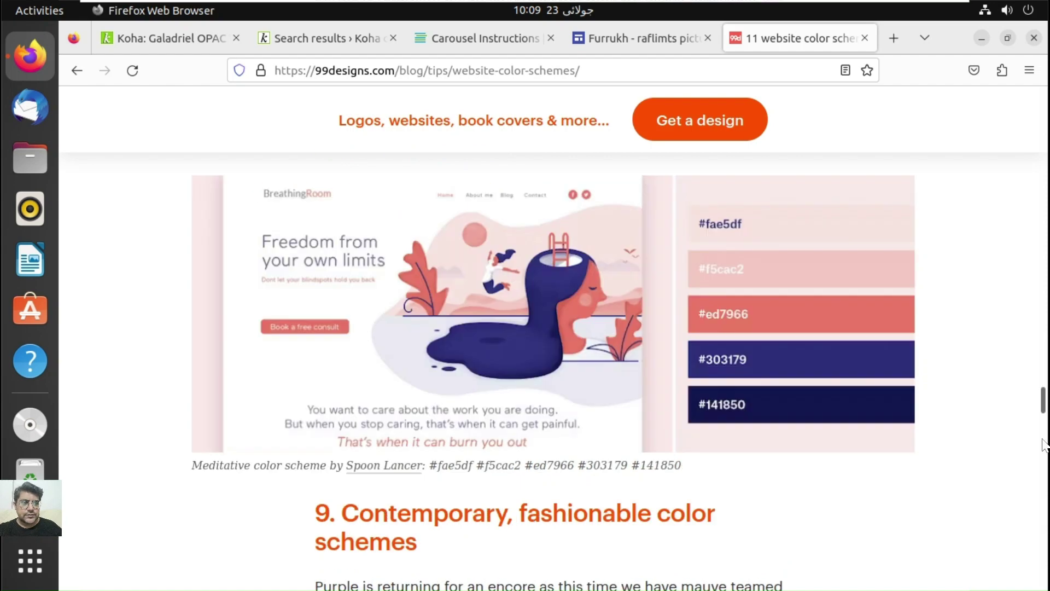
{"action": "scroll", "coordinate": [1045, 444], "scroll_direction": "down", "scroll_amount": 10}
{"action": "scroll", "coordinate": [1043, 487], "scroll_direction": "down", "scroll_amount": 10}
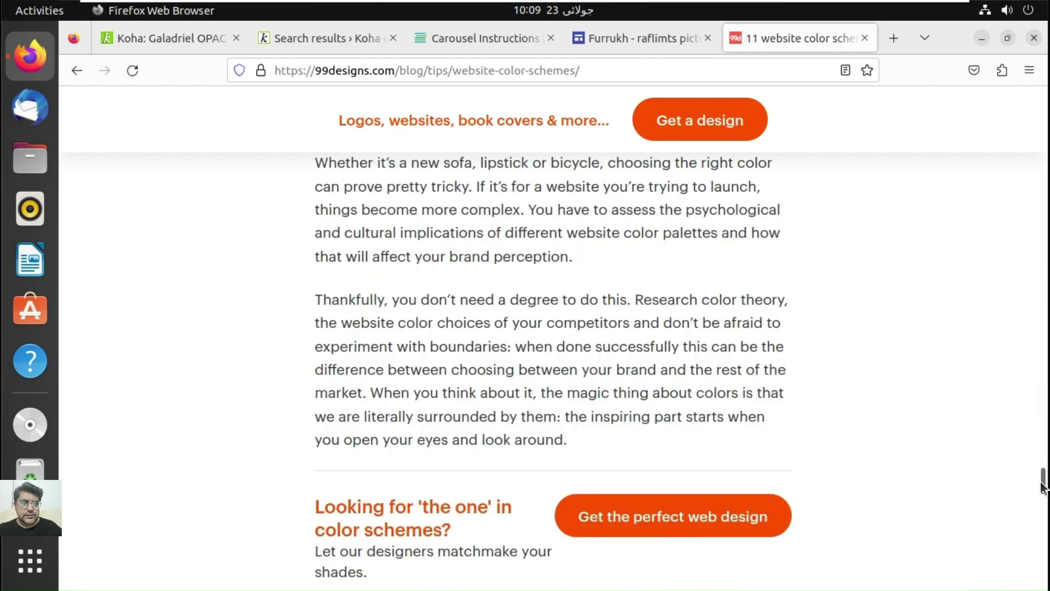
{"action": "scroll", "coordinate": [1045, 451], "scroll_direction": "up", "scroll_amount": 10}
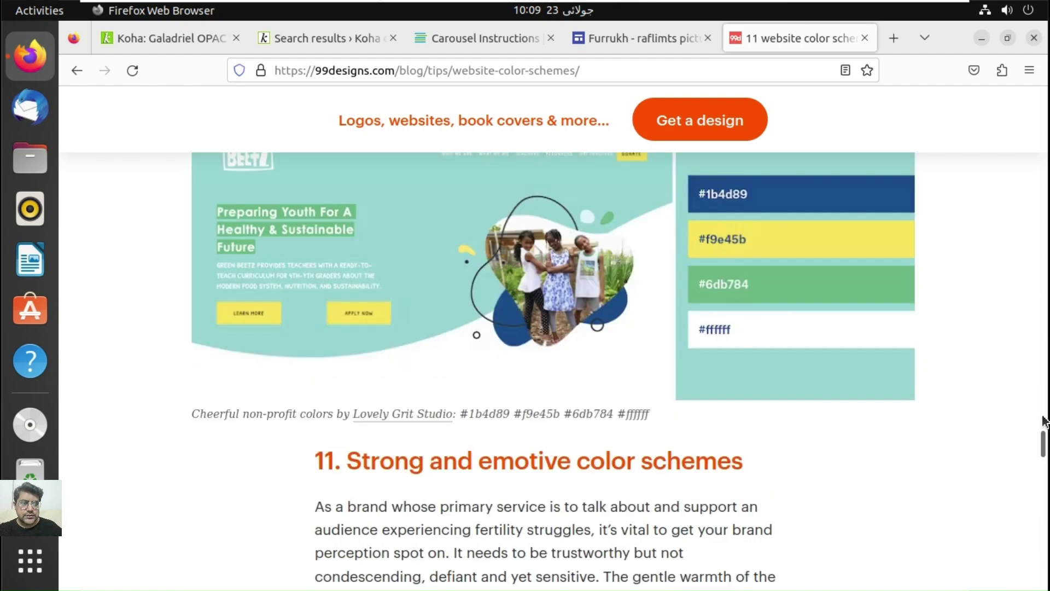
{"action": "scroll", "coordinate": [1045, 421], "scroll_direction": "up", "scroll_amount": 10}
{"action": "scroll", "coordinate": [1044, 390], "scroll_direction": "up", "scroll_amount": 10}
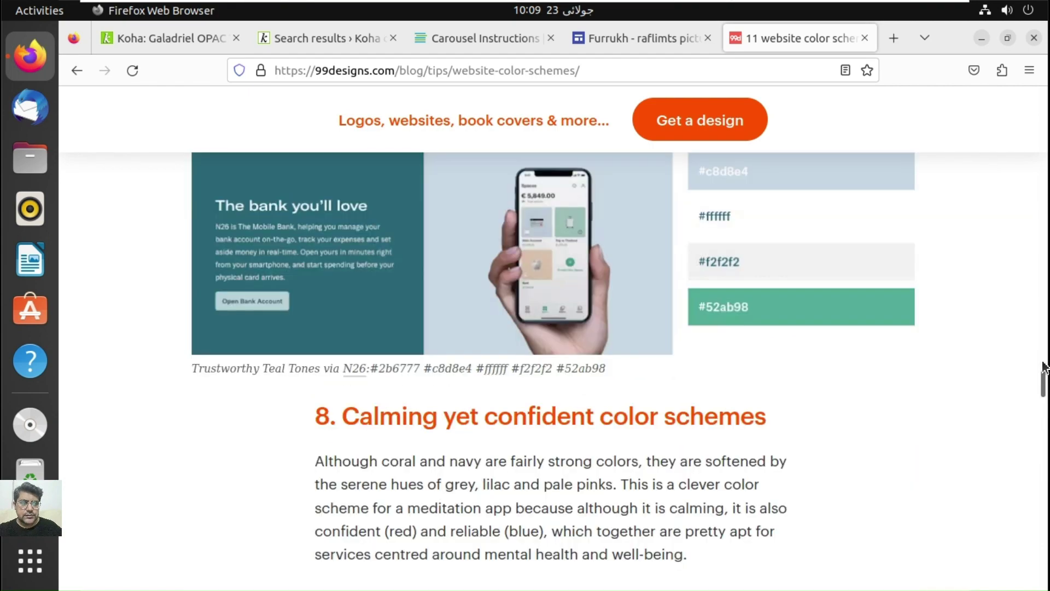
{"action": "left_click_drag", "start_coordinate": [1045, 367], "coordinate": [1044, 279]}
{"action": "left_click", "coordinate": [1044, 316]}
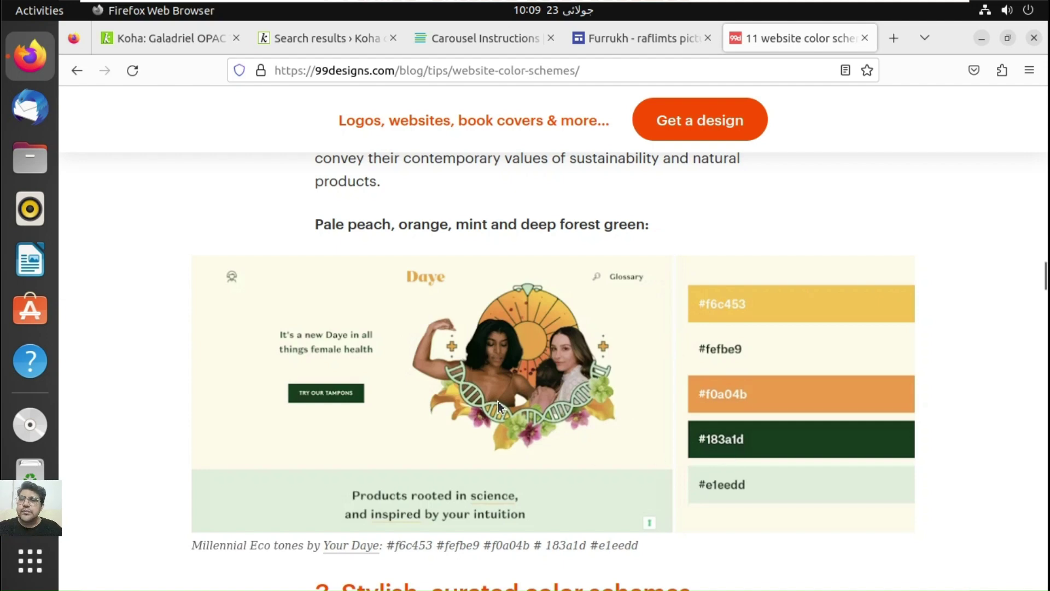
{"action": "left_click", "coordinate": [201, 31]}
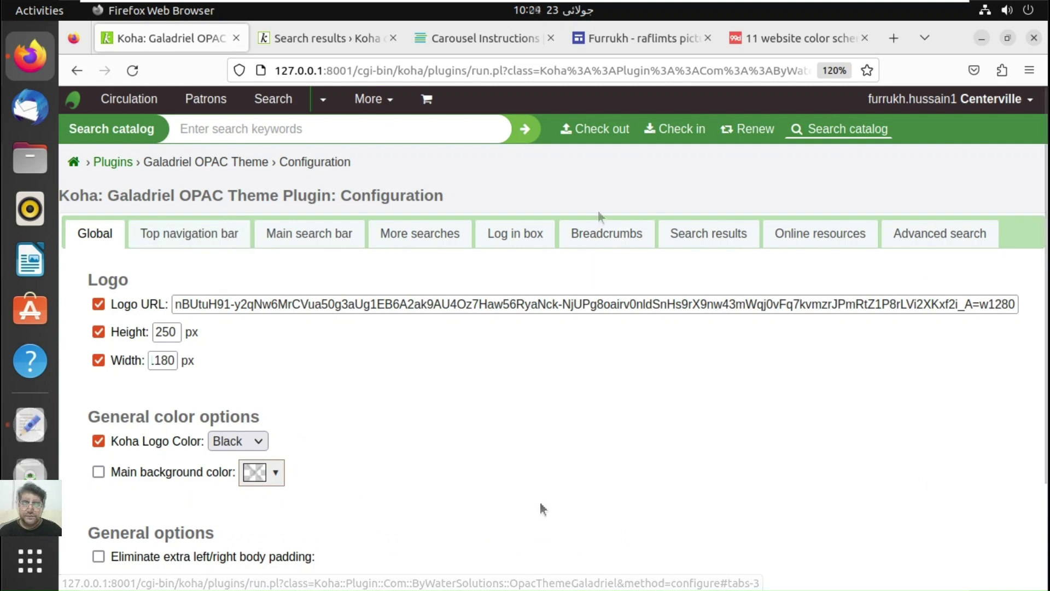
Step: Check the suggested colours notes and the colour scheme article, then return to Koha
{"action": "left_click", "coordinate": [30, 425]}
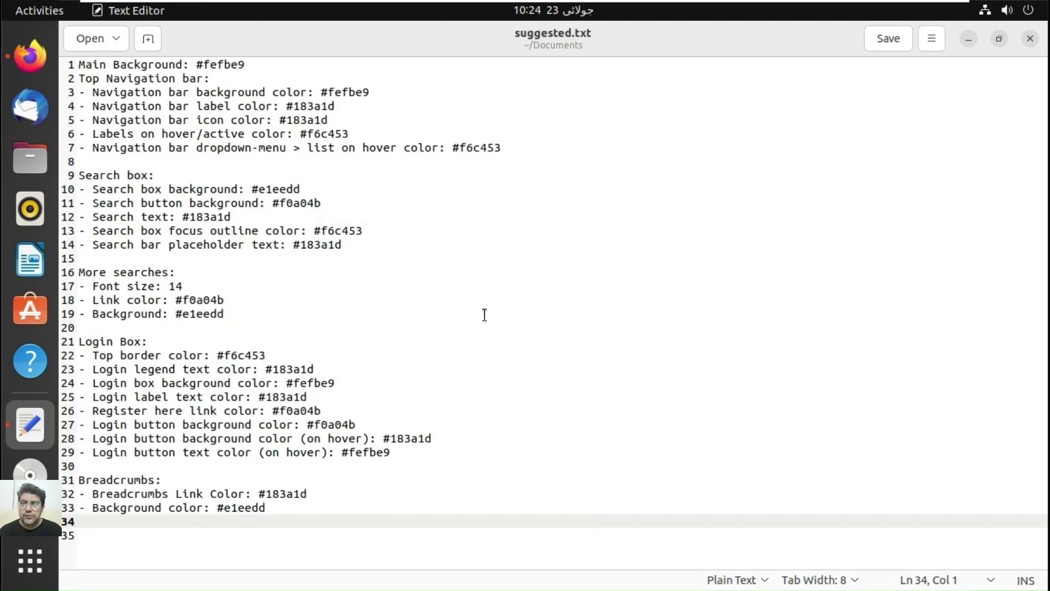
{"action": "left_click", "coordinate": [31, 59]}
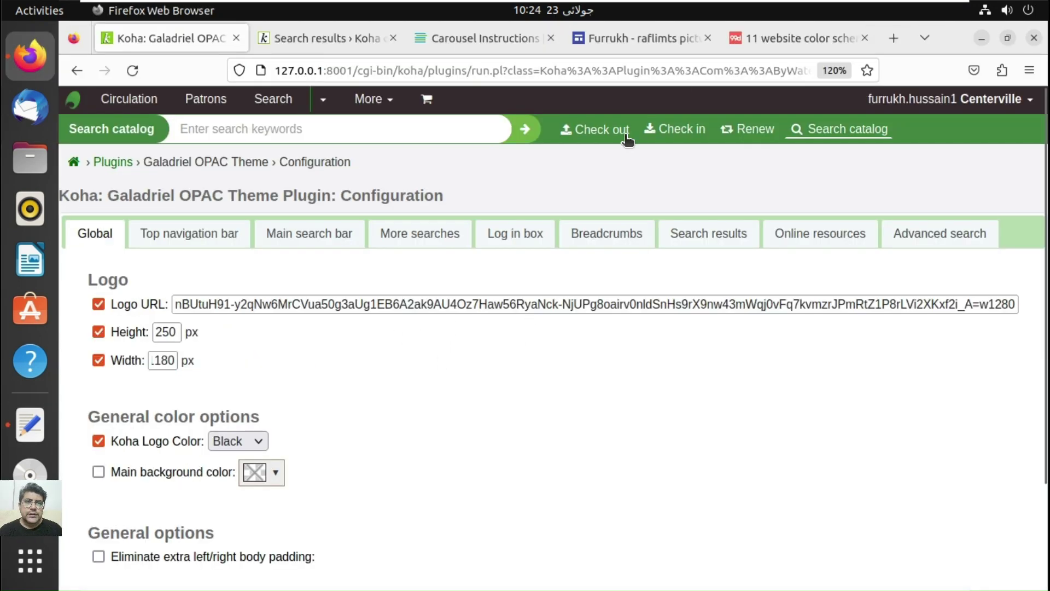
{"action": "left_click", "coordinate": [796, 40]}
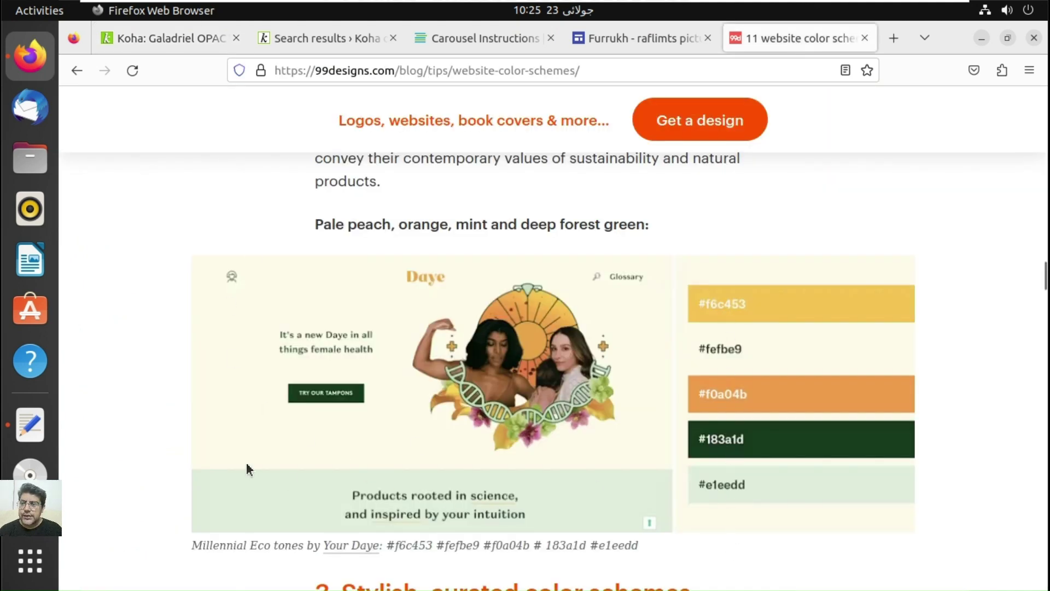
{"action": "left_click", "coordinate": [131, 39]}
Step: Set the main background colour to #fefbe9 from suggested.txt and enable it
{"action": "left_click", "coordinate": [44, 434]}
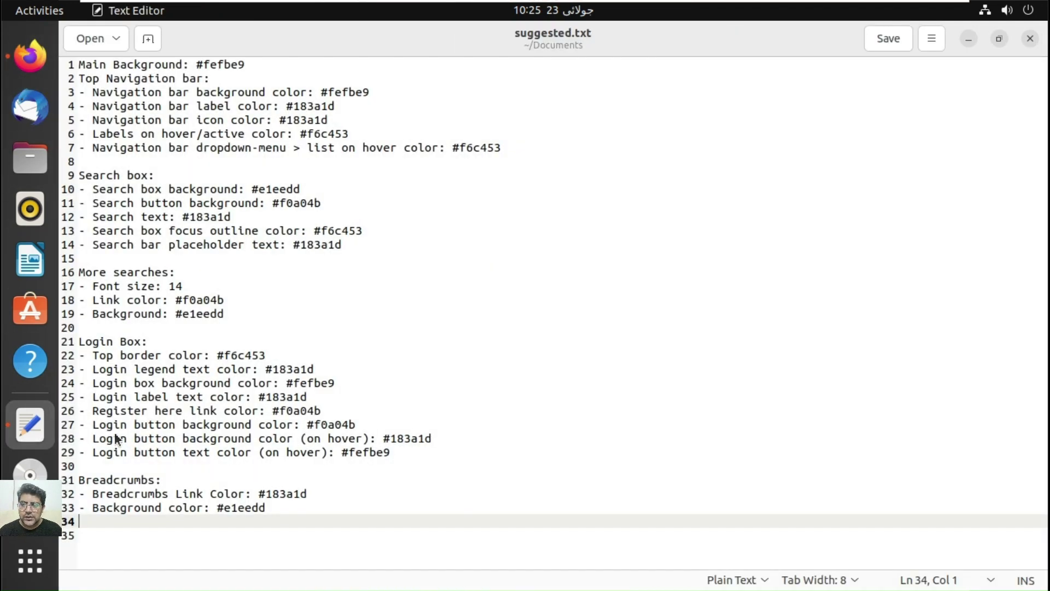
{"action": "left_click_drag", "start_coordinate": [271, 68], "coordinate": [213, 60]}
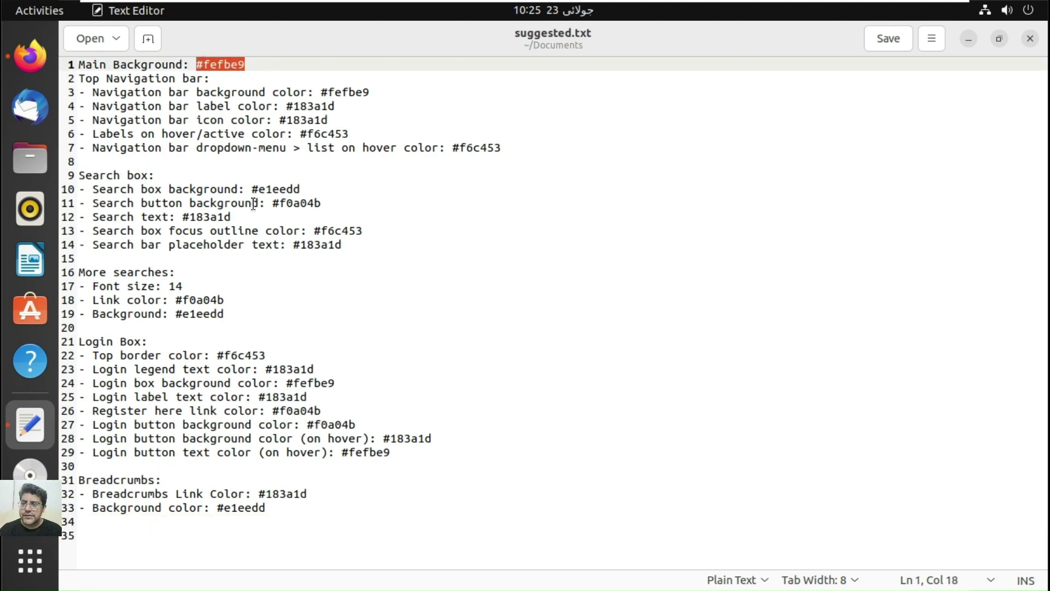
{"action": "left_click", "coordinate": [30, 56]}
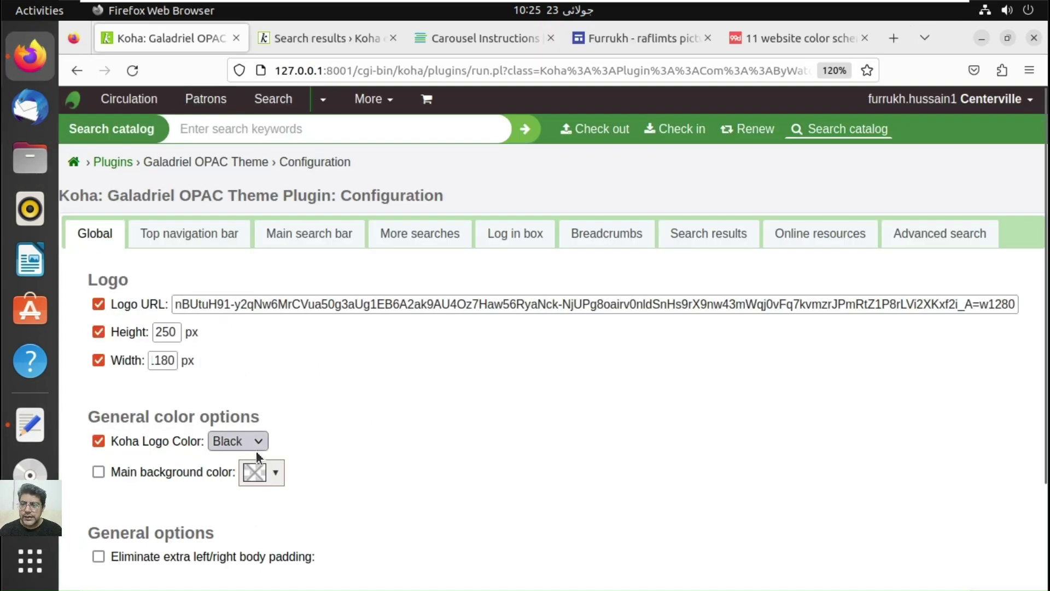
{"action": "left_click", "coordinate": [276, 473]}
{"action": "left_click", "coordinate": [412, 417]}
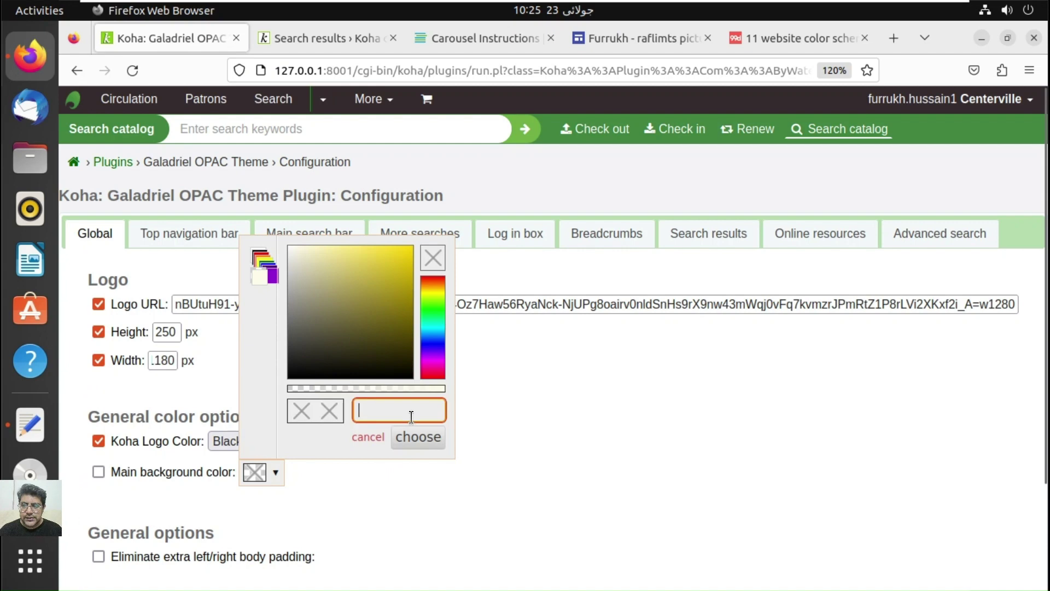
{"action": "type", "text": "#fefbe9"}
{"action": "left_click", "coordinate": [419, 439]}
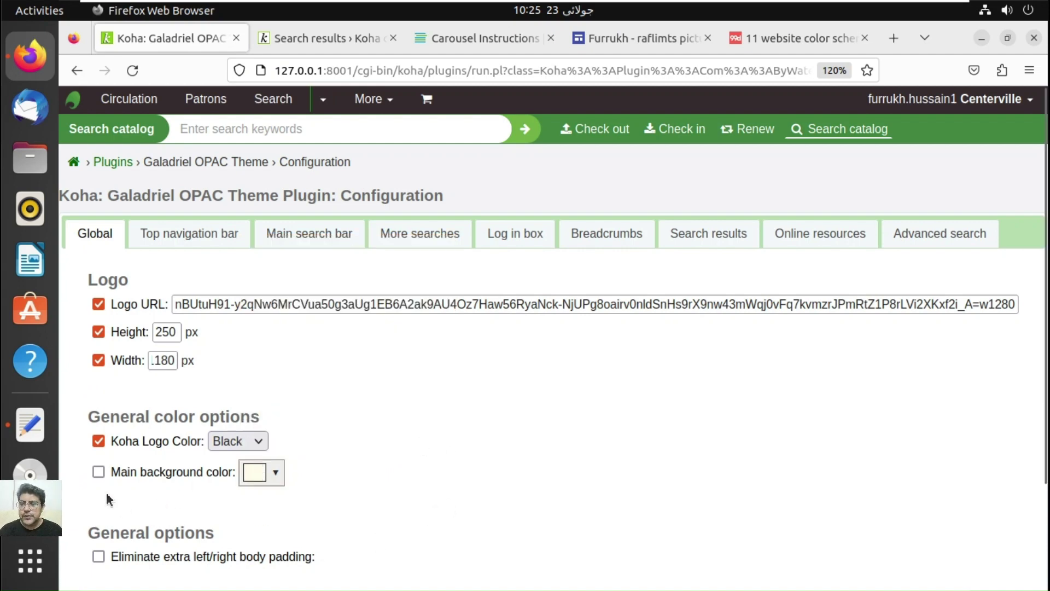
{"action": "left_click", "coordinate": [98, 472]}
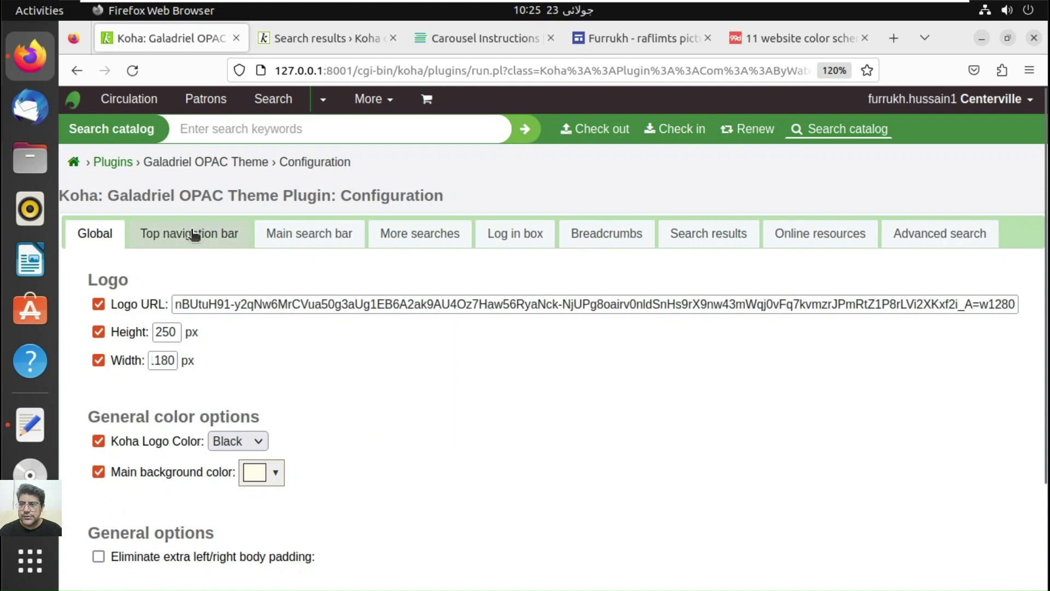
{"action": "left_click", "coordinate": [160, 233]}
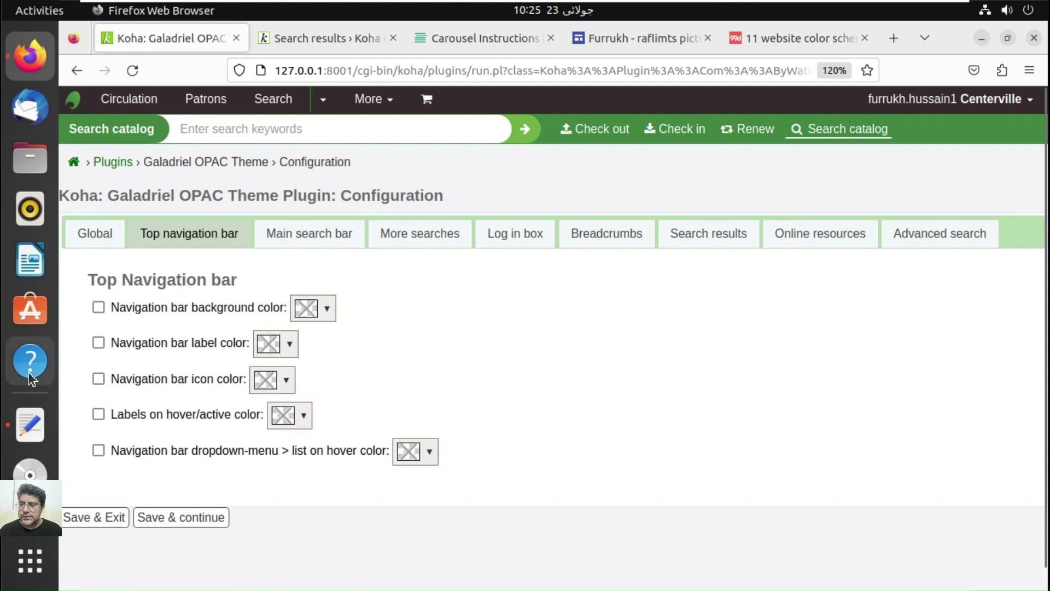
Step: Enable all top navigation bar colour options and set the bar background to #fefbe9
{"action": "left_click", "coordinate": [30, 425]}
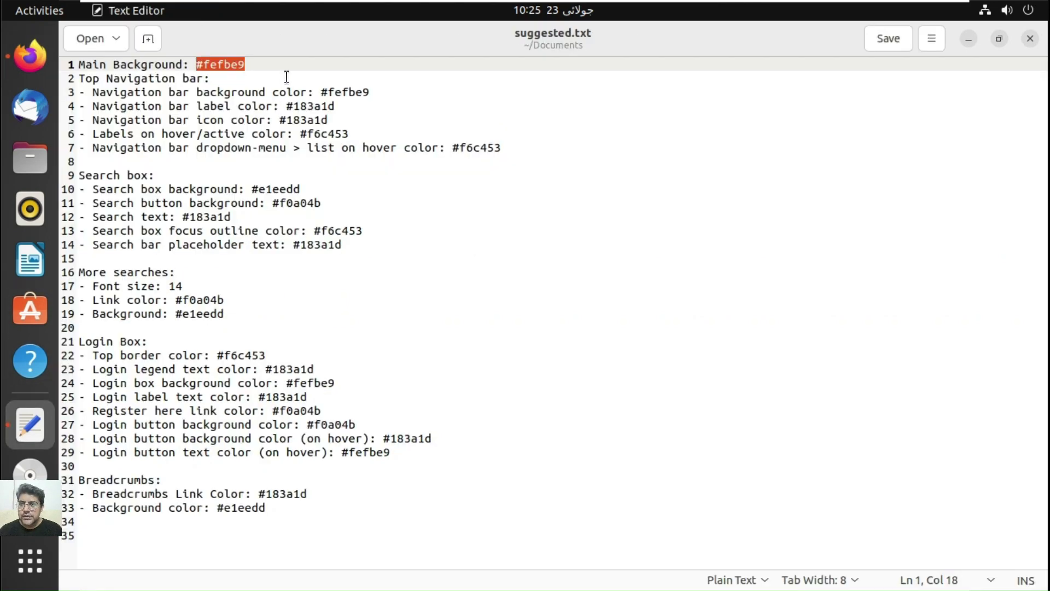
{"action": "left_click", "coordinate": [372, 93]}
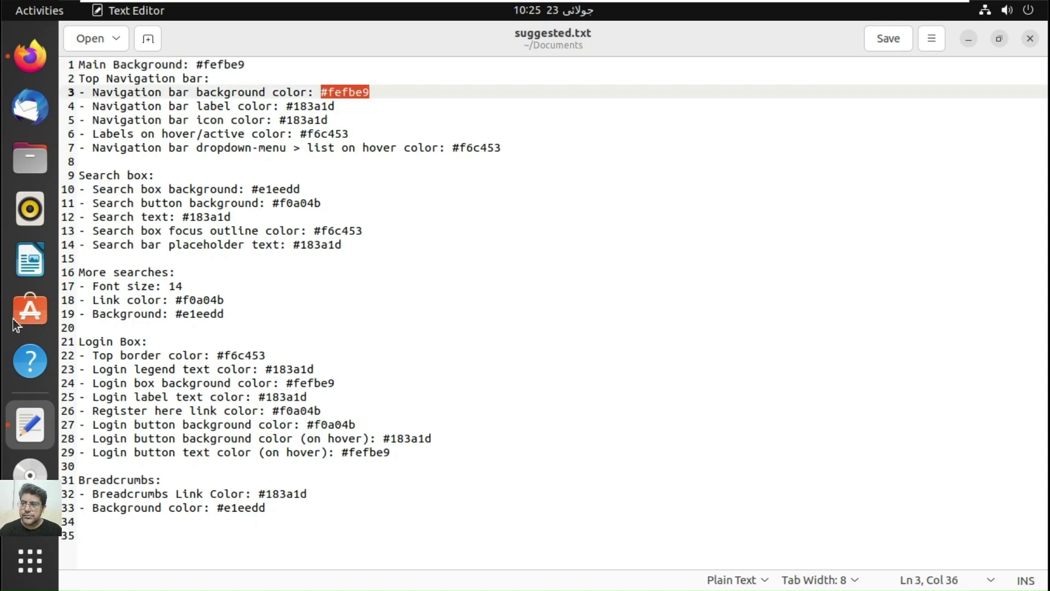
{"action": "left_click", "coordinate": [30, 56]}
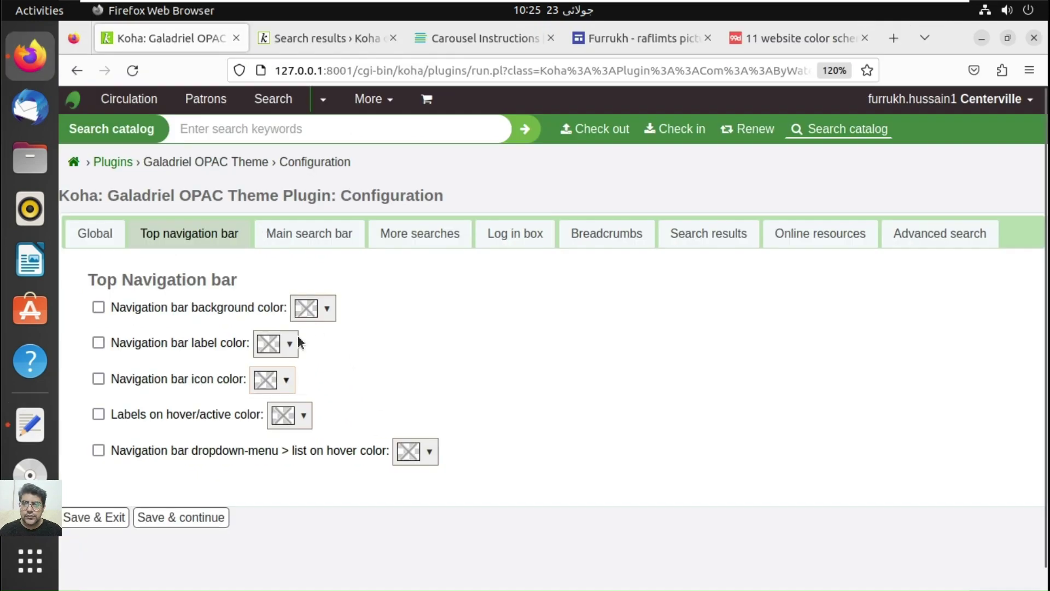
{"action": "left_click", "coordinate": [327, 310]}
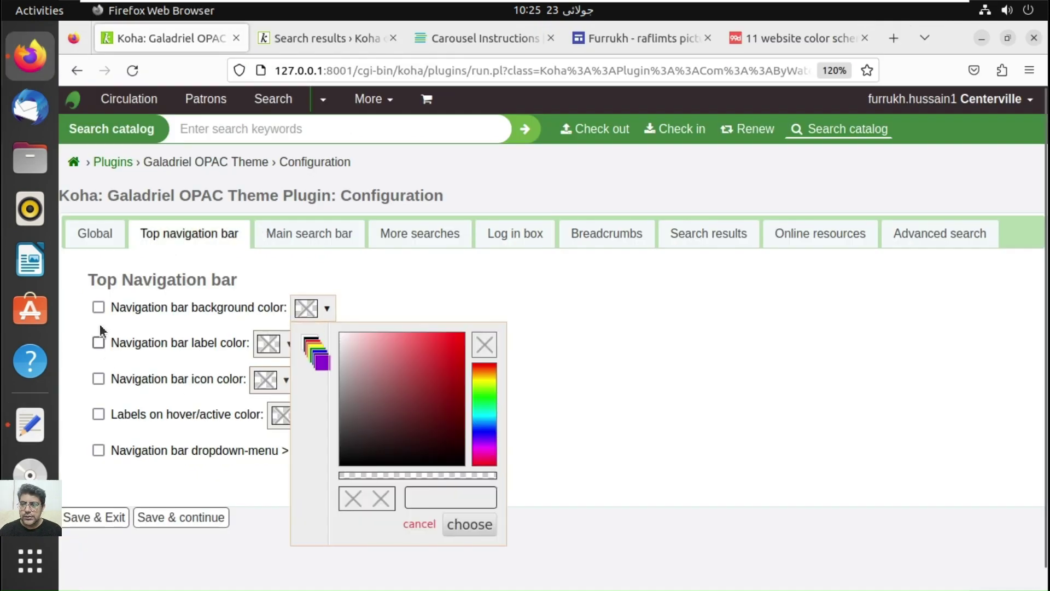
{"action": "left_click", "coordinate": [98, 308]}
{"action": "left_click", "coordinate": [99, 343]}
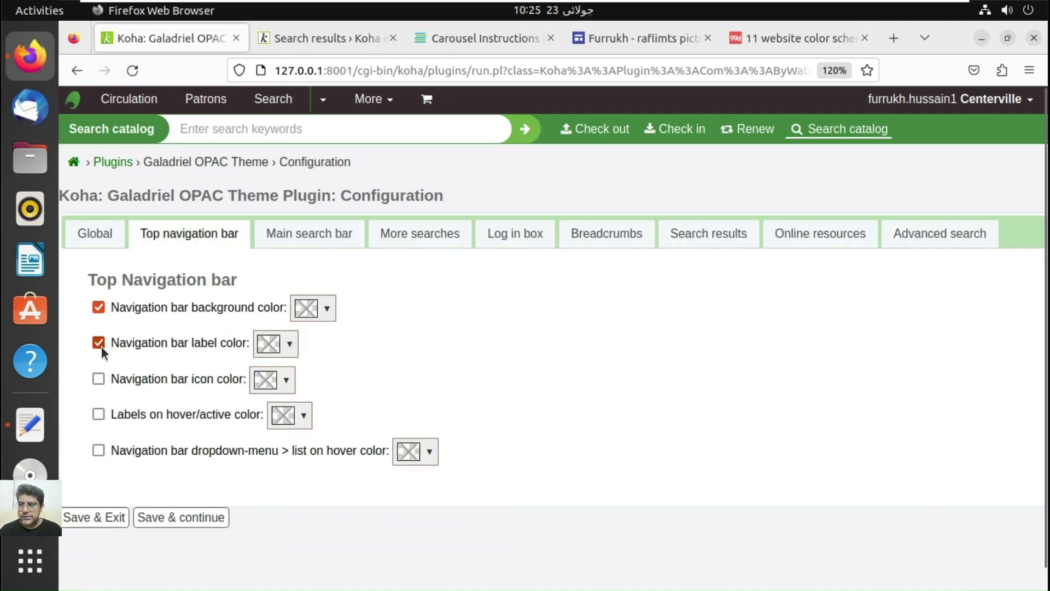
{"action": "left_click", "coordinate": [98, 379]}
{"action": "left_click", "coordinate": [99, 414]}
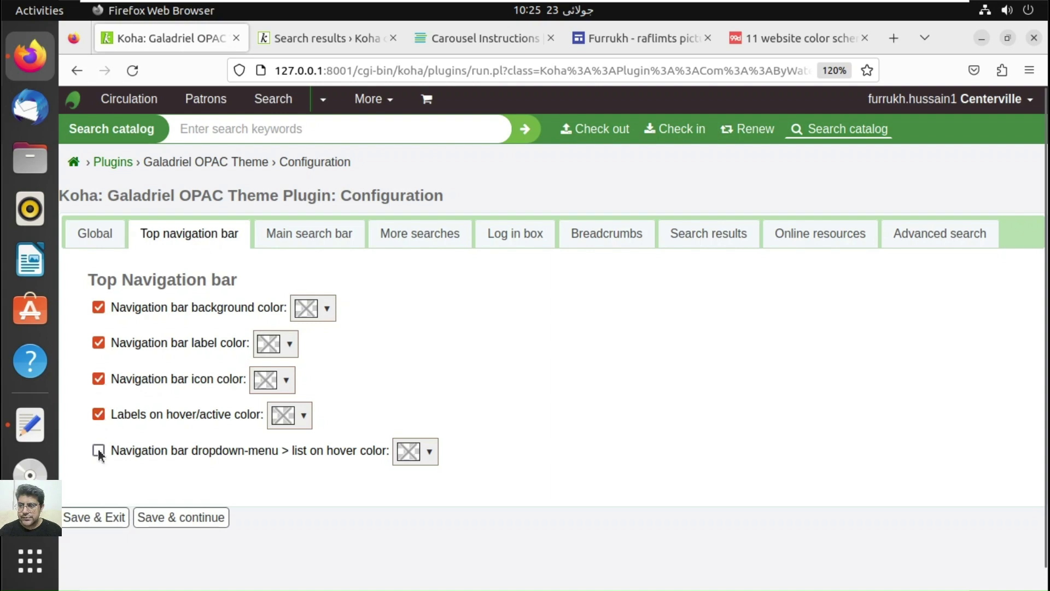
{"action": "left_click", "coordinate": [98, 451]}
{"action": "left_click", "coordinate": [327, 308]}
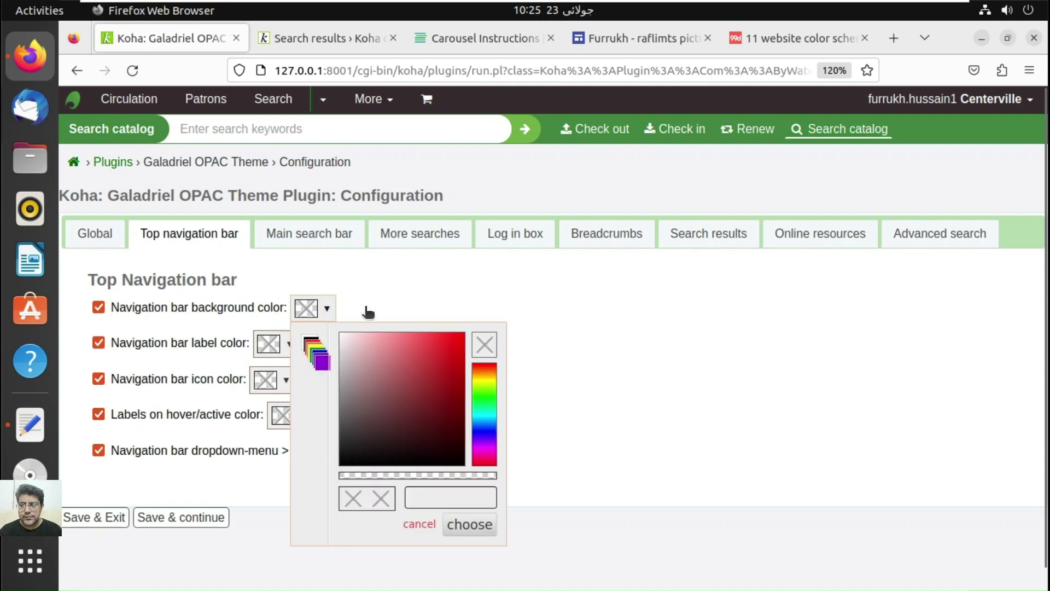
{"action": "left_click", "coordinate": [475, 496]}
{"action": "type", "text": "#fefbe9"}
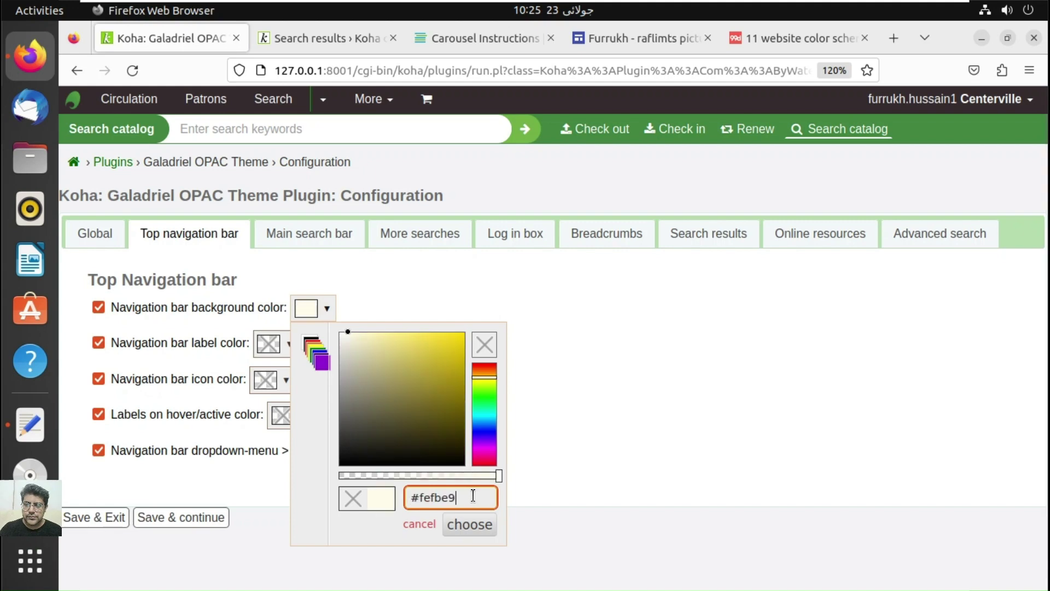
{"action": "left_click", "coordinate": [470, 524]}
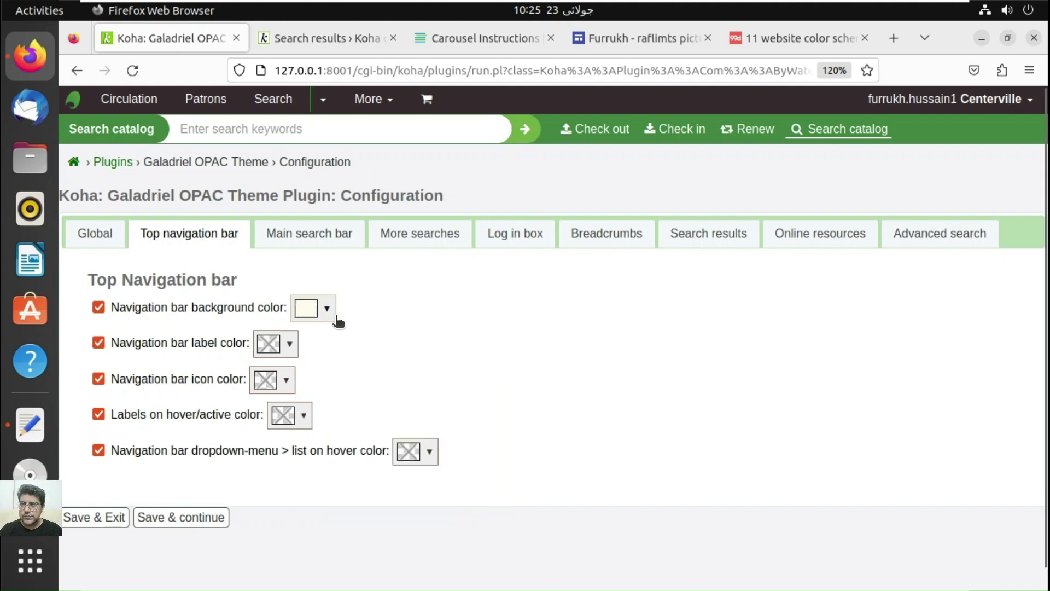
Step: Set the navigation label colour to #183a1d and copy the icon colour from the notes
{"action": "left_click", "coordinate": [30, 425]}
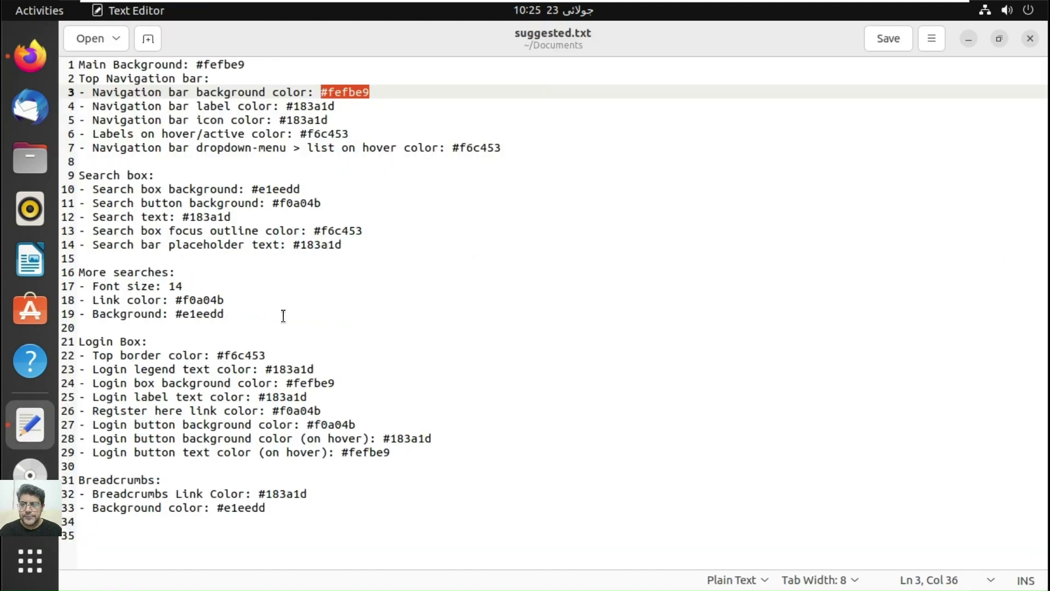
{"action": "left_click", "coordinate": [342, 106]}
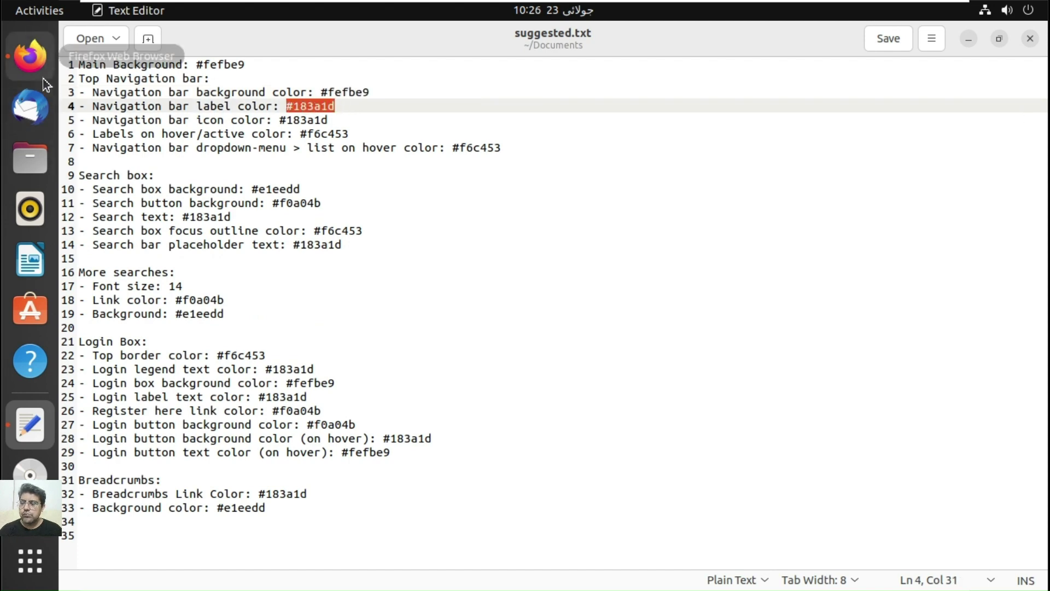
{"action": "left_click", "coordinate": [37, 56]}
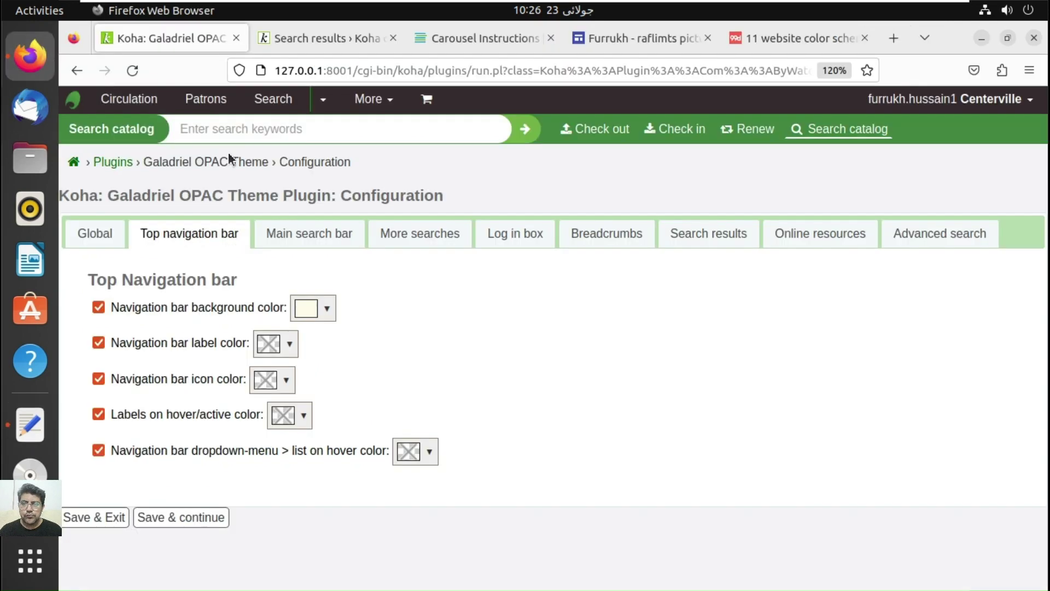
{"action": "left_click", "coordinate": [291, 343]}
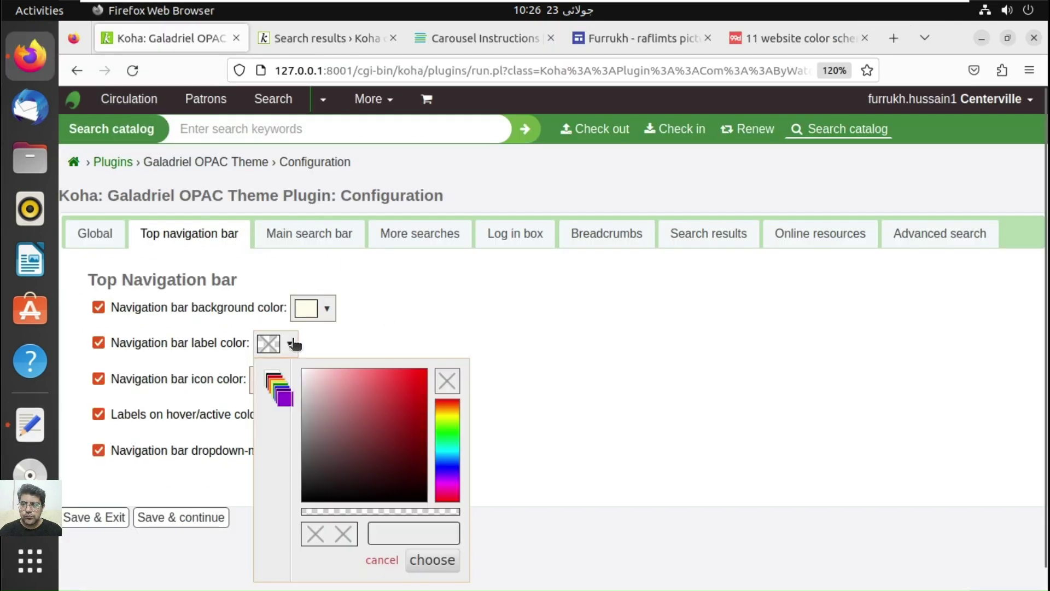
{"action": "left_click", "coordinate": [419, 528]}
{"action": "type", "text": "#183a2d"}
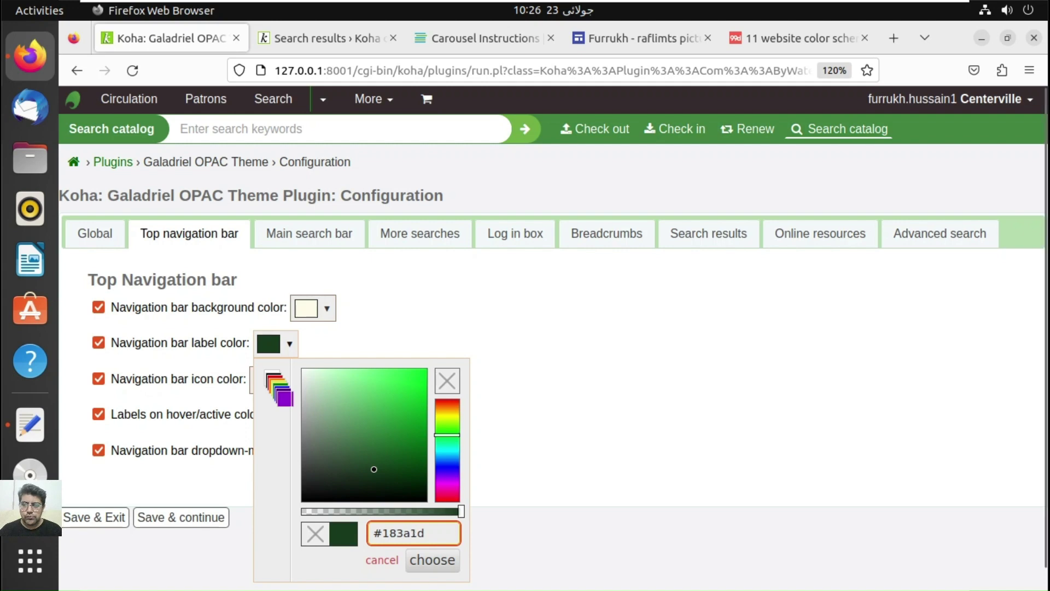
{"action": "left_click", "coordinate": [433, 559]}
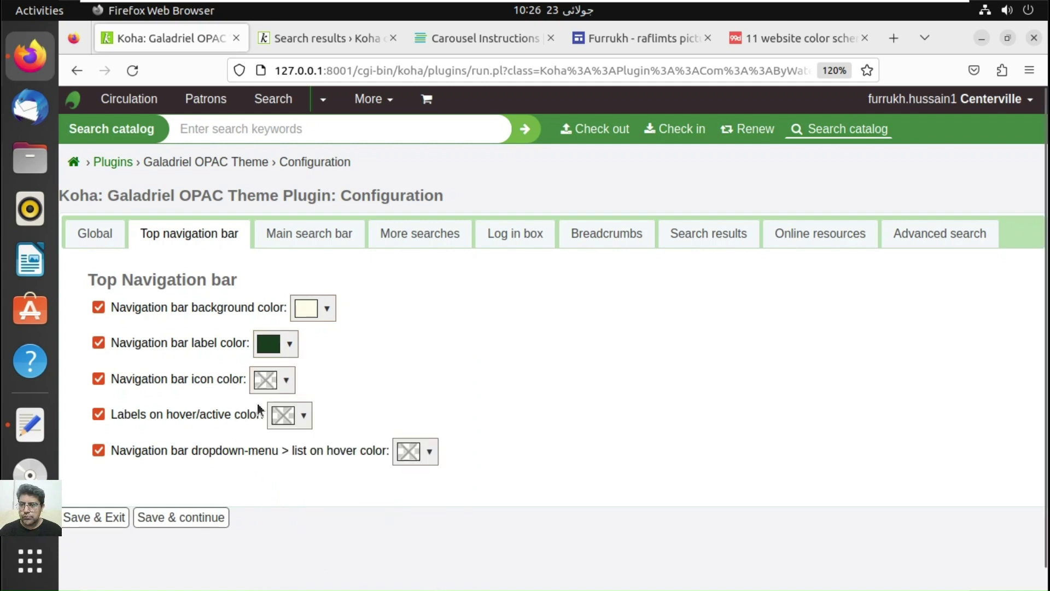
{"action": "left_click", "coordinate": [292, 384]}
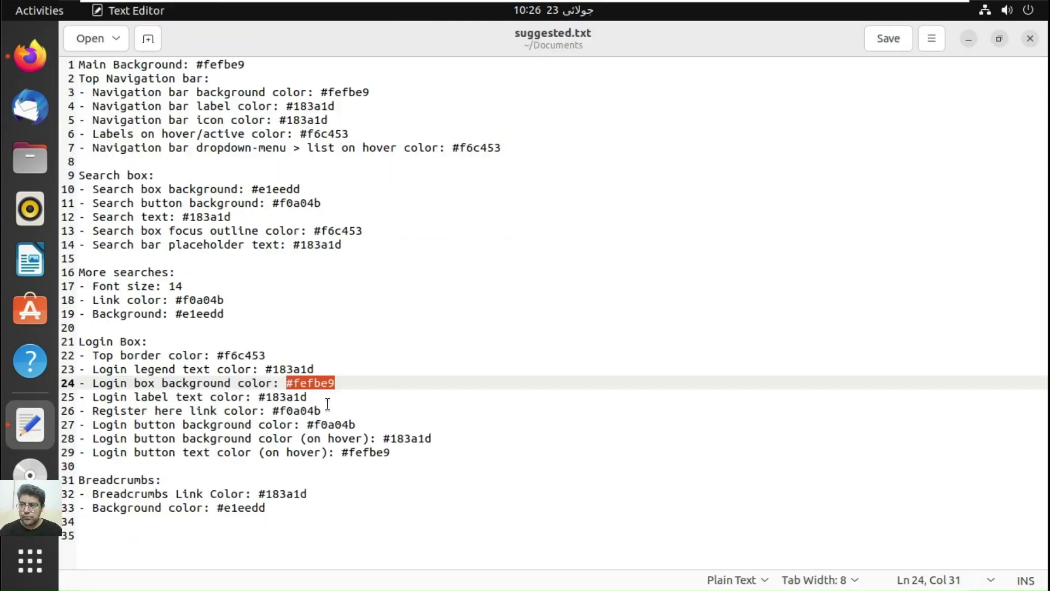
{"action": "left_click_drag", "start_coordinate": [328, 119], "coordinate": [281, 120]}
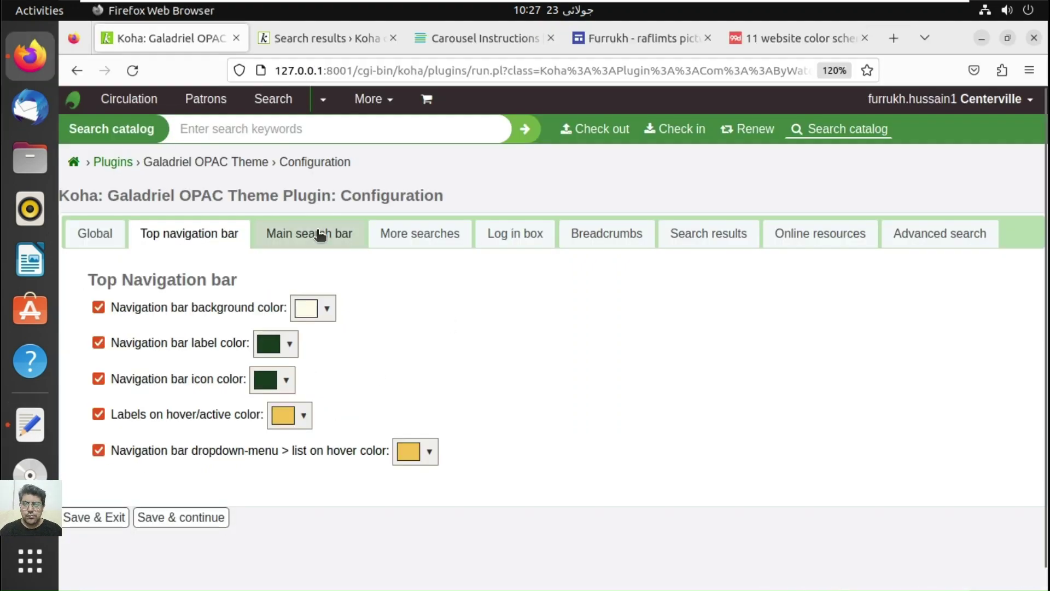
Step: Change the main search bar placeholder text to 'Please put your query'
{"action": "left_click", "coordinate": [314, 234]}
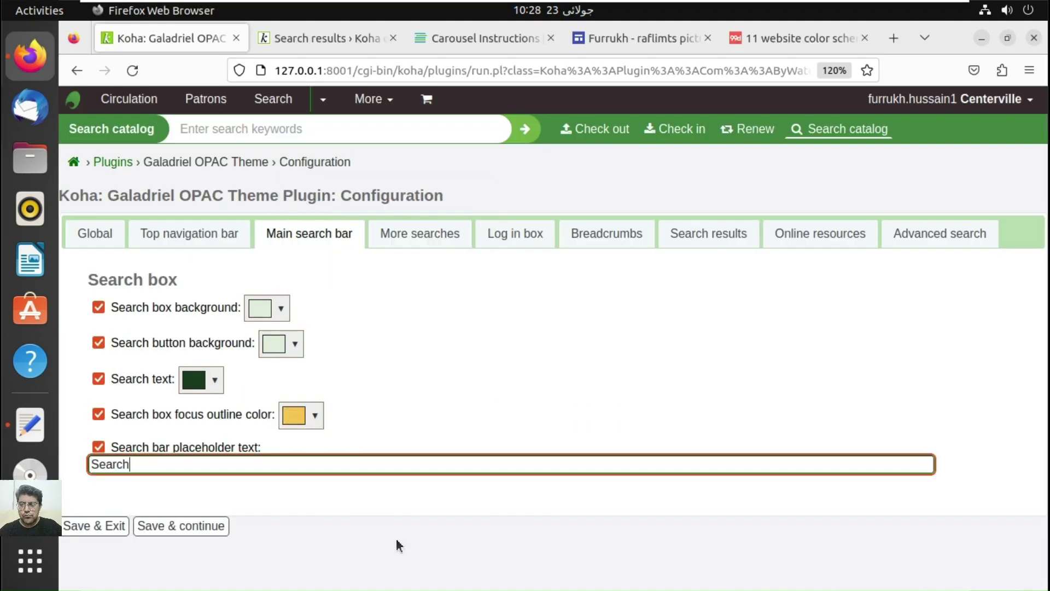
{"action": "key", "text": "BackSpace"}
{"action": "key", "text": "BackSpace"}
{"action": "key", "text": "BackSpace"}
{"action": "key", "text": "BackSpace"}
{"action": "key", "text": "BackSpace"}
{"action": "key", "text": "BackSpace"}
{"action": "type", "text": "Please put your query"}
{"action": "left_click", "coordinate": [421, 234]}
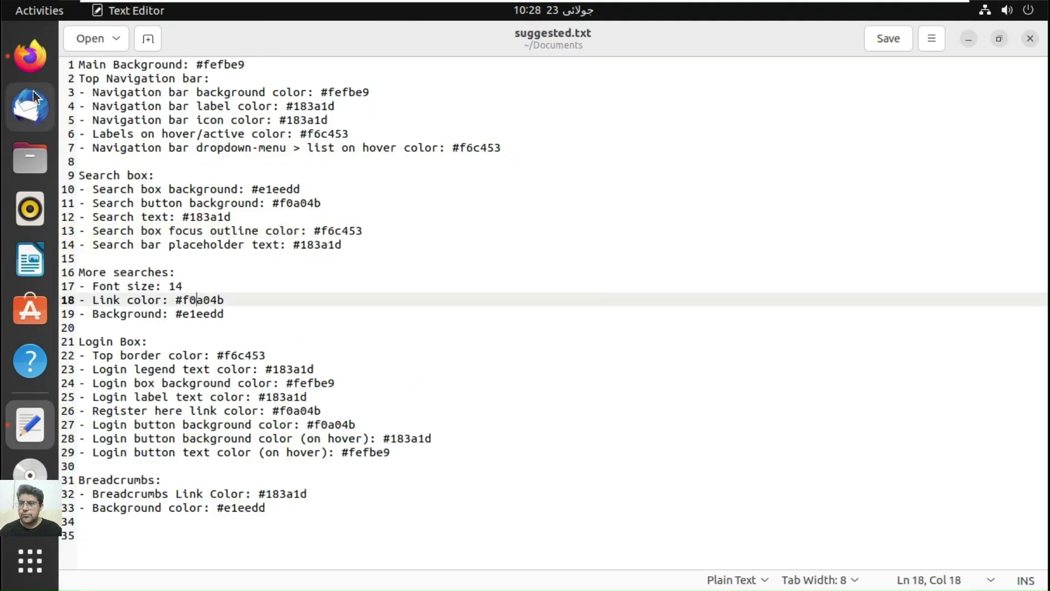
{"action": "left_click", "coordinate": [186, 302]}
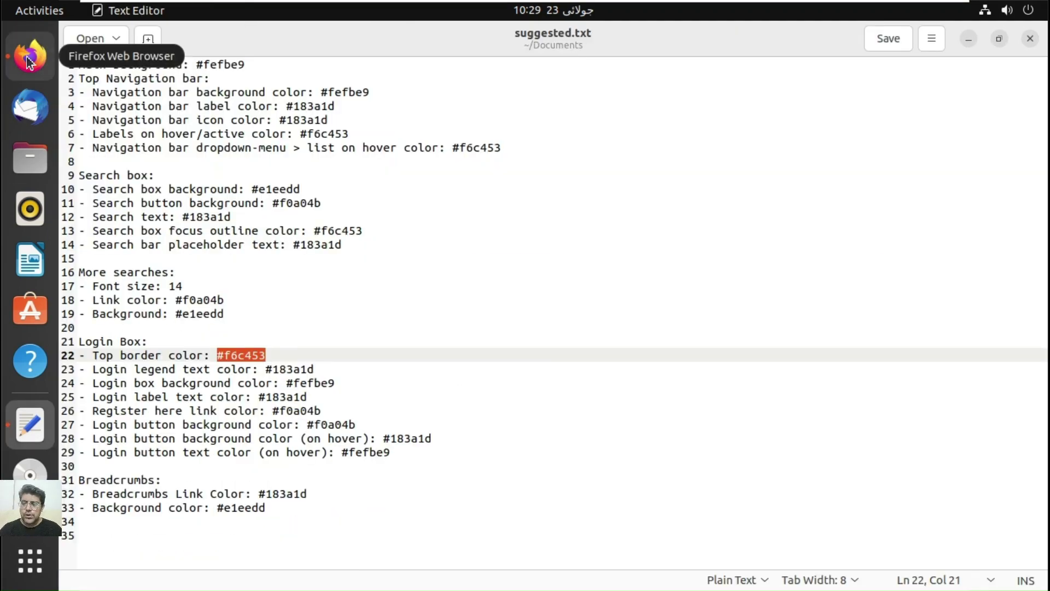
Step: Enable the login box register-here link colour and add drop shadows to search-result cover images
{"action": "left_click", "coordinate": [27, 61]}
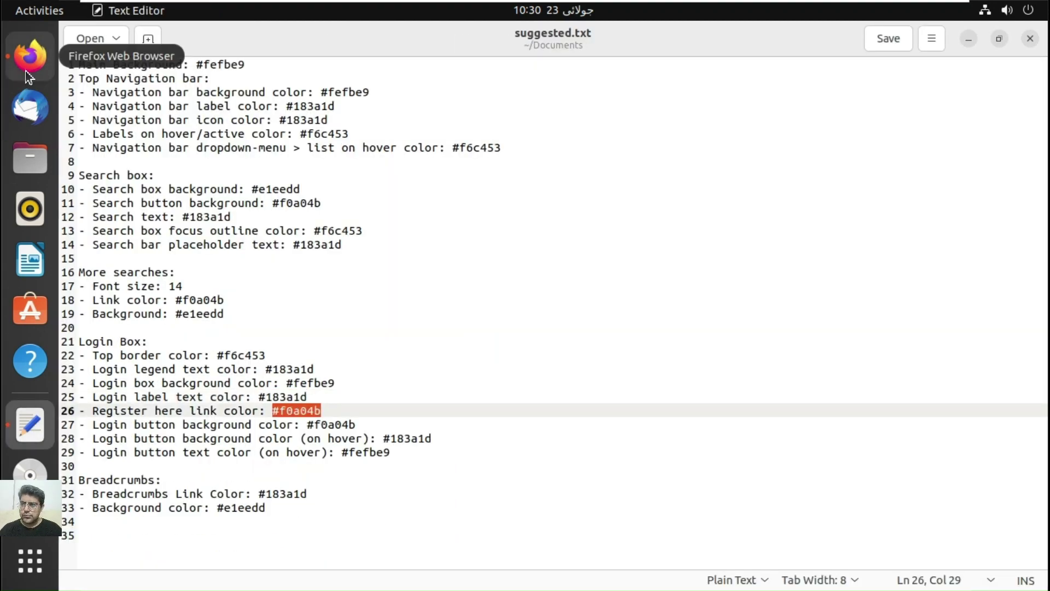
{"action": "left_click", "coordinate": [27, 74]}
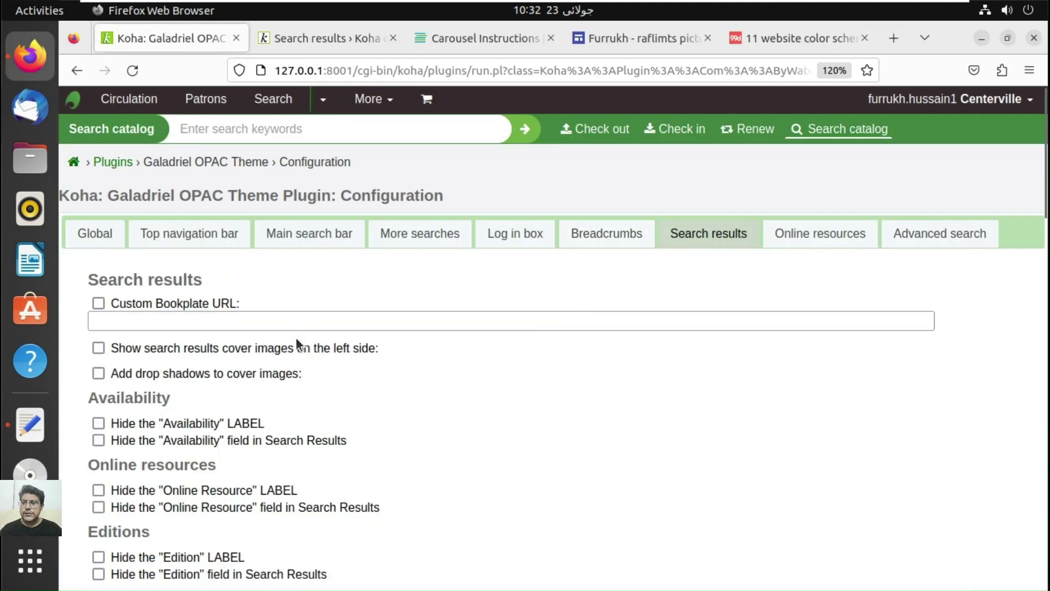
{"action": "left_click", "coordinate": [298, 348]}
{"action": "left_click", "coordinate": [98, 373]}
{"action": "left_click", "coordinate": [98, 348]}
{"action": "scroll", "coordinate": [980, 550], "scroll_direction": "down", "scroll_amount": 12}
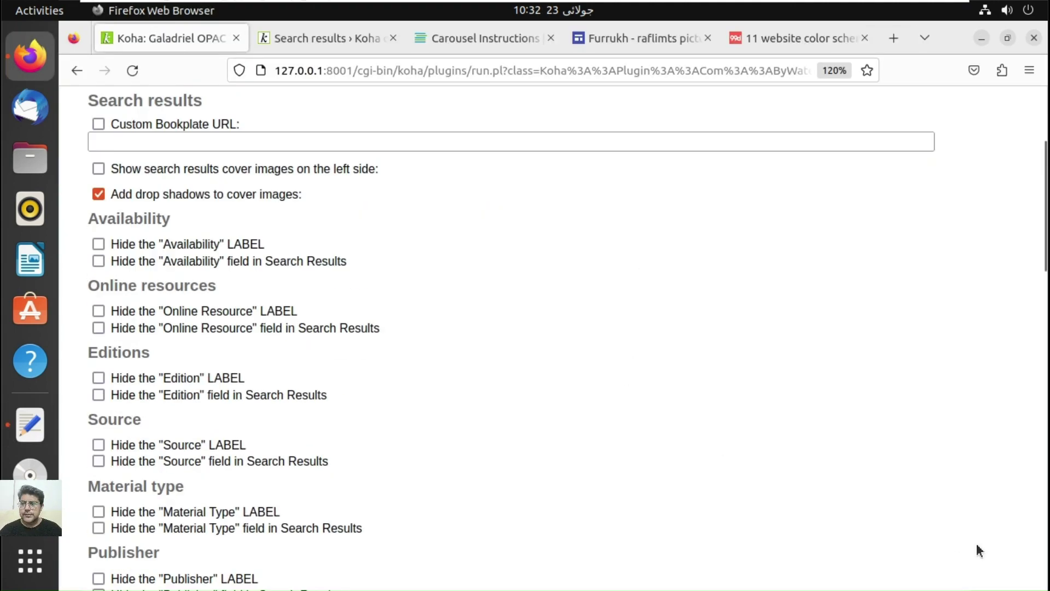
{"action": "scroll", "coordinate": [979, 550], "scroll_direction": "down", "scroll_amount": 5}
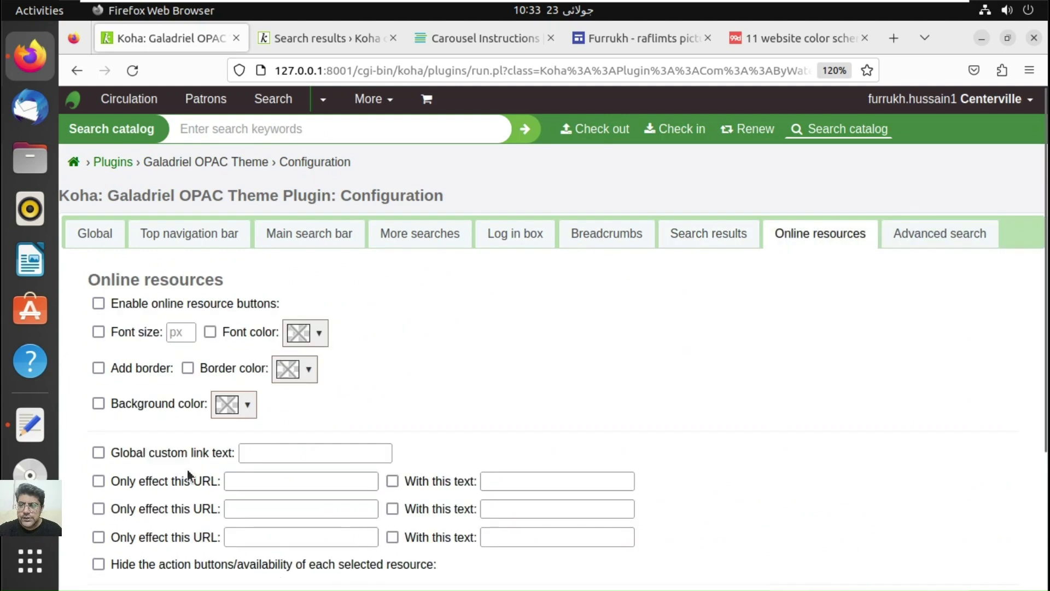
{"action": "left_click", "coordinate": [285, 482]}
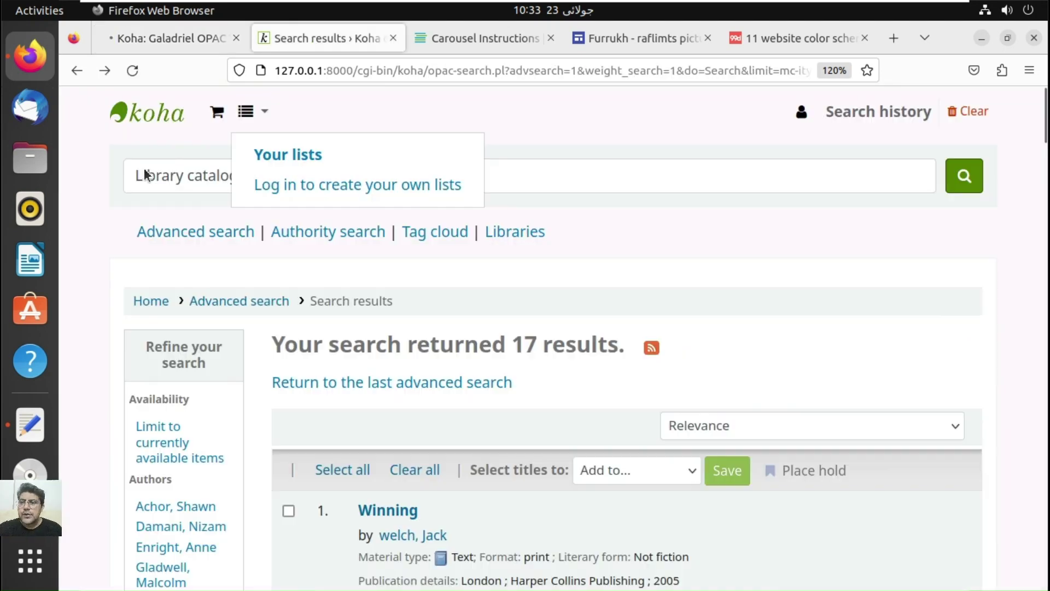
Step: Correct the logo width to 1180, save the theme, and reload the OPAC to check the banner
{"action": "left_click", "coordinate": [176, 122]}
{"action": "left_click", "coordinate": [171, 38]}
{"action": "left_click", "coordinate": [647, 436]}
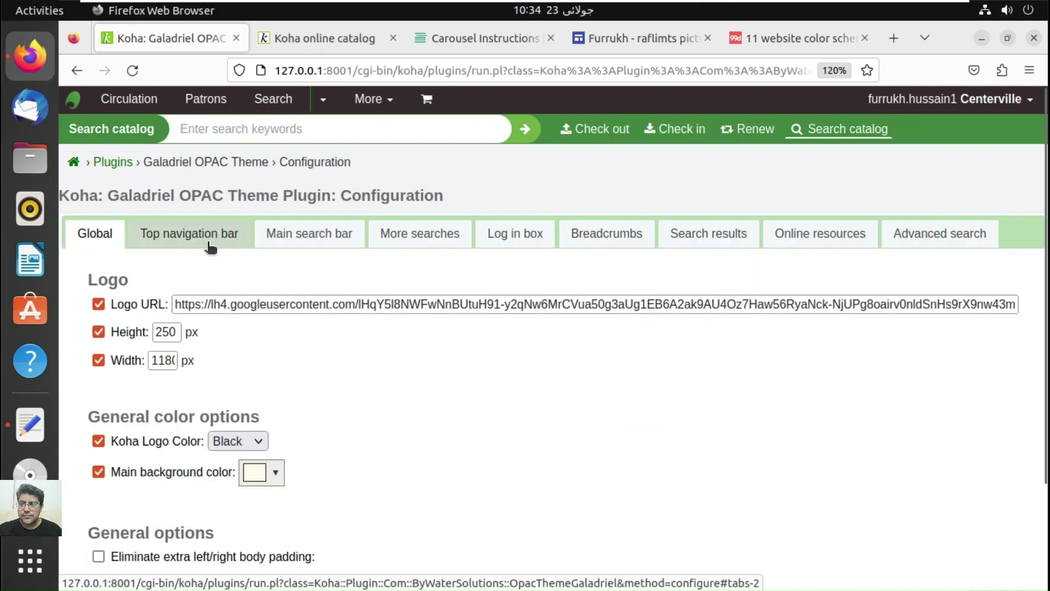
{"action": "left_click", "coordinate": [330, 36]}
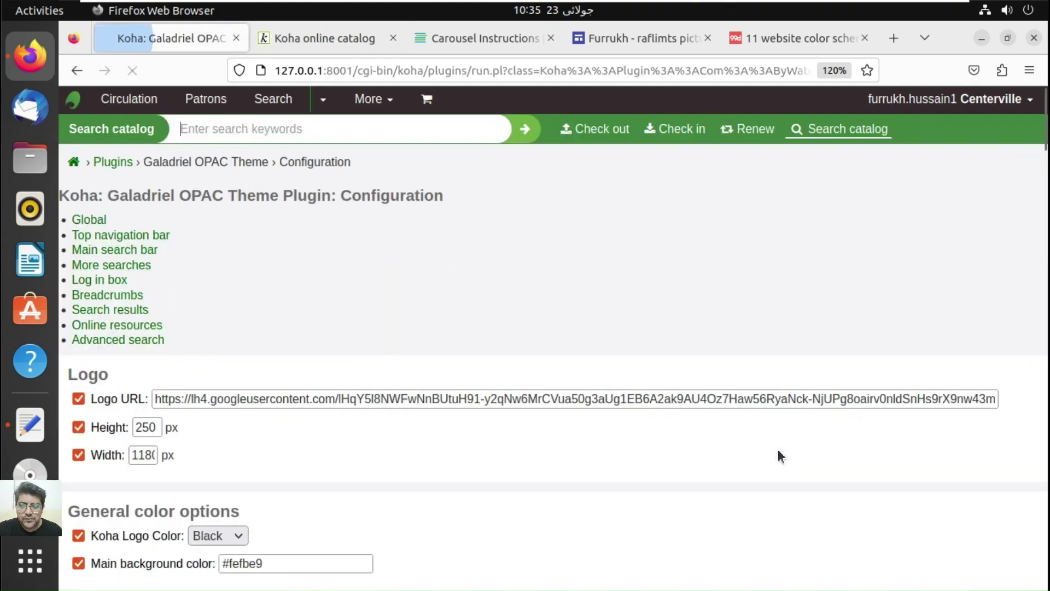
{"action": "type", "text": "0"}
{"action": "scroll", "coordinate": [96, 360], "scroll_direction": "down", "scroll_amount": 2}
{"action": "left_click", "coordinate": [94, 498]}
{"action": "left_click", "coordinate": [324, 38]}
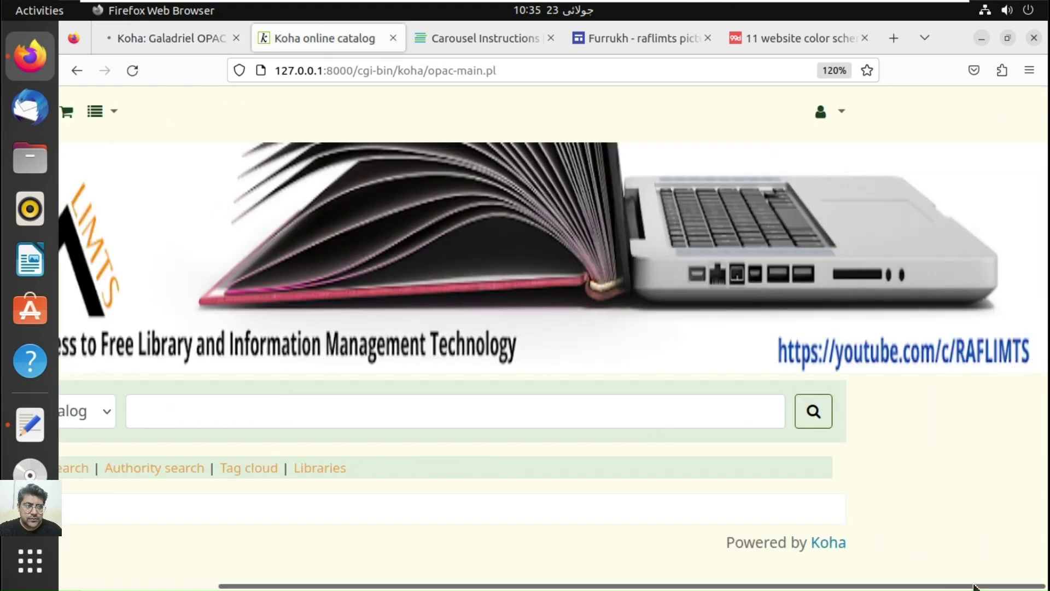
{"action": "left_click", "coordinate": [132, 70]}
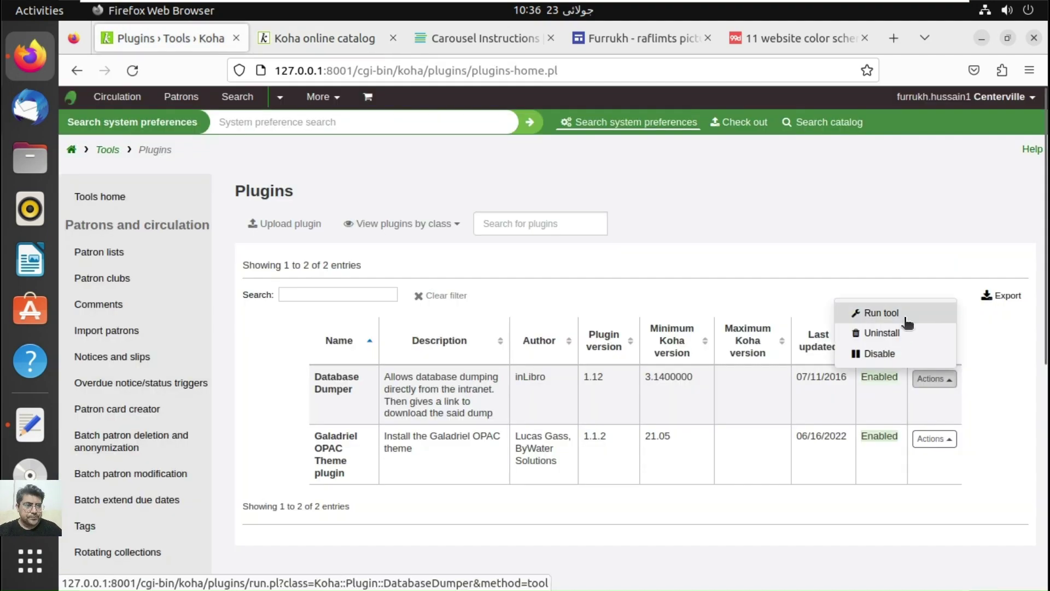
Step: Reopen the Galadriel configuration, enable the breadcrumbs background colour, and fill in the Log in box colours
{"action": "left_click", "coordinate": [878, 312]}
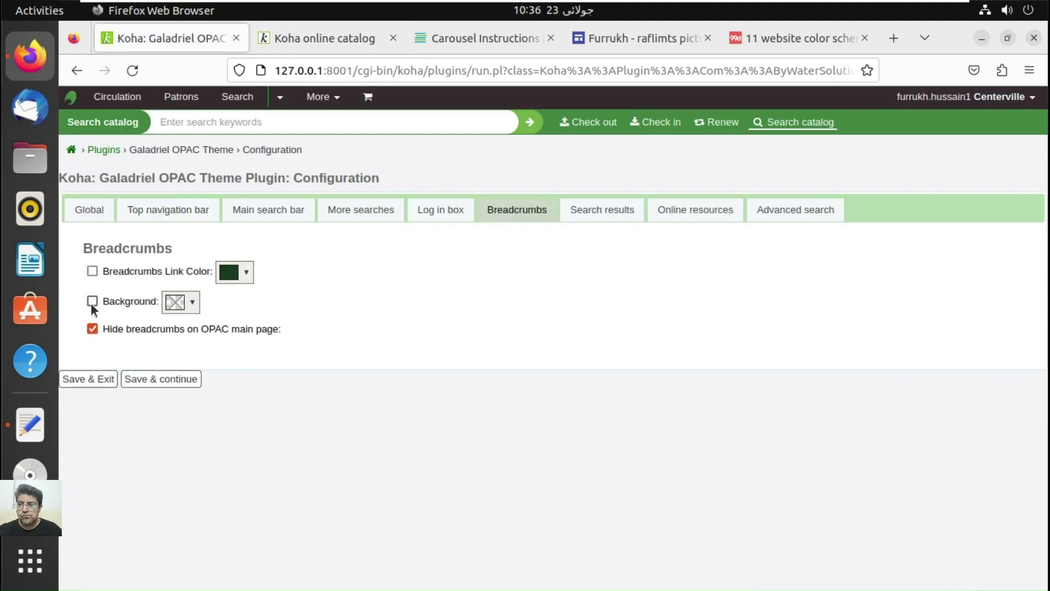
{"action": "left_click", "coordinate": [300, 44]}
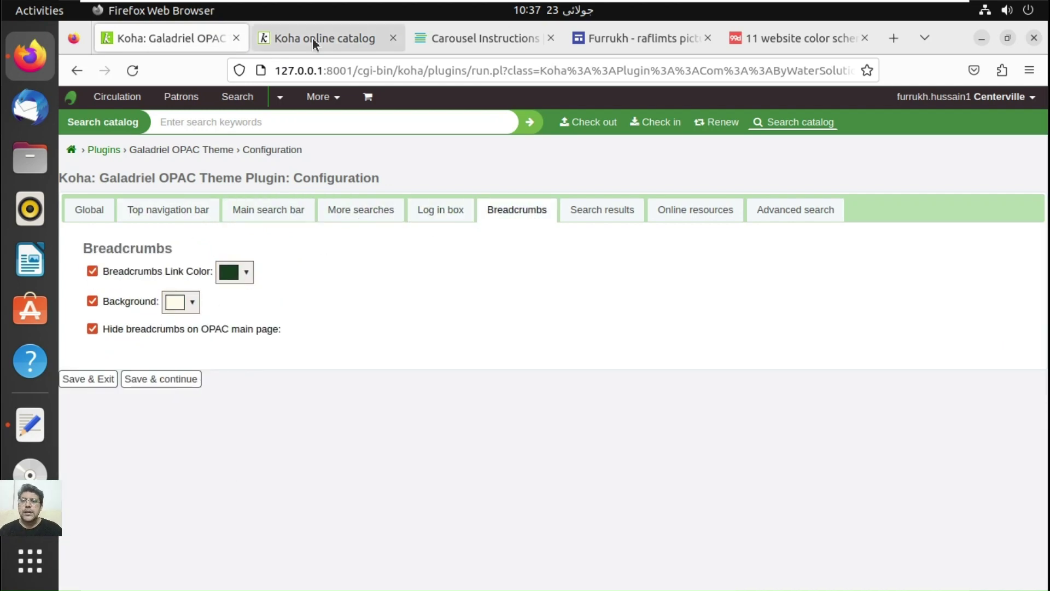
{"action": "left_click", "coordinate": [243, 210]}
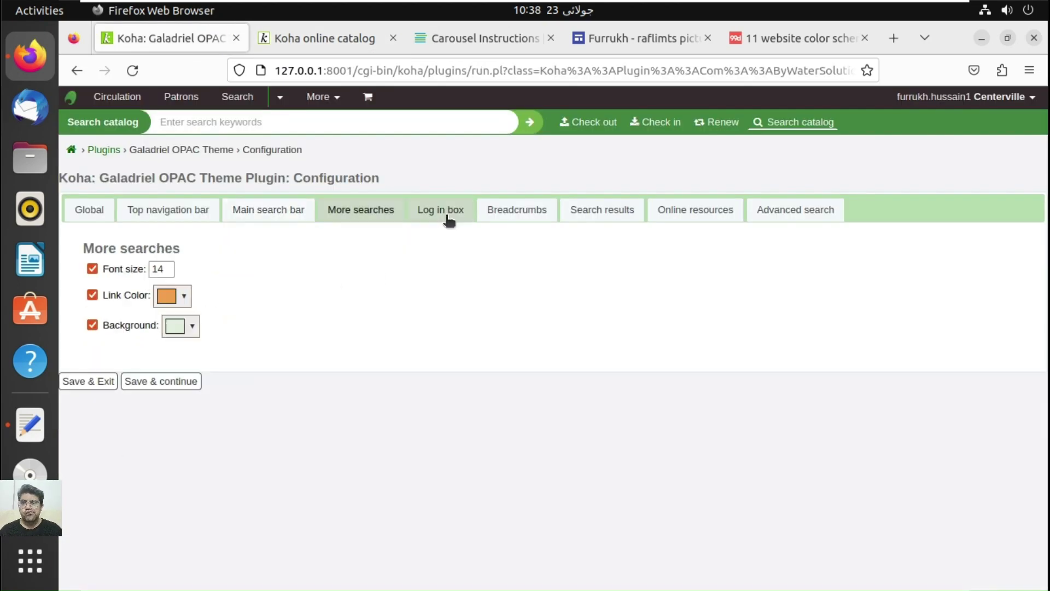
{"action": "left_click", "coordinate": [448, 216]}
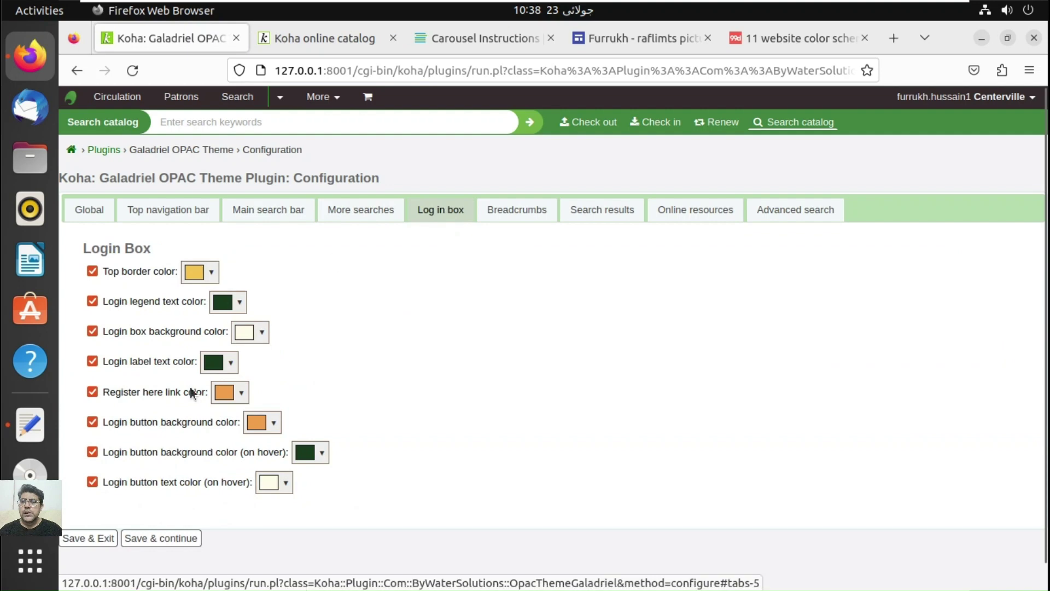
Step: Save and exit the Galadriel settings, then reload the OPAC catalog home to view the new theme
{"action": "left_click", "coordinate": [97, 540]}
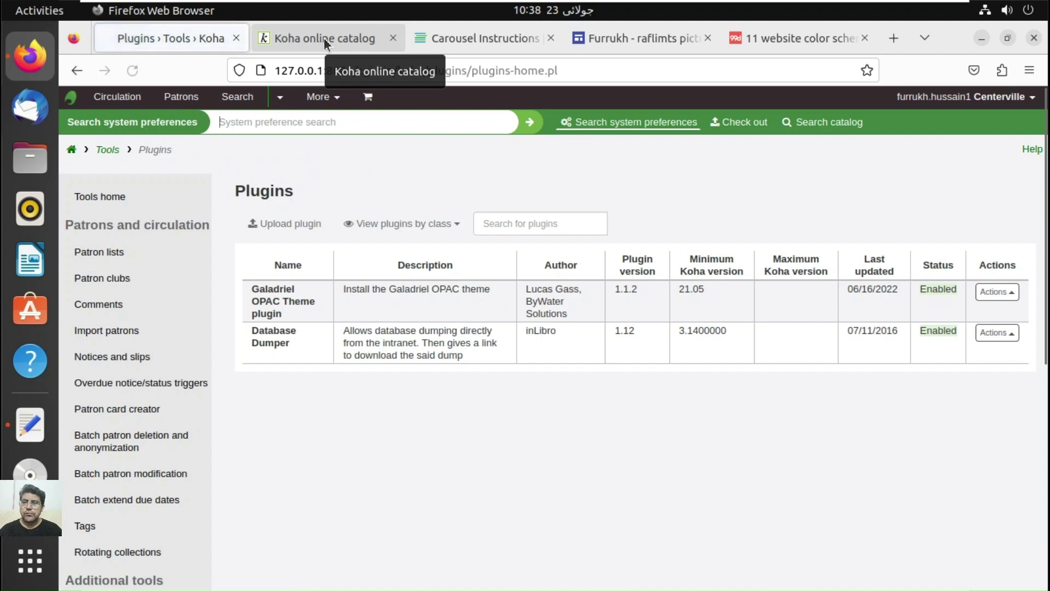
{"action": "left_click", "coordinate": [324, 39]}
{"action": "left_click", "coordinate": [132, 72]}
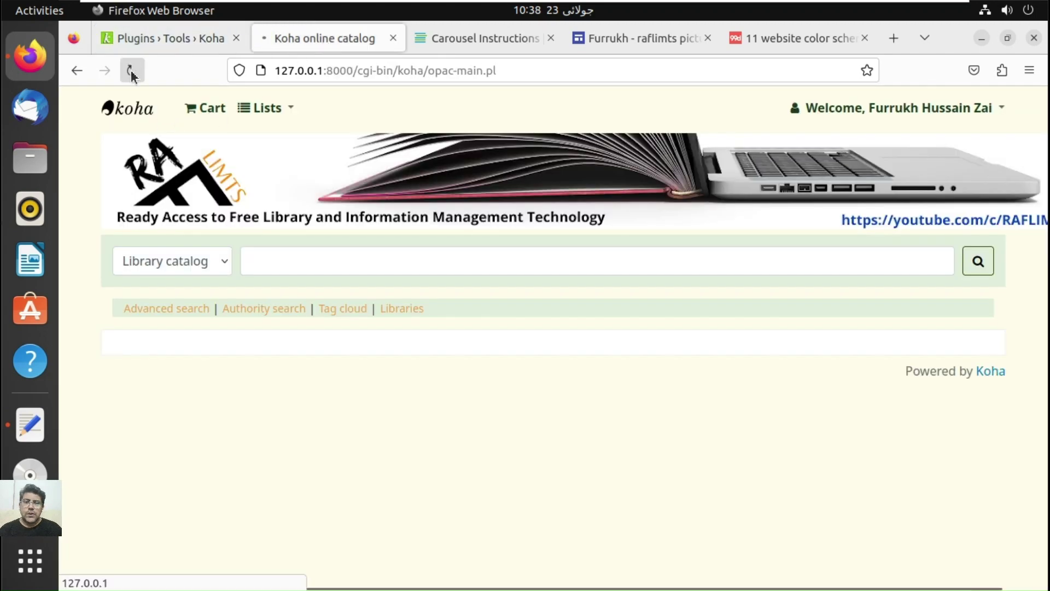
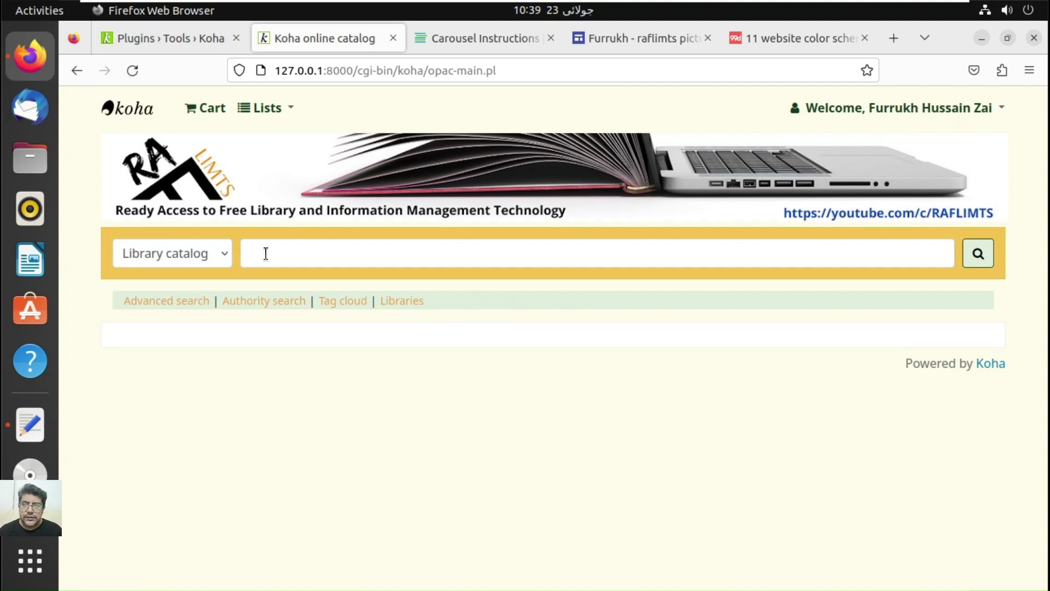
Step: After checking the lists menu and cart, run an OPAC advanced search limited to Books (17 results)
{"action": "left_click", "coordinate": [268, 114]}
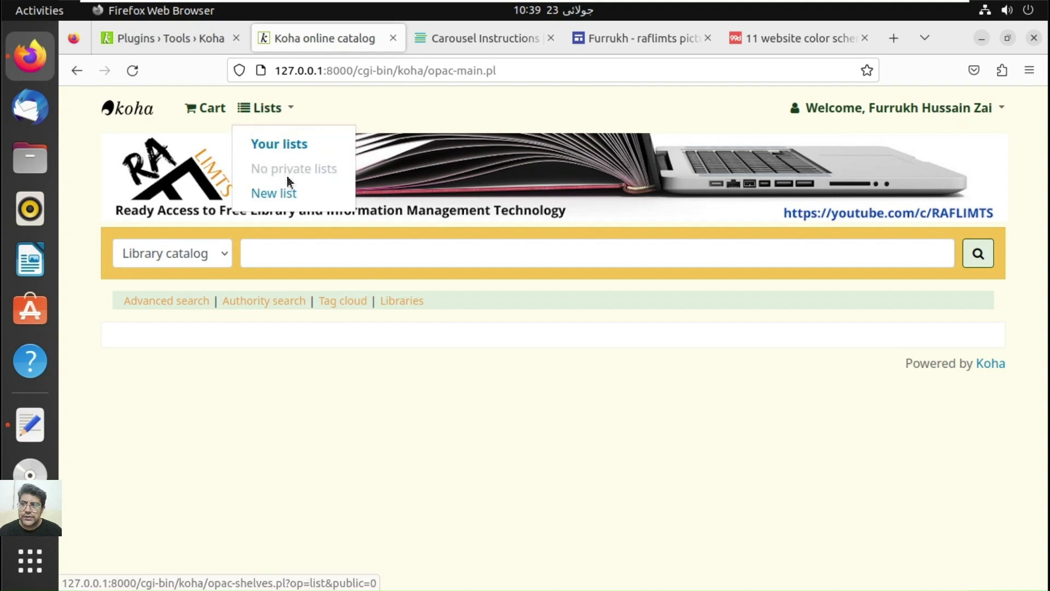
{"action": "left_click", "coordinate": [202, 104]}
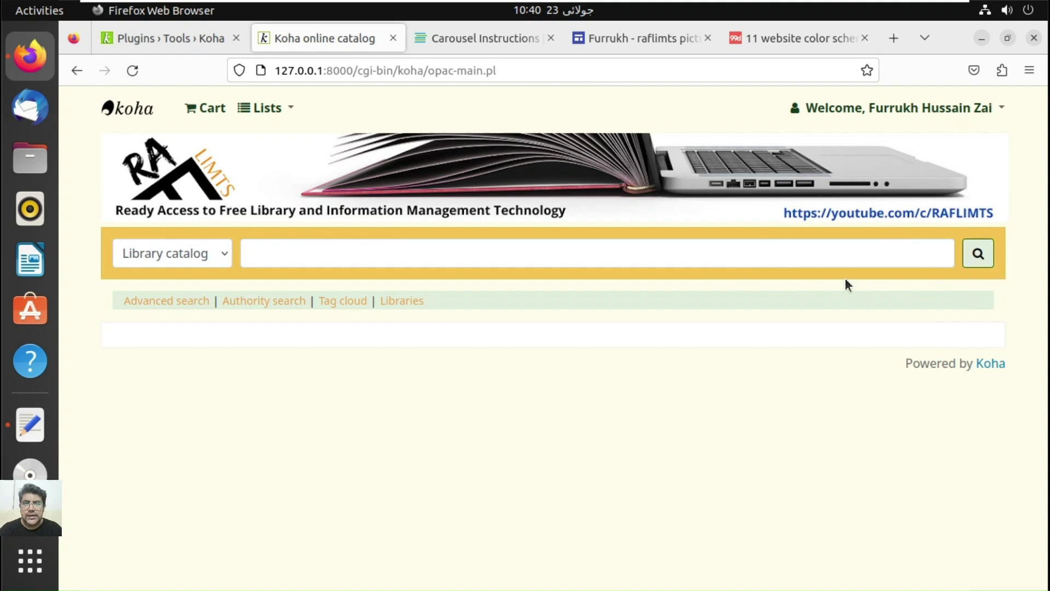
{"action": "left_click", "coordinate": [185, 302]}
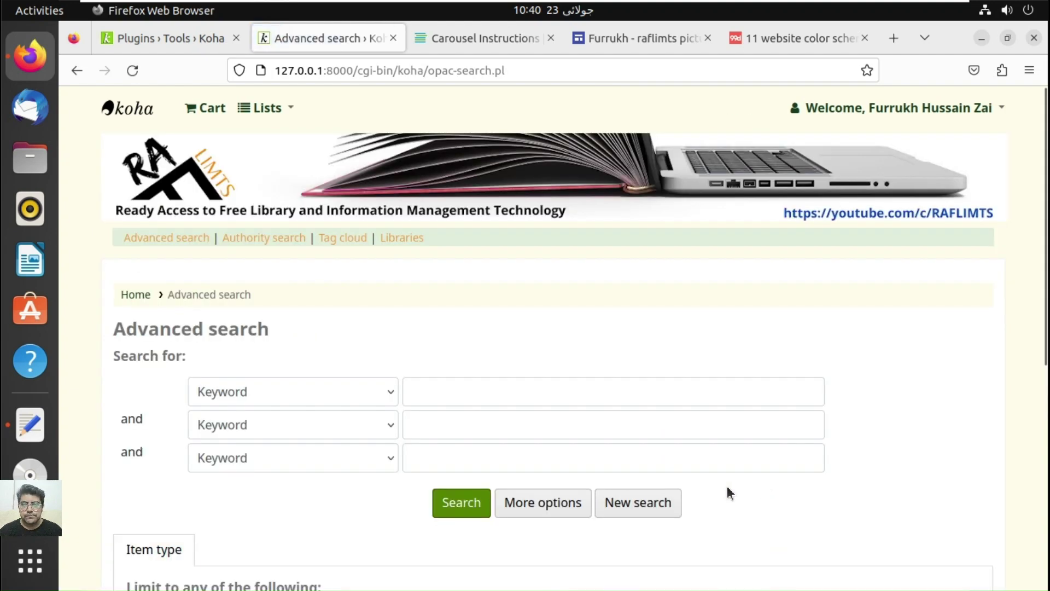
{"action": "left_click", "coordinate": [1045, 511]}
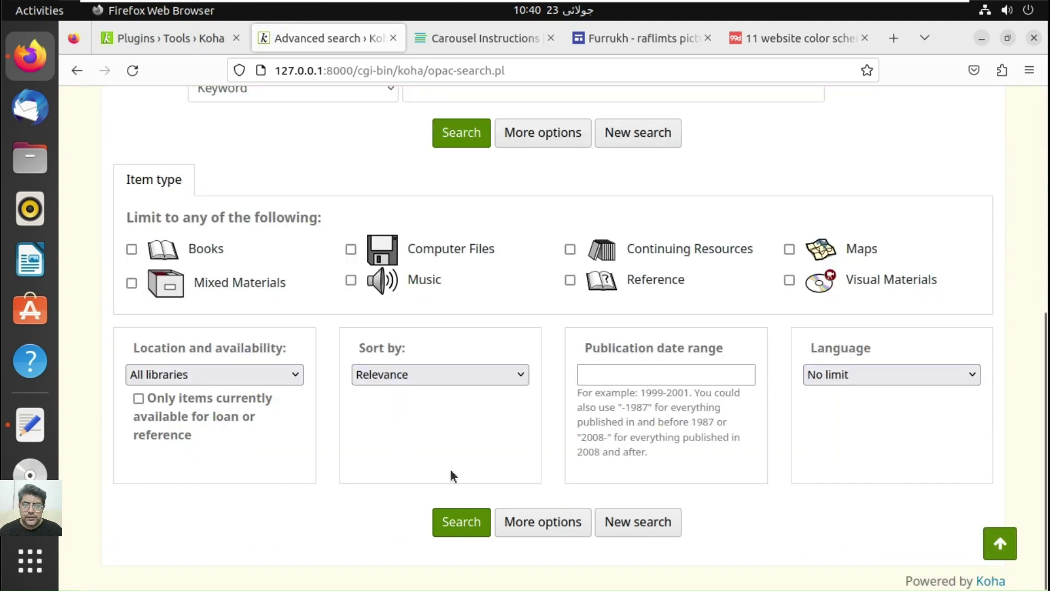
{"action": "left_click", "coordinate": [159, 253]}
{"action": "left_click", "coordinate": [468, 137]}
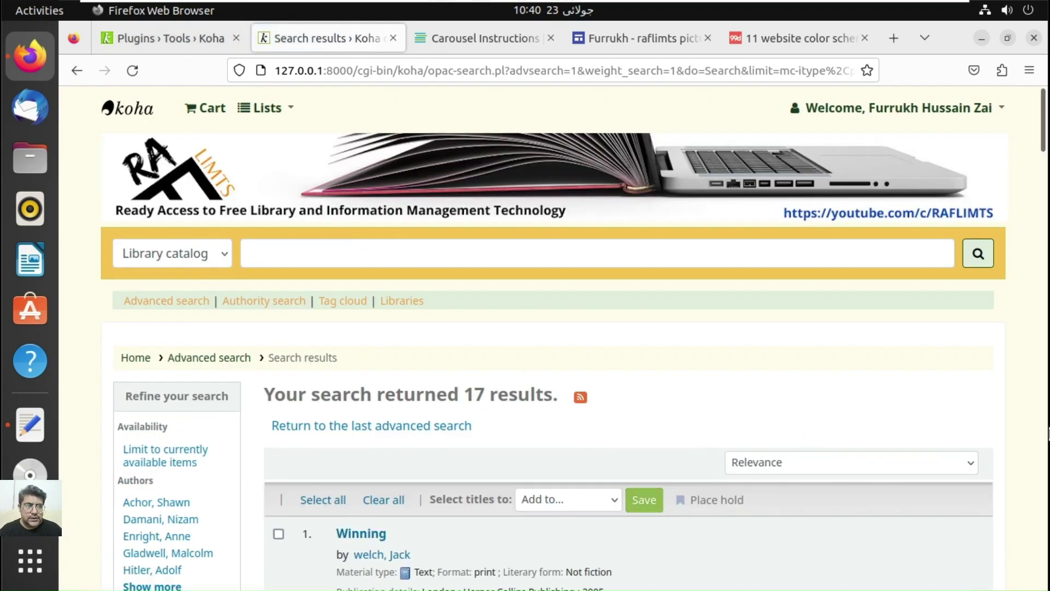
{"action": "left_click", "coordinate": [1047, 413]}
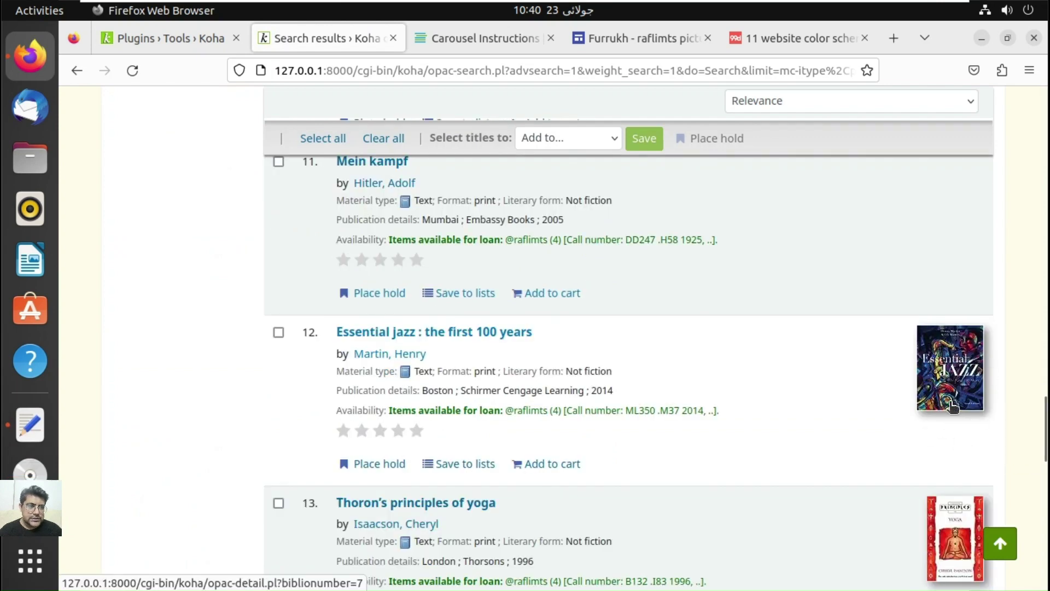
{"action": "left_click_drag", "start_coordinate": [1045, 455], "coordinate": [1045, 558]}
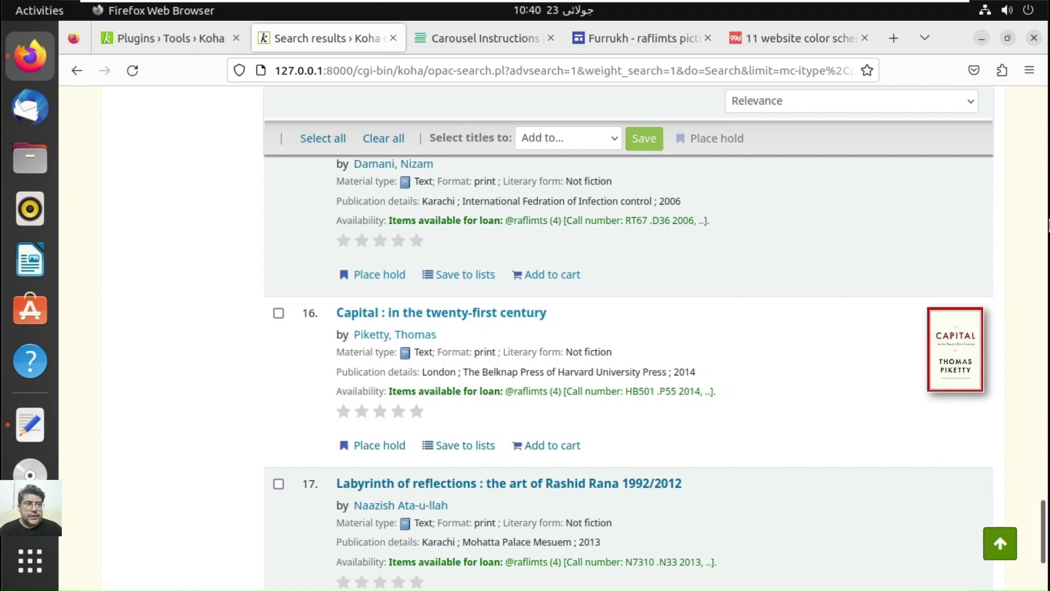
{"action": "left_click_drag", "start_coordinate": [1045, 533], "coordinate": [394, 277]}
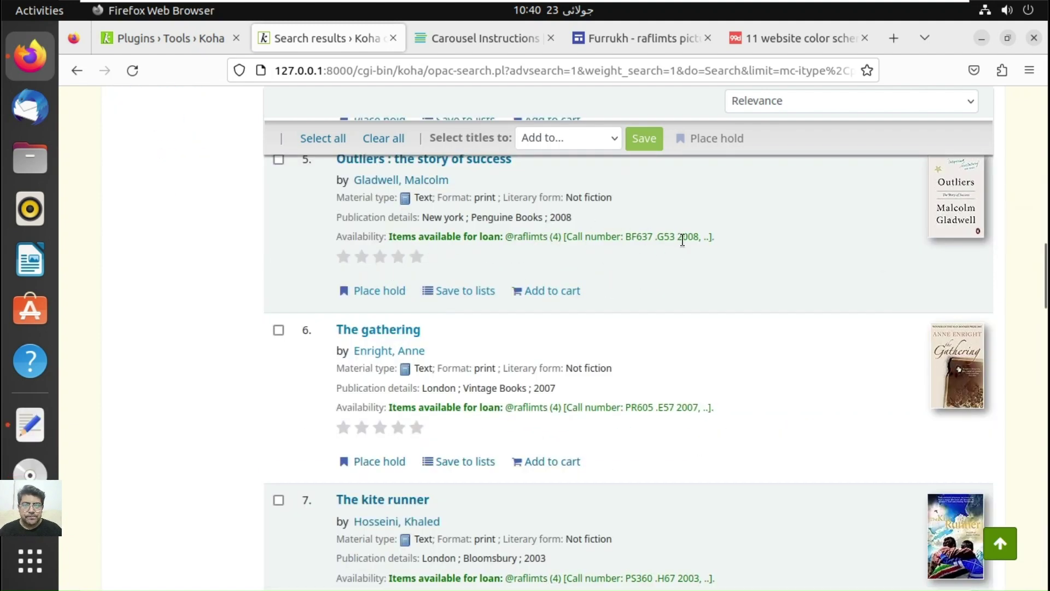
{"action": "left_click_drag", "start_coordinate": [1045, 278], "coordinate": [1041, 137]}
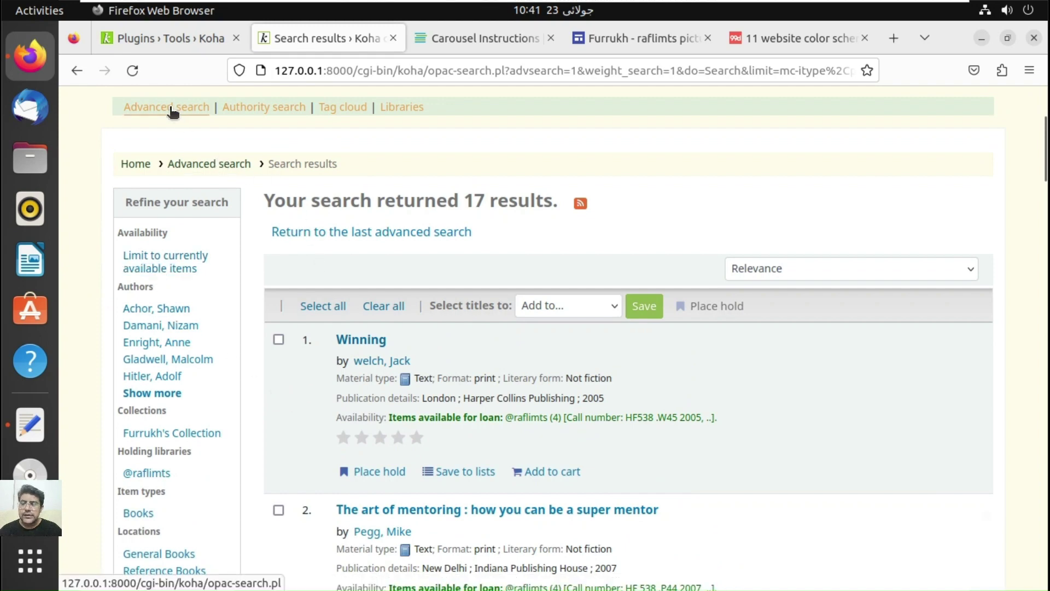
{"action": "left_click_drag", "start_coordinate": [1046, 143], "coordinate": [1049, 110]}
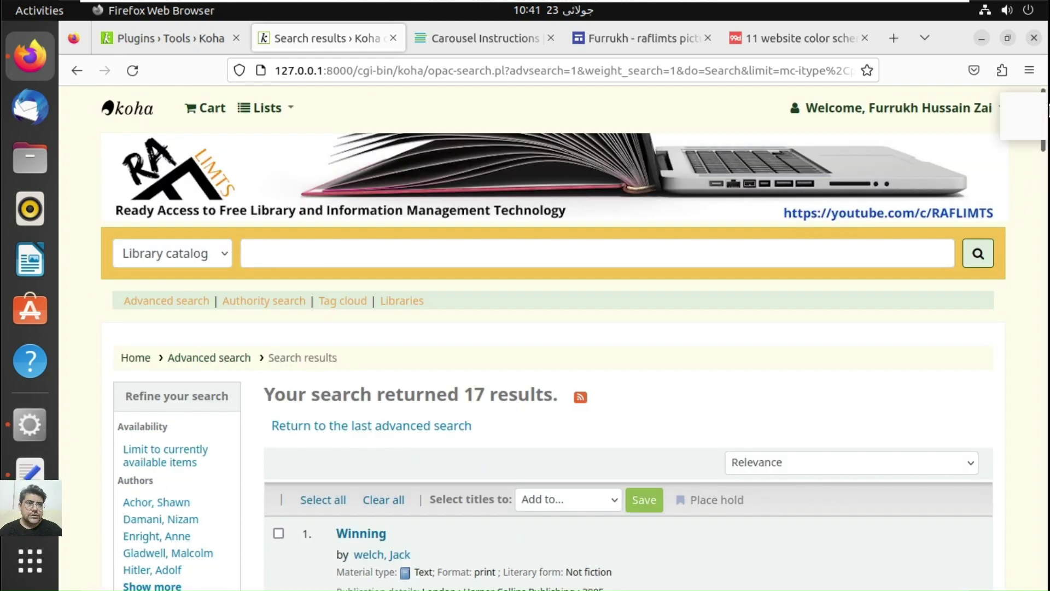
{"action": "scroll", "coordinate": [796, 279], "scroll_direction": "down", "scroll_amount": 10}
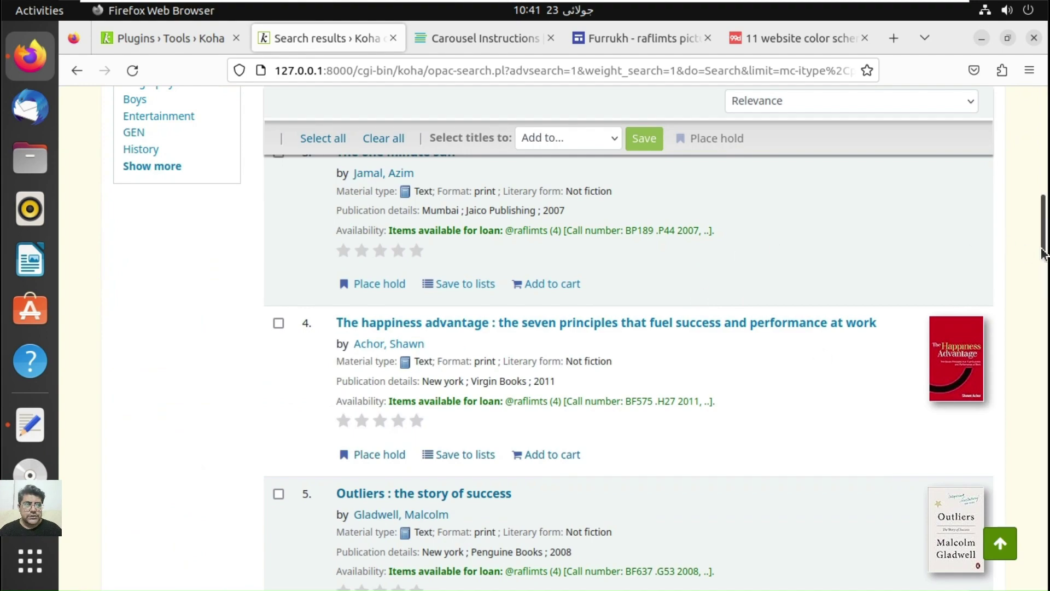
{"action": "scroll", "coordinate": [461, 413], "scroll_direction": "up", "scroll_amount": 10}
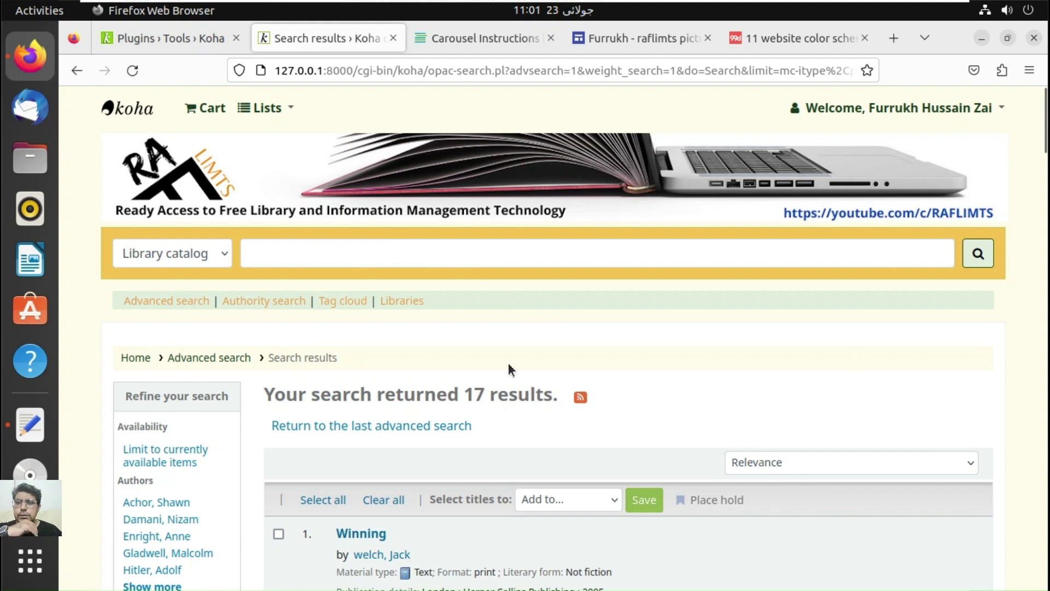
Step: Enable the main search bar placeholder text in the Galadriel theme settings and save
{"action": "left_click", "coordinate": [160, 33]}
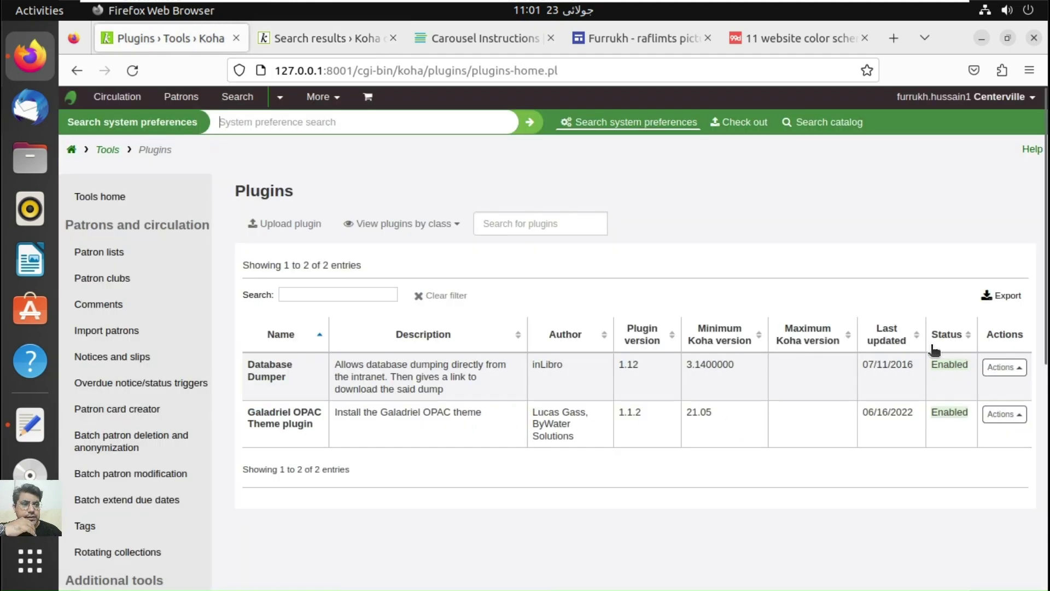
{"action": "left_click", "coordinate": [1013, 419]}
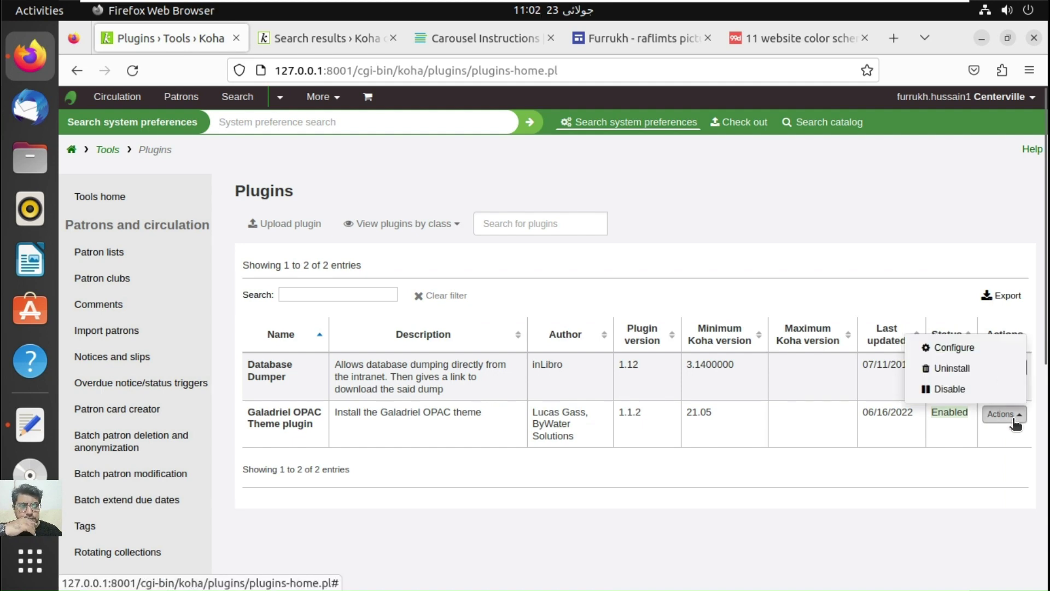
{"action": "left_click", "coordinate": [964, 357]}
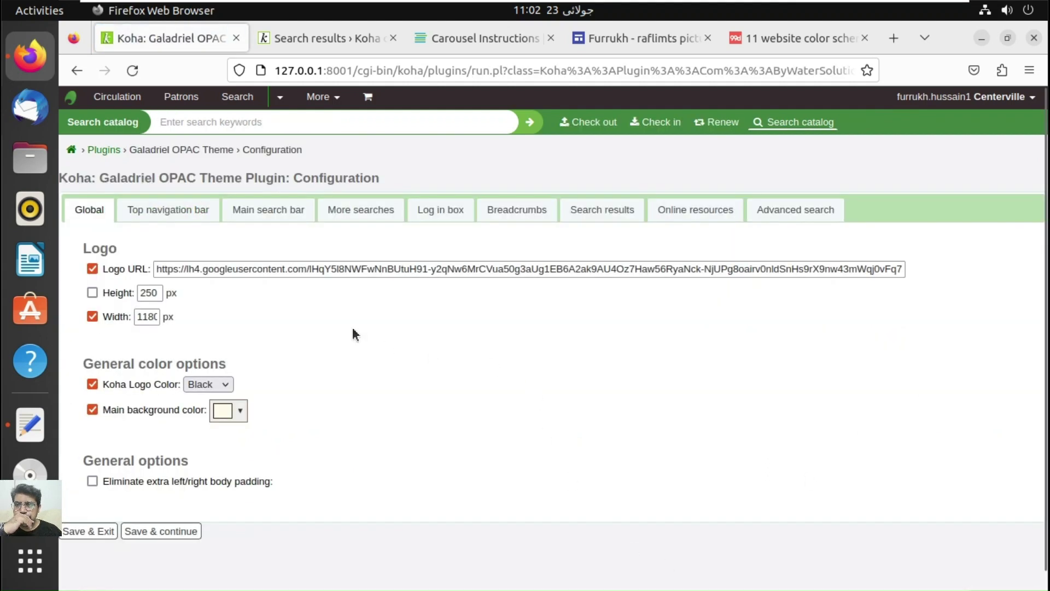
{"action": "left_click", "coordinate": [295, 217]}
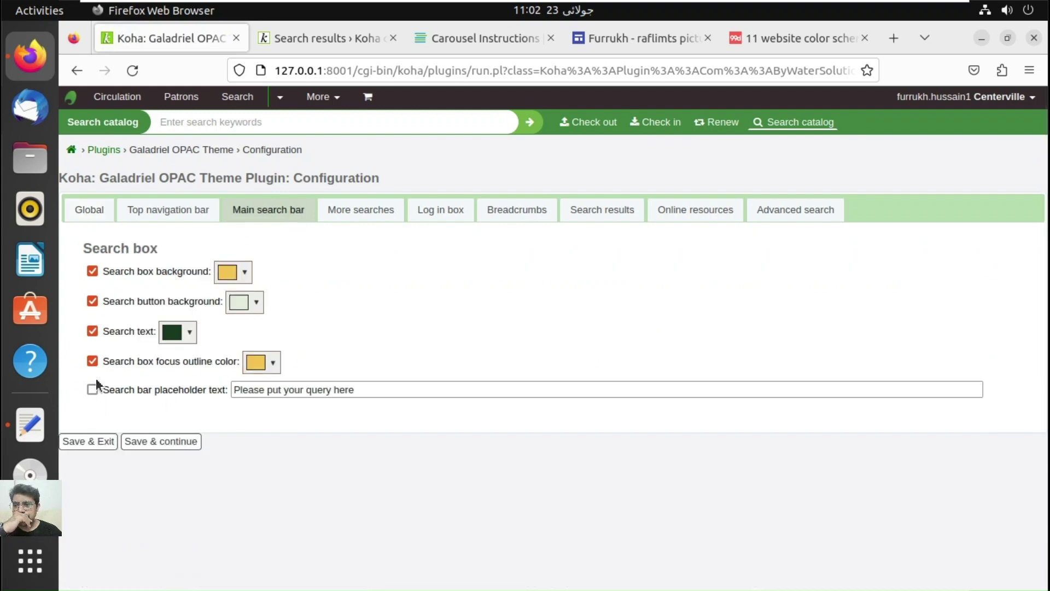
{"action": "left_click", "coordinate": [88, 444]}
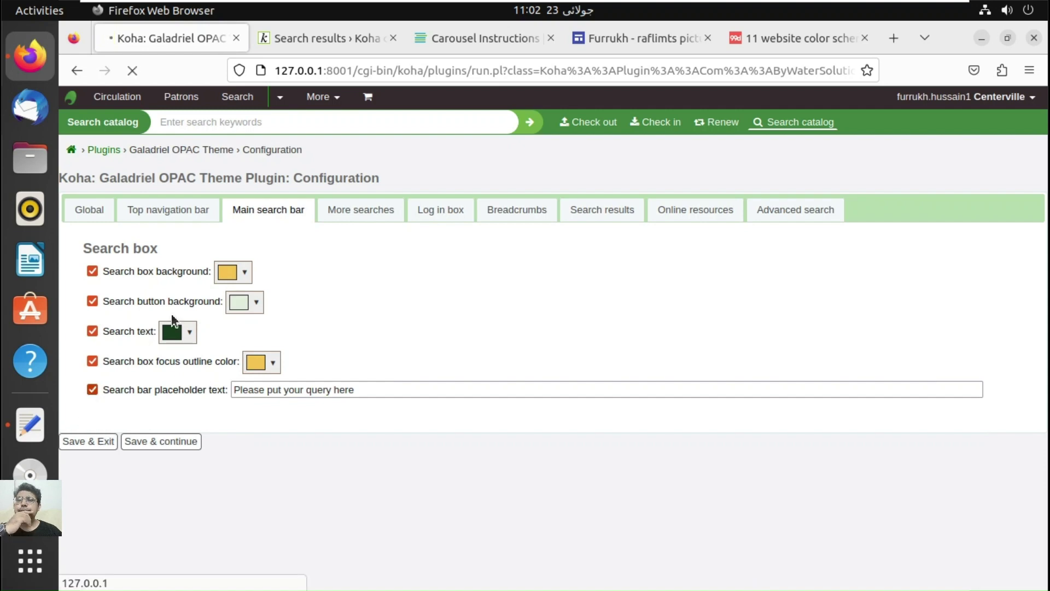
Step: Reload the OPAC home page to check the 'Please put your query here' placeholder
{"action": "left_click", "coordinate": [332, 34]}
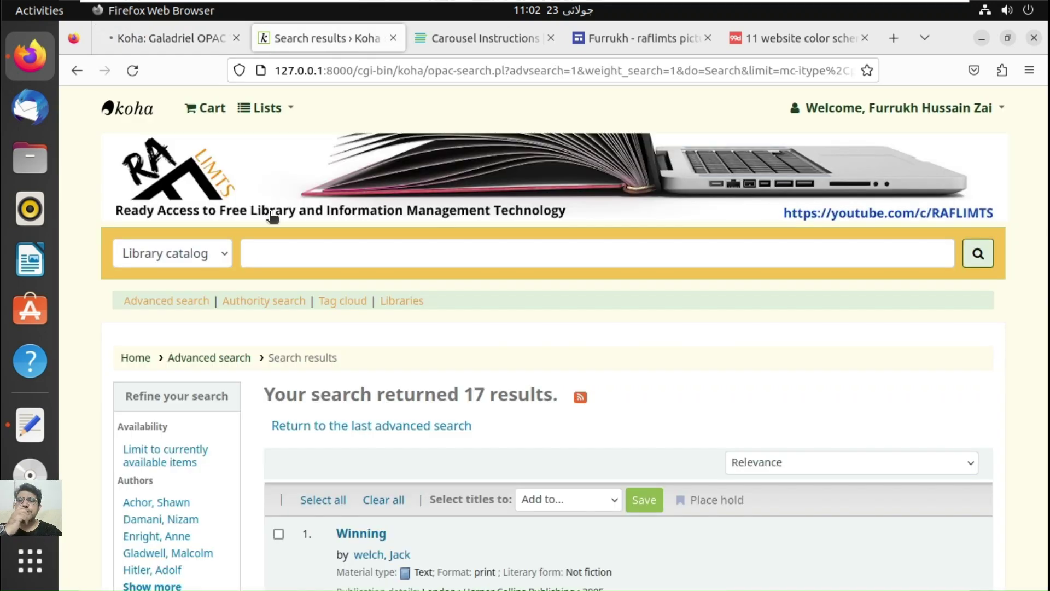
{"action": "left_click", "coordinate": [142, 363]}
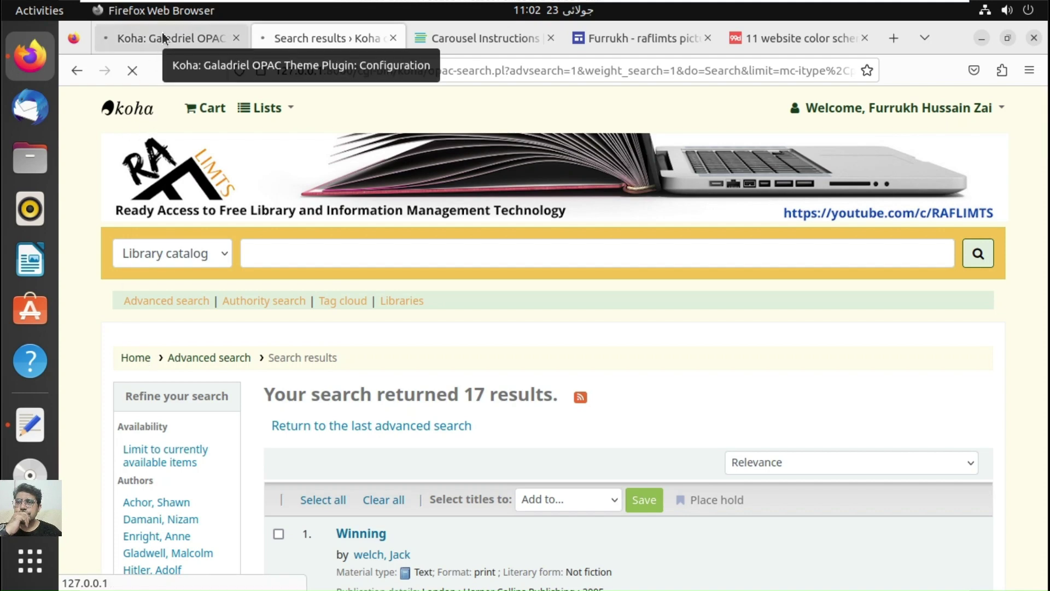
{"action": "left_click", "coordinate": [162, 34]}
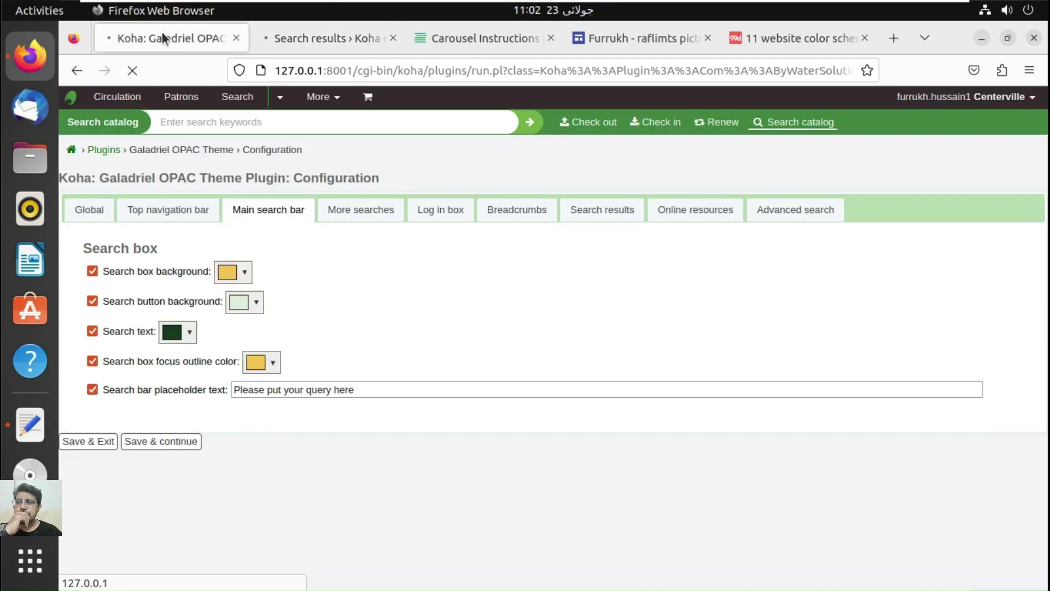
{"action": "left_click", "coordinate": [281, 39]}
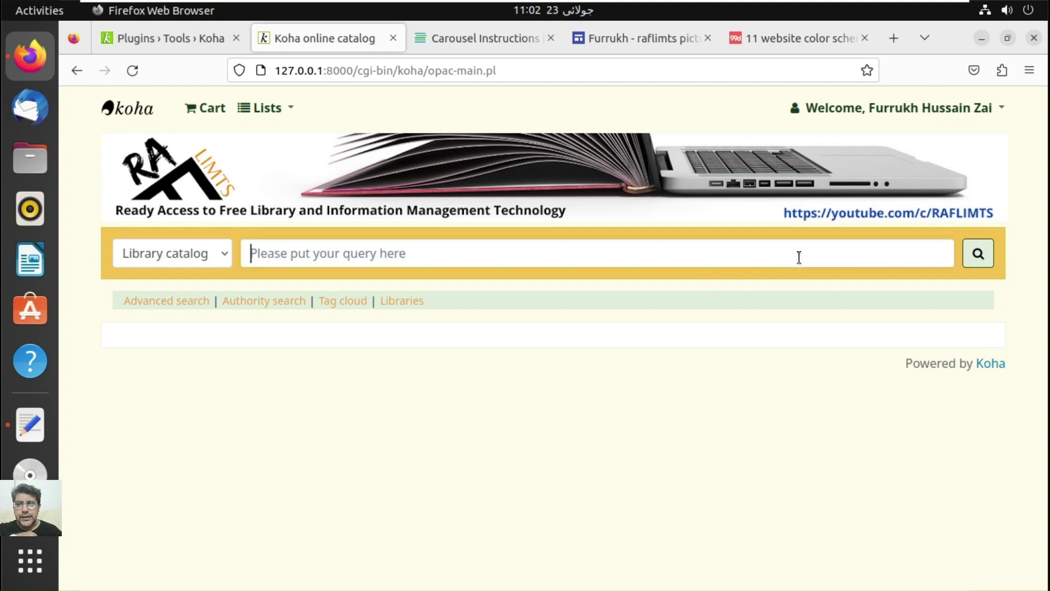
Step: Clear the test text from the OPAC search box, log out, and return to staff Plugins
{"action": "type", "text": "fgg"}
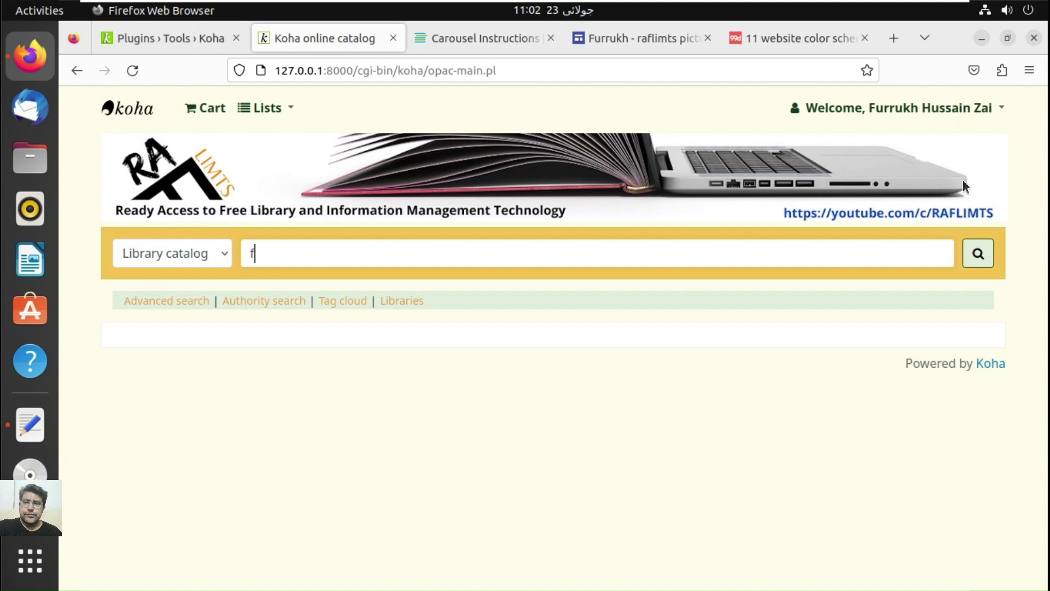
{"action": "key", "text": "BackSpace"}
{"action": "left_click", "coordinate": [990, 108]}
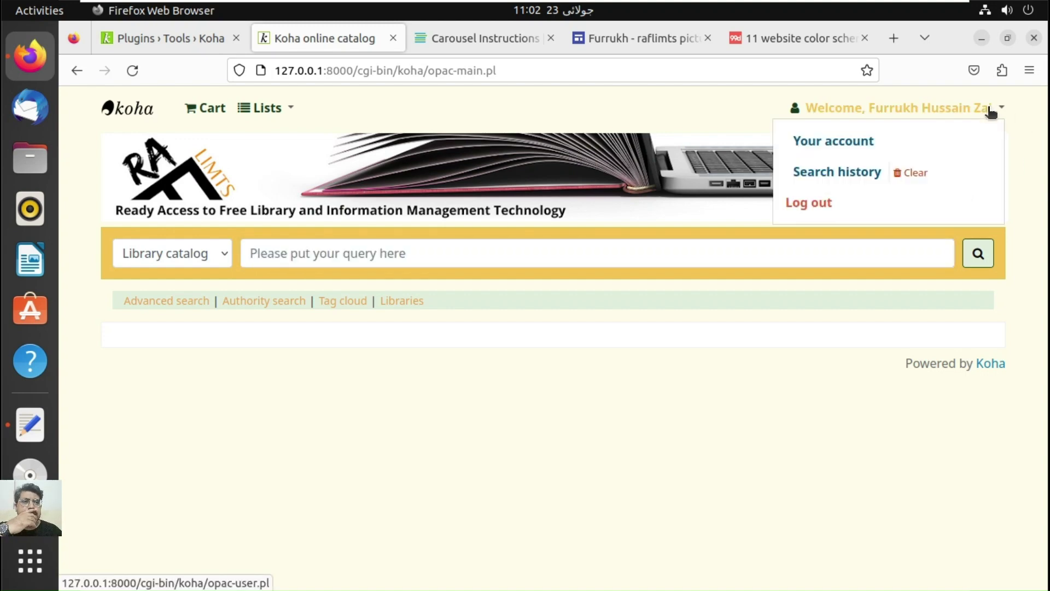
{"action": "left_click", "coordinate": [807, 204]}
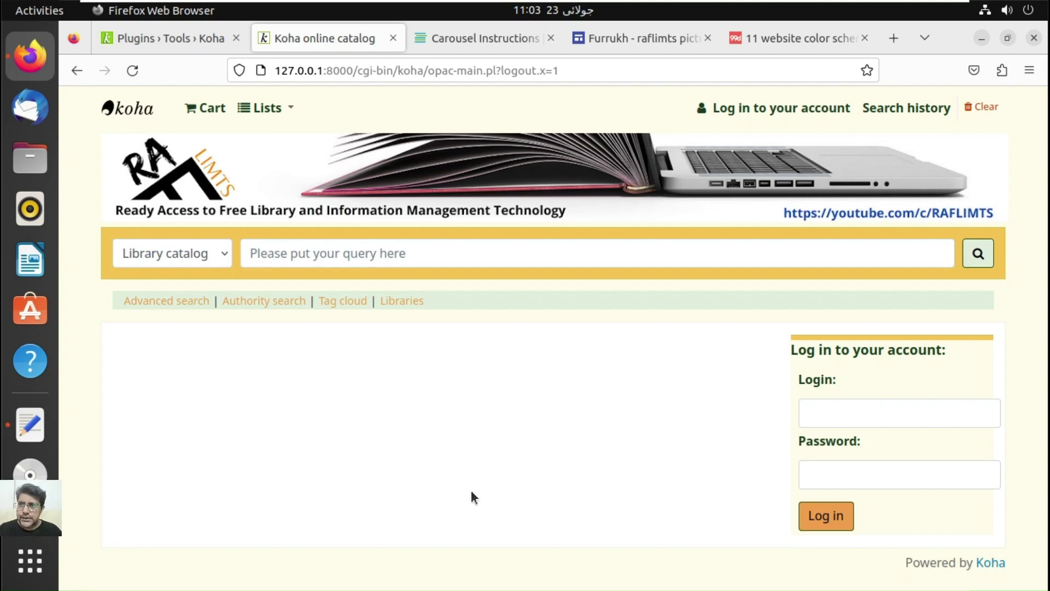
{"action": "left_click", "coordinate": [195, 42]}
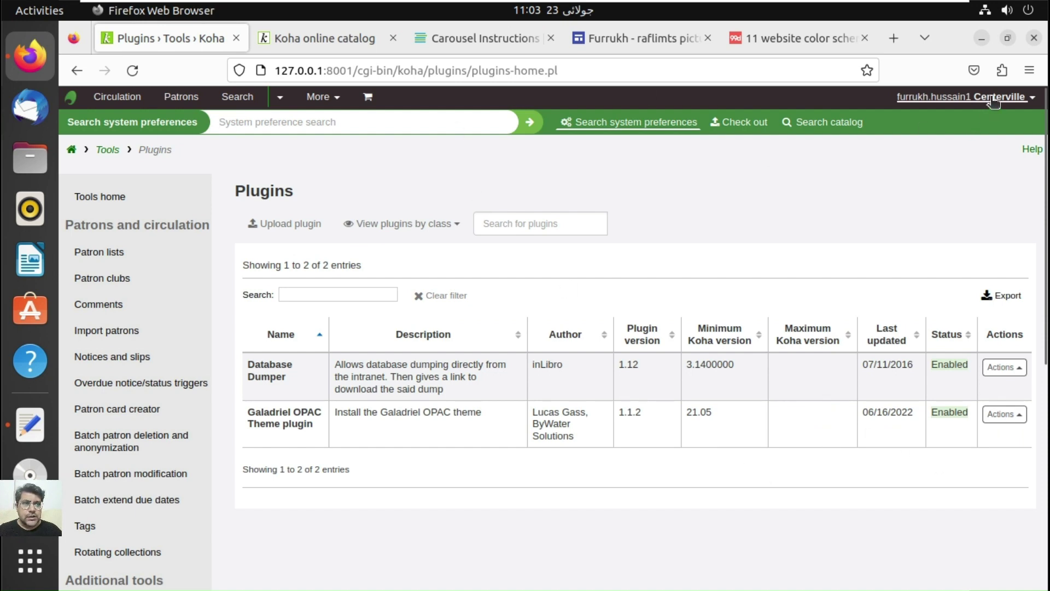
Step: Log back into the staff interface with saved credentials and return to the Plugins page
{"action": "left_click", "coordinate": [963, 97]}
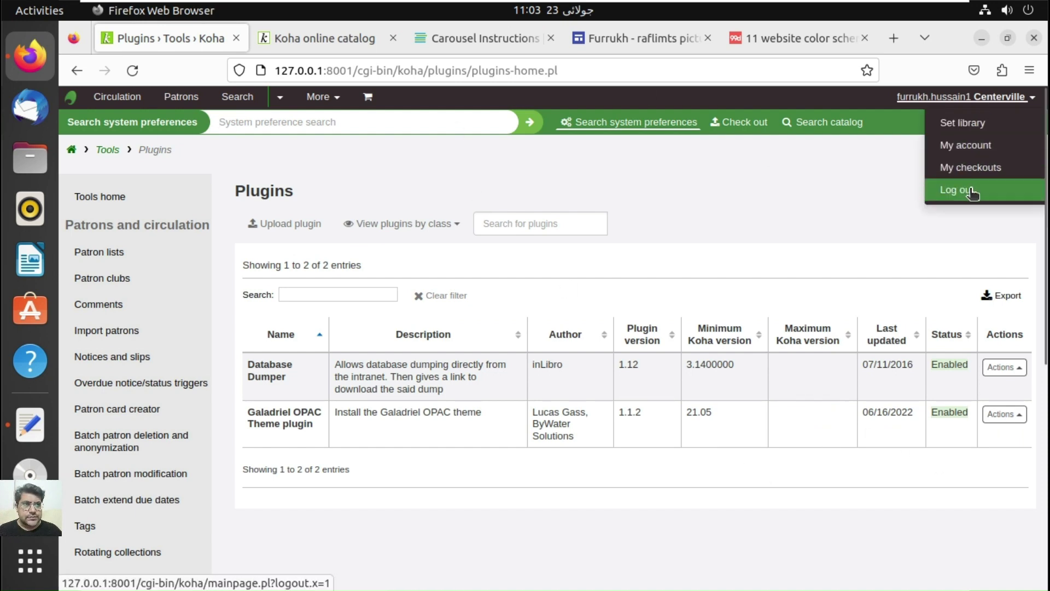
{"action": "left_click", "coordinate": [881, 200]}
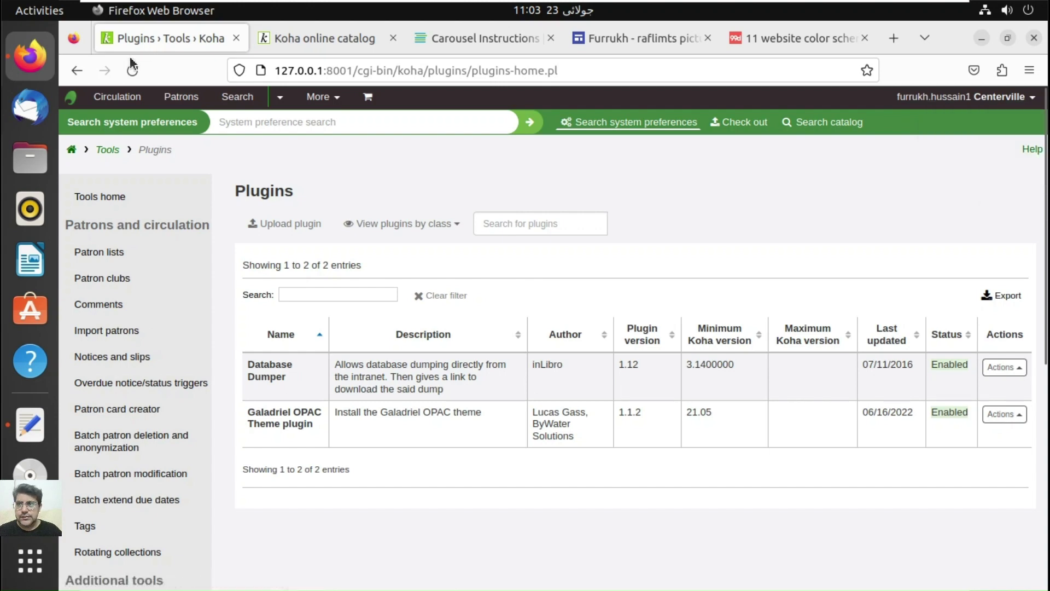
{"action": "left_click", "coordinate": [132, 70]}
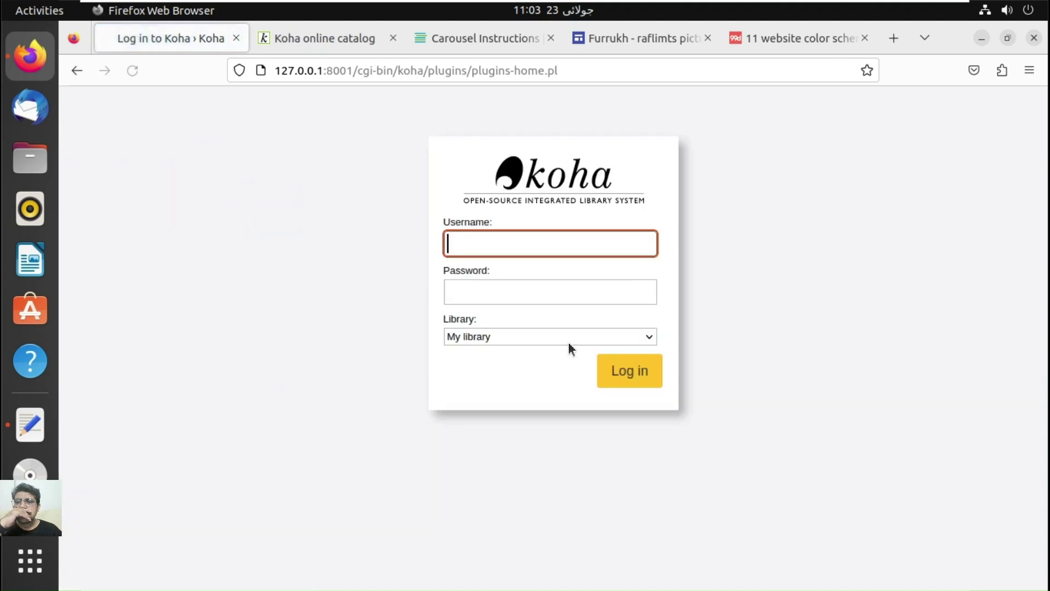
{"action": "left_click", "coordinate": [544, 241]}
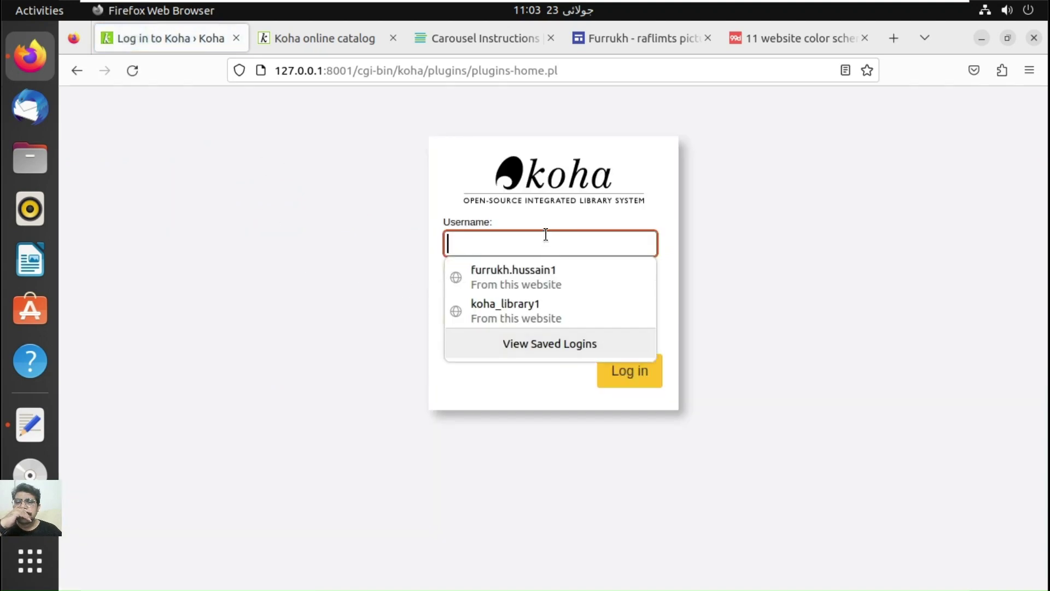
{"action": "left_click", "coordinate": [540, 269]}
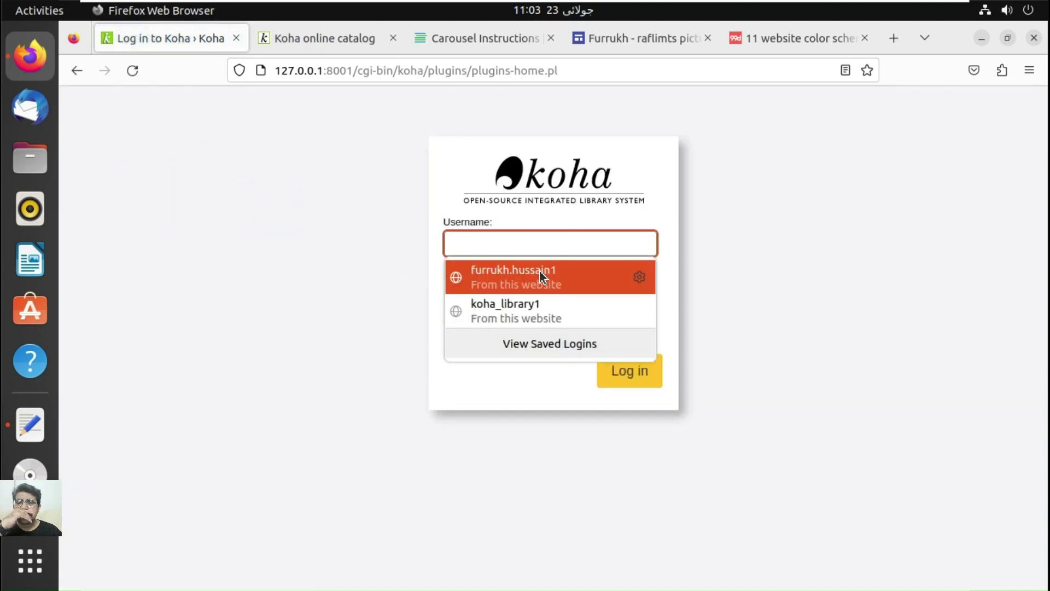
{"action": "left_click", "coordinate": [632, 377]}
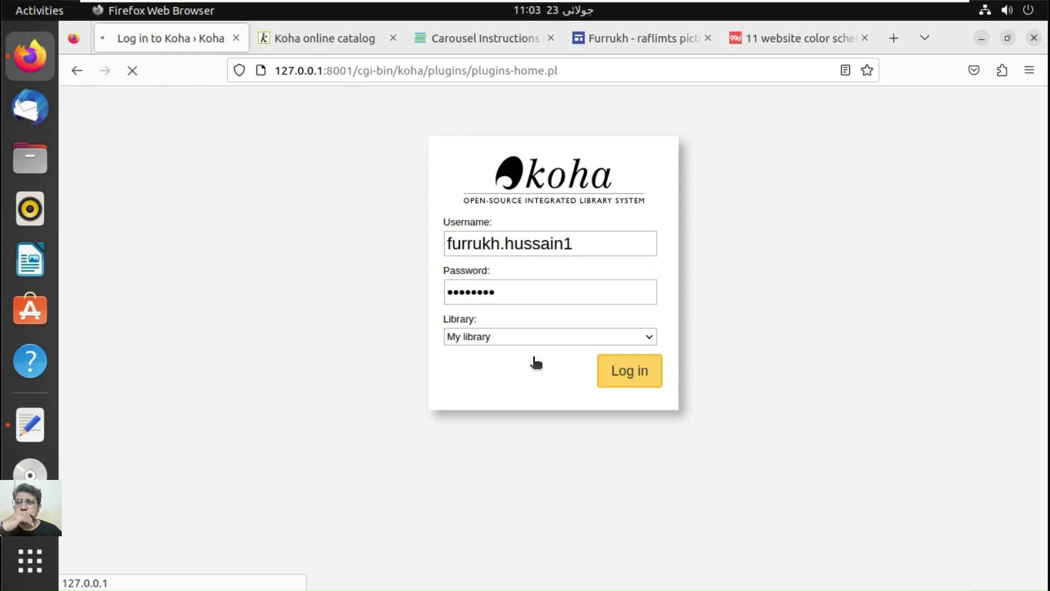
{"action": "left_click", "coordinate": [334, 30]}
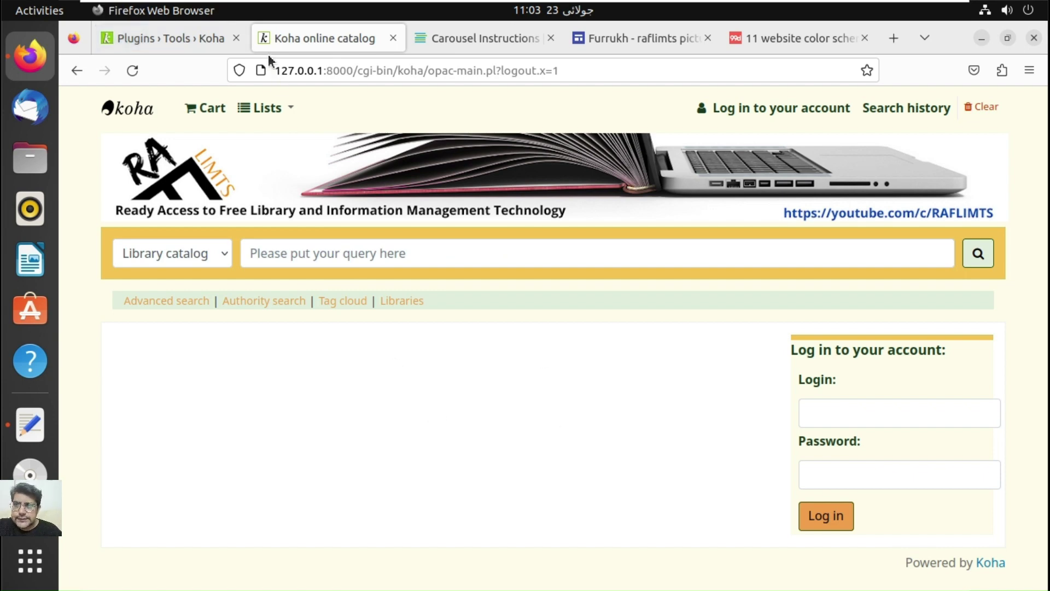
{"action": "left_click", "coordinate": [214, 36]}
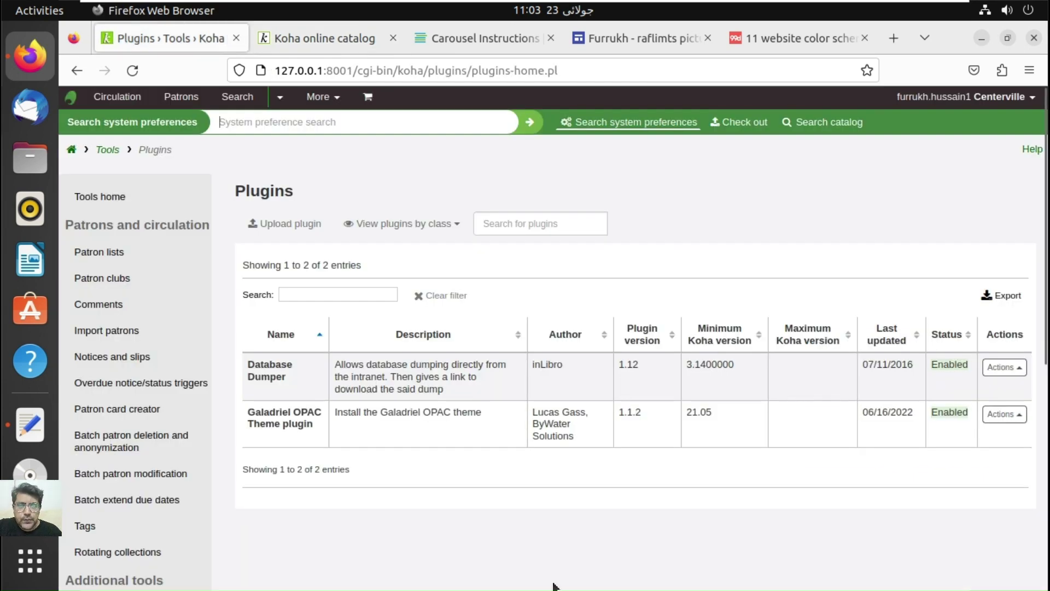
Step: Upload and install the plugin file koha-plugin-coverflow-2.5.4.kpz
{"action": "left_click", "coordinate": [283, 224]}
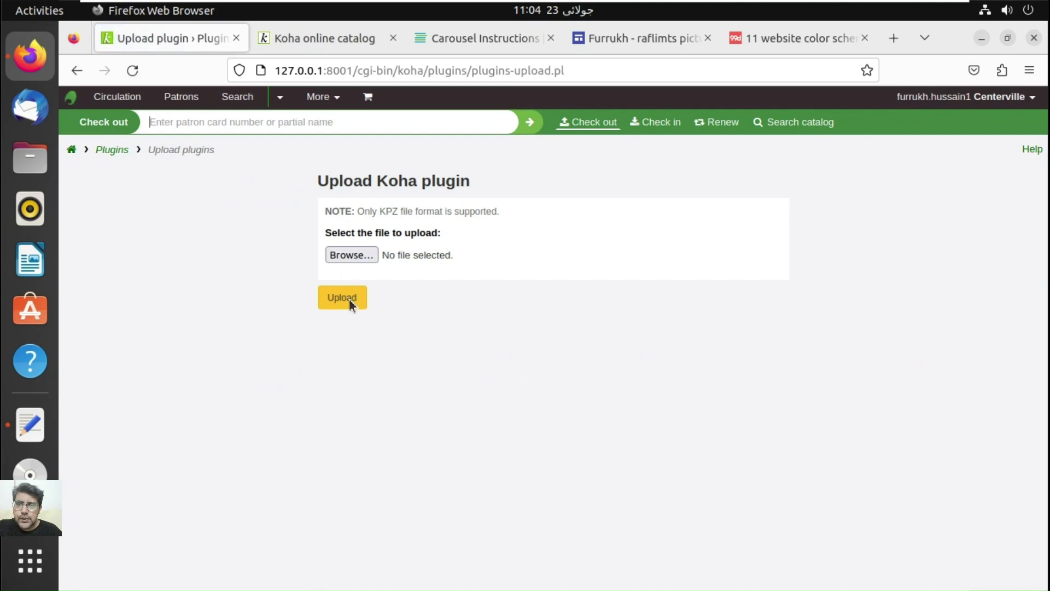
{"action": "left_click", "coordinate": [343, 258]}
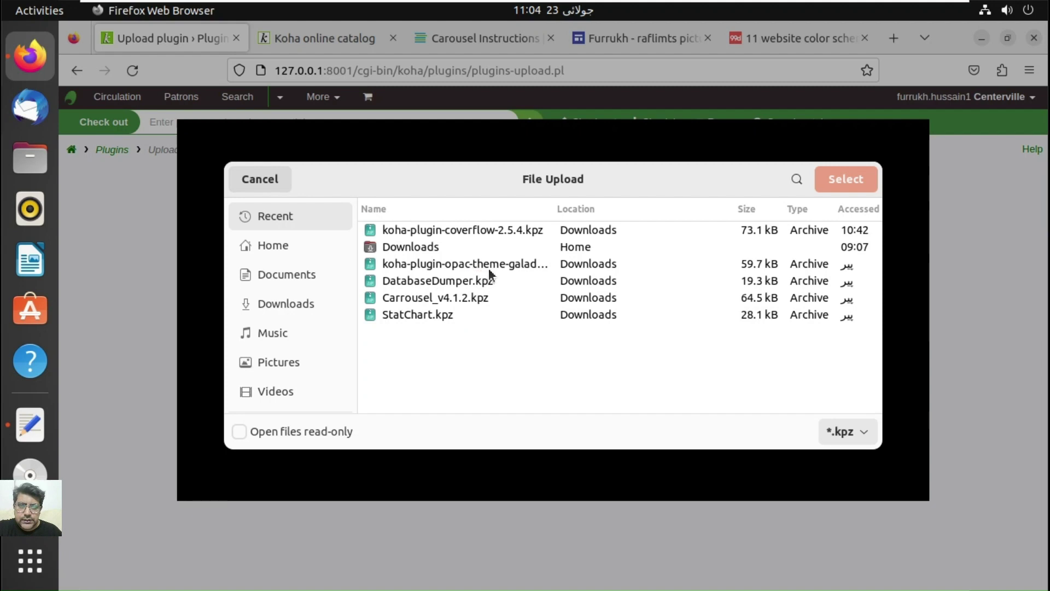
{"action": "left_click", "coordinate": [459, 232]}
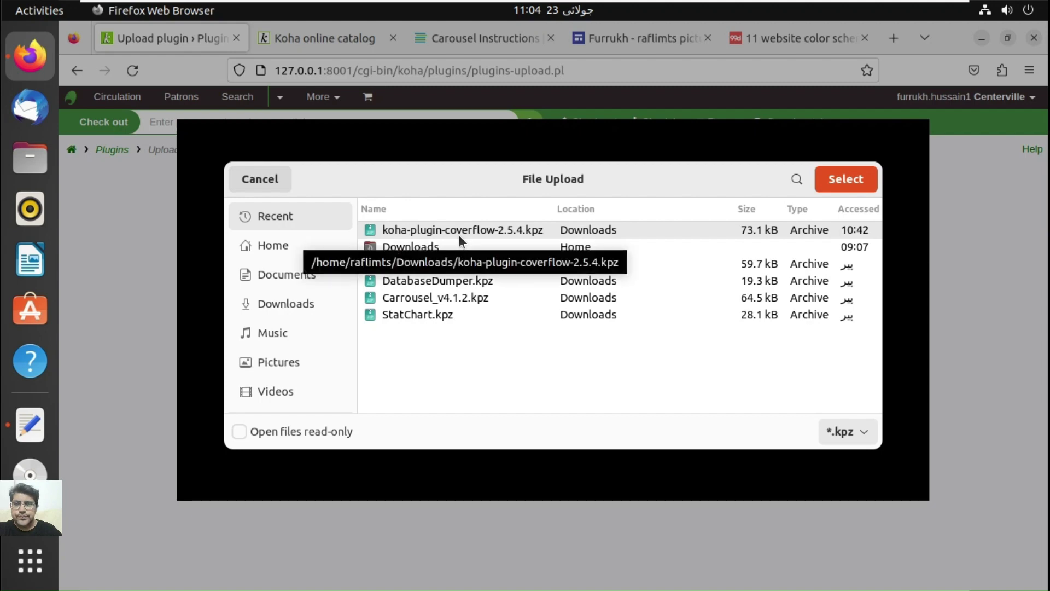
{"action": "double_click", "coordinate": [458, 232]}
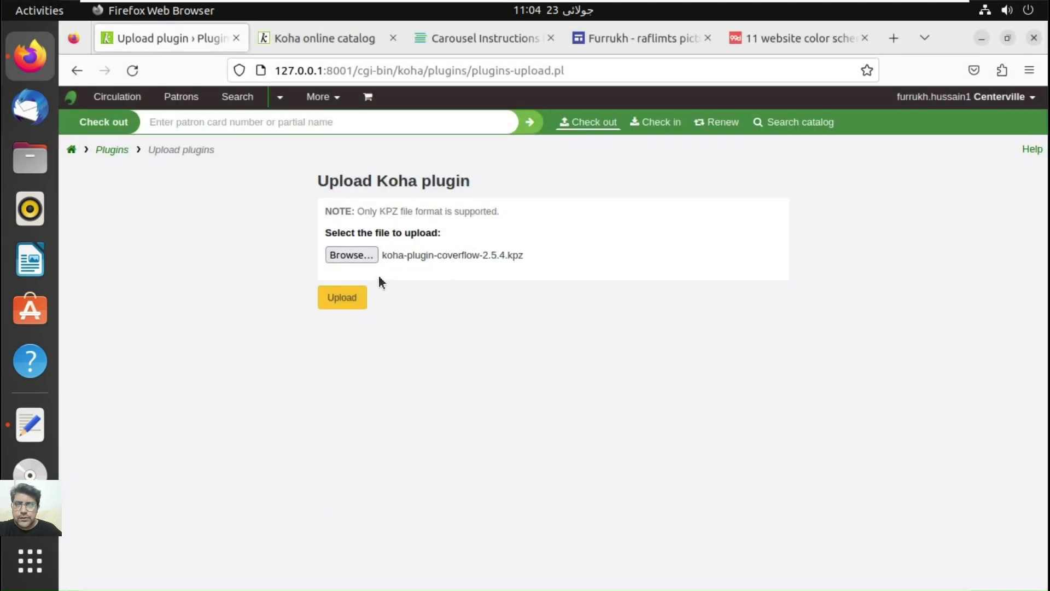
{"action": "left_click", "coordinate": [354, 306]}
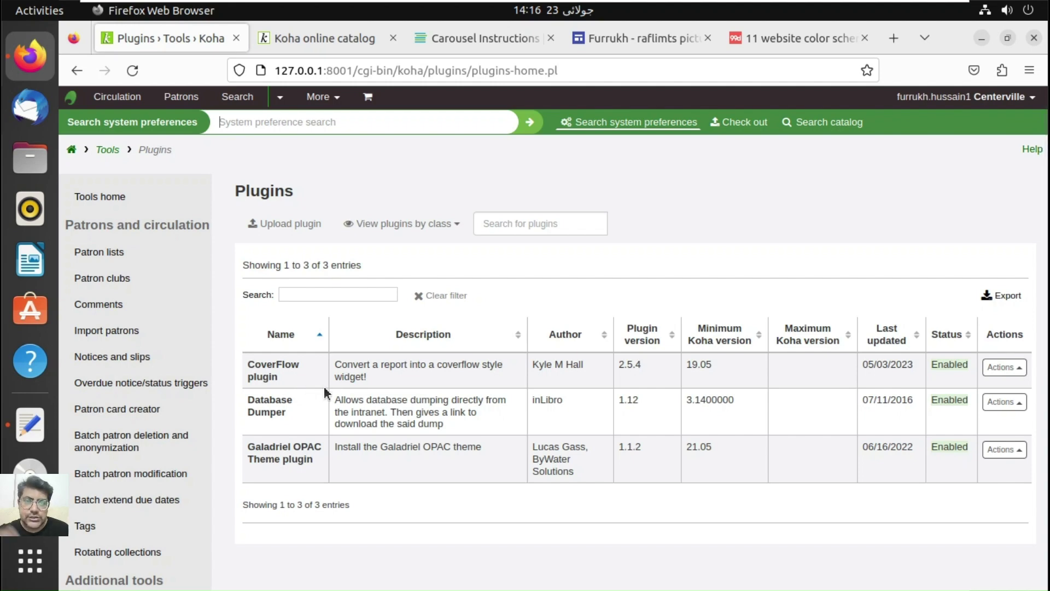
Step: Go to the Lists module, view Public lists, and start creating a new list
{"action": "left_click", "coordinate": [330, 98]}
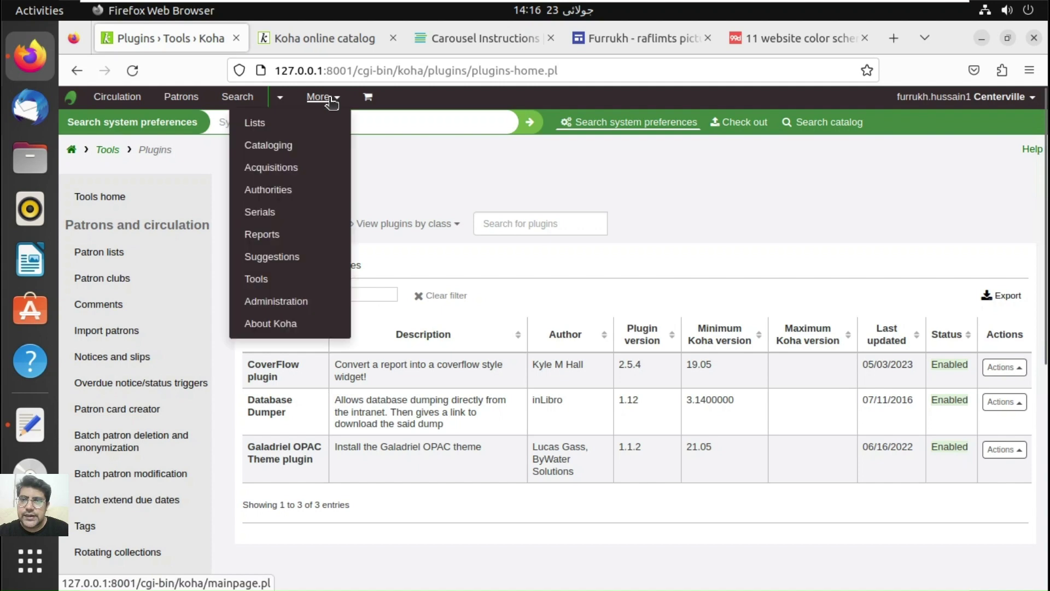
{"action": "left_click", "coordinate": [278, 125]}
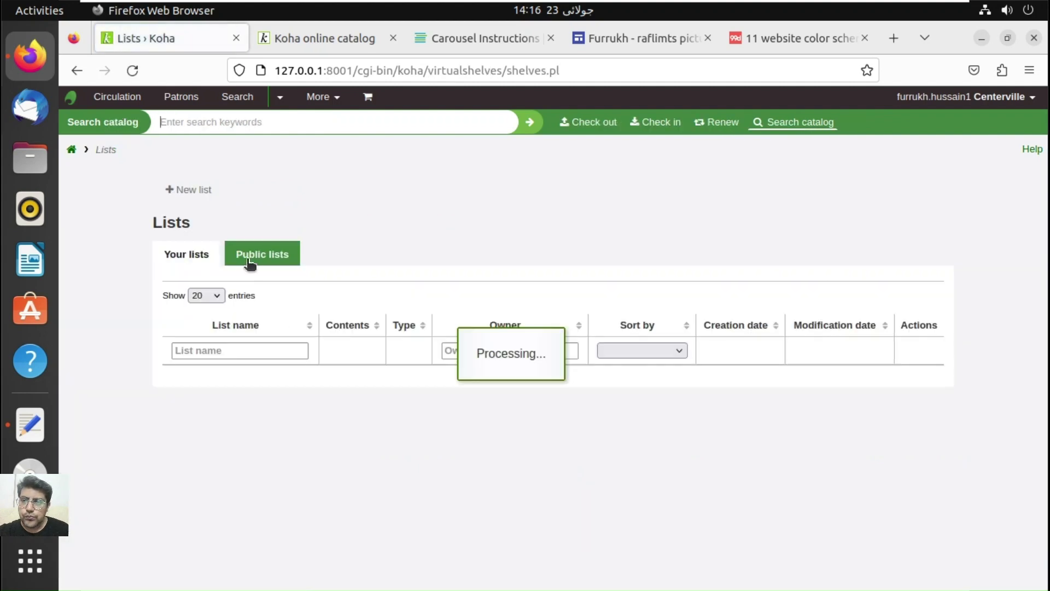
{"action": "left_click", "coordinate": [252, 262]}
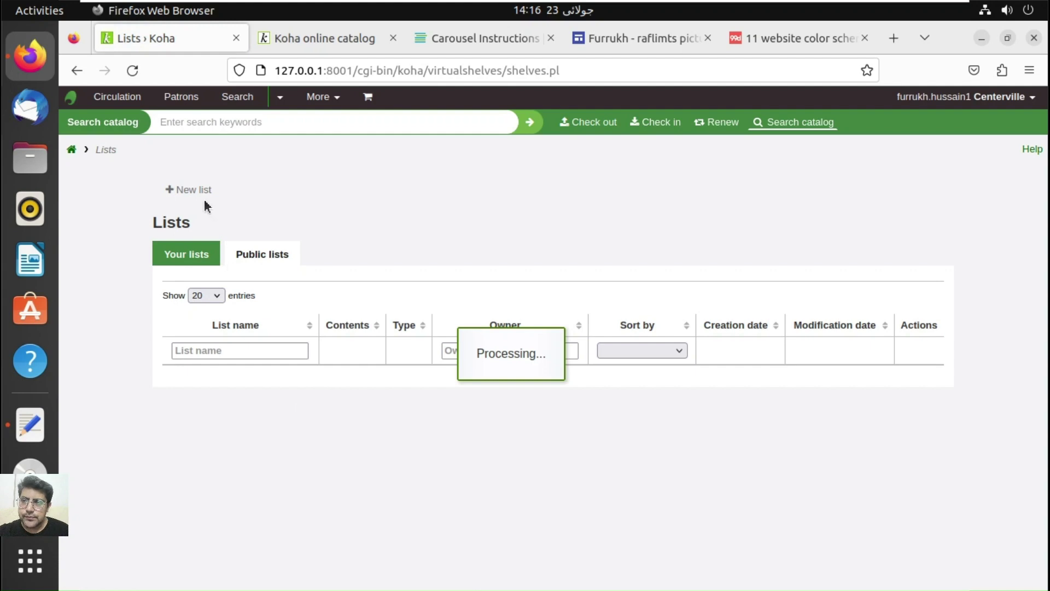
{"action": "left_click", "coordinate": [189, 189]}
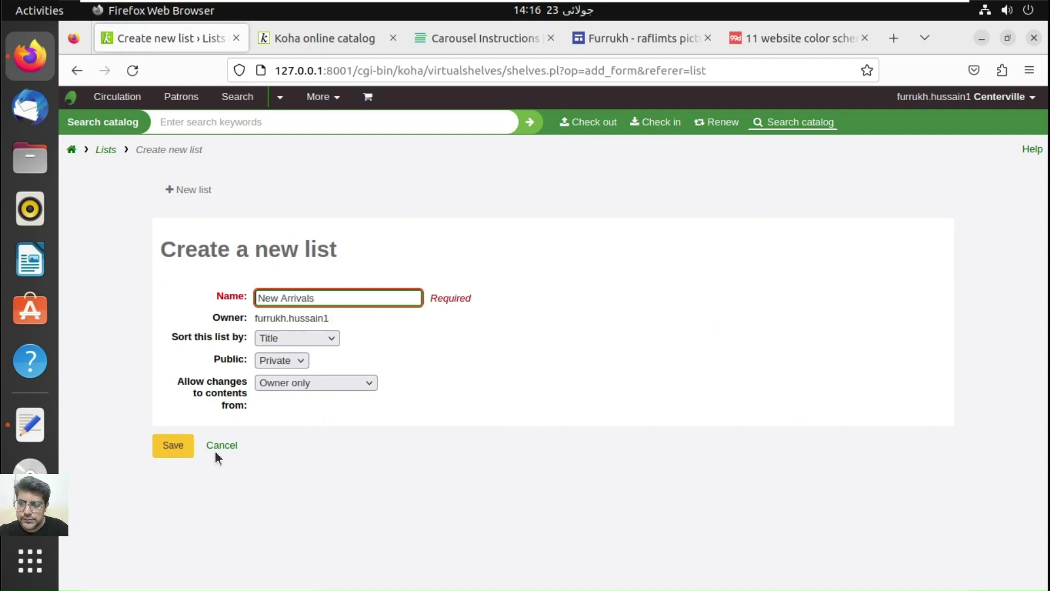
Step: Save the new list 'New Arrivals' with its visibility set to Public
{"action": "left_click", "coordinate": [303, 361]}
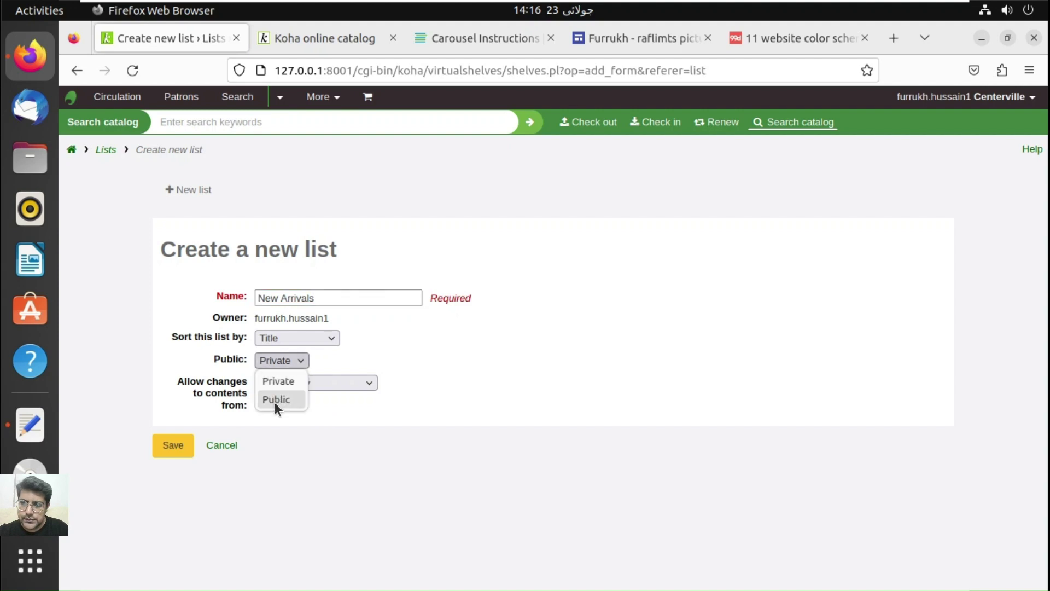
{"action": "left_click", "coordinate": [274, 402]}
{"action": "left_click", "coordinate": [179, 454]}
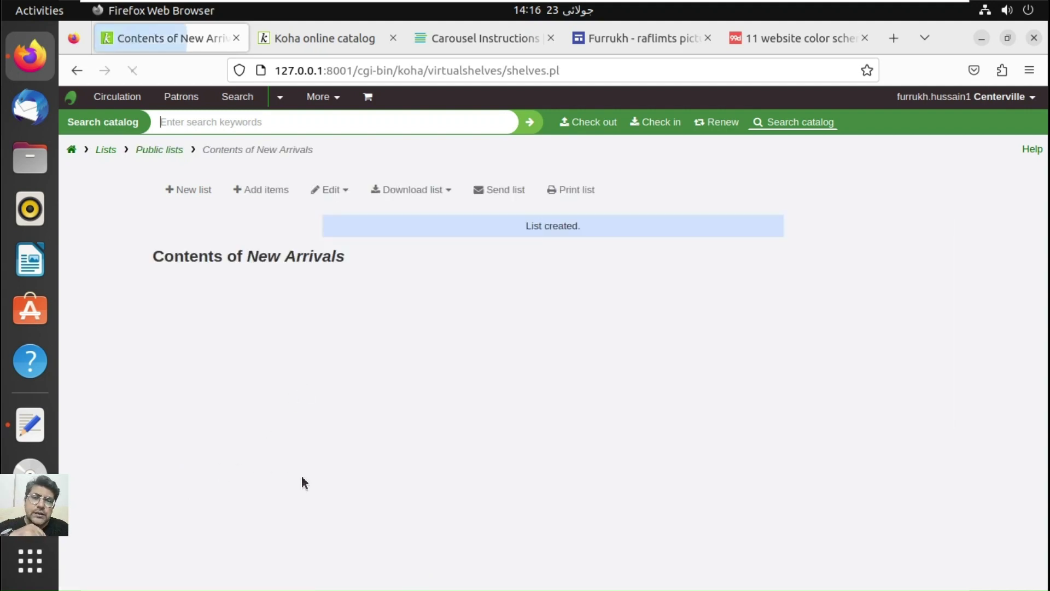
{"action": "left_click", "coordinate": [265, 190]}
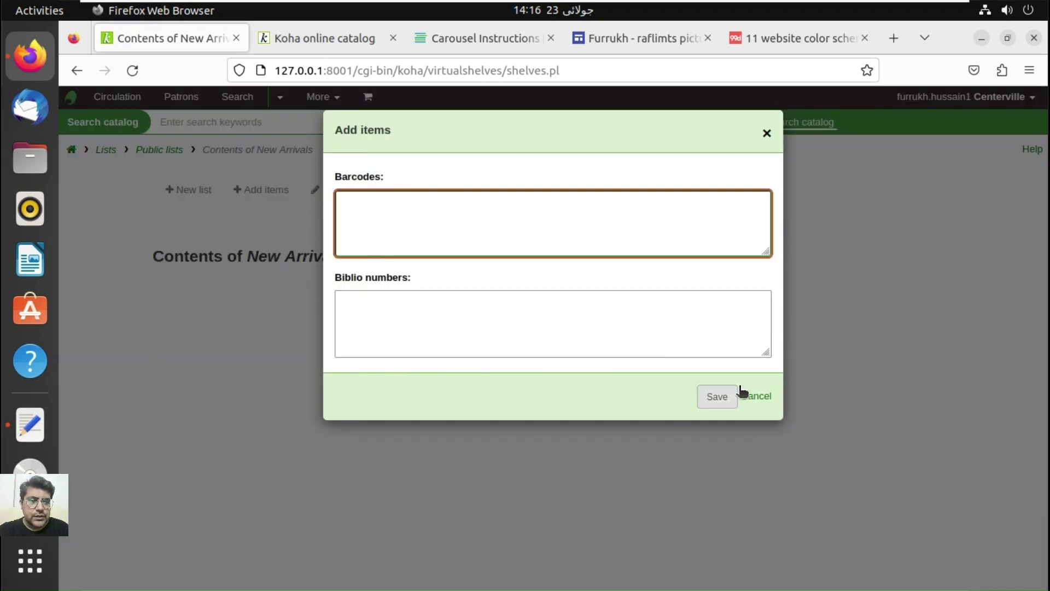
Step: Cancel adding items, go back to the staff home page, and open Advanced search
{"action": "left_click", "coordinate": [768, 398]}
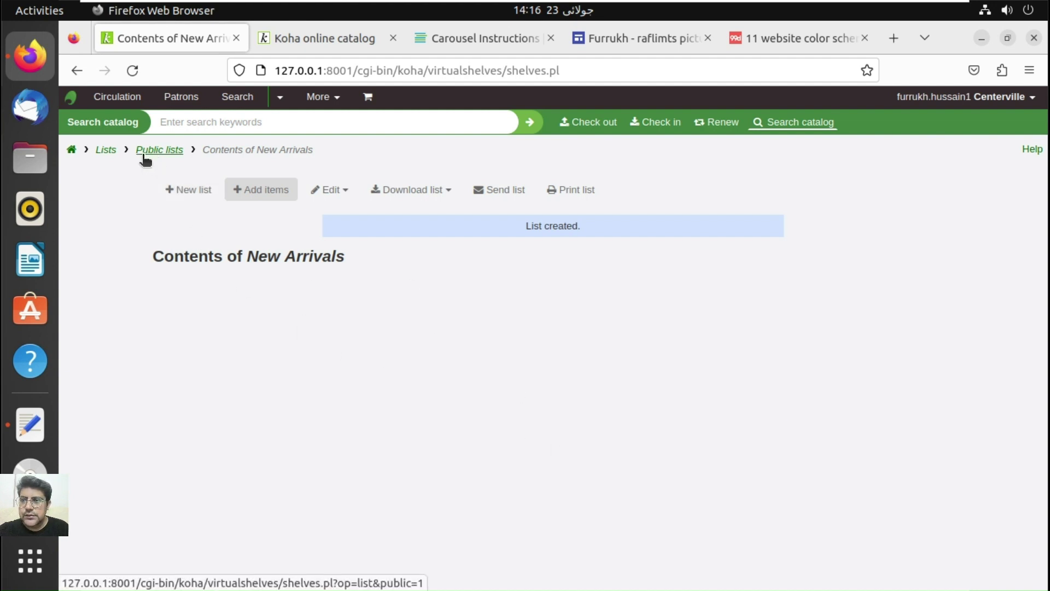
{"action": "left_click", "coordinate": [310, 101]}
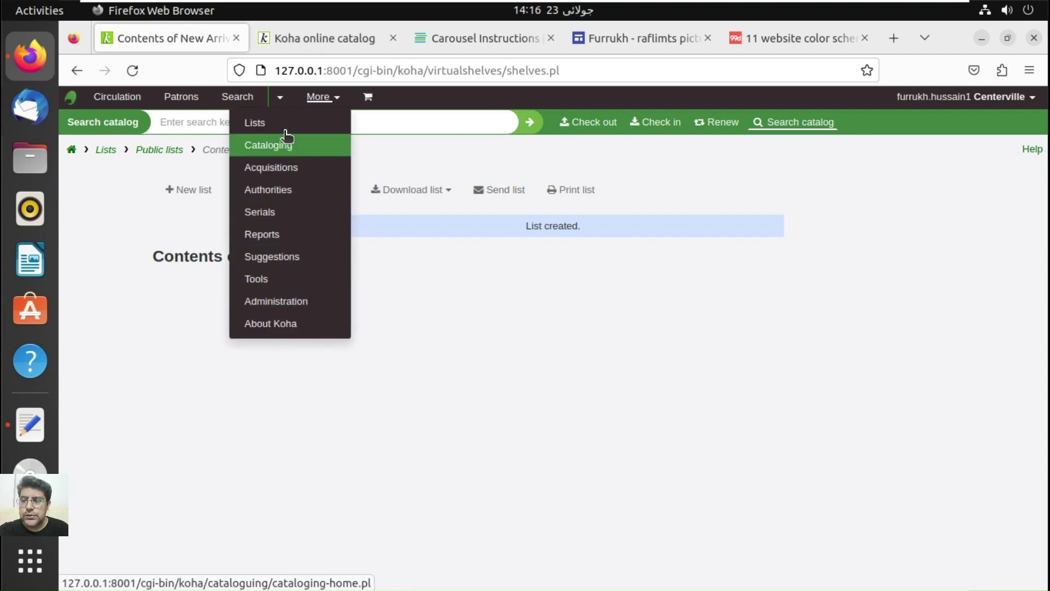
{"action": "left_click", "coordinate": [71, 151]}
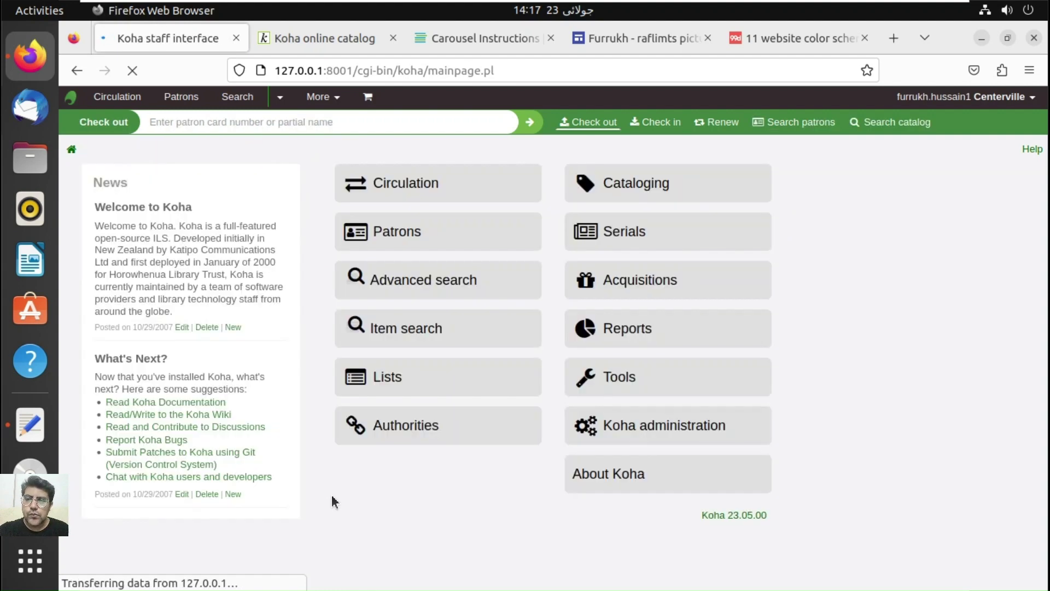
{"action": "left_click", "coordinate": [441, 295]}
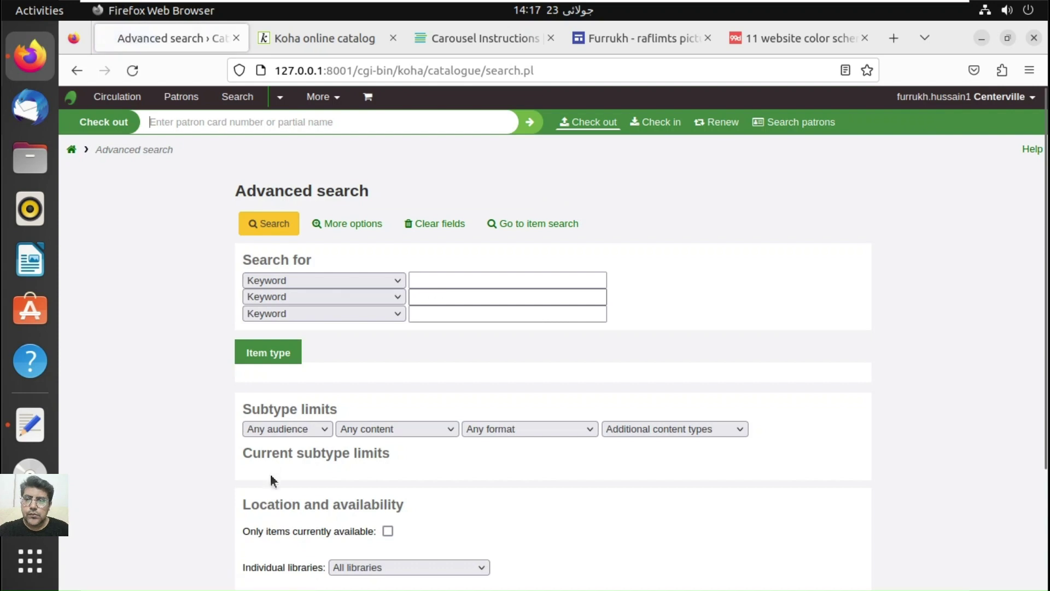
Step: Search the staff catalogue limited to the Books item type, giving 17 records
{"action": "left_click", "coordinate": [272, 419]}
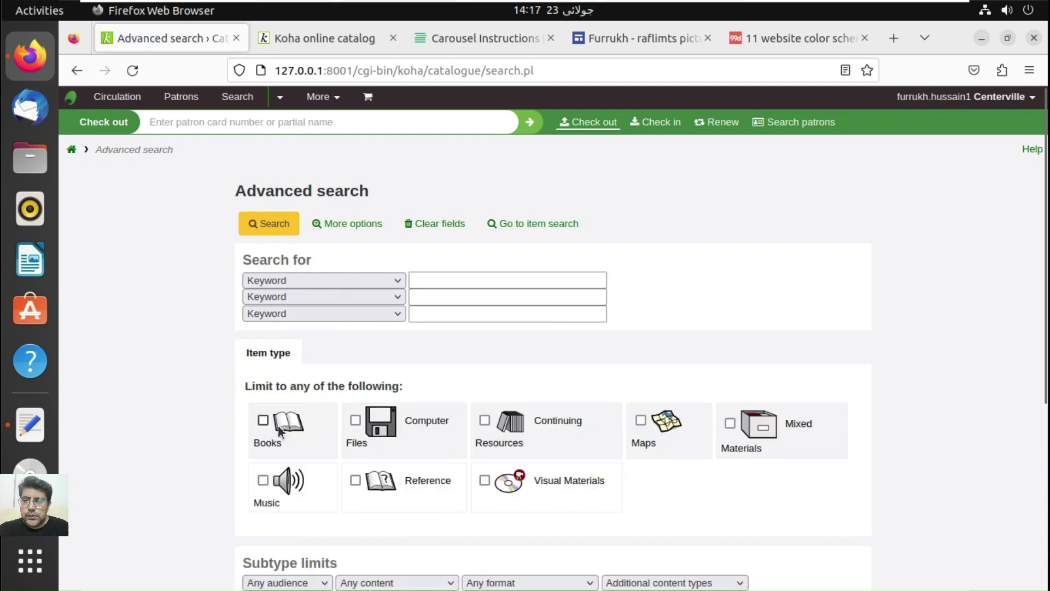
{"action": "left_click", "coordinate": [274, 225]}
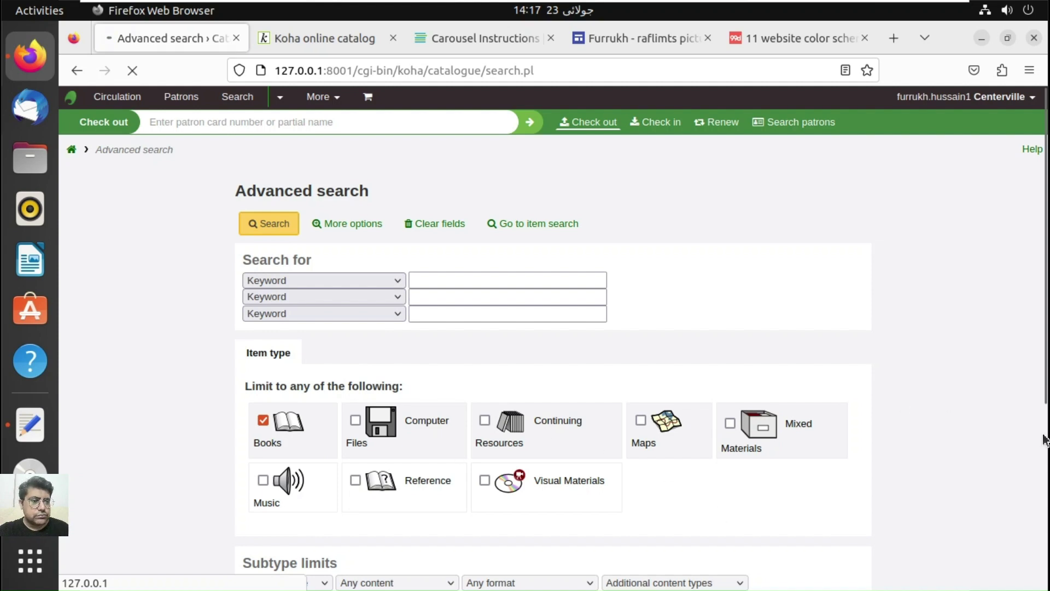
{"action": "left_click_drag", "start_coordinate": [1045, 438], "coordinate": [1041, 292]}
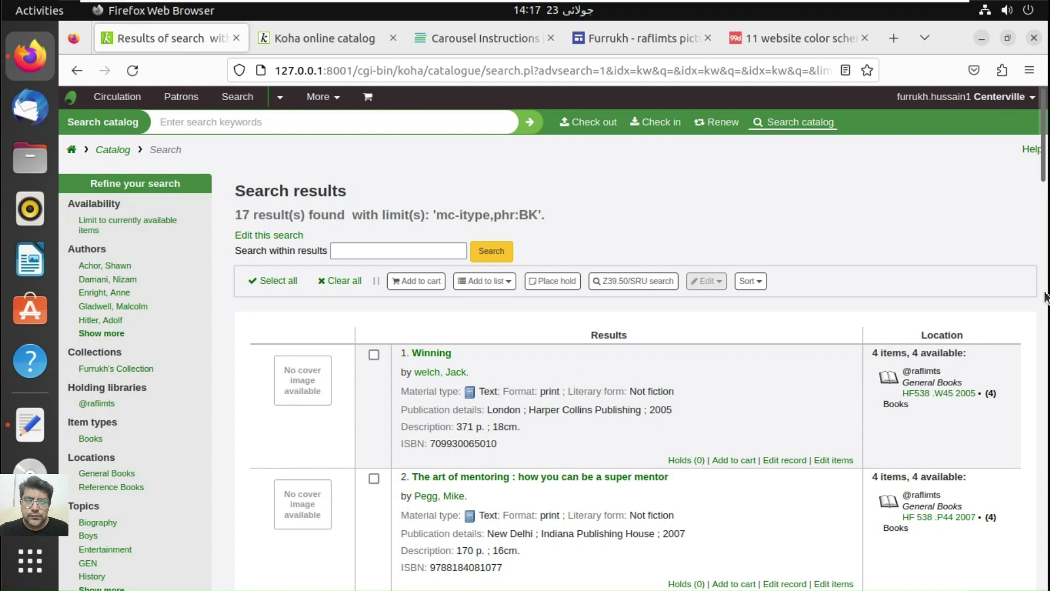
Step: Tick Capital, Intercepting the Sindhi world, Thoron's principles of yoga and Essential jazz in the results
{"action": "left_click", "coordinate": [1045, 295]}
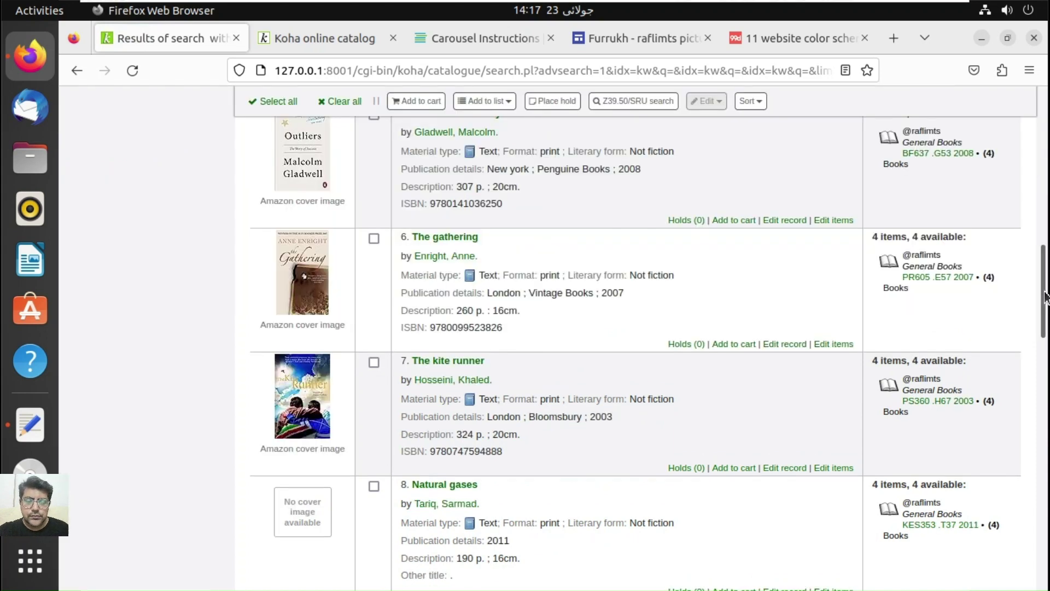
{"action": "left_click_drag", "start_coordinate": [1045, 296], "coordinate": [1047, 514]}
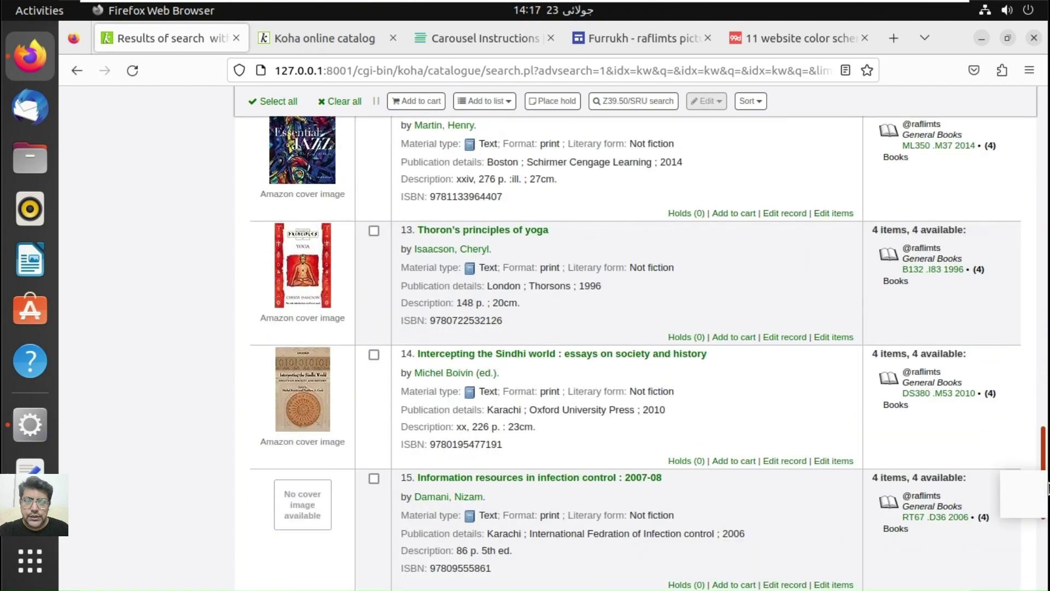
{"action": "left_click_drag", "start_coordinate": [1048, 564], "coordinate": [1047, 583]}
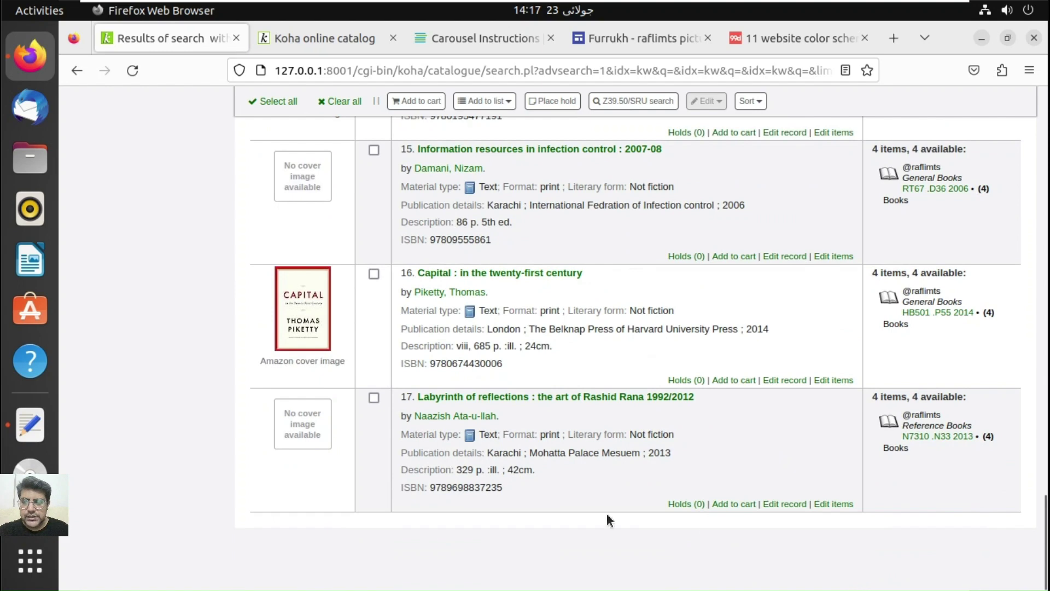
{"action": "left_click", "coordinate": [374, 274]}
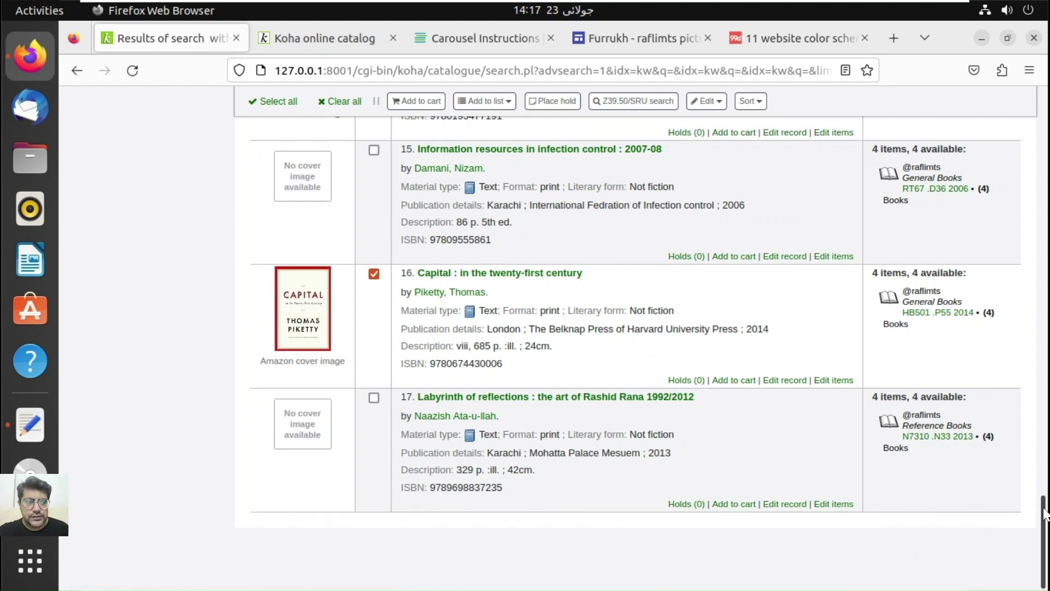
{"action": "scroll", "coordinate": [1039, 458], "scroll_direction": "up", "scroll_amount": 5}
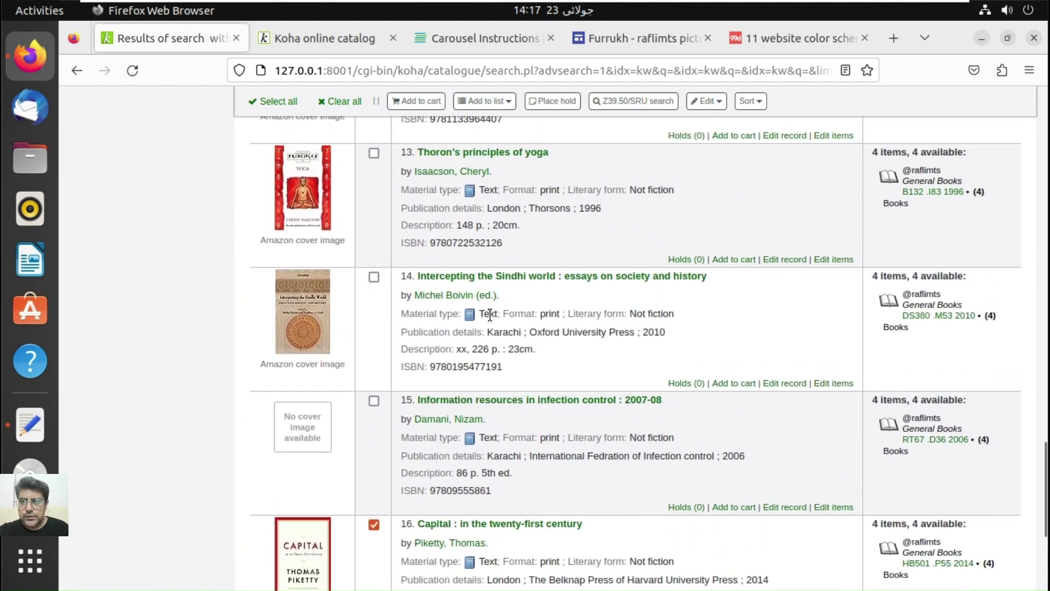
{"action": "left_click", "coordinate": [374, 277]}
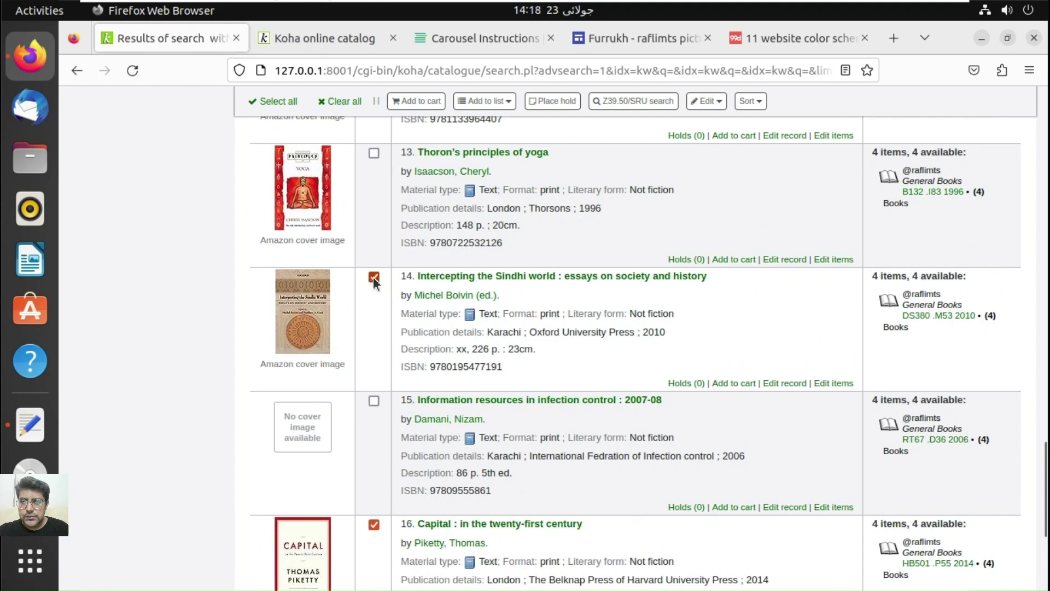
{"action": "left_click", "coordinate": [373, 155]}
{"action": "scroll", "coordinate": [1042, 329], "scroll_direction": "up", "scroll_amount": 2}
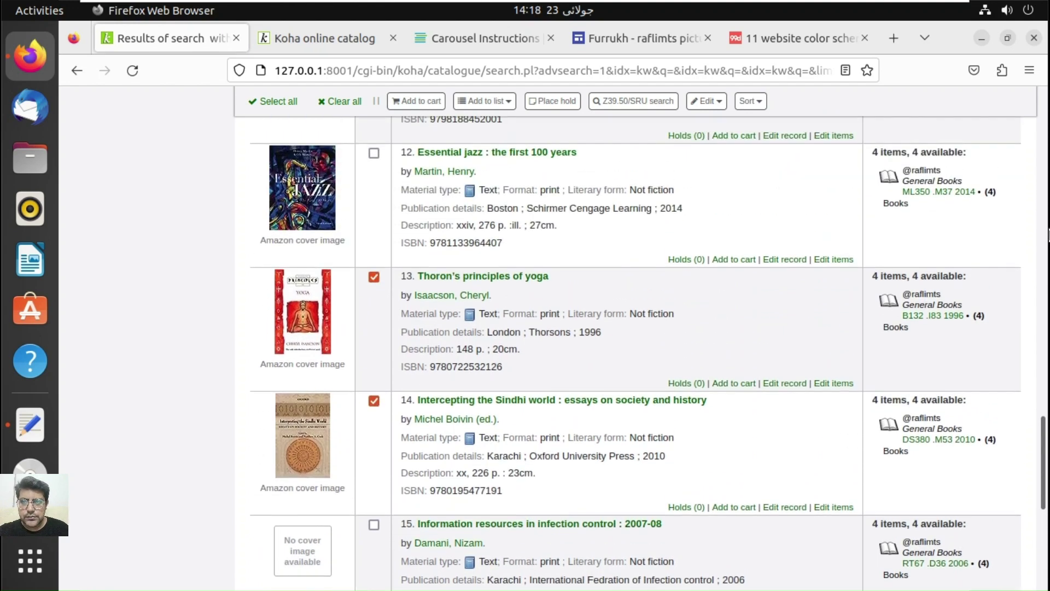
{"action": "scroll", "coordinate": [1043, 236], "scroll_direction": "up", "scroll_amount": 4}
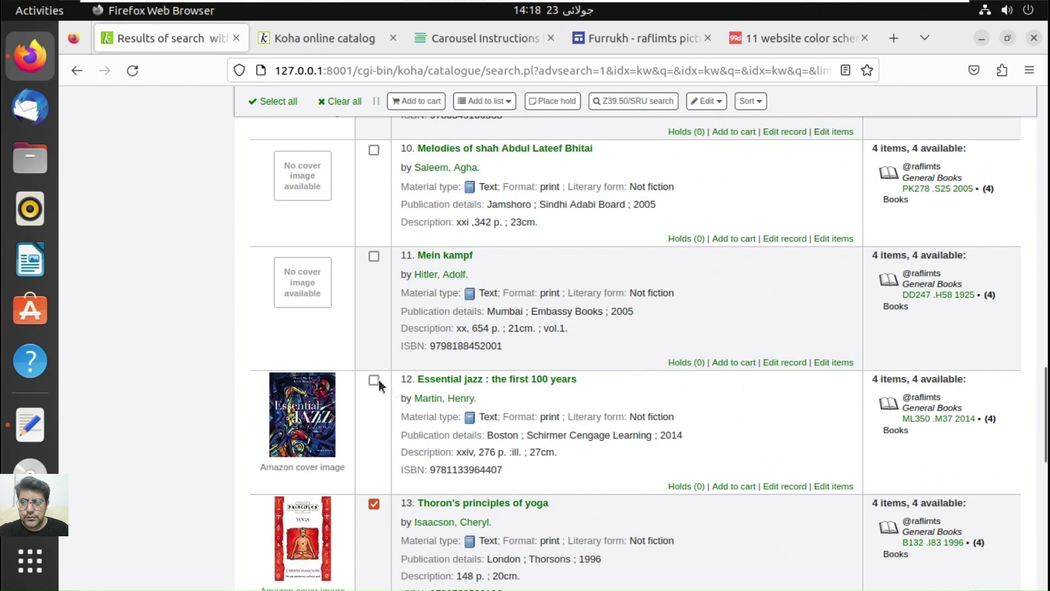
{"action": "left_click", "coordinate": [374, 380]}
Step: Also tick Long walk to freedom and The kite runner, ending at the top of the results
{"action": "scroll", "coordinate": [918, 181], "scroll_direction": "up", "scroll_amount": 2}
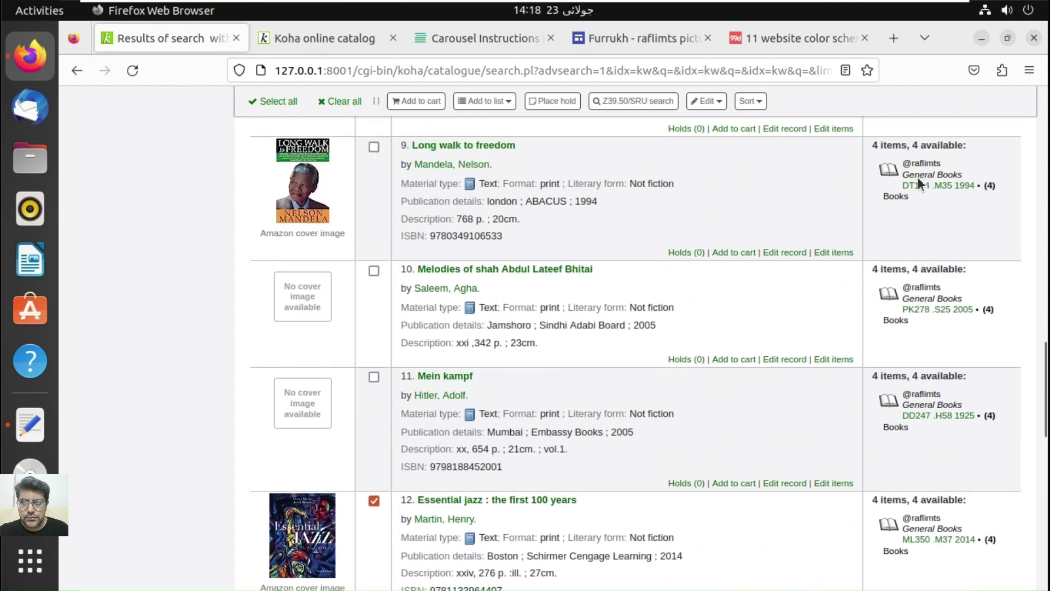
{"action": "scroll", "coordinate": [918, 177], "scroll_direction": "up", "scroll_amount": 2}
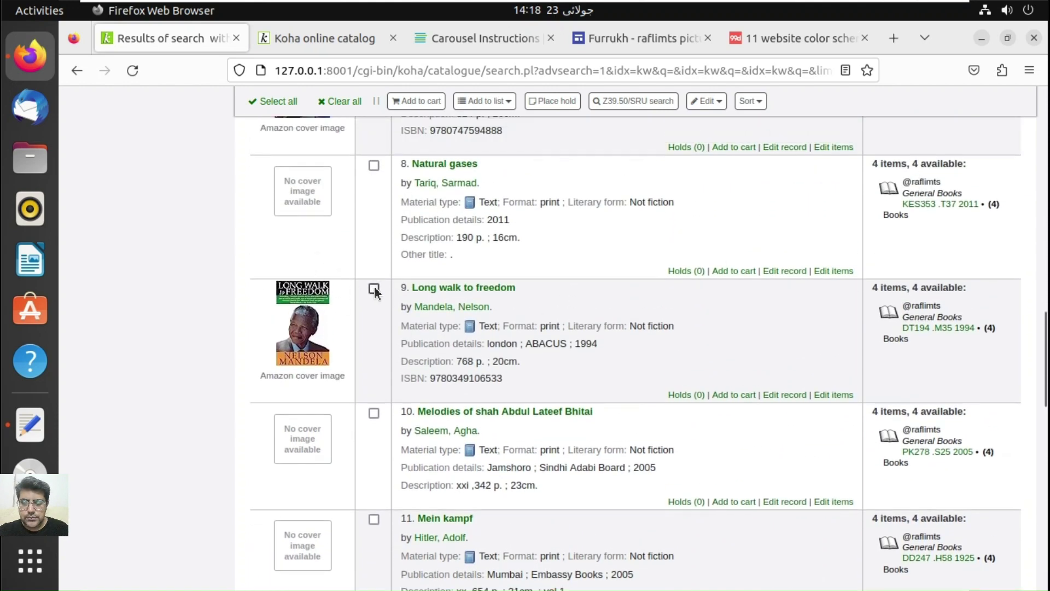
{"action": "left_click", "coordinate": [374, 289]}
{"action": "scroll", "coordinate": [376, 293], "scroll_direction": "up", "scroll_amount": 5}
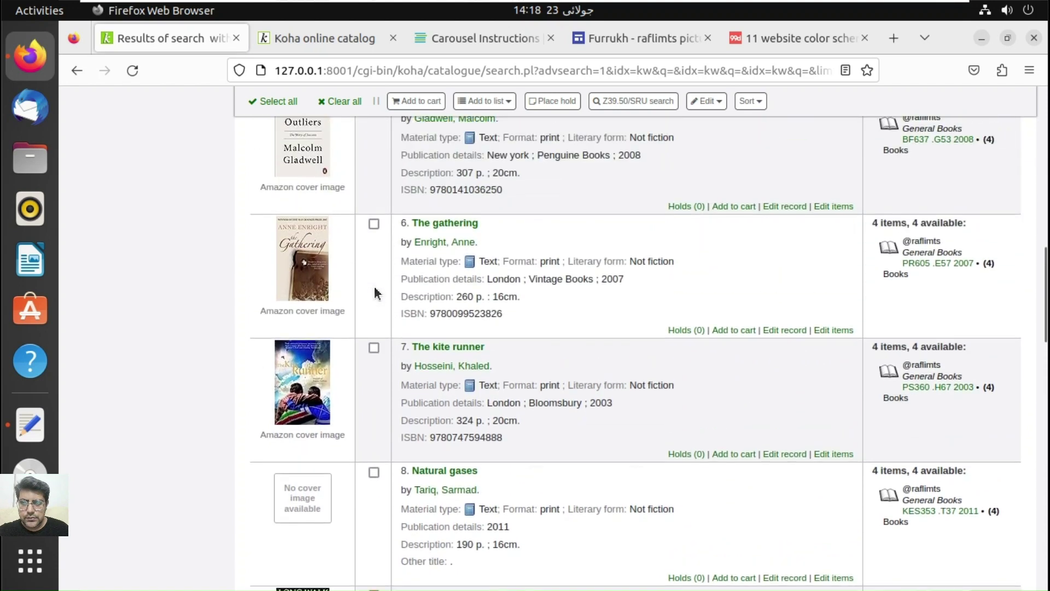
{"action": "left_click", "coordinate": [374, 349]}
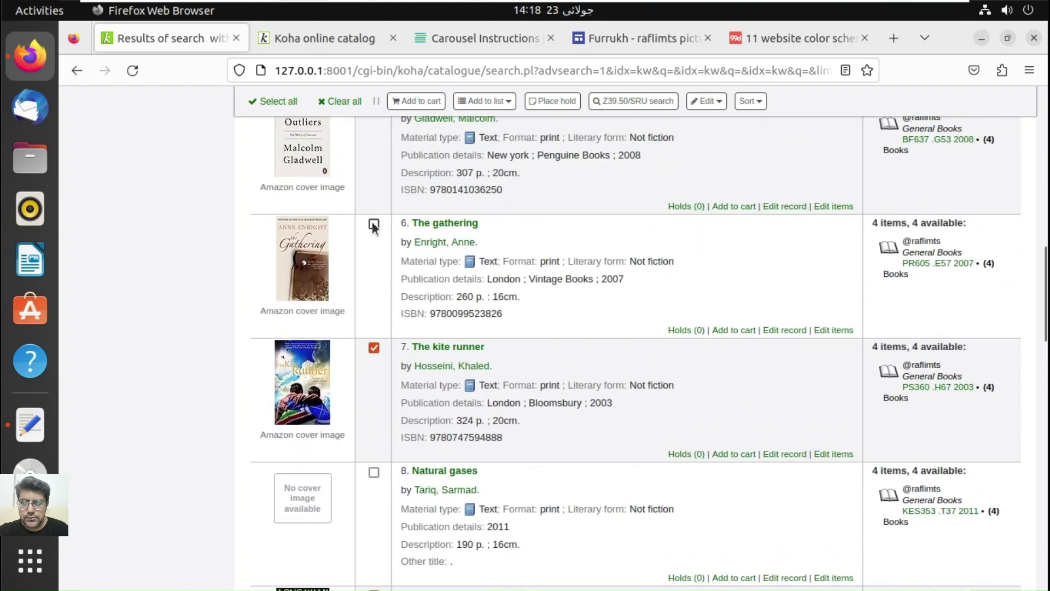
{"action": "scroll", "coordinate": [373, 225], "scroll_direction": "up", "scroll_amount": 4}
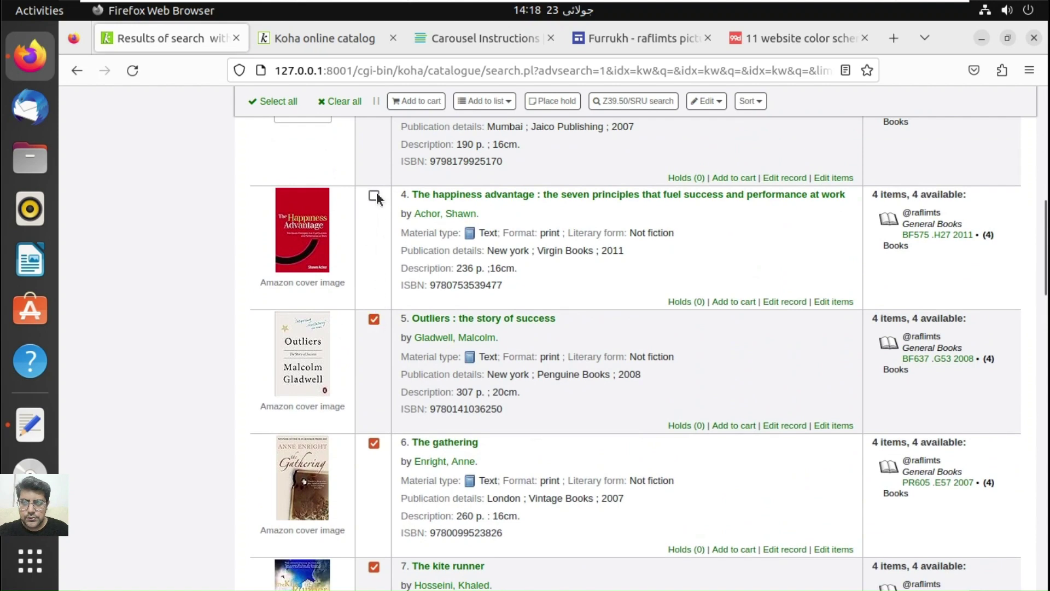
{"action": "scroll", "coordinate": [376, 197], "scroll_direction": "up", "scroll_amount": 7}
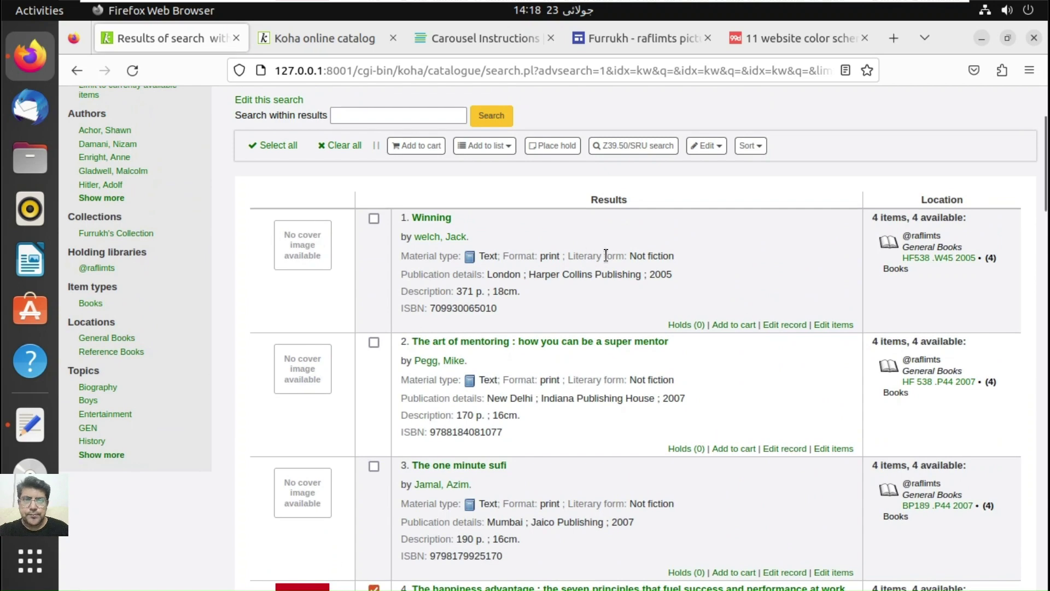
Step: Add the nine ticked books, including Capital, The gathering and Outliers, to the public New Arrivals list
{"action": "left_click", "coordinate": [483, 145]}
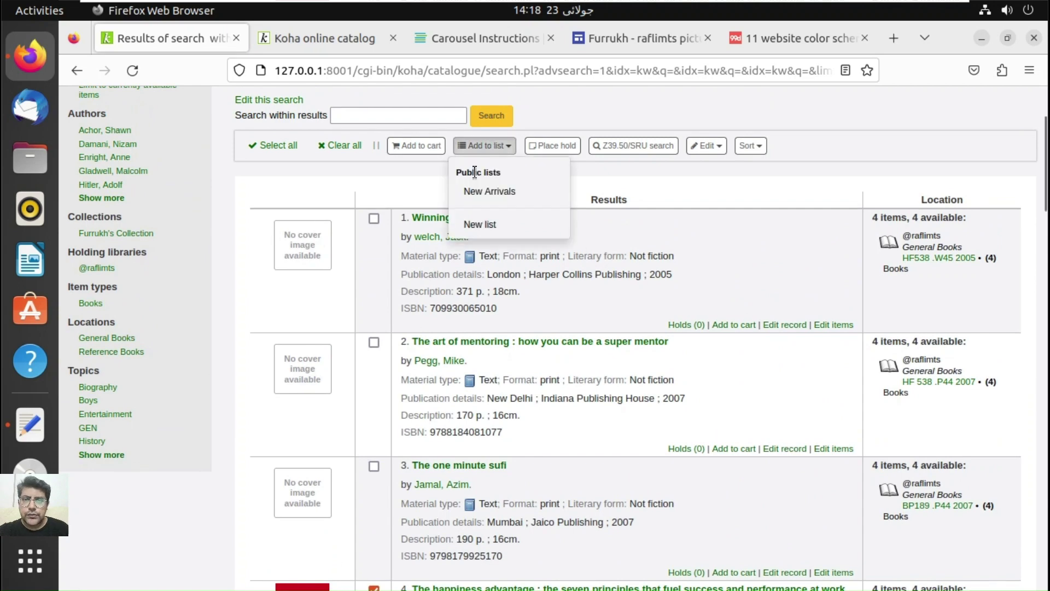
{"action": "left_click", "coordinate": [486, 191]}
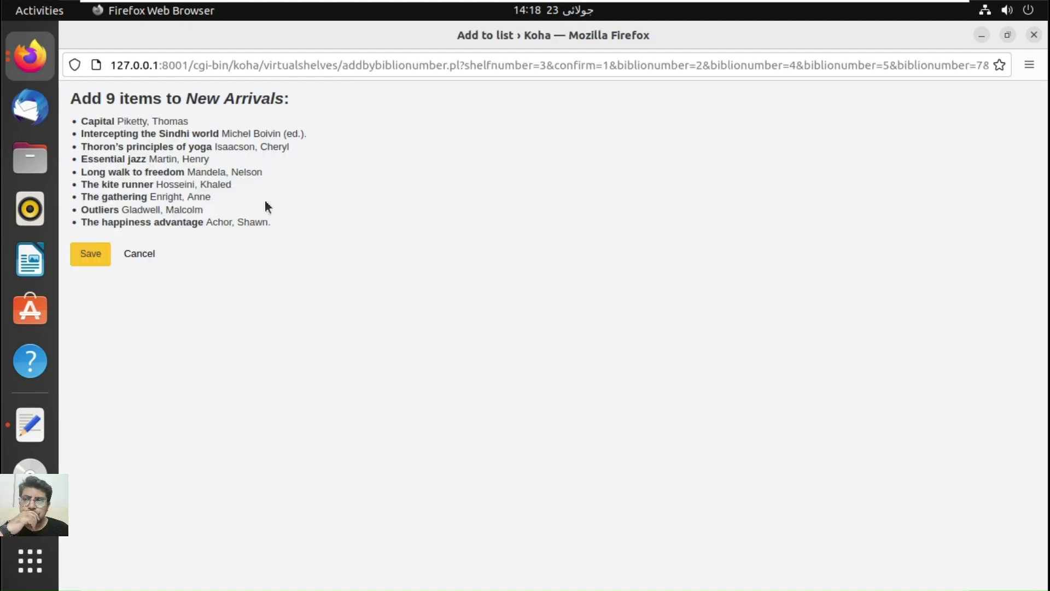
{"action": "left_click", "coordinate": [97, 255]}
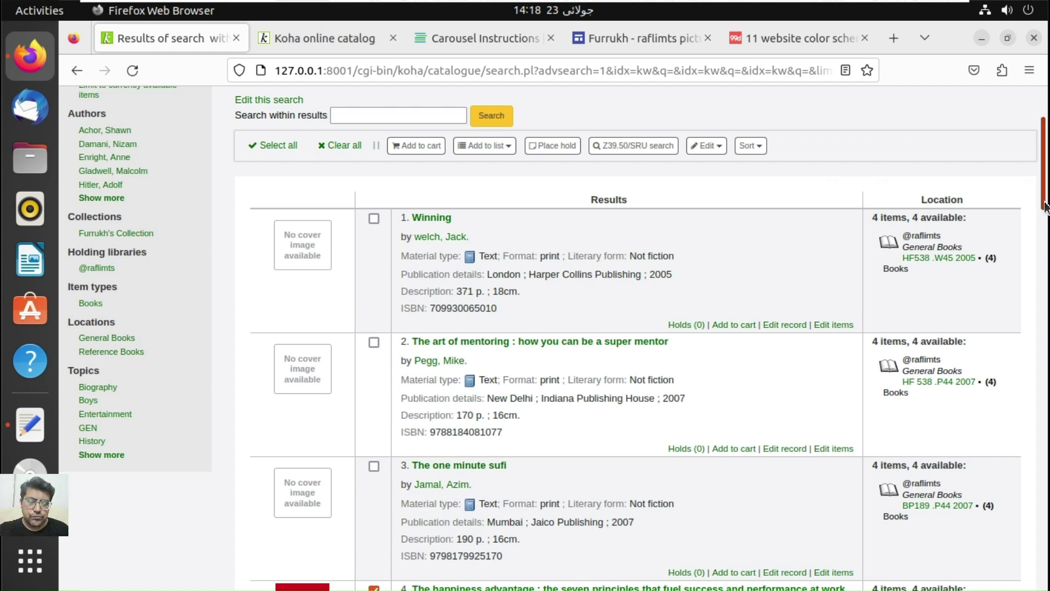
{"action": "scroll", "coordinate": [1039, 262], "scroll_direction": "down", "scroll_amount": 3}
{"action": "scroll", "coordinate": [1048, 252], "scroll_direction": "up", "scroll_amount": 1}
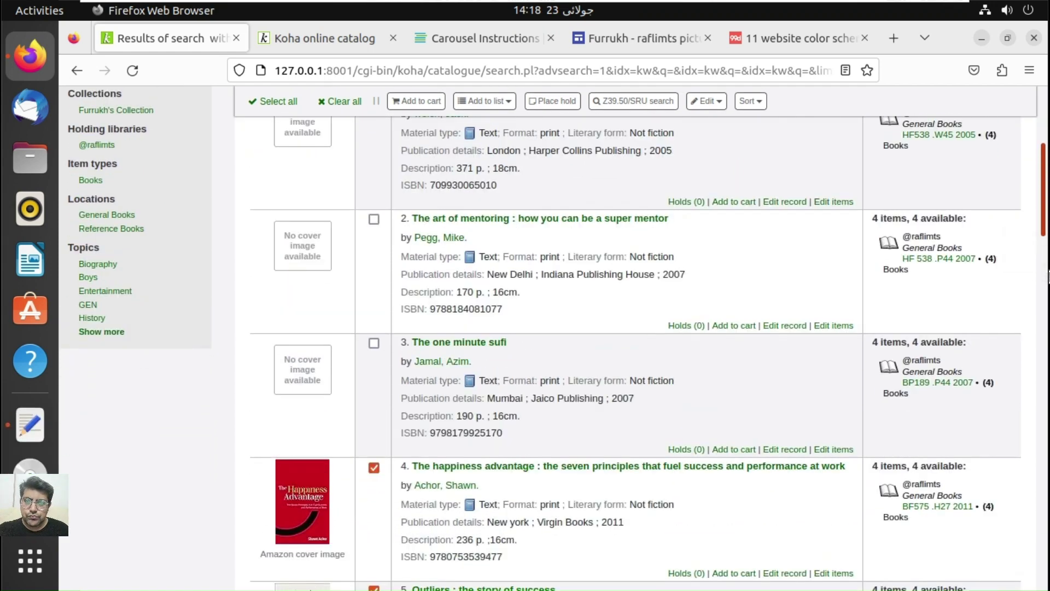
{"action": "scroll", "coordinate": [1049, 276], "scroll_direction": "down", "scroll_amount": 3}
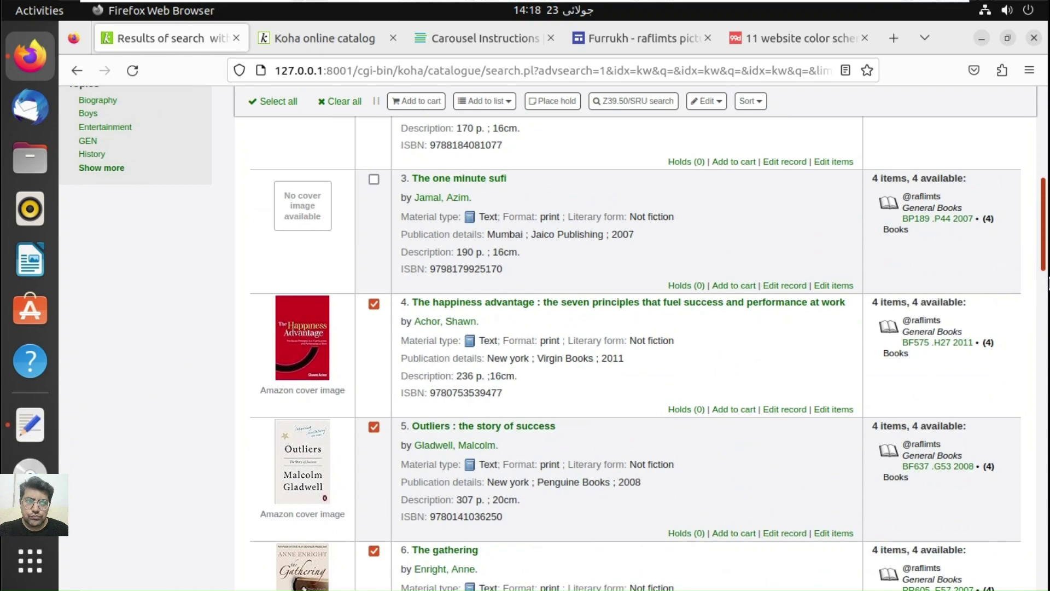
{"action": "scroll", "coordinate": [1049, 282], "scroll_direction": "down", "scroll_amount": 1}
{"action": "scroll", "coordinate": [1049, 262], "scroll_direction": "up", "scroll_amount": 3}
{"action": "scroll", "coordinate": [1048, 247], "scroll_direction": "up", "scroll_amount": 1}
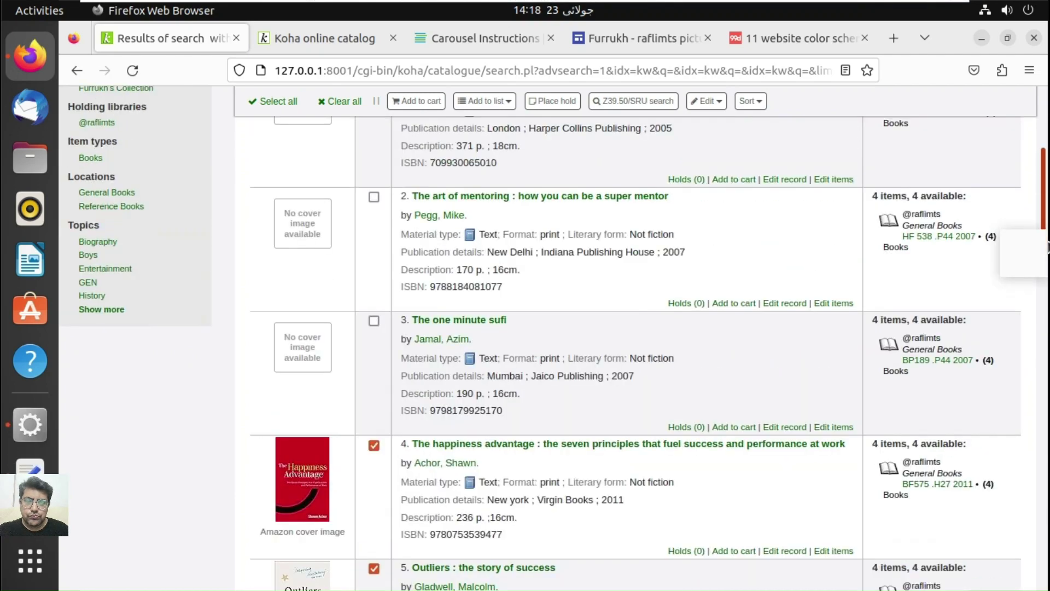
{"action": "scroll", "coordinate": [1048, 248], "scroll_direction": "up", "scroll_amount": 3}
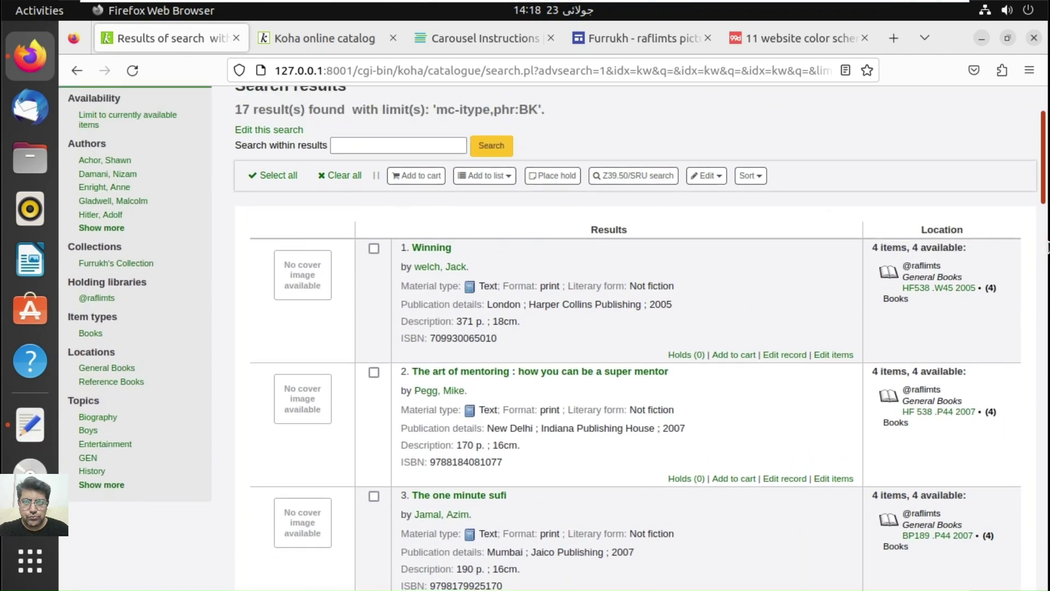
{"action": "scroll", "coordinate": [1048, 247], "scroll_direction": "down", "scroll_amount": 3}
{"action": "scroll", "coordinate": [1047, 248], "scroll_direction": "down", "scroll_amount": 8}
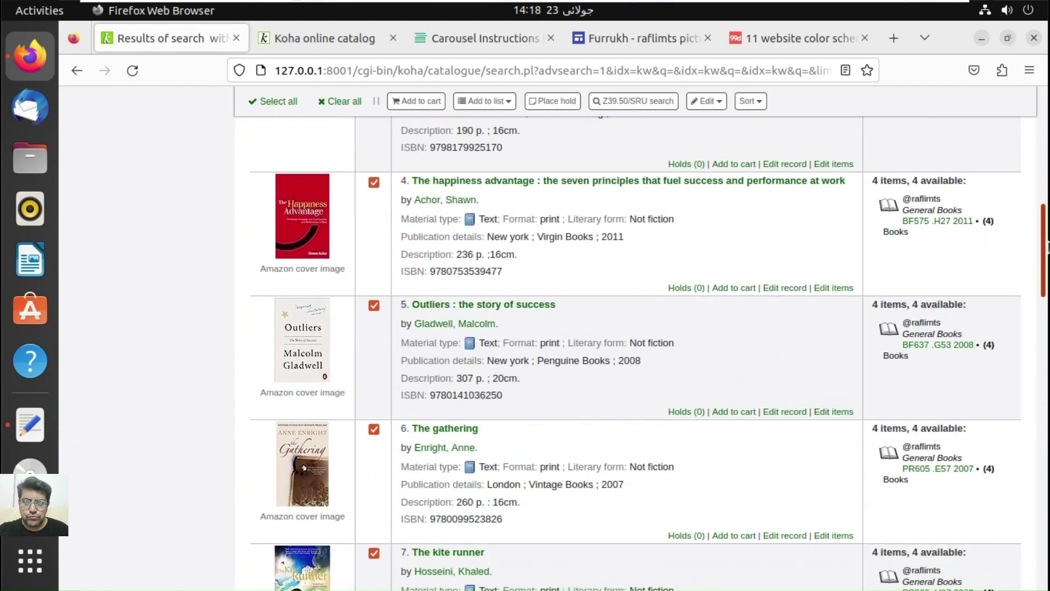
{"action": "scroll", "coordinate": [1048, 247], "scroll_direction": "down", "scroll_amount": 6}
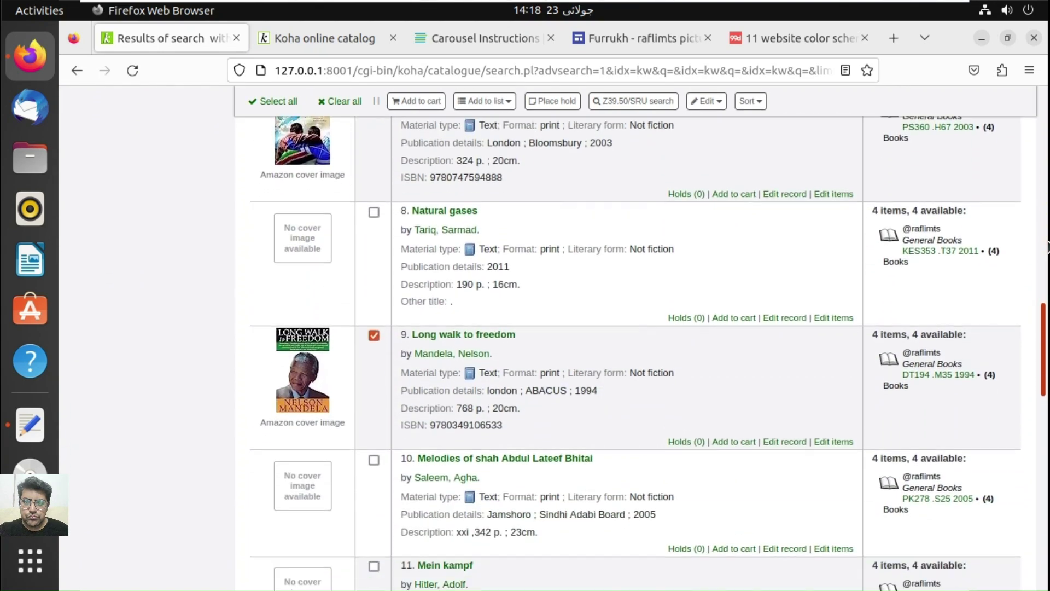
{"action": "scroll", "coordinate": [1048, 247], "scroll_direction": "down", "scroll_amount": 6}
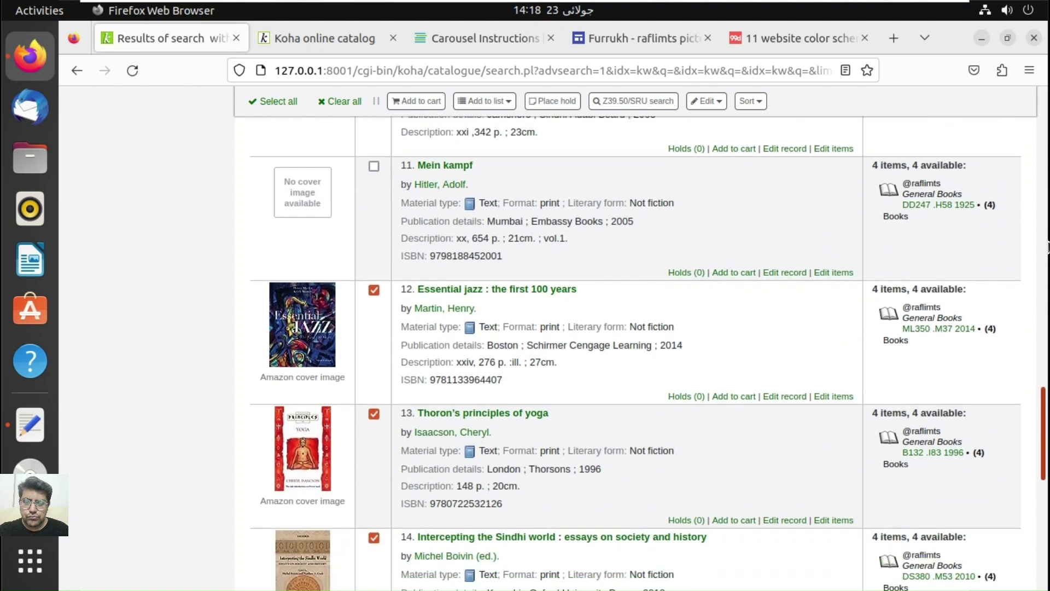
{"action": "scroll", "coordinate": [1047, 247], "scroll_direction": "down", "scroll_amount": 6}
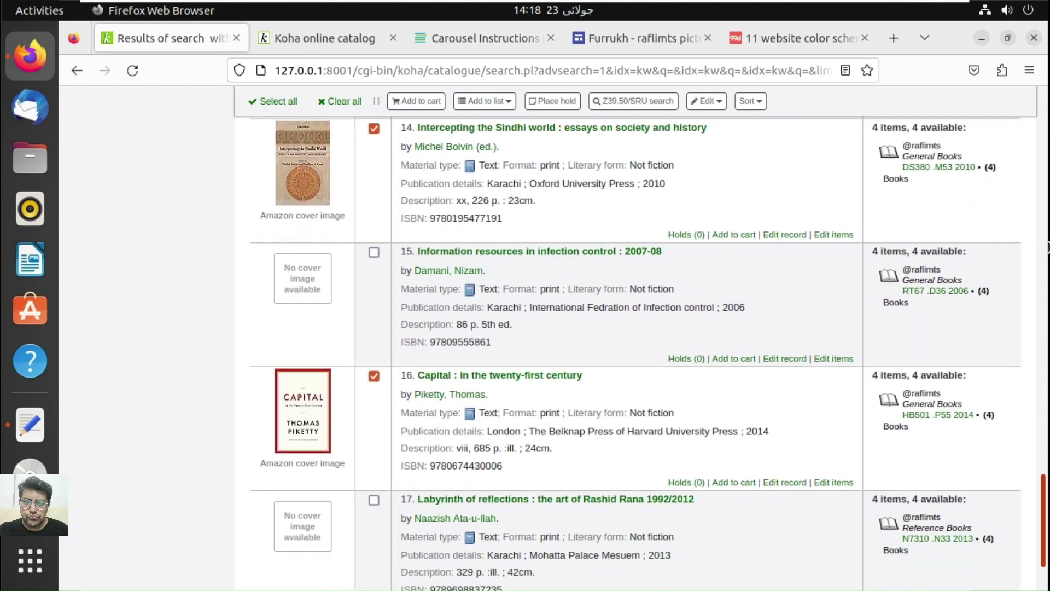
{"action": "scroll", "coordinate": [1048, 247], "scroll_direction": "up", "scroll_amount": 10}
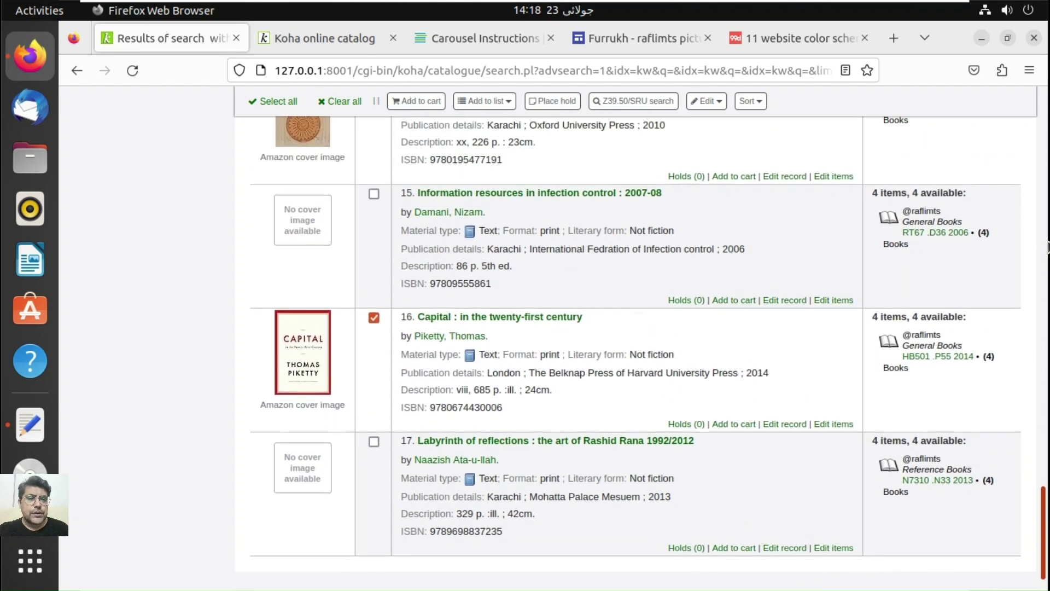
{"action": "scroll", "coordinate": [1048, 247], "scroll_direction": "up", "scroll_amount": 8}
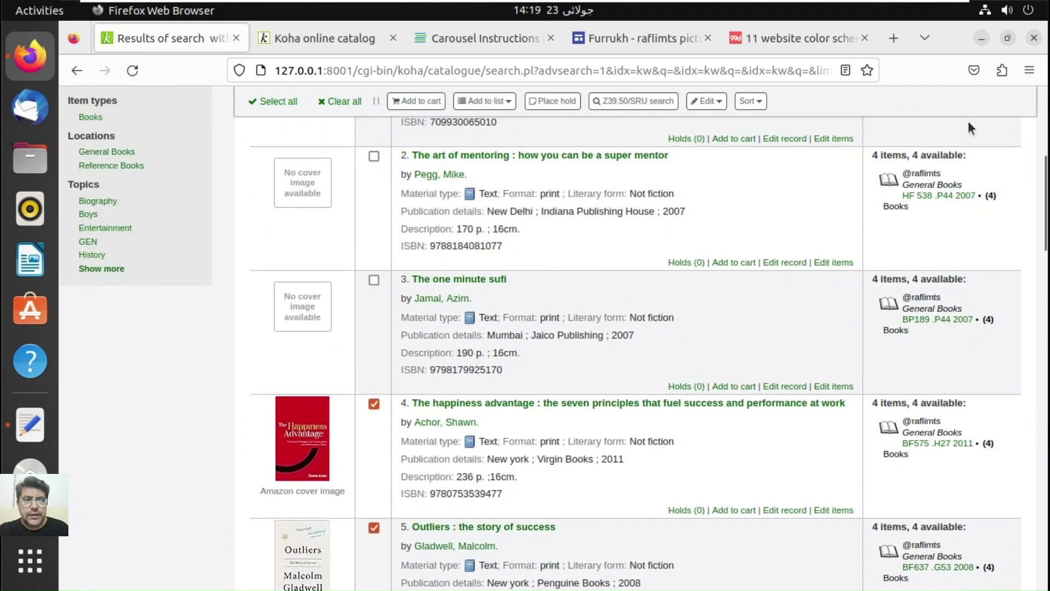
{"action": "scroll", "coordinate": [970, 128], "scroll_direction": "up", "scroll_amount": 6}
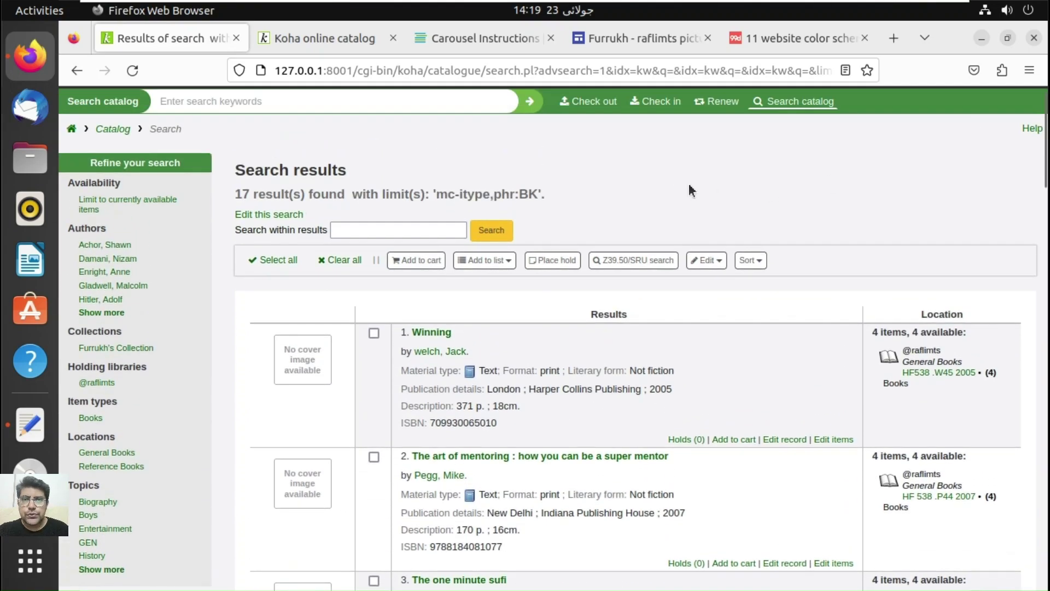
{"action": "scroll", "coordinate": [944, 118], "scroll_direction": "up", "scroll_amount": 1}
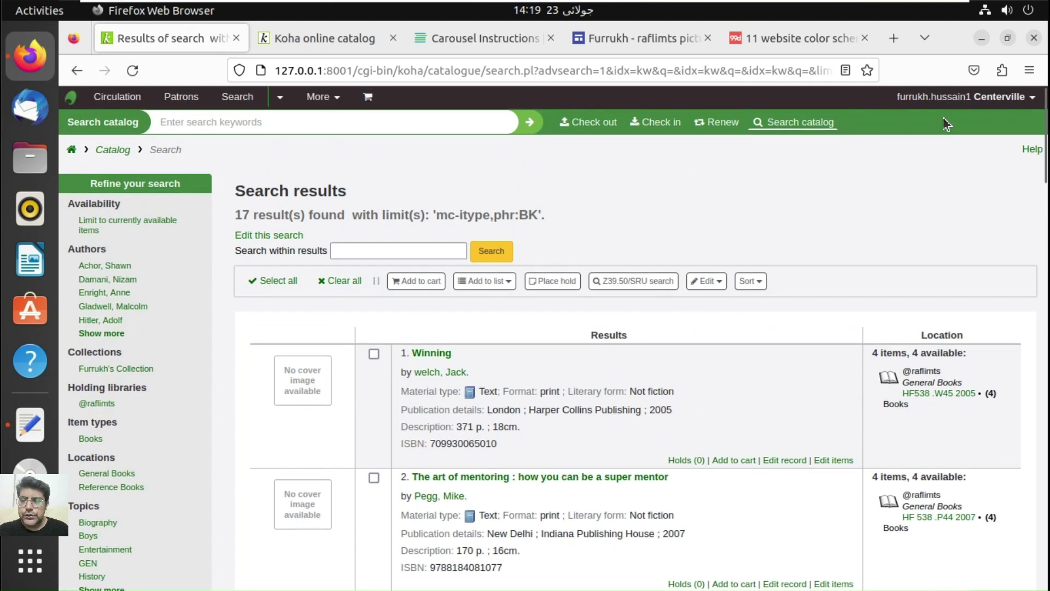
Step: Go to the Reports module under More and begin a Create from SQL report
{"action": "left_click", "coordinate": [322, 96]}
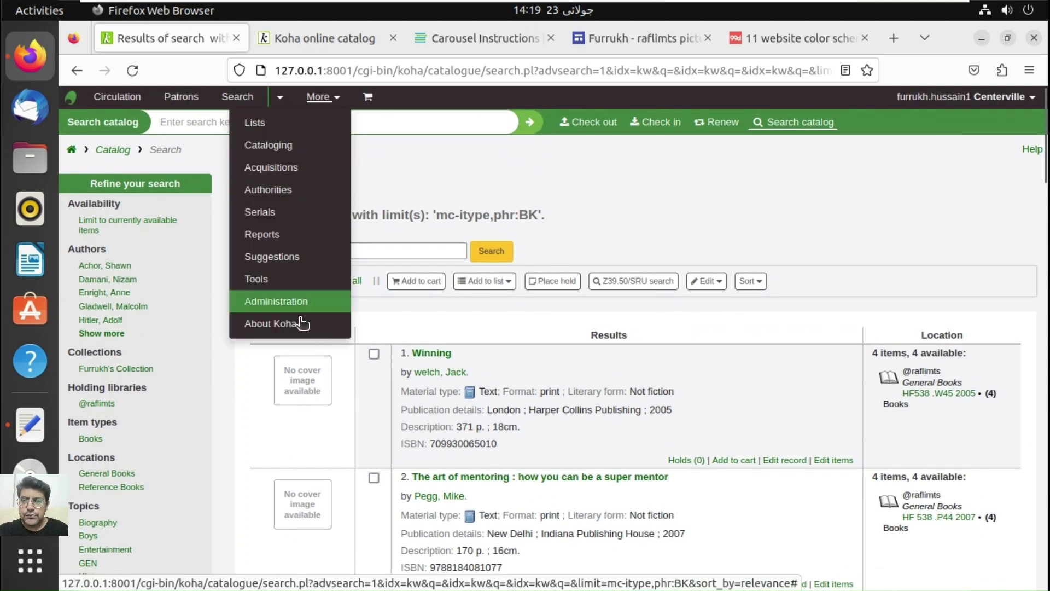
{"action": "left_click", "coordinate": [285, 235]}
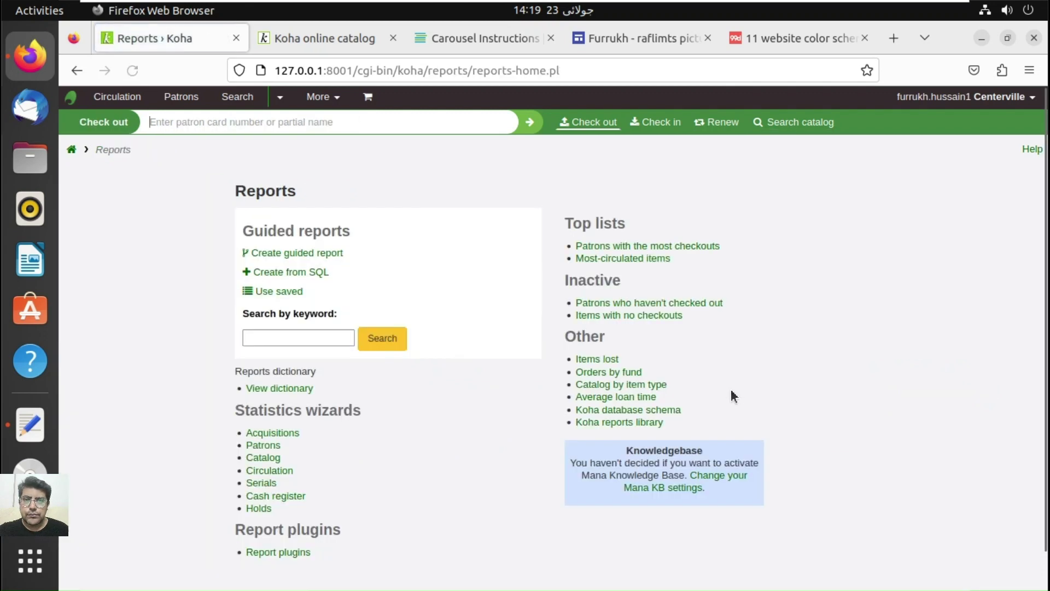
{"action": "left_click", "coordinate": [291, 276]}
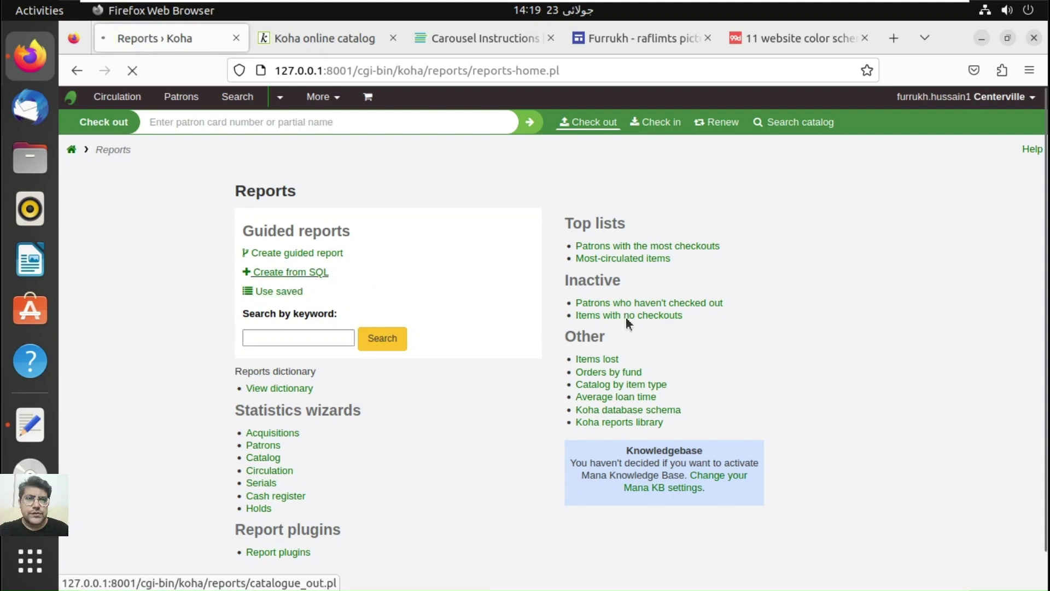
{"action": "left_click", "coordinate": [893, 39]}
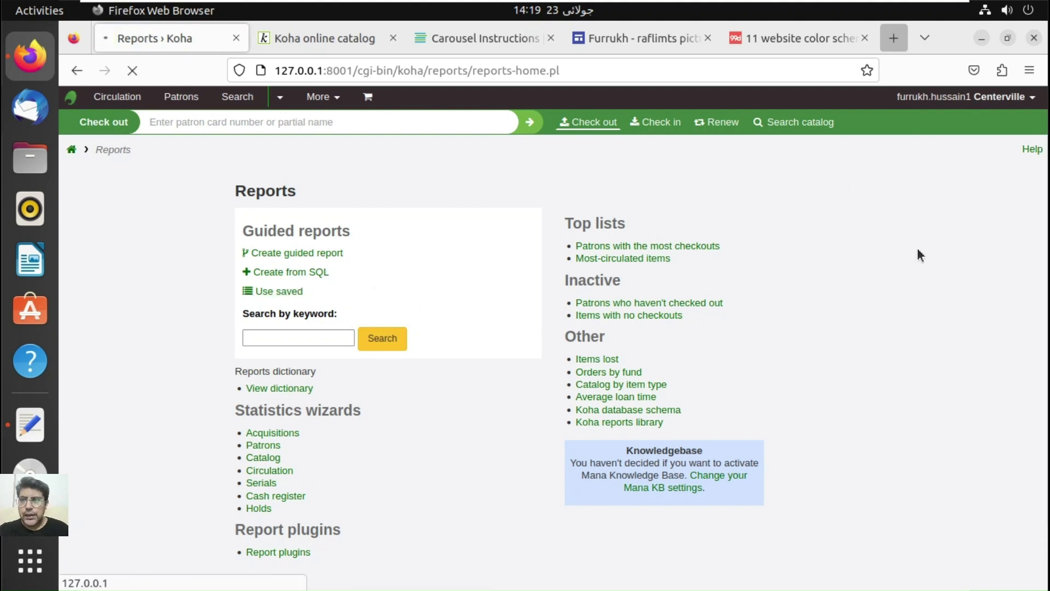
Step: Search Google for 'koha coverflow plugin' and open the bywatersolutions/koha-plugin-coverflow GitHub repository
{"action": "type", "text": "koha "}
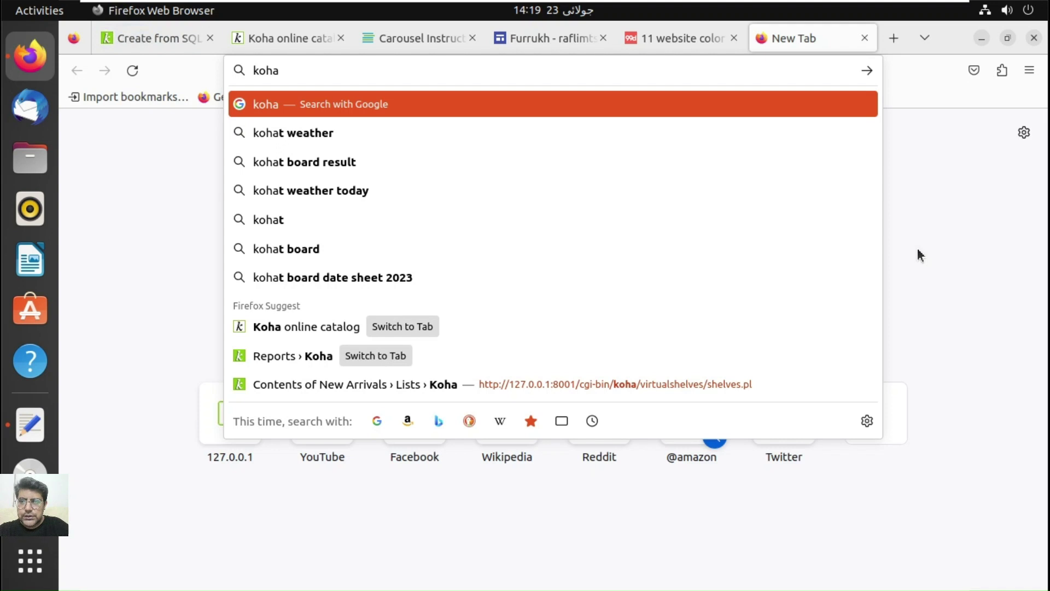
{"action": "type", "text": "pl"}
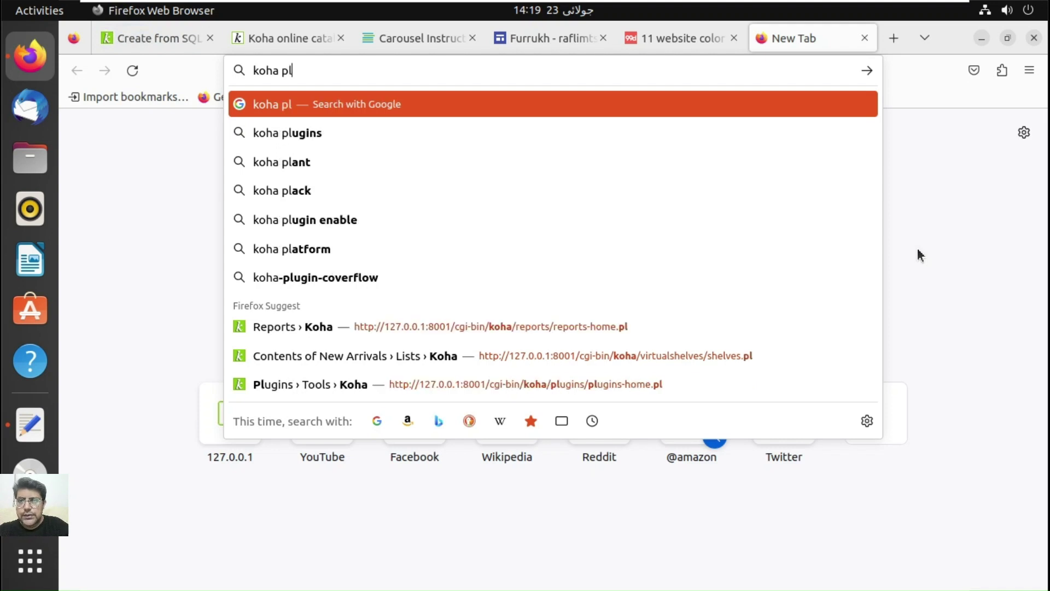
{"action": "key", "text": "BackSpace"}
{"action": "key", "text": "BackSpace"}
{"action": "key", "text": "BackSpace"}
{"action": "type", "text": "cover"}
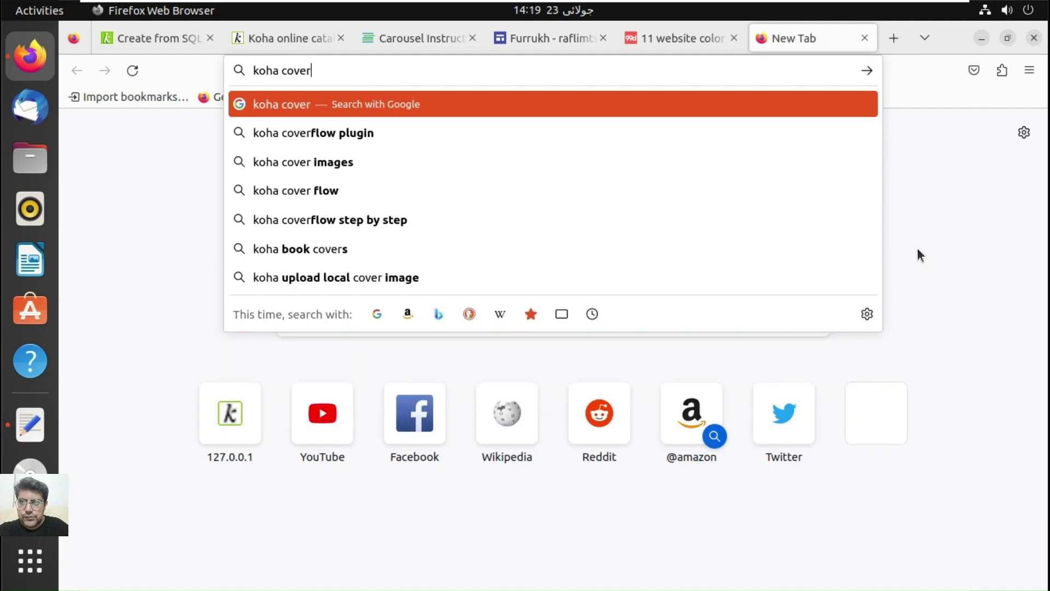
{"action": "key", "text": "Down"}
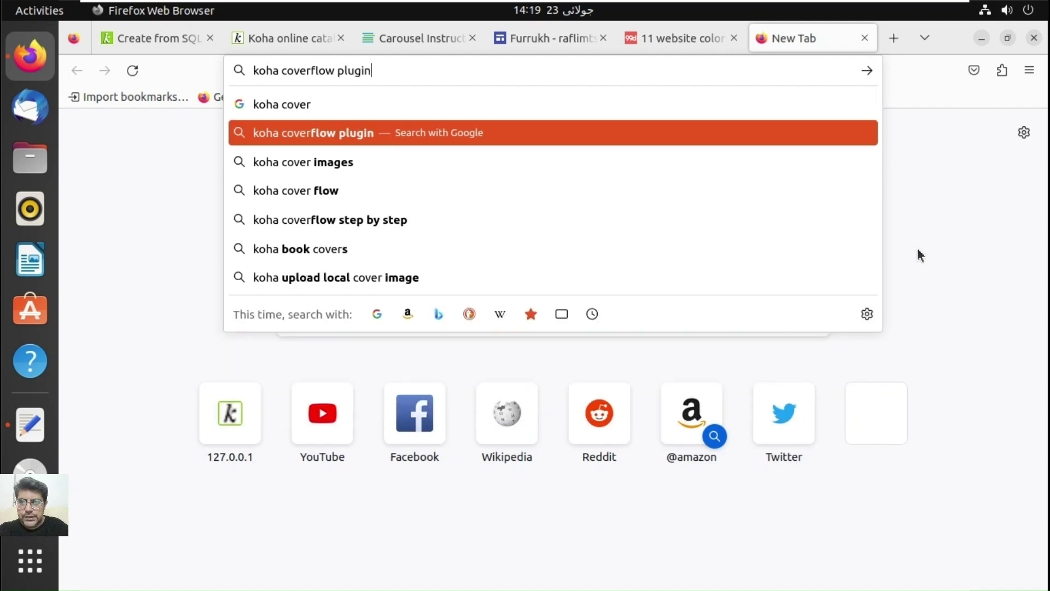
{"action": "key", "text": "Return"}
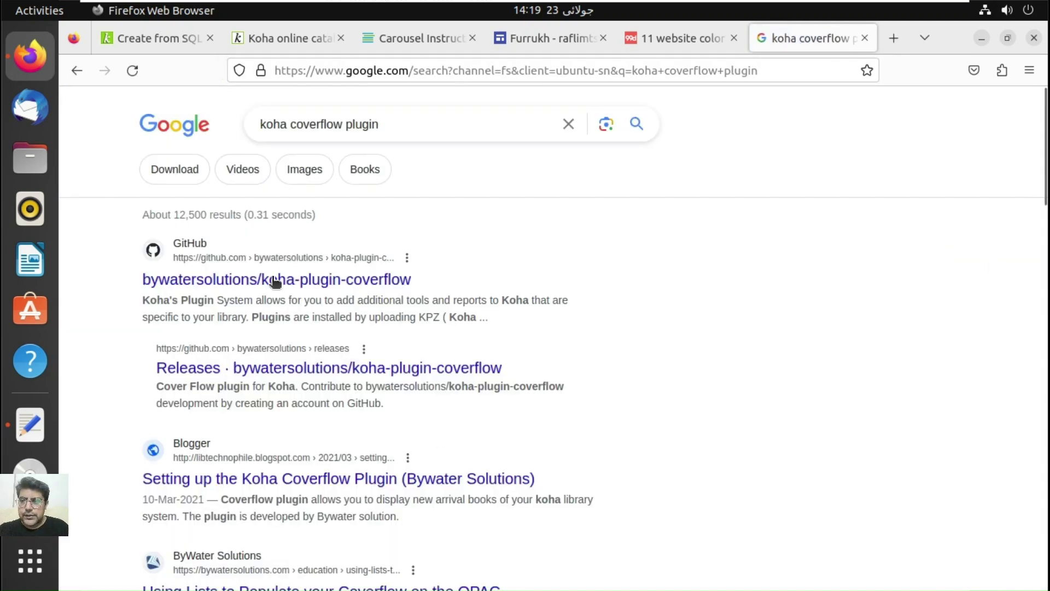
{"action": "left_click", "coordinate": [194, 282]}
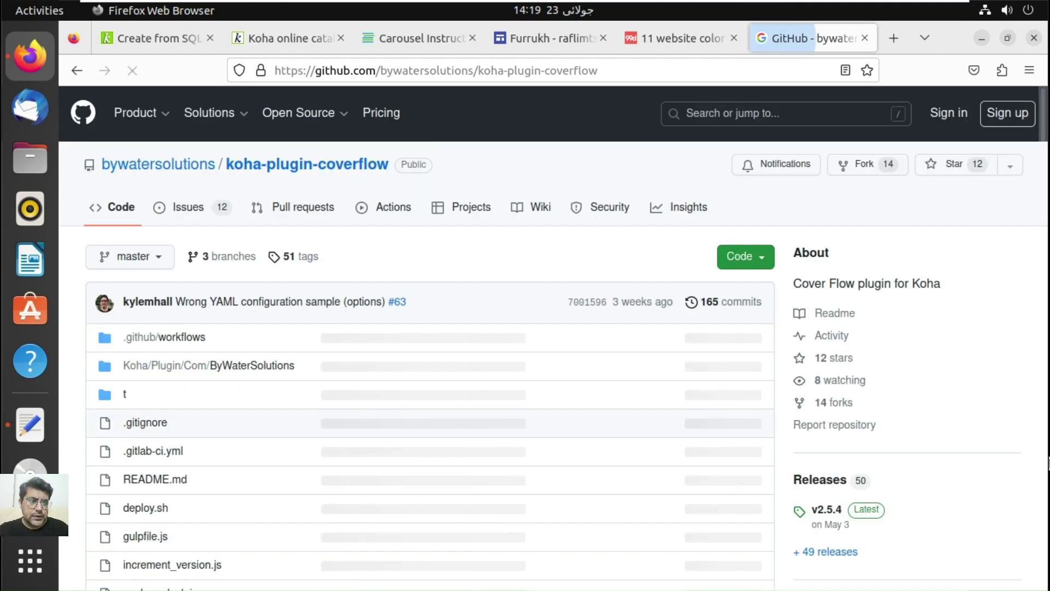
Step: Copy the README's 'Coverflow slider populated by a list' SQL example and return to Koha's SQL form
{"action": "left_click", "coordinate": [1047, 272]}
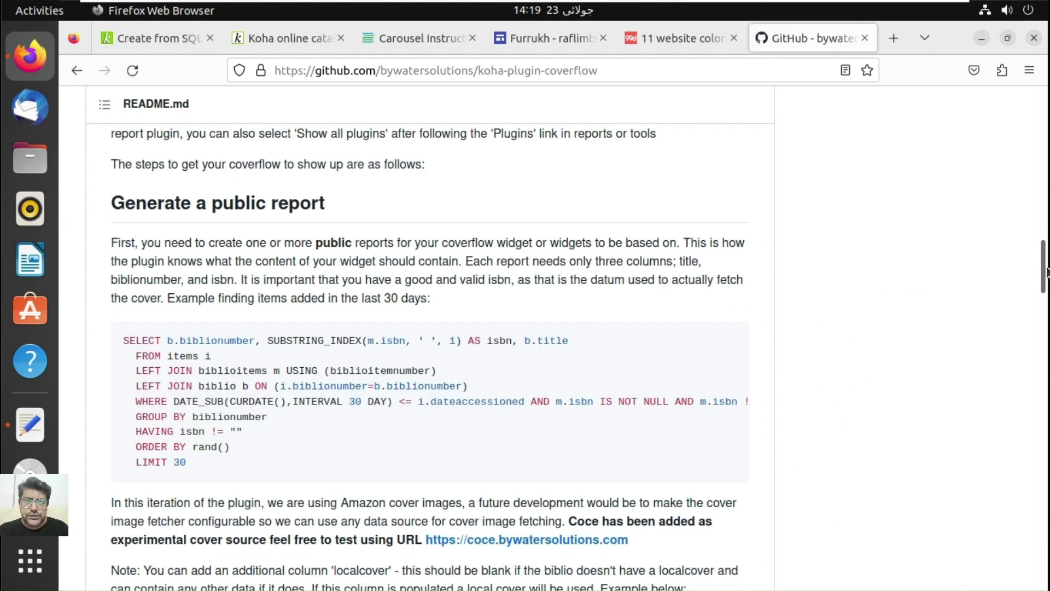
{"action": "mouse_move", "coordinate": [1045, 273]}
{"action": "left_mouse_down"}
{"action": "mouse_move", "coordinate": [1045, 246]}
{"action": "mouse_move", "coordinate": [1045, 265]}
{"action": "left_mouse_up"}
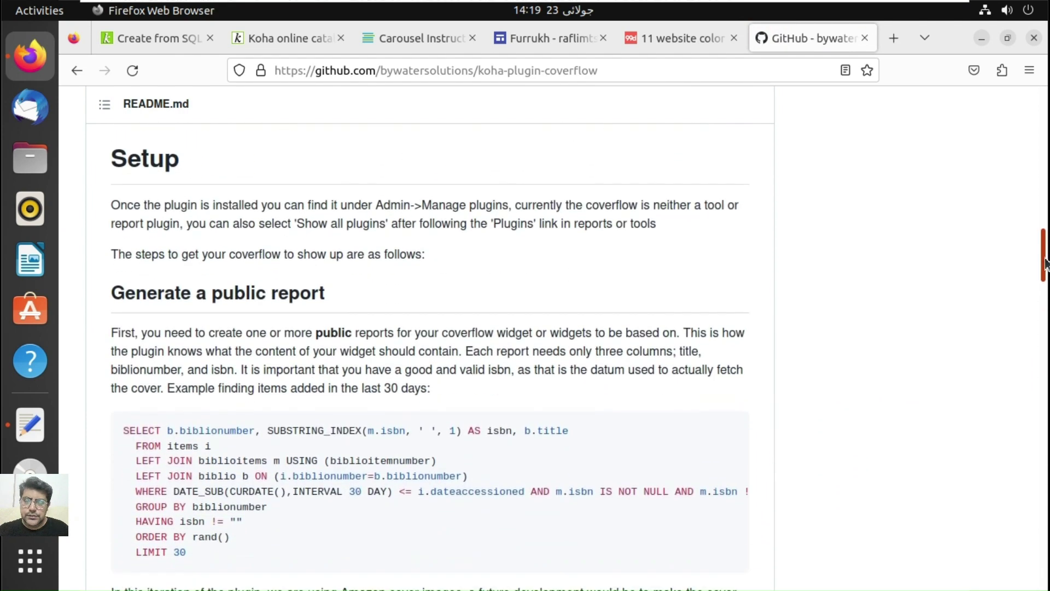
{"action": "left_click", "coordinate": [1046, 322]}
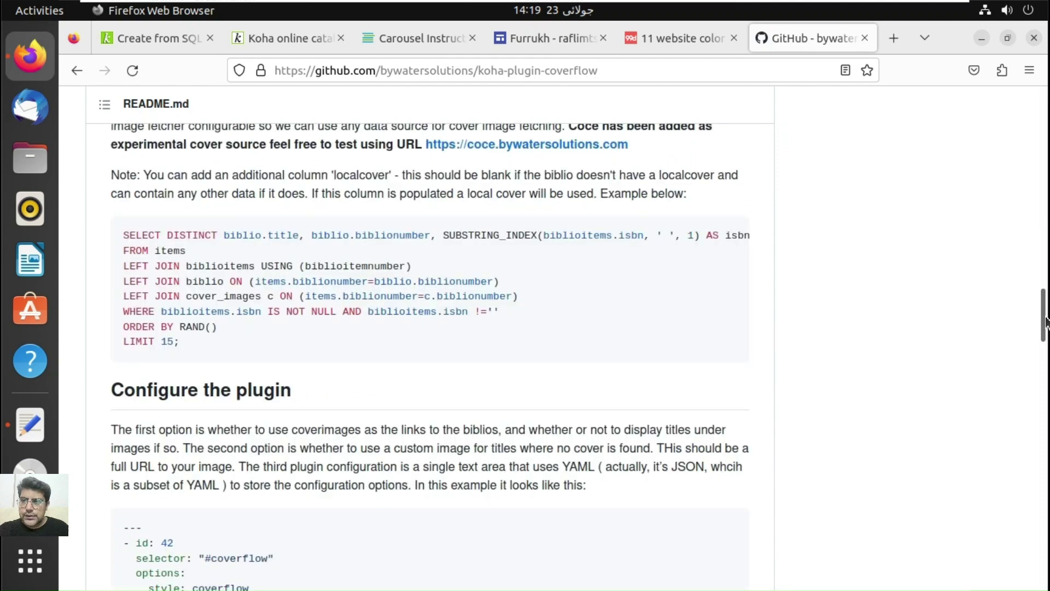
{"action": "left_click", "coordinate": [1046, 282]}
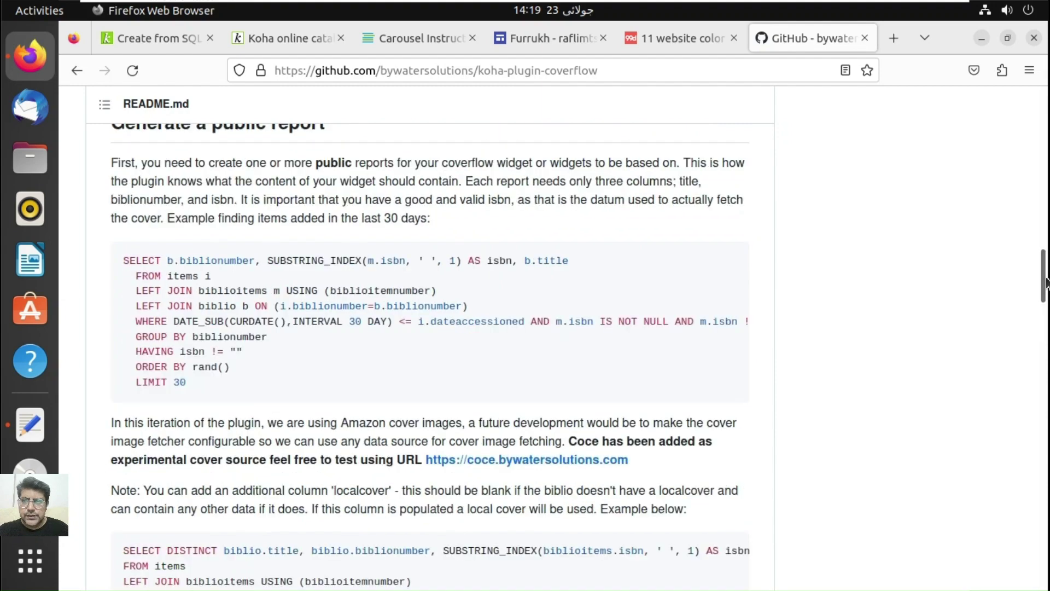
{"action": "left_click_drag", "start_coordinate": [1046, 279], "coordinate": [1045, 344]}
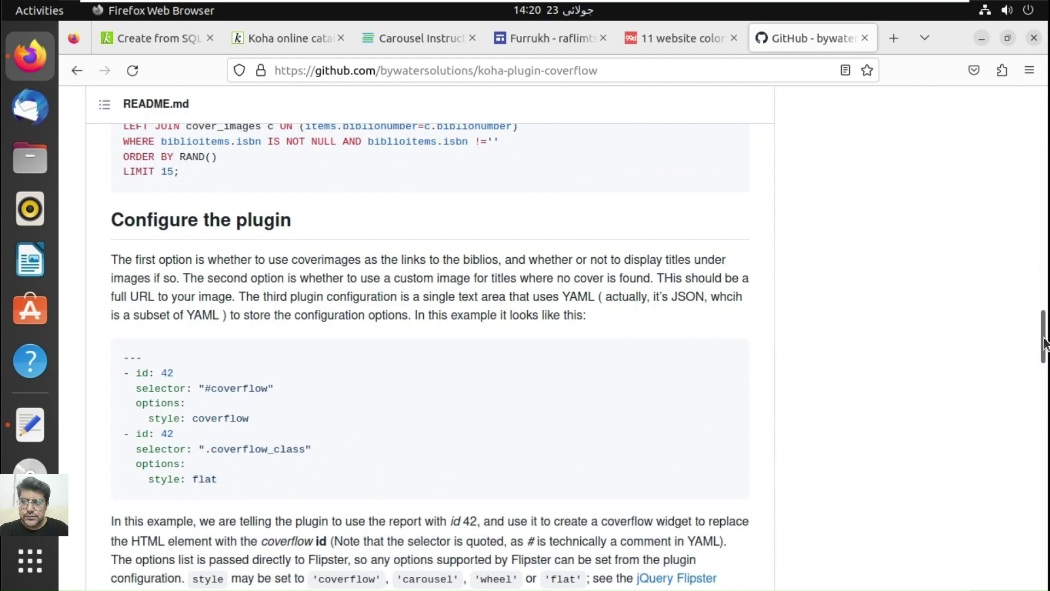
{"action": "left_click", "coordinate": [1045, 393]}
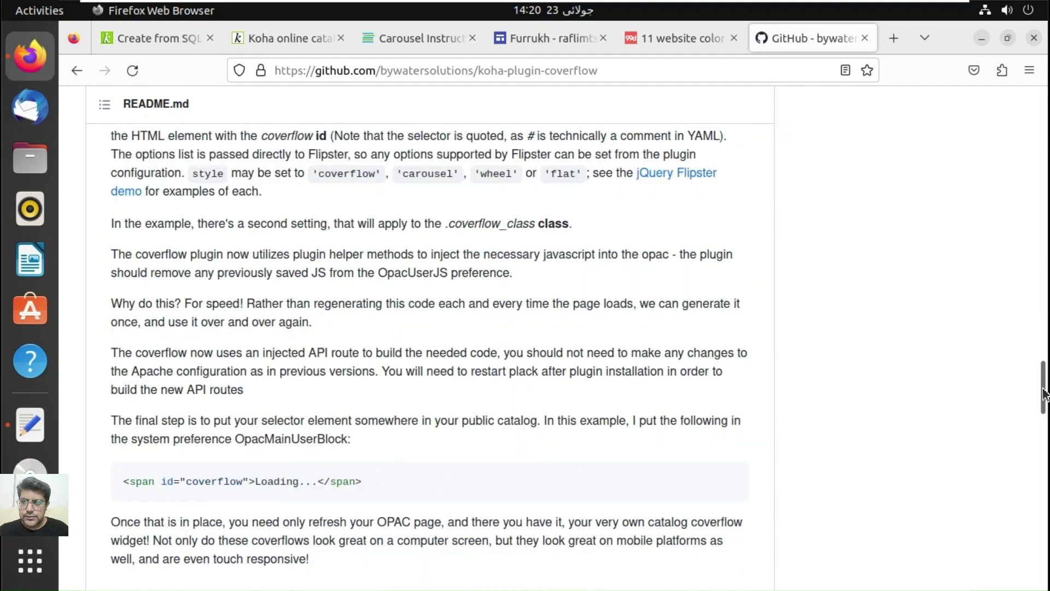
{"action": "left_click_drag", "start_coordinate": [1045, 393], "coordinate": [1045, 435]}
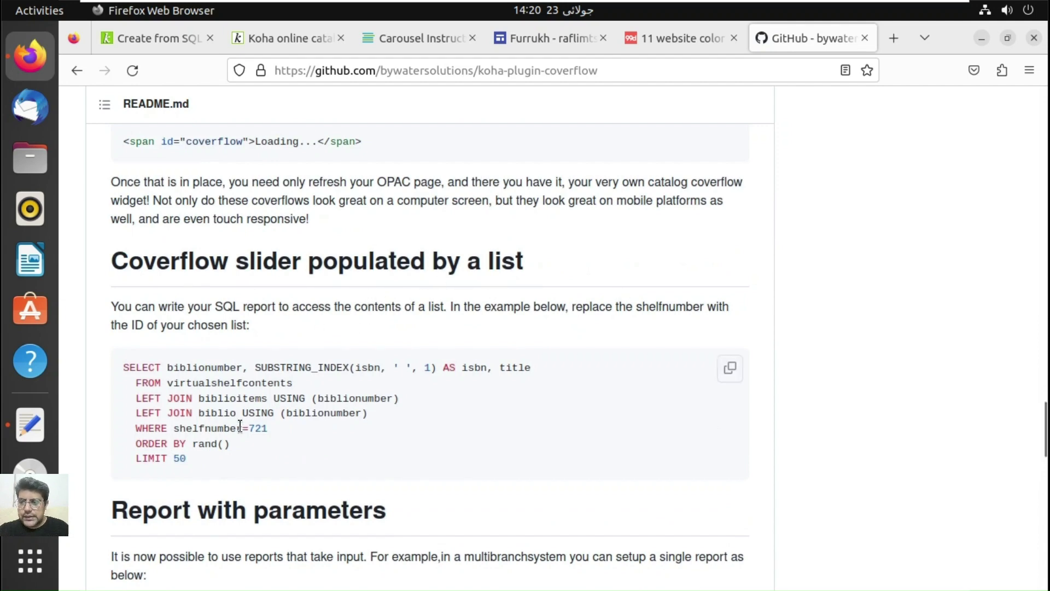
{"action": "left_click_drag", "start_coordinate": [189, 459], "coordinate": [113, 372]}
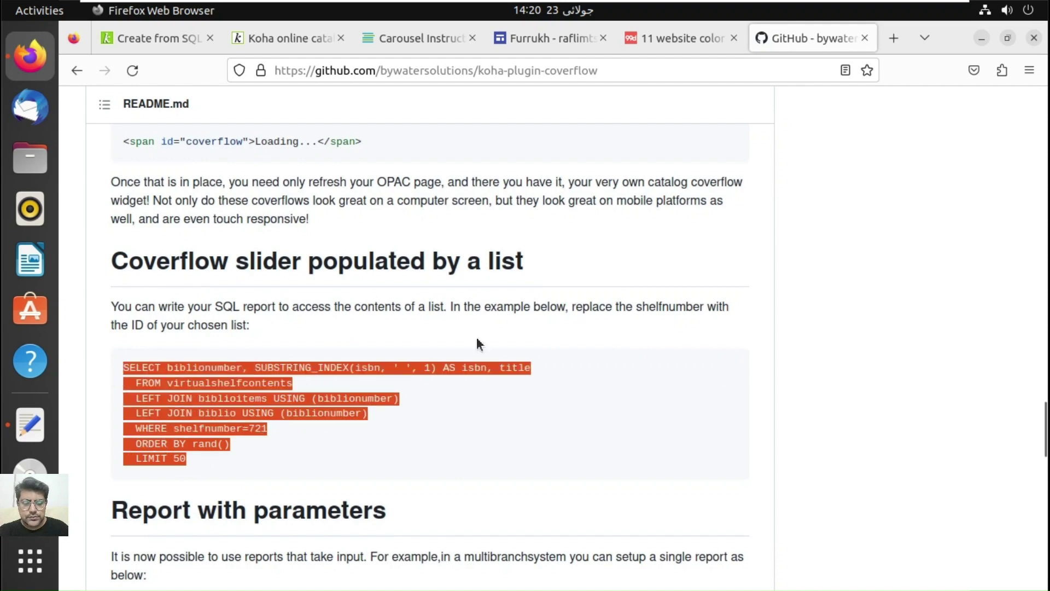
{"action": "right_click", "coordinate": [396, 362]}
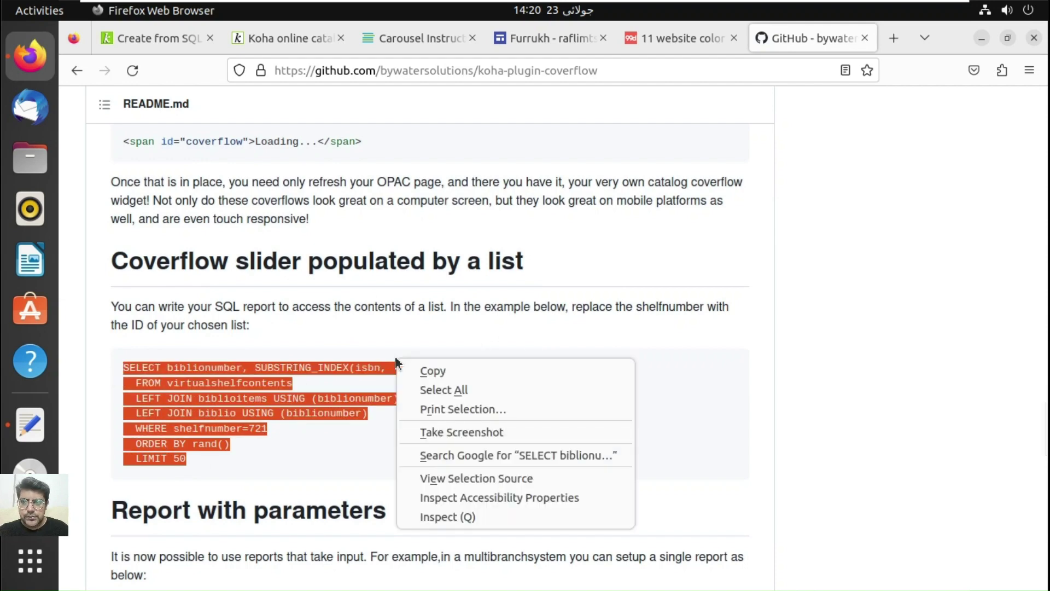
{"action": "left_click", "coordinate": [445, 373]}
{"action": "left_click", "coordinate": [182, 34]}
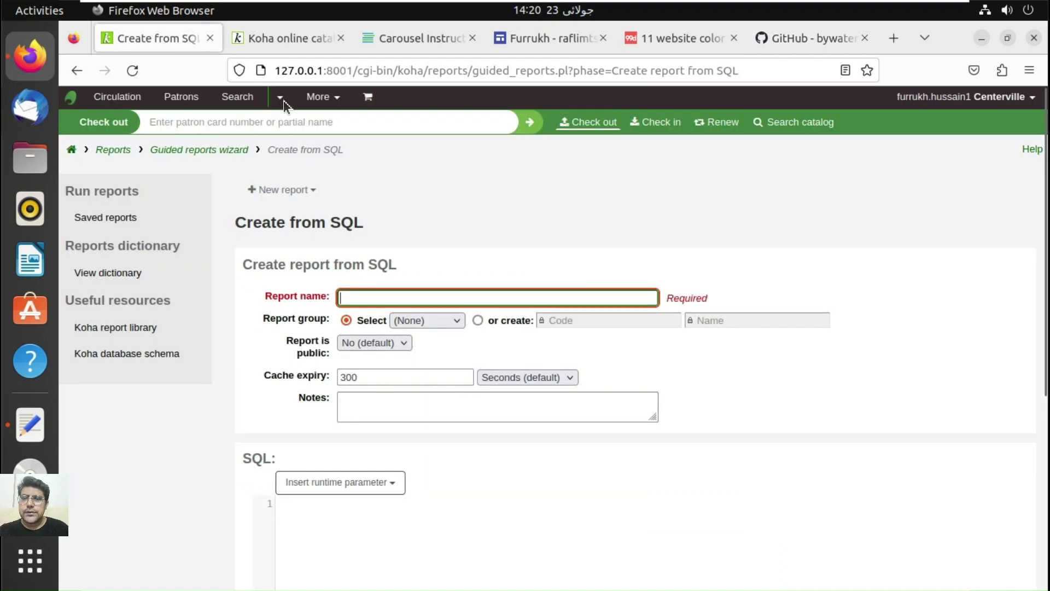
Step: Paste the list query into the SQL box, name the report 'coverflow', and place the caret after 721
{"action": "left_click", "coordinate": [337, 532]}
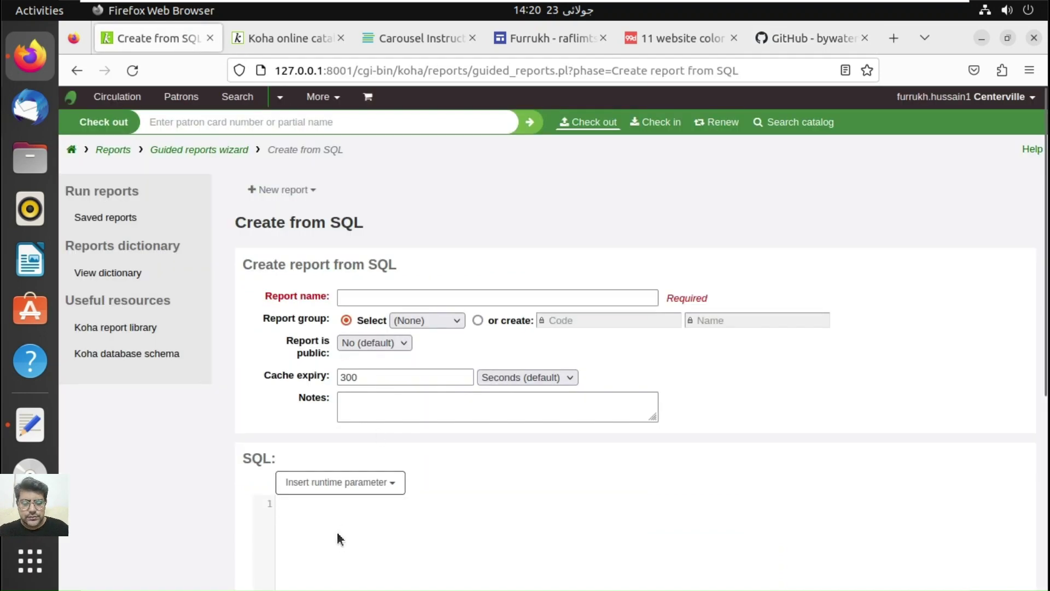
{"action": "right_click", "coordinate": [337, 531]}
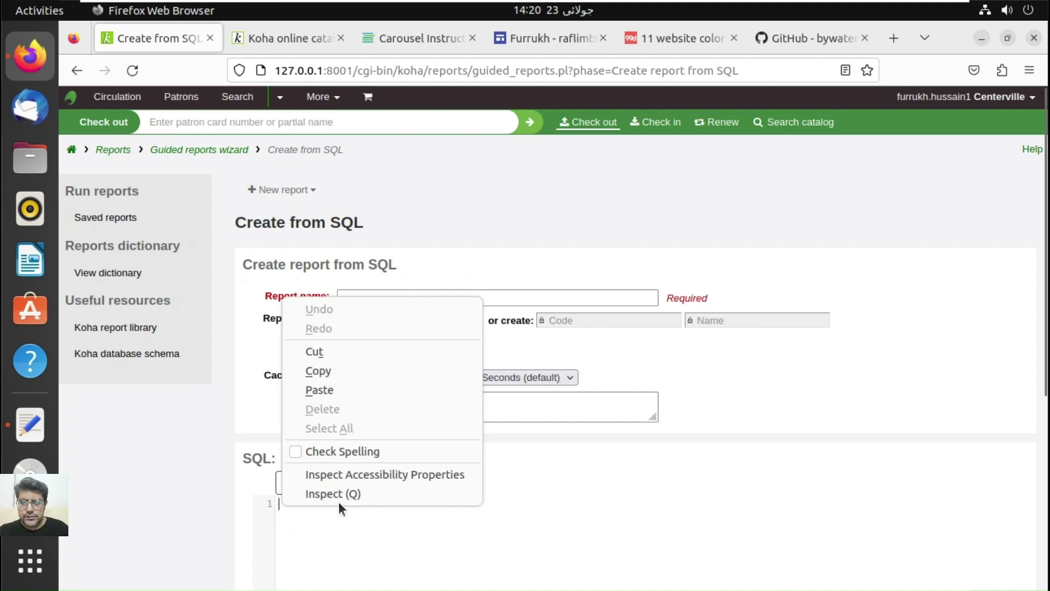
{"action": "left_click", "coordinate": [321, 389]}
{"action": "left_click", "coordinate": [383, 296]}
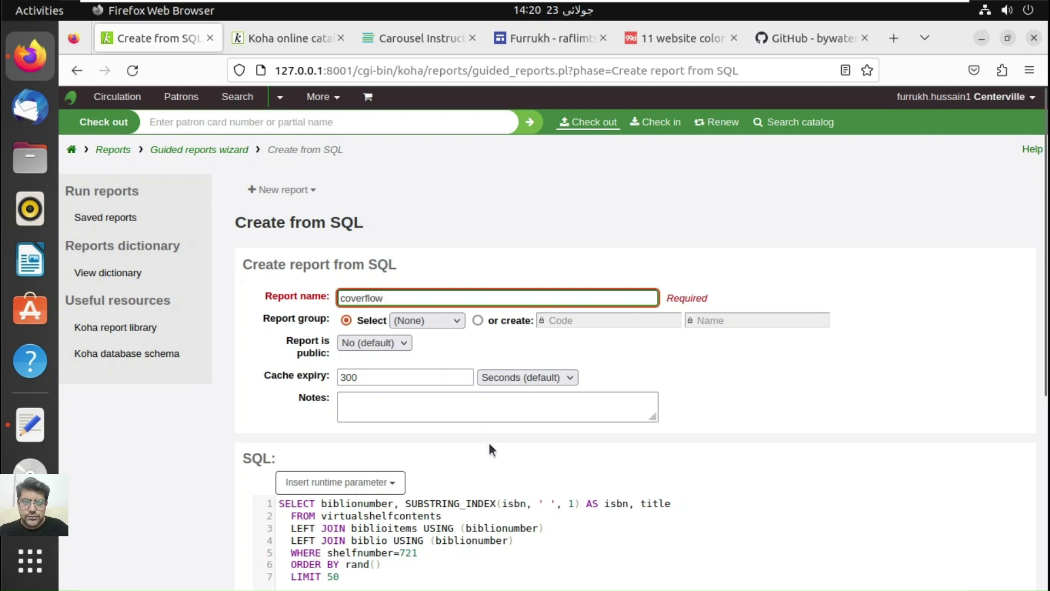
{"action": "left_click", "coordinate": [699, 551]}
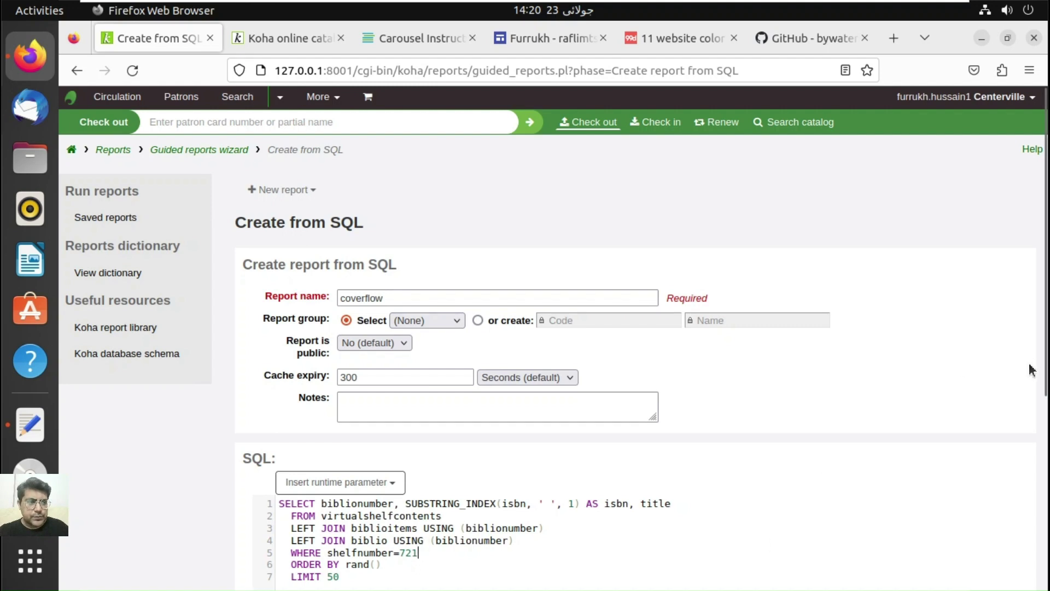
{"action": "left_click", "coordinate": [1045, 415]}
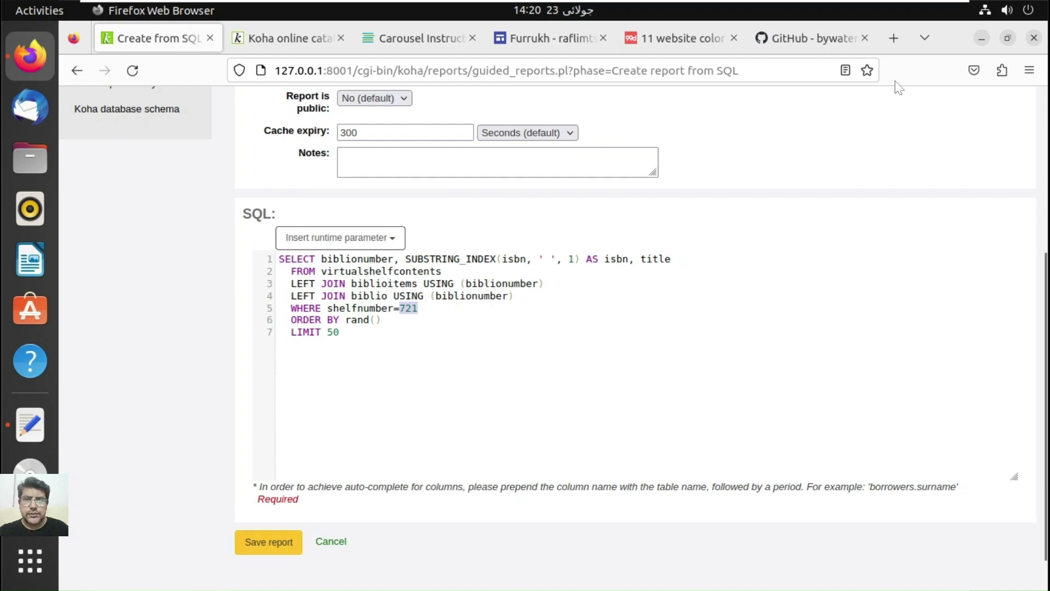
Step: Load the Koha staff interface at 127.0.0.1:8001 in a new tab
{"action": "left_click", "coordinate": [895, 38]}
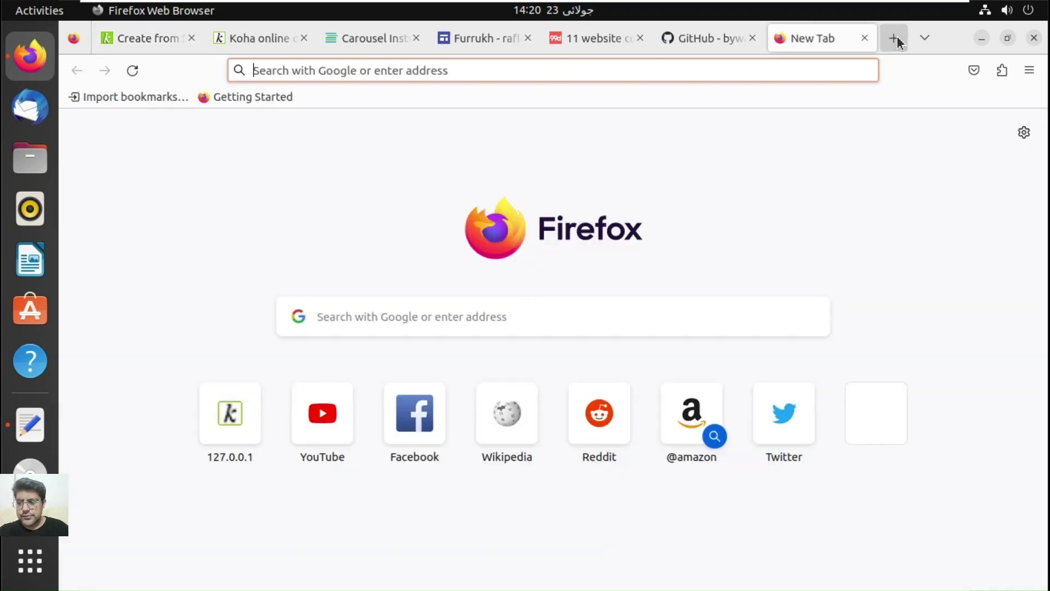
{"action": "type", "text": "127.0.0.1:8000/"}
{"action": "key", "text": "Right"}
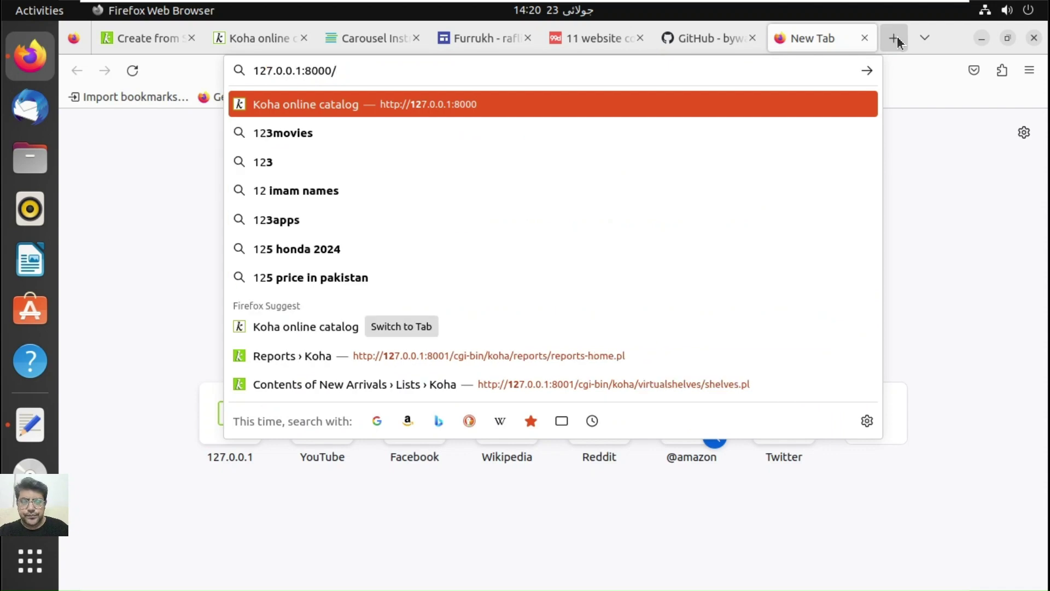
{"action": "key", "text": "BackSpace"}
{"action": "key", "text": "BackSpace"}
{"action": "type", "text": "1"}
{"action": "key", "text": "Return"}
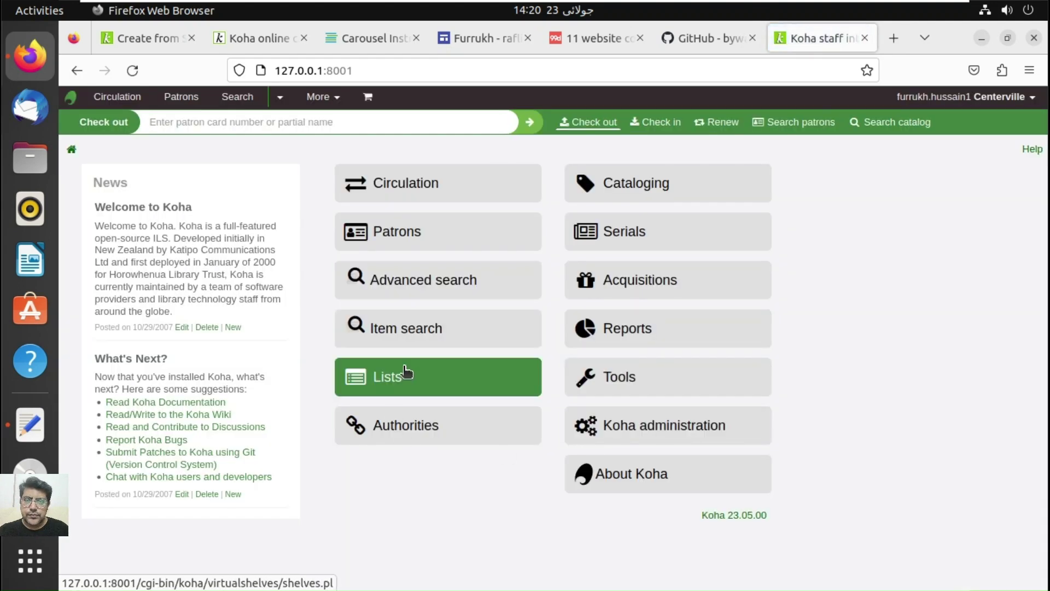
Step: Open the public New Arrivals list from Lists to reveal its shelf number, 3
{"action": "left_click", "coordinate": [405, 375]}
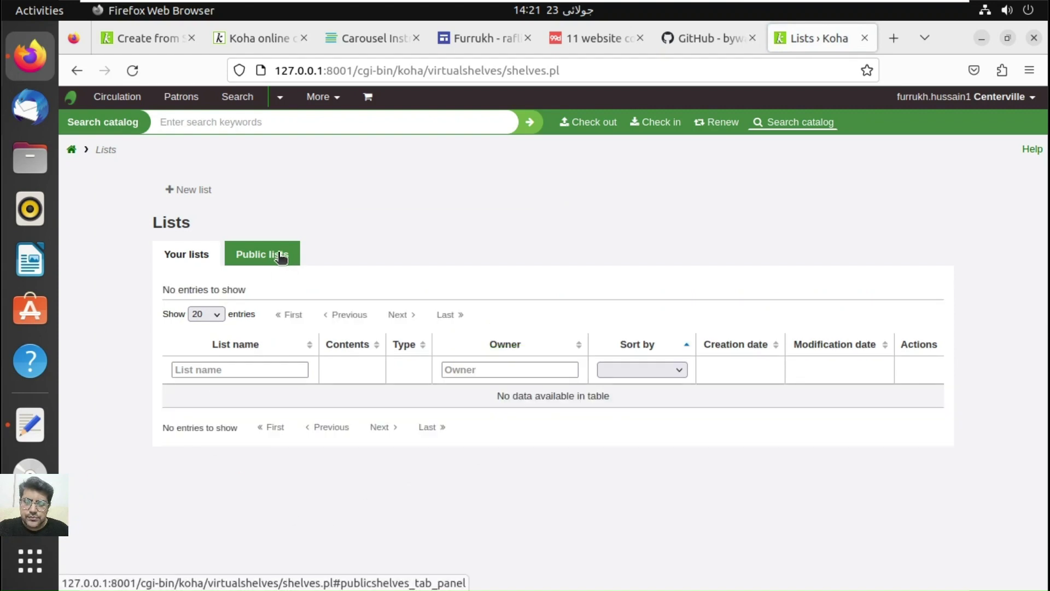
{"action": "left_click", "coordinate": [281, 255]}
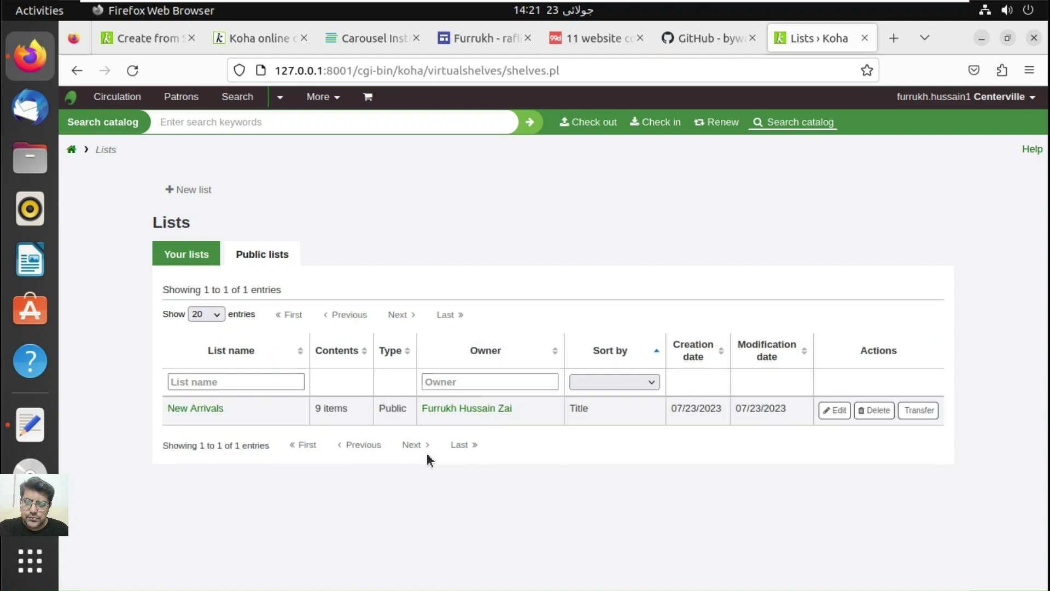
{"action": "left_click", "coordinate": [207, 411]}
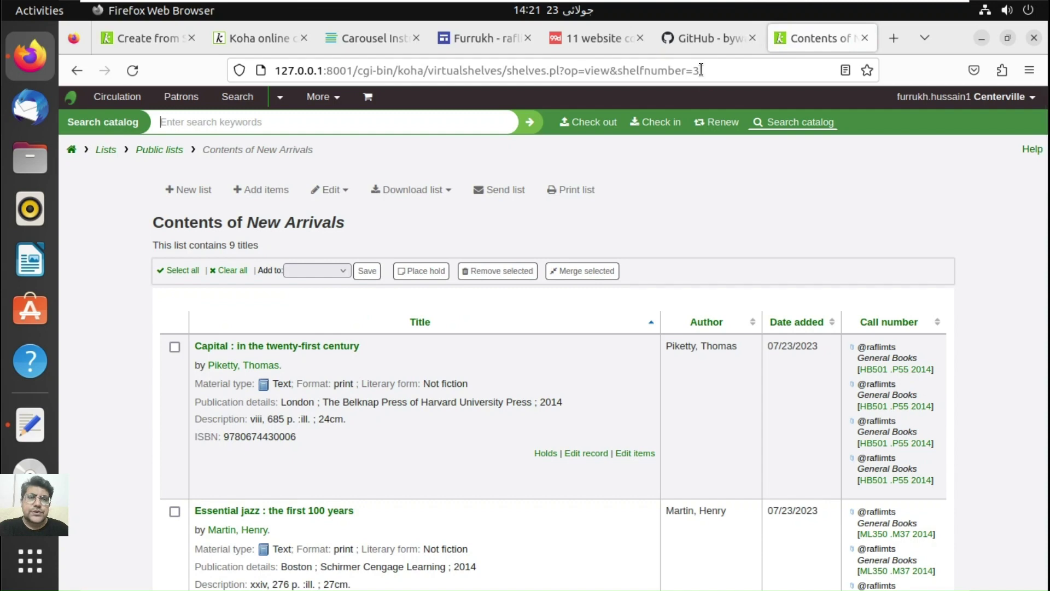
Step: Change the coverflow report's shelfnumber from 721 to 3 and save the report
{"action": "left_click", "coordinate": [160, 46]}
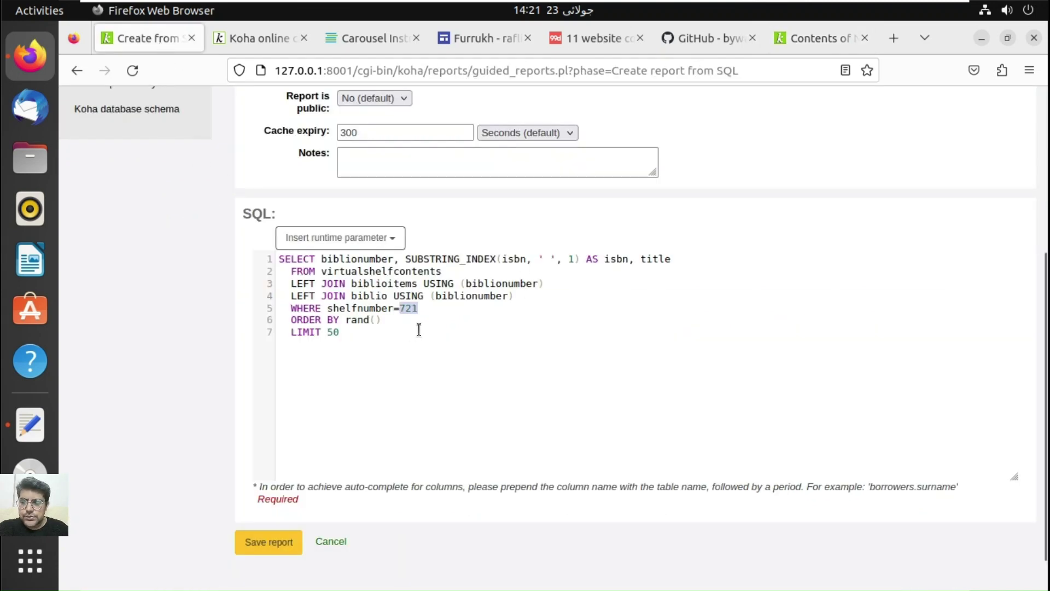
{"action": "type", "text": "3"}
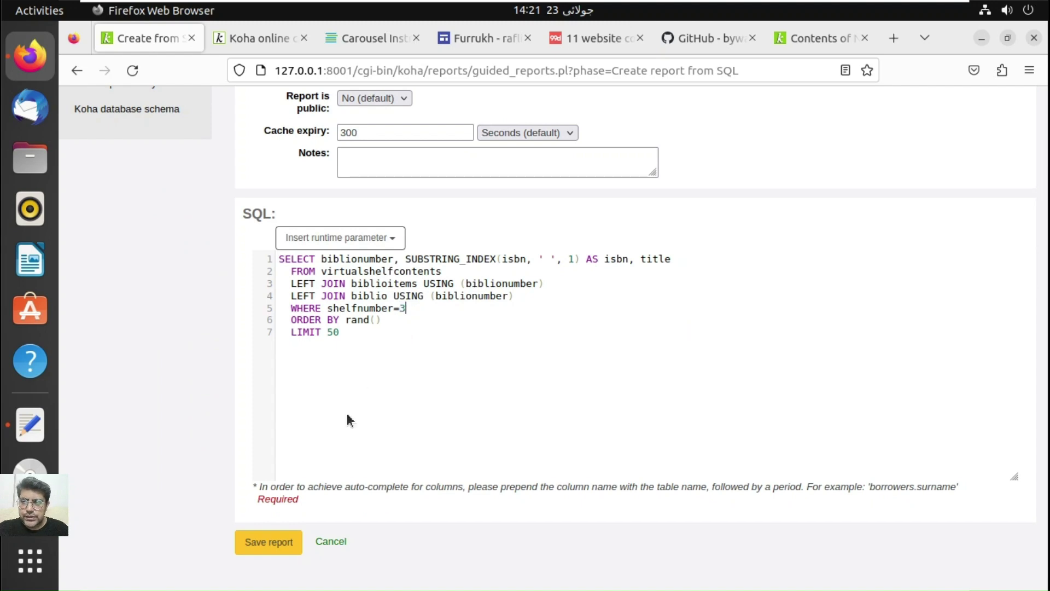
{"action": "left_click", "coordinate": [268, 543]}
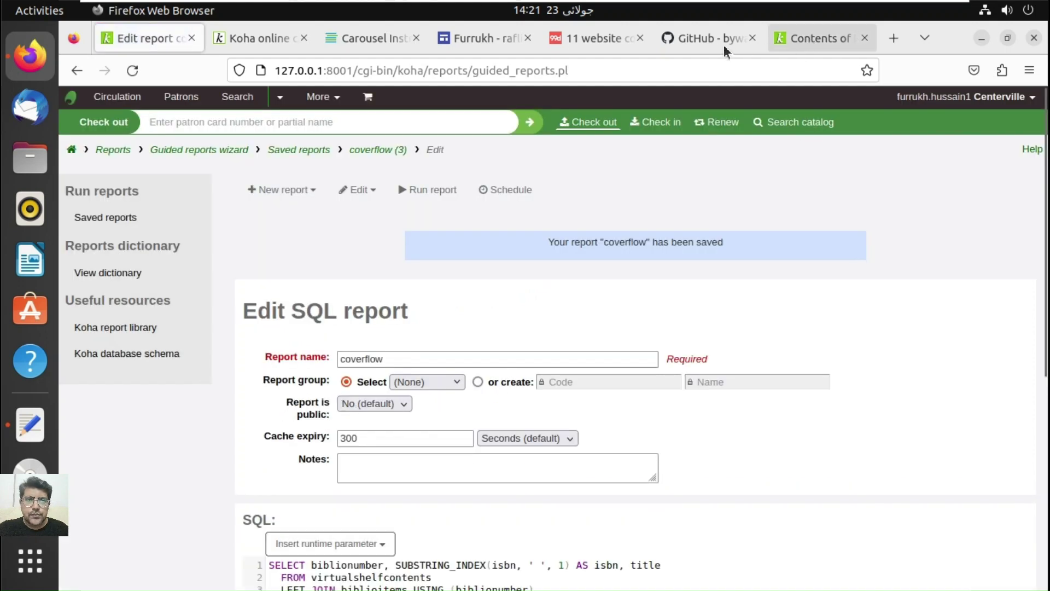
{"action": "left_click", "coordinate": [692, 39]}
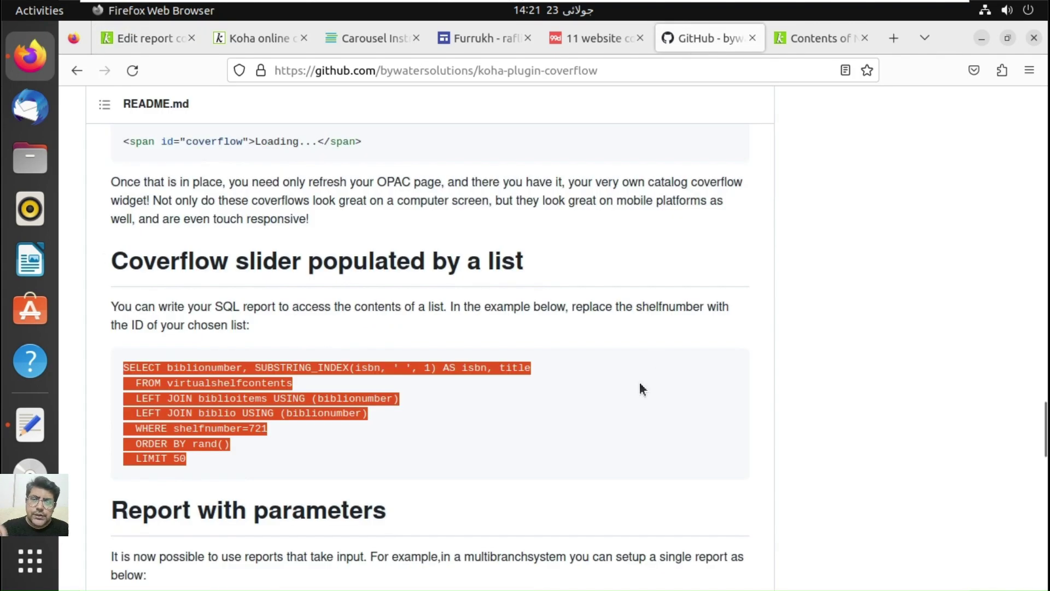
Step: Copy the README's coverflow span snippet meant for OpacMainUserBlock
{"action": "scroll", "coordinate": [641, 388], "scroll_direction": "down", "scroll_amount": 2}
{"action": "scroll", "coordinate": [640, 384], "scroll_direction": "down", "scroll_amount": 8}
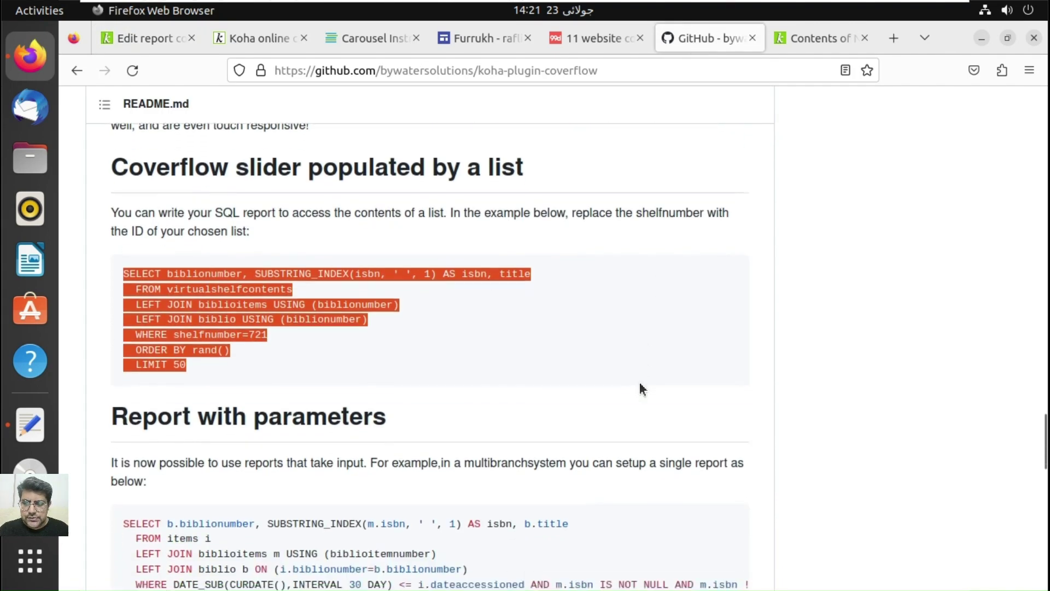
{"action": "scroll", "coordinate": [642, 389], "scroll_direction": "down", "scroll_amount": 6}
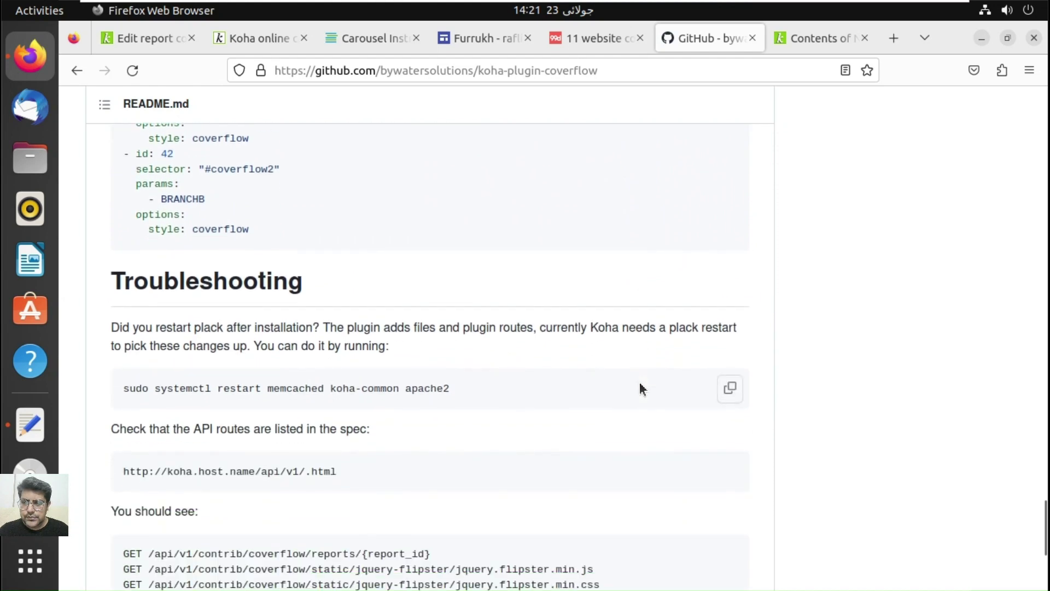
{"action": "scroll", "coordinate": [641, 388], "scroll_direction": "down", "scroll_amount": 4}
{"action": "scroll", "coordinate": [641, 388], "scroll_direction": "down", "scroll_amount": 2}
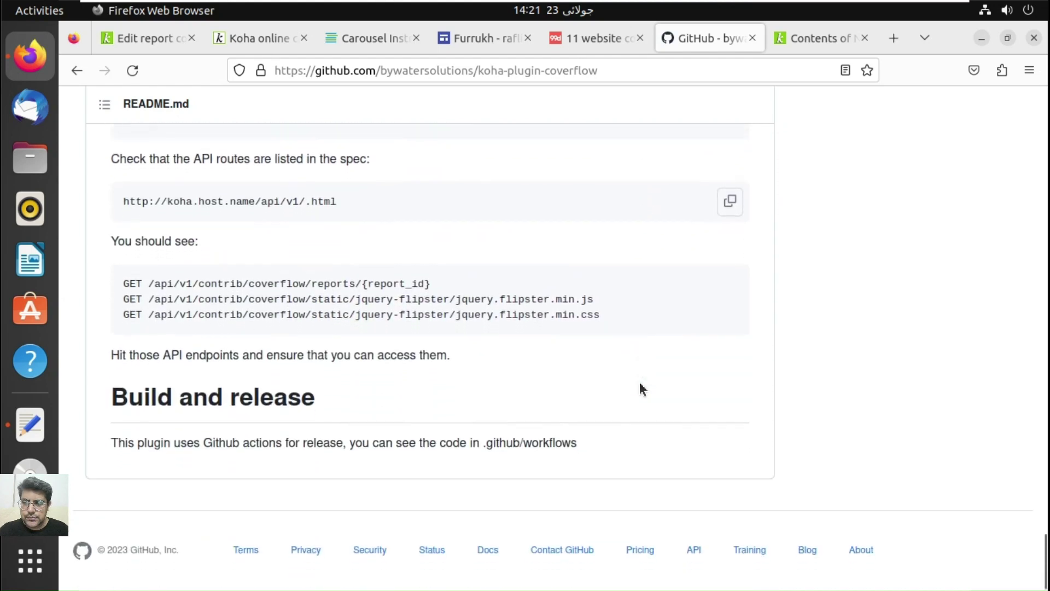
{"action": "scroll", "coordinate": [641, 389], "scroll_direction": "up", "scroll_amount": 5}
{"action": "scroll", "coordinate": [641, 388], "scroll_direction": "up", "scroll_amount": 8}
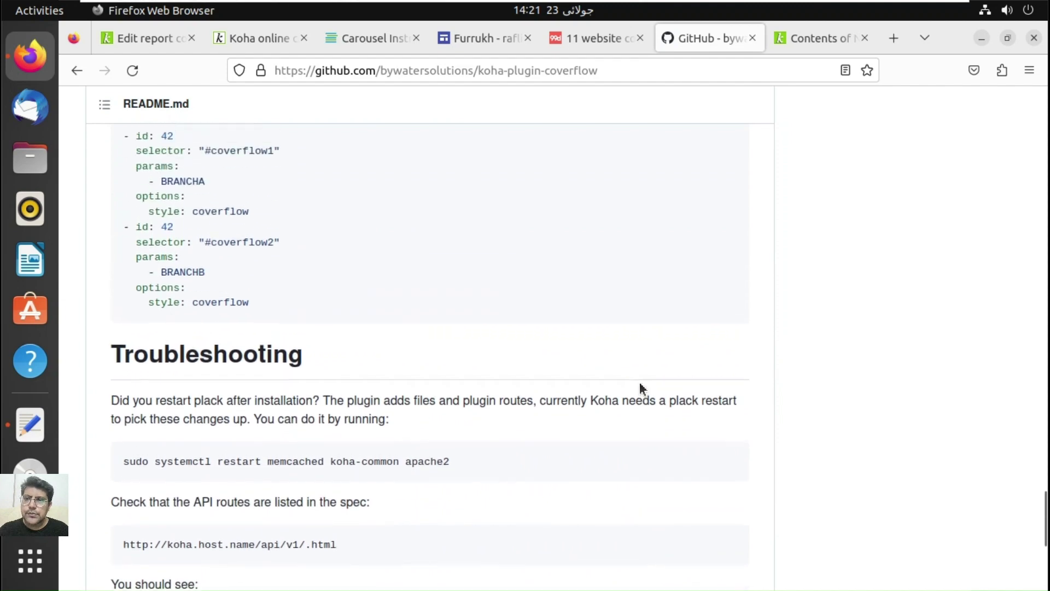
{"action": "scroll", "coordinate": [641, 388], "scroll_direction": "up", "scroll_amount": 9}
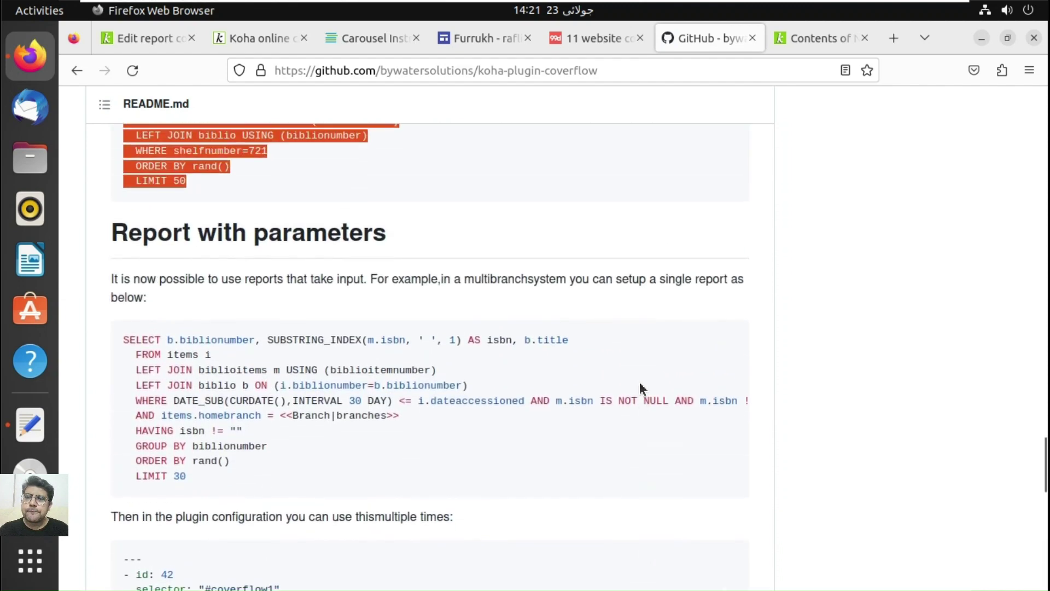
{"action": "scroll", "coordinate": [639, 382], "scroll_direction": "up", "scroll_amount": 2}
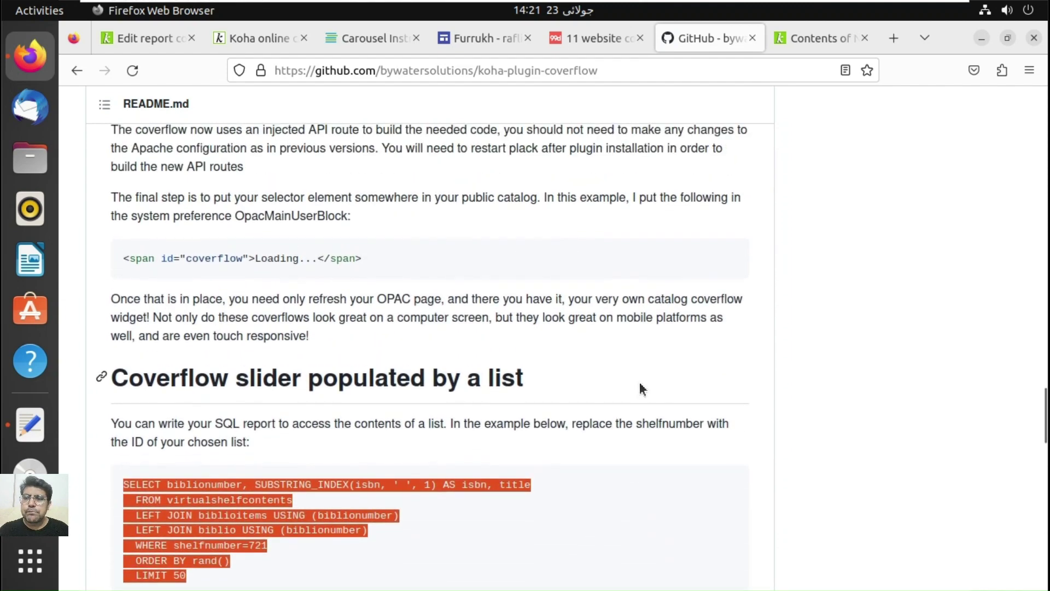
{"action": "left_click_drag", "start_coordinate": [364, 253], "coordinate": [122, 259]}
{"action": "key", "text": "ctrl+c"}
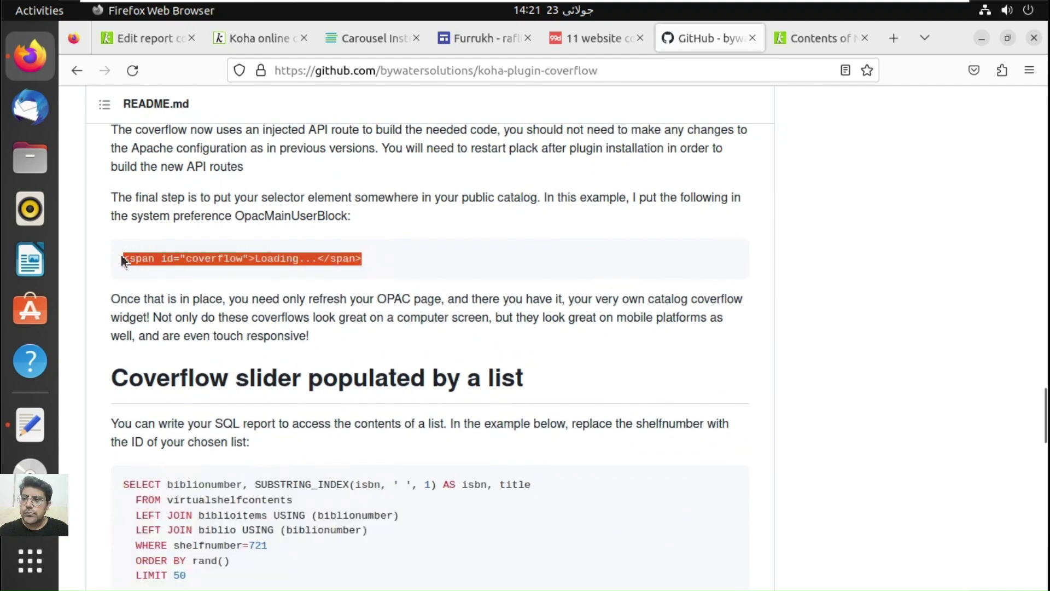
{"action": "key", "text": "Menu"}
{"action": "key", "text": "c"}
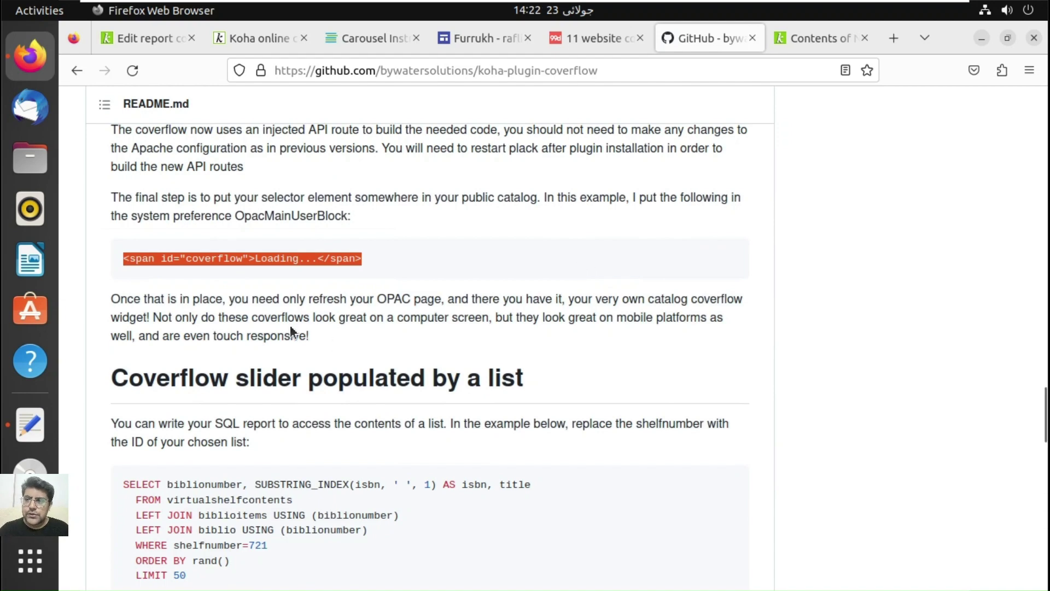
Step: Return to the Koha report edit page and go to the Tools module
{"action": "left_click", "coordinate": [137, 37]}
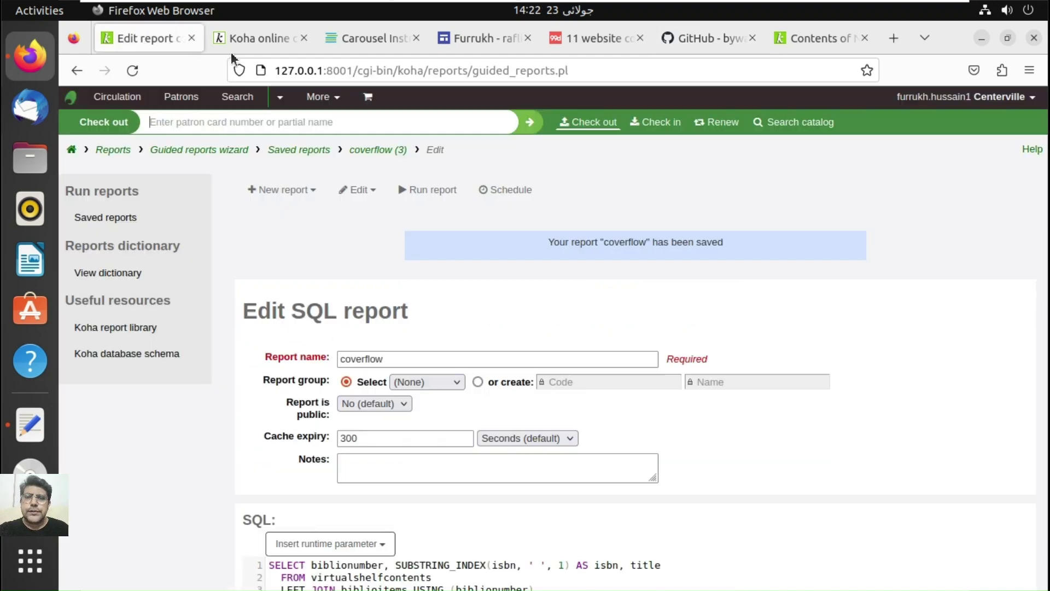
{"action": "left_click", "coordinate": [320, 97]}
{"action": "left_click", "coordinate": [280, 279]}
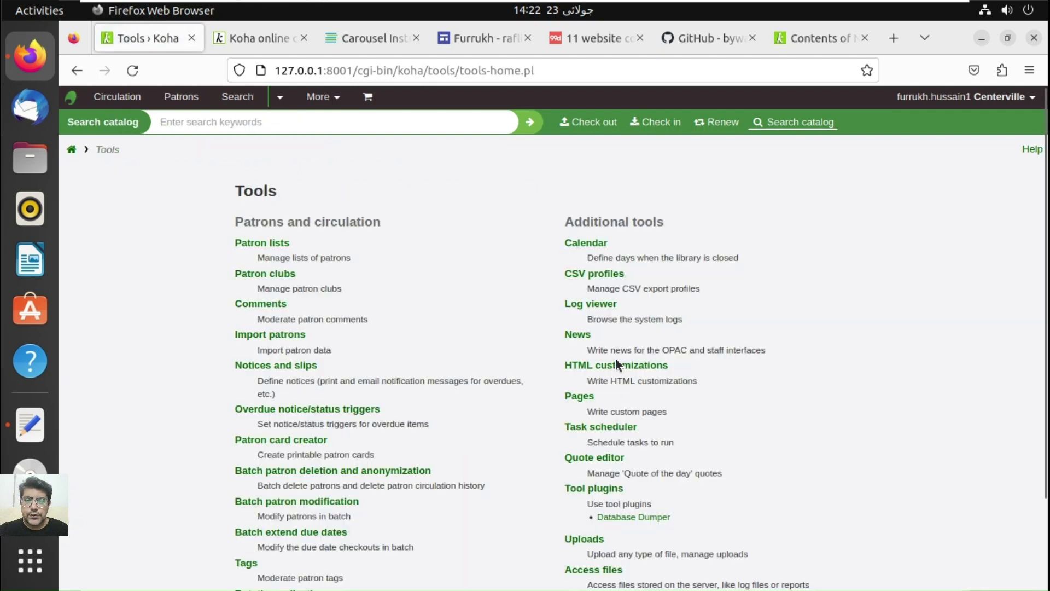
Step: Create a new HTML customization entry set to OpacMainUserBlock with publication date 07/22/2023
{"action": "left_click", "coordinate": [618, 368]}
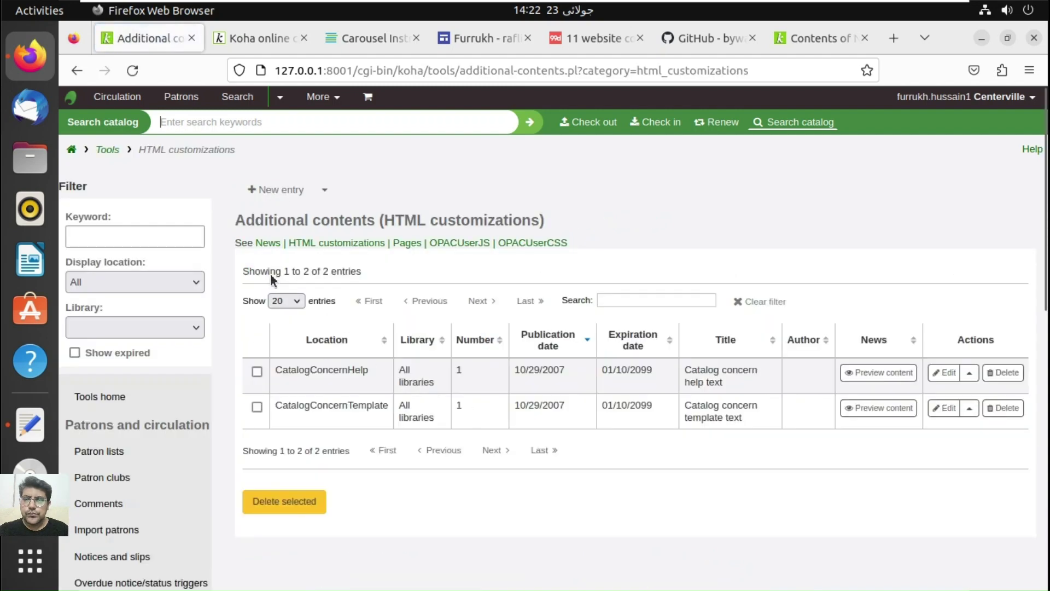
{"action": "left_click", "coordinate": [280, 189]}
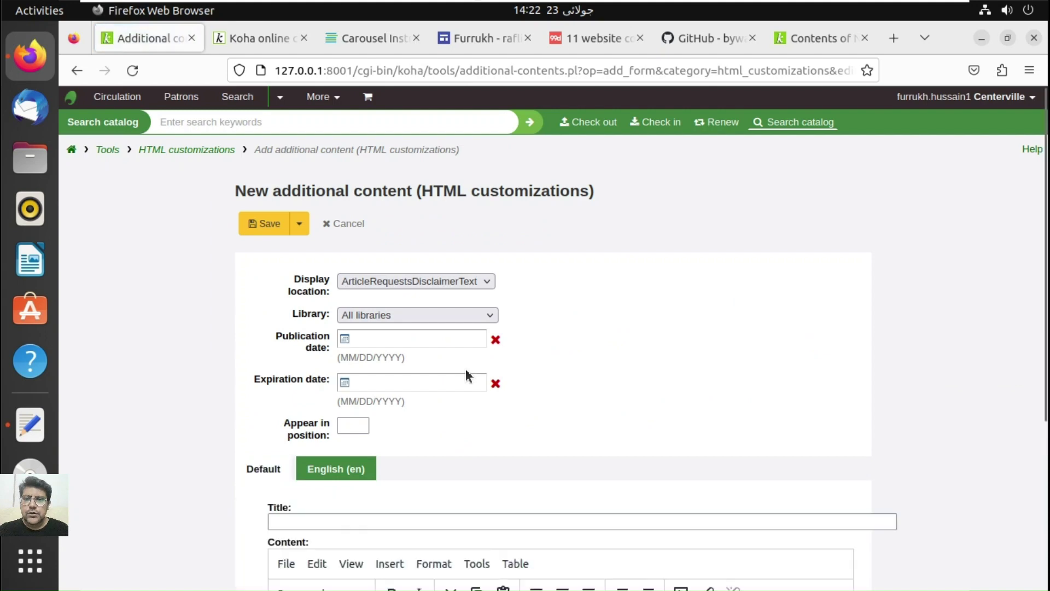
{"action": "left_click", "coordinate": [483, 280]}
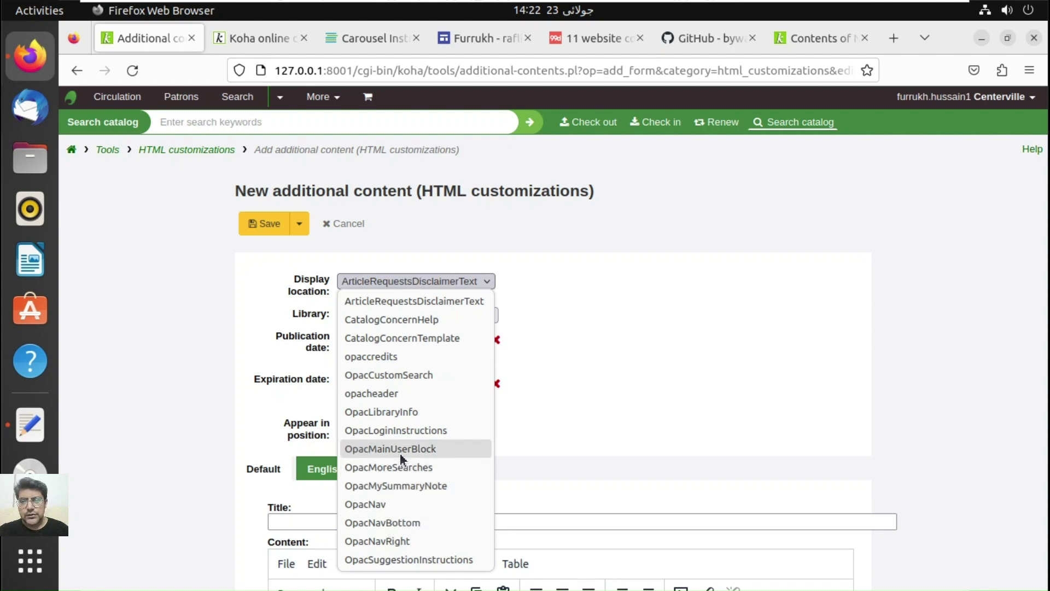
{"action": "left_click", "coordinate": [399, 453]}
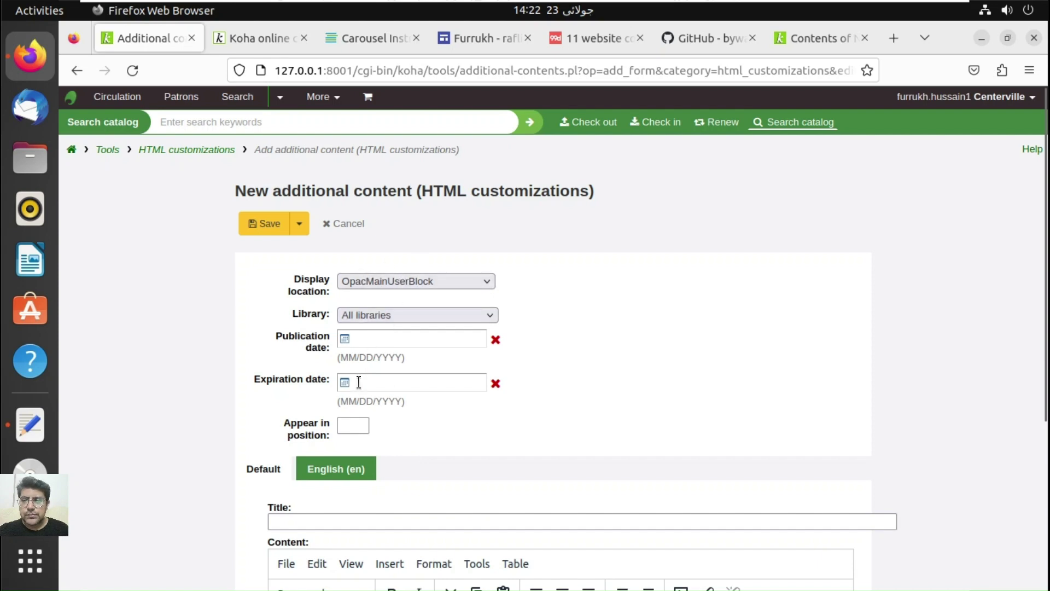
{"action": "left_click", "coordinate": [387, 339]}
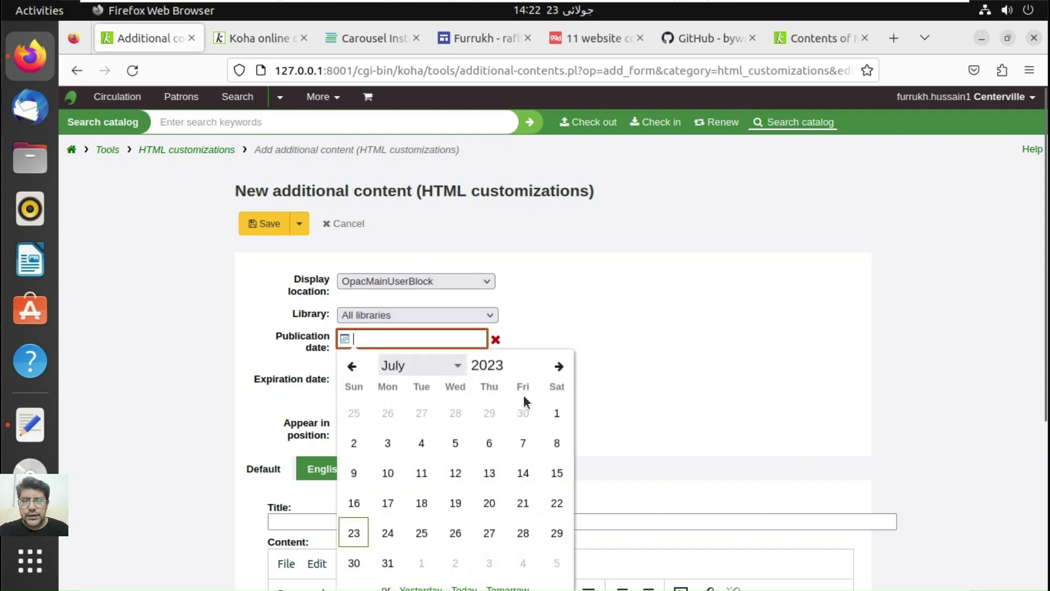
{"action": "left_click", "coordinate": [555, 502]}
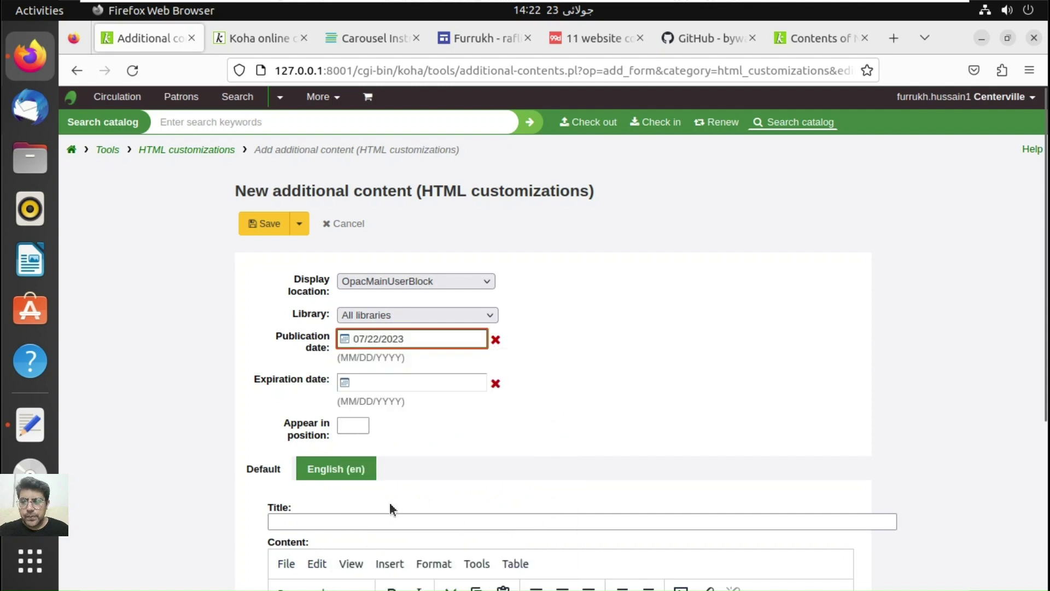
{"action": "scroll", "coordinate": [426, 444], "scroll_direction": "down", "scroll_amount": 4}
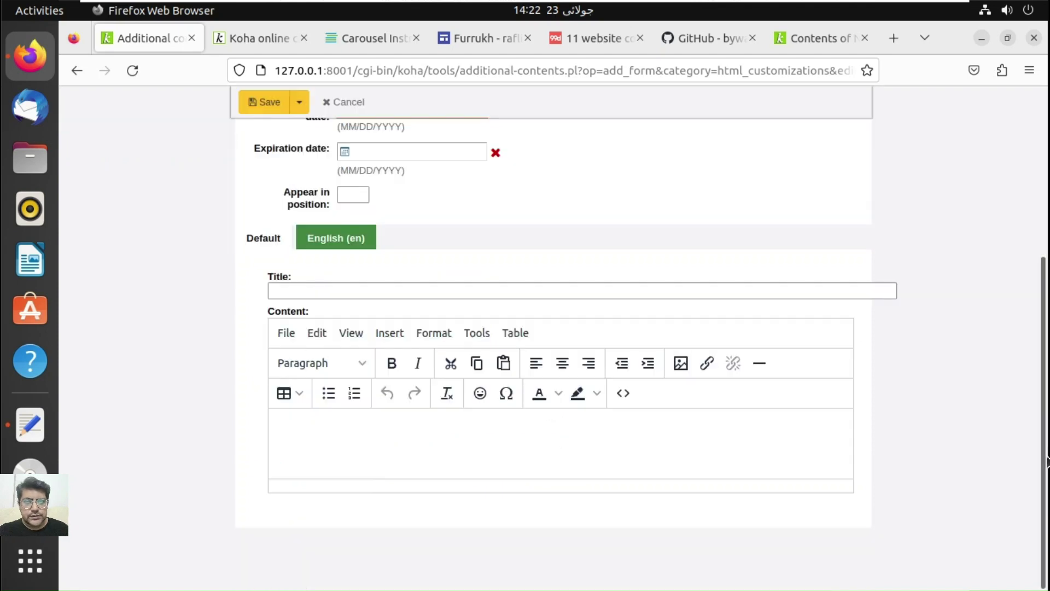
Step: Paste the coverflow span into the HTML source, change both tags to div, and save the entry
{"action": "left_click", "coordinate": [623, 393]}
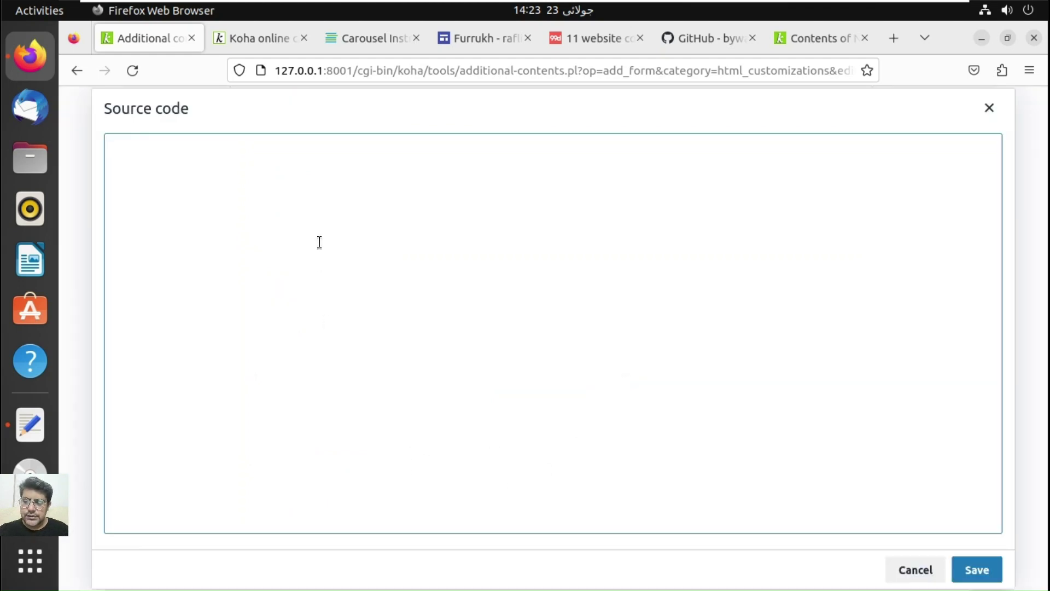
{"action": "key", "text": "ctrl+v"}
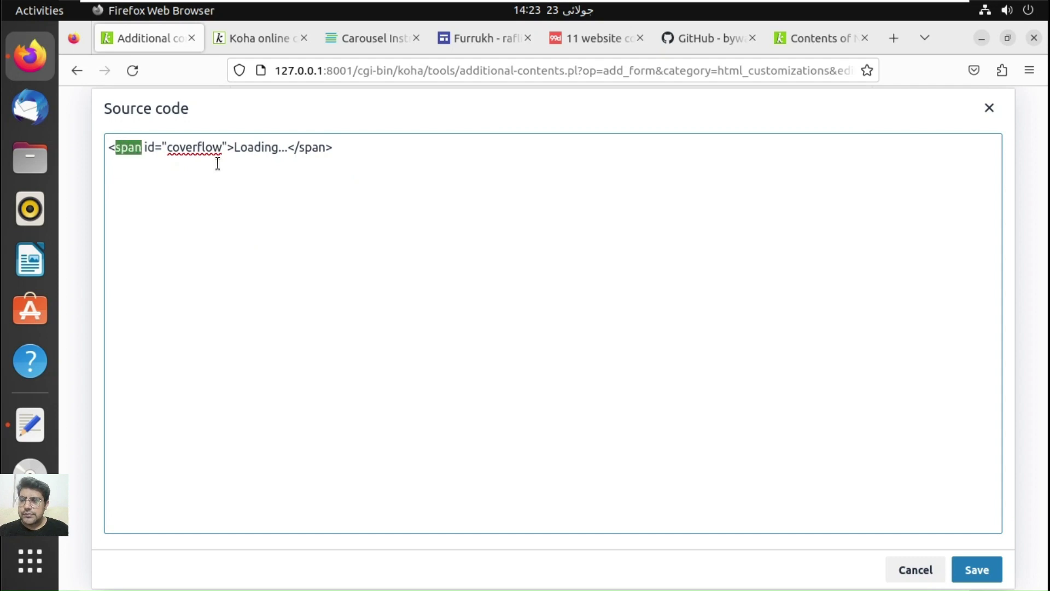
{"action": "type", "text": "div"}
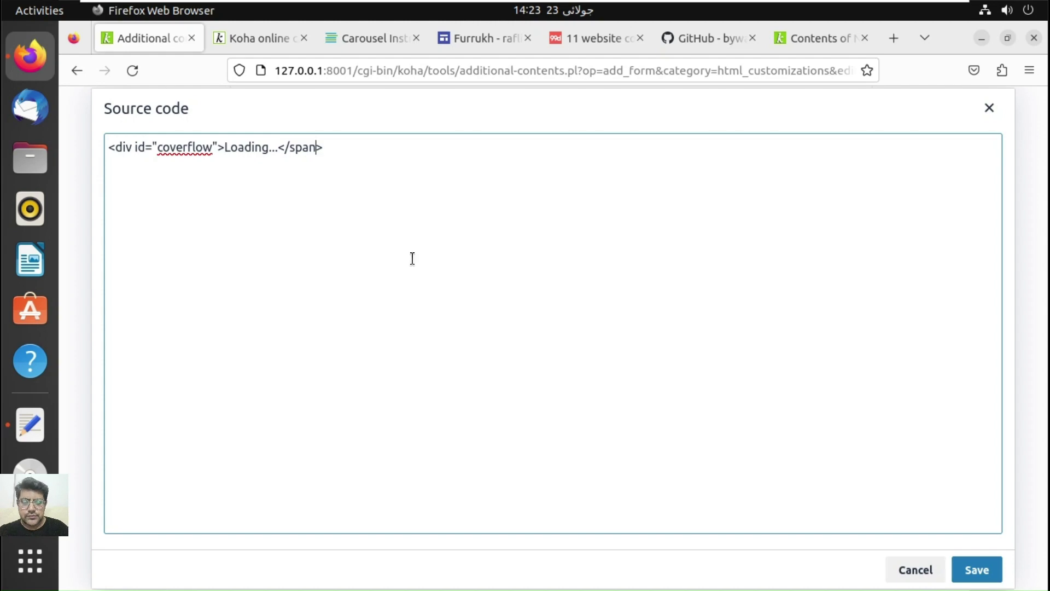
{"action": "key", "text": "shift+Left"}
{"action": "key", "text": "shift+Left"}
{"action": "key", "text": "shift+Left"}
{"action": "type", "text": "d"}
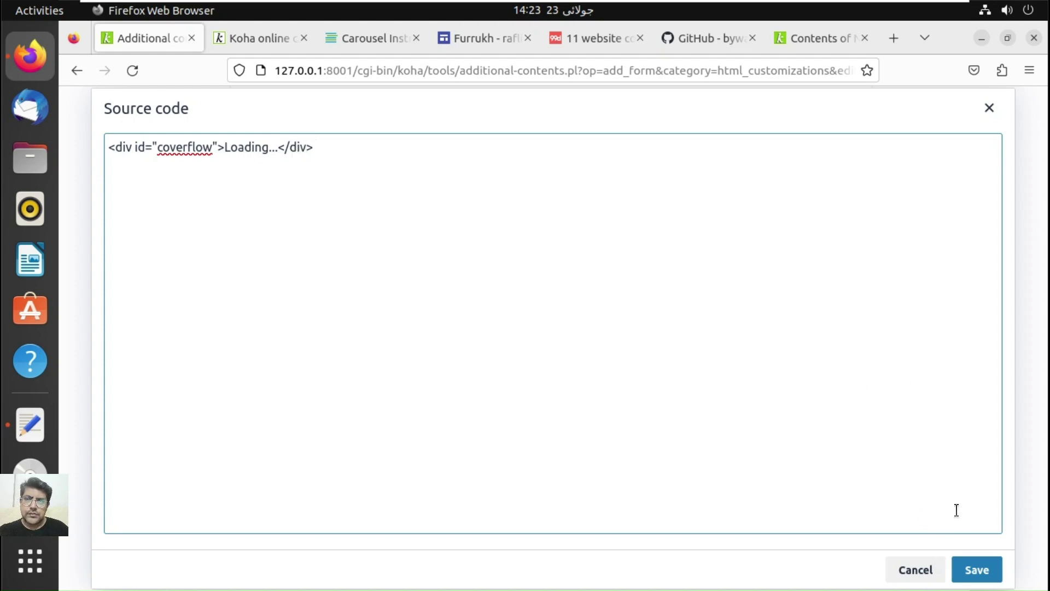
{"action": "left_click", "coordinate": [972, 570]}
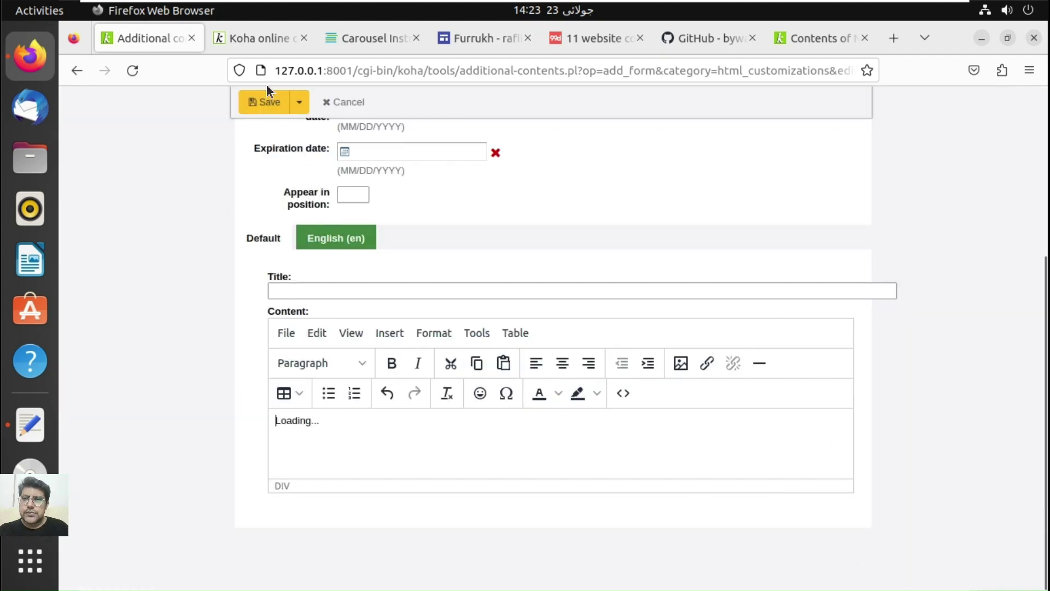
{"action": "left_click", "coordinate": [267, 105]}
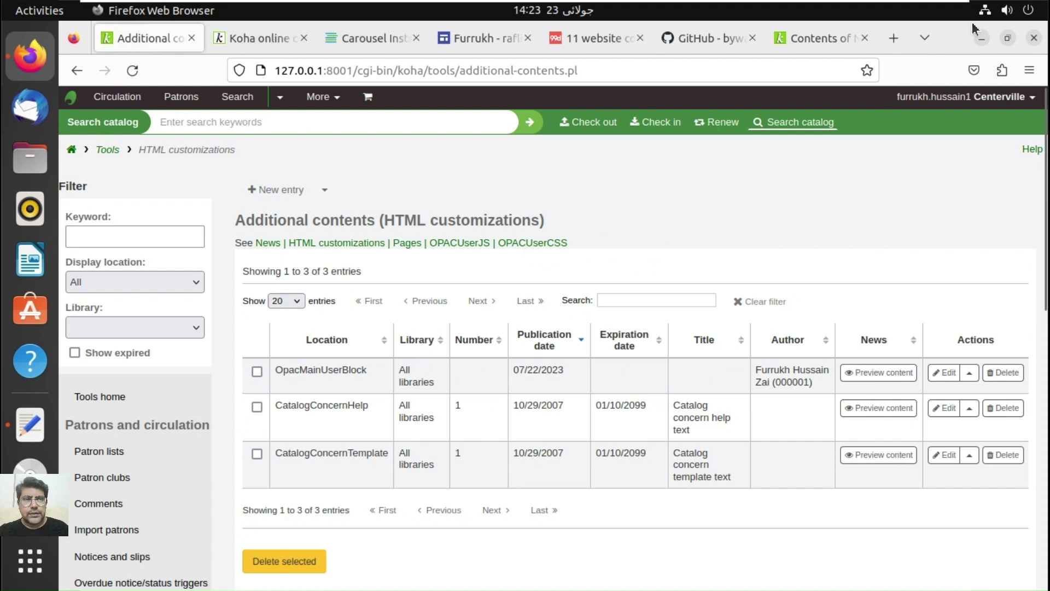
Step: Glance at the New Arrivals list, then open Manage plugins from More > Administration
{"action": "left_click", "coordinate": [813, 39]}
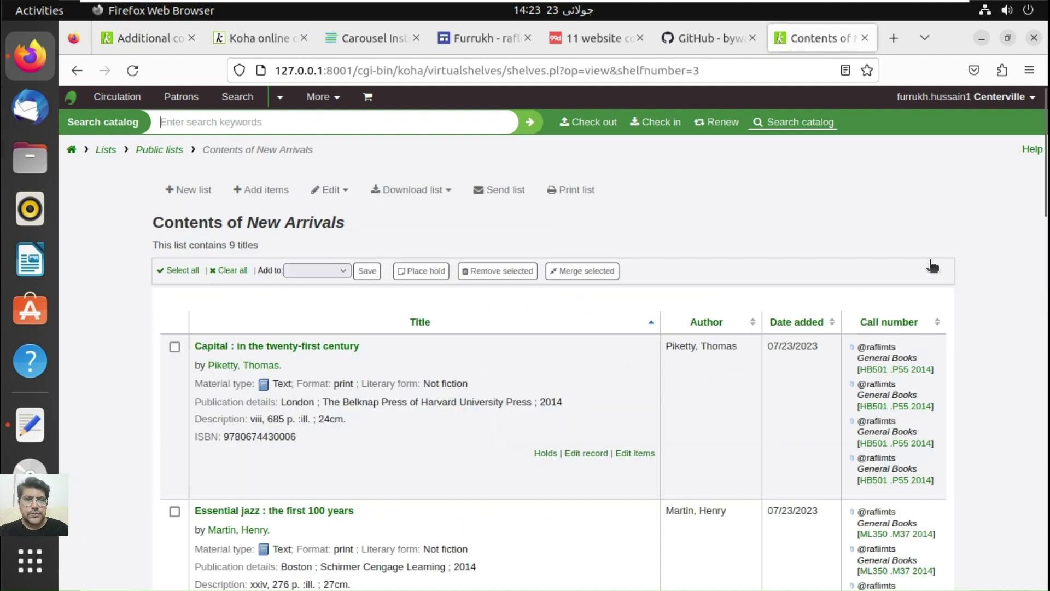
{"action": "left_click", "coordinate": [125, 39]}
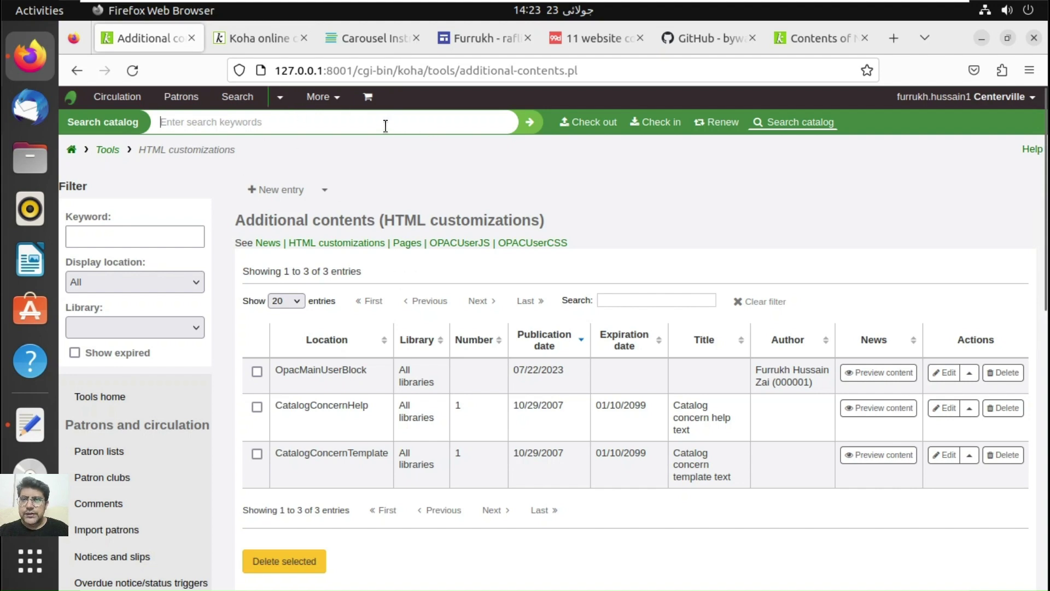
{"action": "left_click", "coordinate": [322, 97]}
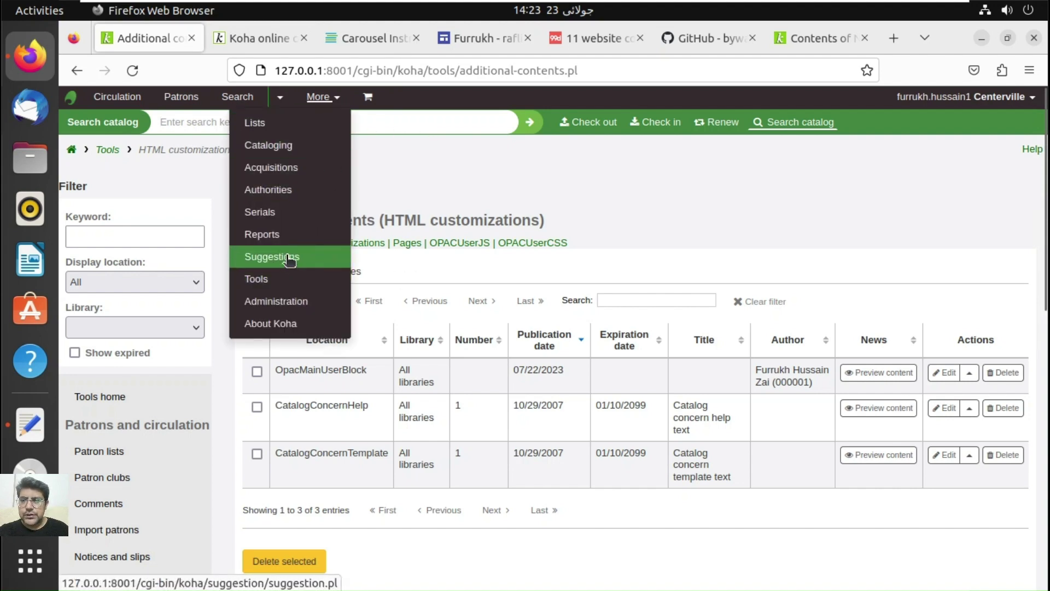
{"action": "left_click", "coordinate": [282, 300]}
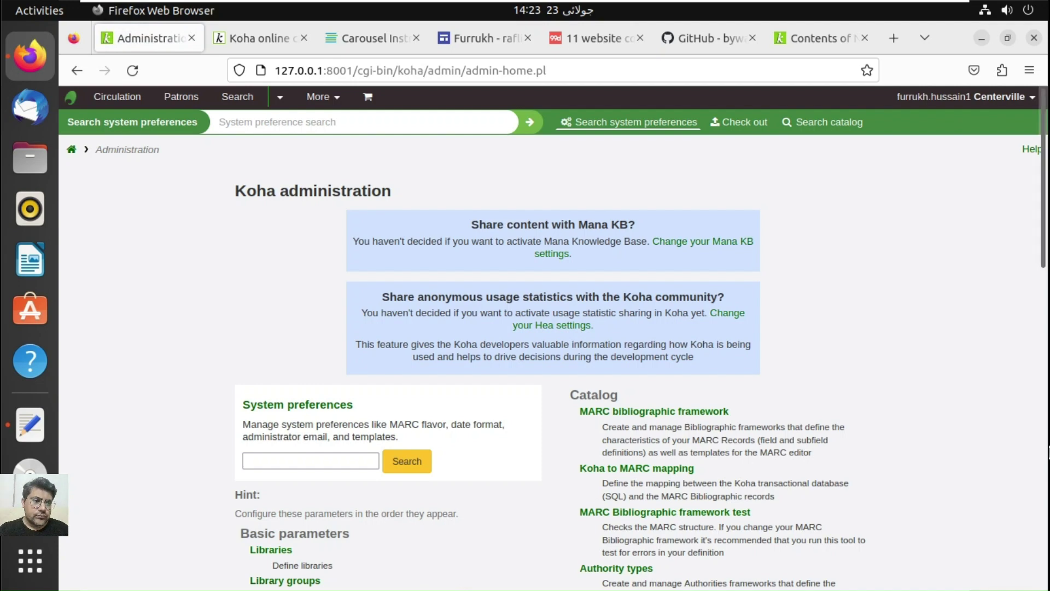
{"action": "scroll", "coordinate": [380, 569], "scroll_direction": "down", "scroll_amount": 15}
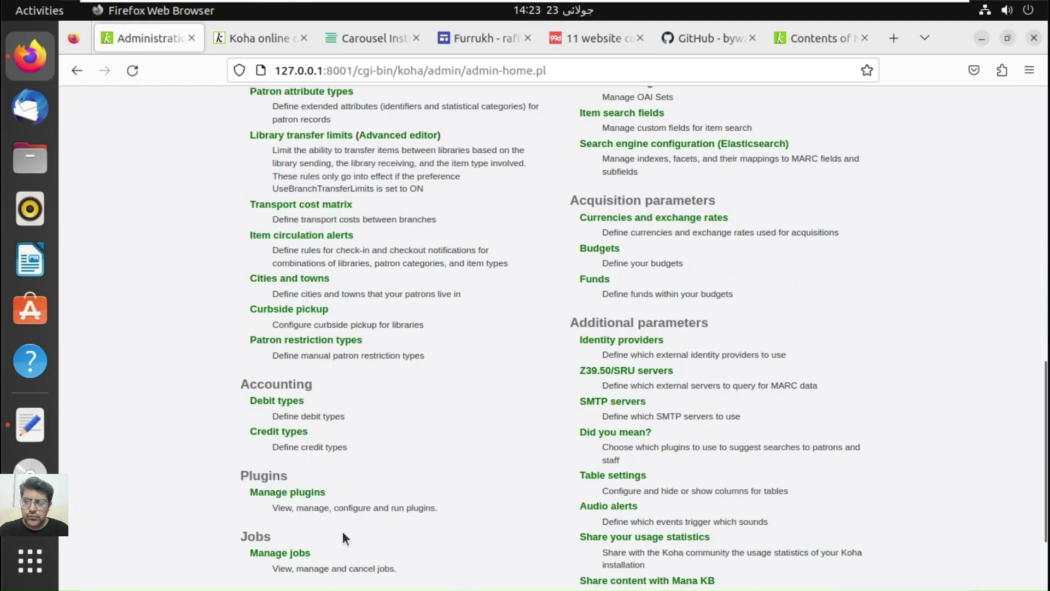
{"action": "left_click", "coordinate": [316, 494]}
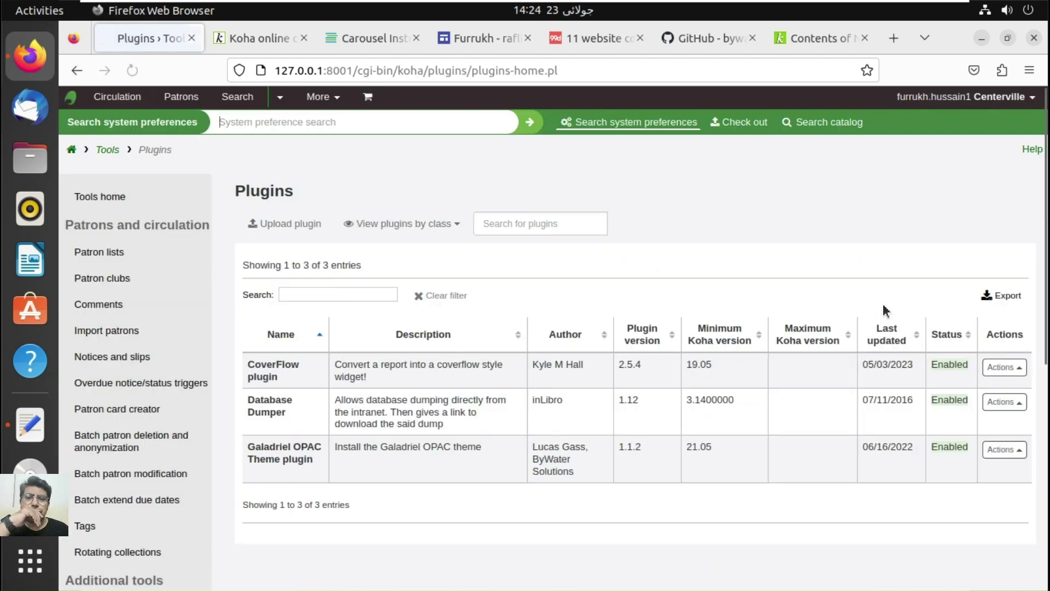
Step: Open the CoverFlow plugin configuration and delete the existing mapping YAML
{"action": "left_click", "coordinate": [1011, 377]}
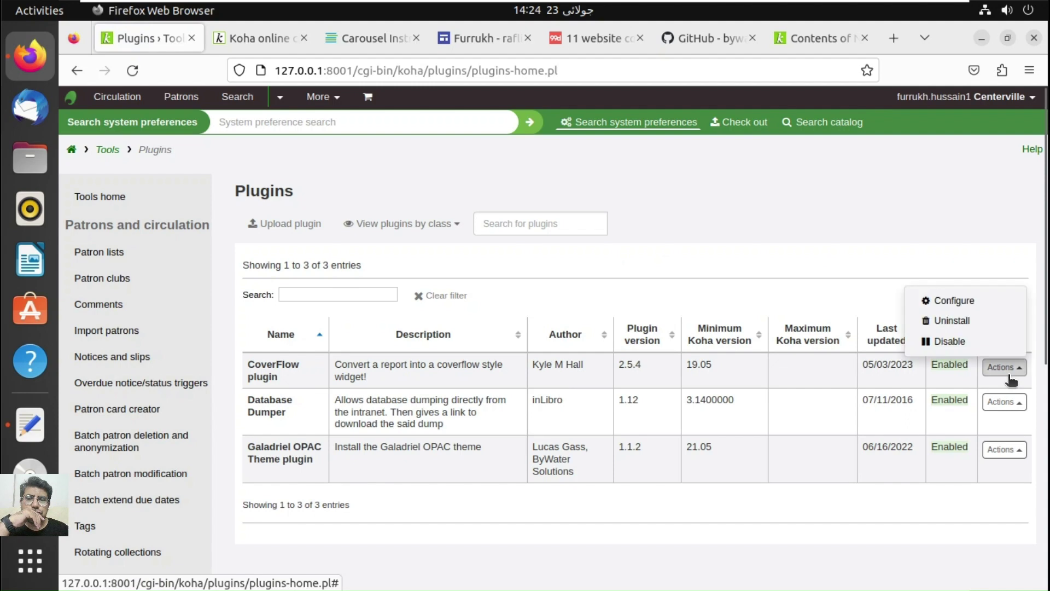
{"action": "left_click", "coordinate": [960, 306]}
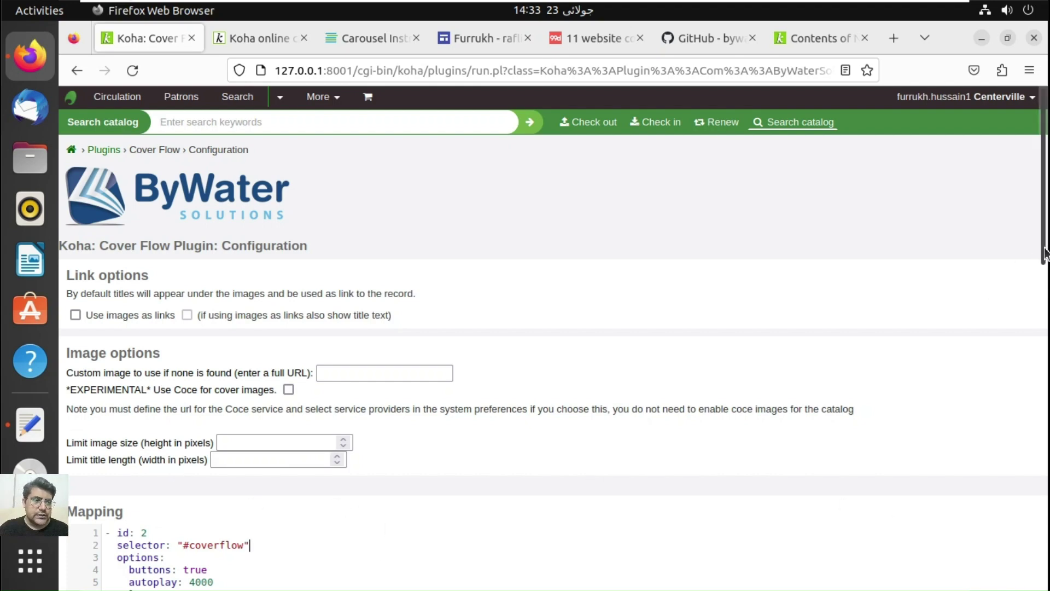
{"action": "left_click_drag", "start_coordinate": [1045, 252], "coordinate": [1047, 354]}
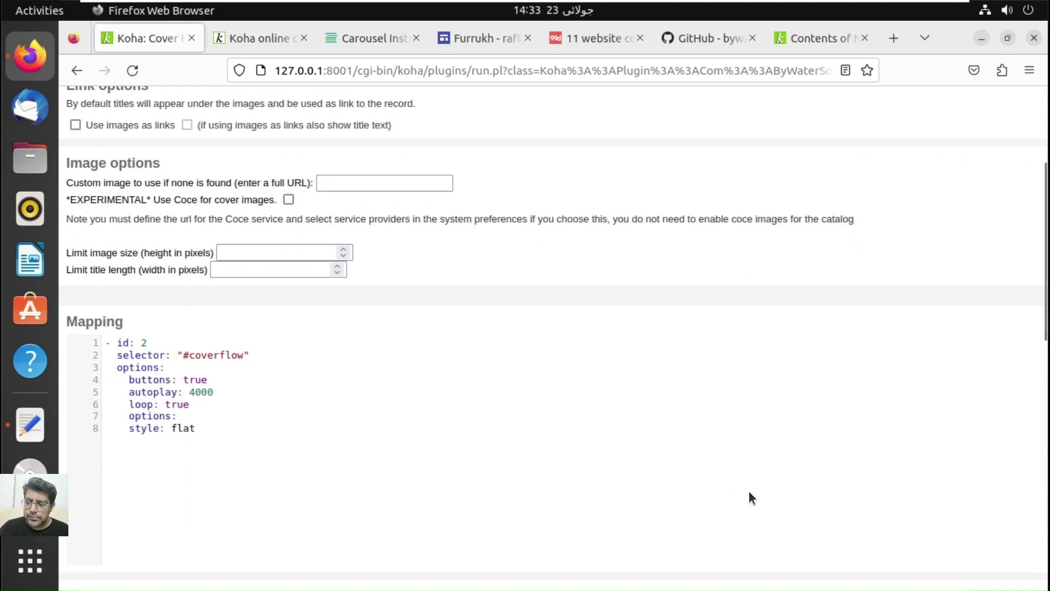
{"action": "key", "text": "ctrl+a"}
{"action": "key", "text": "BackSpace"}
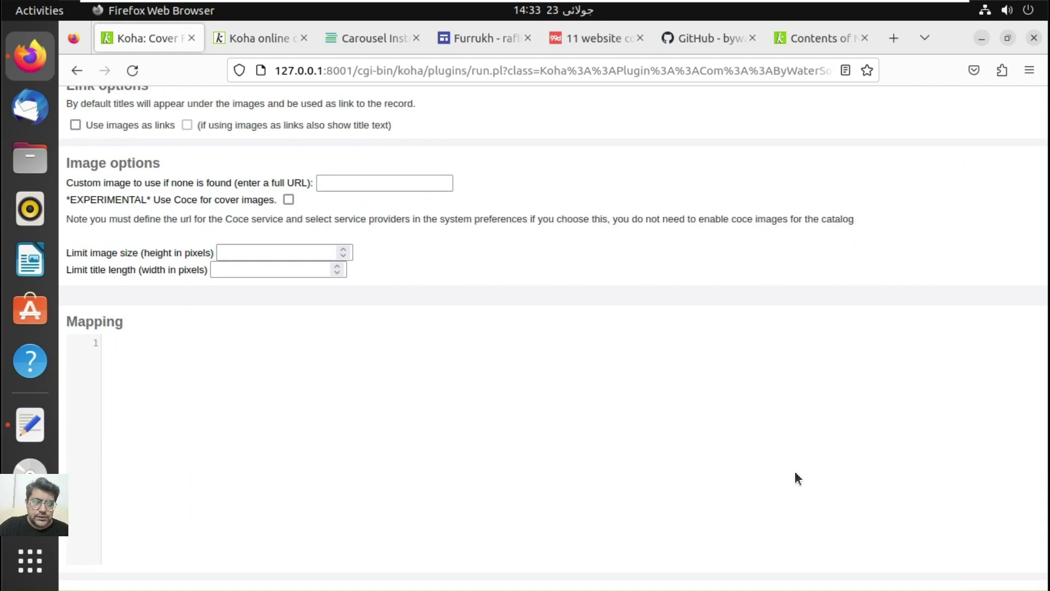
Step: Paste the README's id 8 example mapping and add 'style: coverflow' under options
{"action": "left_click_drag", "start_coordinate": [1046, 432], "coordinate": [1048, 454]}
{"action": "scroll", "coordinate": [538, 366], "scroll_direction": "down", "scroll_amount": 1}
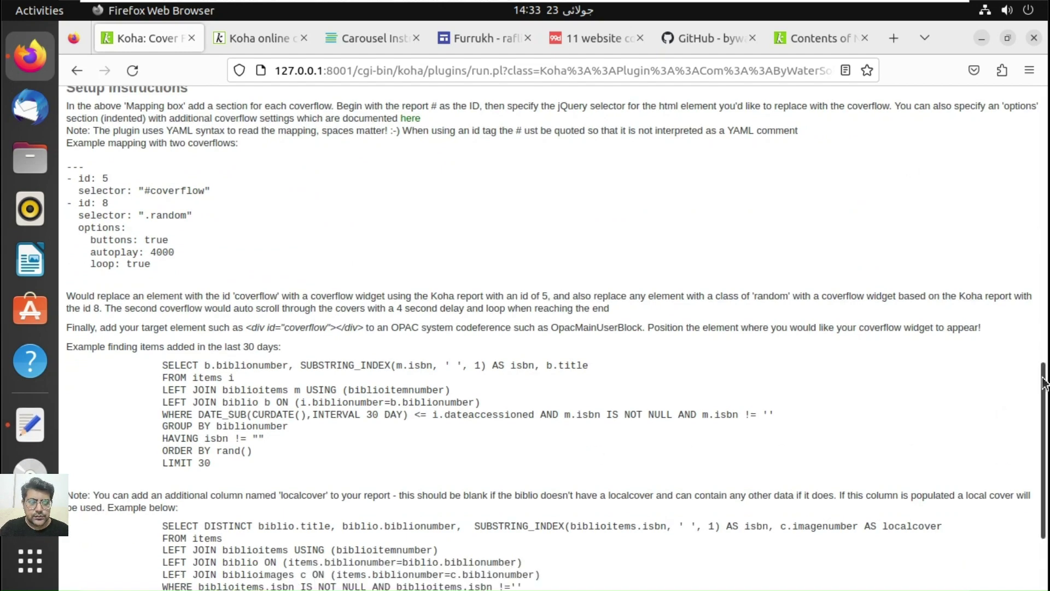
{"action": "left_click_drag", "start_coordinate": [1042, 391], "coordinate": [1045, 328]}
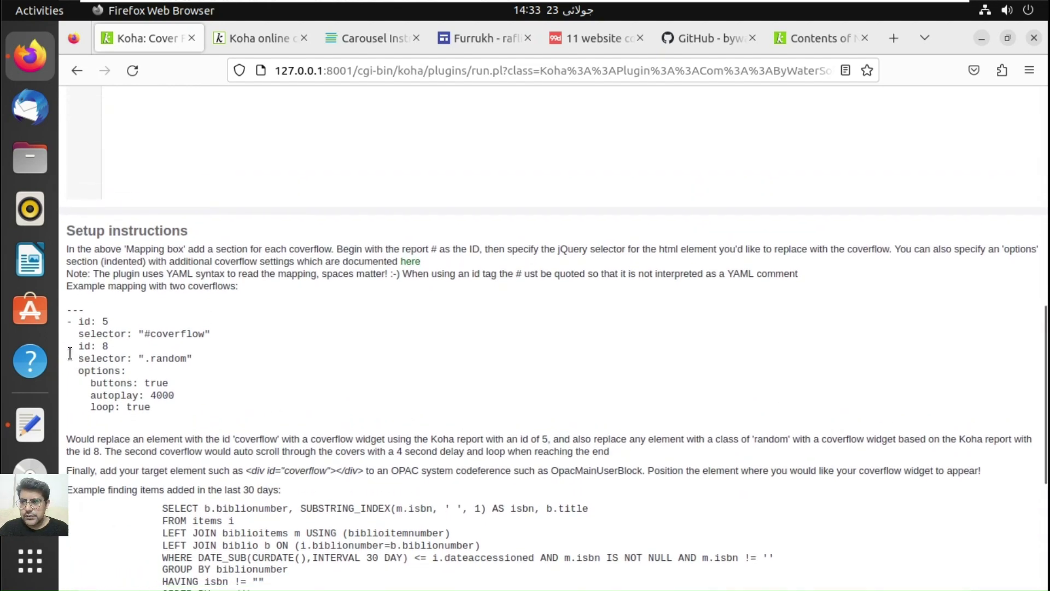
{"action": "left_click_drag", "start_coordinate": [66, 347], "coordinate": [175, 406]}
{"action": "key", "text": "ctrl+c"}
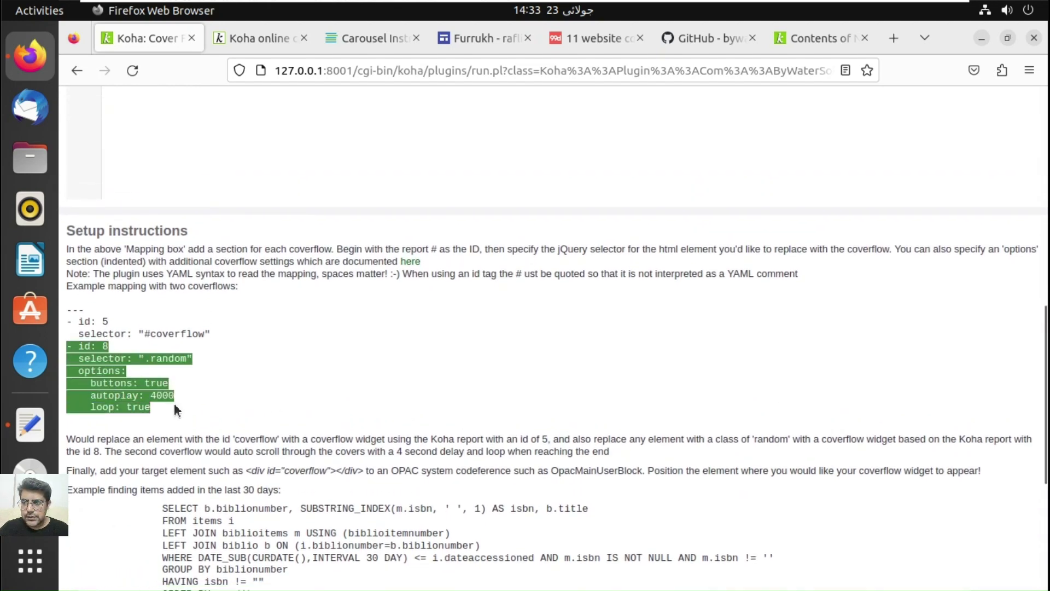
{"action": "left_click", "coordinate": [209, 156]}
{"action": "key", "text": "ctrl+v"}
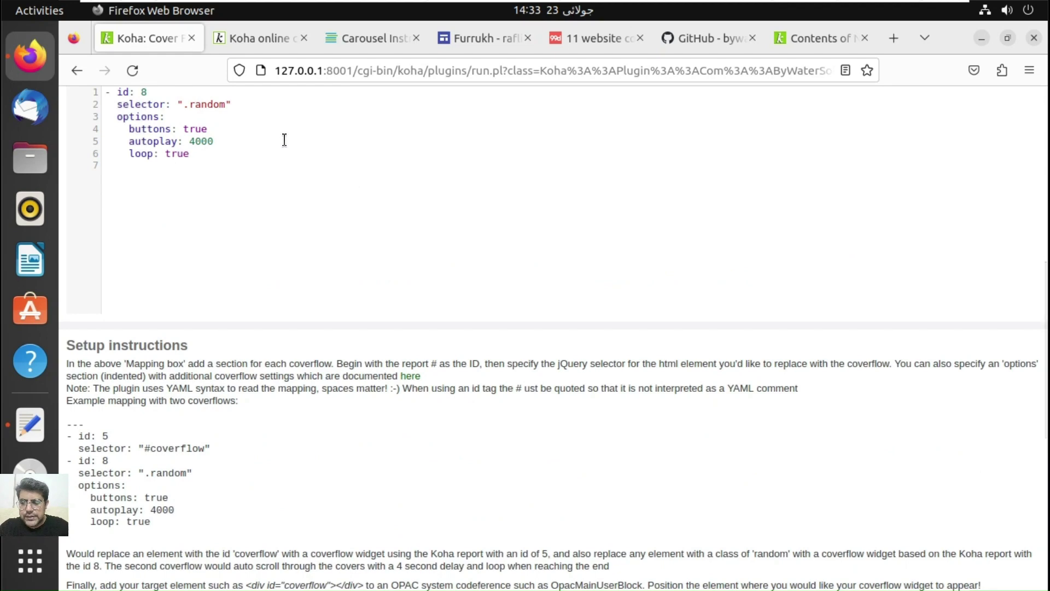
{"action": "type", "text": "style: "}
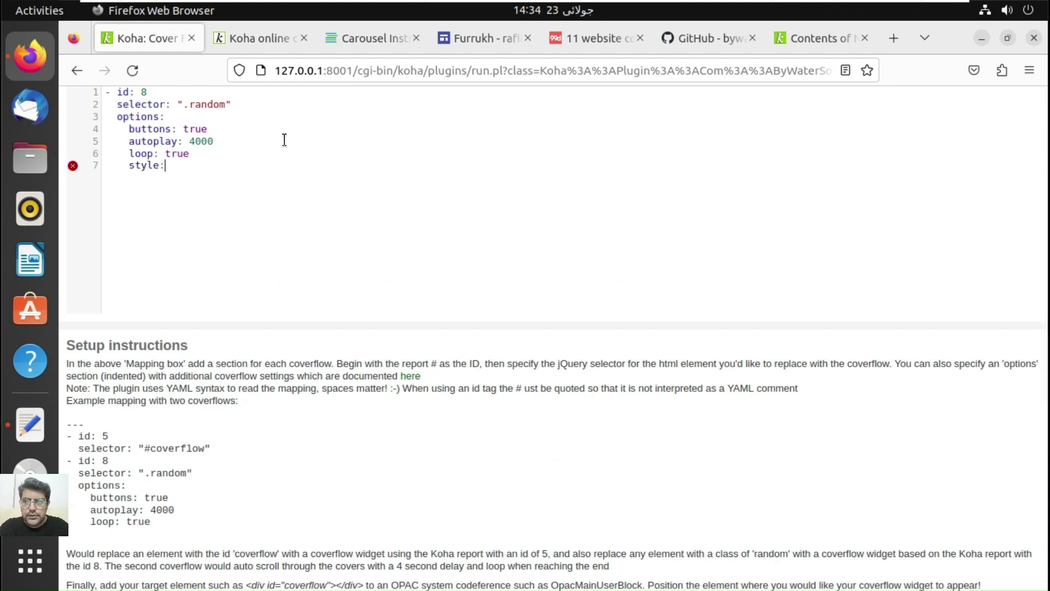
{"action": "type", "text": "cove"}
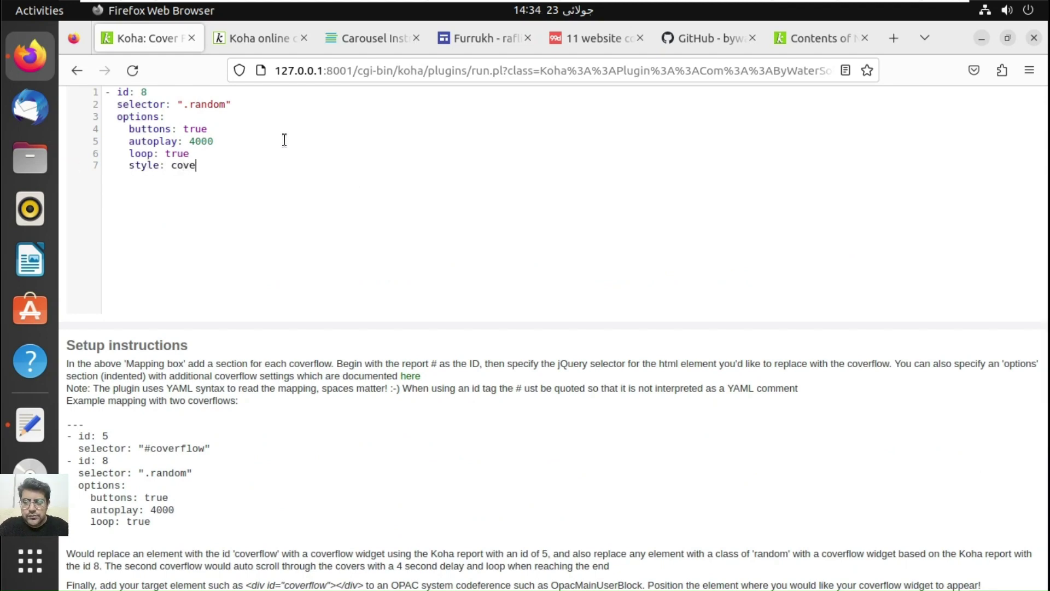
{"action": "type", "text": "rflow"}
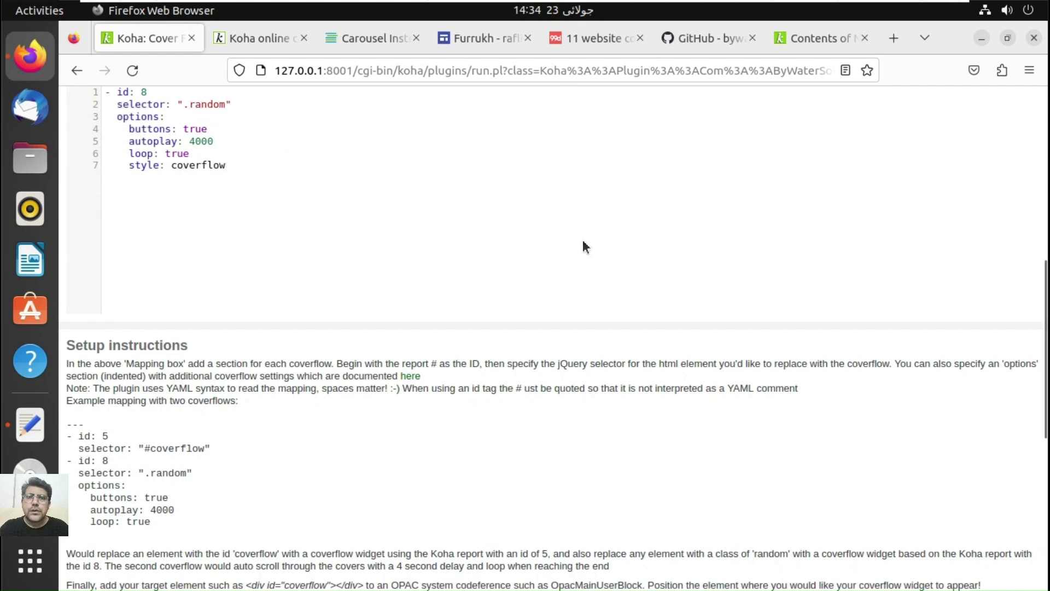
{"action": "left_click", "coordinate": [704, 38]}
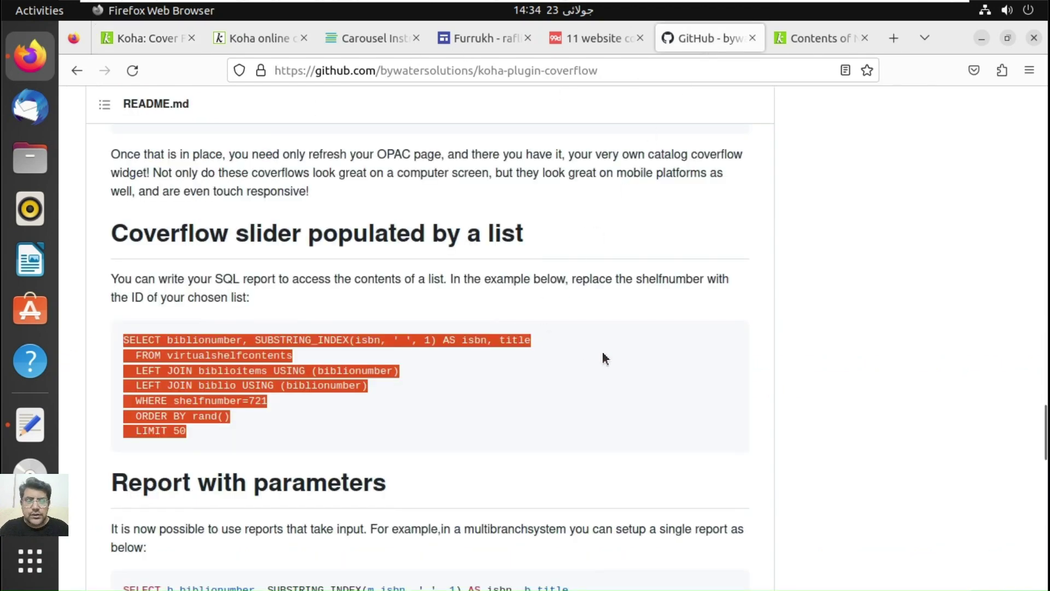
Step: Open the README's jQuery Flipster demo link from the style options in a new tab
{"action": "scroll", "coordinate": [1045, 405], "scroll_direction": "up", "scroll_amount": 5}
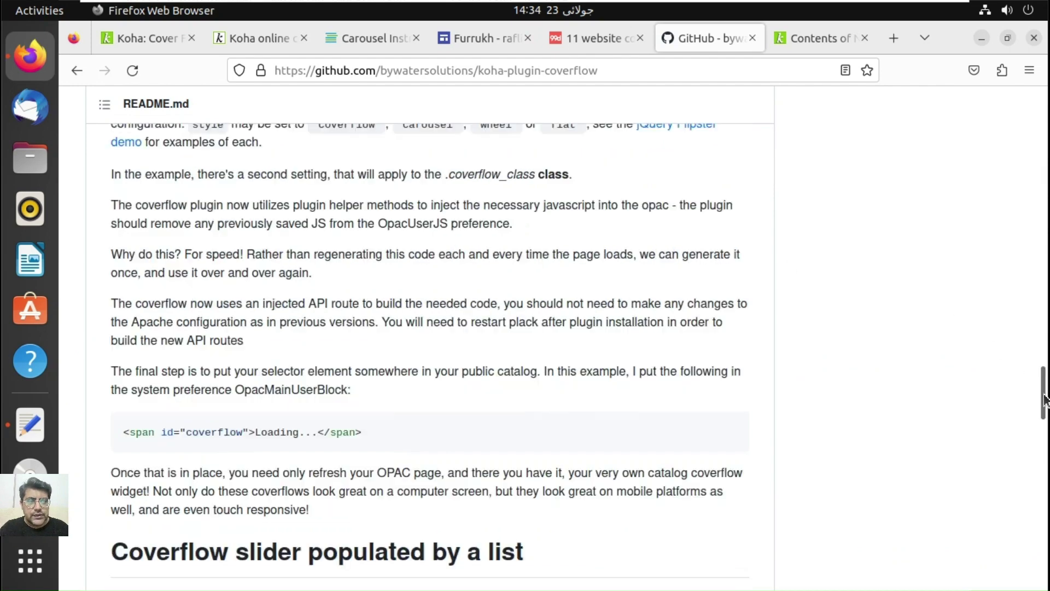
{"action": "left_click_drag", "start_coordinate": [1045, 400], "coordinate": [1043, 371]}
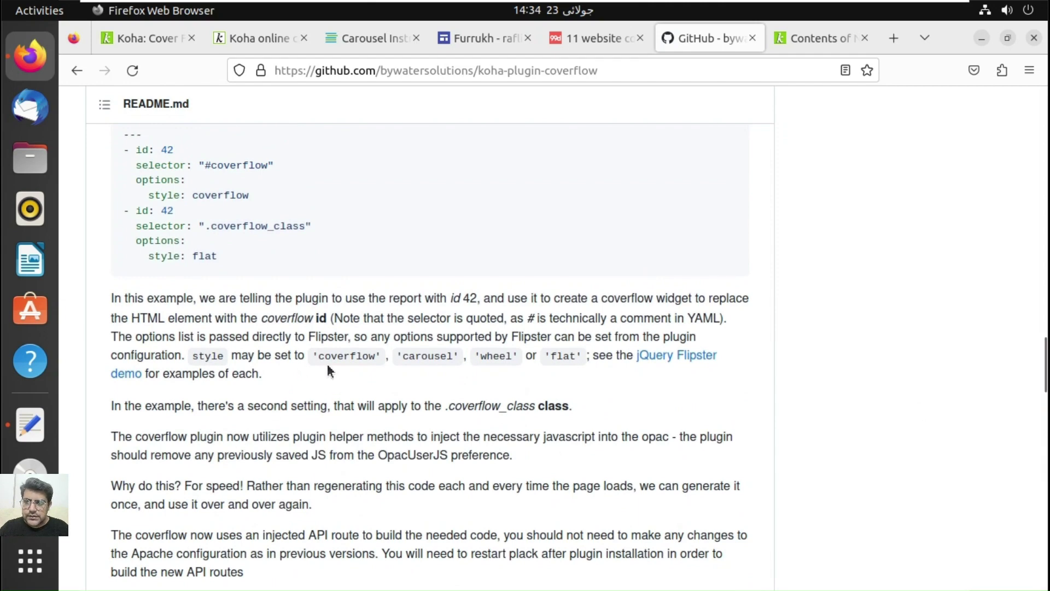
{"action": "left_click_drag", "start_coordinate": [319, 356], "coordinate": [438, 356]}
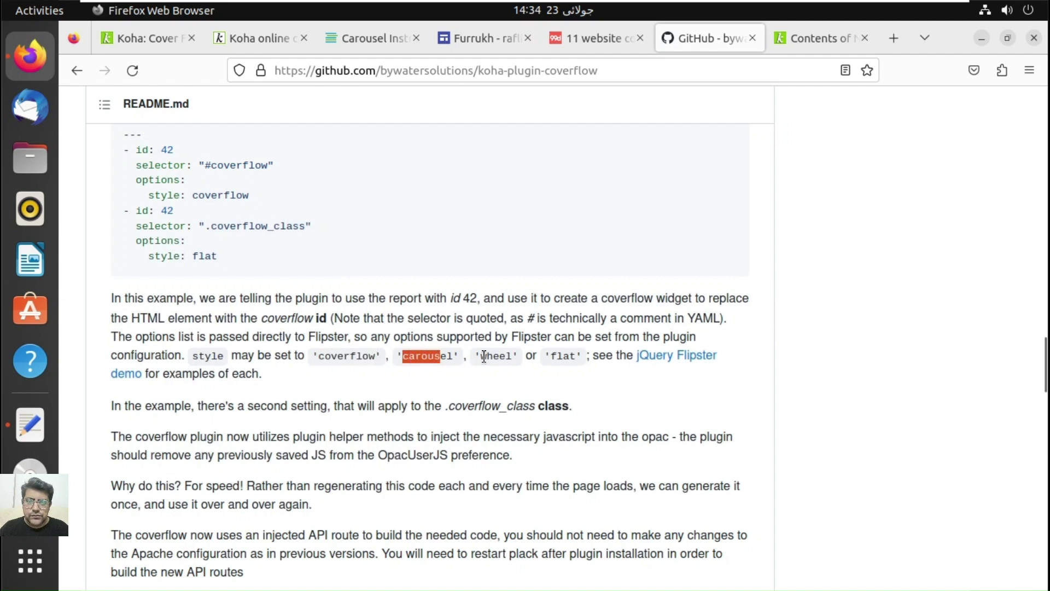
{"action": "right_click", "coordinate": [659, 358]}
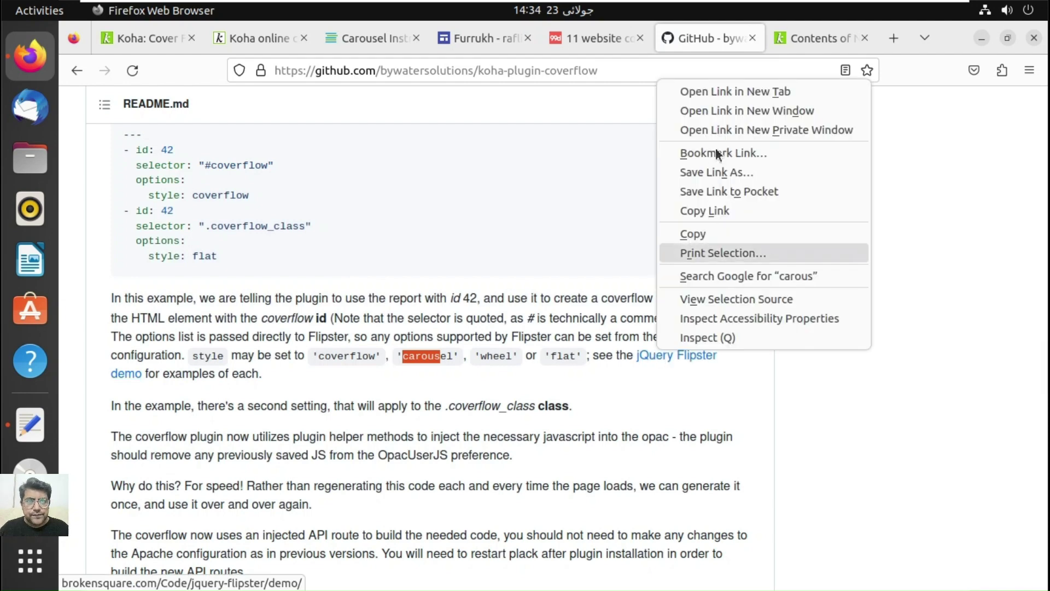
{"action": "left_click", "coordinate": [736, 91]}
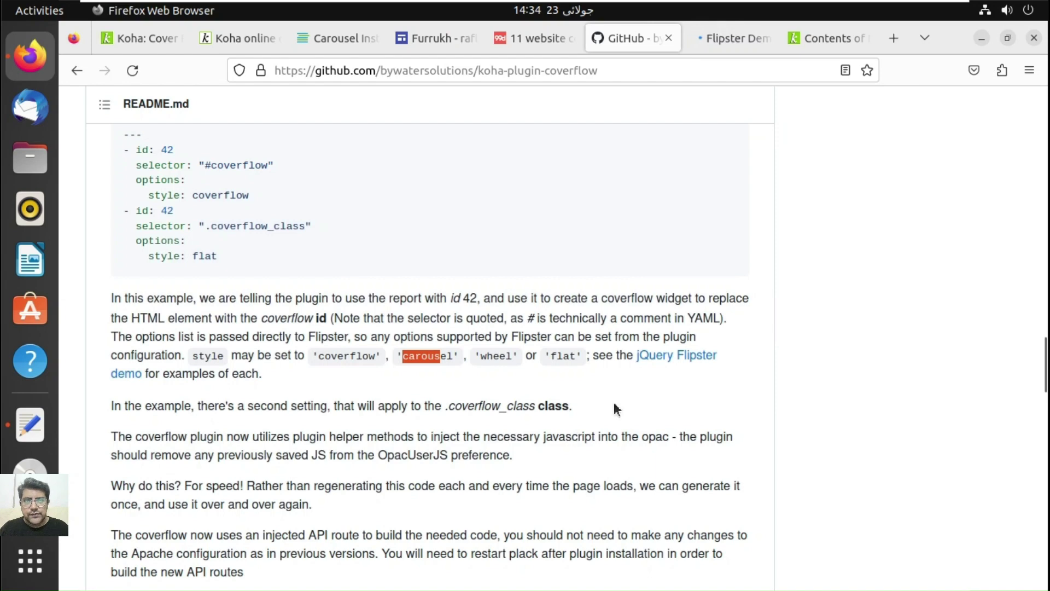
{"action": "left_click", "coordinate": [713, 46]}
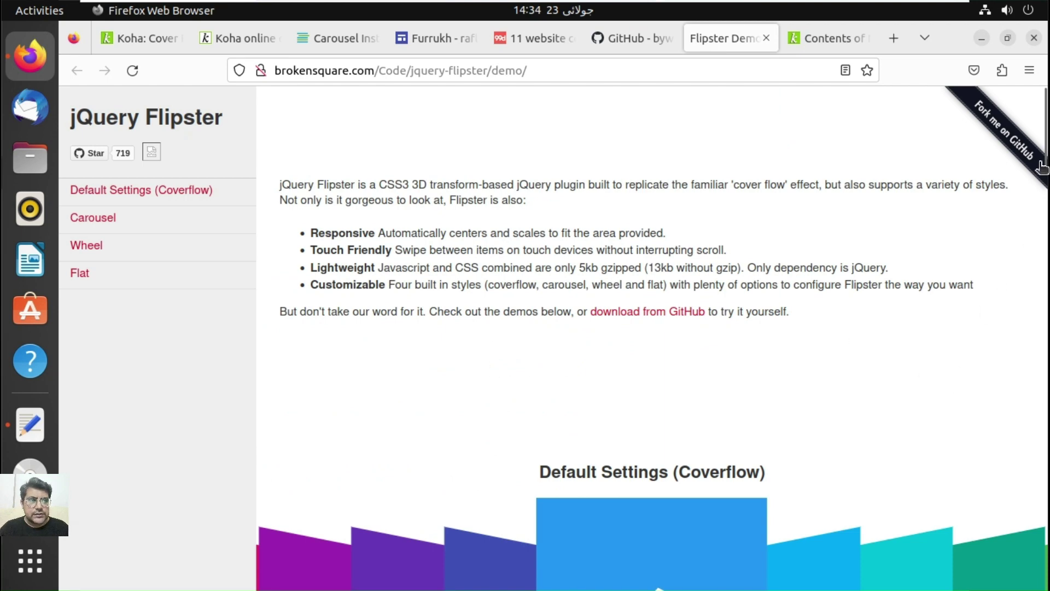
{"action": "left_click_drag", "start_coordinate": [1043, 167], "coordinate": [1045, 180]}
{"action": "scroll", "coordinate": [1045, 179], "scroll_direction": "down", "scroll_amount": 3}
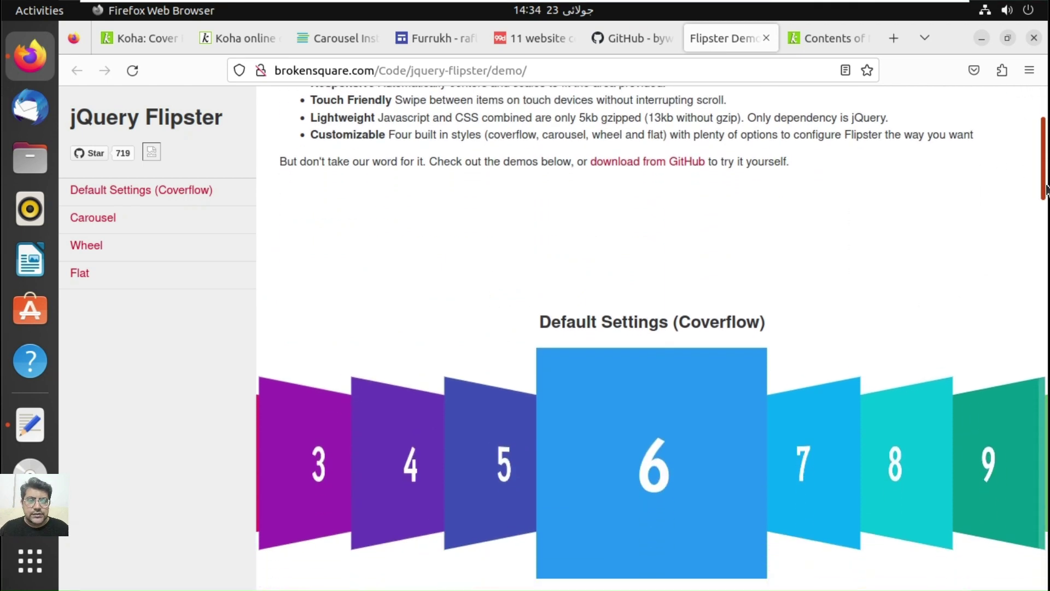
{"action": "scroll", "coordinate": [1048, 246], "scroll_direction": "down", "scroll_amount": 6}
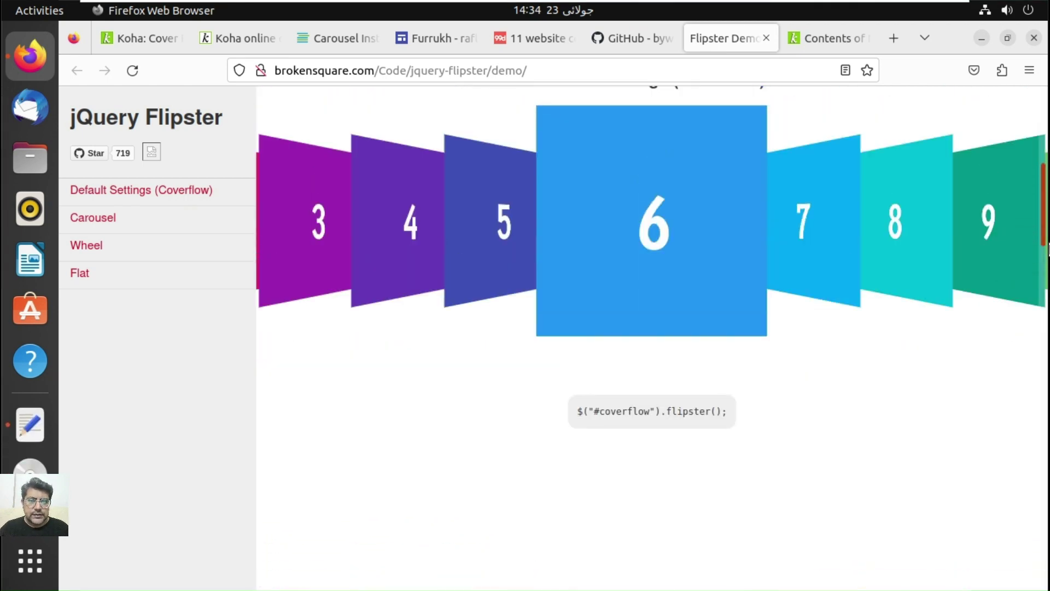
{"action": "scroll", "coordinate": [1048, 274], "scroll_direction": "down", "scroll_amount": 10}
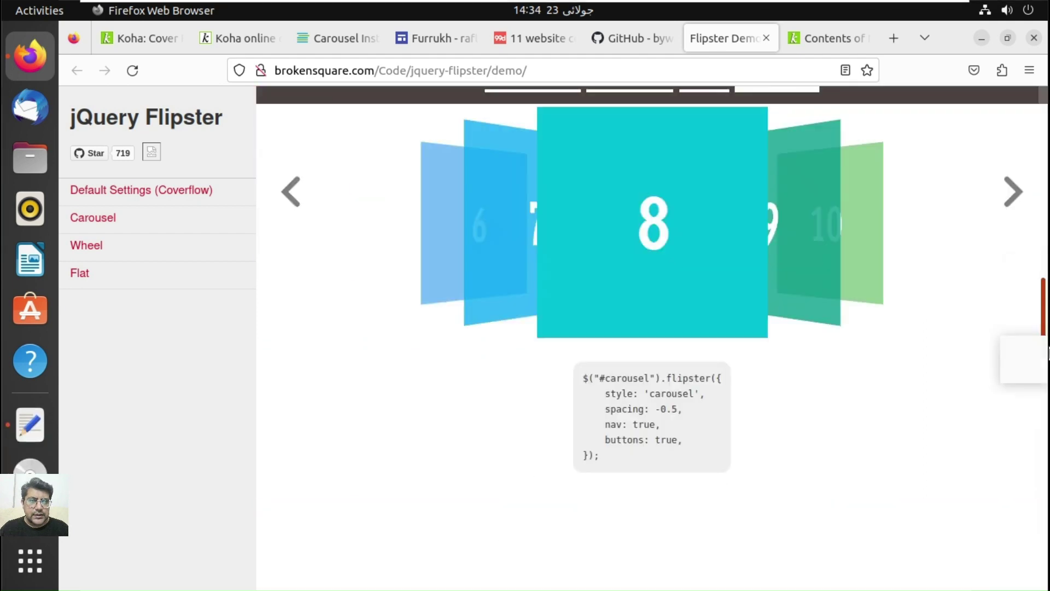
{"action": "scroll", "coordinate": [1045, 328], "scroll_direction": "up", "scroll_amount": 1}
{"action": "scroll", "coordinate": [1043, 345], "scroll_direction": "down", "scroll_amount": 1}
{"action": "scroll", "coordinate": [1045, 377], "scroll_direction": "down", "scroll_amount": 6}
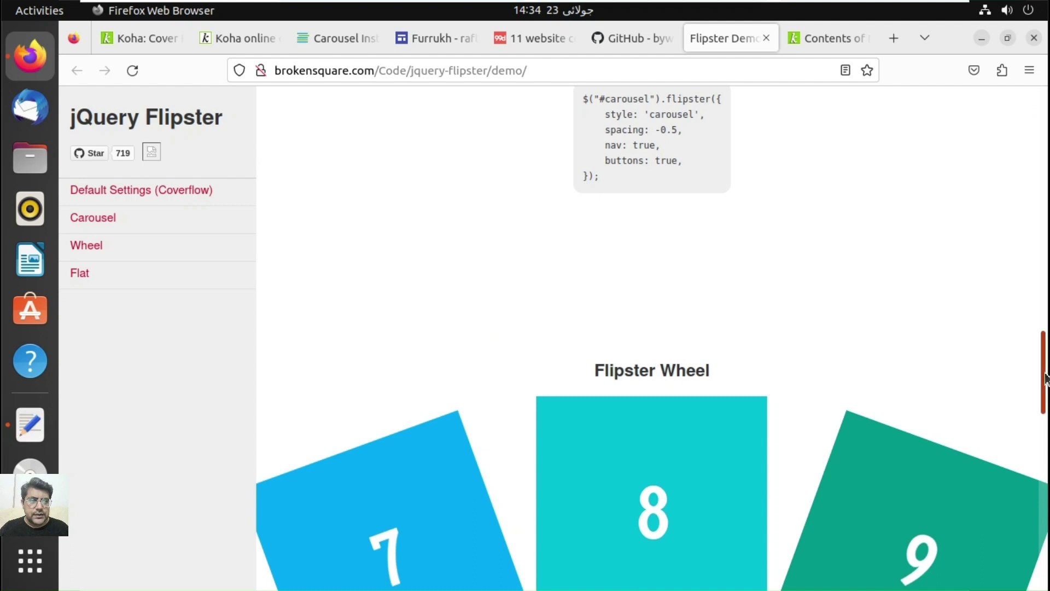
{"action": "scroll", "coordinate": [1046, 378], "scroll_direction": "up", "scroll_amount": 3}
{"action": "left_click_drag", "start_coordinate": [1044, 348], "coordinate": [1045, 320]}
{"action": "scroll", "coordinate": [1049, 358], "scroll_direction": "down", "scroll_amount": 10}
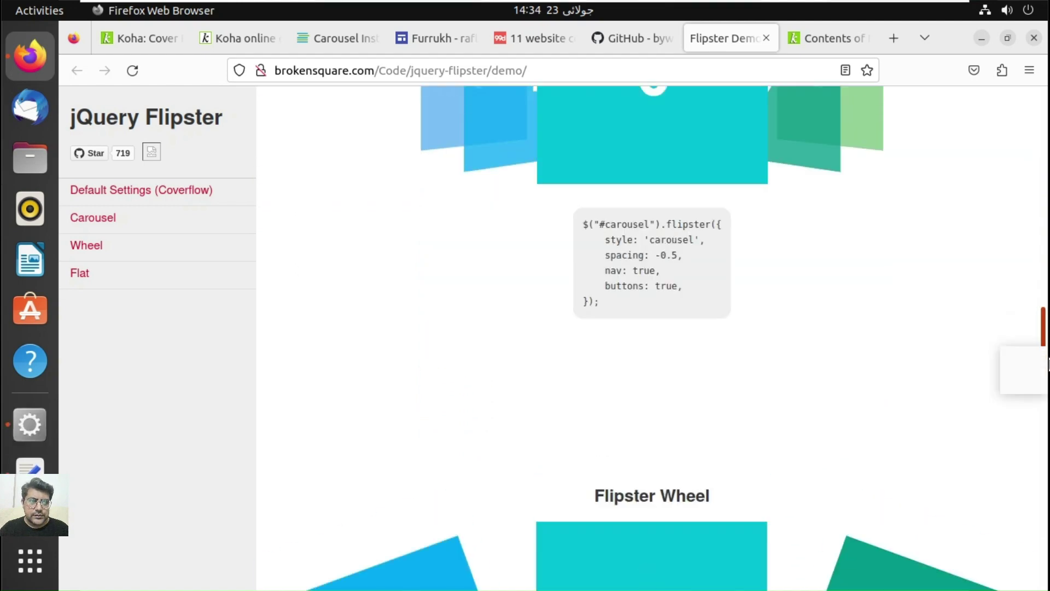
{"action": "scroll", "coordinate": [1047, 545], "scroll_direction": "down", "scroll_amount": 5}
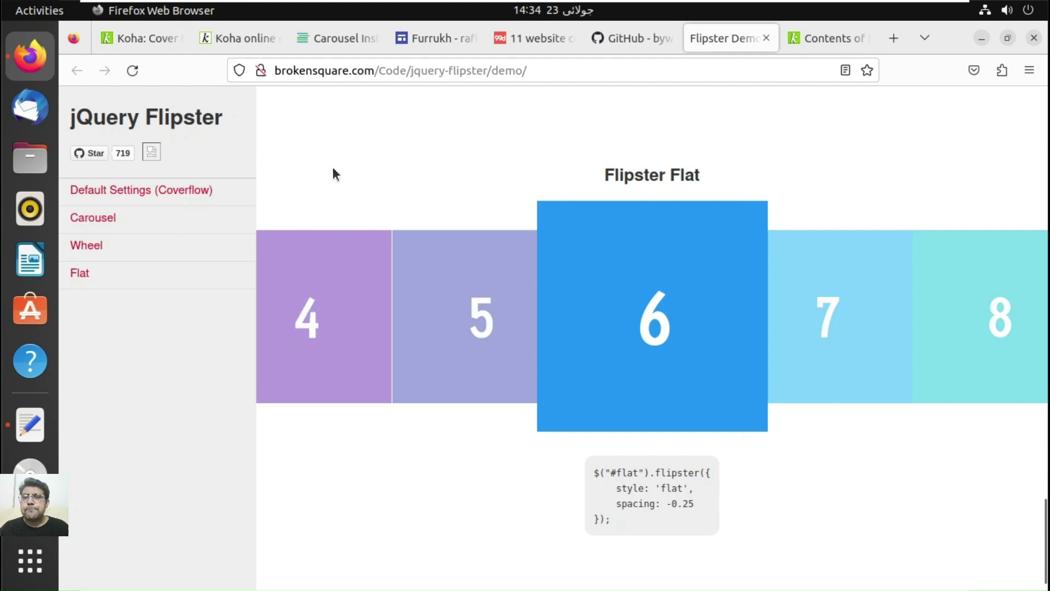
Step: Change the CoverFlow mapping from 'id: 8' to 'id: 3' and save the configuration
{"action": "left_click", "coordinate": [143, 42]}
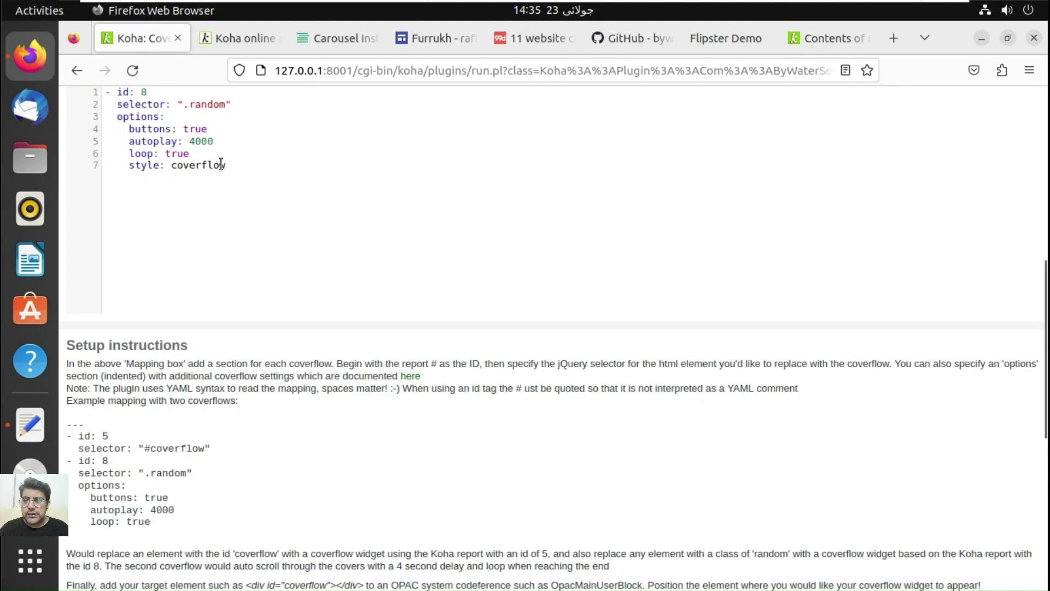
{"action": "left_click", "coordinate": [1048, 225]}
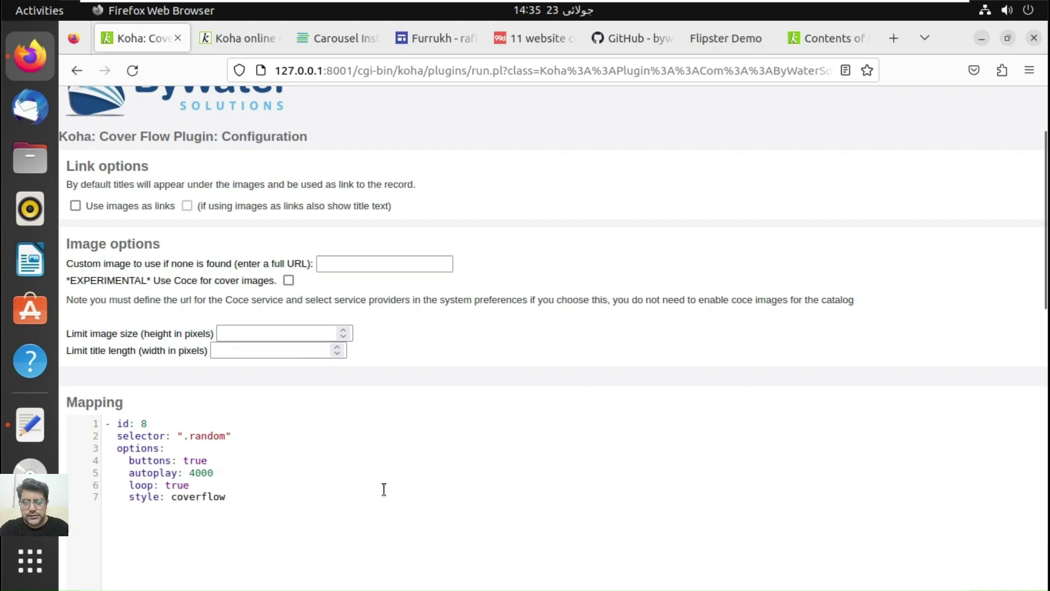
{"action": "key", "text": "BackSpace"}
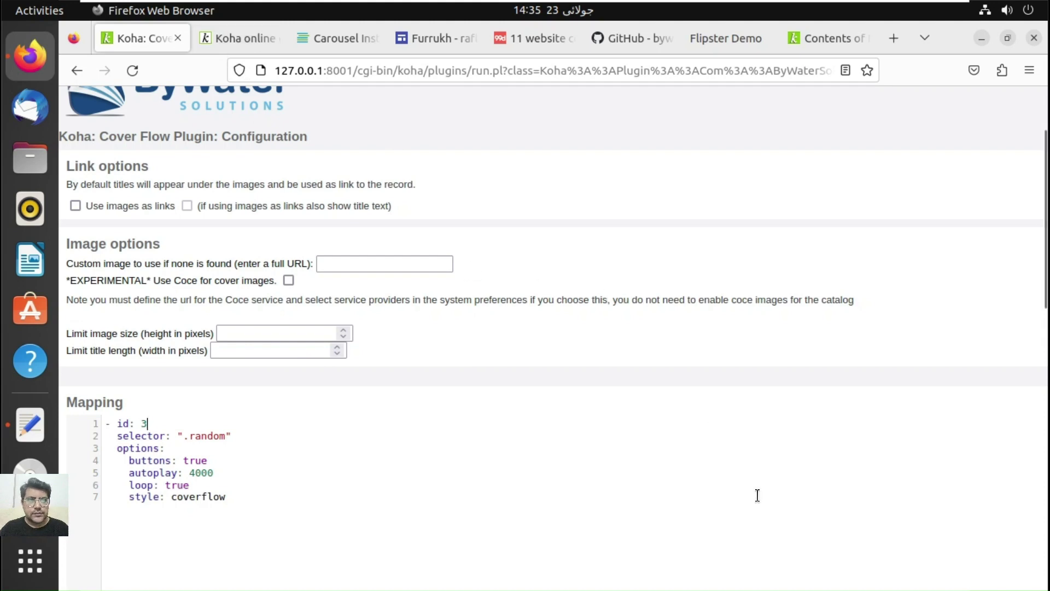
{"action": "scroll", "coordinate": [1042, 510], "scroll_direction": "down", "scroll_amount": 15}
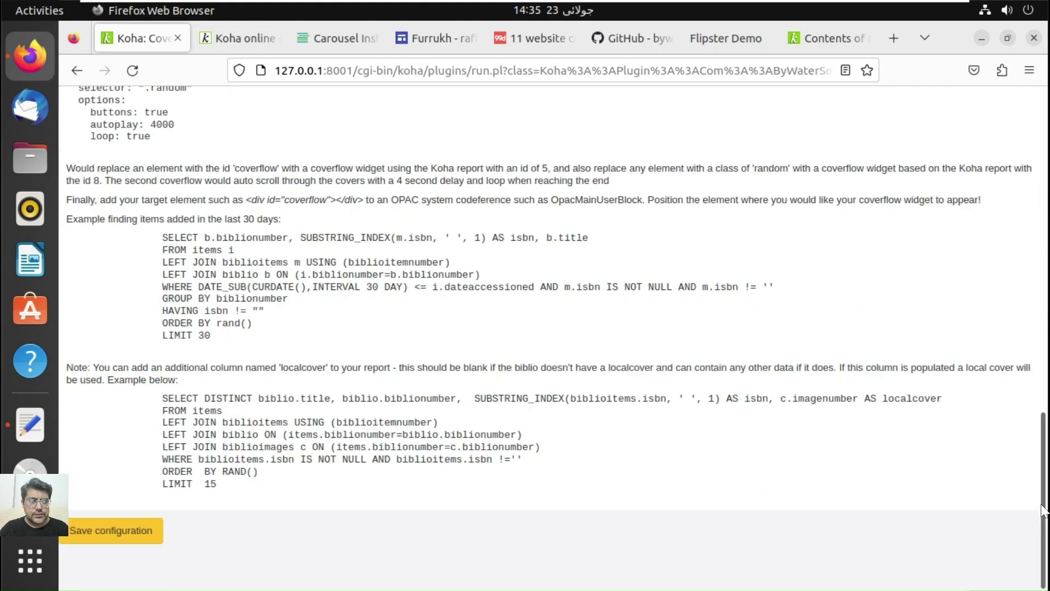
{"action": "left_click", "coordinate": [120, 527]}
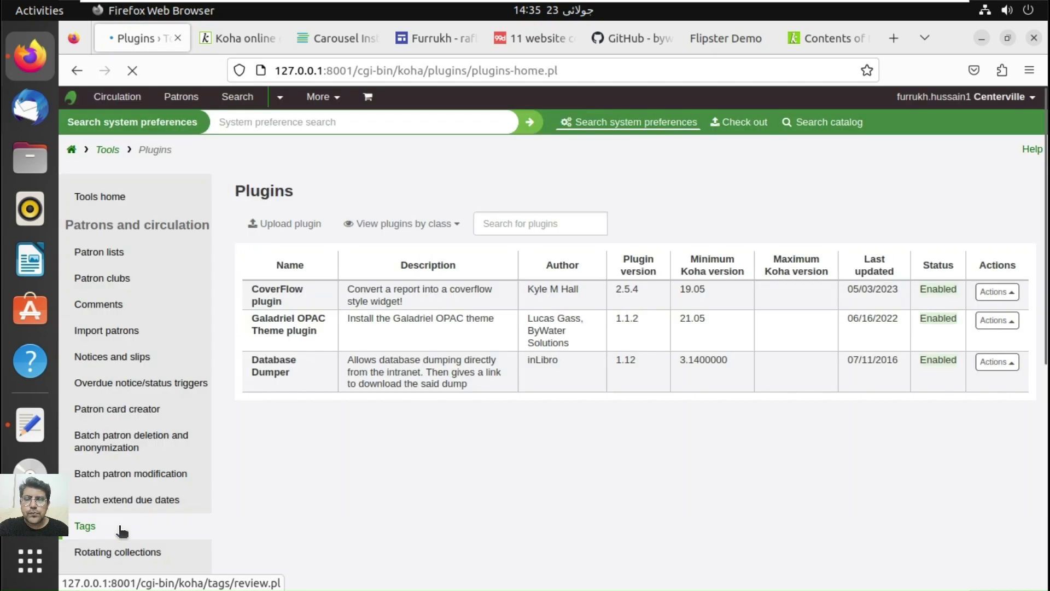
Step: Reload the Koha OPAC home page twice, checking the Plugins page in between
{"action": "left_click", "coordinate": [236, 39]}
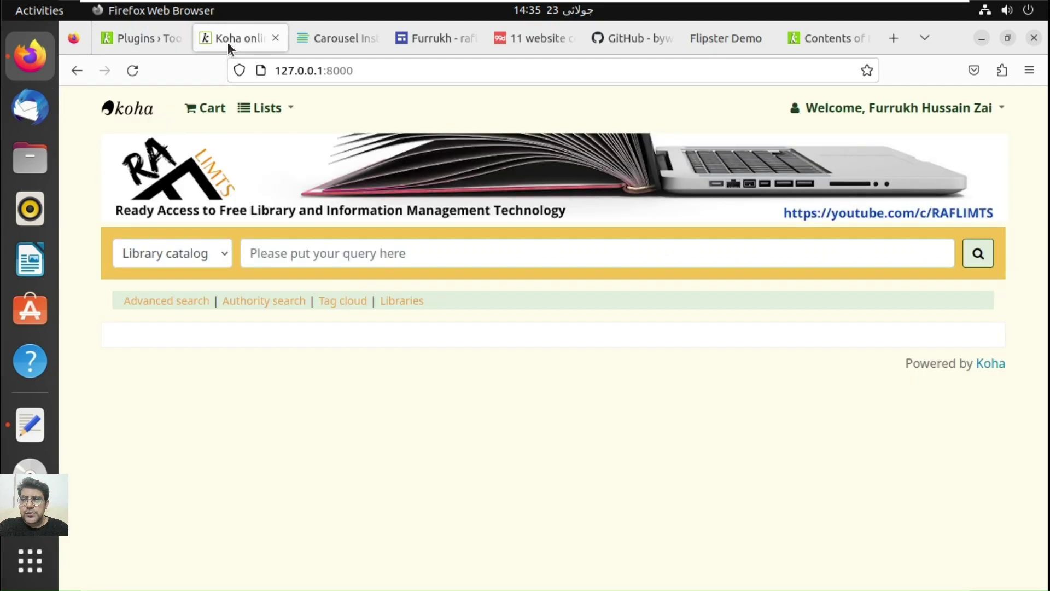
{"action": "left_click", "coordinate": [133, 70]}
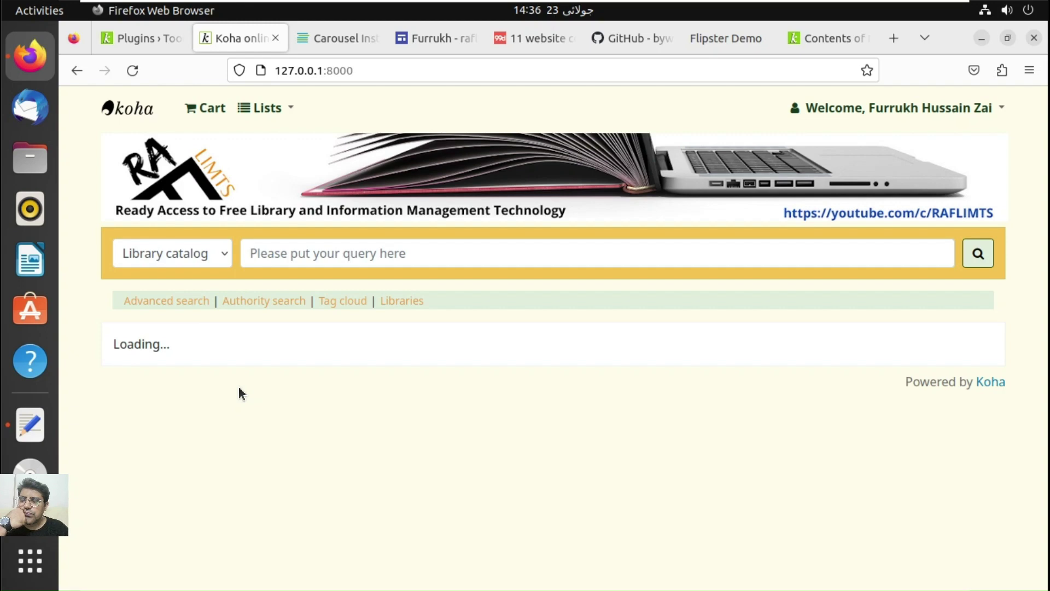
{"action": "left_click", "coordinate": [149, 40]}
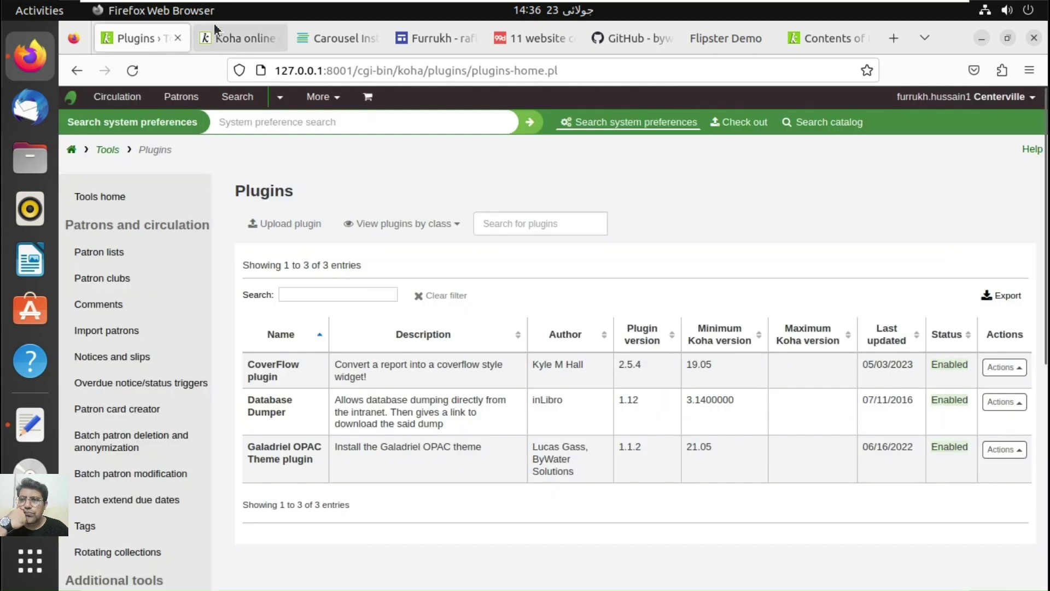
{"action": "left_click", "coordinate": [232, 36]}
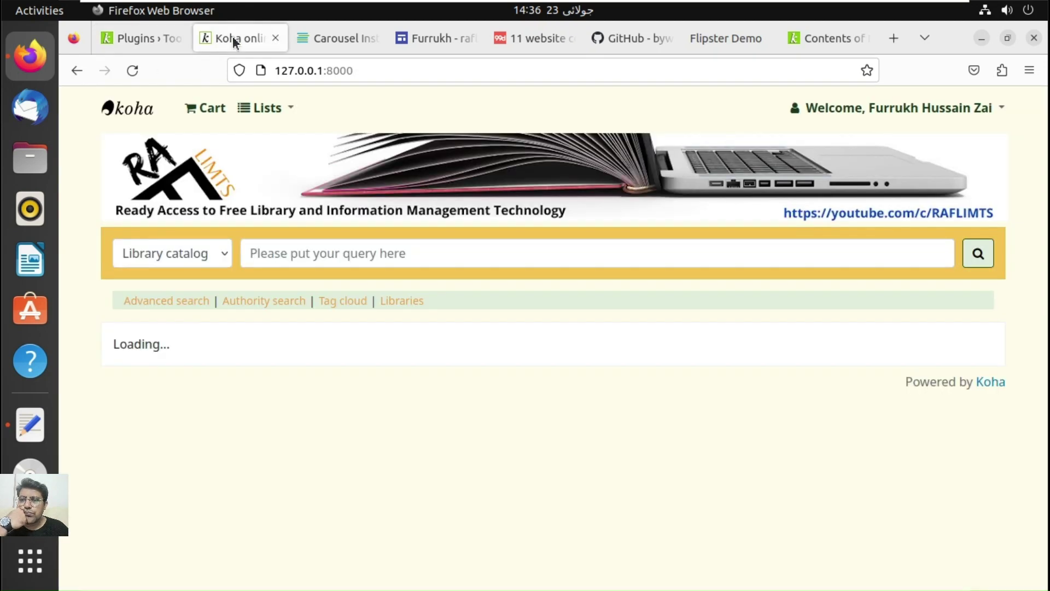
{"action": "left_click", "coordinate": [133, 71]}
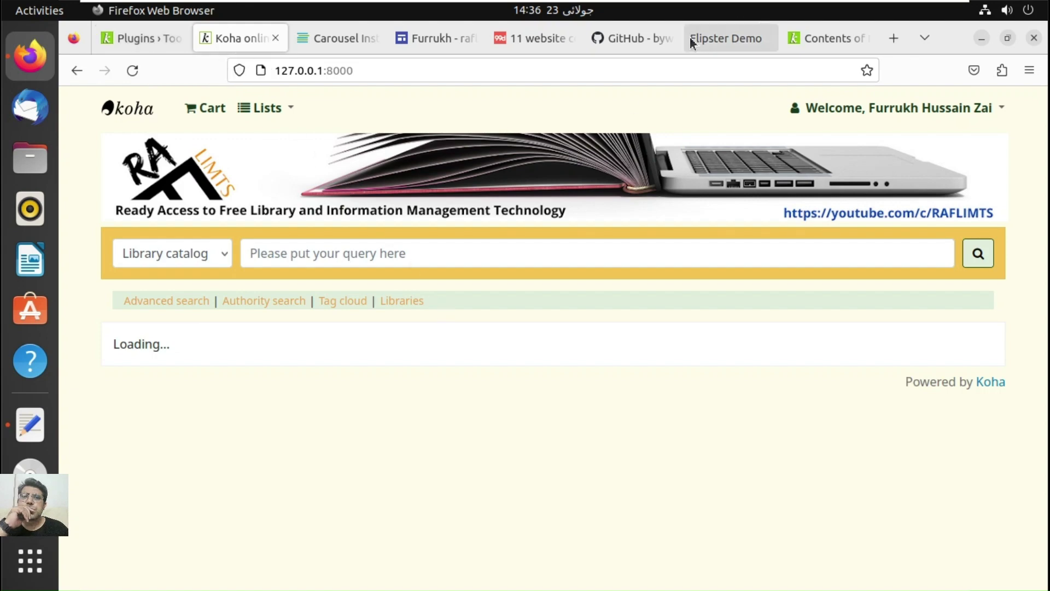
Step: Scroll through the koha-plugin-coverflow README down to Troubleshooting and back up
{"action": "left_click", "coordinate": [628, 44]}
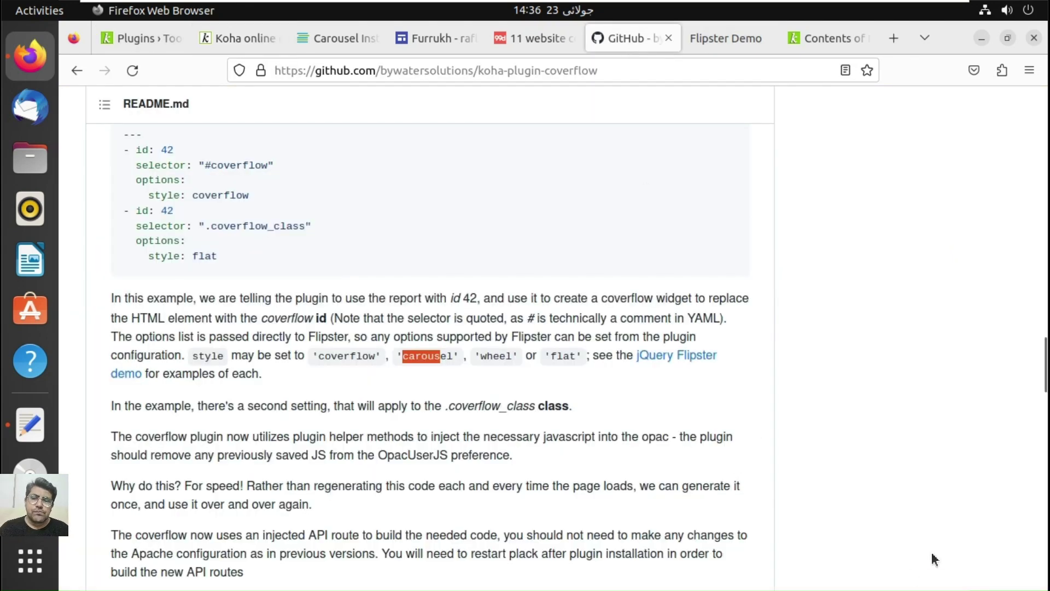
{"action": "scroll", "coordinate": [1047, 488], "scroll_direction": "down", "scroll_amount": 10}
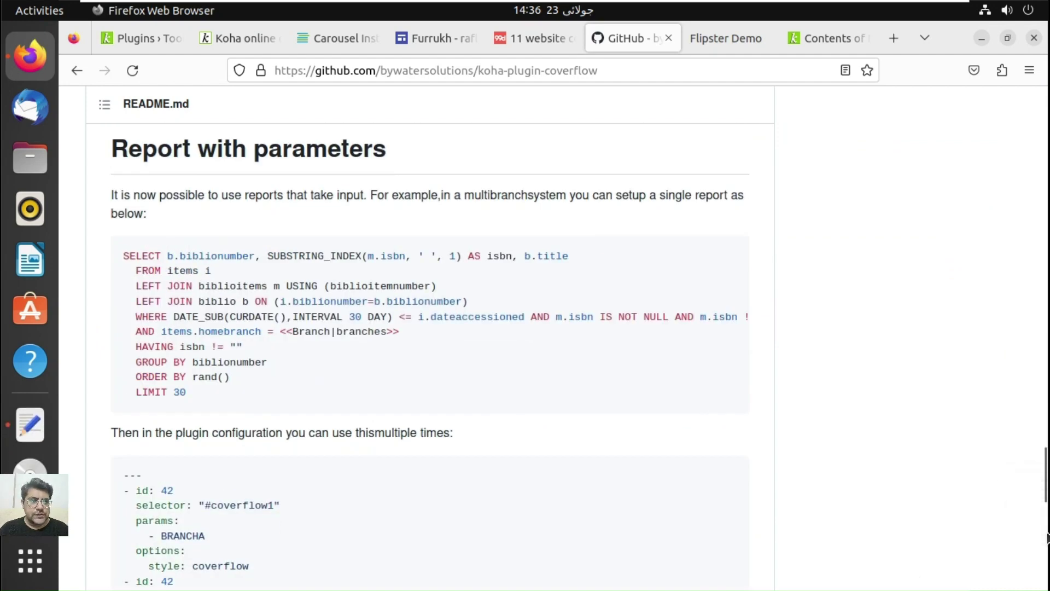
{"action": "scroll", "coordinate": [1048, 525], "scroll_direction": "down", "scroll_amount": 7}
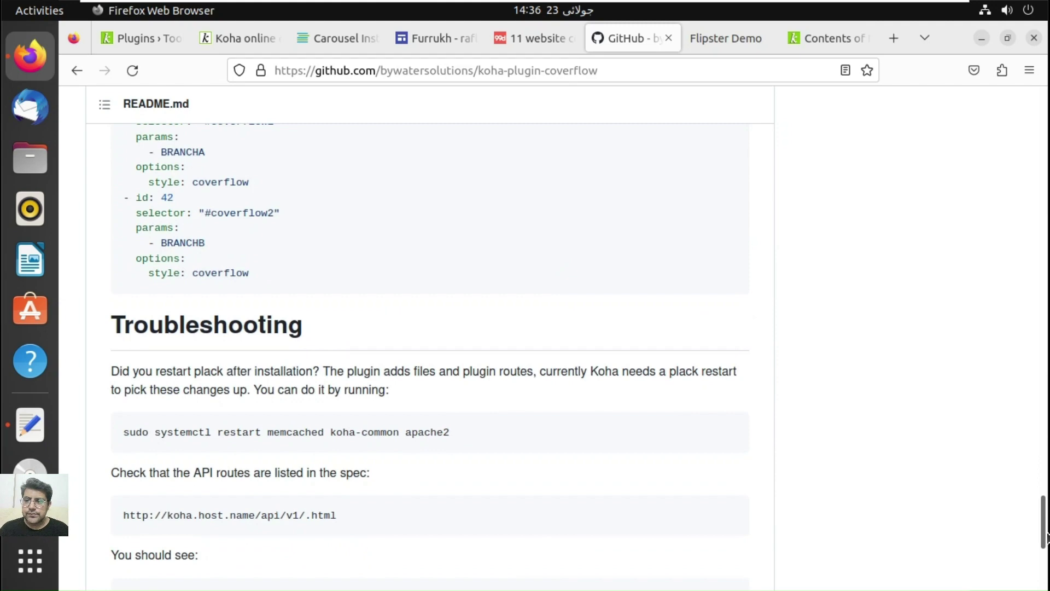
{"action": "scroll", "coordinate": [1047, 533], "scroll_direction": "down", "scroll_amount": 2}
{"action": "left_click_drag", "start_coordinate": [1044, 520], "coordinate": [1032, 360]}
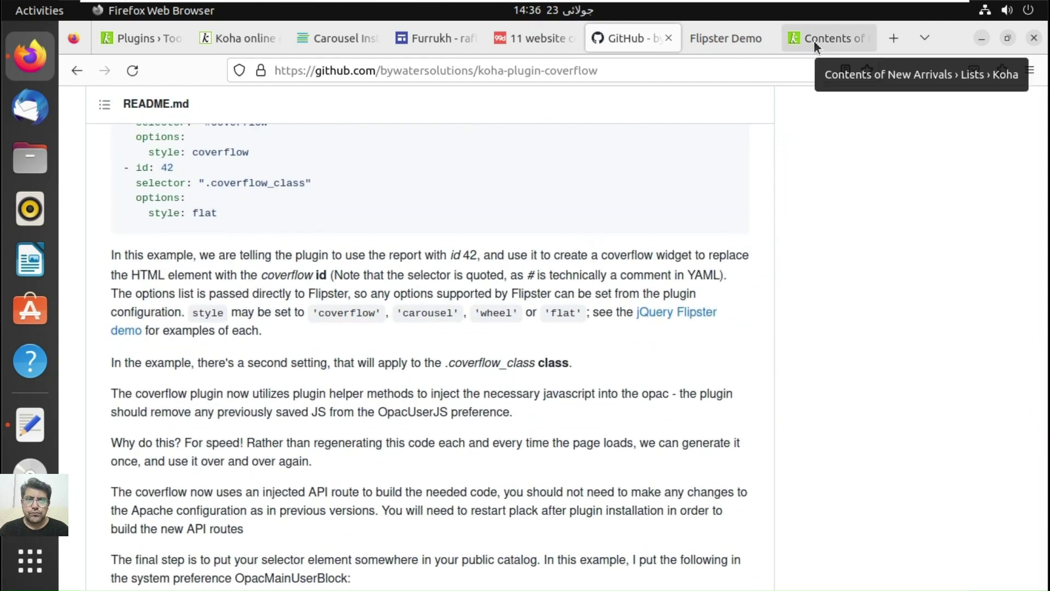
Step: Reopen the CoverFlow plugin configuration and scroll down to the example selector
{"action": "left_click", "coordinate": [129, 37]}
{"action": "left_click", "coordinate": [1016, 370]}
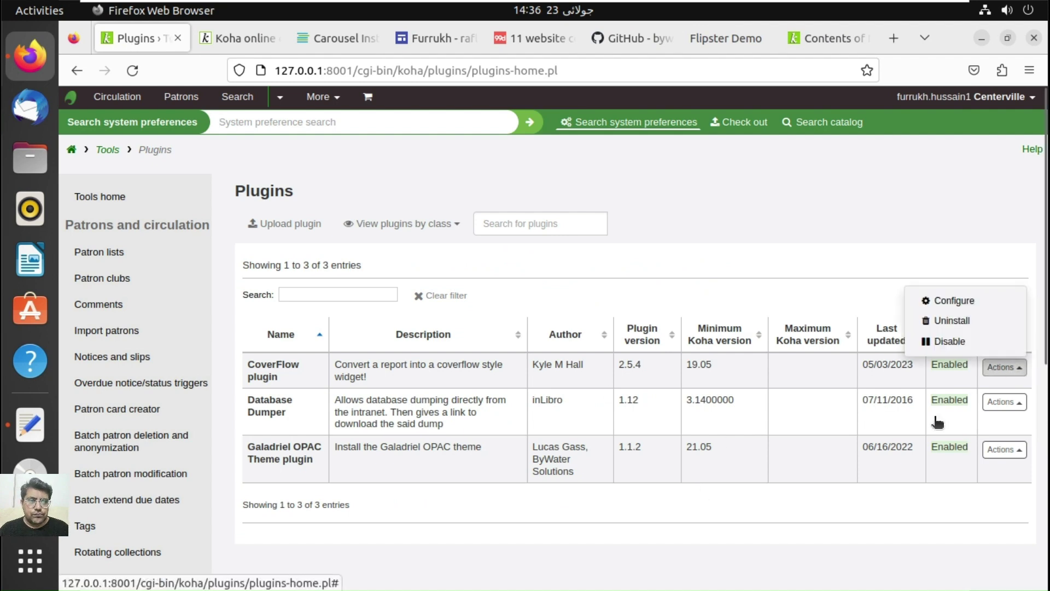
{"action": "left_click", "coordinate": [955, 302]}
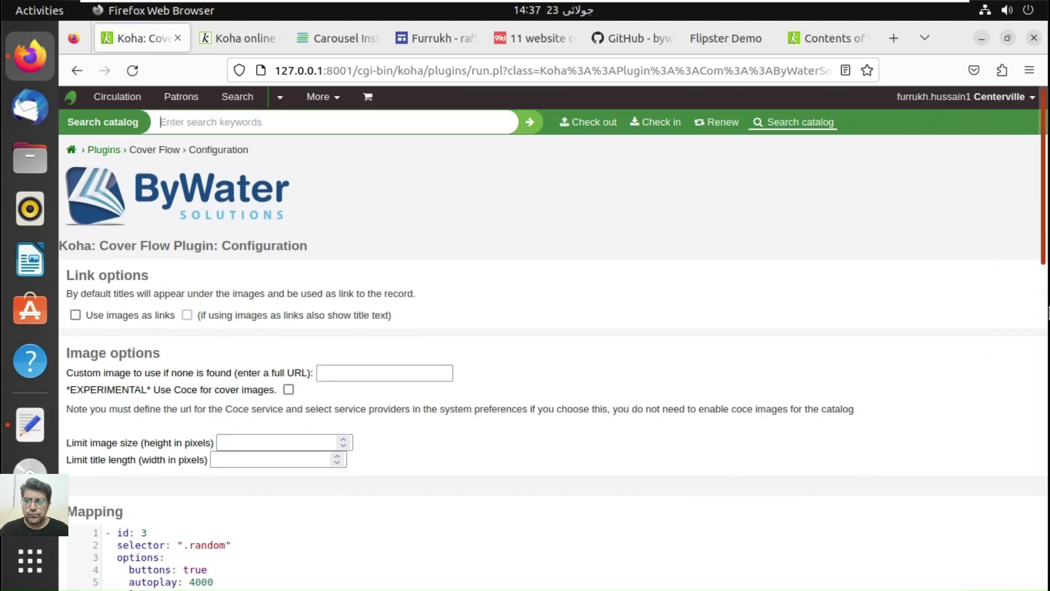
{"action": "scroll", "coordinate": [1049, 312], "scroll_direction": "down", "scroll_amount": 3}
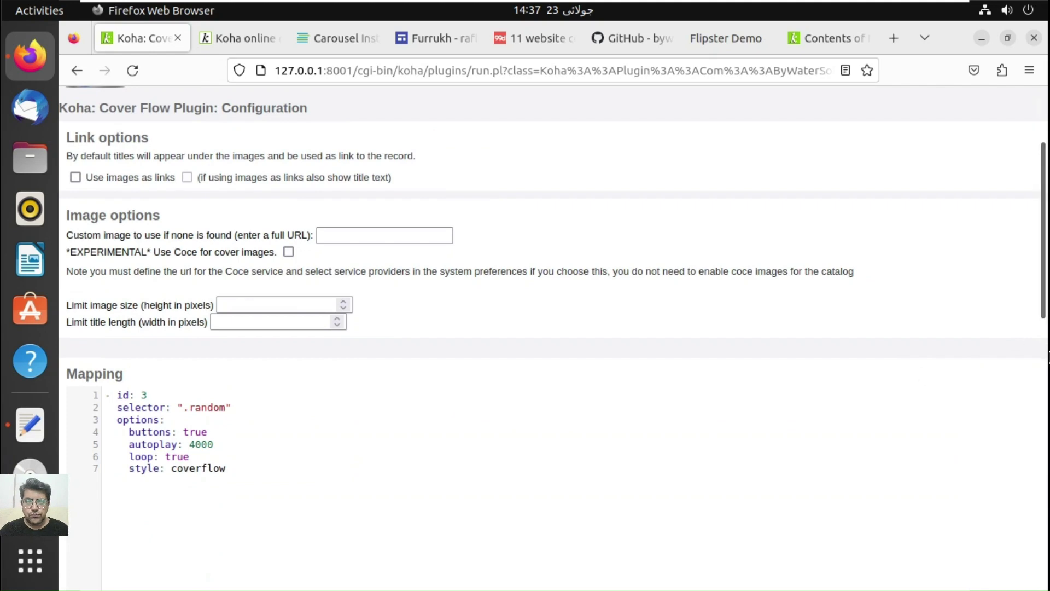
{"action": "scroll", "coordinate": [1049, 356], "scroll_direction": "down", "scroll_amount": 6}
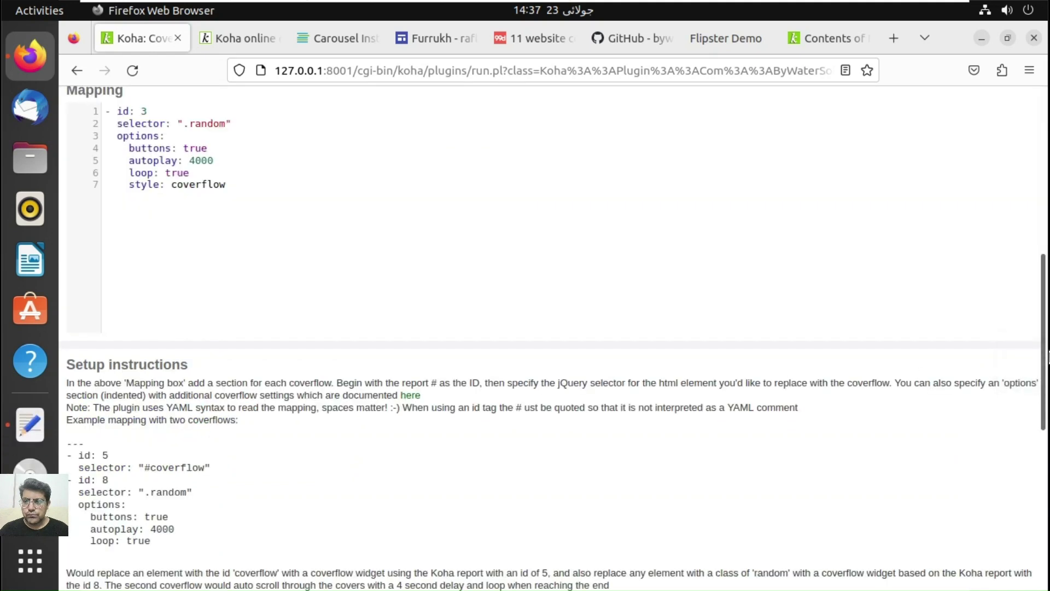
{"action": "scroll", "coordinate": [1049, 362], "scroll_direction": "down", "scroll_amount": 1}
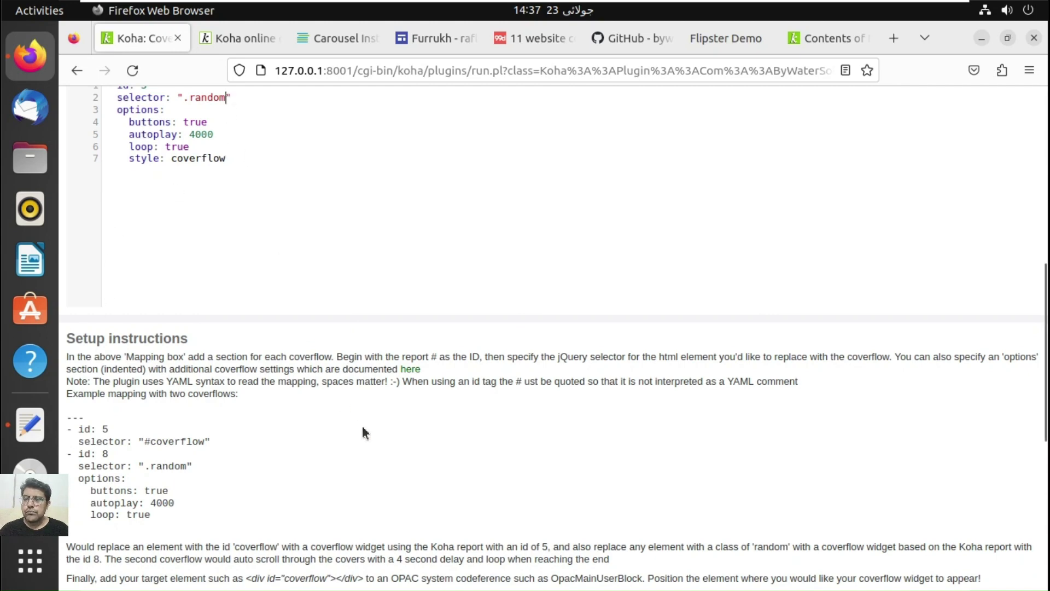
Step: Copy the example '#coverflow' selector line and paste it over the mapping's '.random' line
{"action": "left_click_drag", "start_coordinate": [208, 436], "coordinate": [153, 439]}
{"action": "left_click", "coordinate": [85, 442]}
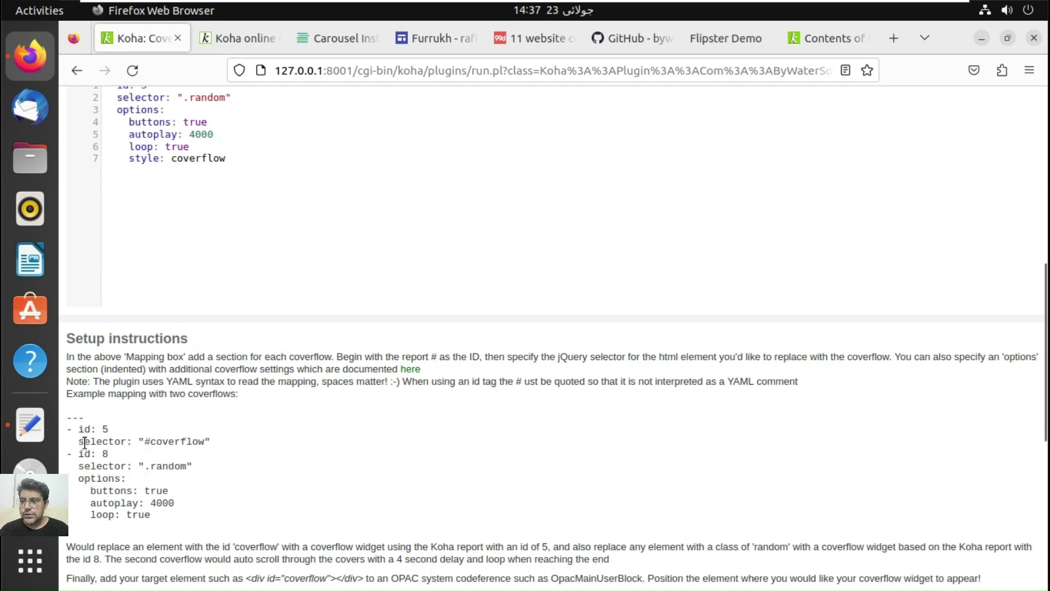
{"action": "mouse_move", "coordinate": [72, 442]}
{"action": "left_mouse_down"}
{"action": "mouse_move", "coordinate": [211, 441]}
{"action": "mouse_move", "coordinate": [68, 440]}
{"action": "left_mouse_up"}
{"action": "key", "text": "ctrl+c"}
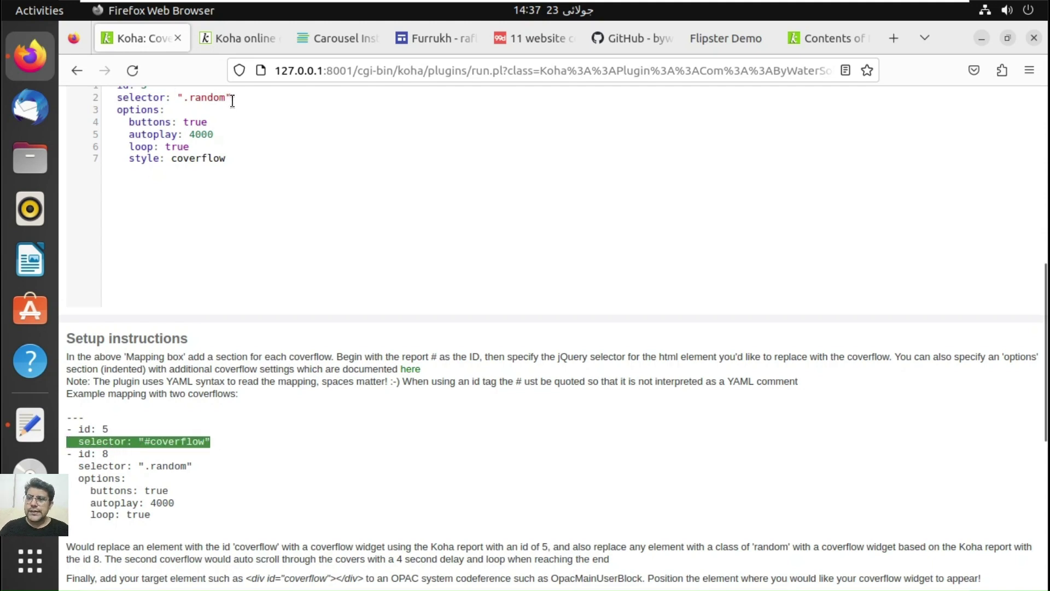
{"action": "type", "text": "cccccccc"}
{"action": "left_click_drag", "start_coordinate": [232, 101], "coordinate": [111, 101]}
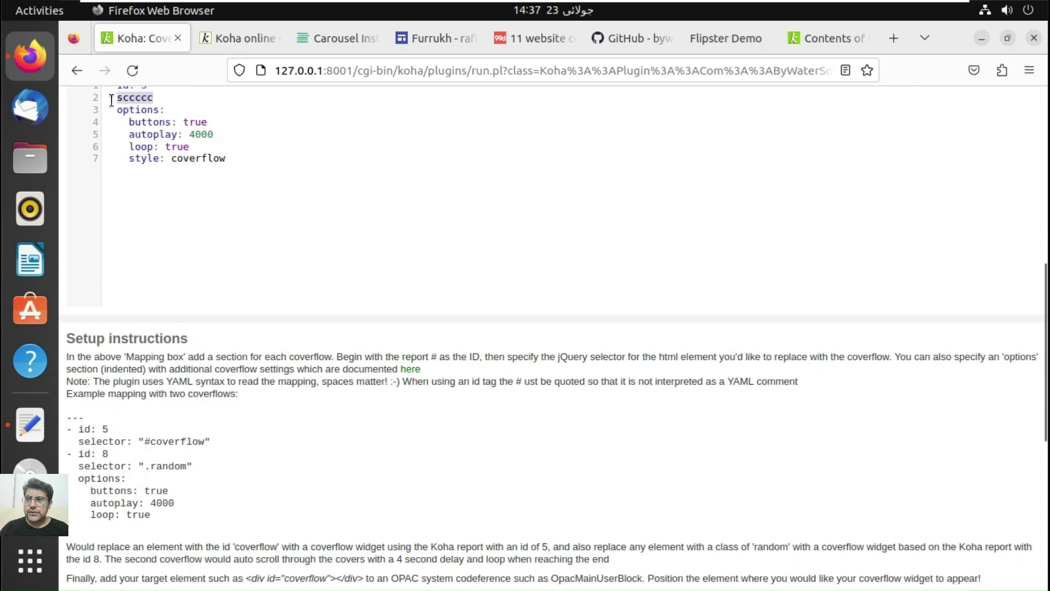
{"action": "type", "text": "ccccccccccccccccccccccccccccccccccccc"}
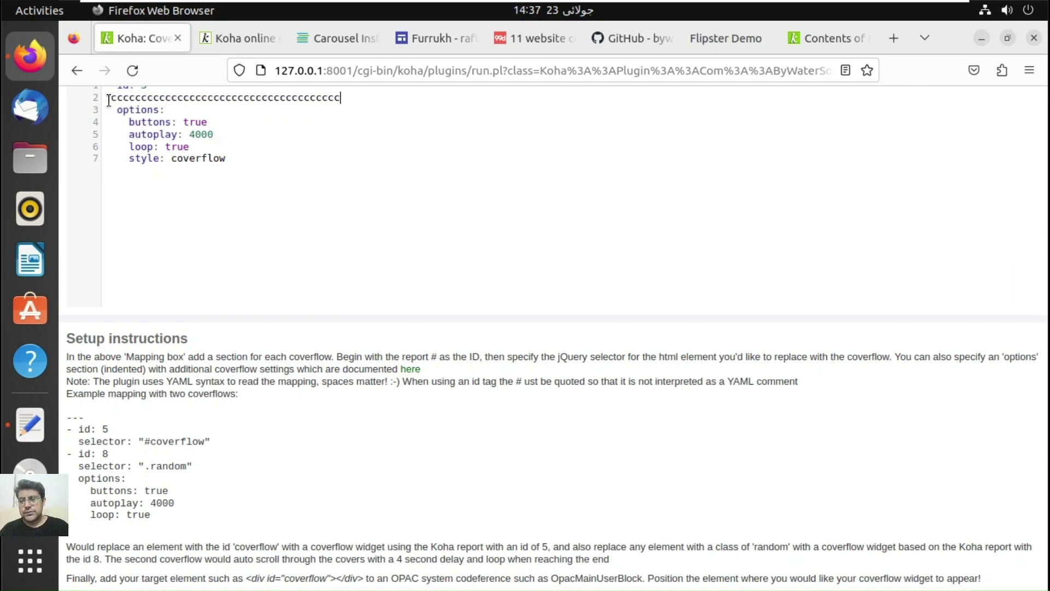
{"action": "key", "text": "BackSpace"}
{"action": "key", "text": "BackSpace"}
{"action": "key", "text": "BackSpace"}
{"action": "key", "text": "BackSpace"}
{"action": "key", "text": "BackSpace"}
{"action": "key", "text": "BackSpace"}
{"action": "key", "text": "BackSpace"}
{"action": "key", "text": "BackSpace"}
{"action": "key", "text": "BackSpace"}
{"action": "key", "text": "BackSpace"}
{"action": "key", "text": "BackSpace"}
{"action": "key", "text": "BackSpace"}
{"action": "key", "text": "BackSpace"}
{"action": "key", "text": "BackSpace"}
{"action": "key", "text": "BackSpace"}
{"action": "key", "text": "BackSpace"}
{"action": "key", "text": "BackSpace"}
{"action": "key", "text": "BackSpace"}
{"action": "key", "text": "BackSpace"}
{"action": "key", "text": "BackSpace"}
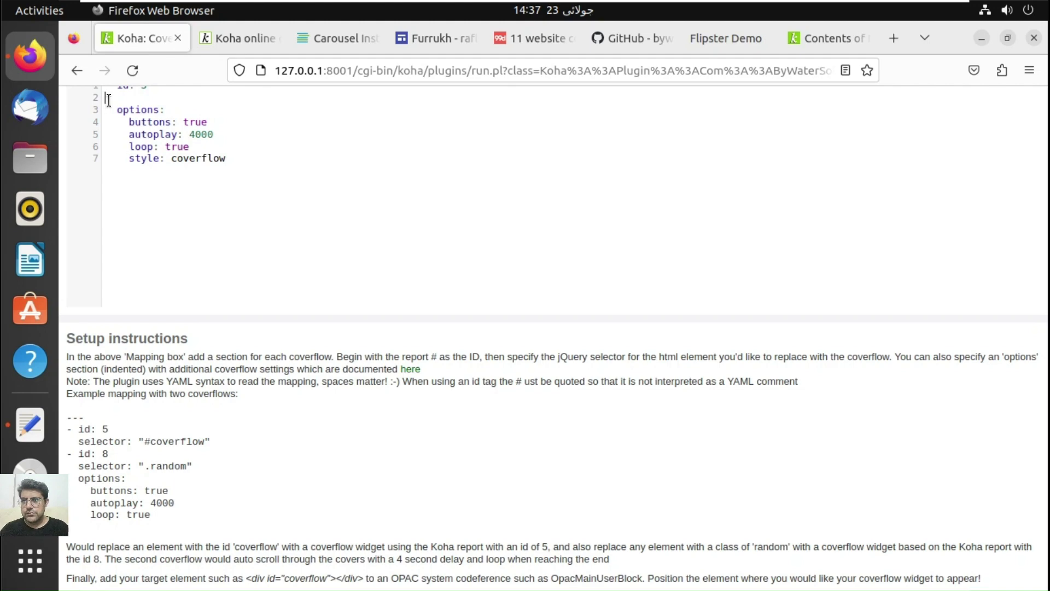
{"action": "key", "text": "Left"}
{"action": "key", "text": "ctrl+v"}
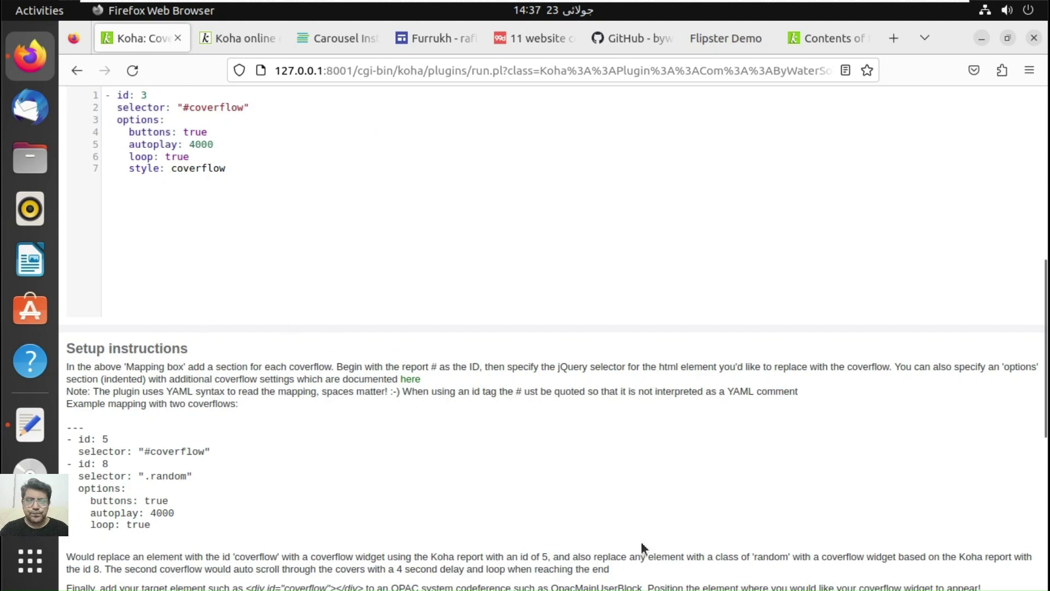
Step: Save the Cover Flow configuration with the new #coverflow selector
{"action": "scroll", "coordinate": [1045, 249], "scroll_direction": "up", "scroll_amount": 5}
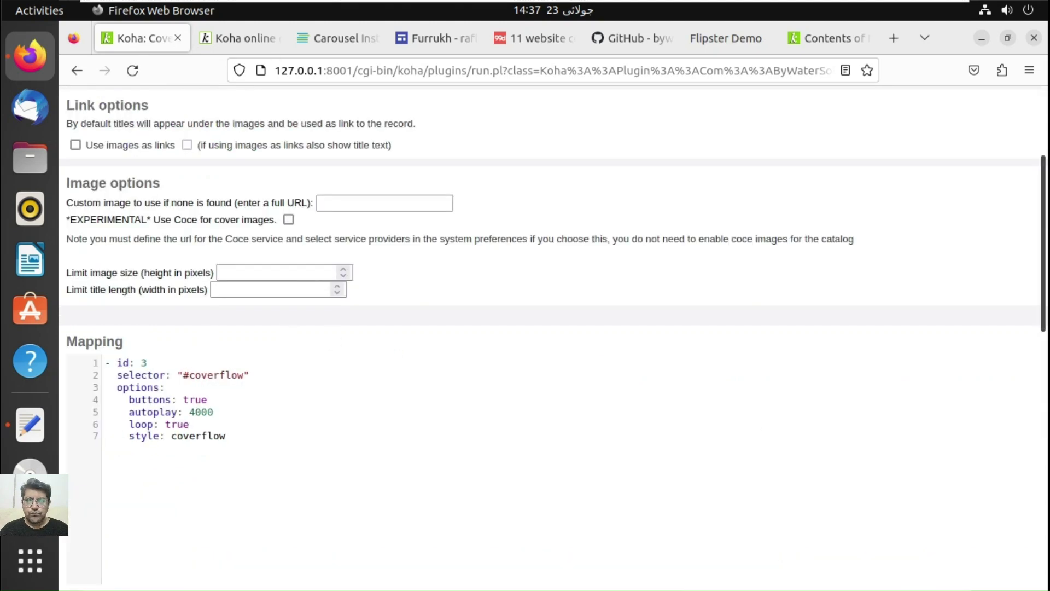
{"action": "scroll", "coordinate": [1045, 248], "scroll_direction": "up", "scroll_amount": 1}
{"action": "scroll", "coordinate": [1045, 249], "scroll_direction": "down", "scroll_amount": 11}
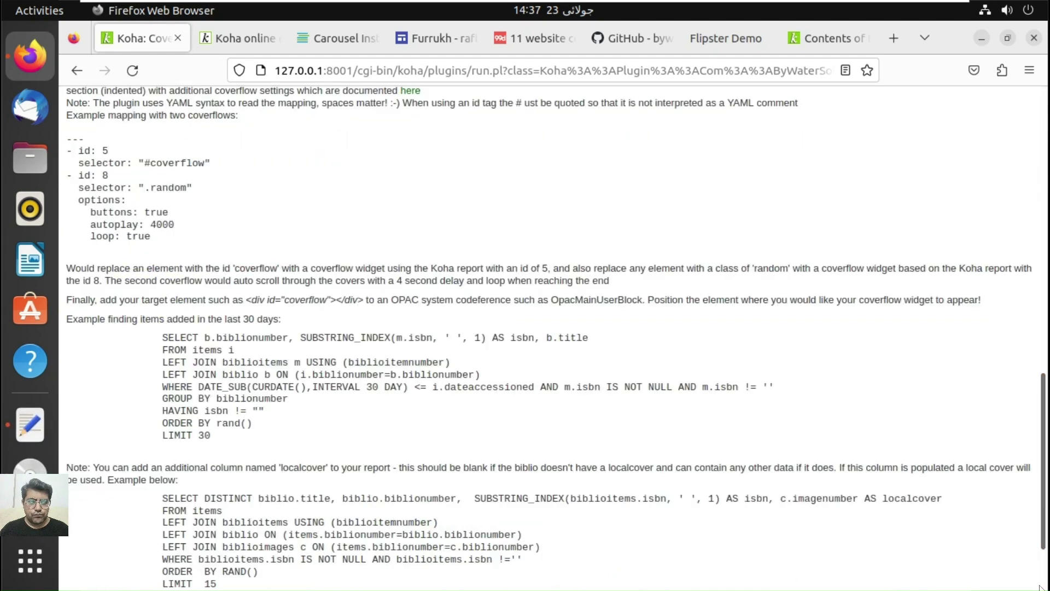
{"action": "scroll", "coordinate": [1040, 587], "scroll_direction": "down", "scroll_amount": 3}
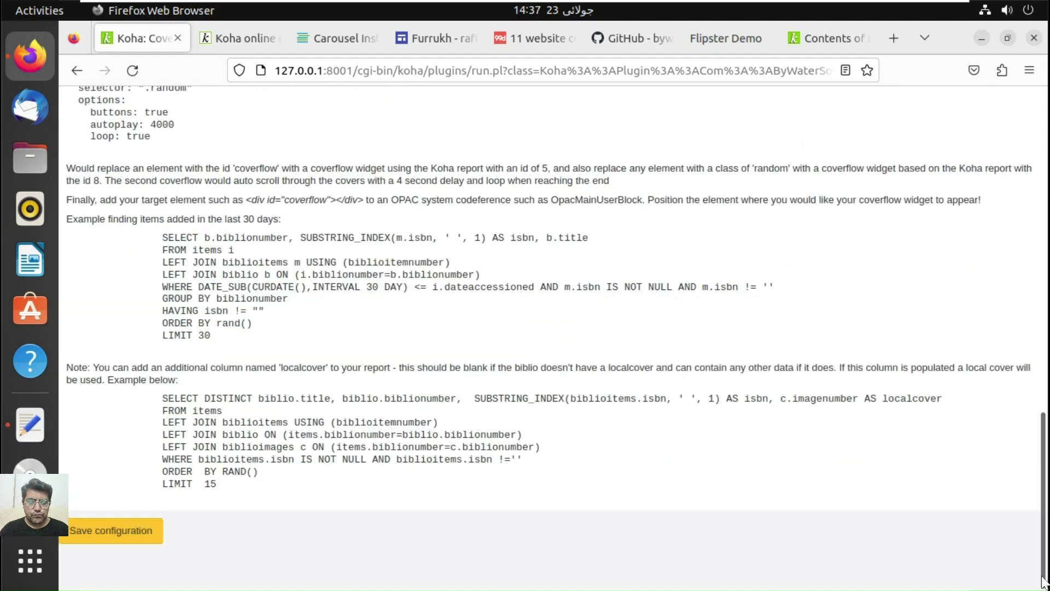
{"action": "left_click", "coordinate": [145, 531]}
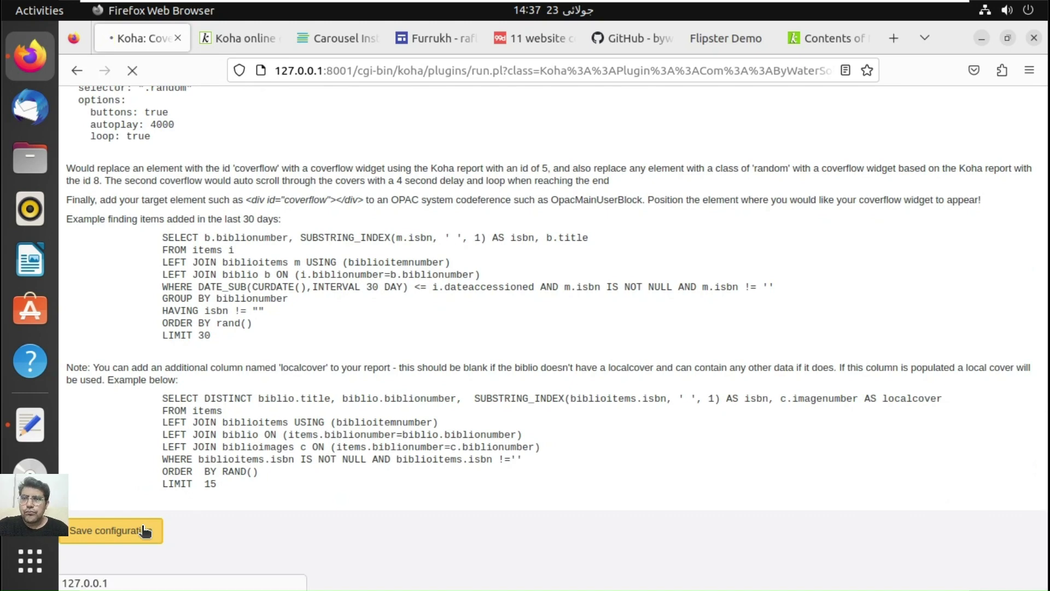
{"action": "left_click", "coordinate": [220, 31]}
Step: Reload the OPAC home page, advance the New Arrivals cover carousel, then view the list contents
{"action": "left_click", "coordinate": [139, 80]}
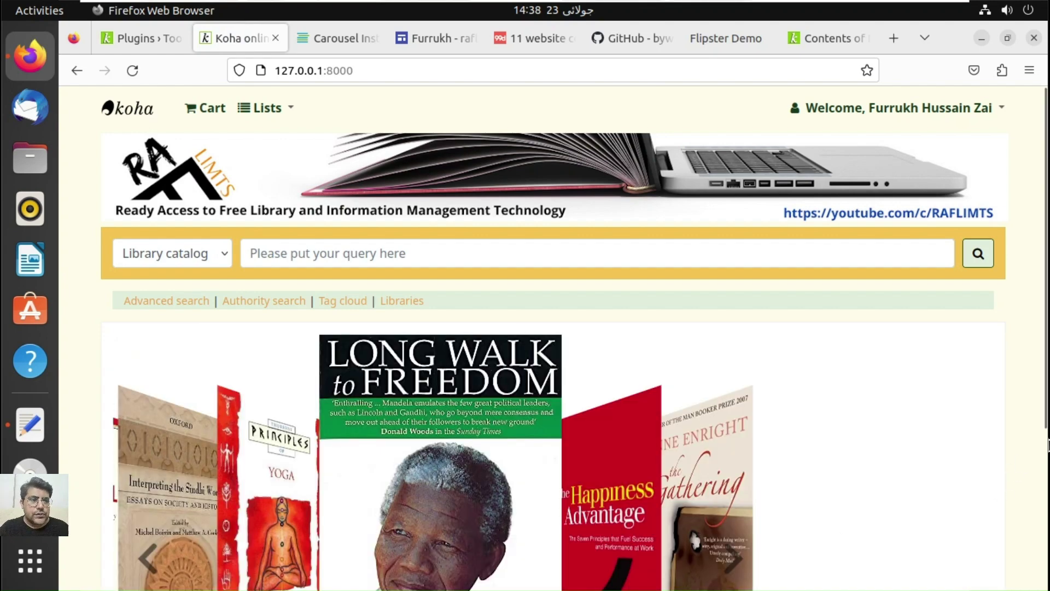
{"action": "left_click_drag", "start_coordinate": [1045, 426], "coordinate": [1045, 528]}
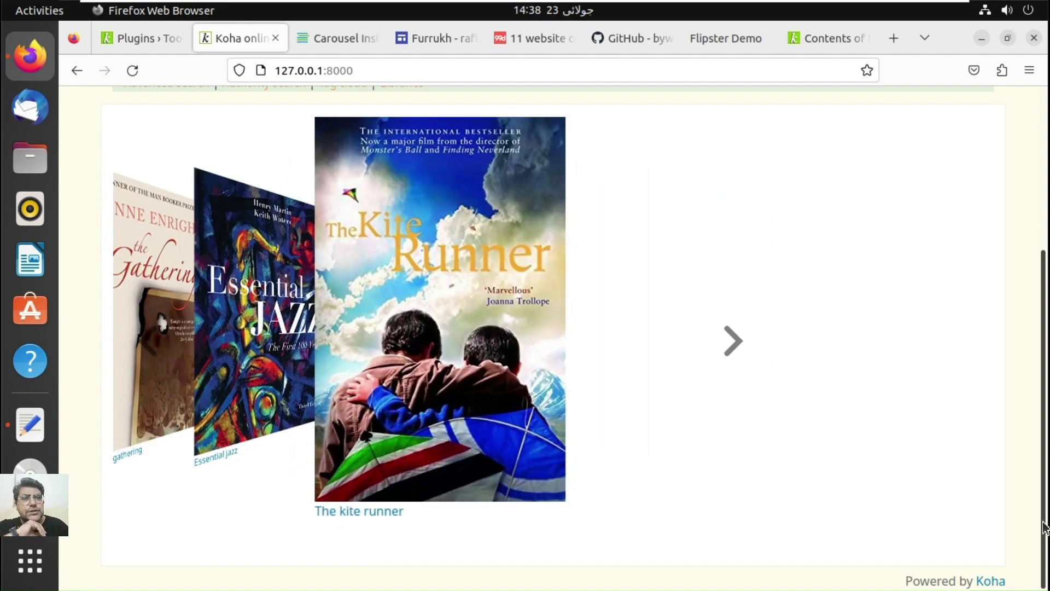
{"action": "left_click", "coordinate": [755, 331]}
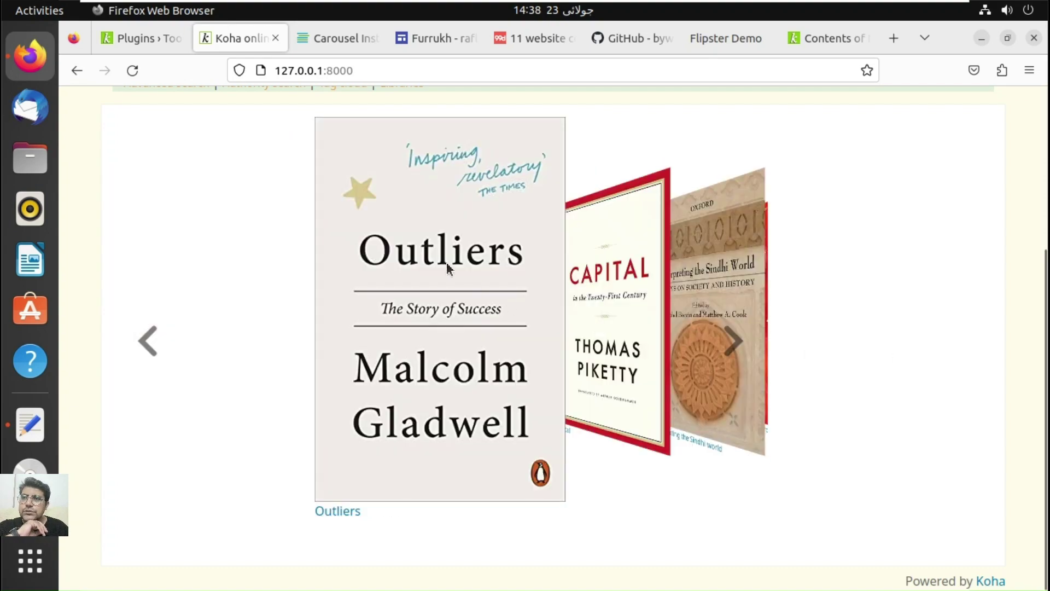
{"action": "left_click", "coordinate": [795, 38]}
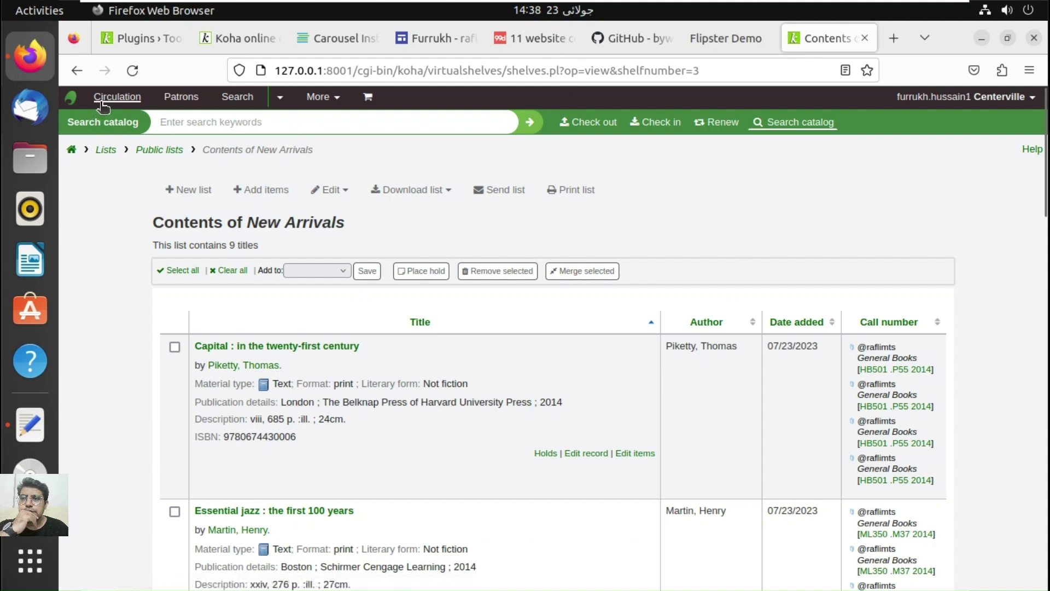
Step: Search the system preferences for userjs from More > Administration
{"action": "left_click", "coordinate": [322, 98]}
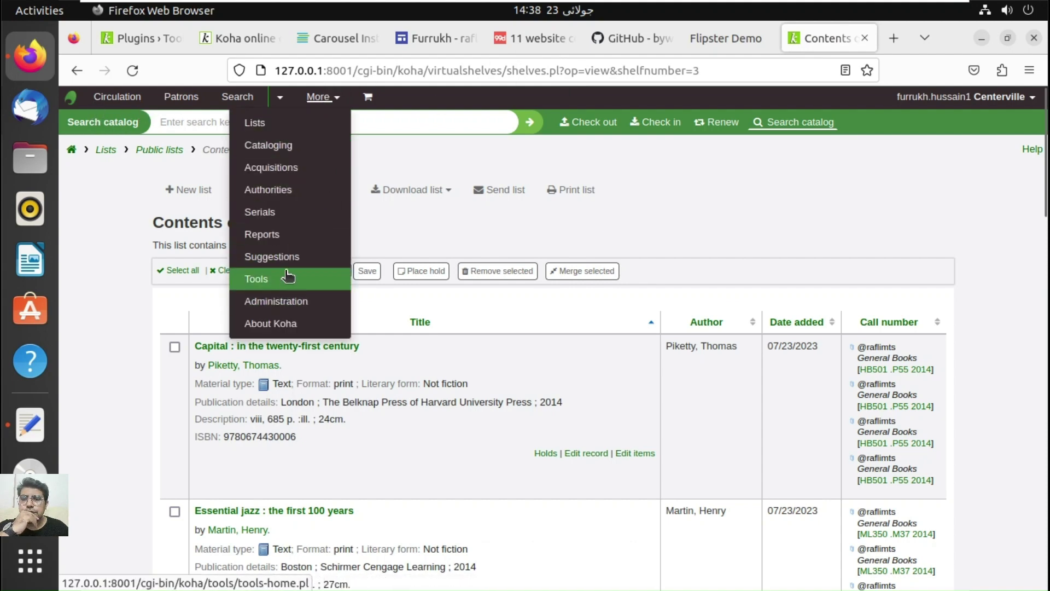
{"action": "left_click", "coordinate": [276, 304]}
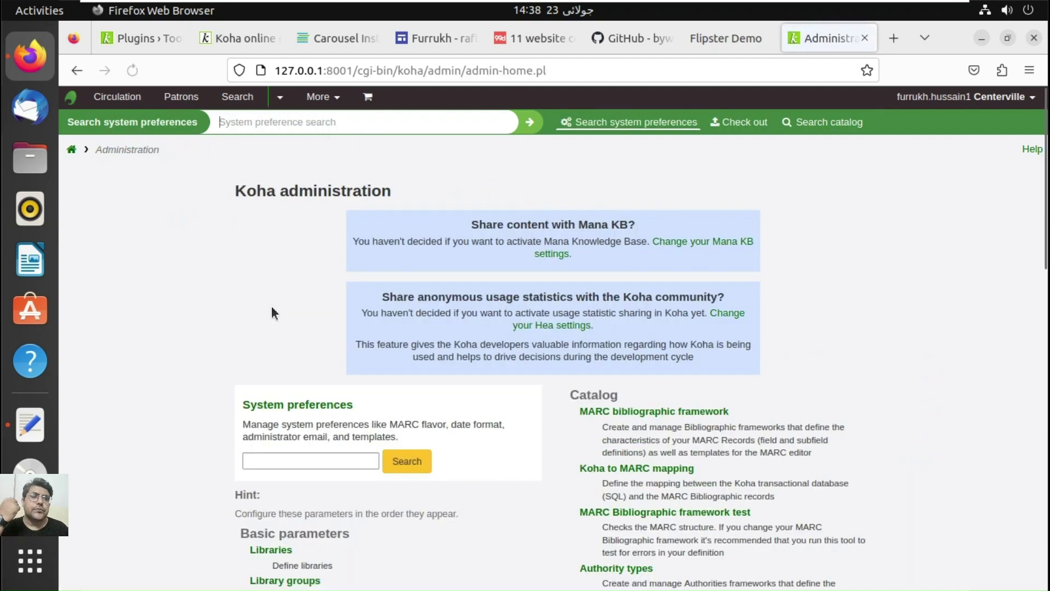
{"action": "left_click", "coordinate": [284, 457]}
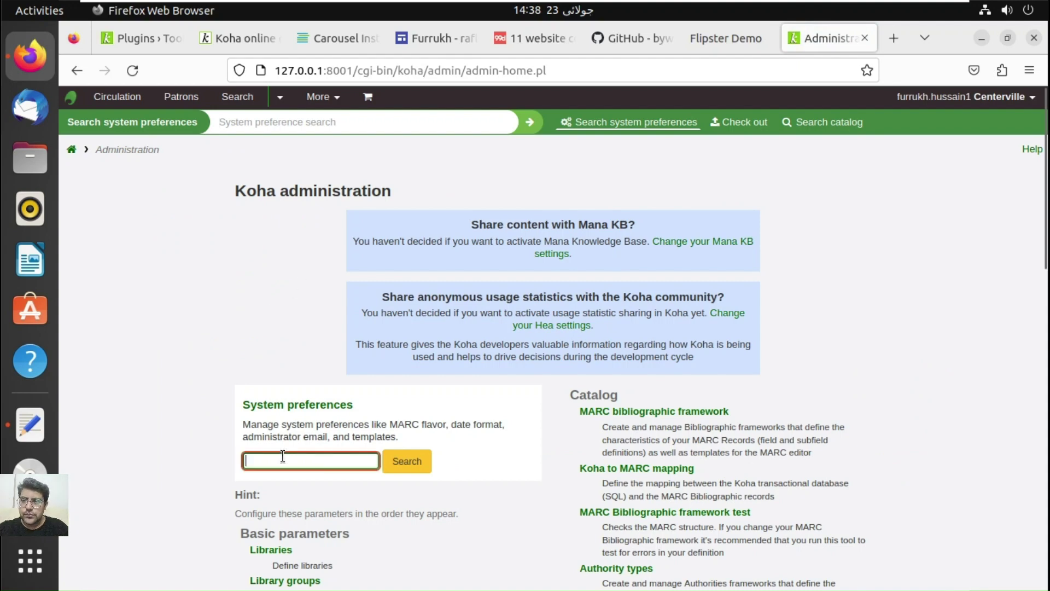
{"action": "type", "text": "userjs"}
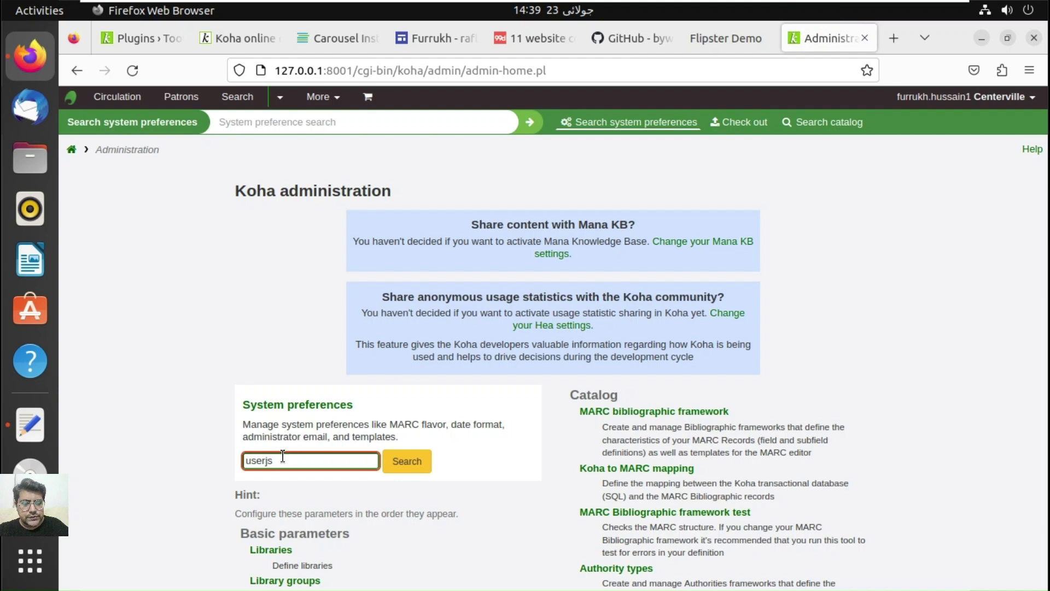
{"action": "key", "text": "Return"}
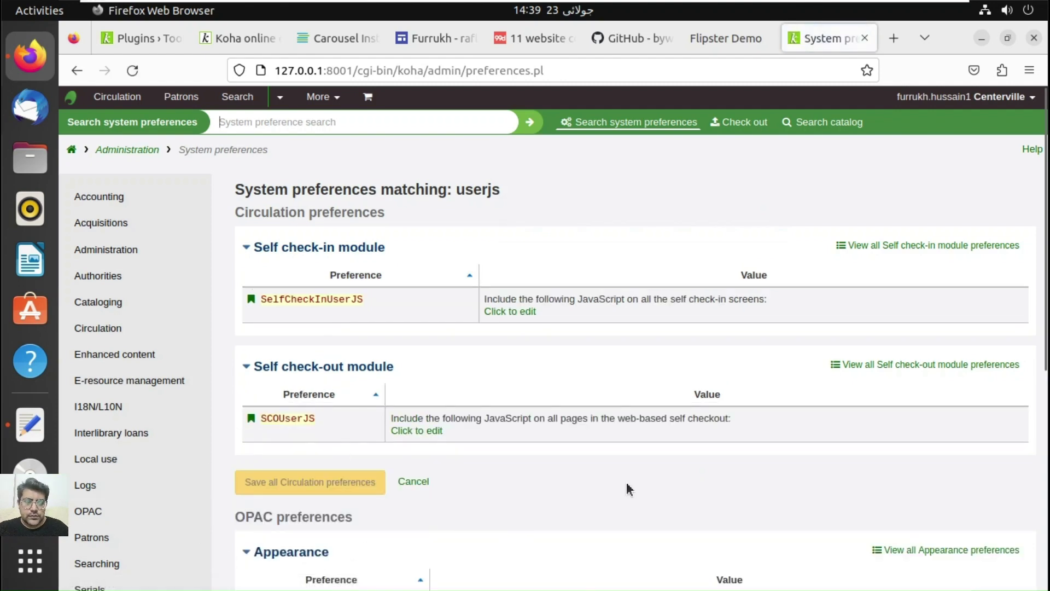
Step: Open the empty OPACUserJS preference editor and place the caret in it
{"action": "scroll", "coordinate": [626, 488], "scroll_direction": "down", "scroll_amount": 3}
{"action": "scroll", "coordinate": [628, 486], "scroll_direction": "down", "scroll_amount": 2}
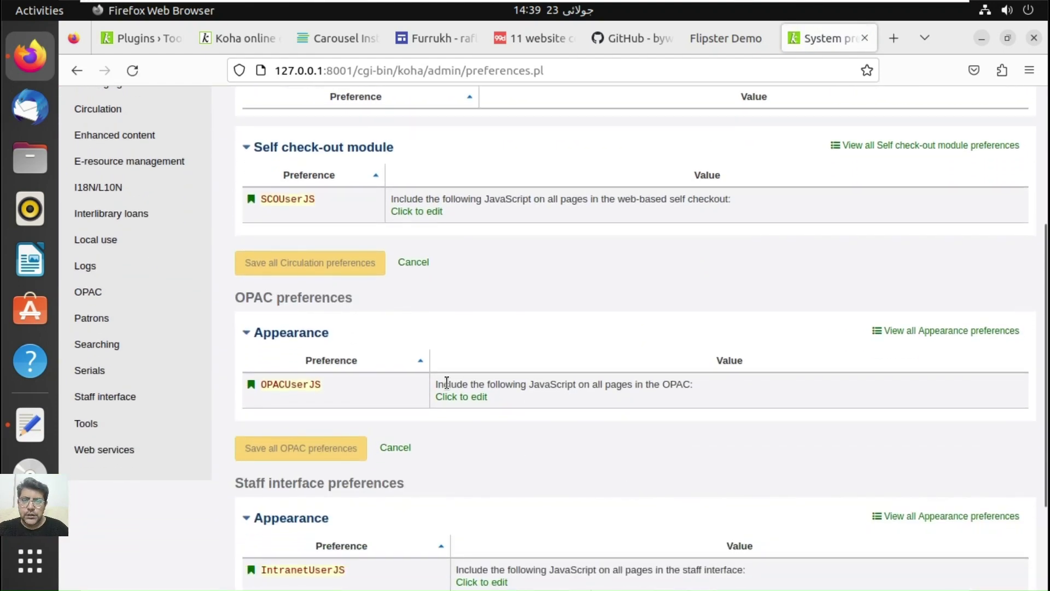
{"action": "left_click", "coordinate": [461, 397]}
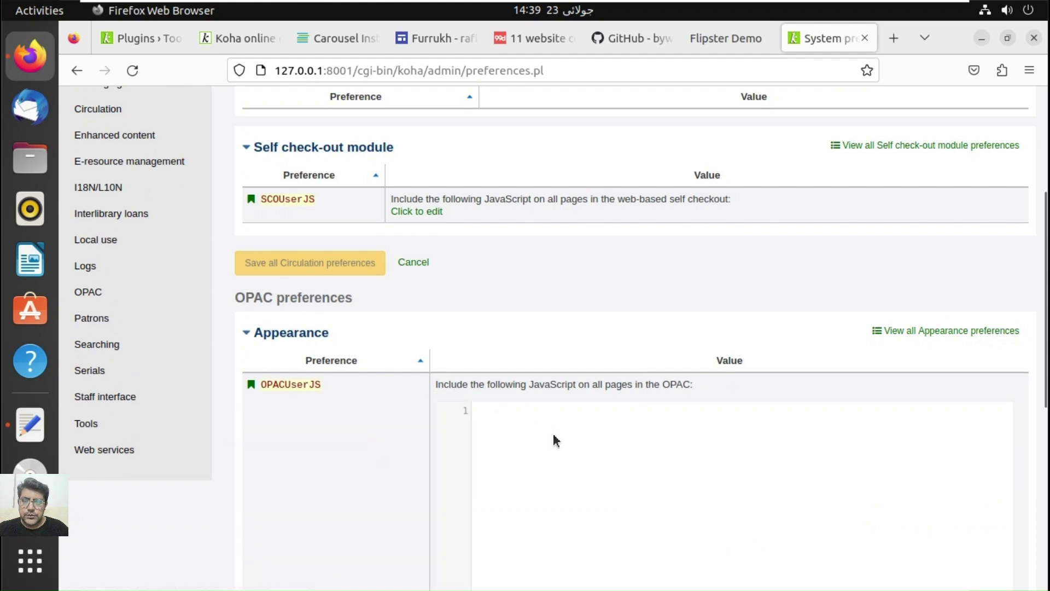
{"action": "left_click", "coordinate": [520, 416]}
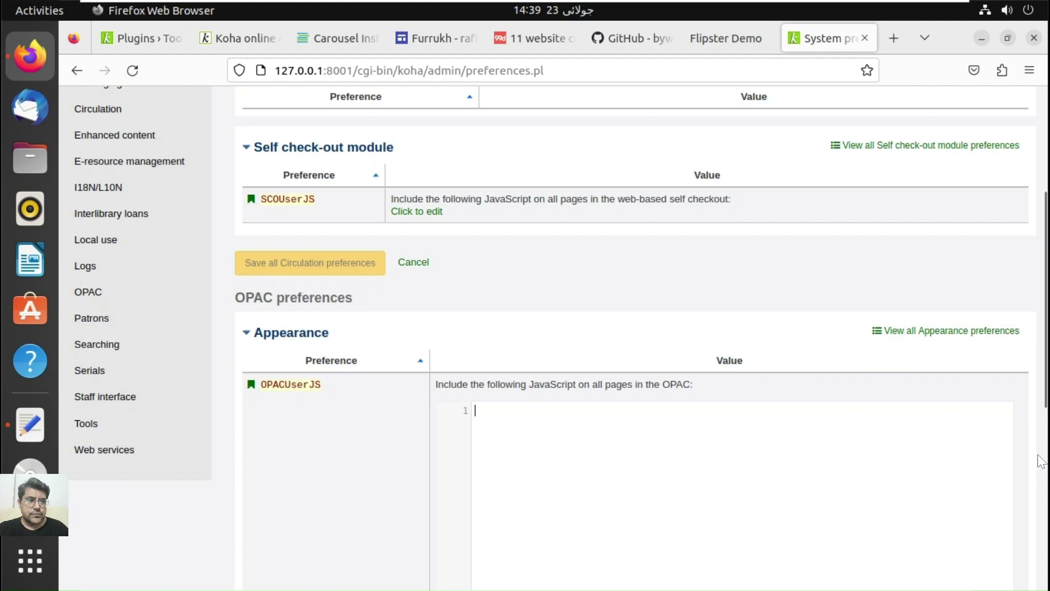
{"action": "left_click_drag", "start_coordinate": [1045, 451], "coordinate": [1046, 423]}
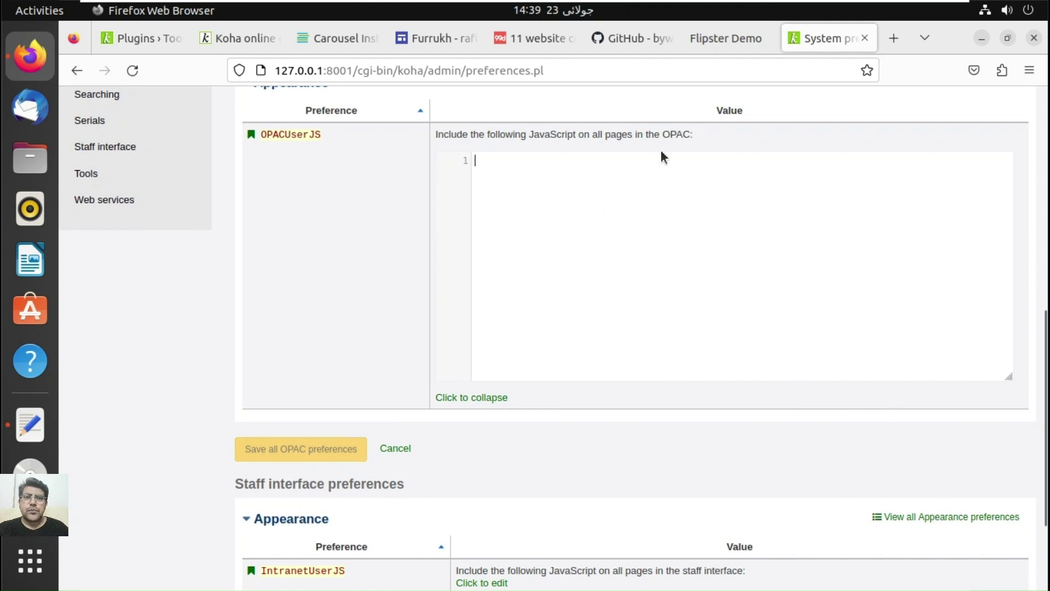
Step: Find the Flipster Carousel example and select its '#carousel' flipster setup code
{"action": "left_click", "coordinate": [705, 33]}
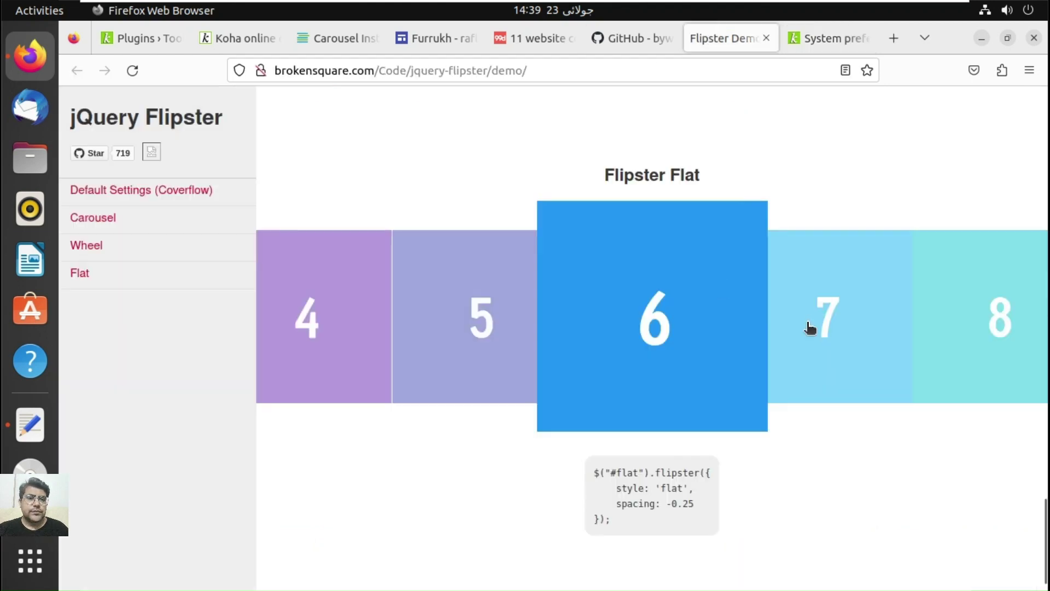
{"action": "left_click", "coordinate": [1043, 178]}
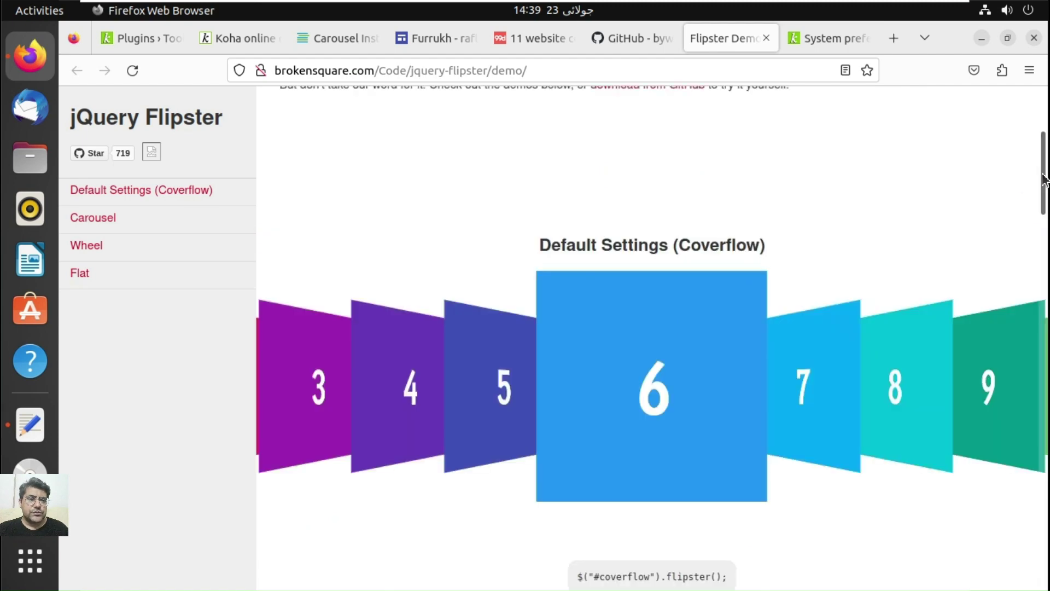
{"action": "scroll", "coordinate": [1044, 178], "scroll_direction": "up", "scroll_amount": 5}
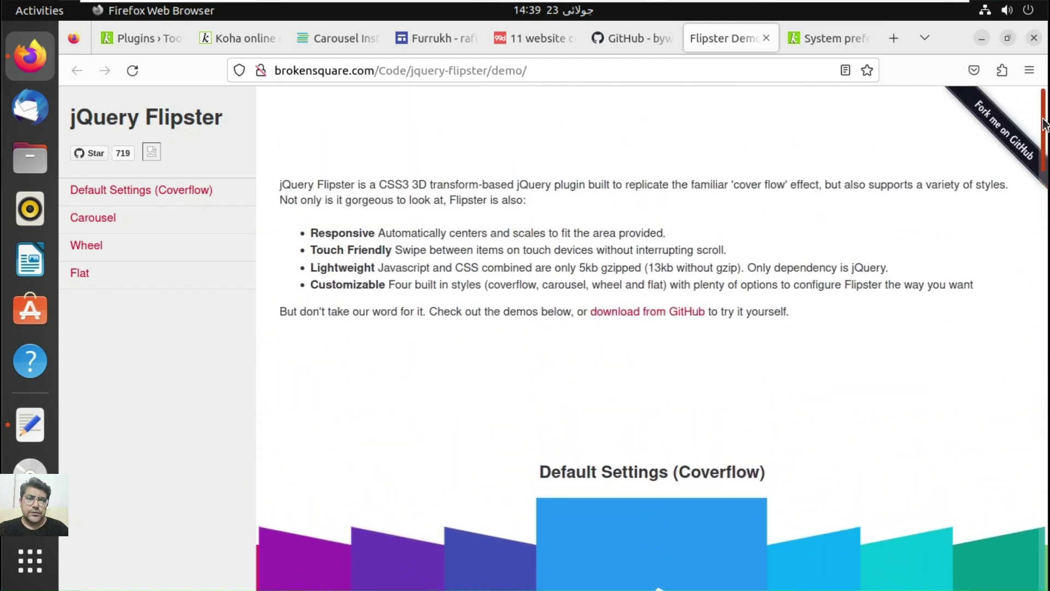
{"action": "left_click_drag", "start_coordinate": [1049, 163], "coordinate": [1048, 319]}
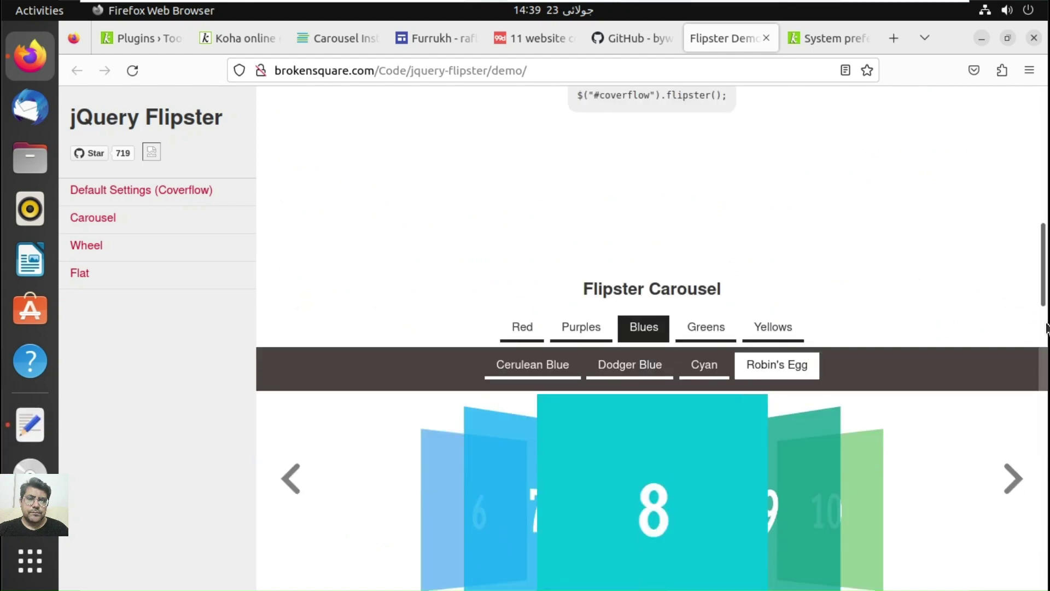
{"action": "left_click", "coordinate": [1047, 327]}
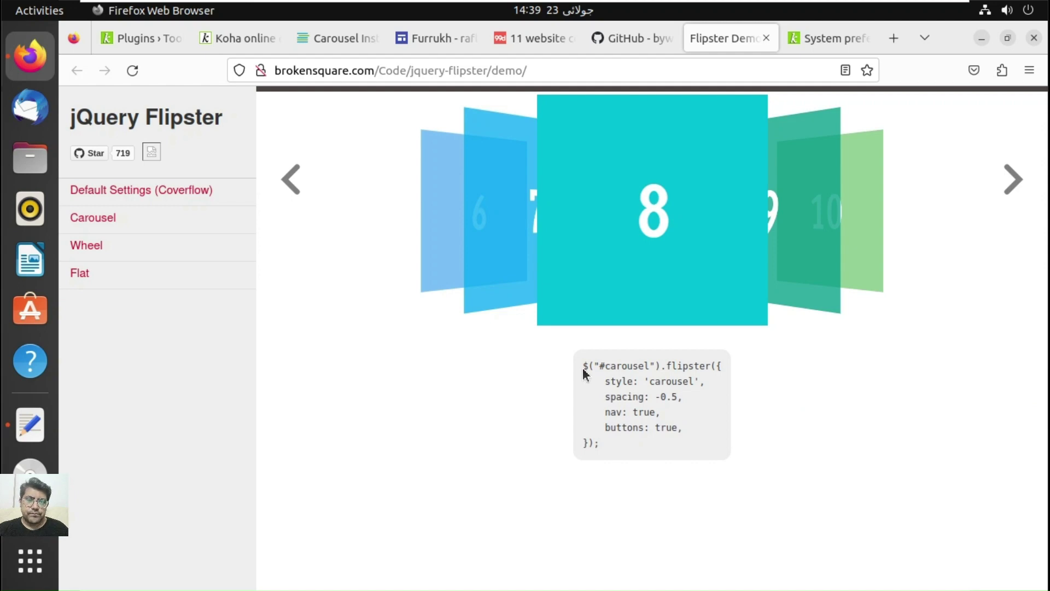
{"action": "left_click_drag", "start_coordinate": [583, 366], "coordinate": [648, 448]}
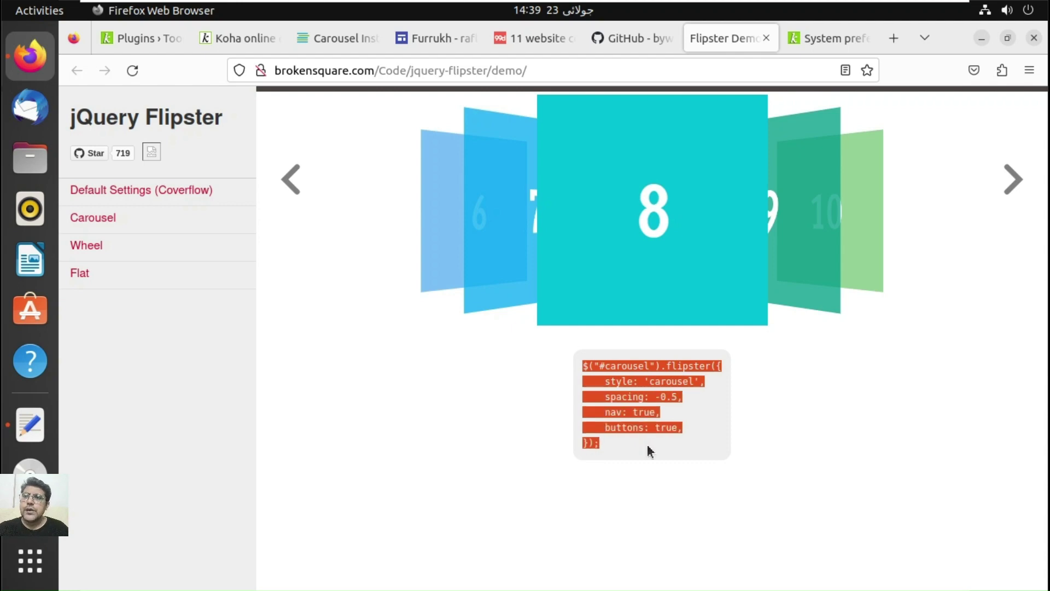
Step: Clear the wrongly pasted text from the OPACUserJS editor, leaving it empty
{"action": "left_click", "coordinate": [830, 30]}
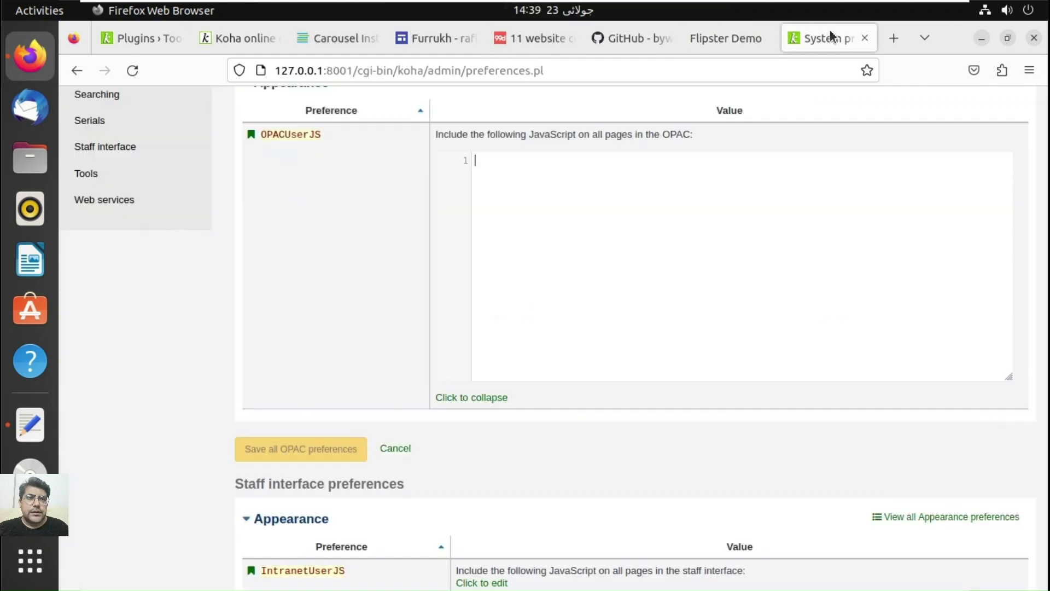
{"action": "left_click", "coordinate": [519, 169]}
{"action": "type", "text": "selector: \"#coverflow\""}
{"action": "key", "text": "ctrl+a"}
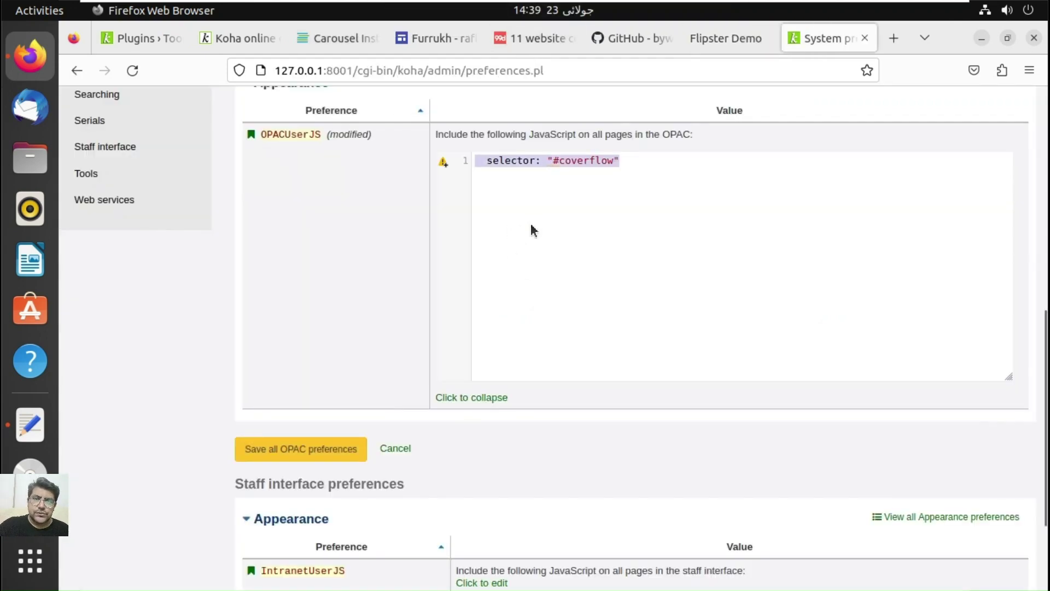
{"action": "type", "text": "aaaaaaaaaaaaaaaaaaaaa"}
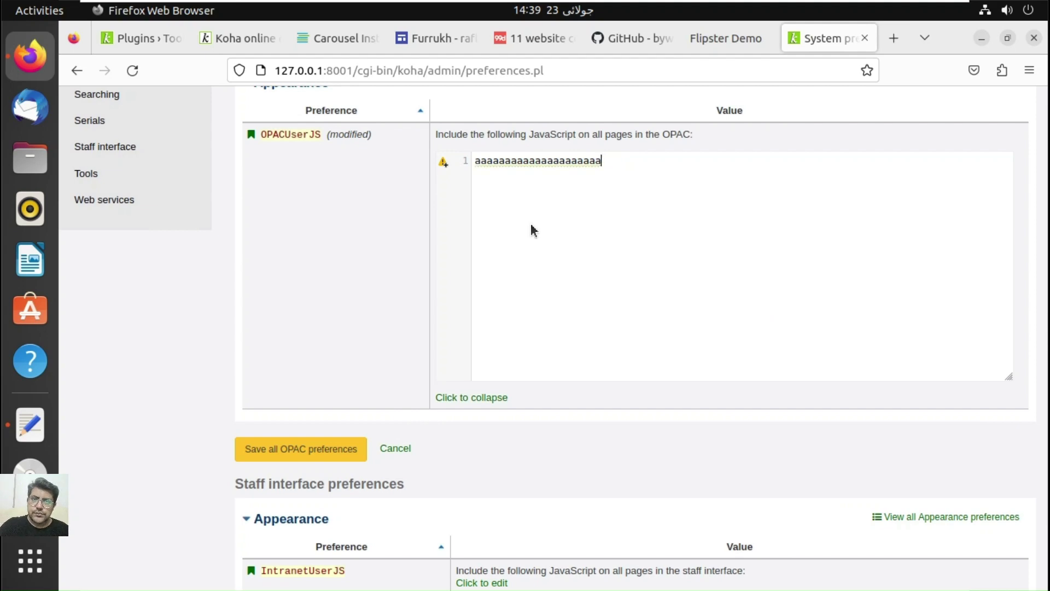
{"action": "key", "text": "BackSpace"}
{"action": "key", "text": "BackSpace"}
{"action": "key", "text": "BackSpace"}
{"action": "key", "text": "BackSpace"}
{"action": "key", "text": "BackSpace"}
{"action": "key", "text": "BackSpace"}
{"action": "key", "text": "BackSpace"}
{"action": "key", "text": "BackSpace"}
{"action": "key", "text": "BackSpace"}
{"action": "key", "text": "BackSpace"}
{"action": "key", "text": "BackSpace"}
{"action": "key", "text": "BackSpace"}
{"action": "key", "text": "BackSpace"}
{"action": "key", "text": "BackSpace"}
{"action": "key", "text": "BackSpace"}
{"action": "key", "text": "BackSpace"}
{"action": "key", "text": "BackSpace"}
{"action": "key", "text": "BackSpace"}
{"action": "key", "text": "BackSpace"}
{"action": "key", "text": "BackSpace"}
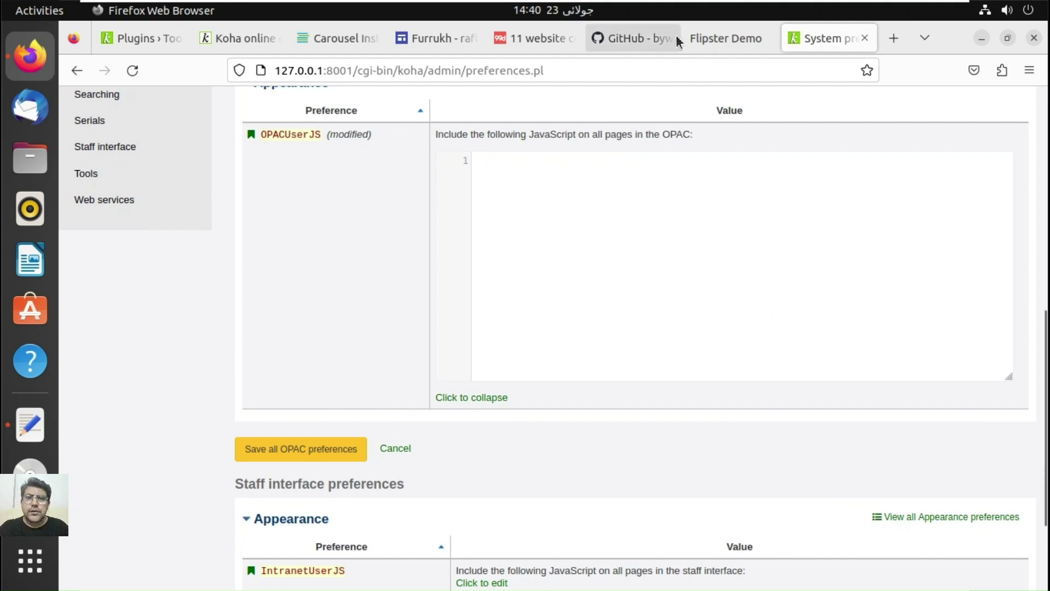
Step: Copy the six-line carousel code sample from the Flipster demo page
{"action": "left_click", "coordinate": [696, 39]}
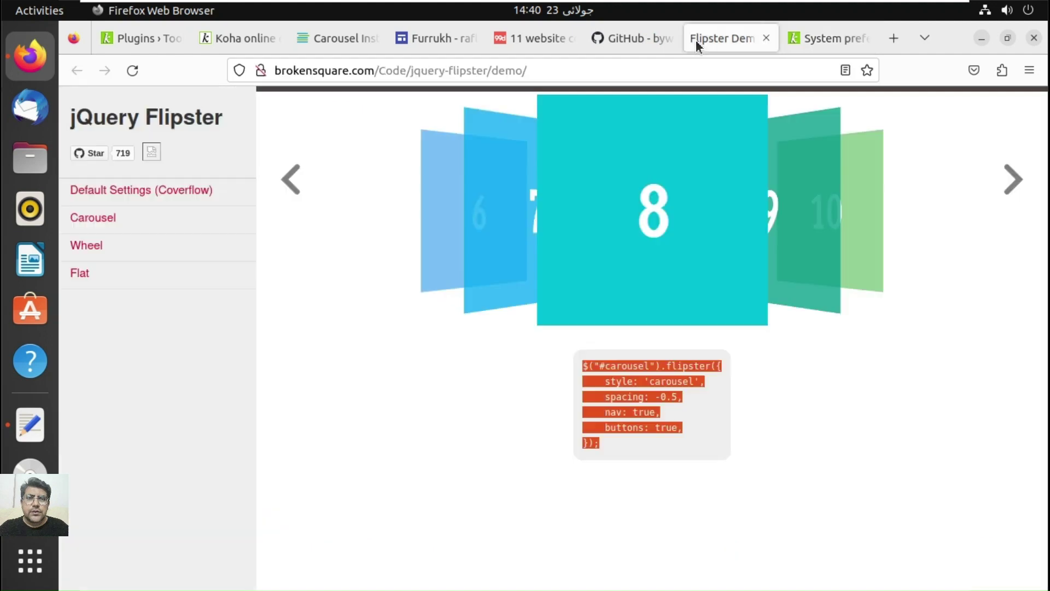
{"action": "left_click", "coordinate": [658, 424]}
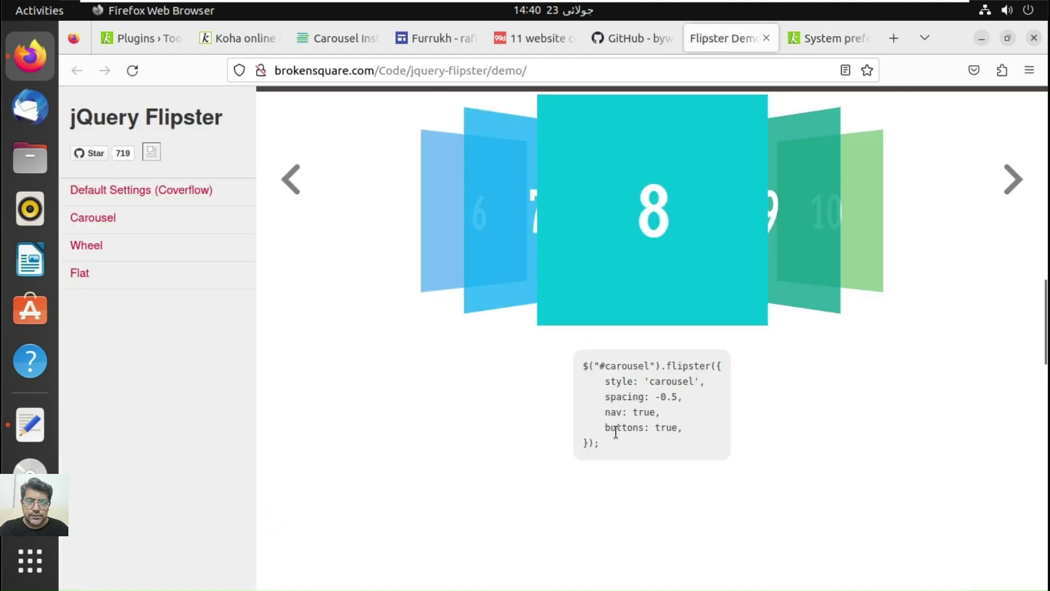
{"action": "left_click_drag", "start_coordinate": [597, 446], "coordinate": [576, 365]}
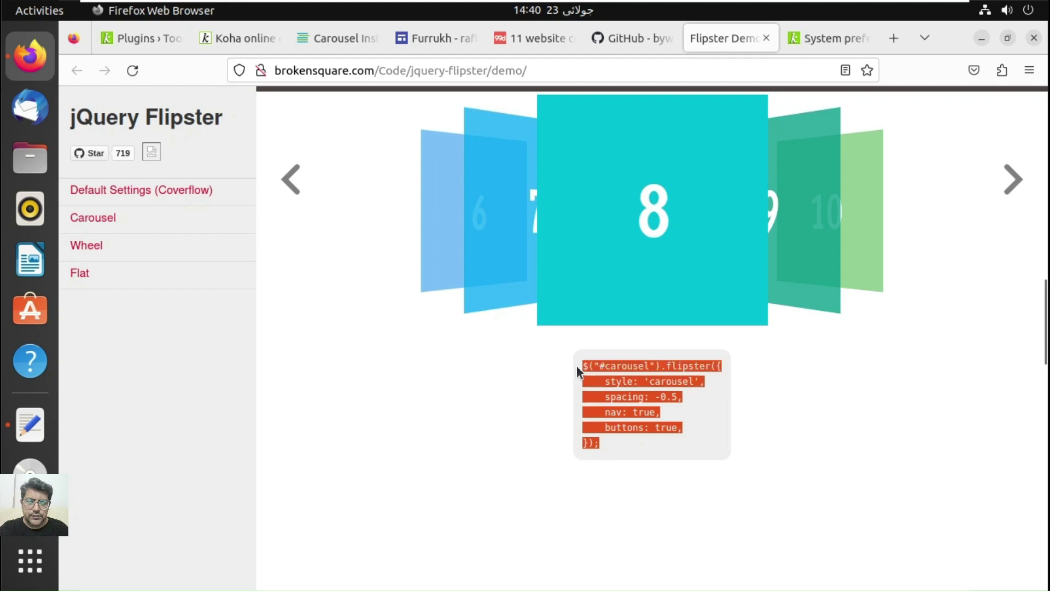
{"action": "right_click", "coordinate": [585, 368]}
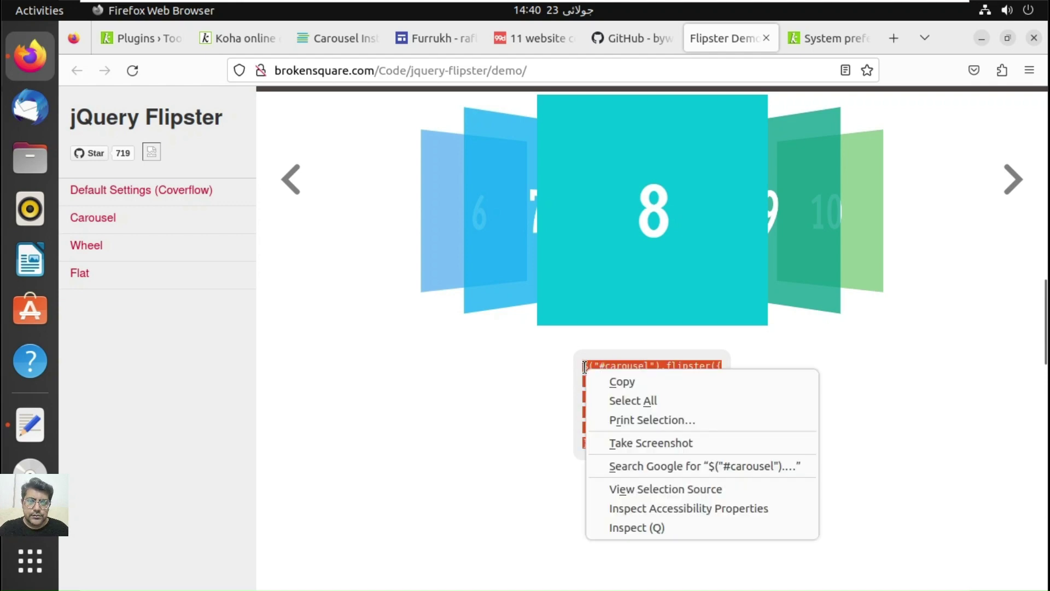
{"action": "left_click", "coordinate": [612, 383]}
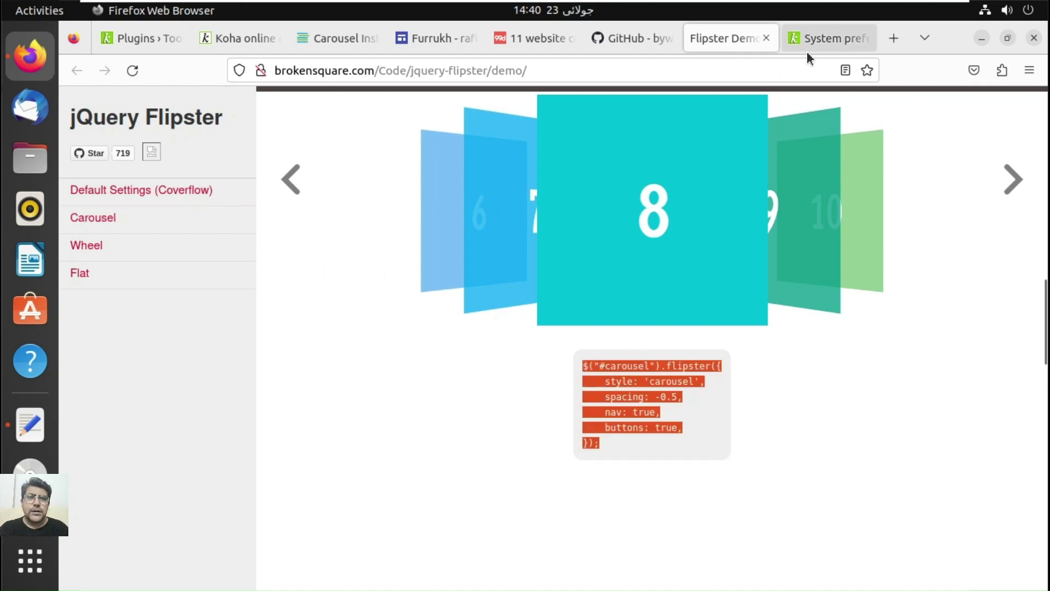
Step: Paste the carousel code into OPACUserJS and save all OPAC preferences
{"action": "left_click", "coordinate": [806, 49]}
{"action": "right_click", "coordinate": [561, 174]}
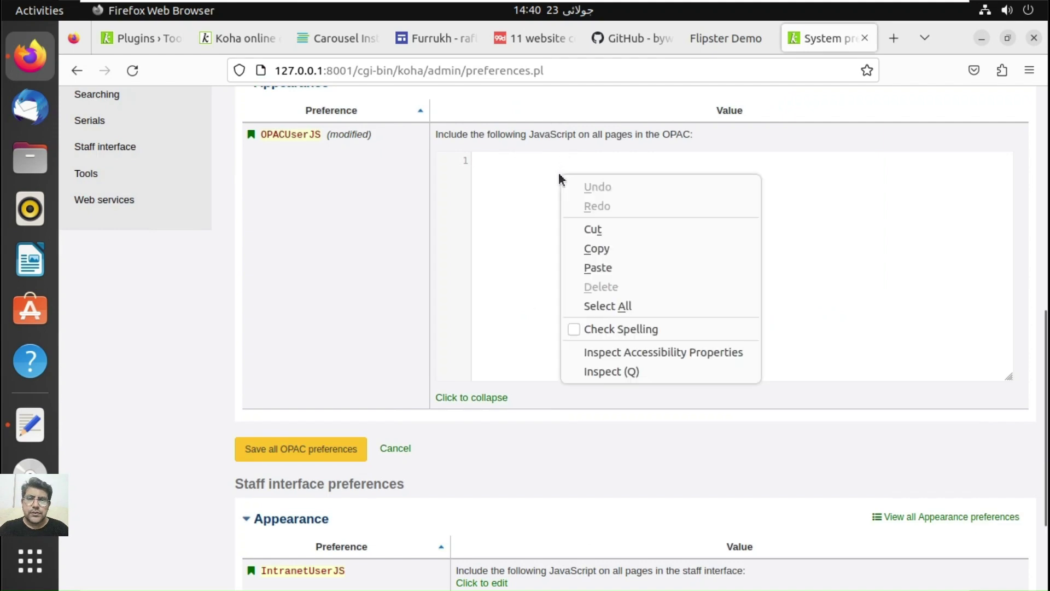
{"action": "left_click", "coordinate": [598, 268]}
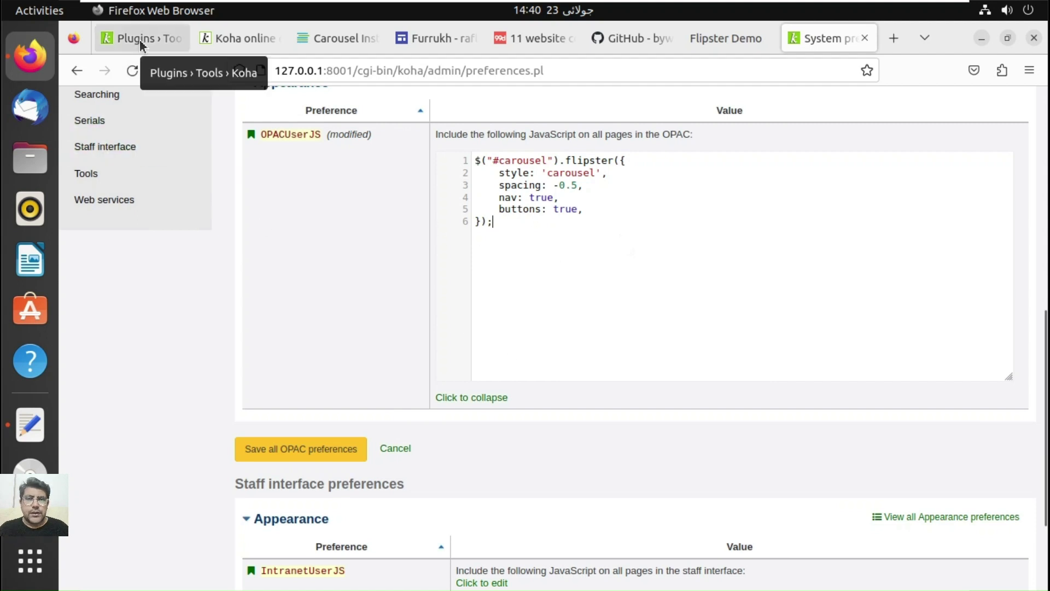
{"action": "left_click", "coordinate": [273, 449]}
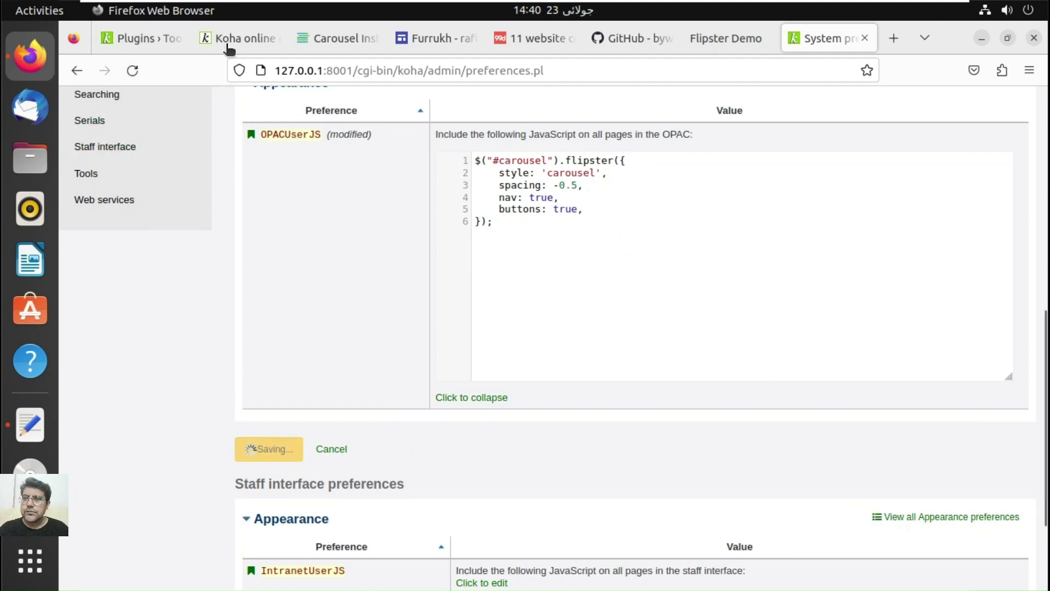
{"action": "left_click", "coordinate": [149, 34]}
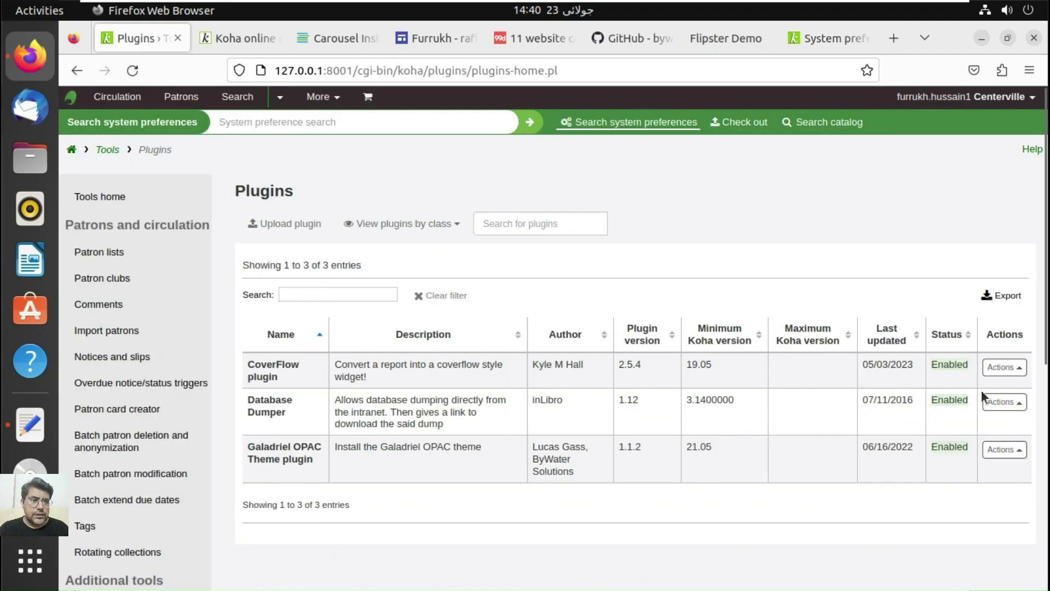
Step: Open the CoverFlow plugin configuration and delete the coverflow style value in Mapping
{"action": "left_click", "coordinate": [1009, 368]}
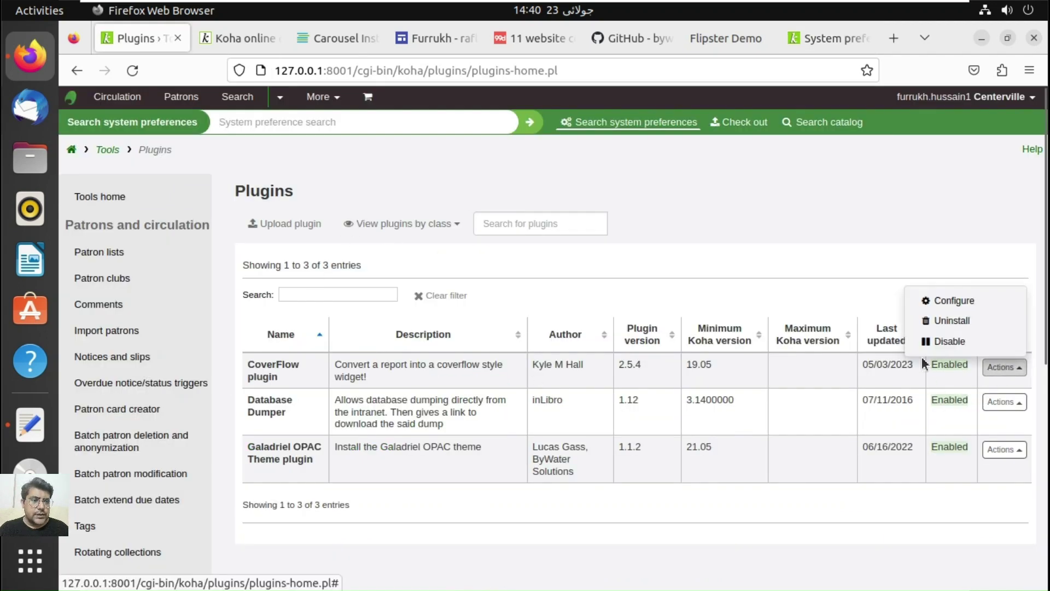
{"action": "left_click", "coordinate": [955, 302]}
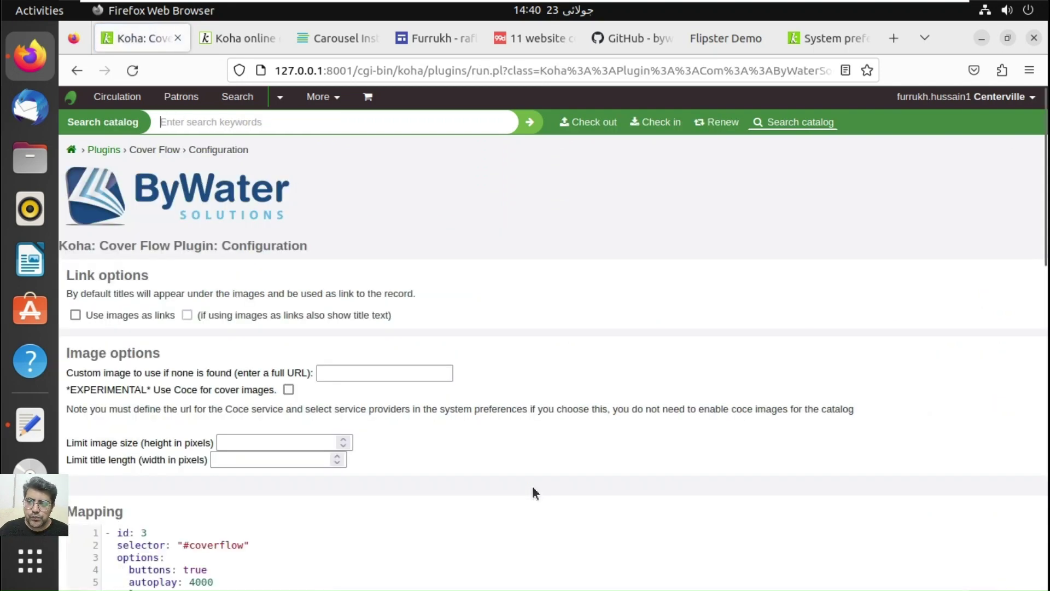
{"action": "scroll", "coordinate": [720, 383], "scroll_direction": "down", "scroll_amount": 10}
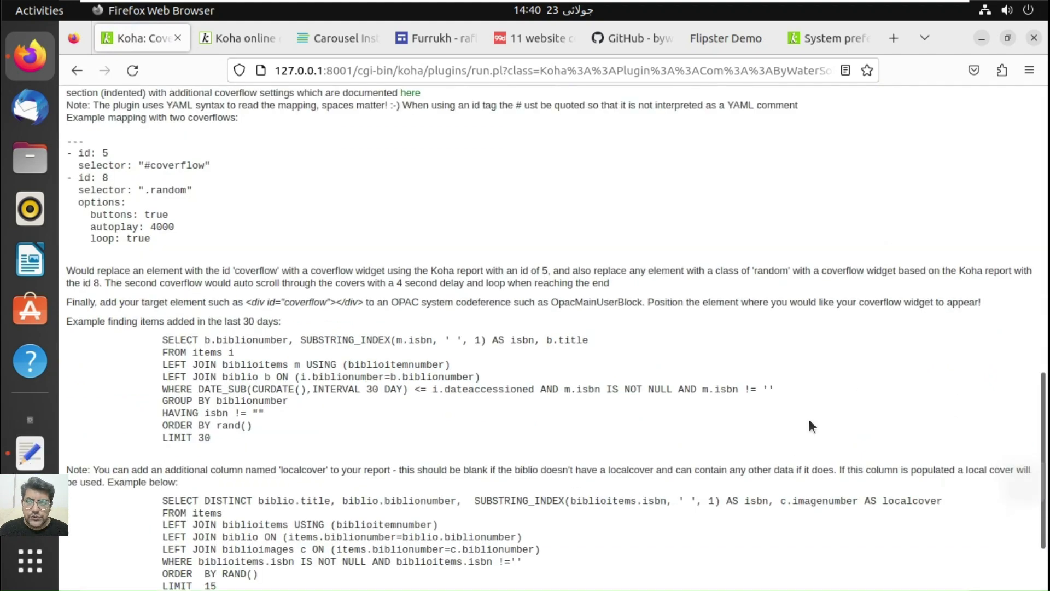
{"action": "scroll", "coordinate": [812, 426], "scroll_direction": "down", "scroll_amount": 1}
{"action": "scroll", "coordinate": [1049, 189], "scroll_direction": "up", "scroll_amount": 15}
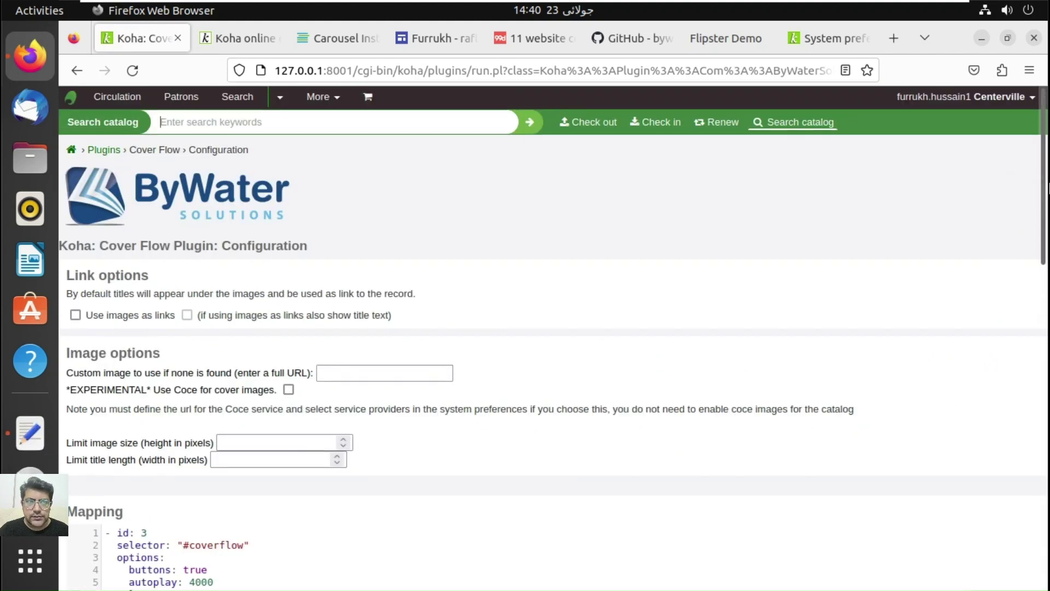
{"action": "left_click", "coordinate": [1045, 276]}
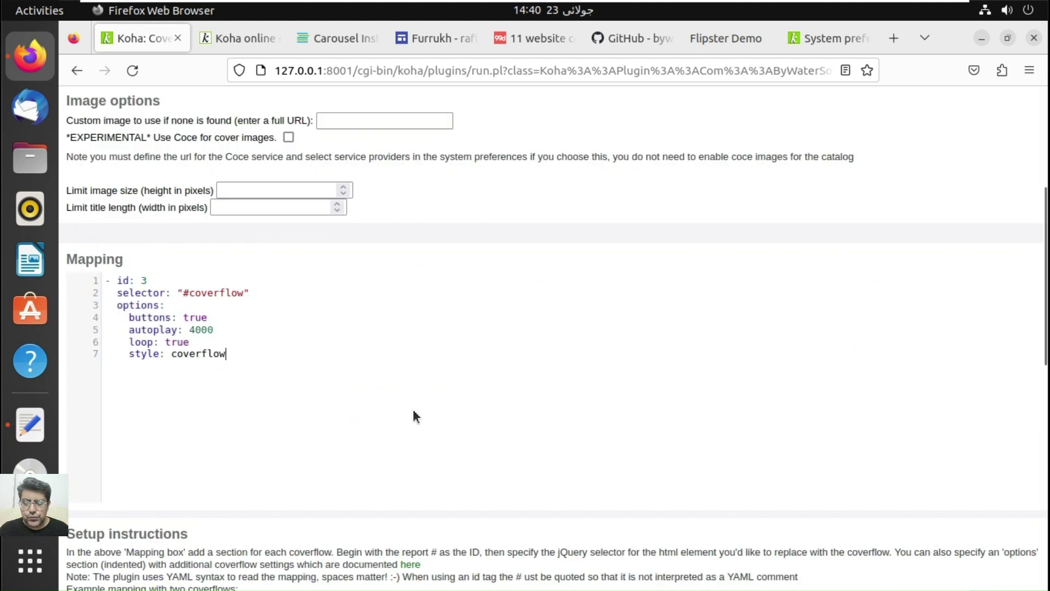
{"action": "key", "text": "BackSpace"}
{"action": "key", "text": "BackSpace"}
{"action": "key", "text": "BackSpace"}
{"action": "key", "text": "BackSpace"}
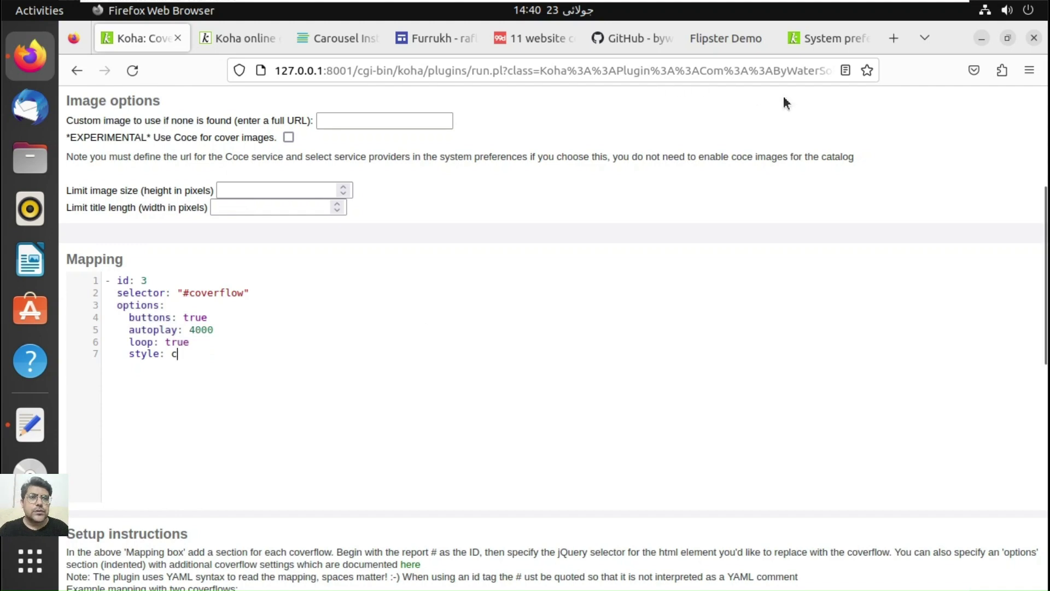
Step: Copy the style name 'carousel' from the CoverFlow plugin README on GitHub
{"action": "left_click", "coordinate": [743, 35]}
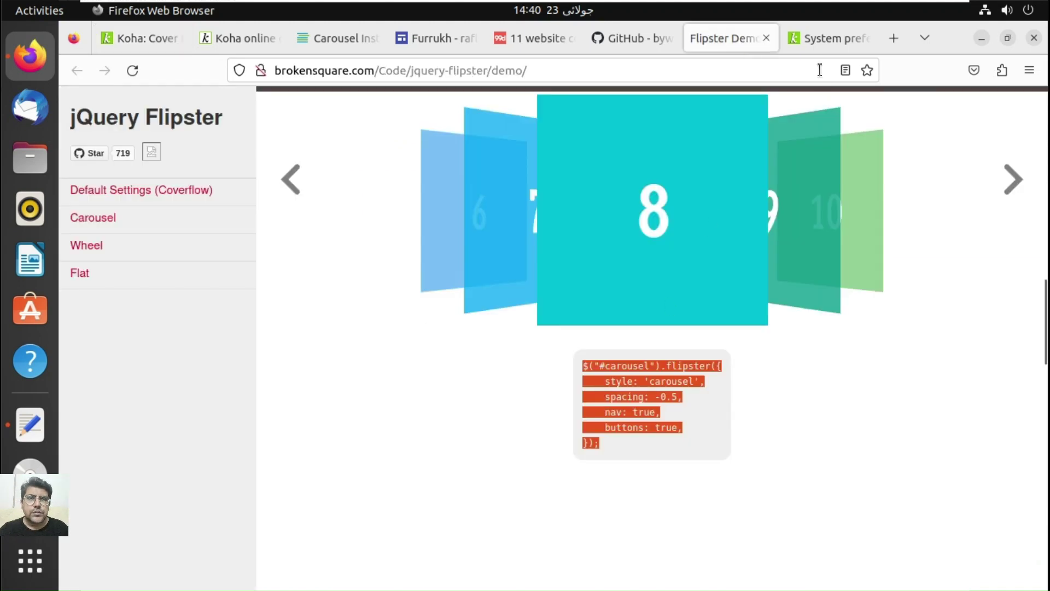
{"action": "left_click", "coordinate": [818, 48]}
{"action": "left_click", "coordinate": [646, 45]}
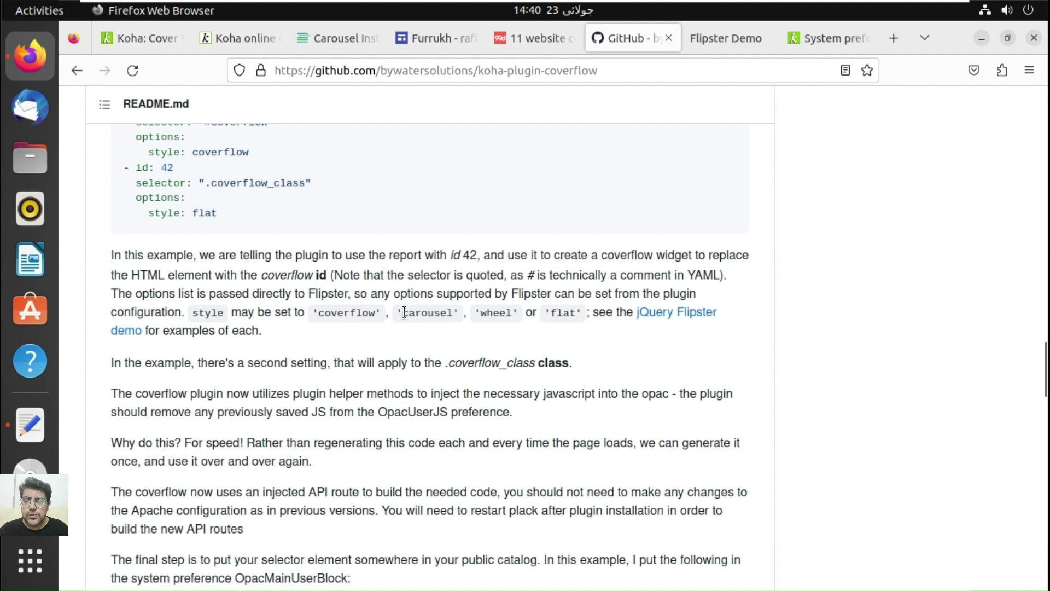
{"action": "left_click_drag", "start_coordinate": [404, 312], "coordinate": [455, 312]}
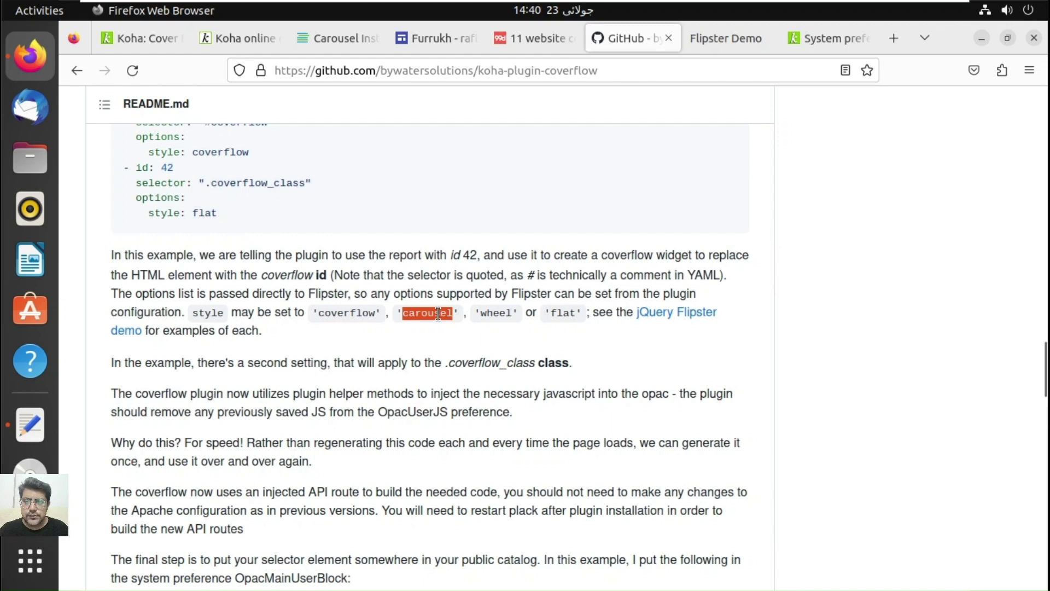
{"action": "right_click", "coordinate": [438, 314]}
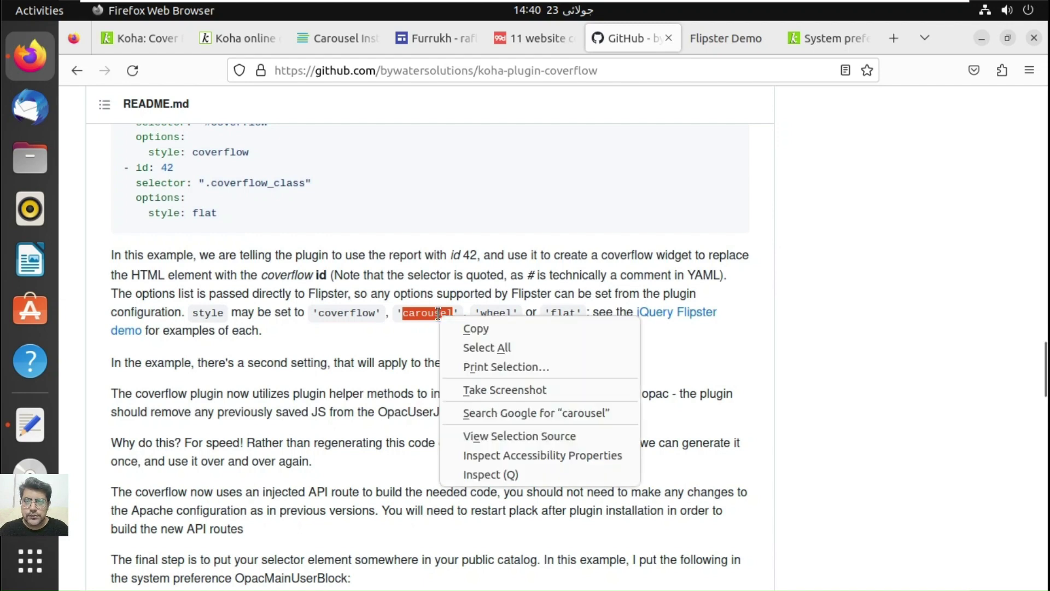
{"action": "left_click", "coordinate": [467, 332]}
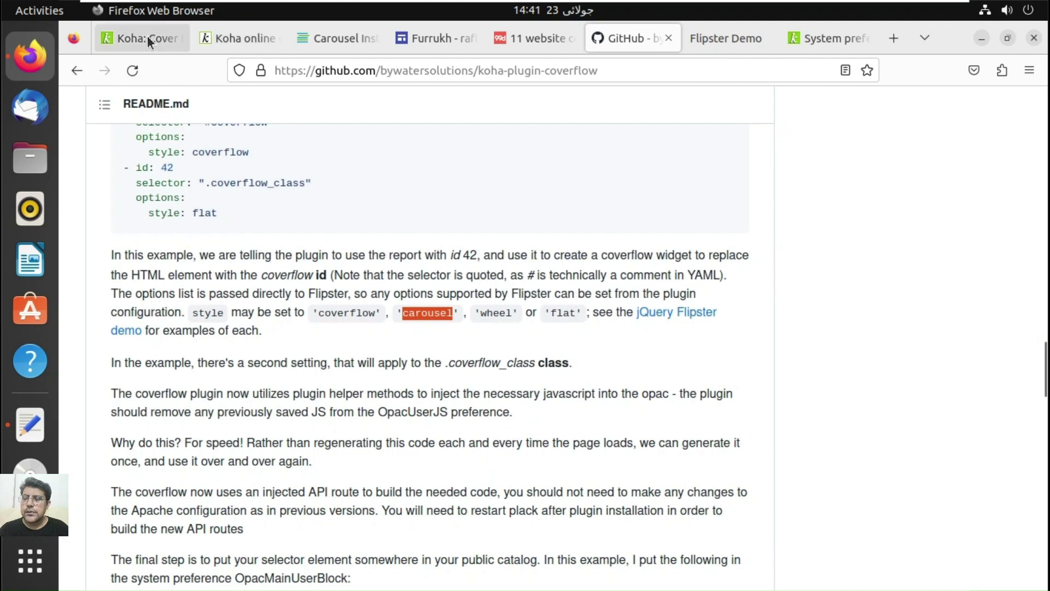
Step: Change the report 3 mapping to style: carousel and save the configuration
{"action": "left_click", "coordinate": [146, 35]}
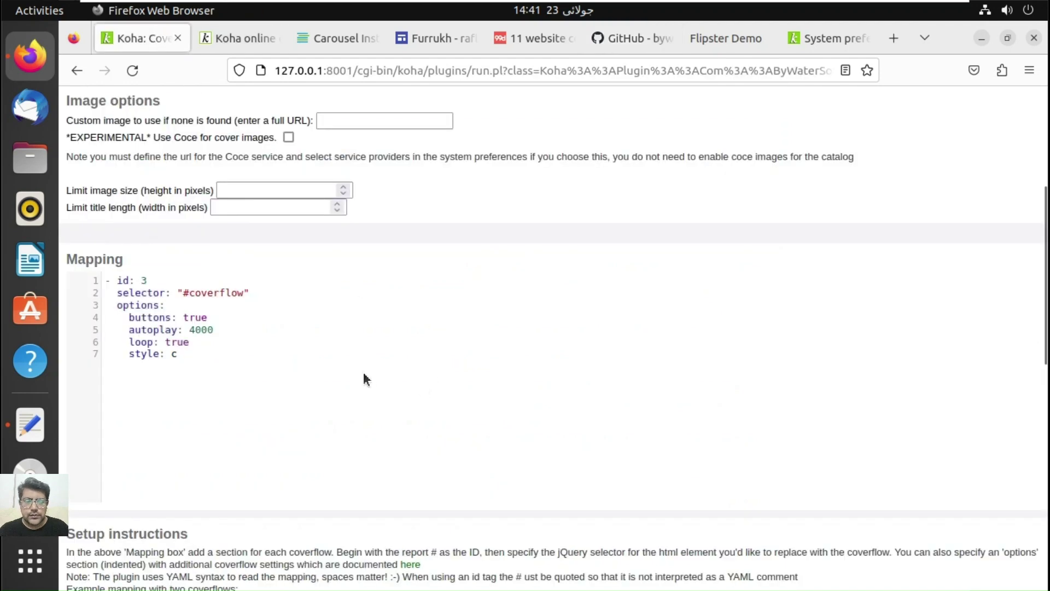
{"action": "key", "text": "BackSpace"}
{"action": "key", "text": "ctrl+v"}
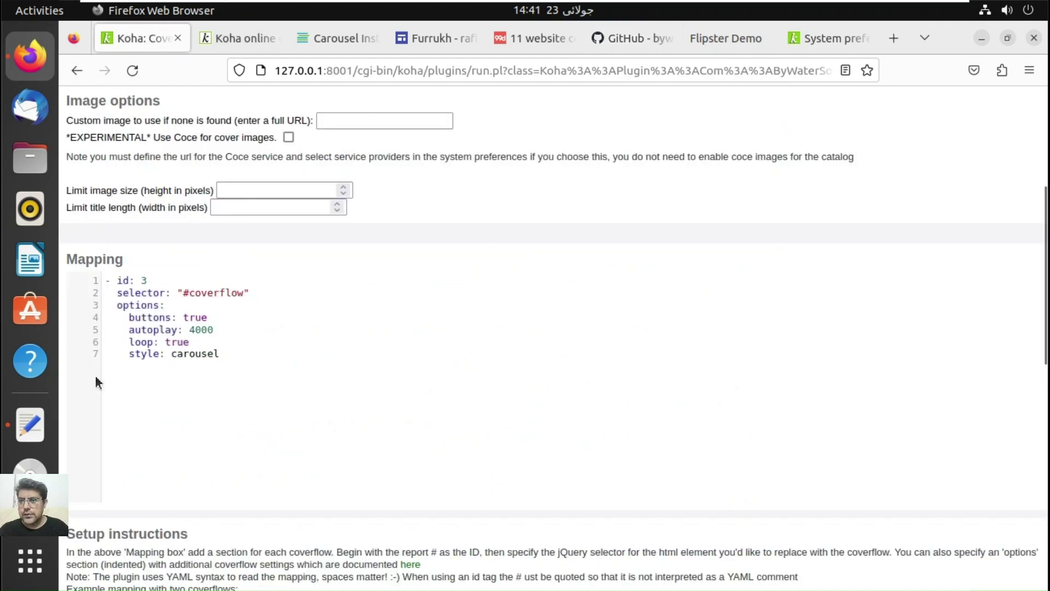
{"action": "left_click", "coordinate": [1045, 496]}
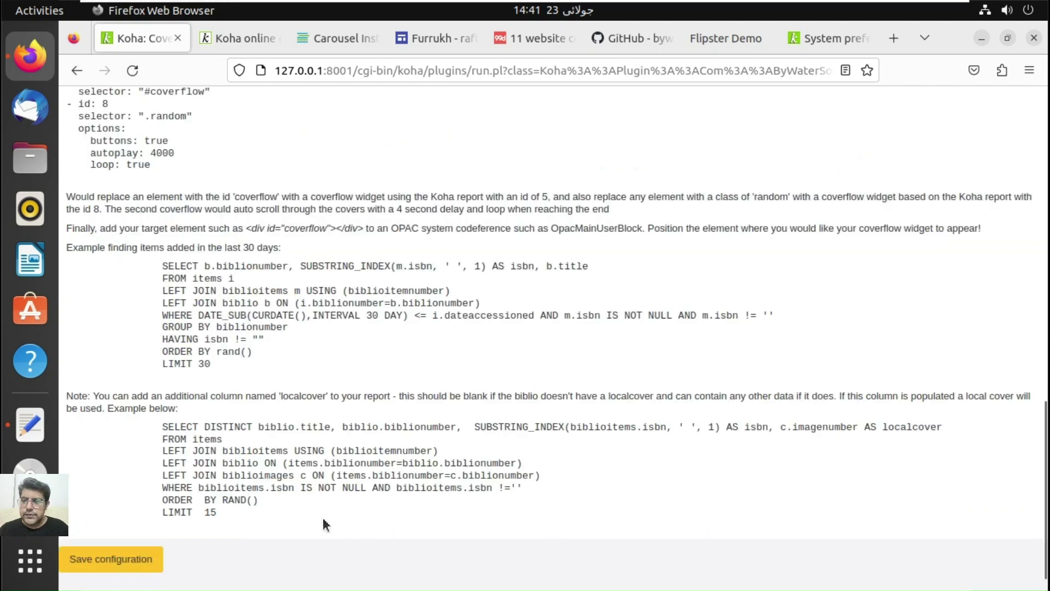
{"action": "left_click", "coordinate": [109, 560]}
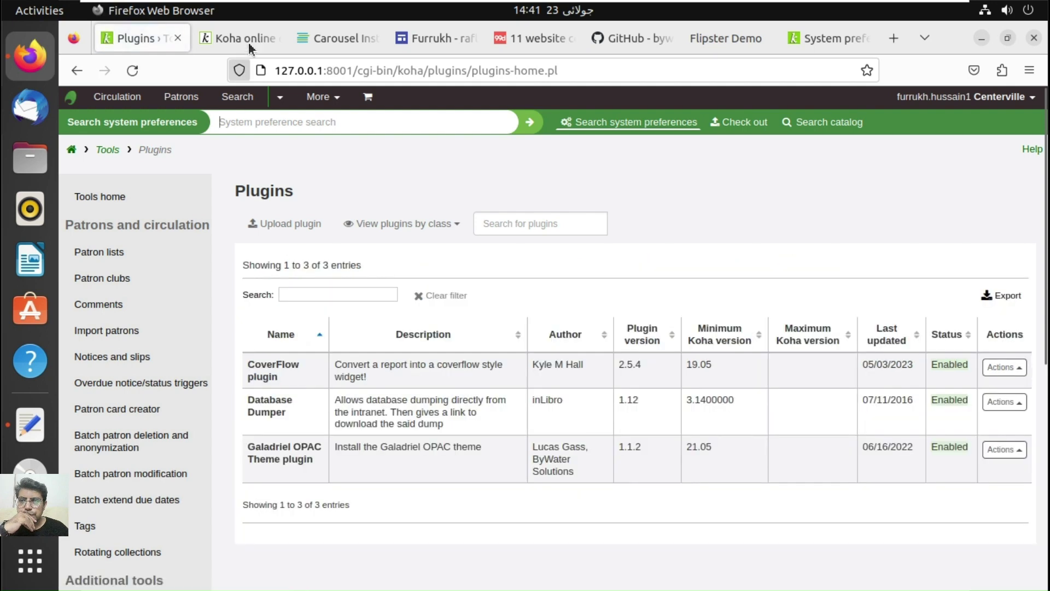
Step: Reload the Koha OPAC home page so the New Arrivals widget applies the carousel style
{"action": "left_click", "coordinate": [251, 35]}
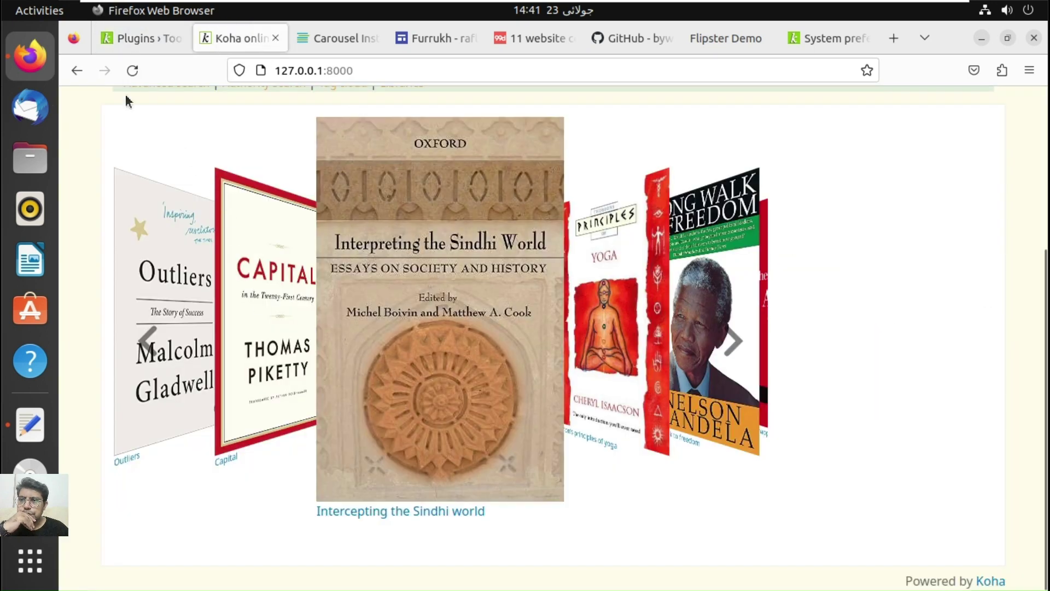
{"action": "left_click", "coordinate": [128, 76]}
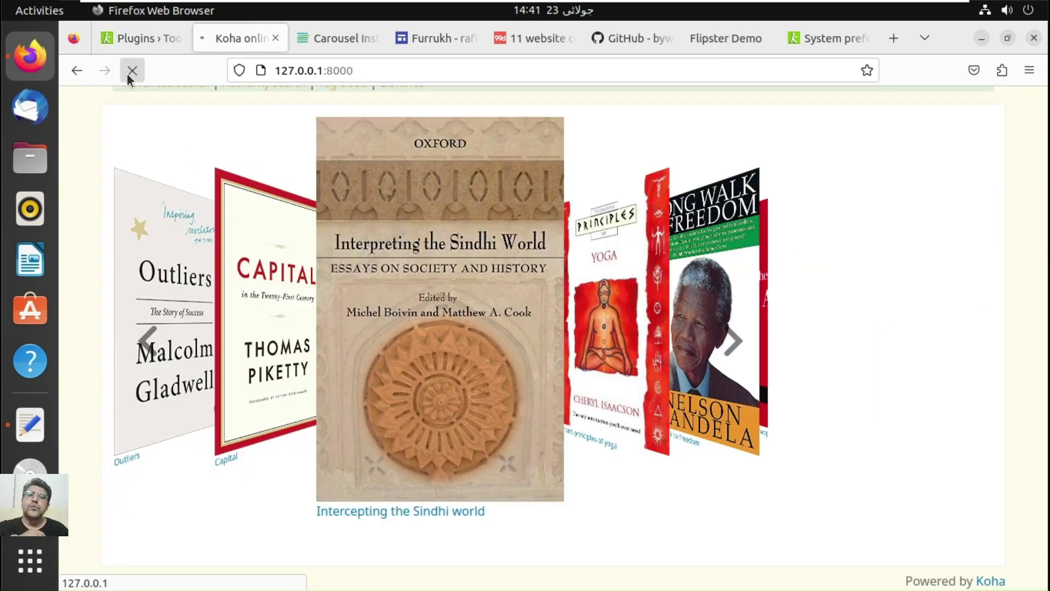
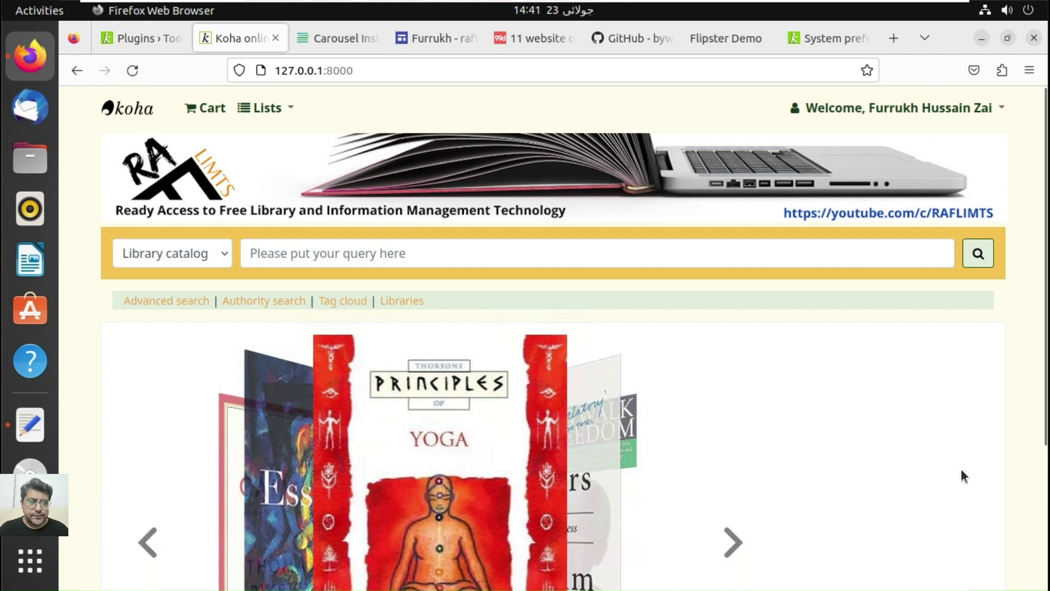
Step: Advance the OPAC cover carousel seven times to Essential jazz, then bring up the staff Plugins list
{"action": "scroll", "coordinate": [1044, 454], "scroll_direction": "down", "scroll_amount": 3}
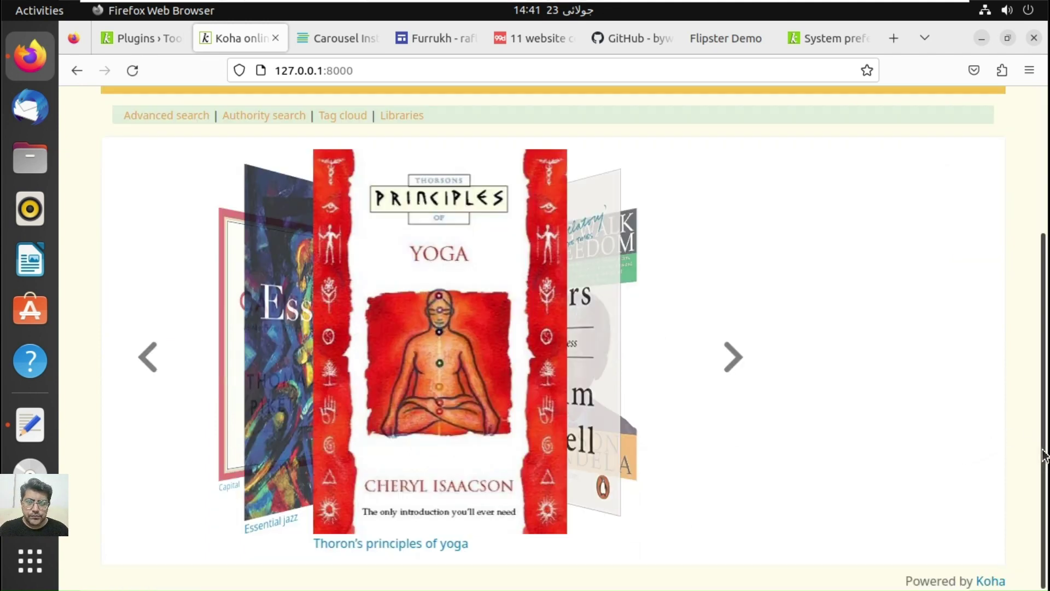
{"action": "left_click", "coordinate": [732, 357]}
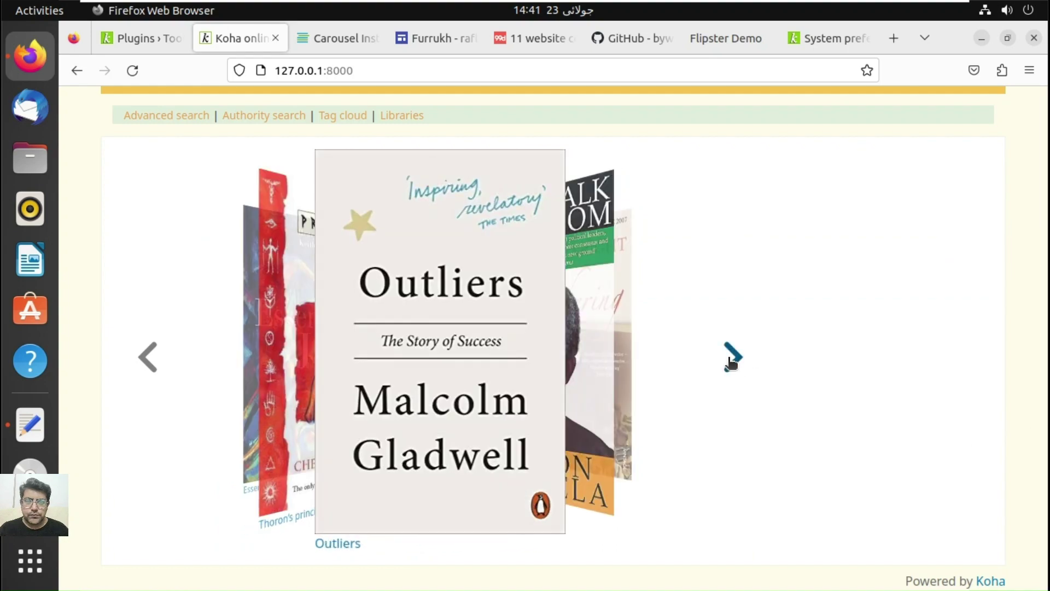
{"action": "left_click", "coordinate": [732, 358]}
{"action": "left_click", "coordinate": [732, 359]}
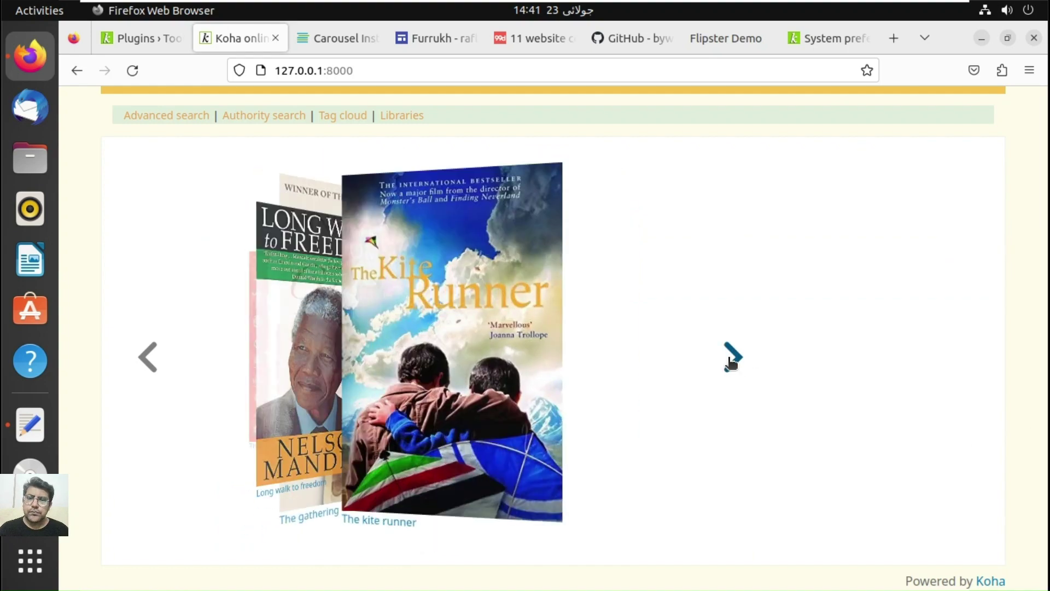
{"action": "left_click", "coordinate": [732, 358]}
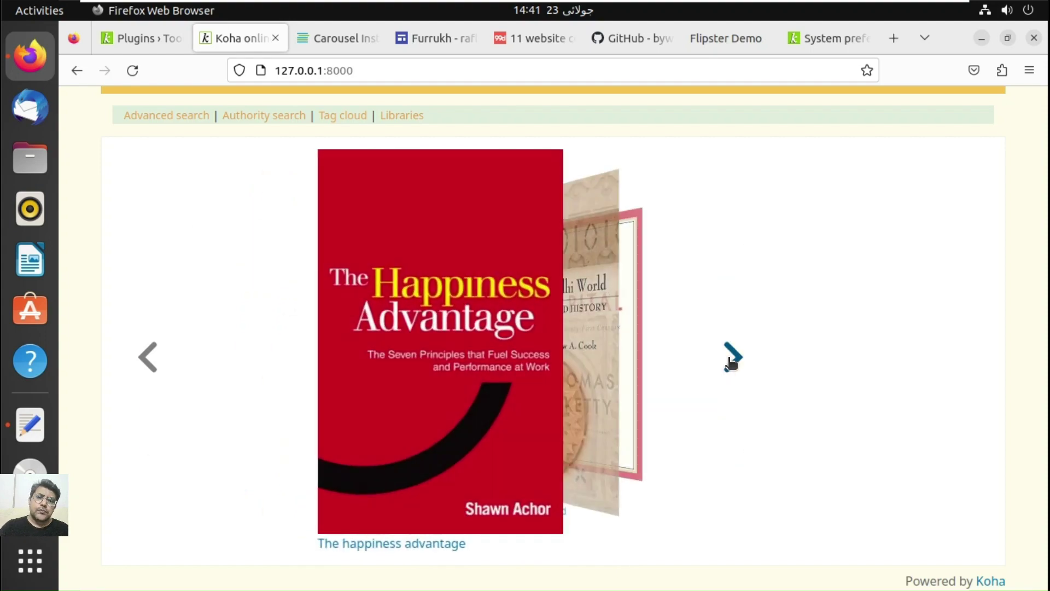
{"action": "left_click", "coordinate": [732, 358]}
{"action": "left_click", "coordinate": [732, 359]}
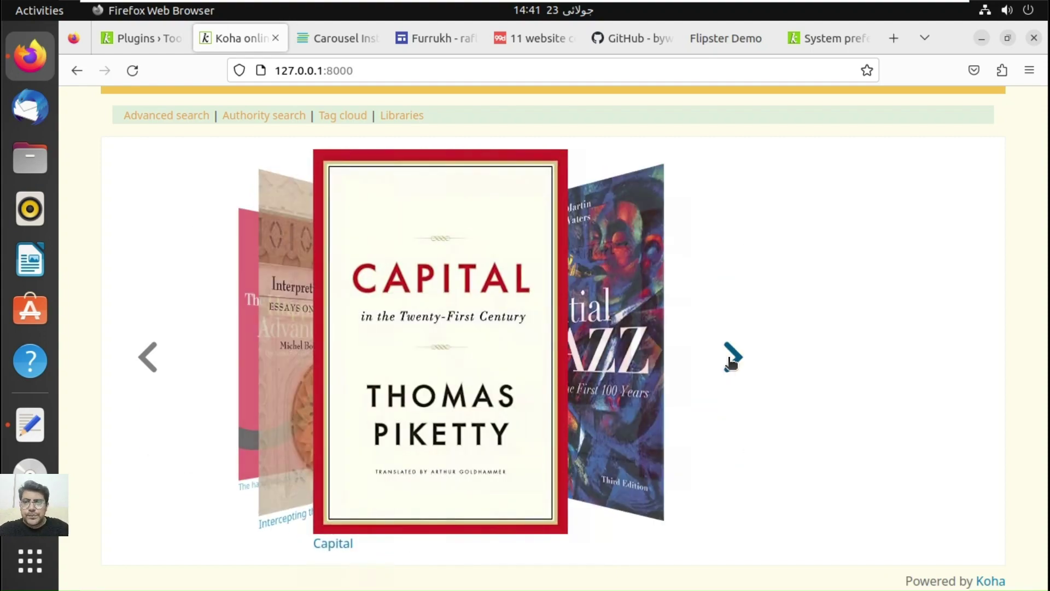
{"action": "left_click", "coordinate": [732, 358]}
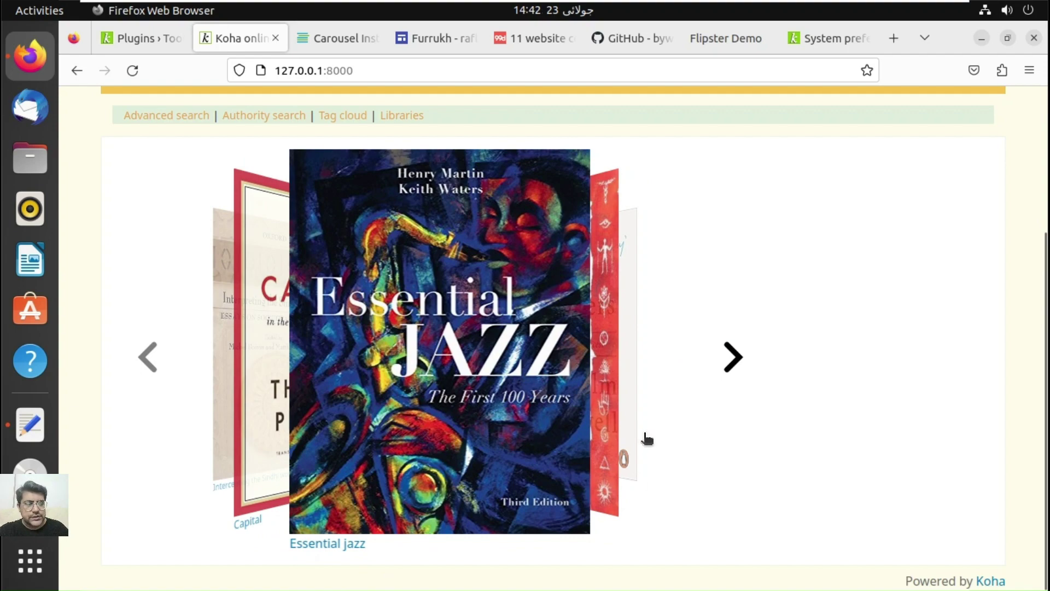
{"action": "left_click", "coordinate": [147, 36]}
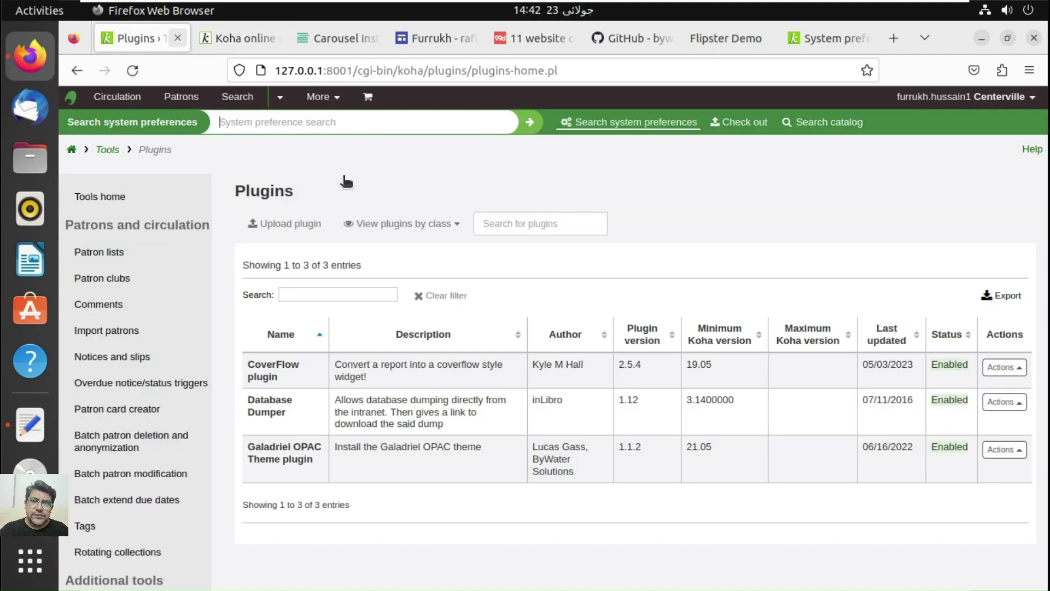
Step: Glance at the OPAC again, then go via staff Tools to the HTML customizations list
{"action": "left_click", "coordinate": [227, 48]}
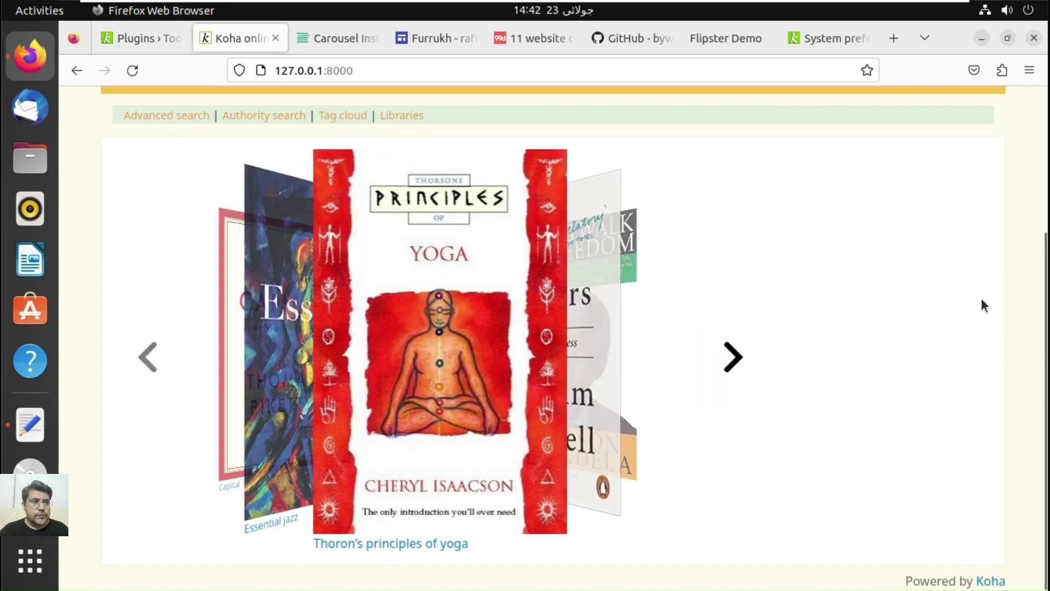
{"action": "scroll", "coordinate": [1048, 177], "scroll_direction": "up", "scroll_amount": 5}
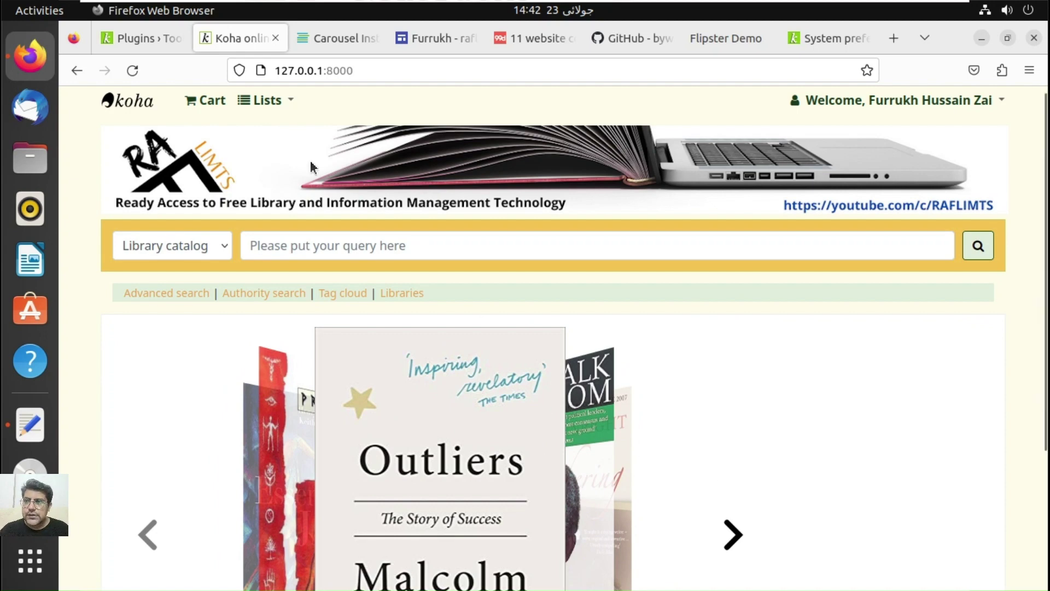
{"action": "left_click", "coordinate": [160, 41]}
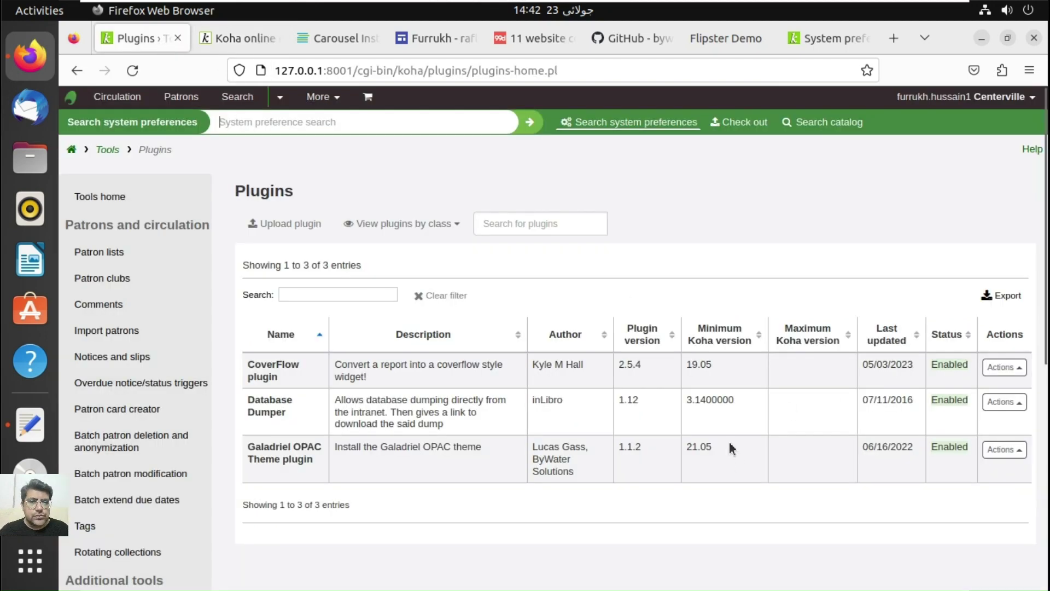
{"action": "left_click", "coordinate": [108, 150]}
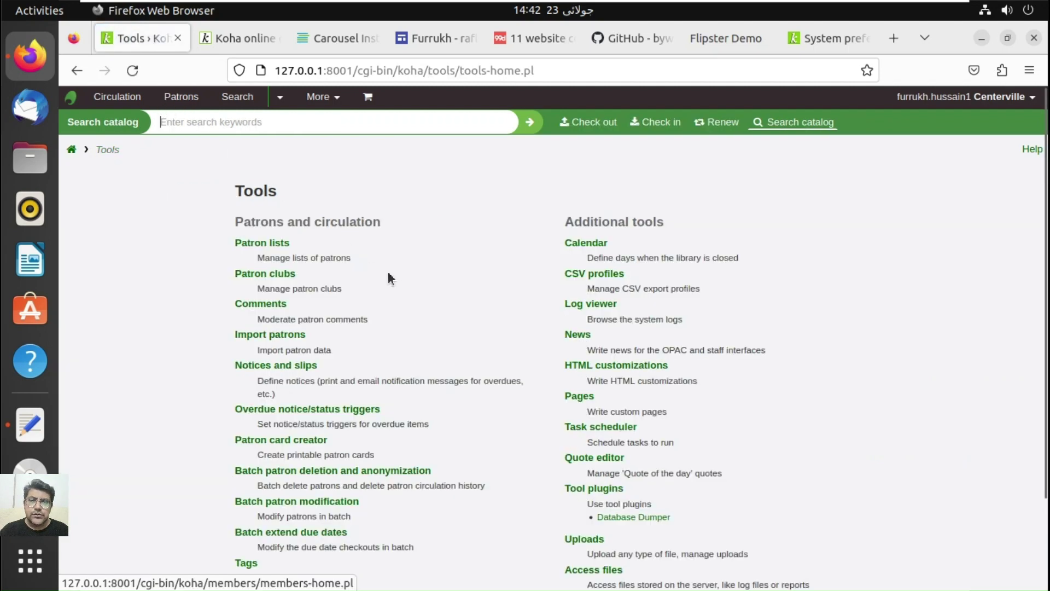
{"action": "left_click", "coordinate": [649, 366]}
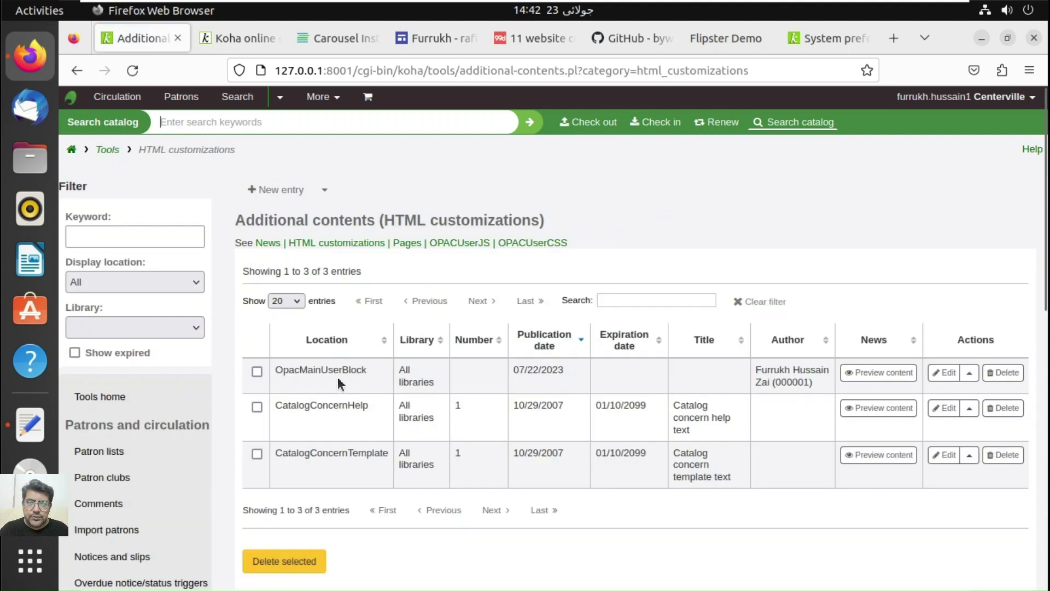
Step: Move the OpacMainUserBlock content entry to the OpacNav display location, save it, and view the OPAC
{"action": "left_click", "coordinate": [947, 373]}
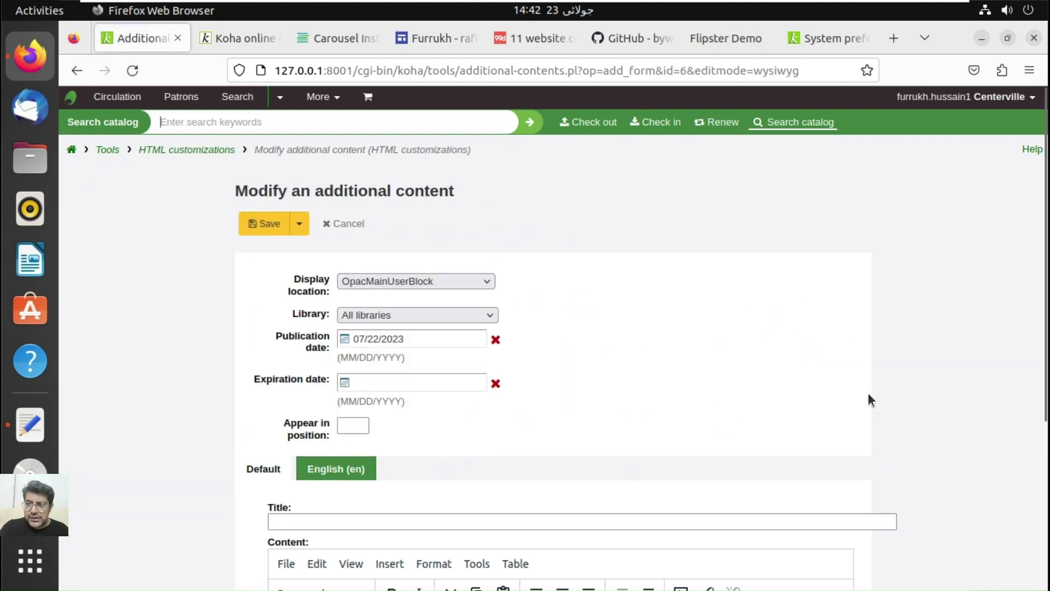
{"action": "left_click", "coordinate": [479, 281]}
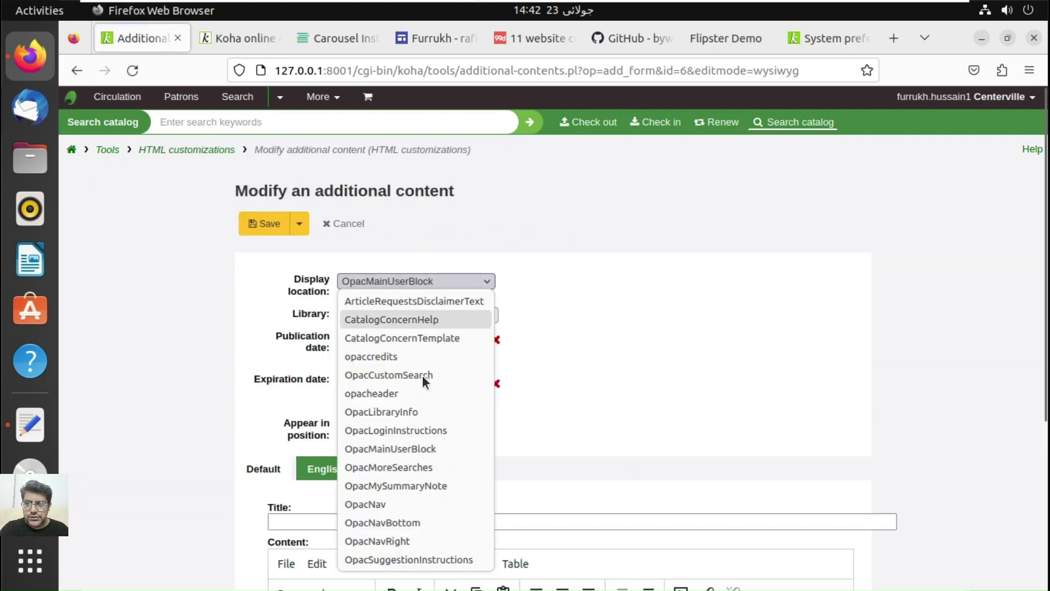
{"action": "left_click", "coordinate": [403, 504]}
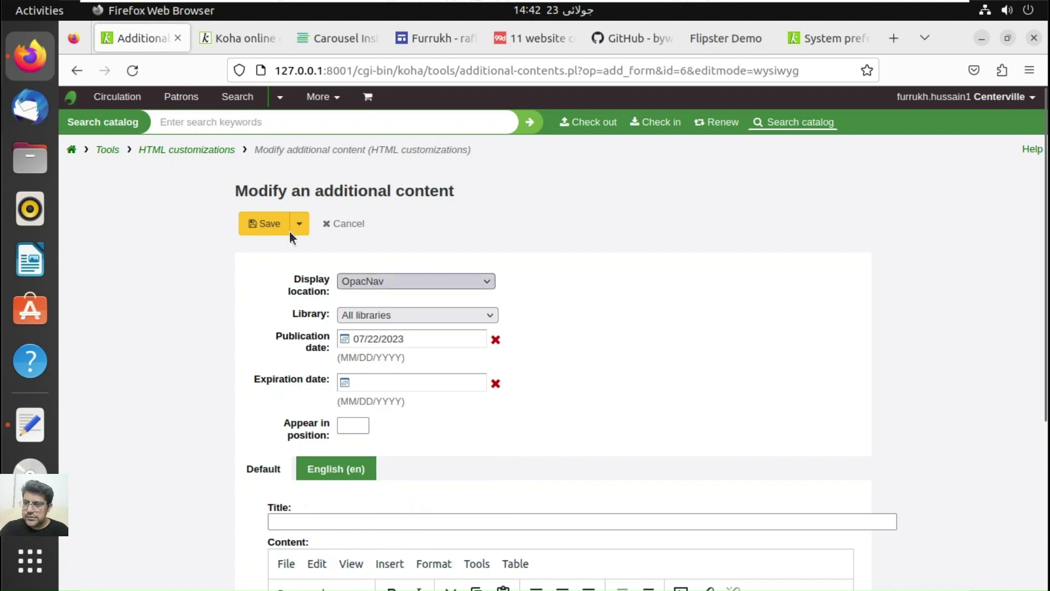
{"action": "left_click", "coordinate": [269, 222]}
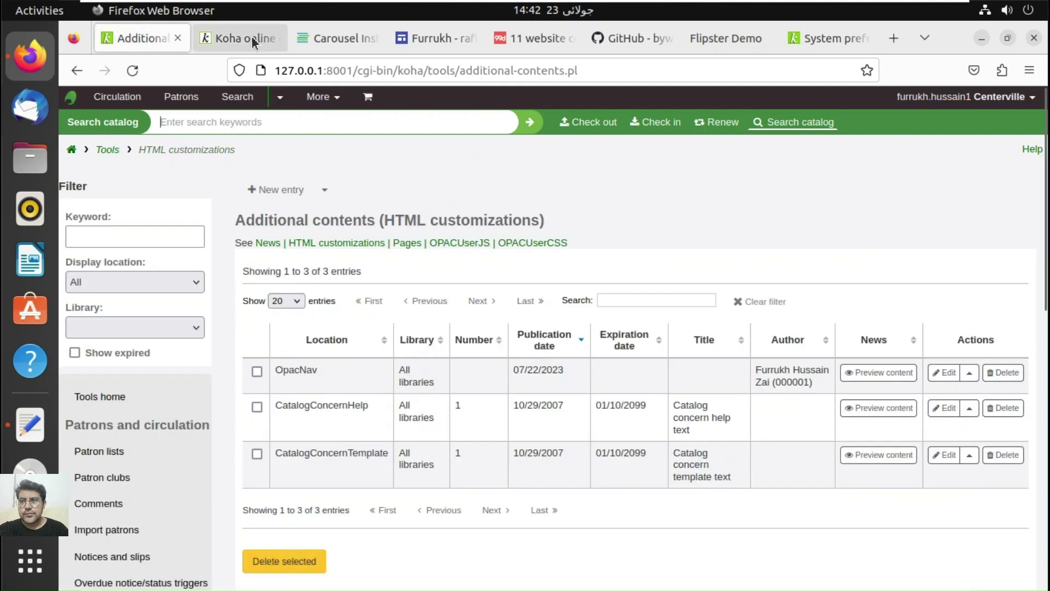
{"action": "left_click", "coordinate": [252, 36]}
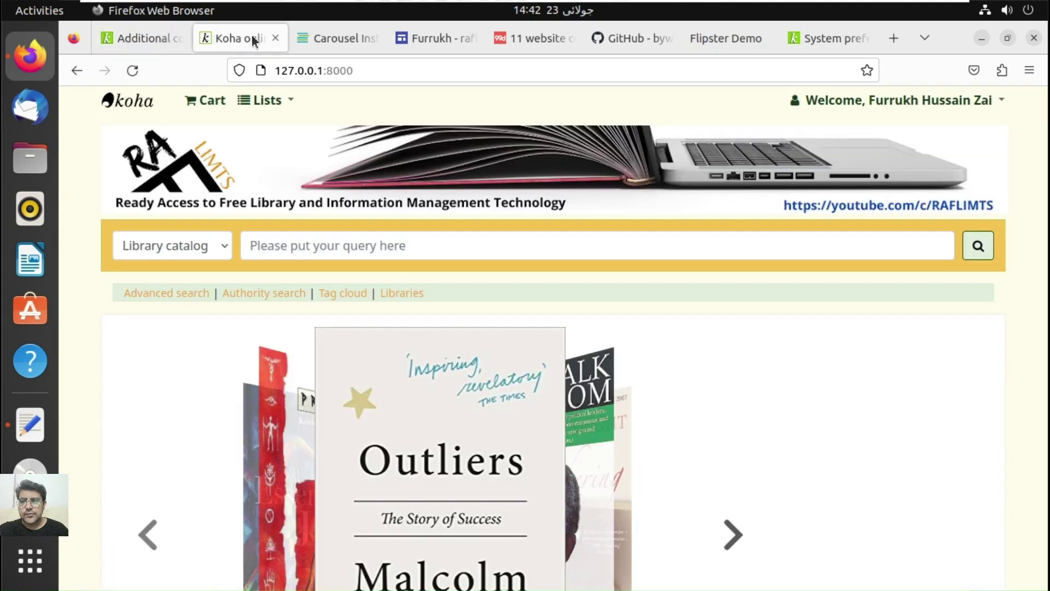
Step: Reload the OPAC and scroll to inspect the narrow left-column carousel, then return to HTML customizations
{"action": "left_click", "coordinate": [134, 71]}
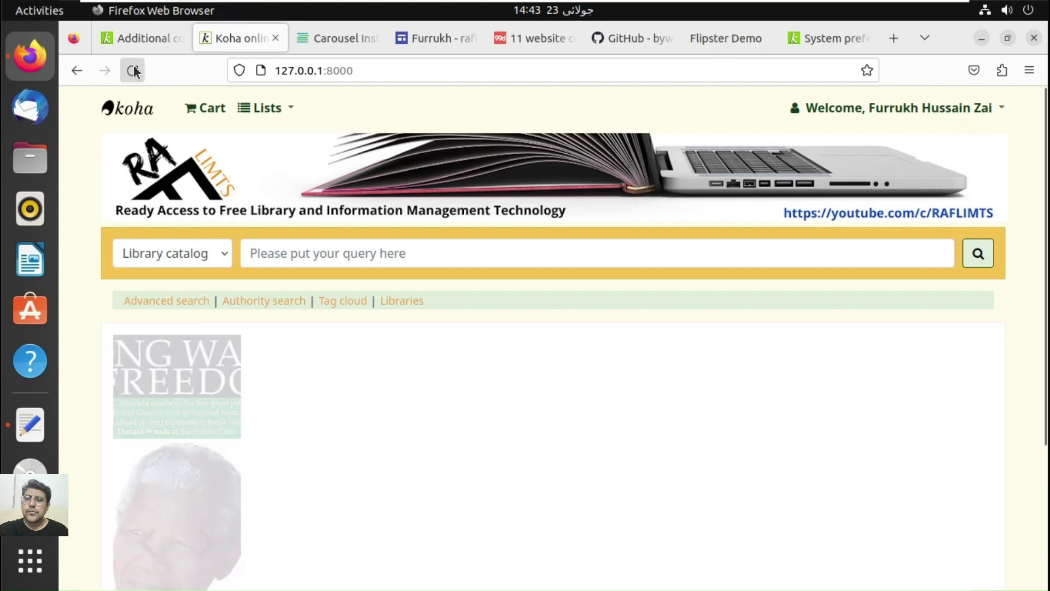
{"action": "left_click", "coordinate": [1046, 539]}
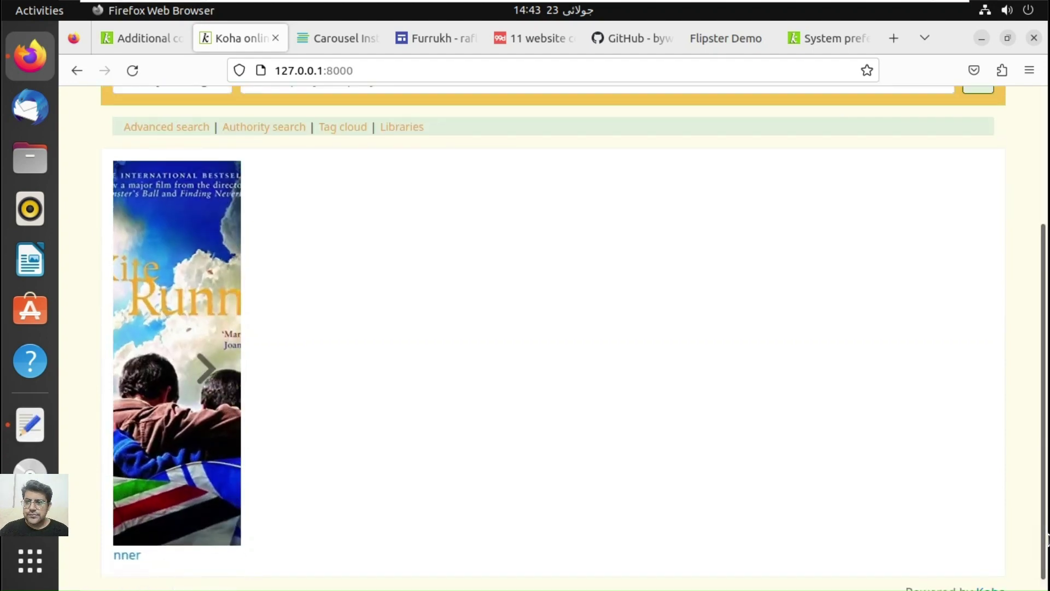
{"action": "scroll", "coordinate": [1048, 540], "scroll_direction": "down", "scroll_amount": 1}
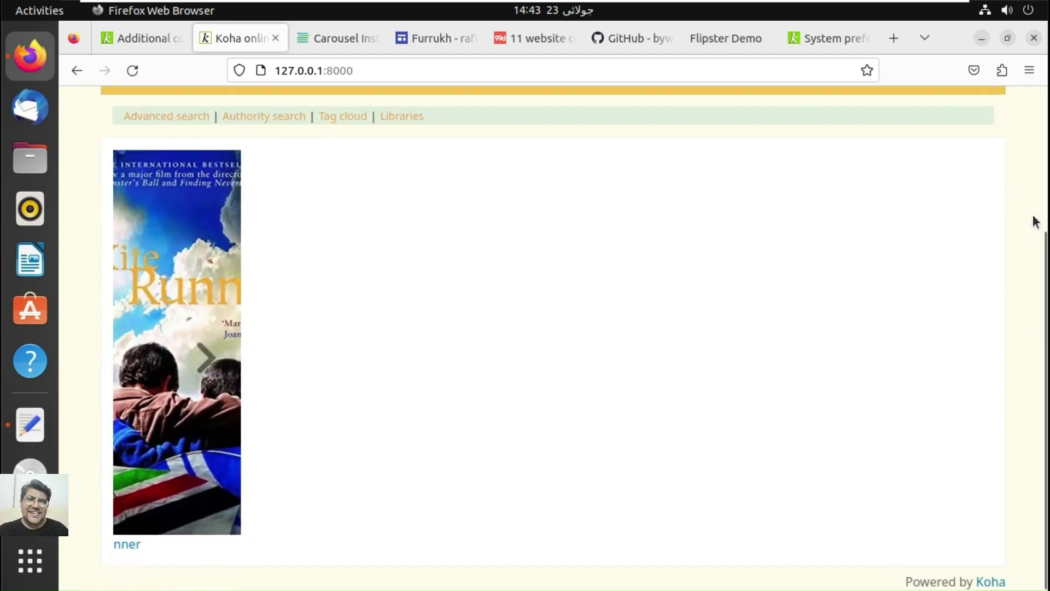
{"action": "left_click", "coordinate": [1045, 200]}
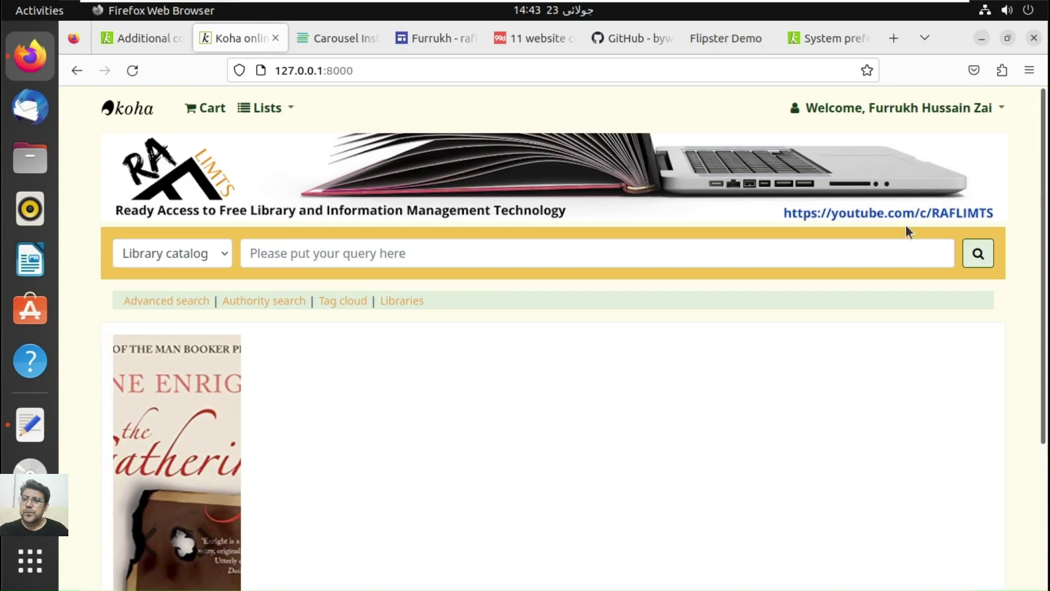
{"action": "left_click", "coordinate": [131, 34]}
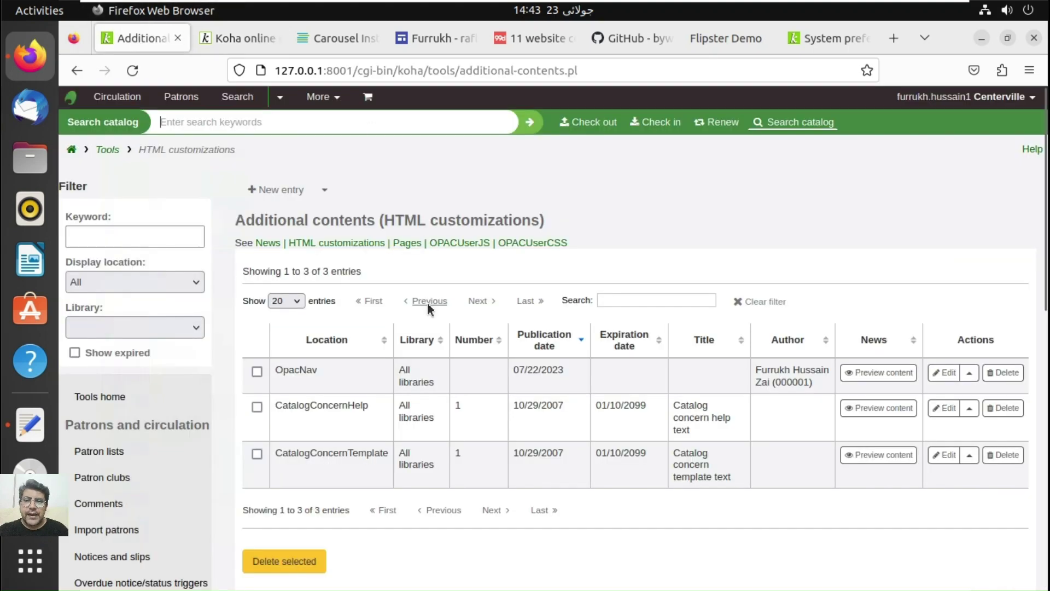
Step: Move the OpacNav entry back to the OpacMainUserBlock location, save it, and return to the OPAC
{"action": "left_click", "coordinate": [942, 373]}
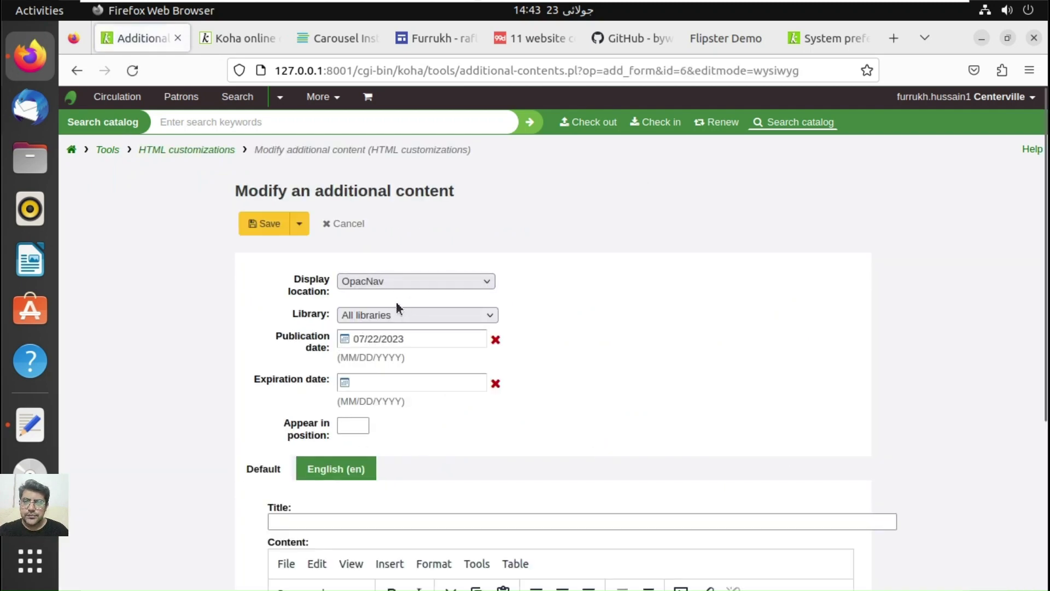
{"action": "left_click", "coordinate": [406, 281]}
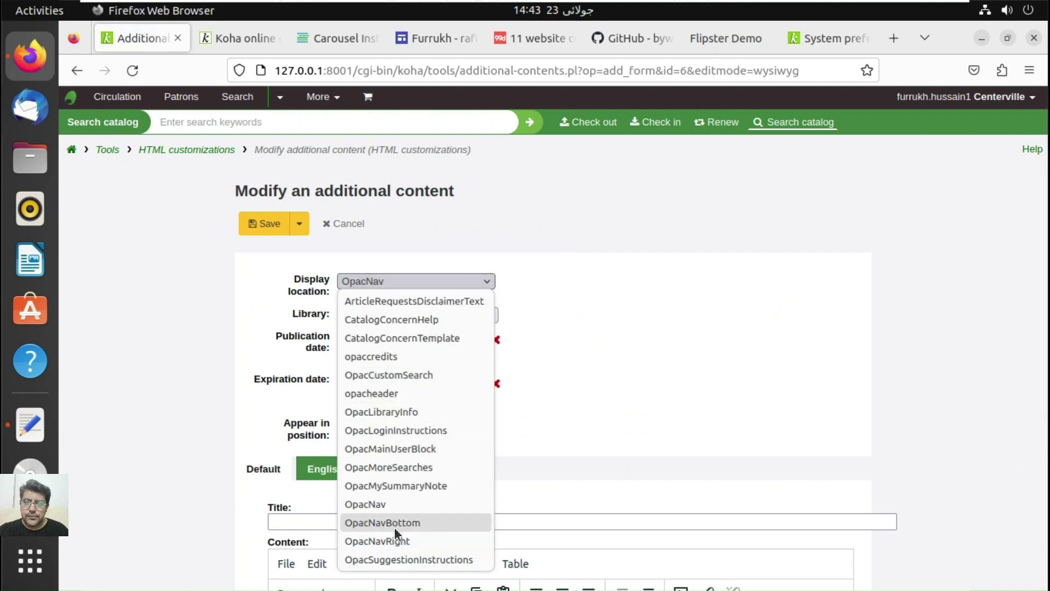
{"action": "left_click", "coordinate": [400, 452]}
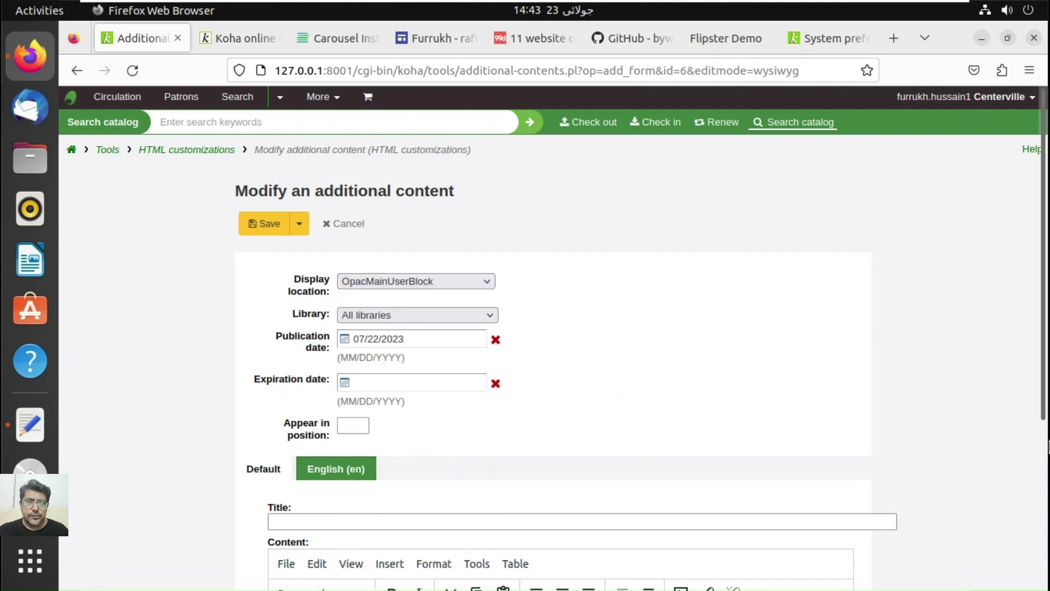
{"action": "scroll", "coordinate": [431, 485], "scroll_direction": "down", "scroll_amount": 5}
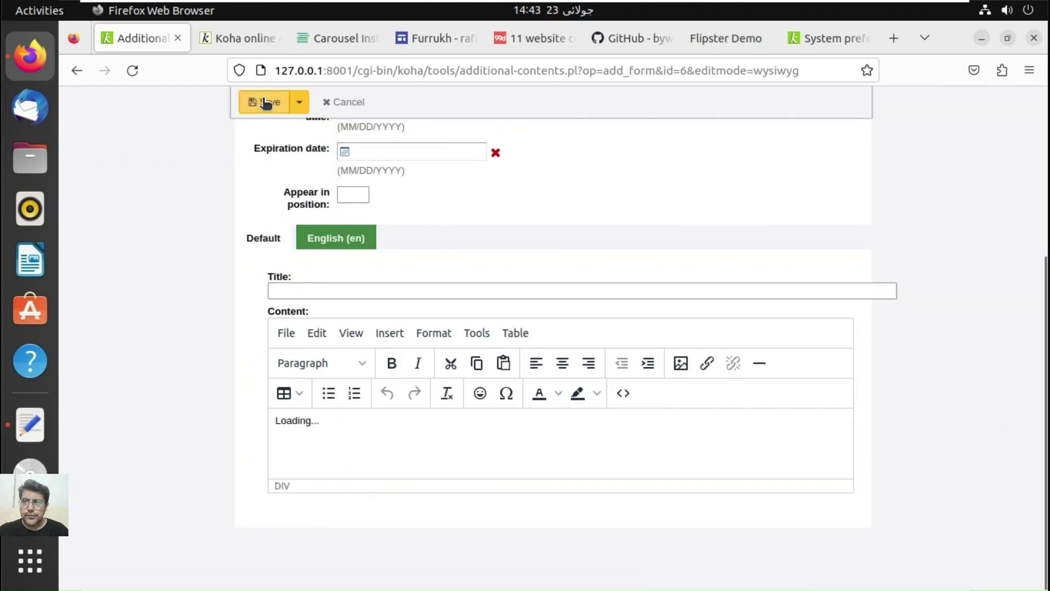
{"action": "left_click", "coordinate": [267, 102]}
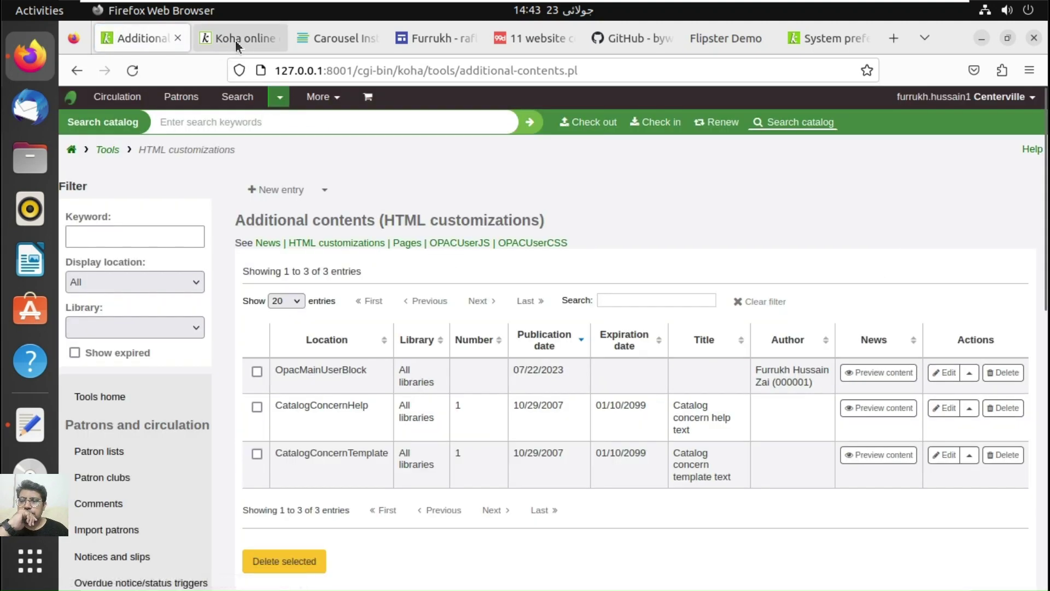
{"action": "left_click", "coordinate": [235, 41]}
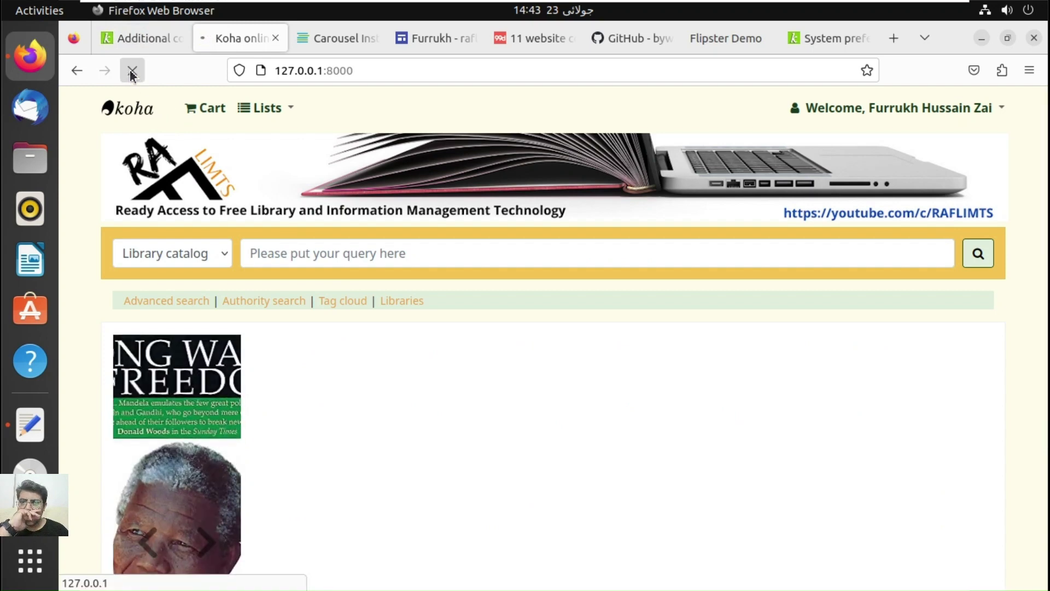
Step: Reload the OPAC, scroll the Flipster demo down to its Flat example, then return to the Koha catalog
{"action": "left_click", "coordinate": [132, 71]}
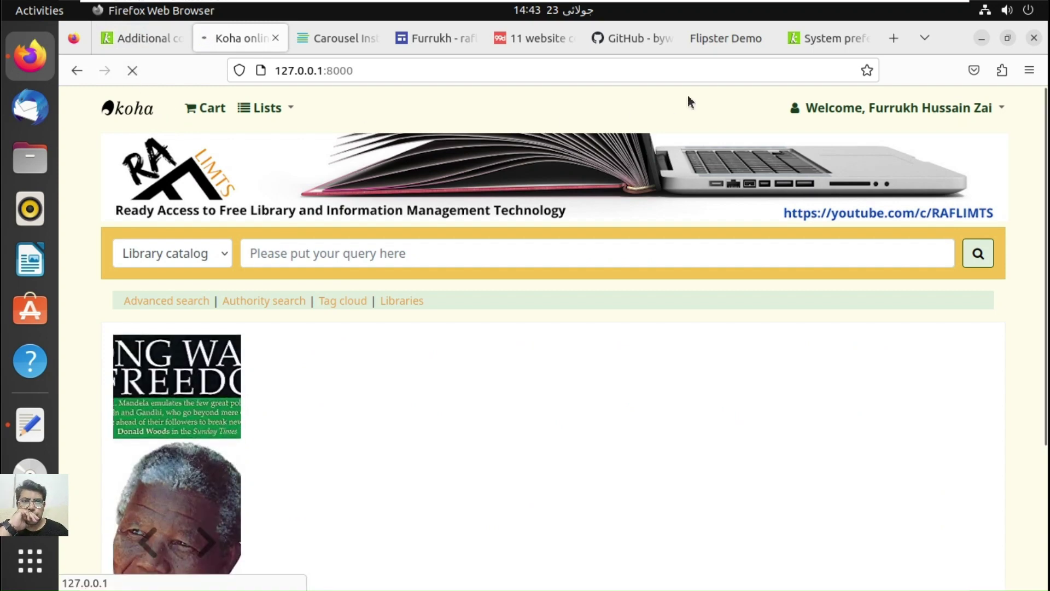
{"action": "left_click", "coordinate": [738, 41]}
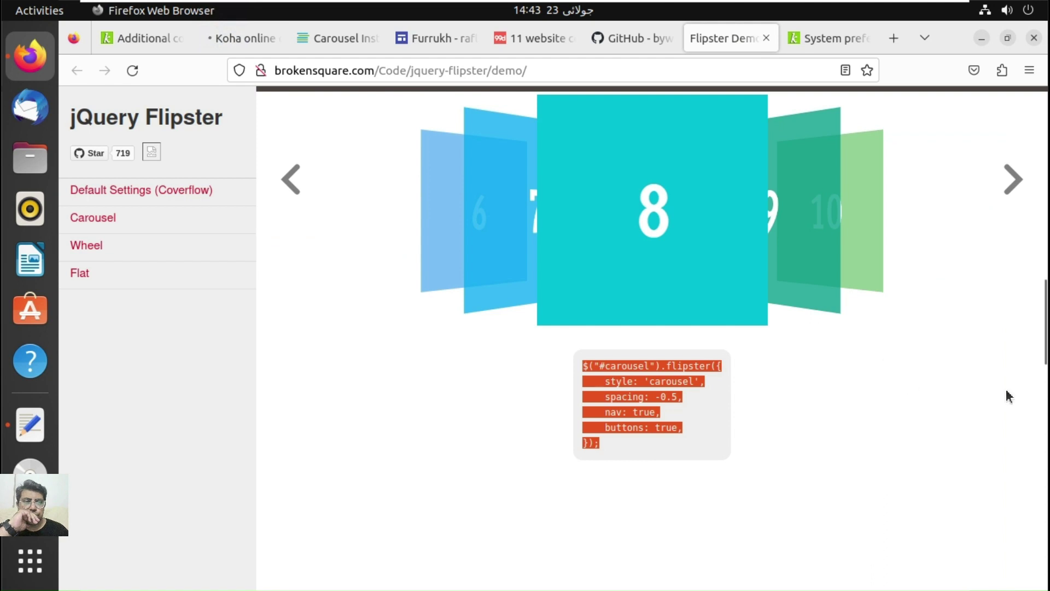
{"action": "left_click", "coordinate": [1045, 430]}
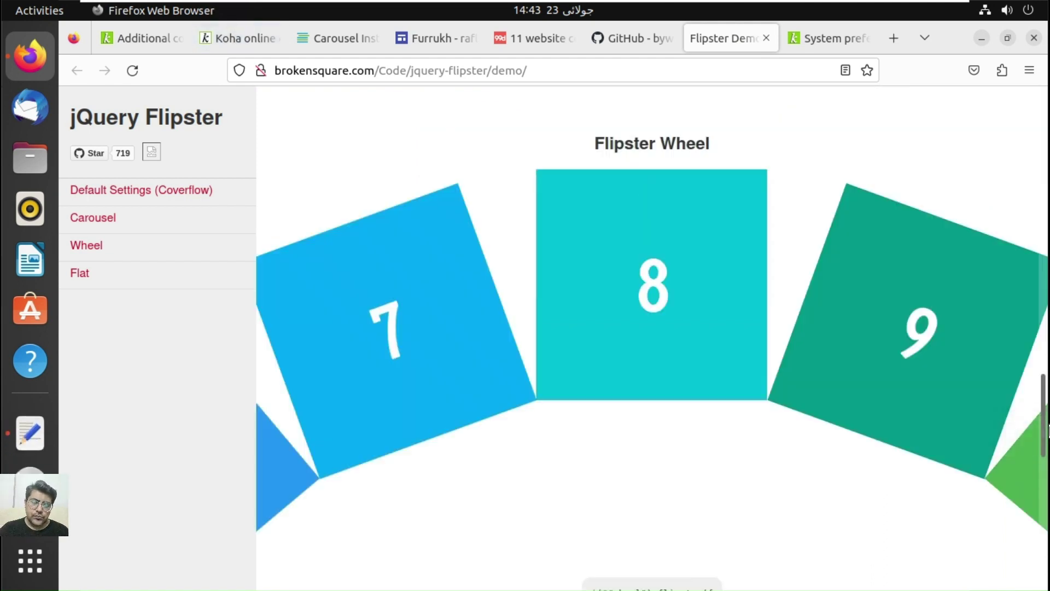
{"action": "scroll", "coordinate": [1048, 520], "scroll_direction": "down", "scroll_amount": 1}
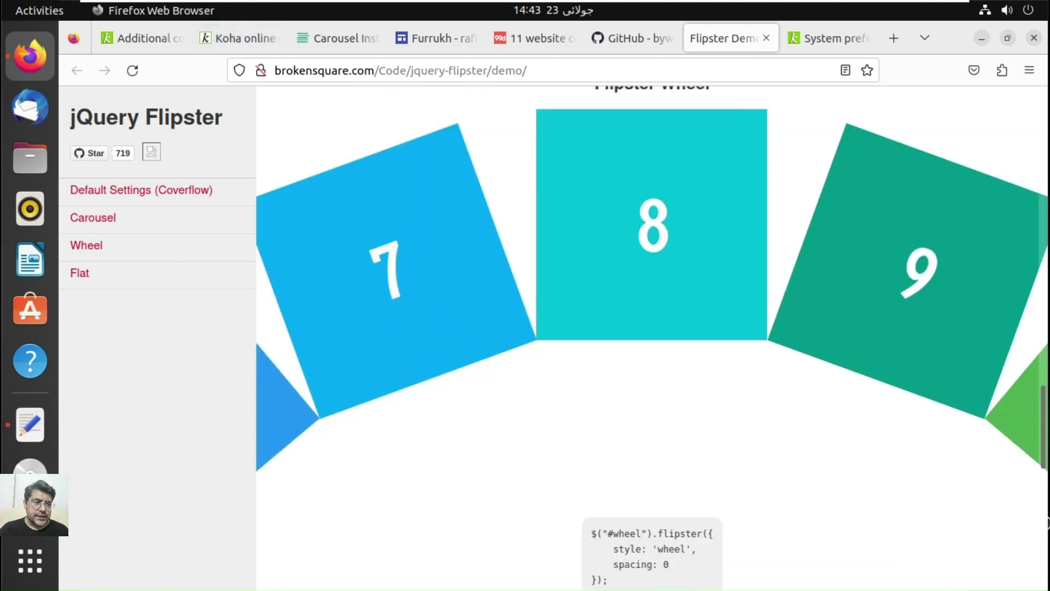
{"action": "left_click", "coordinate": [1048, 522]}
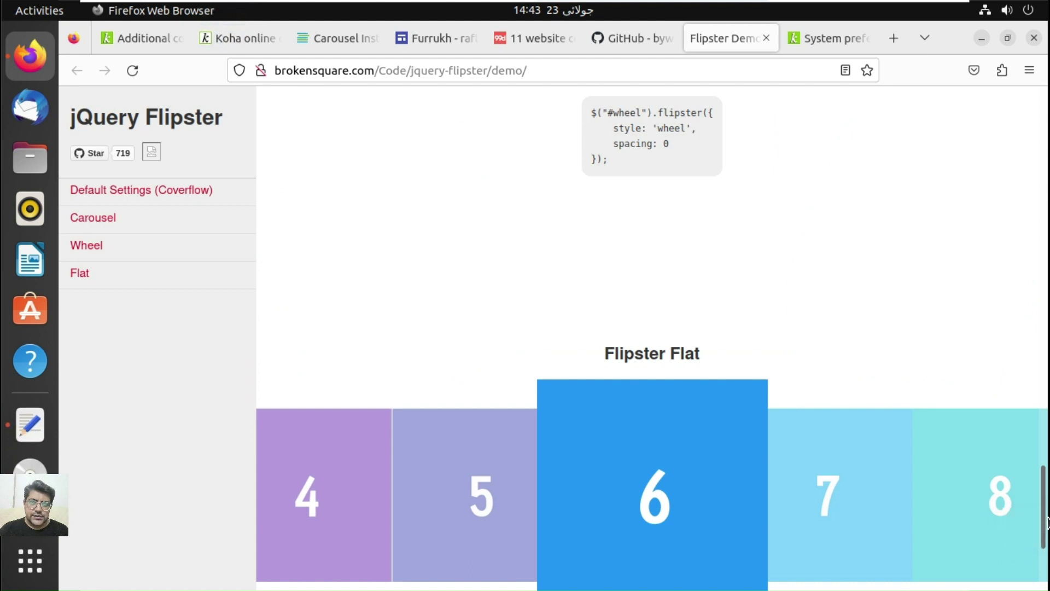
{"action": "scroll", "coordinate": [844, 442], "scroll_direction": "down", "scroll_amount": 1}
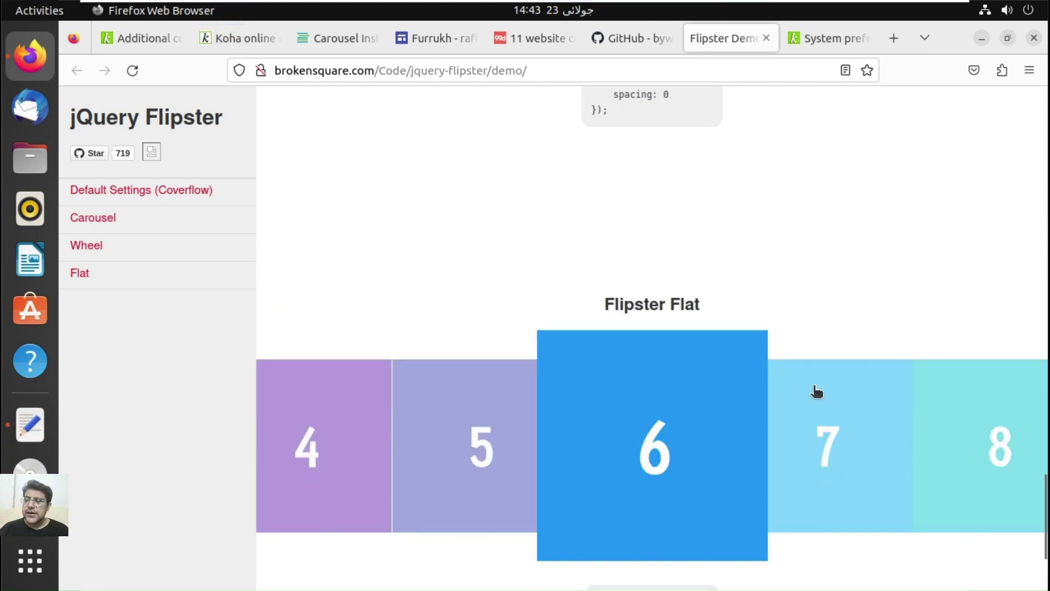
{"action": "left_click", "coordinate": [251, 48]}
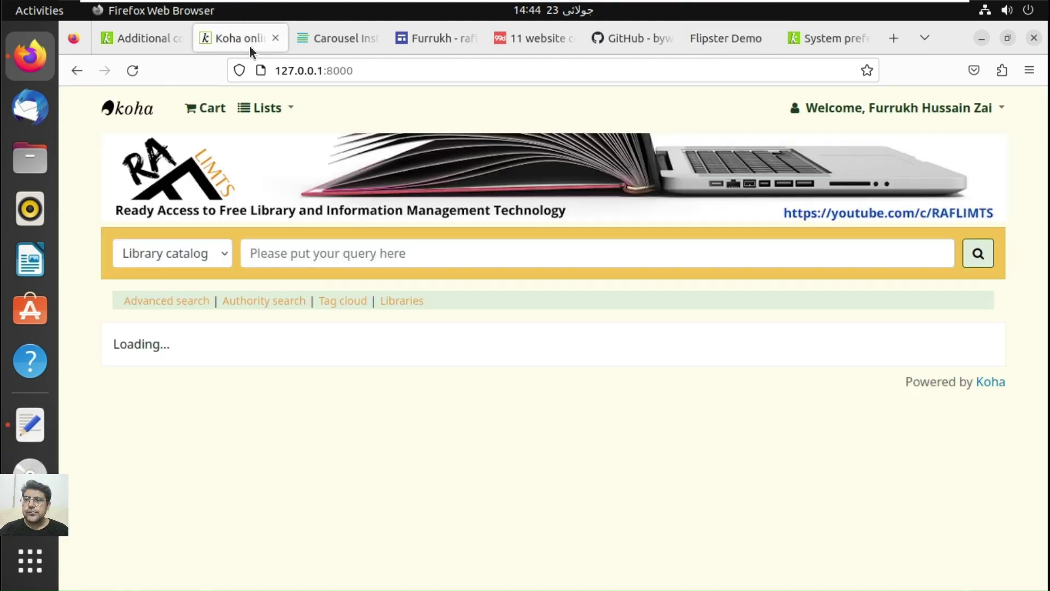
Step: Reload the Koha OPAC home page and return to the staff Additional contents page
{"action": "left_click", "coordinate": [133, 72]}
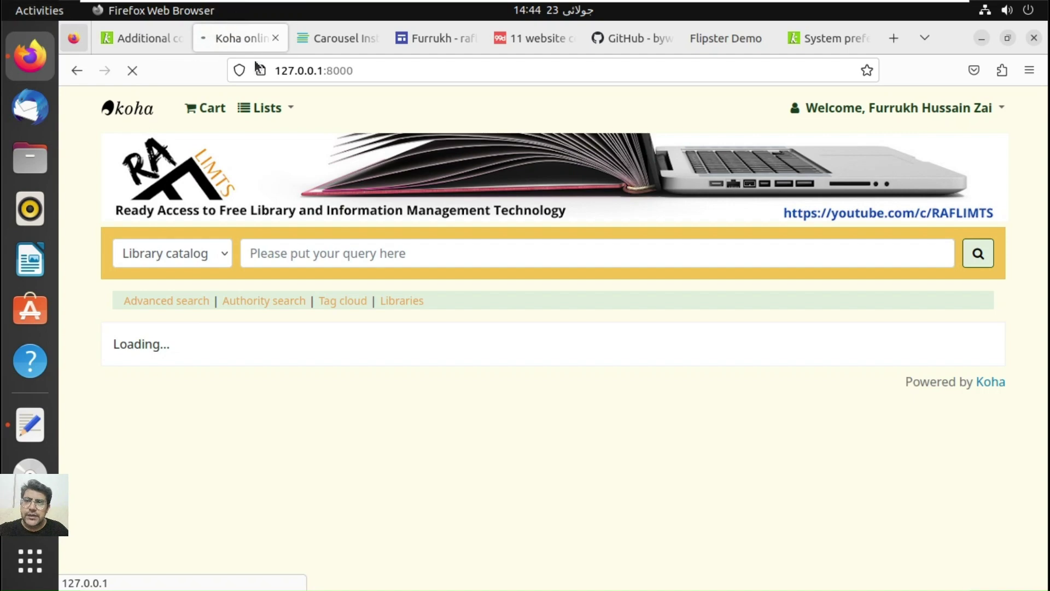
{"action": "left_click", "coordinate": [141, 41]}
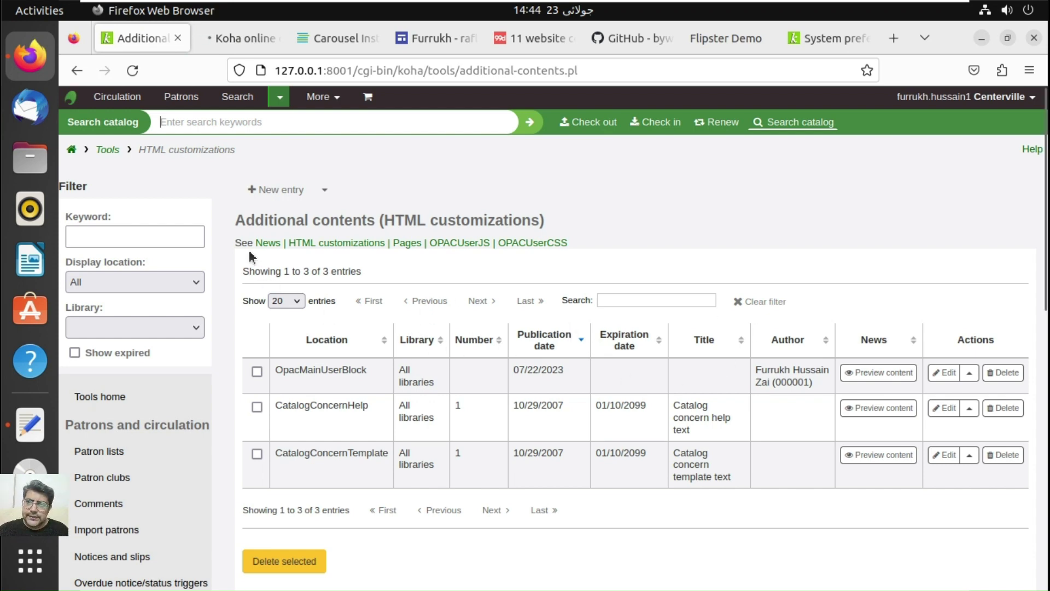
Step: Open Koha administration from the staff More menu, then bring up the Carousel Instructions page
{"action": "left_click", "coordinate": [327, 101]}
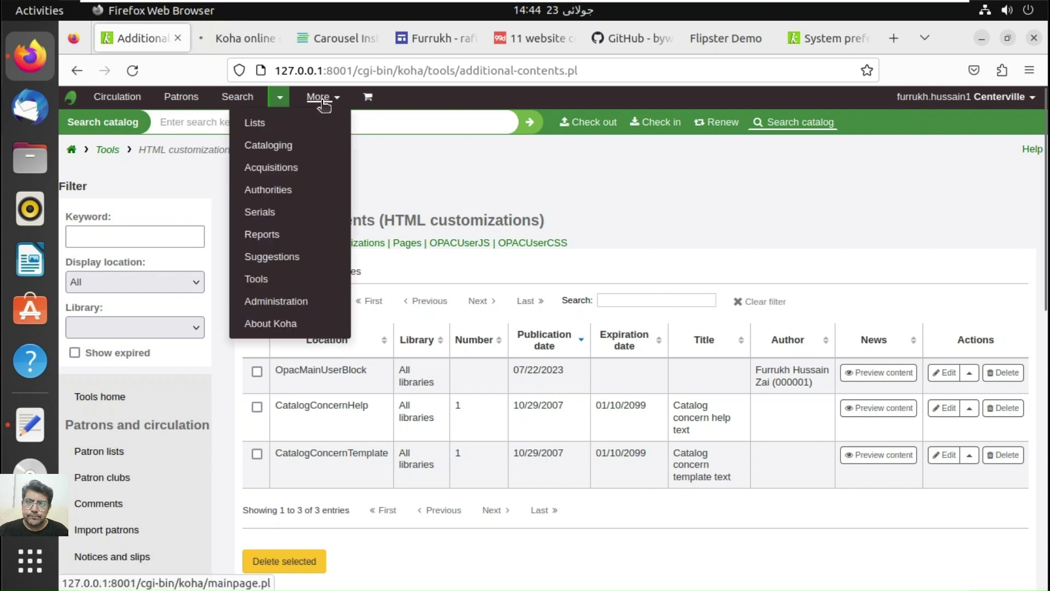
{"action": "left_click", "coordinate": [286, 304]}
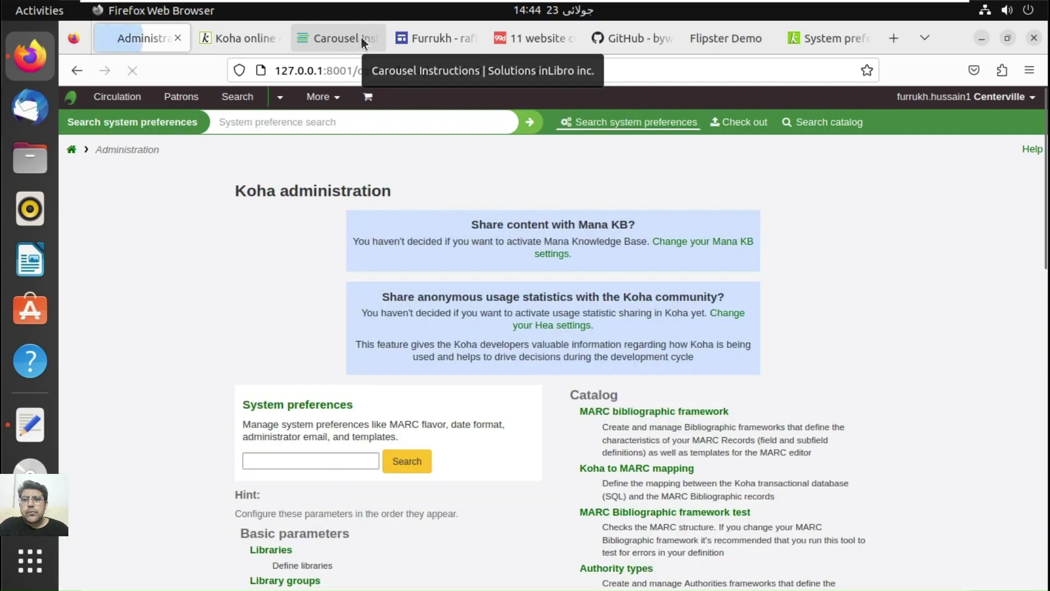
{"action": "left_click", "coordinate": [363, 41]}
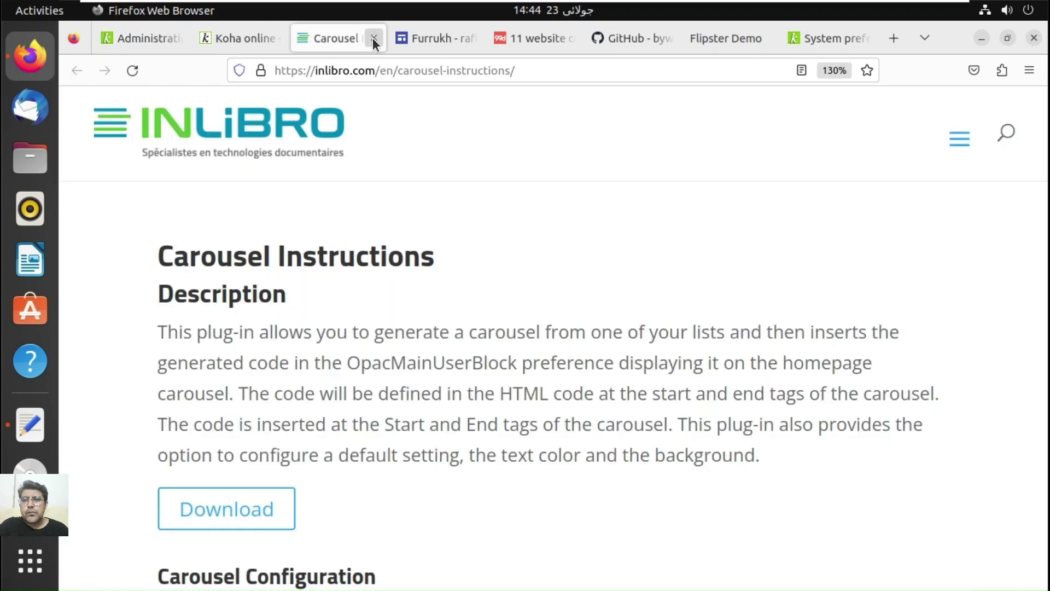
Step: Close the Carousel Instructions, picture site, color schemes, GitHub, Flipster Demo and System preferences tabs
{"action": "left_click", "coordinate": [374, 38]}
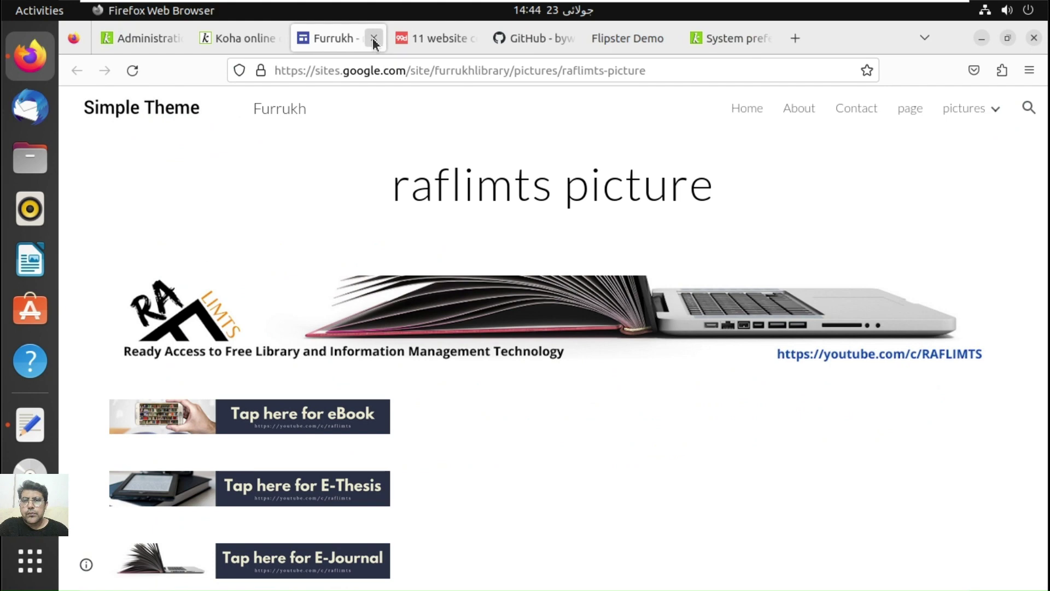
{"action": "left_click", "coordinate": [375, 39]}
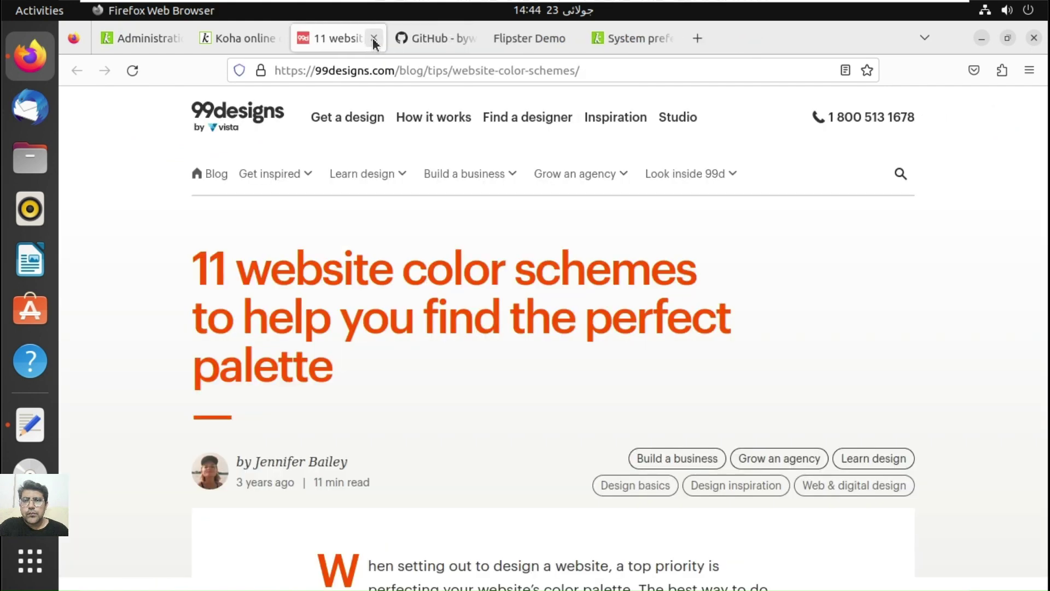
{"action": "left_click", "coordinate": [375, 39]}
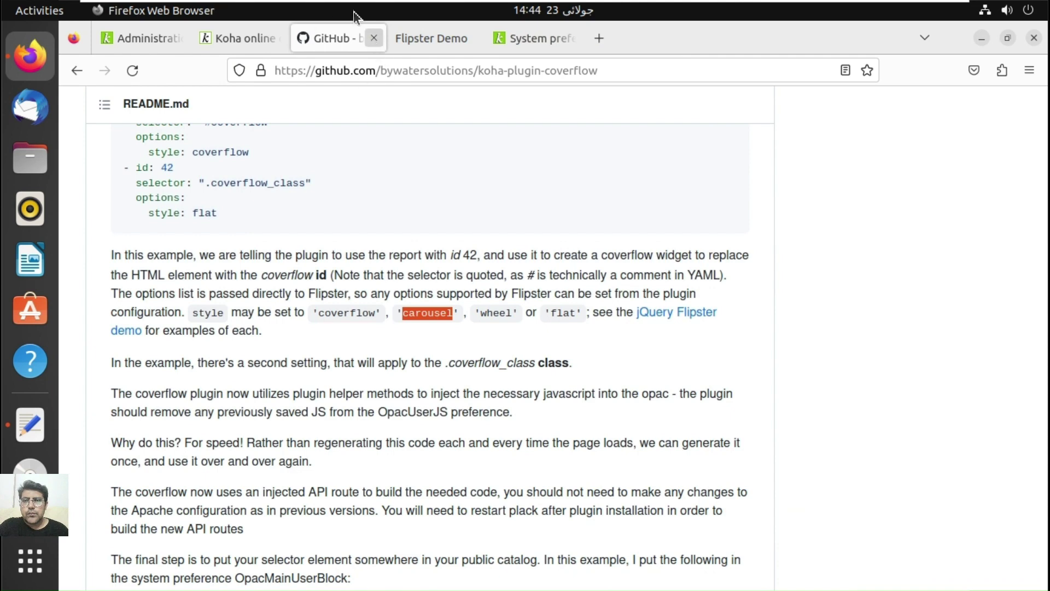
{"action": "left_click", "coordinate": [375, 38]}
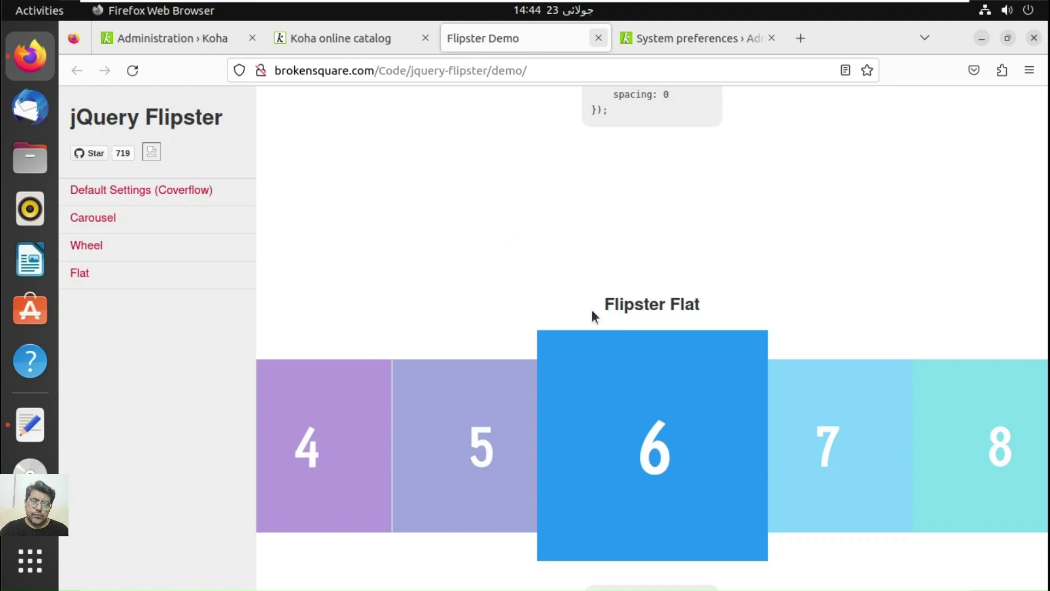
{"action": "key", "text": "ctrl+w"}
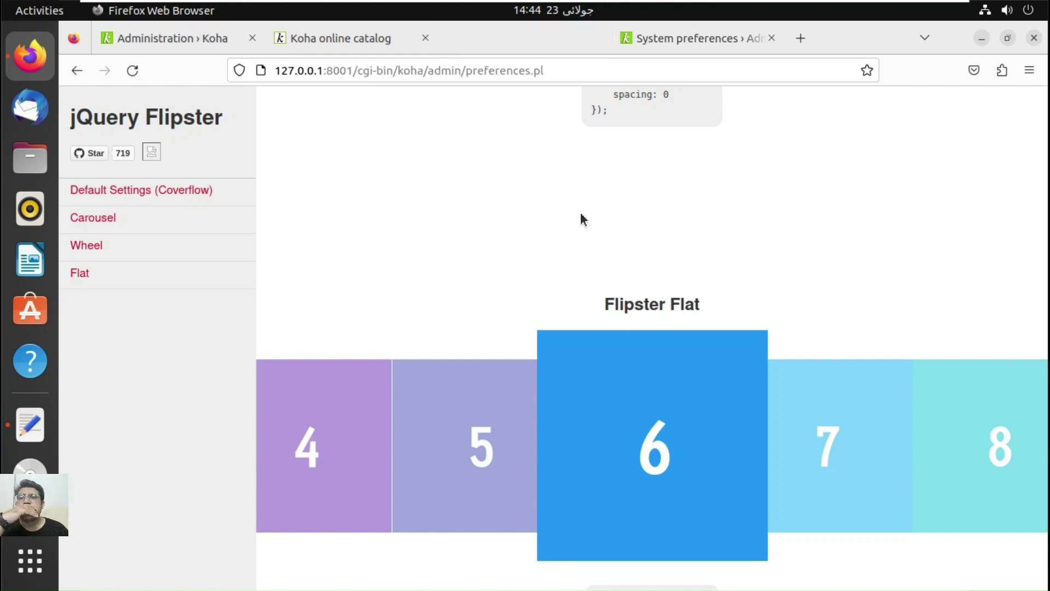
{"action": "left_click", "coordinate": [204, 41]}
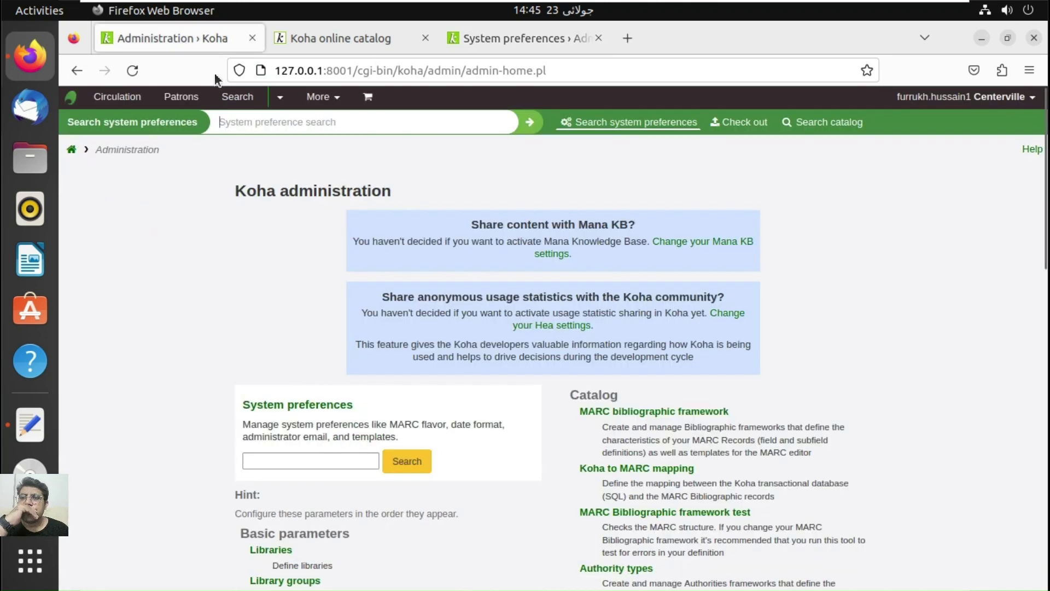
{"action": "left_click", "coordinate": [599, 39]}
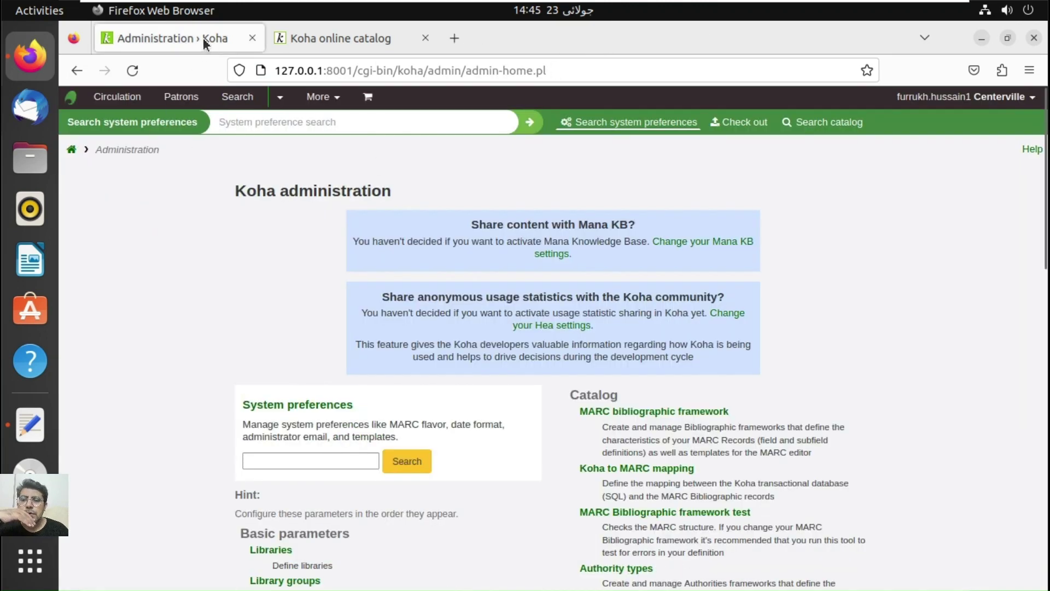
{"action": "scroll", "coordinate": [644, 552], "scroll_direction": "down", "scroll_amount": 15}
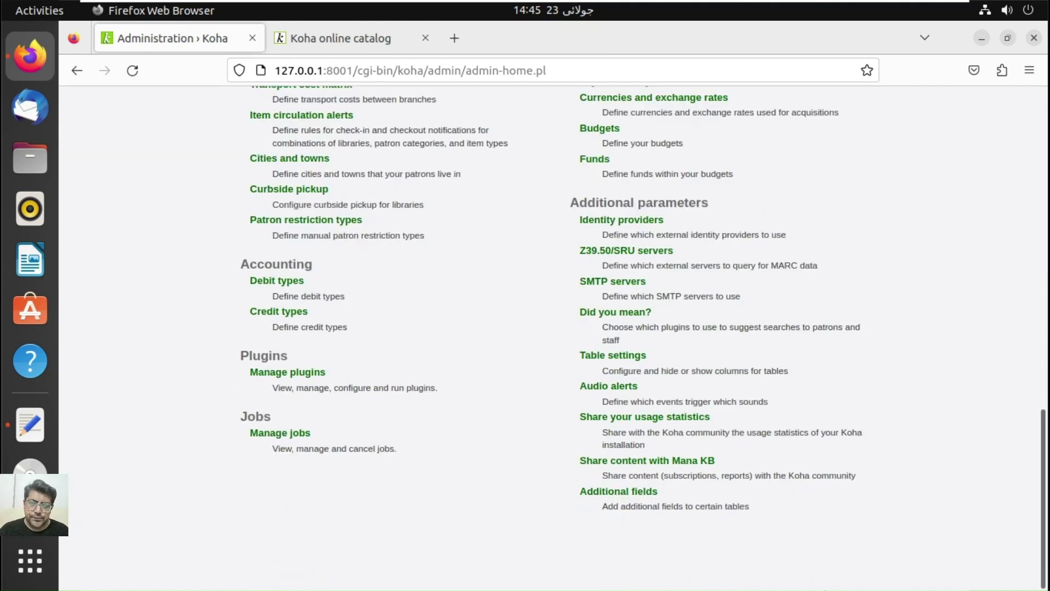
Step: Open Manage plugins from the Administration page and start uploading a new plugin
{"action": "left_click", "coordinate": [292, 382]}
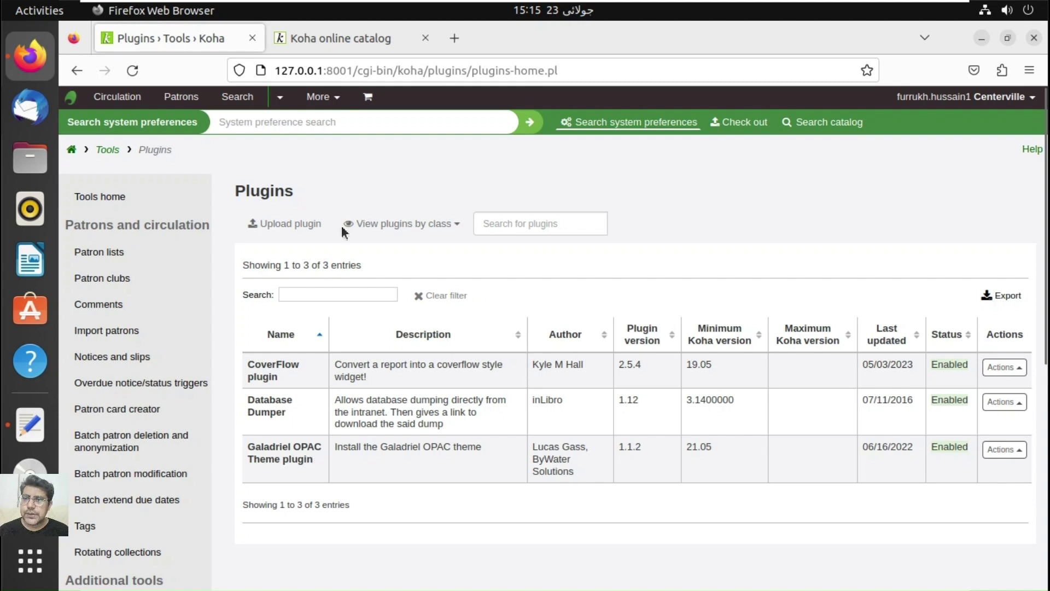
{"action": "left_click", "coordinate": [293, 232]}
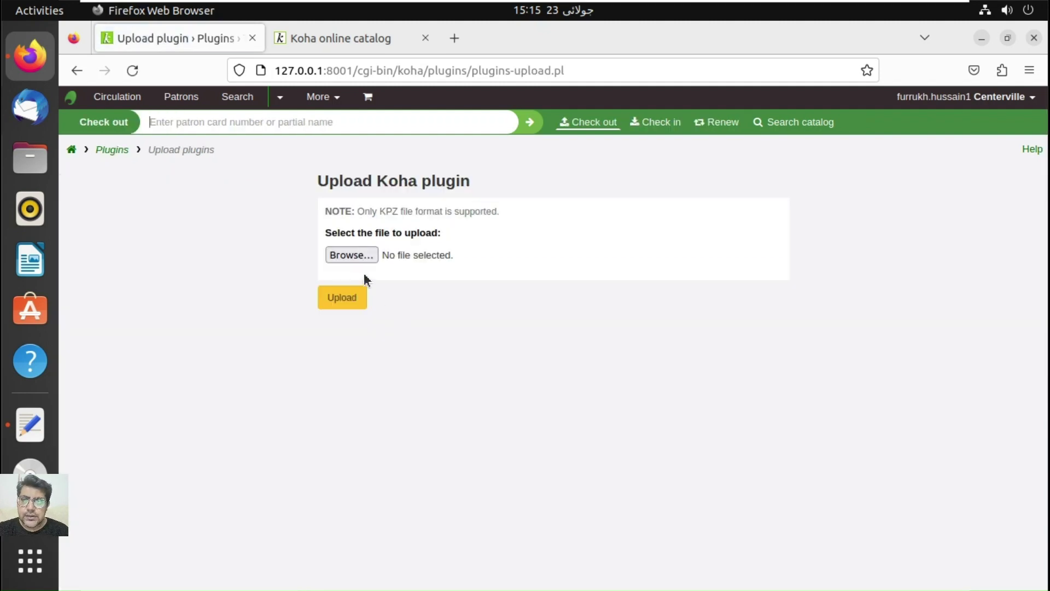
{"action": "left_click", "coordinate": [365, 258]}
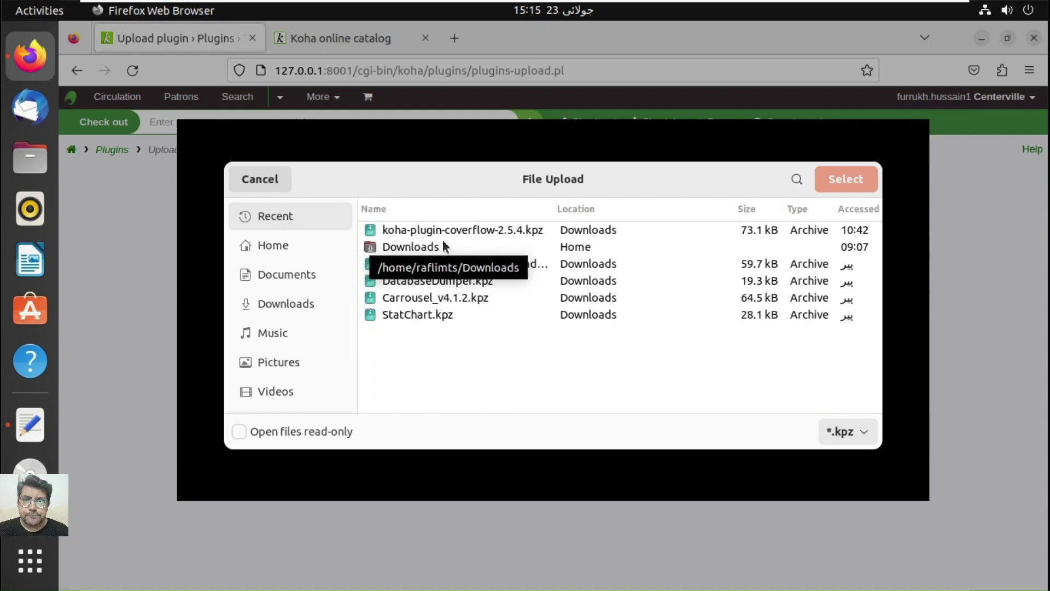
{"action": "left_click", "coordinate": [427, 316]}
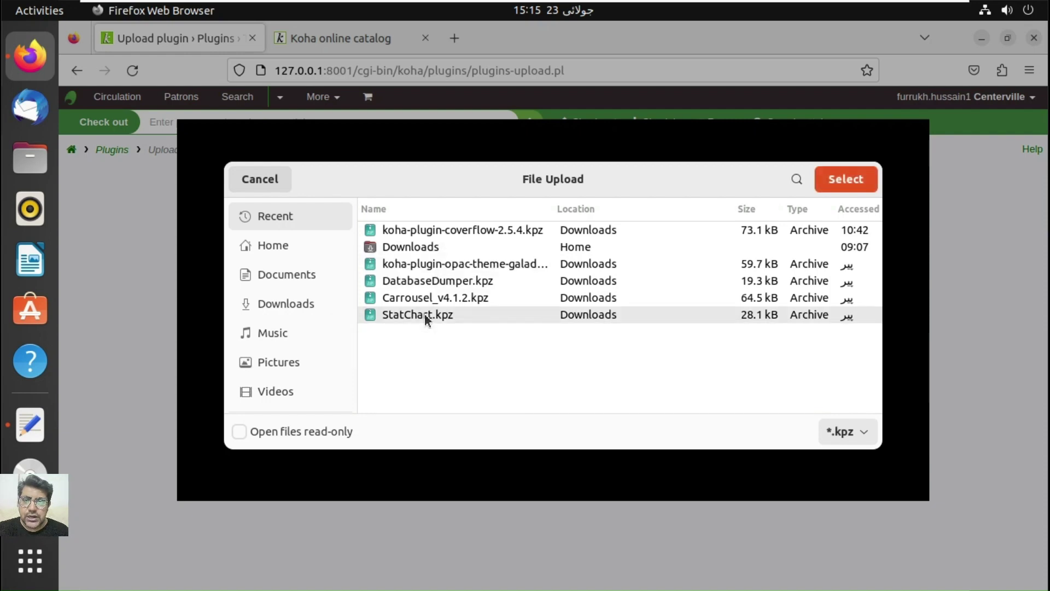
{"action": "left_click", "coordinate": [858, 186]}
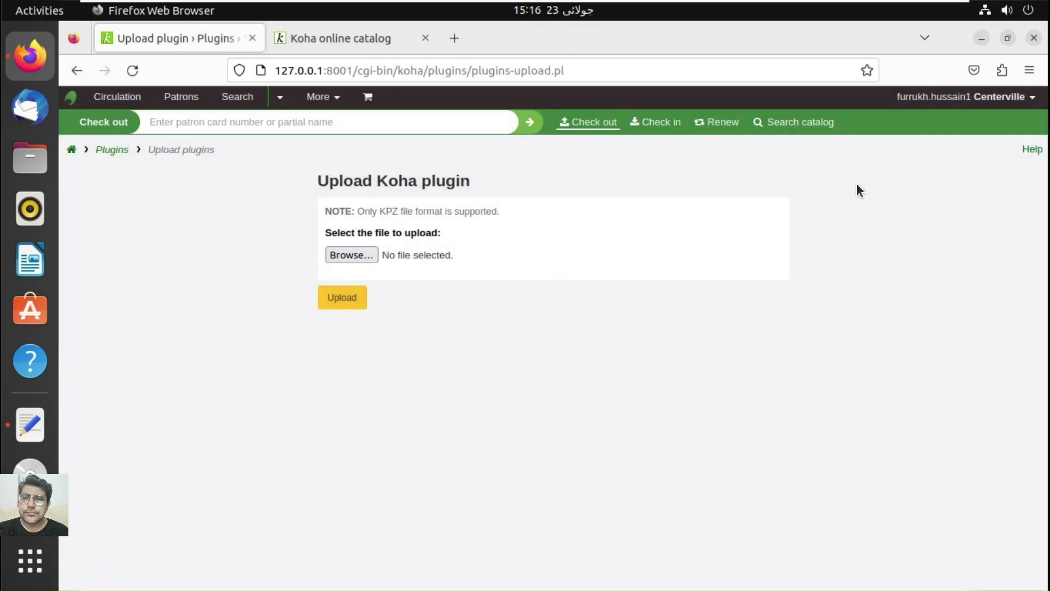
{"action": "left_click", "coordinate": [358, 300]}
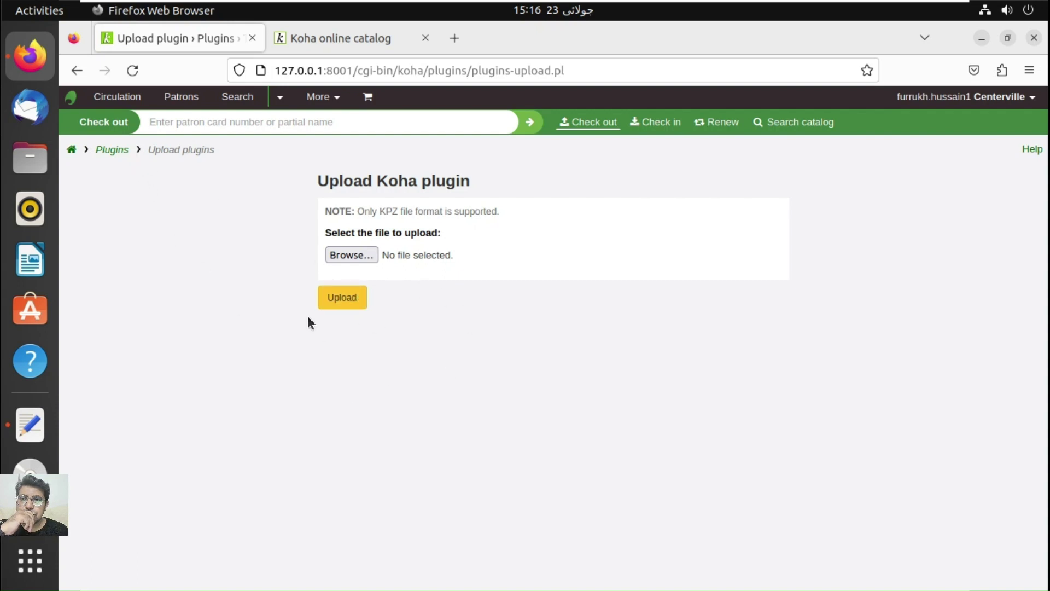
{"action": "left_click", "coordinate": [117, 153]}
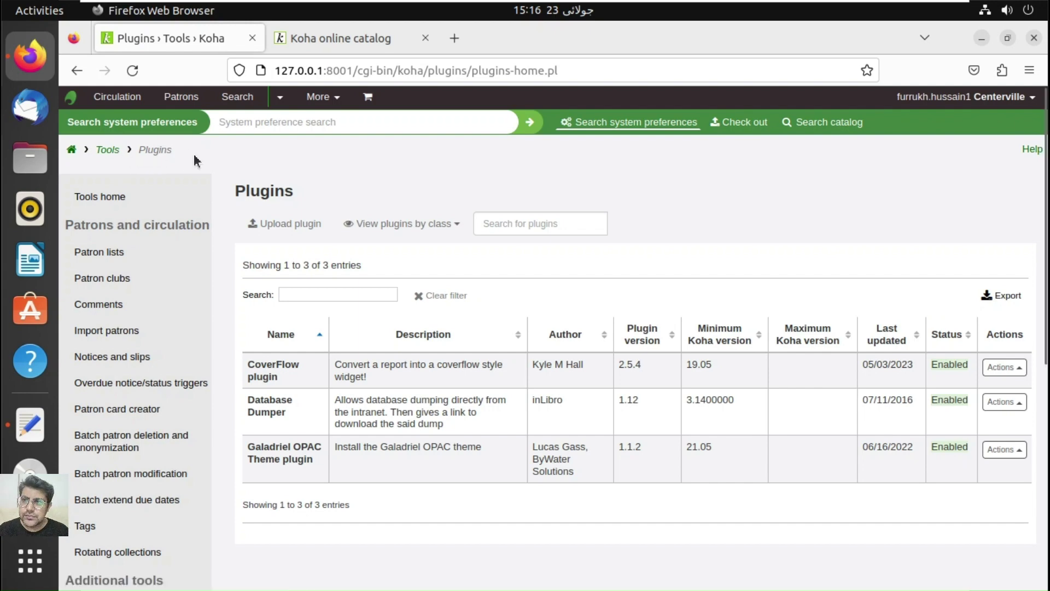
Step: Upload the StatChart.kpz plugin file so StatChart 1.1 joins the Plugins list
{"action": "left_click", "coordinate": [287, 223]}
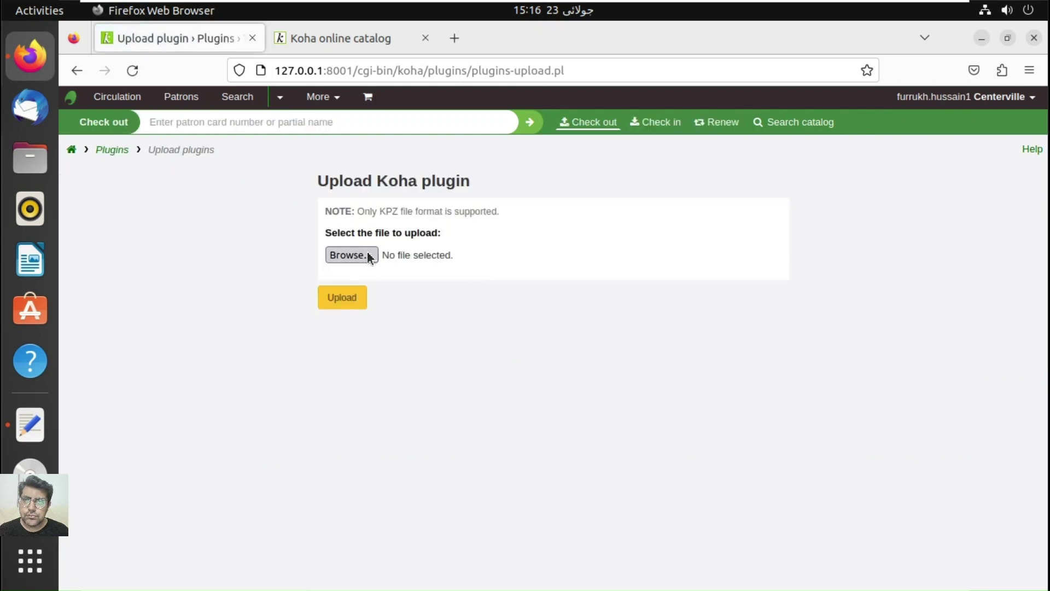
{"action": "left_click", "coordinate": [367, 255]}
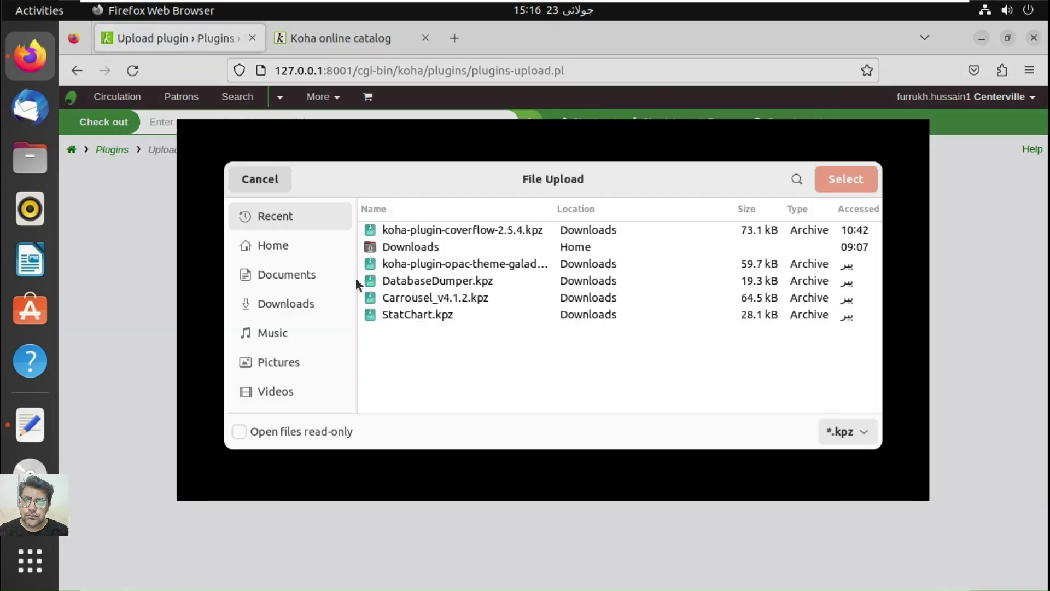
{"action": "double_click", "coordinate": [448, 321]}
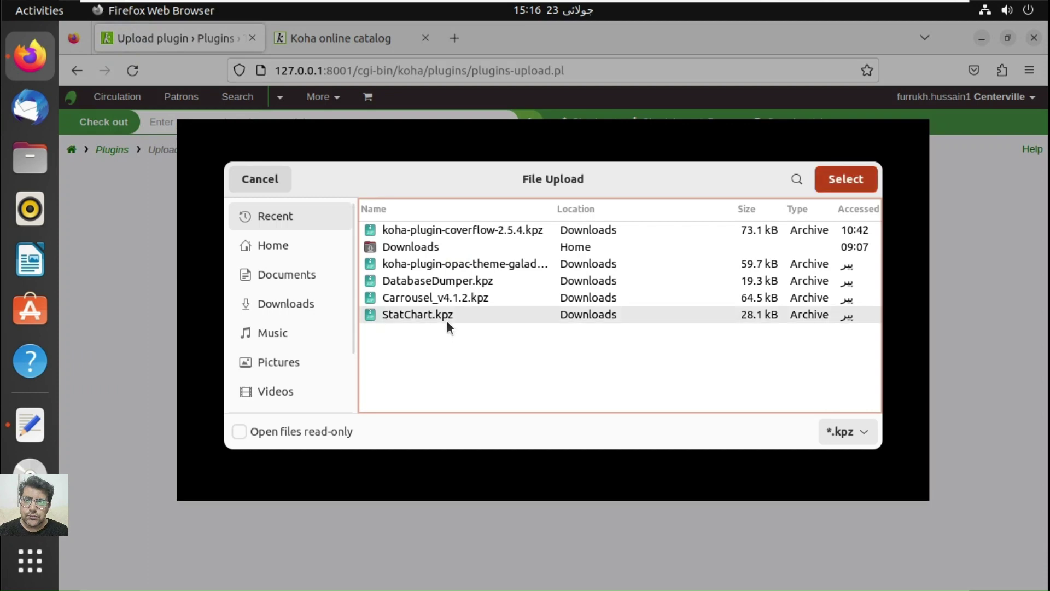
{"action": "left_click", "coordinate": [351, 303]}
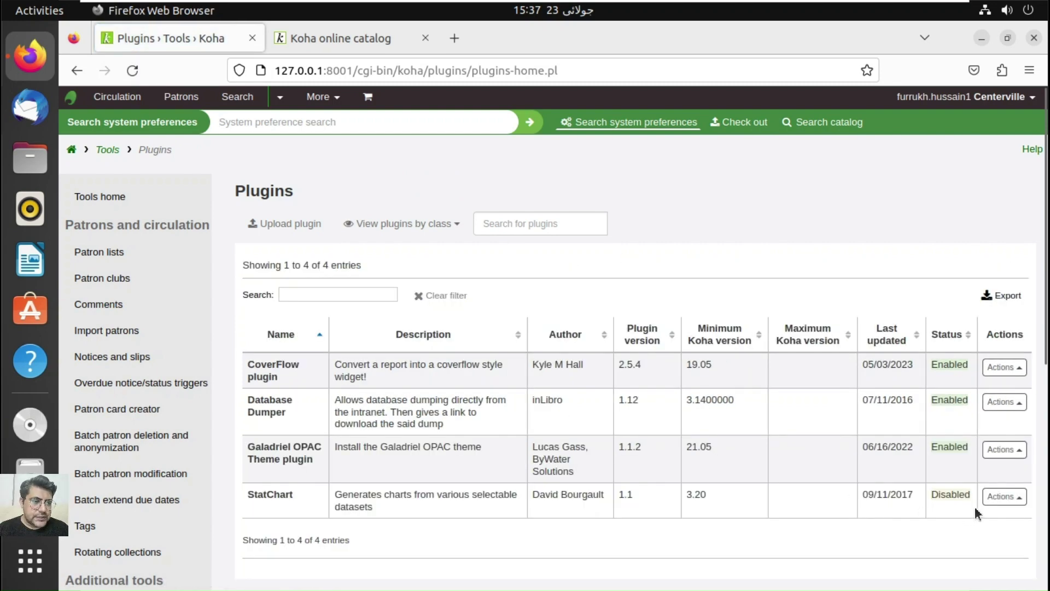
Step: Compare the last-updated dates of StatChart, the Galadriel theme and CoverFlow (05/03/2023)
{"action": "left_click", "coordinate": [993, 504]}
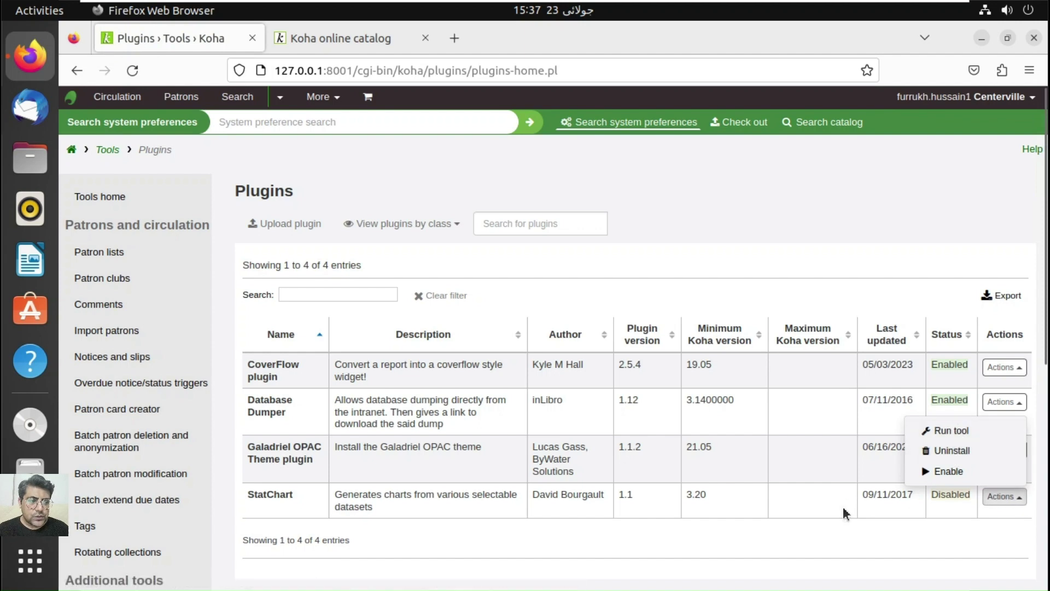
{"action": "left_click", "coordinate": [875, 511]}
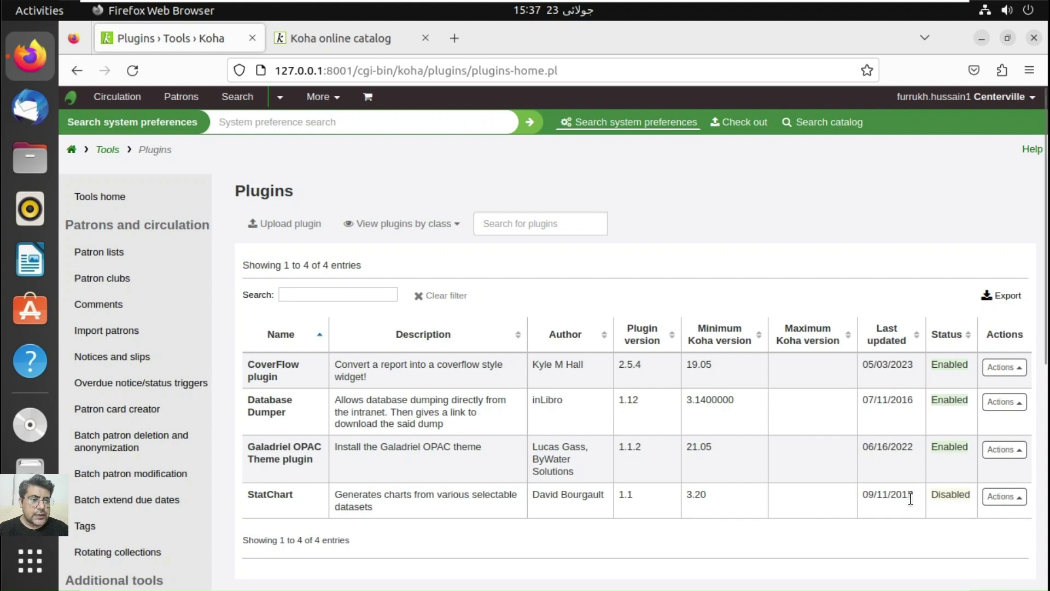
{"action": "left_click_drag", "start_coordinate": [912, 499], "coordinate": [865, 495]}
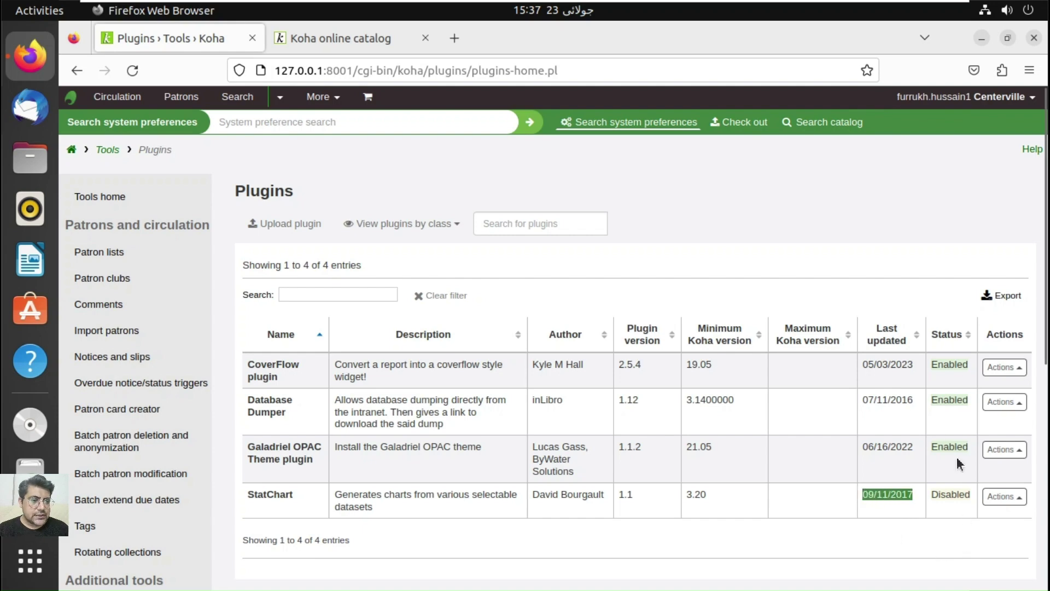
{"action": "left_click_drag", "start_coordinate": [913, 446], "coordinate": [870, 447]}
{"action": "left_click_drag", "start_coordinate": [913, 363], "coordinate": [852, 367]}
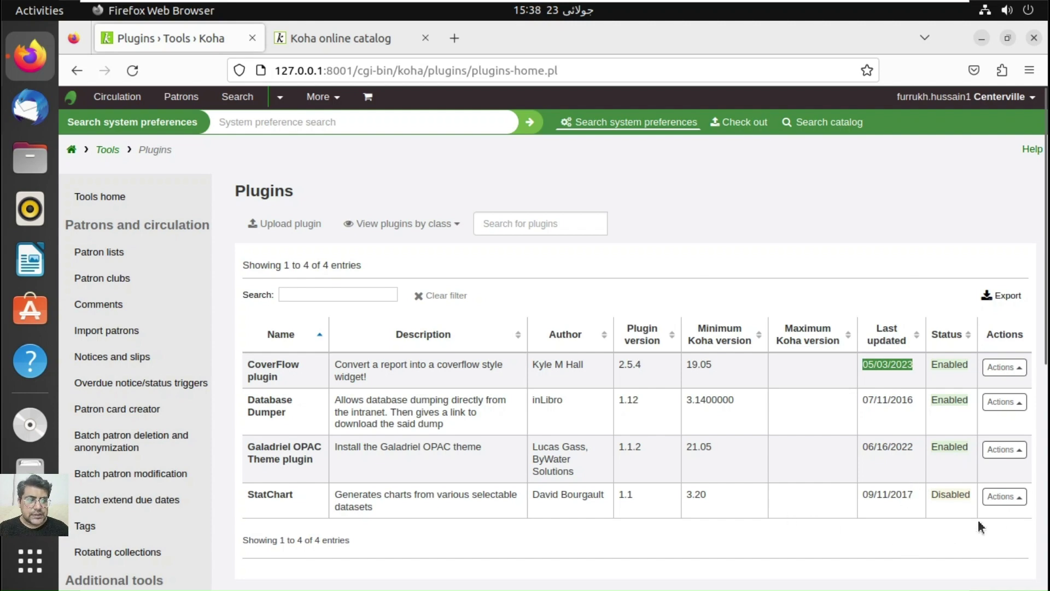
Step: Enable the StatChart plugin from its Actions menu
{"action": "left_click", "coordinate": [1012, 498]}
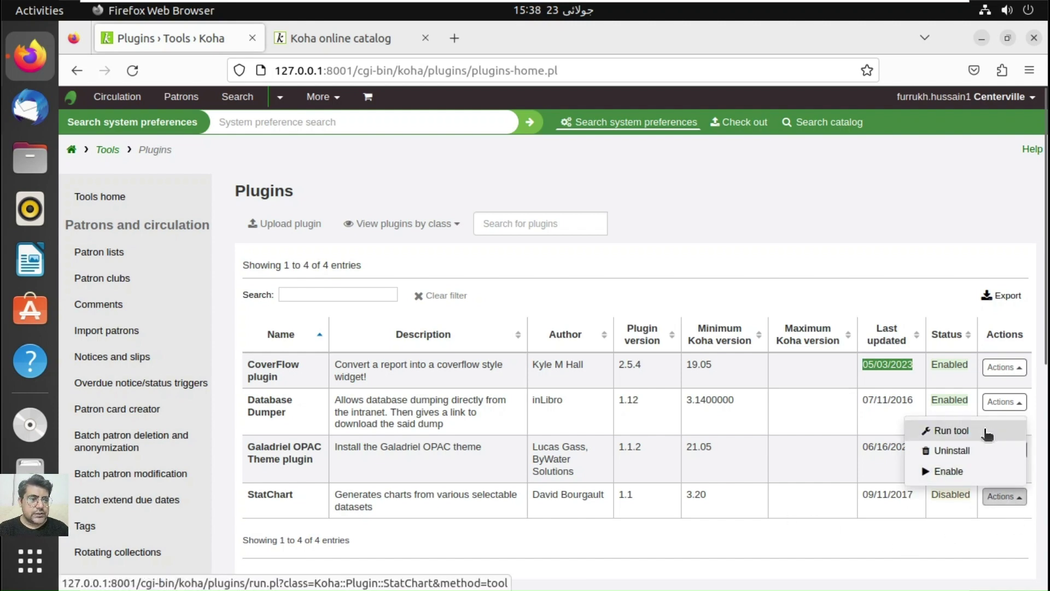
{"action": "left_click", "coordinate": [946, 472]}
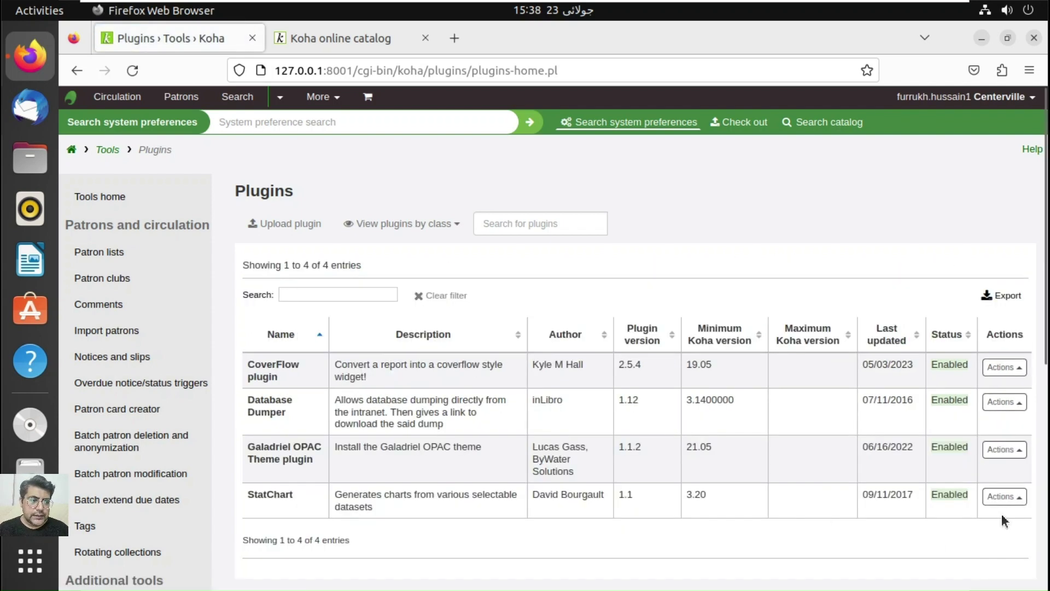
{"action": "left_click", "coordinate": [1005, 496]}
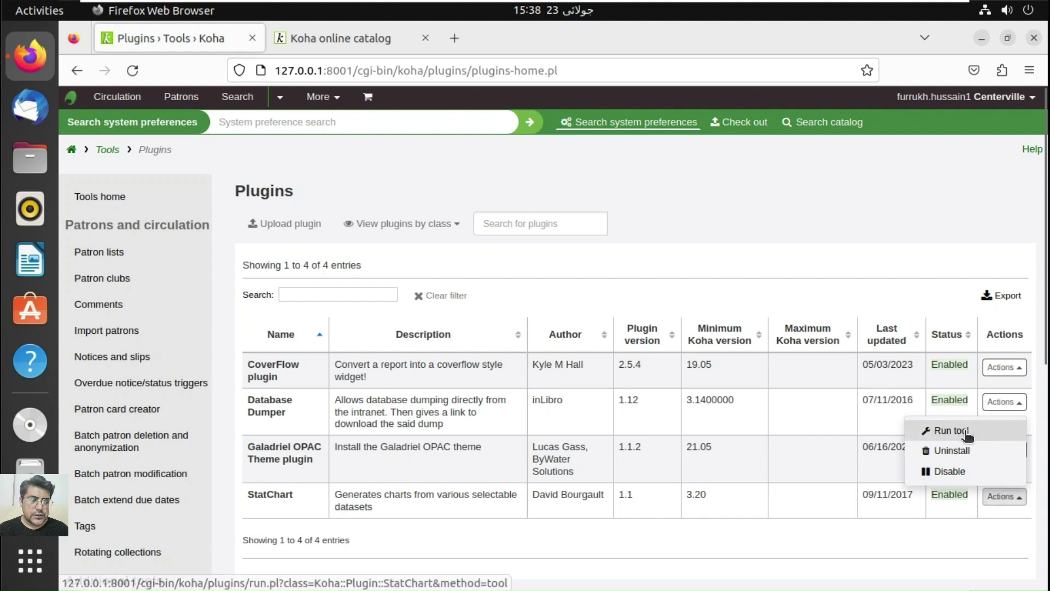
Step: Run the StatChart tool with all datasets selected and generate charts, which returns Error 500
{"action": "left_click", "coordinate": [943, 431]}
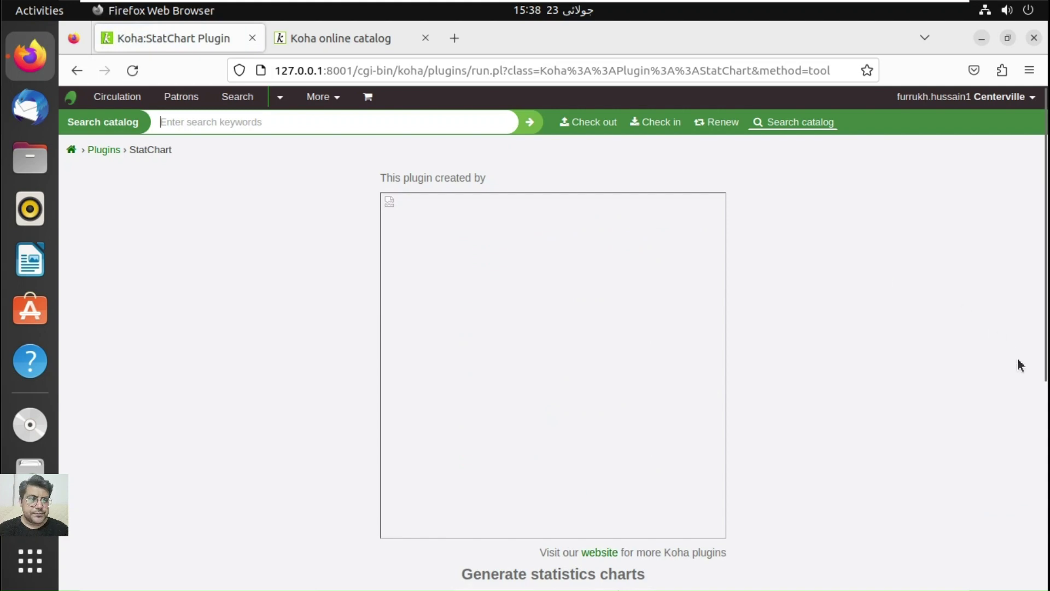
{"action": "left_click", "coordinate": [1046, 411]}
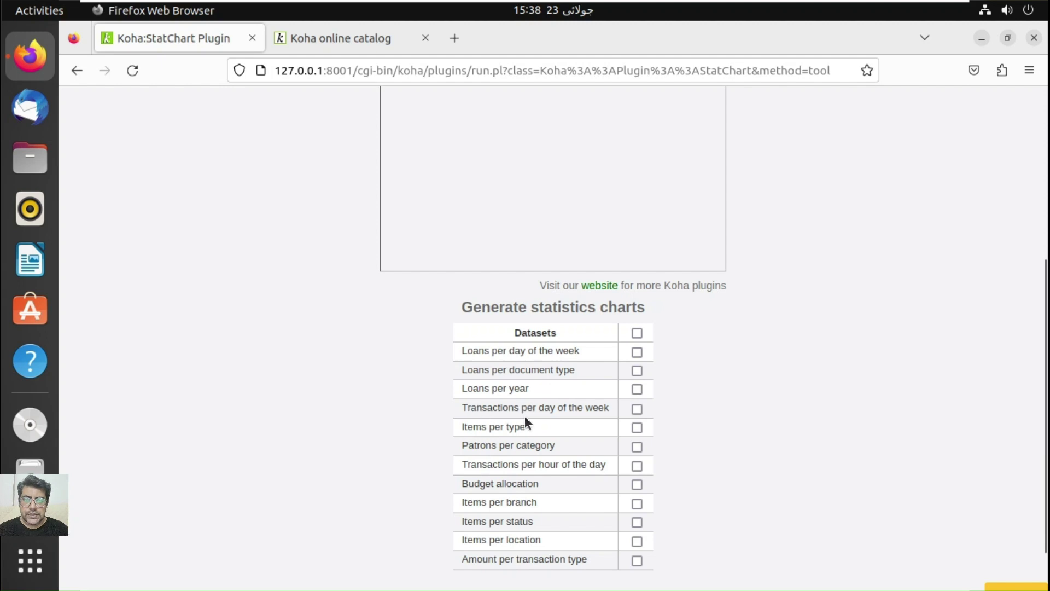
{"action": "left_click", "coordinate": [638, 334]}
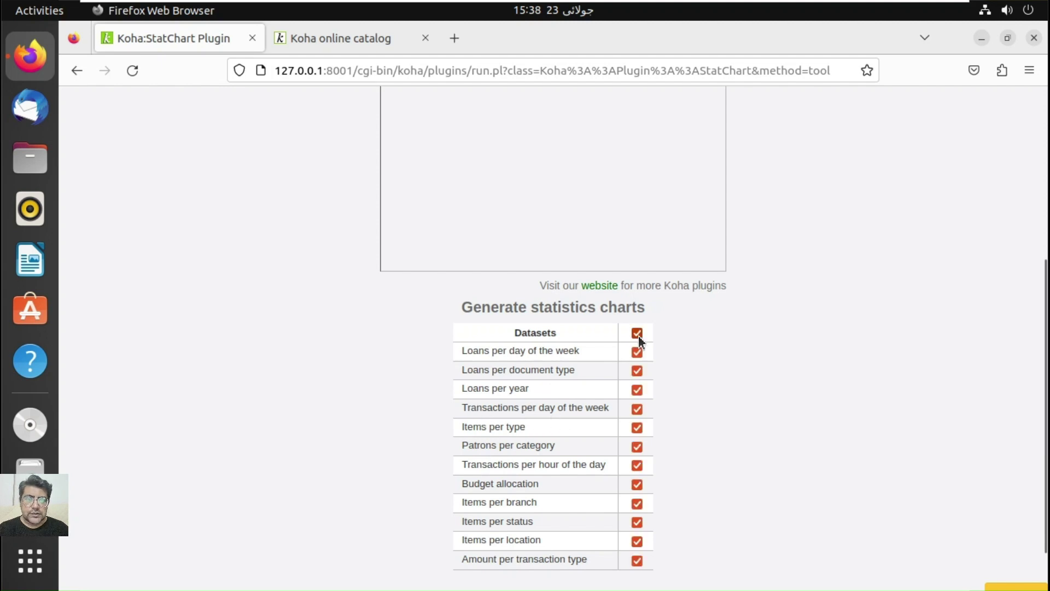
{"action": "left_click", "coordinate": [1043, 559]}
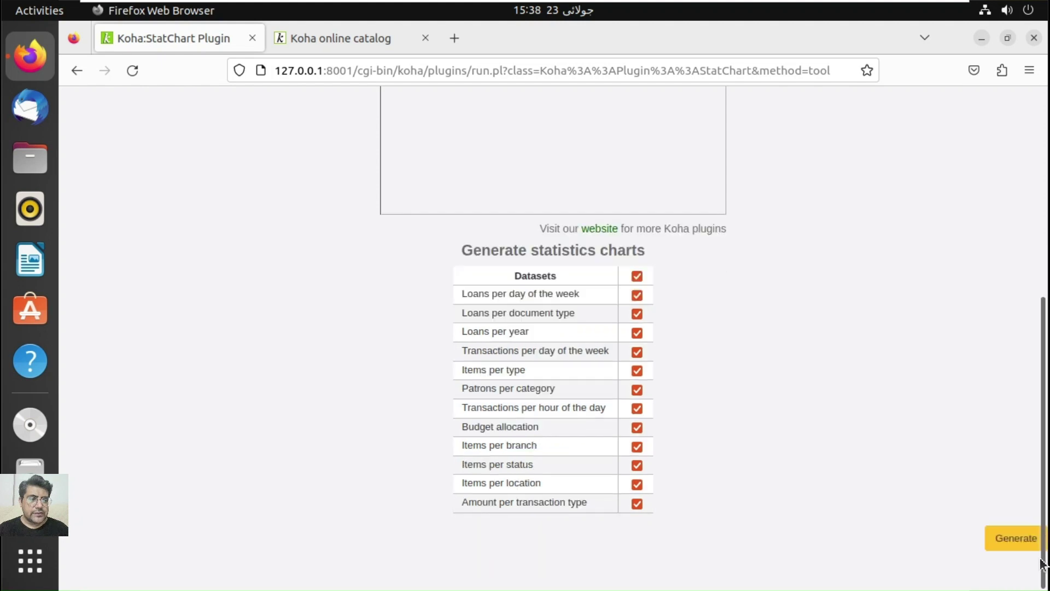
{"action": "left_click", "coordinate": [1029, 549]}
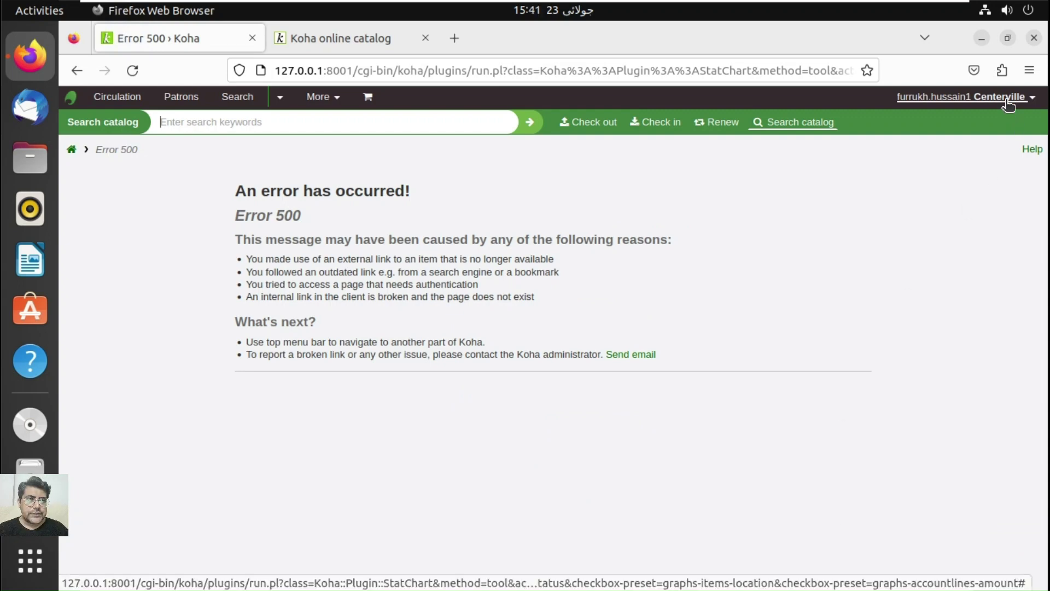
Step: Check out barcode 000017 (The happiness advantage) to your own account and always show checkouts immediately
{"action": "left_click", "coordinate": [1006, 99]}
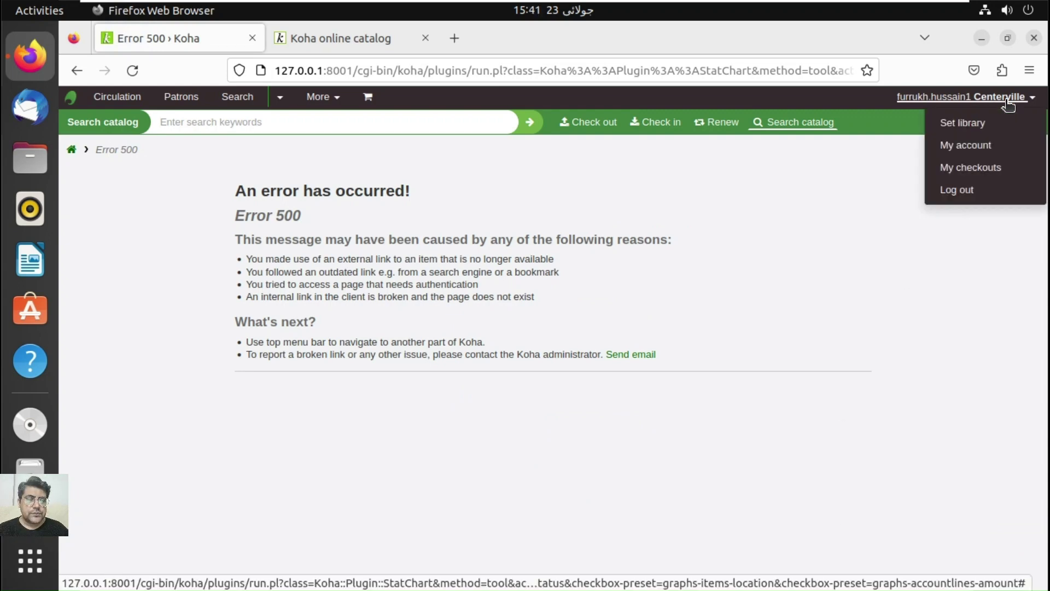
{"action": "left_click", "coordinate": [987, 174]}
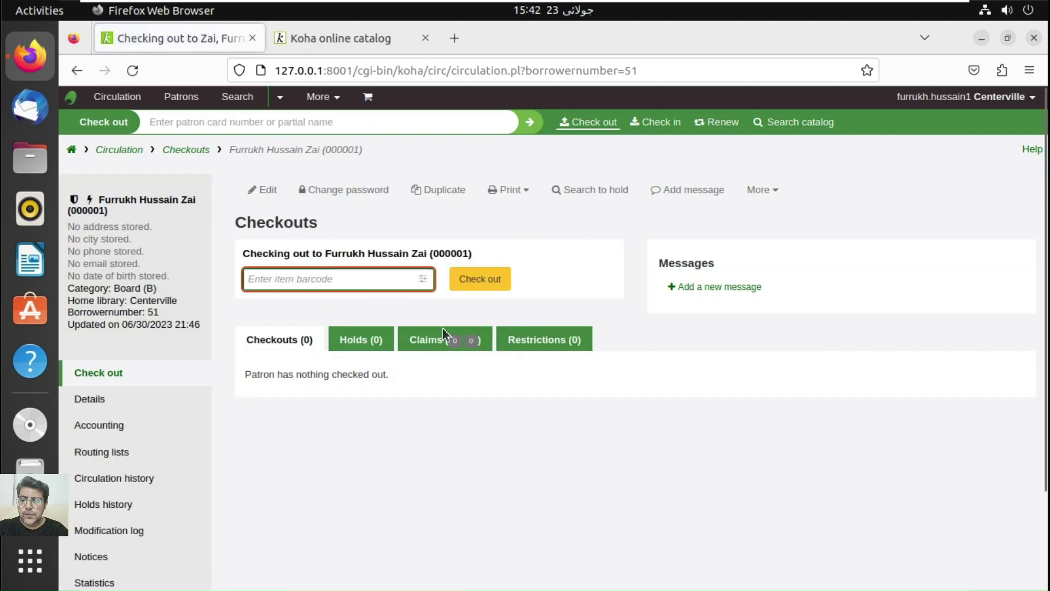
{"action": "type", "text": "0000"}
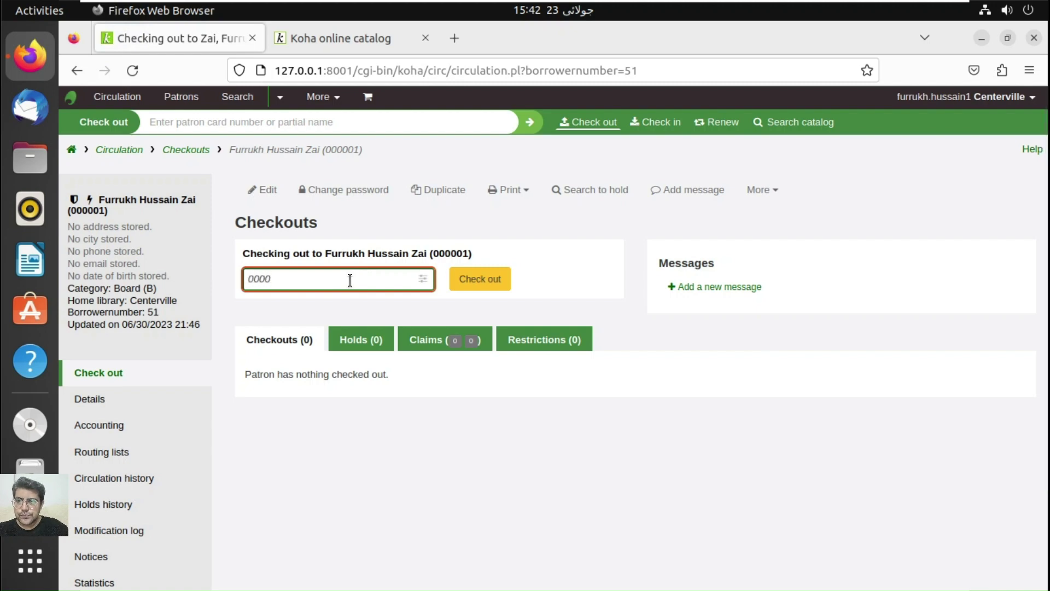
{"action": "type", "text": "17"}
{"action": "key", "text": "Left"}
{"action": "key", "text": "Left"}
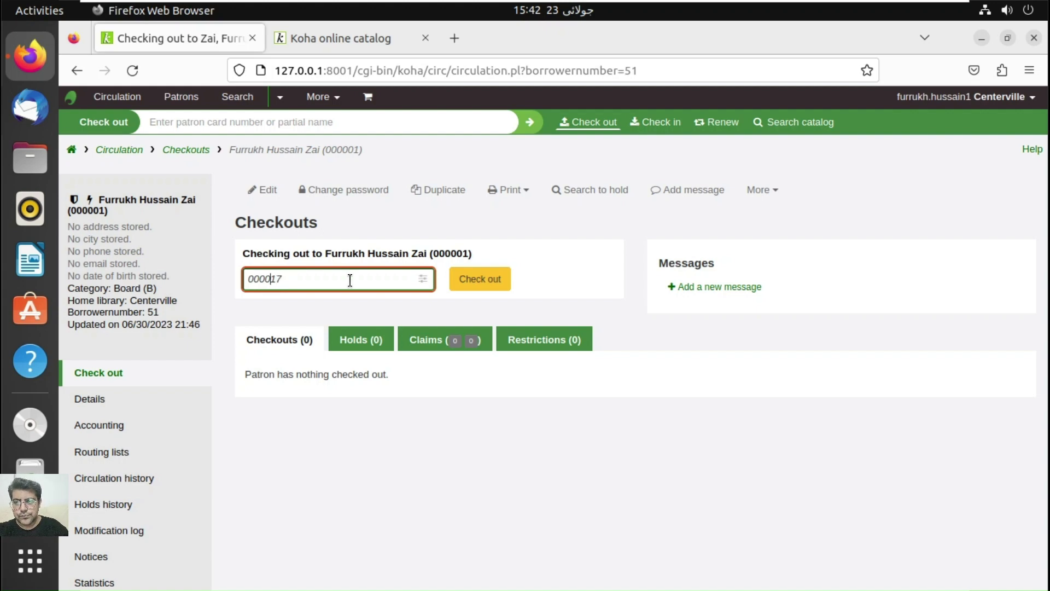
{"action": "type", "text": "0"}
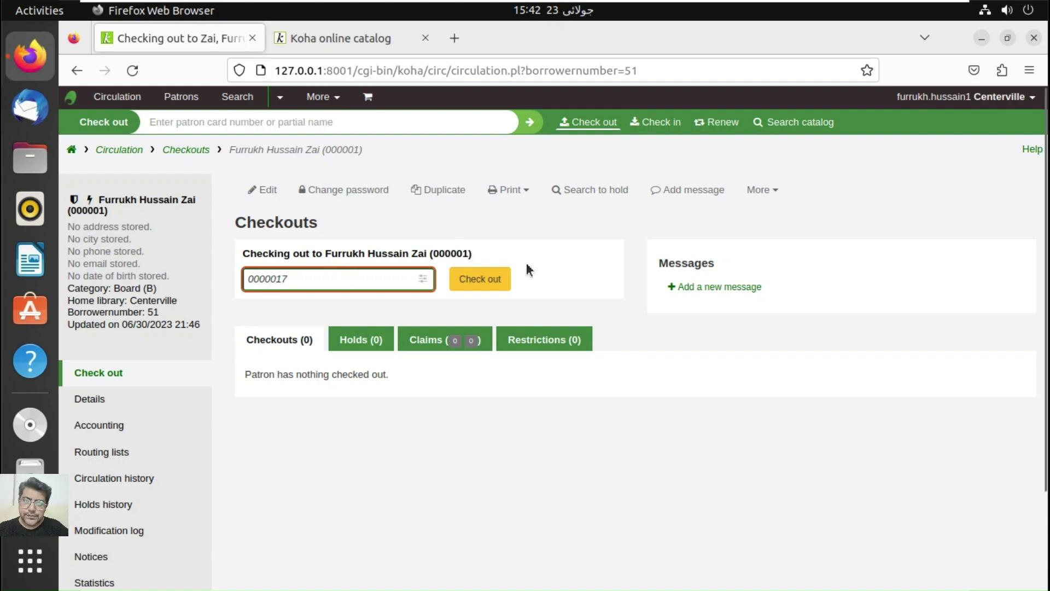
{"action": "left_click", "coordinate": [497, 280]}
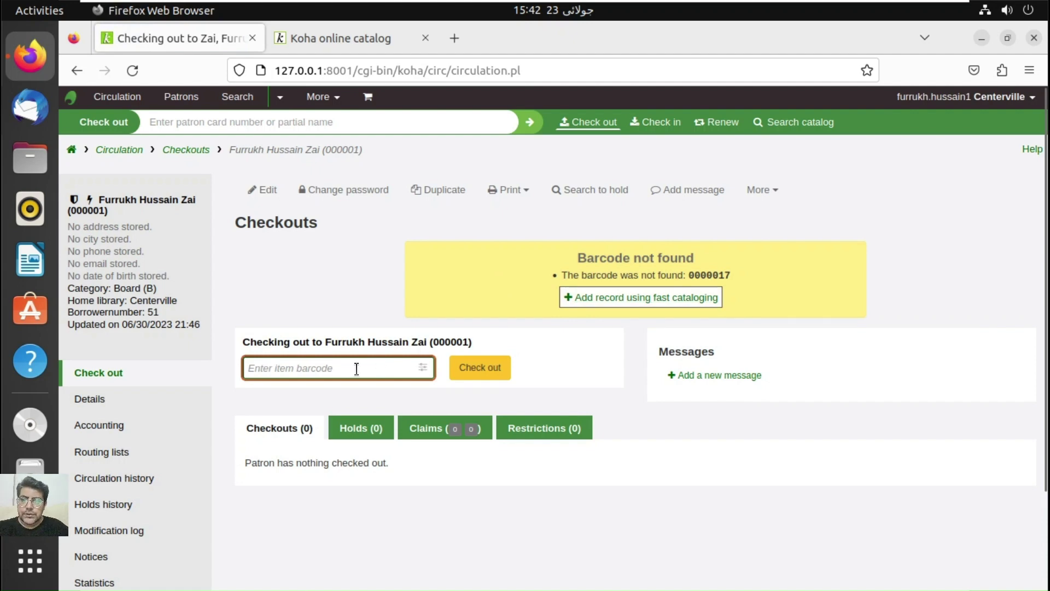
{"action": "type", "text": "0000"}
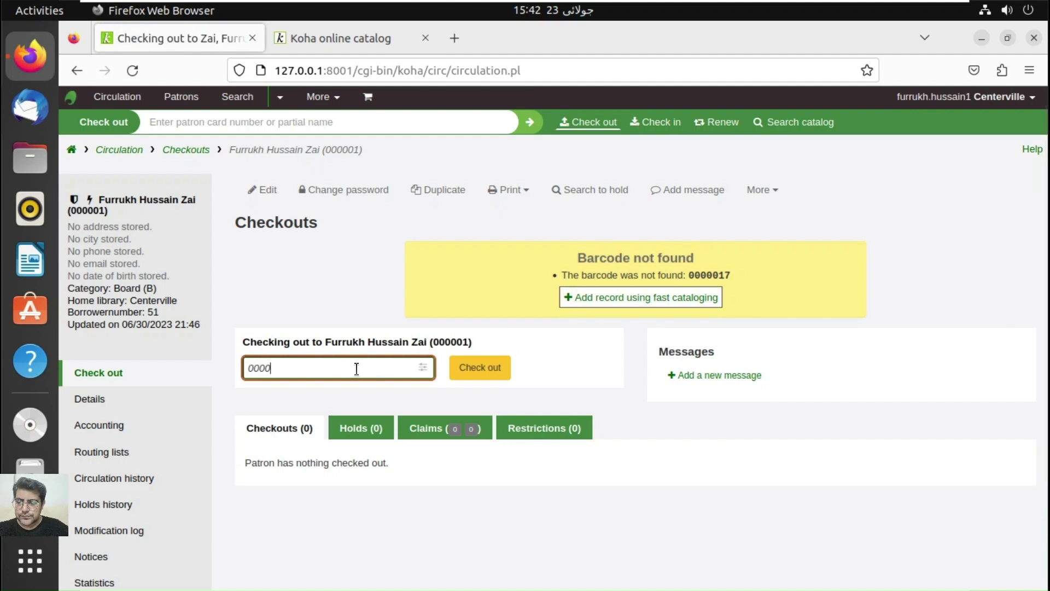
{"action": "type", "text": "17"}
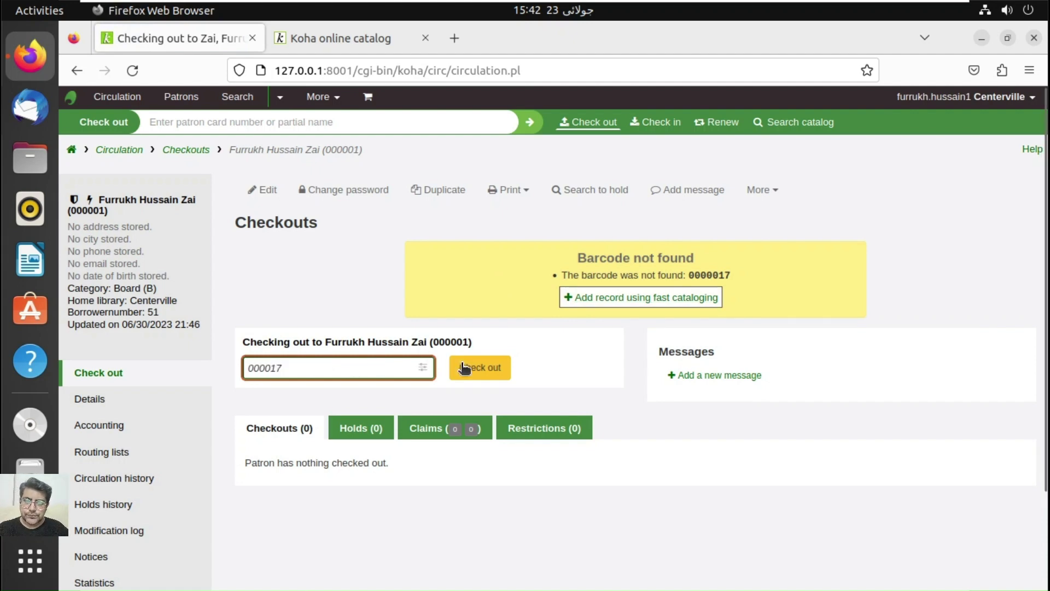
{"action": "left_click", "coordinate": [464, 368]}
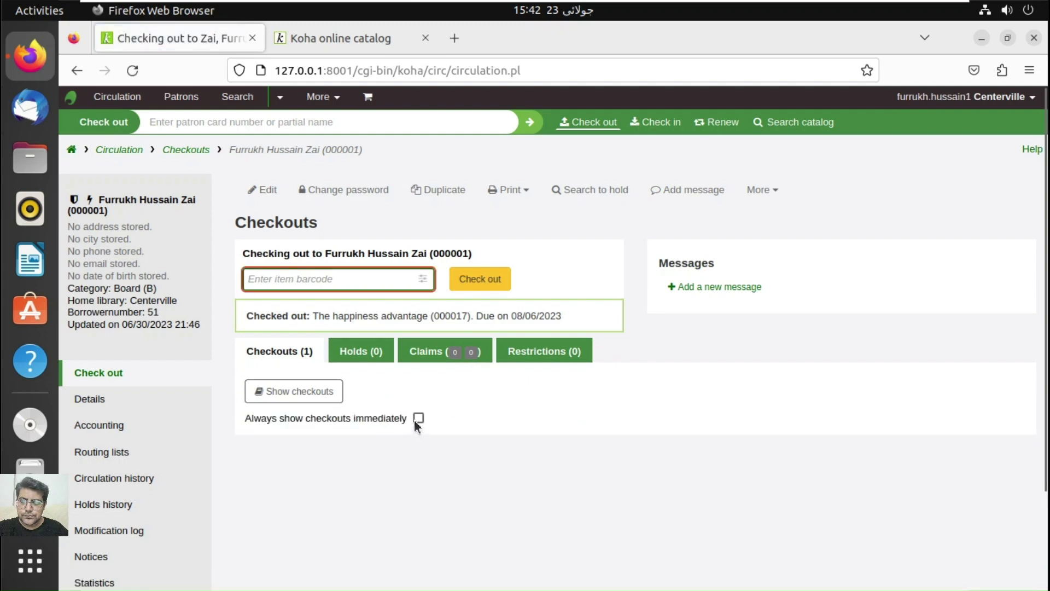
{"action": "left_click", "coordinate": [418, 419]}
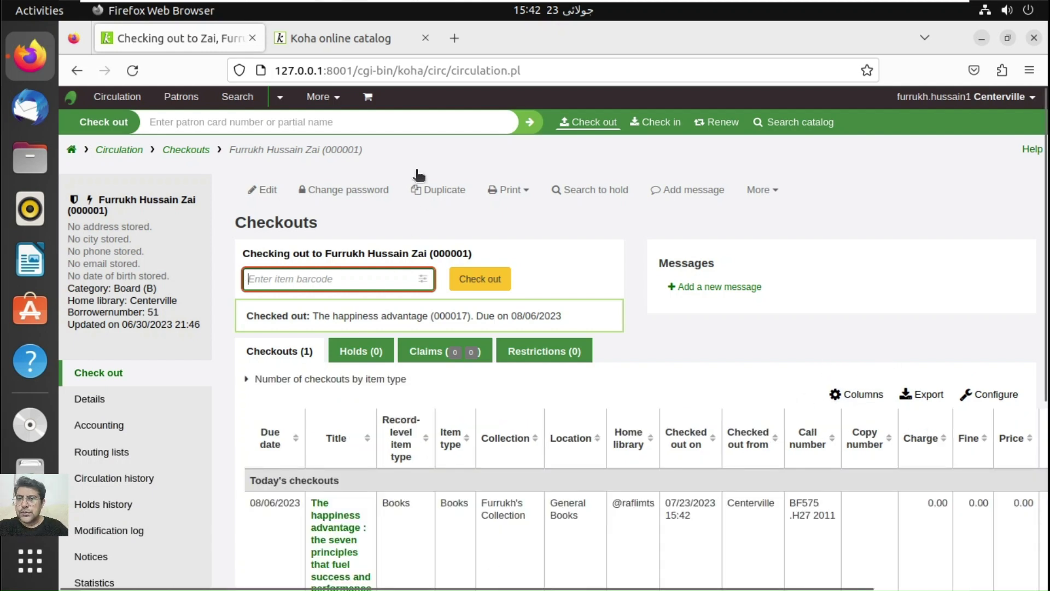
Step: In a new tab, load the staff interface at 127.0.0.1:8001 and open Manage plugins
{"action": "left_click", "coordinate": [453, 37]}
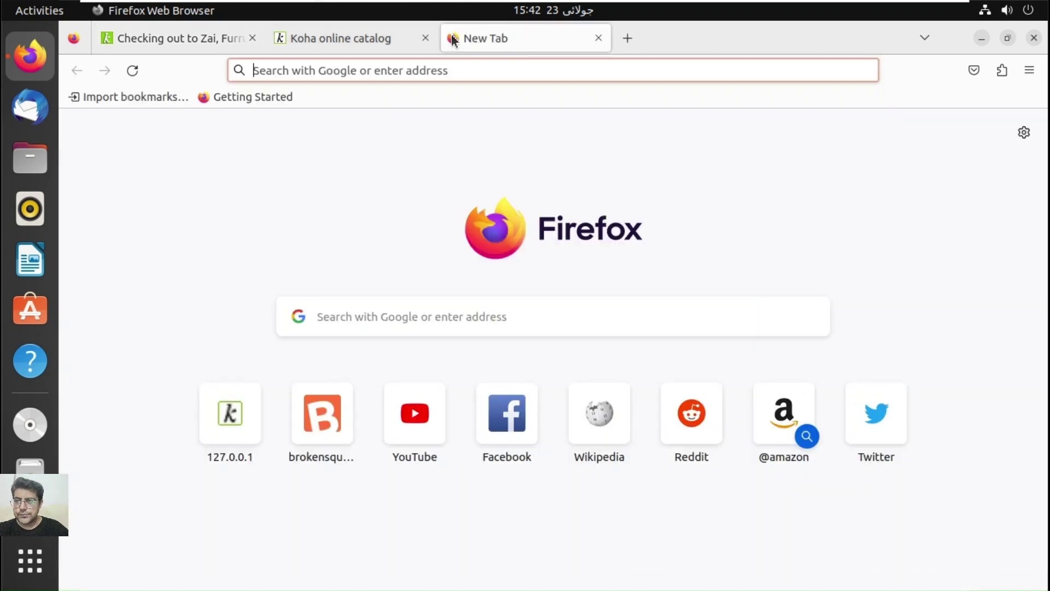
{"action": "type", "text": "12"}
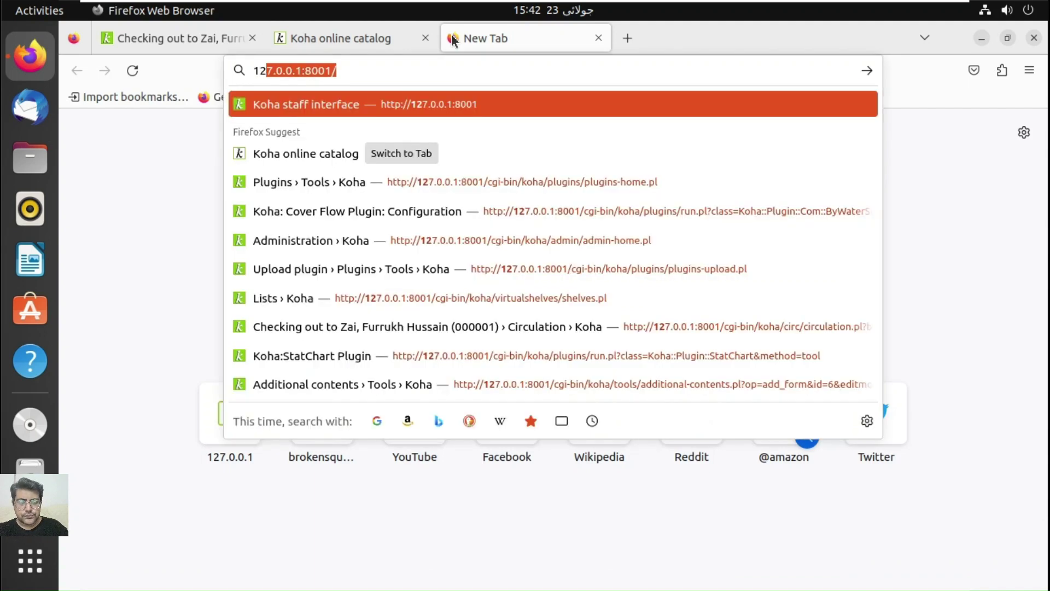
{"action": "key", "text": "Return"}
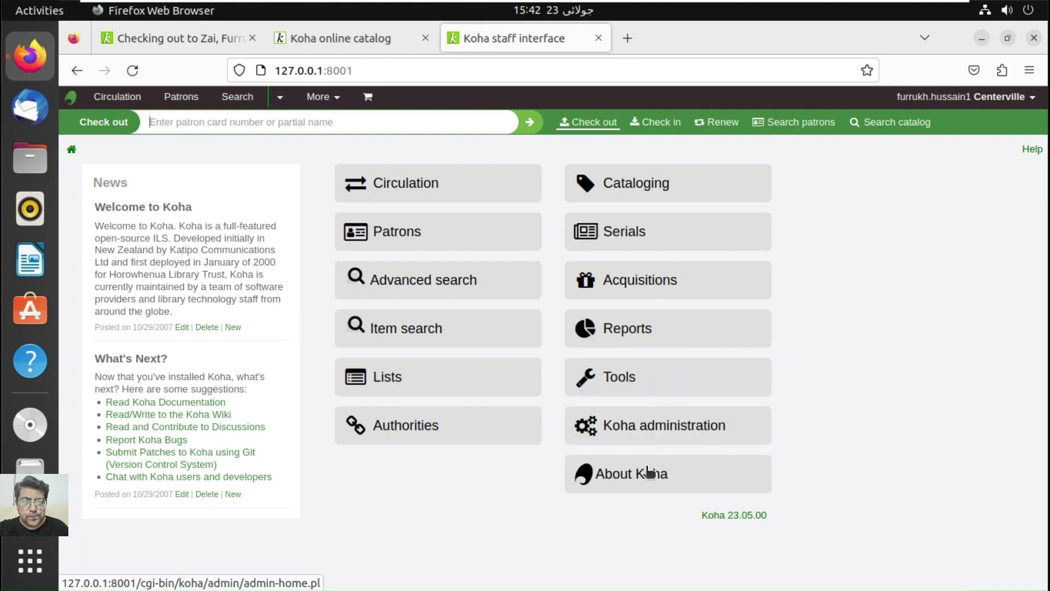
{"action": "left_click", "coordinate": [658, 435]}
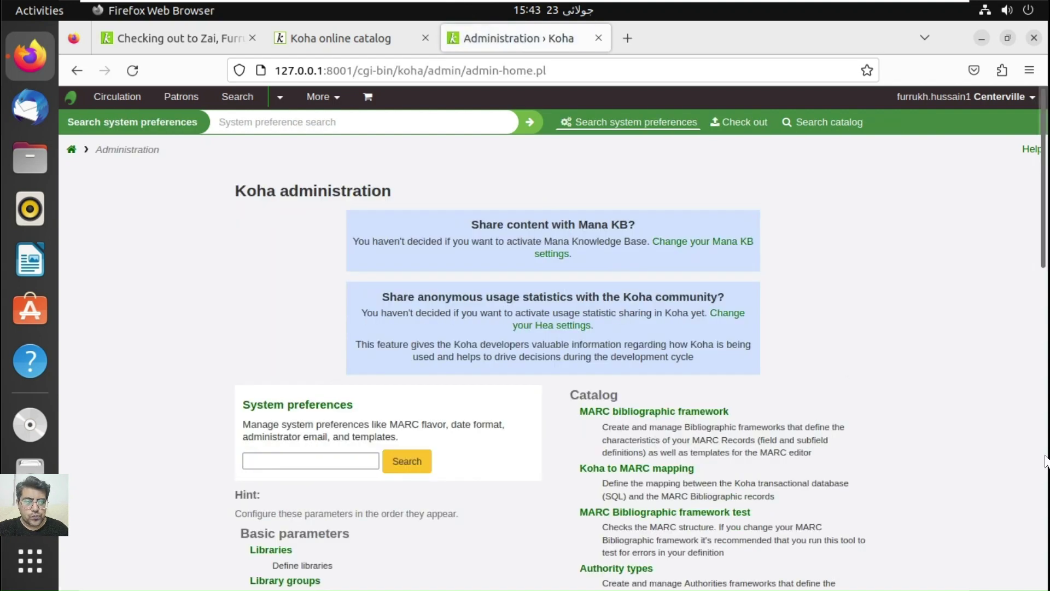
{"action": "left_click", "coordinate": [1044, 461]}
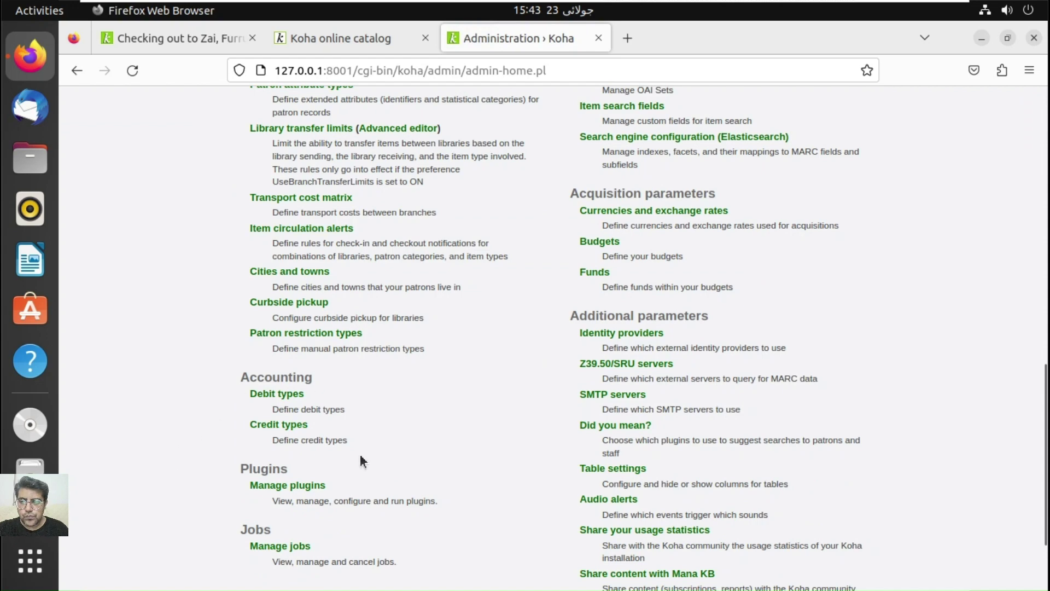
{"action": "left_click", "coordinate": [312, 489]}
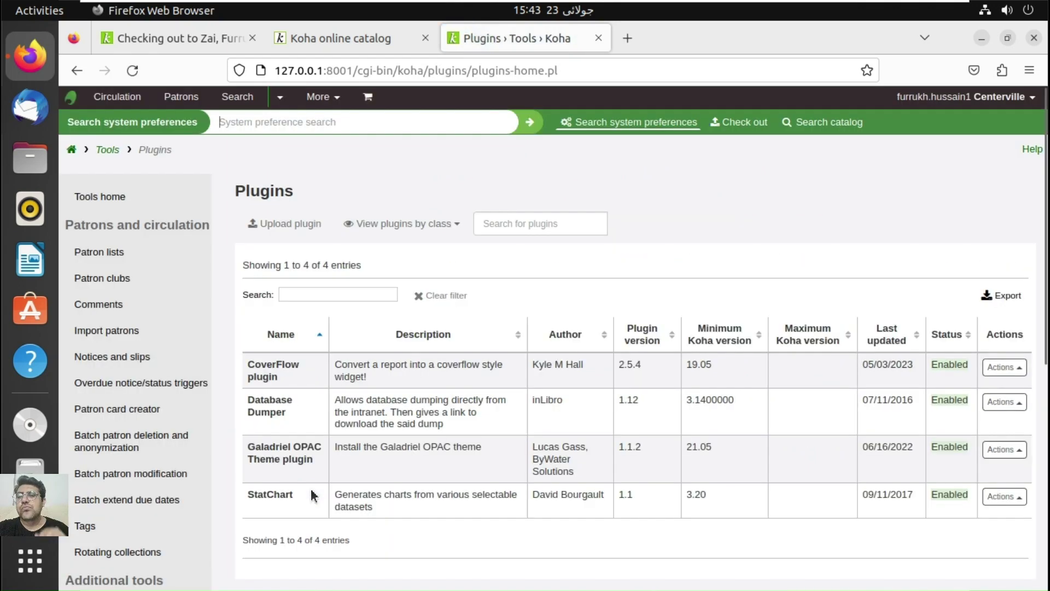
Step: Rerun StatChart with all datasets ticked (Error 500 again), then return home and open Koha administration
{"action": "left_click", "coordinate": [1021, 502]}
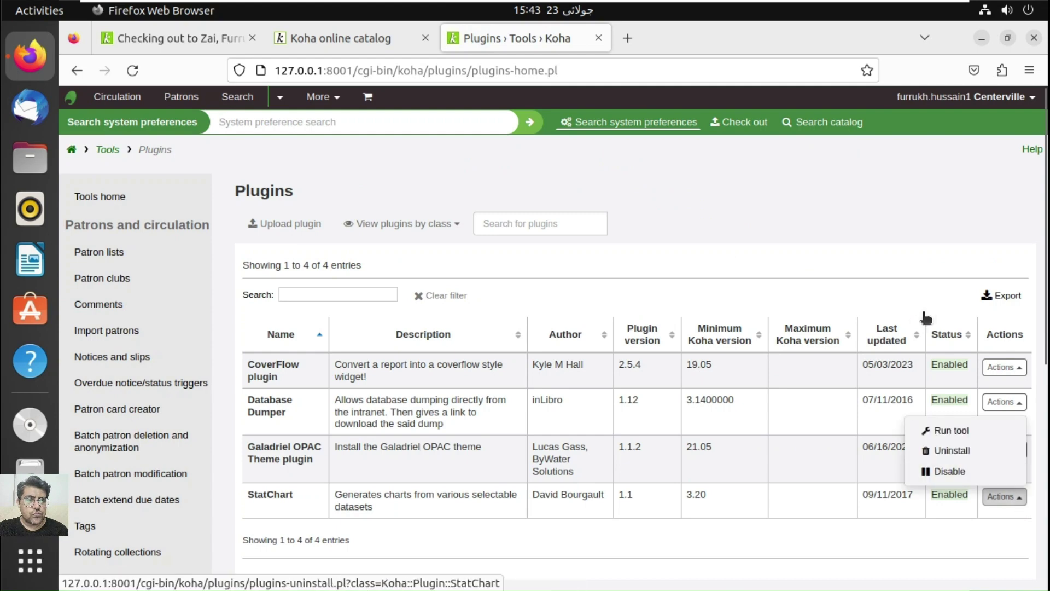
{"action": "left_click", "coordinate": [966, 438]}
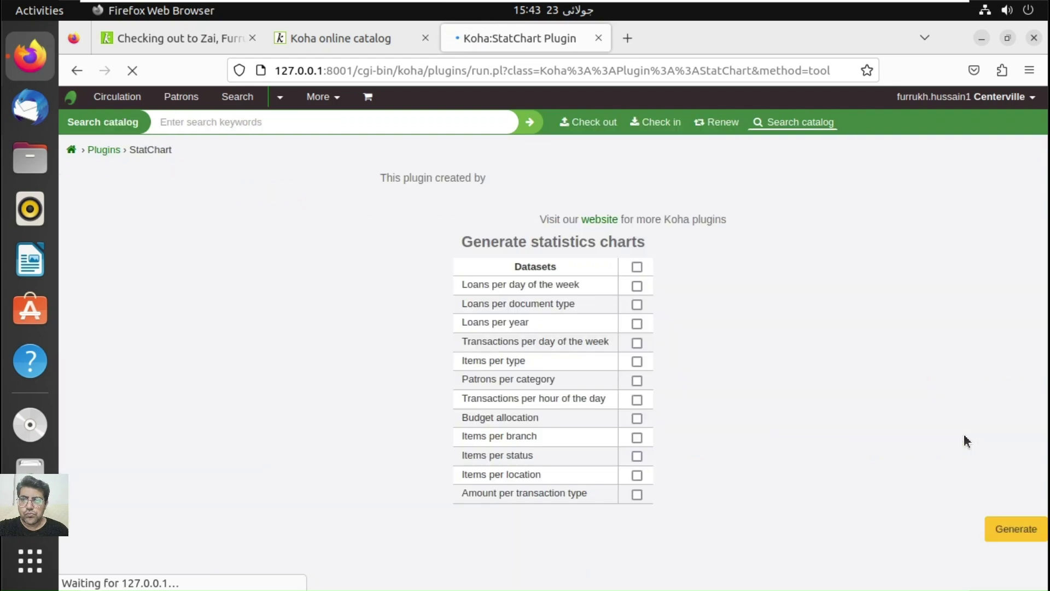
{"action": "left_click", "coordinate": [637, 267]}
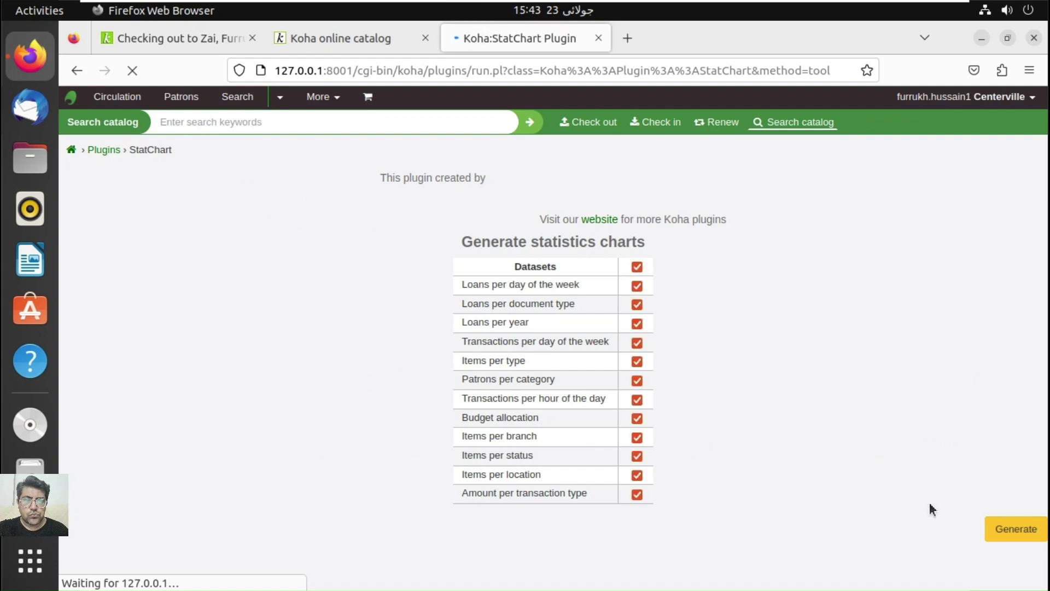
{"action": "left_click", "coordinate": [1013, 534]}
{"action": "scroll", "coordinate": [1014, 535], "scroll_direction": "down", "scroll_amount": 5}
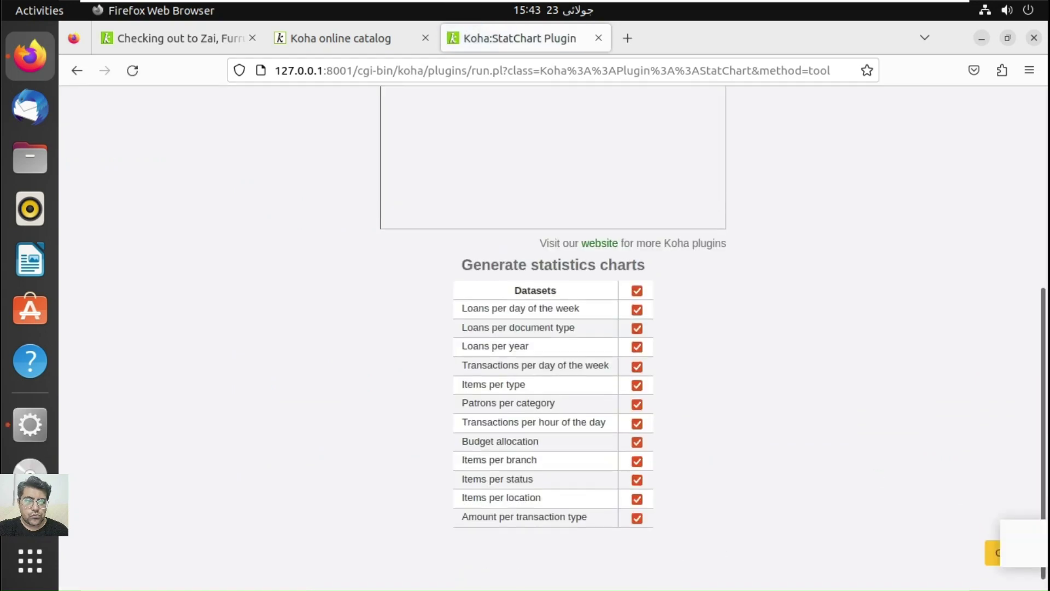
{"action": "left_click", "coordinate": [1015, 541]}
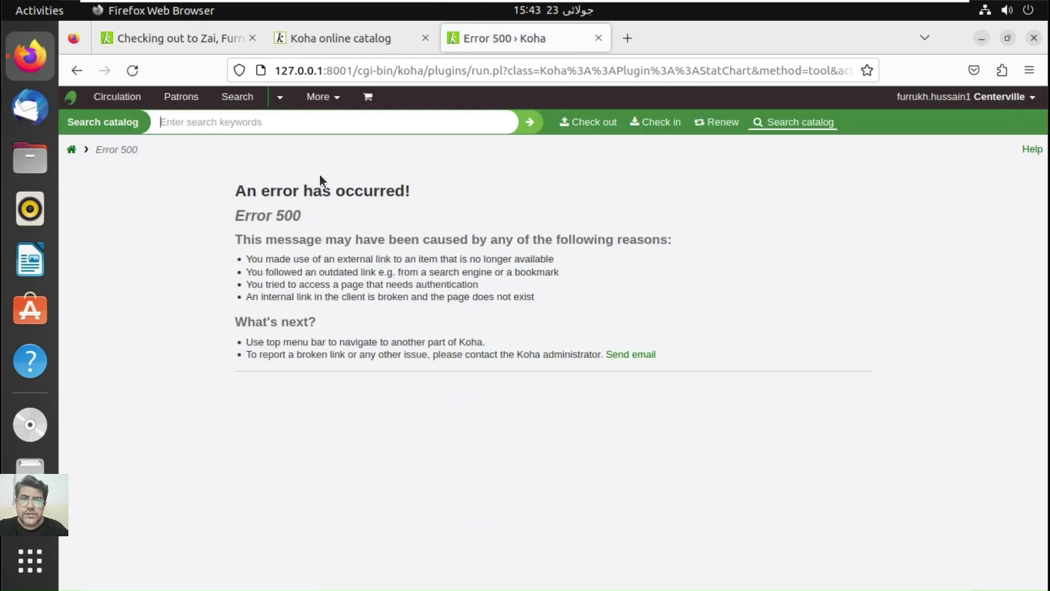
{"action": "left_click", "coordinate": [73, 154]}
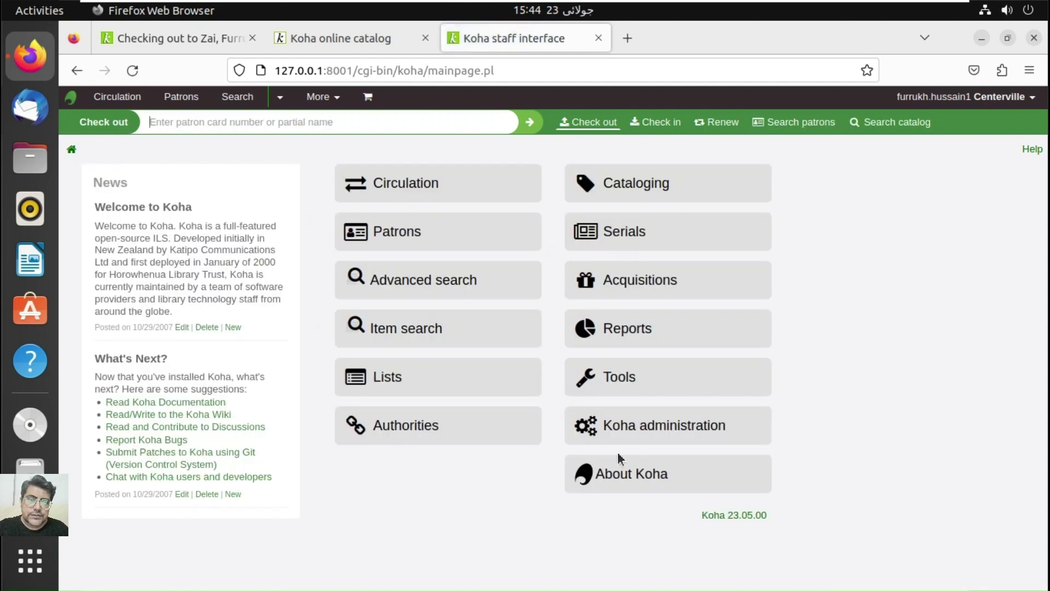
{"action": "left_click", "coordinate": [679, 443]}
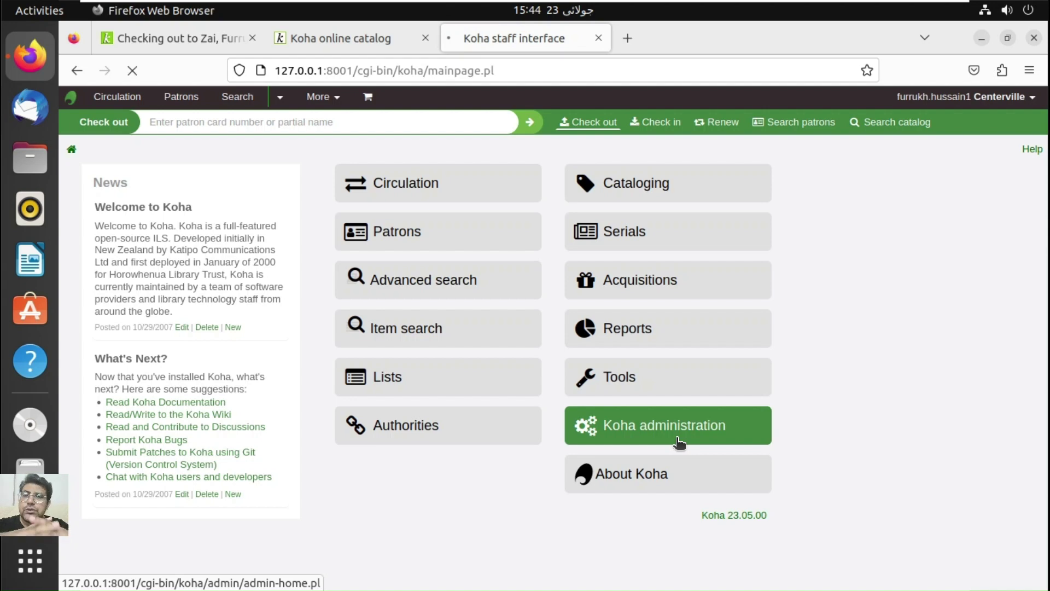